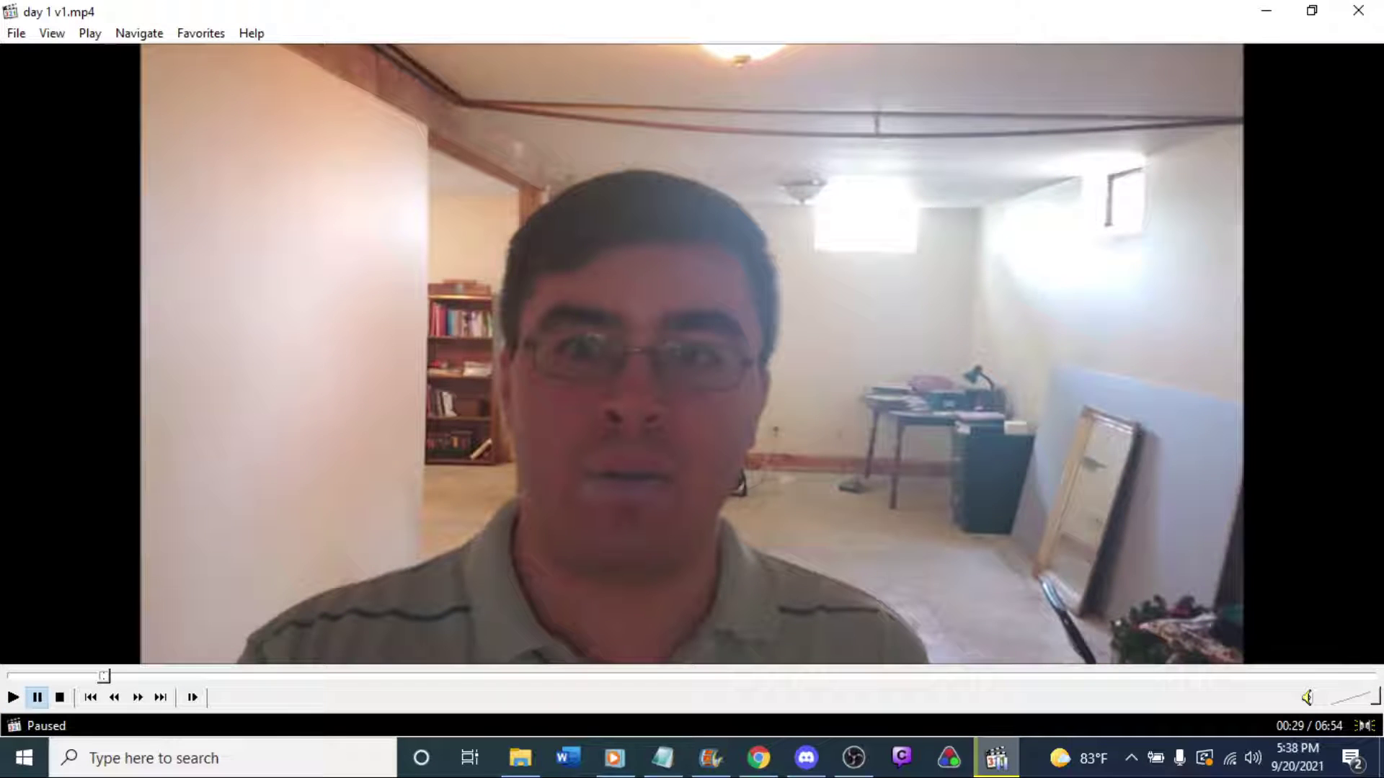
Play day 1 v1.mp4 from about 00:29 to review the exported version, stepping back during playback.
{"action": "key", "text": "space"}
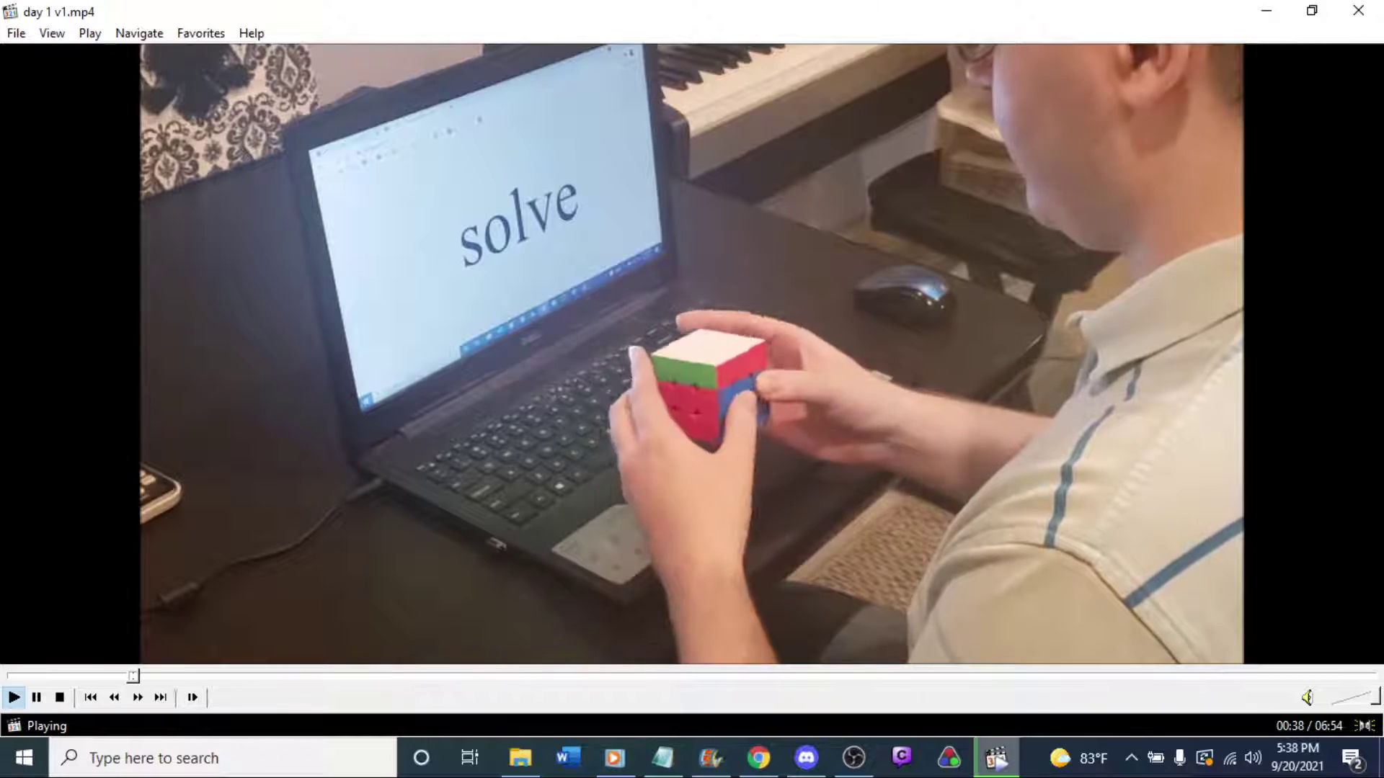
{"action": "key", "text": "Left"}
{"action": "key", "text": "Left"}
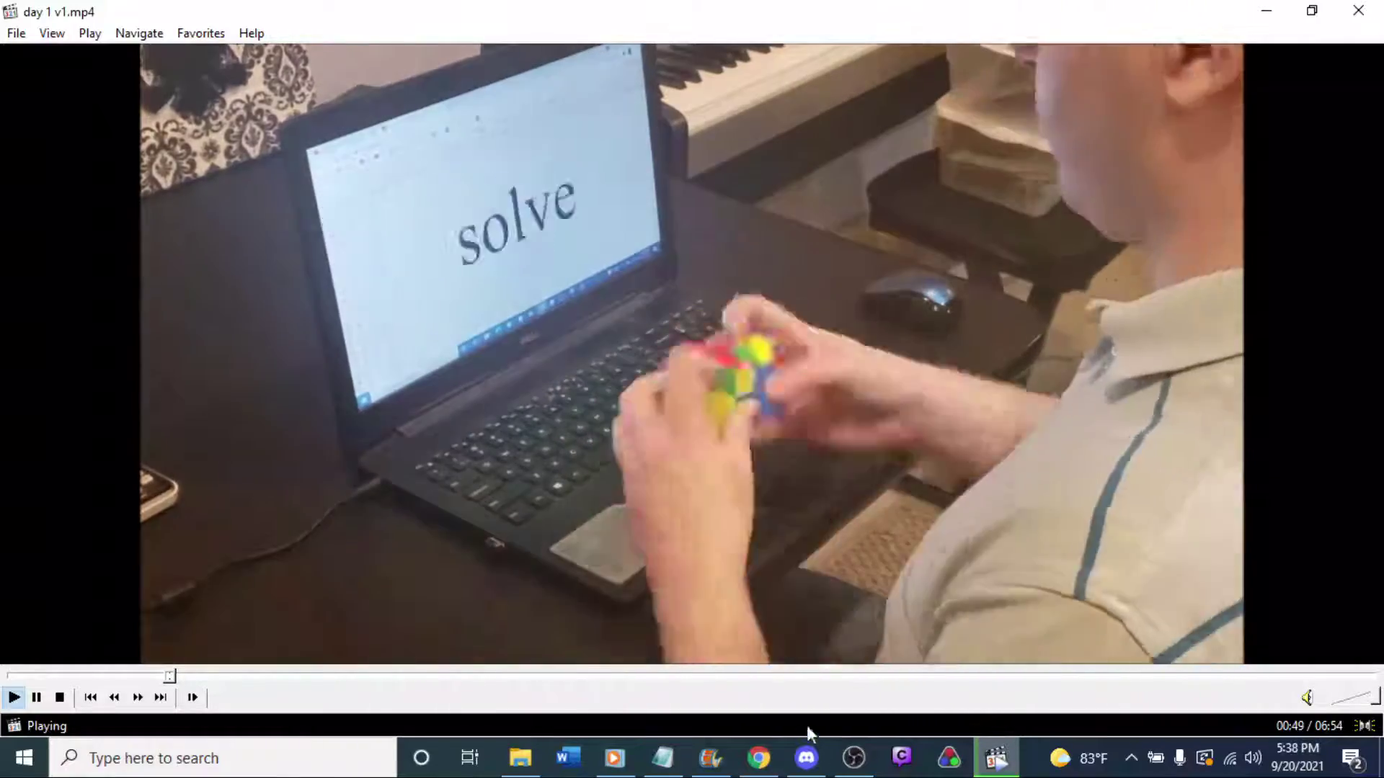
Leave the video player and switch to the day 1 v2 project in Movie Maker.
{"action": "left_click", "coordinate": [712, 760]}
{"action": "left_click", "coordinate": [712, 759]}
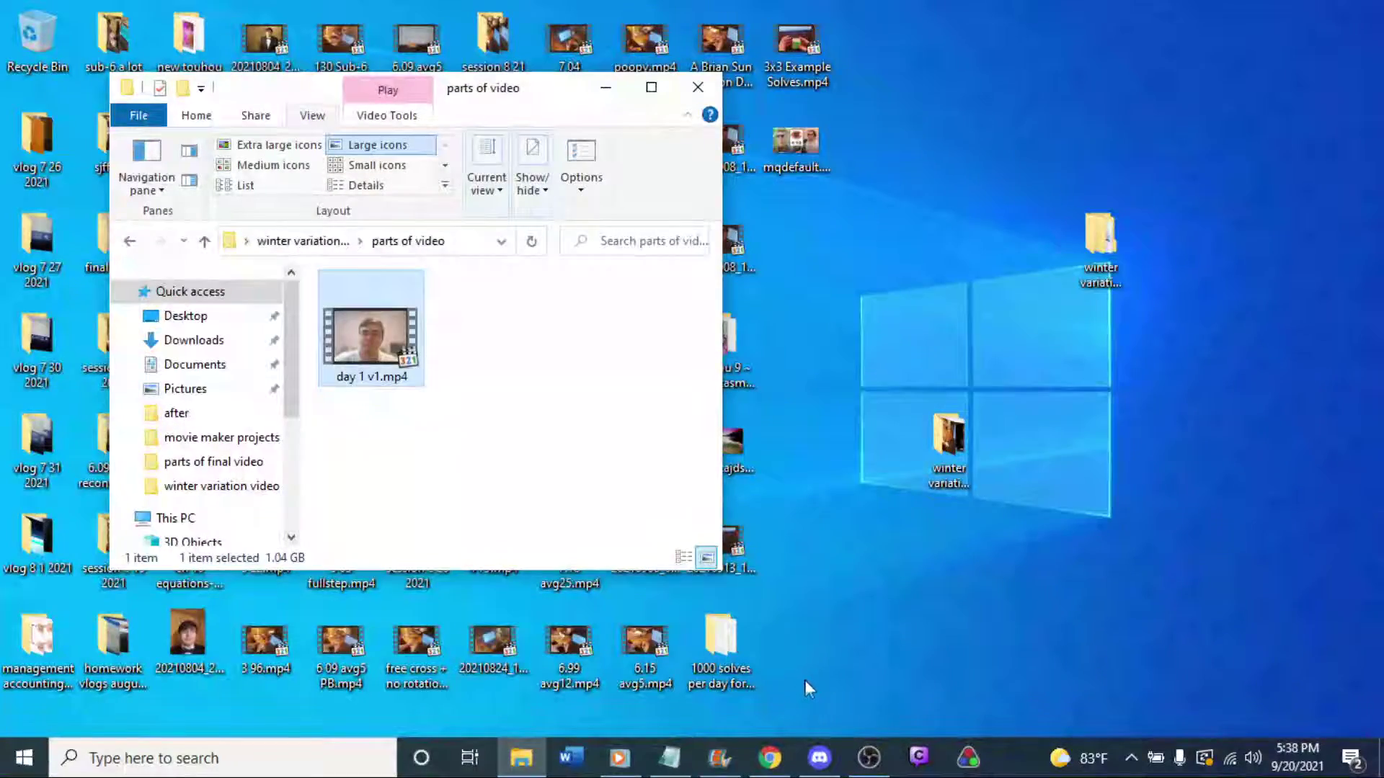
{"action": "left_click", "coordinate": [869, 758]}
{"action": "left_click", "coordinate": [869, 758]}
{"action": "left_click", "coordinate": [719, 756]}
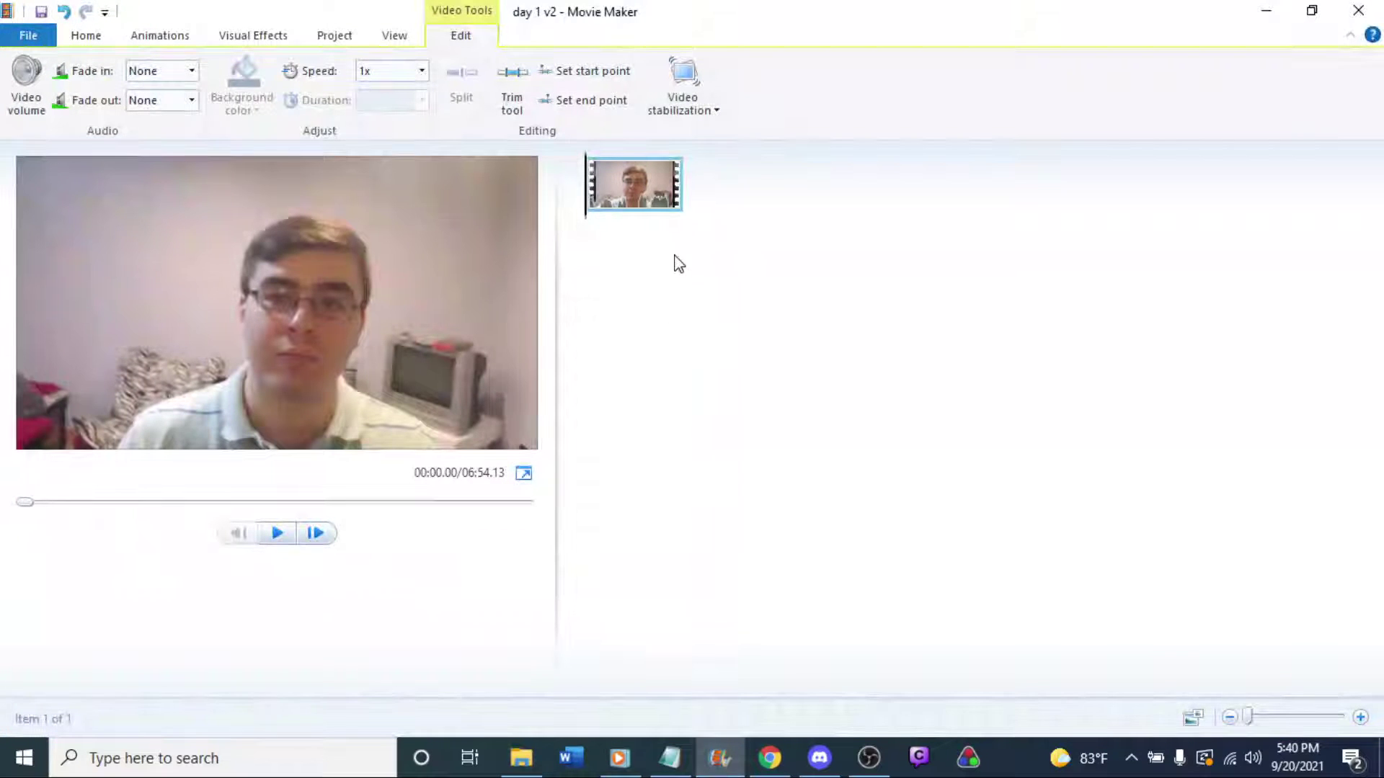
Split the clip at 00:00.50 and remove the piece before the cut.
{"action": "left_click_drag", "start_coordinate": [1247, 716], "coordinate": [1380, 696]}
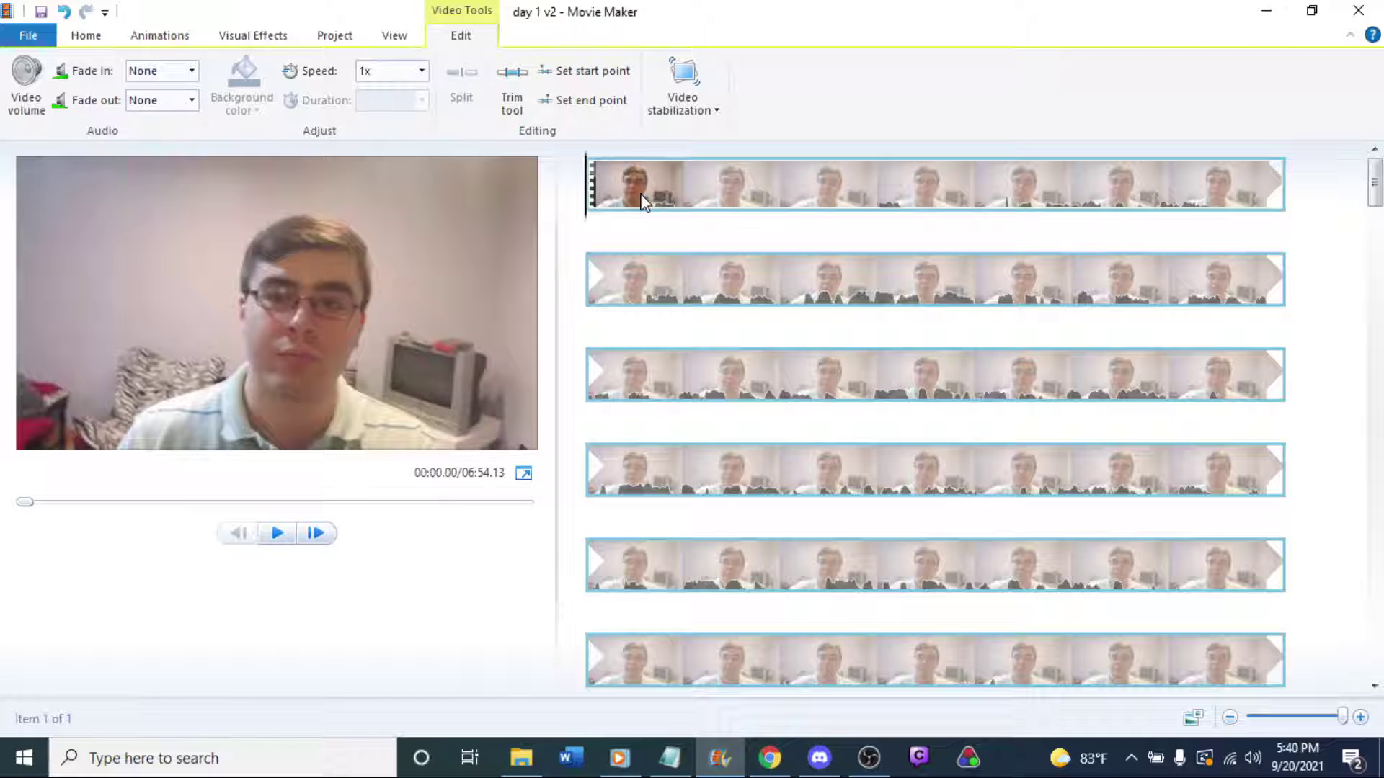
{"action": "key", "text": "space"}
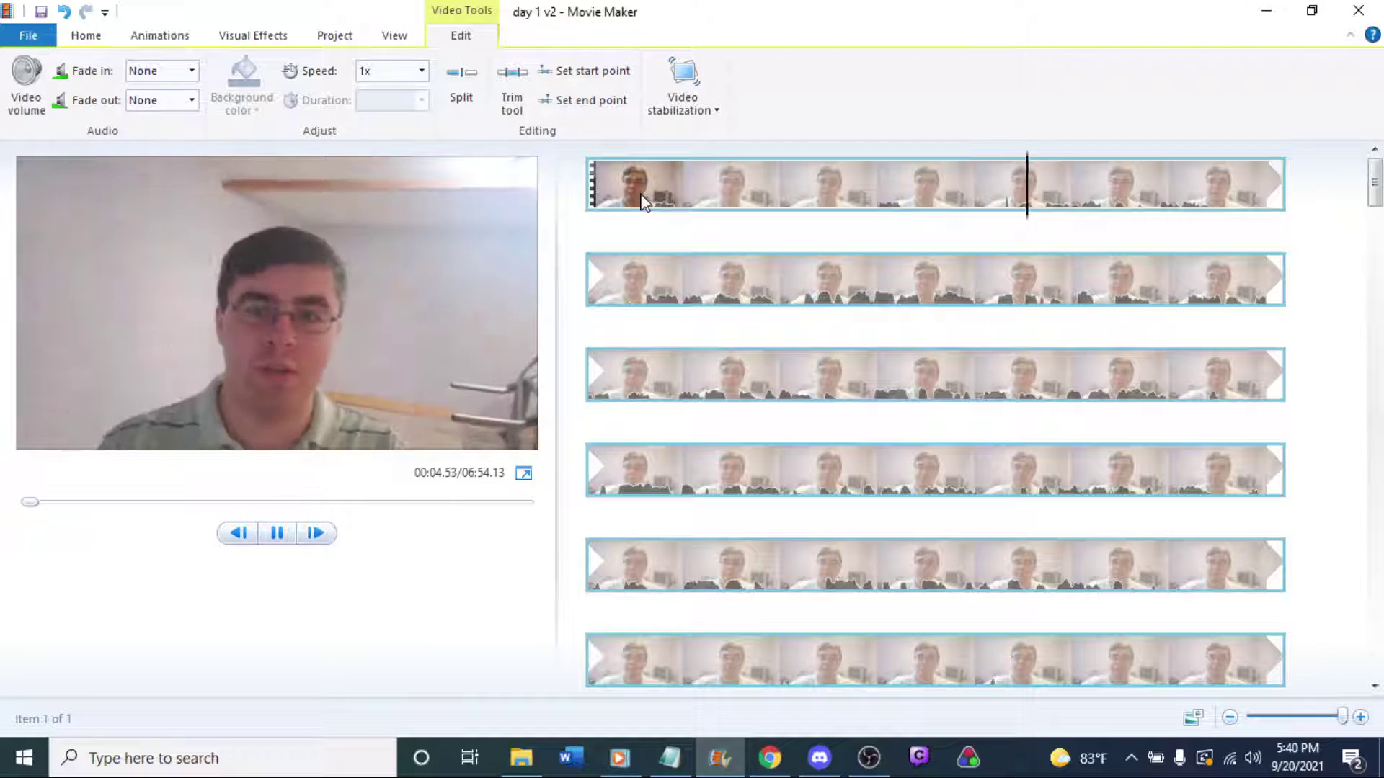
{"action": "key", "text": "space"}
{"action": "key", "text": "Home"}
{"action": "key", "text": "space"}
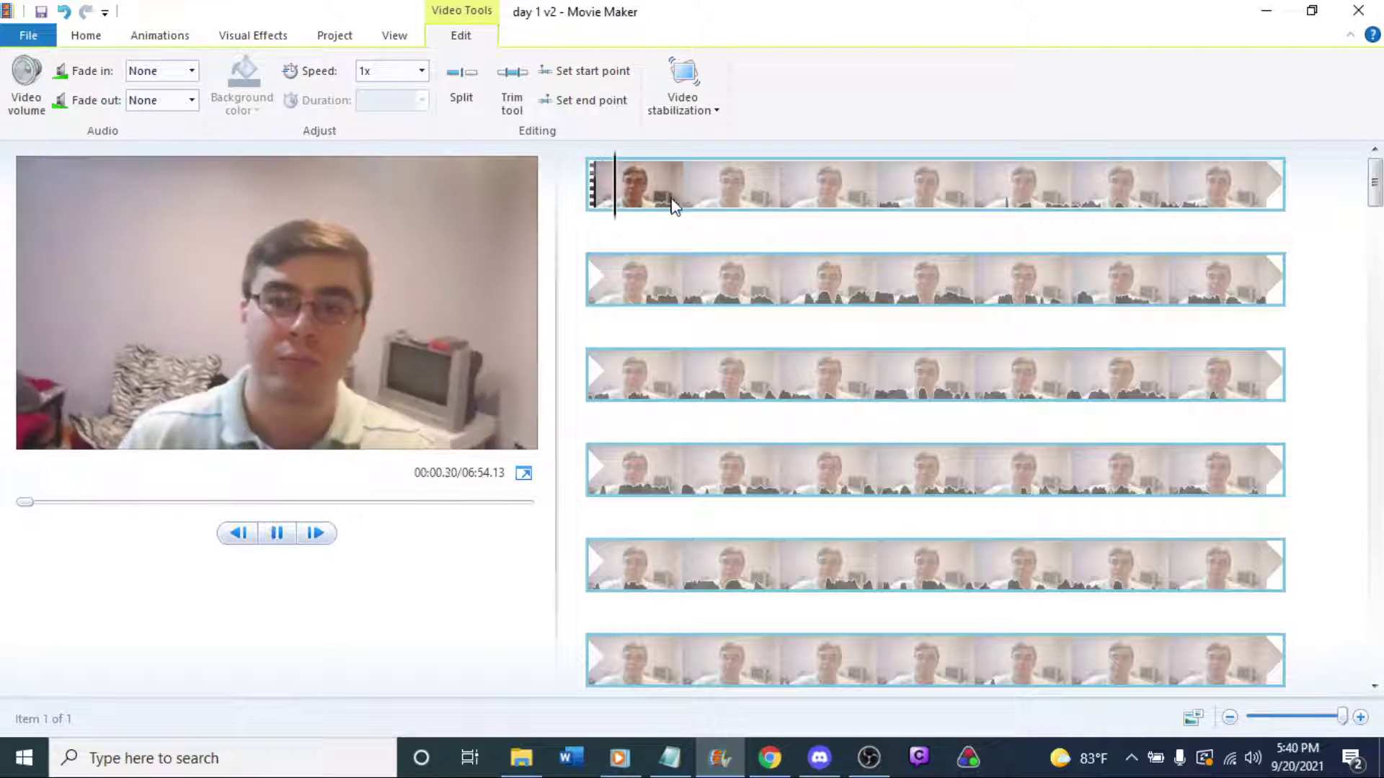
{"action": "key", "text": "Home"}
{"action": "key", "text": "space"}
{"action": "key", "text": "Home"}
{"action": "key", "text": "space"}
{"action": "left_click_drag", "start_coordinate": [656, 217], "coordinate": [633, 219]}
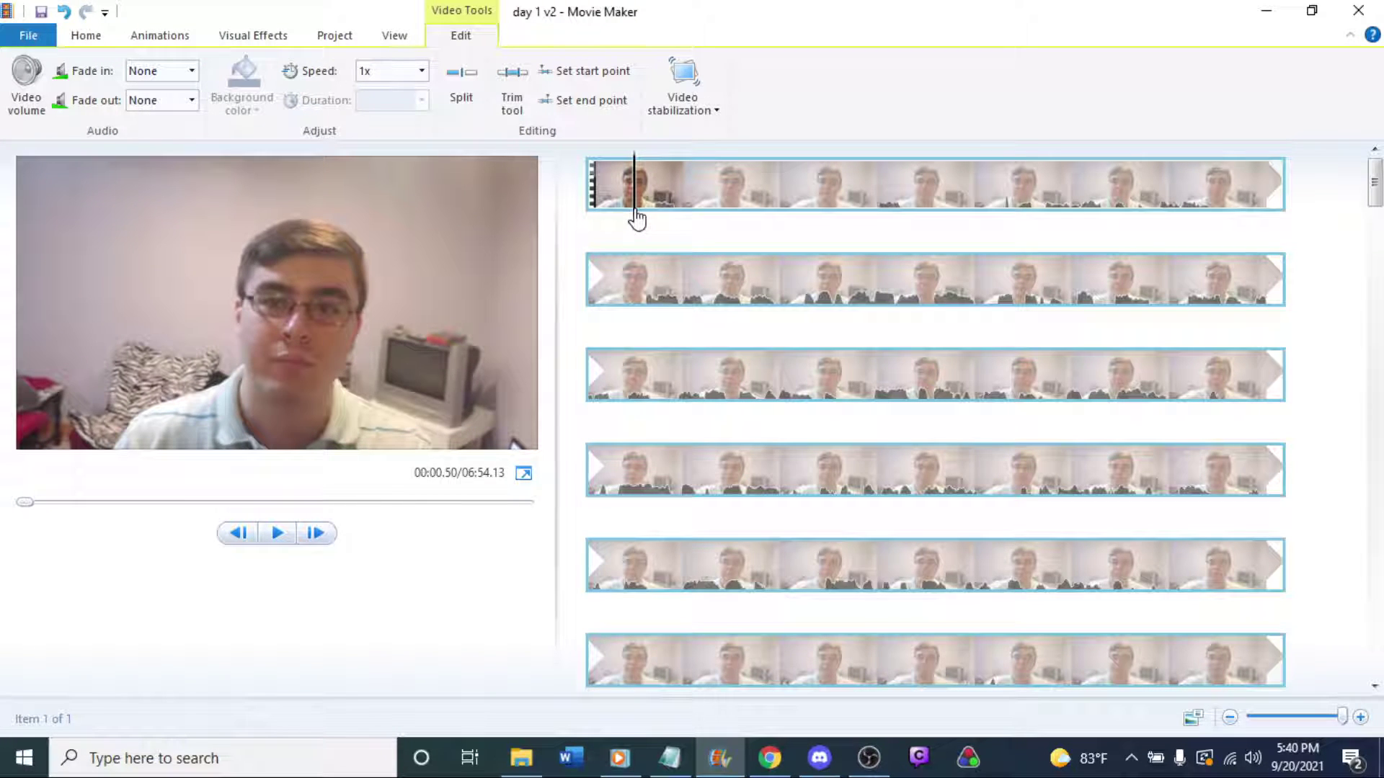
{"action": "right_click", "coordinate": [635, 210]}
{"action": "left_click", "coordinate": [701, 408]}
{"action": "left_click", "coordinate": [639, 192]}
{"action": "key", "text": "Delete"}
Replay the new opening and split the clip at about 00:00.70.
{"action": "key", "text": "space"}
{"action": "key", "text": "space"}
{"action": "key", "text": "space"}
{"action": "key", "text": "space"}
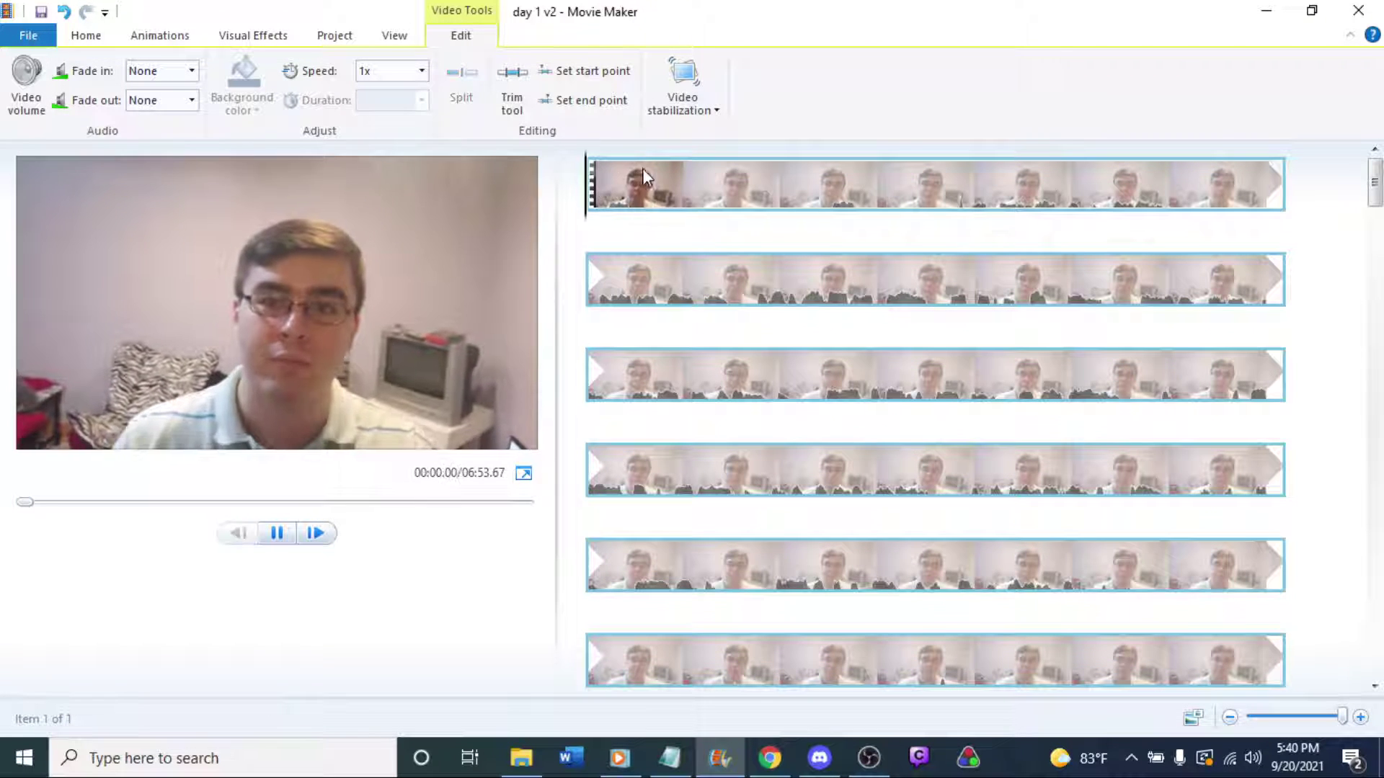
{"action": "key", "text": "space"}
{"action": "key", "text": "space"}
{"action": "key", "text": "space"}
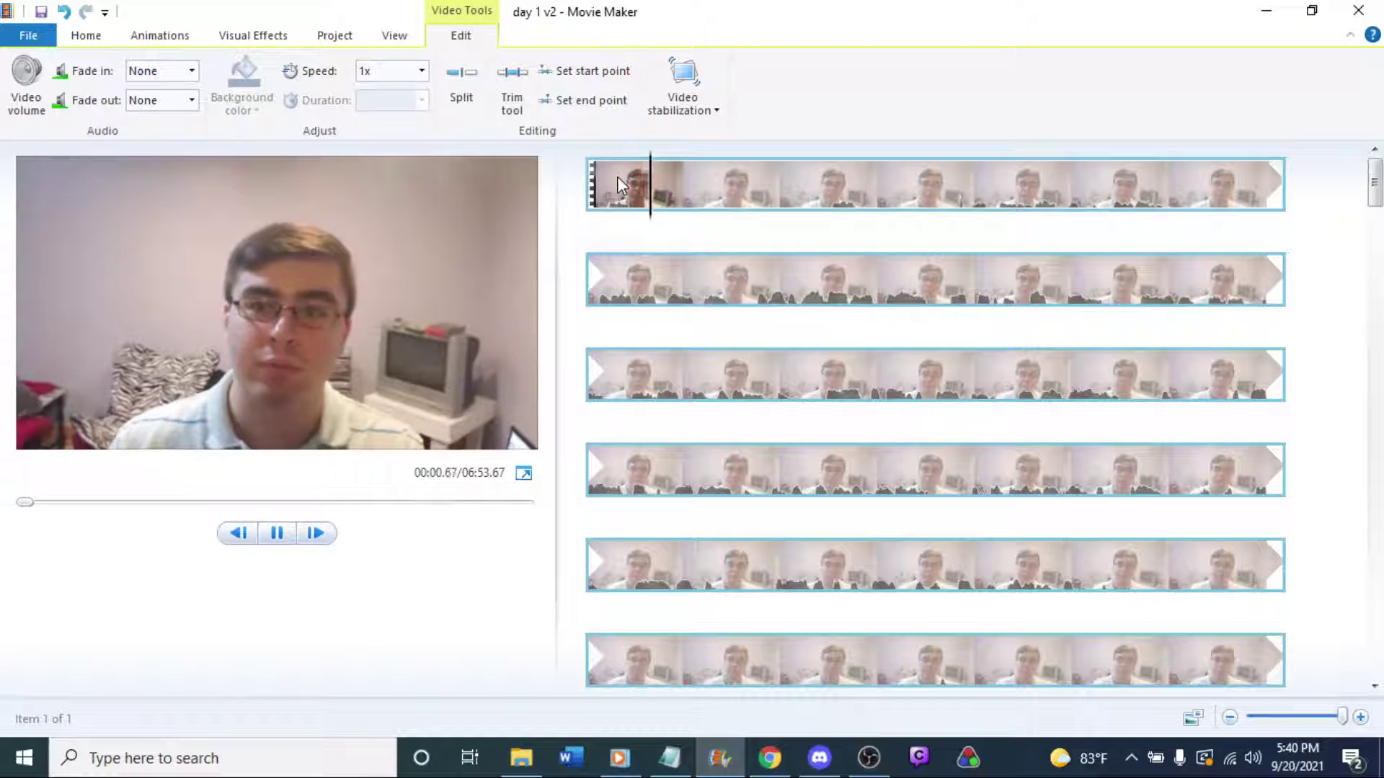
{"action": "right_click", "coordinate": [654, 200]}
{"action": "left_click", "coordinate": [716, 403]}
Split the second clip at 00:02.40 and remove the pause between the two cuts.
{"action": "key", "text": "space"}
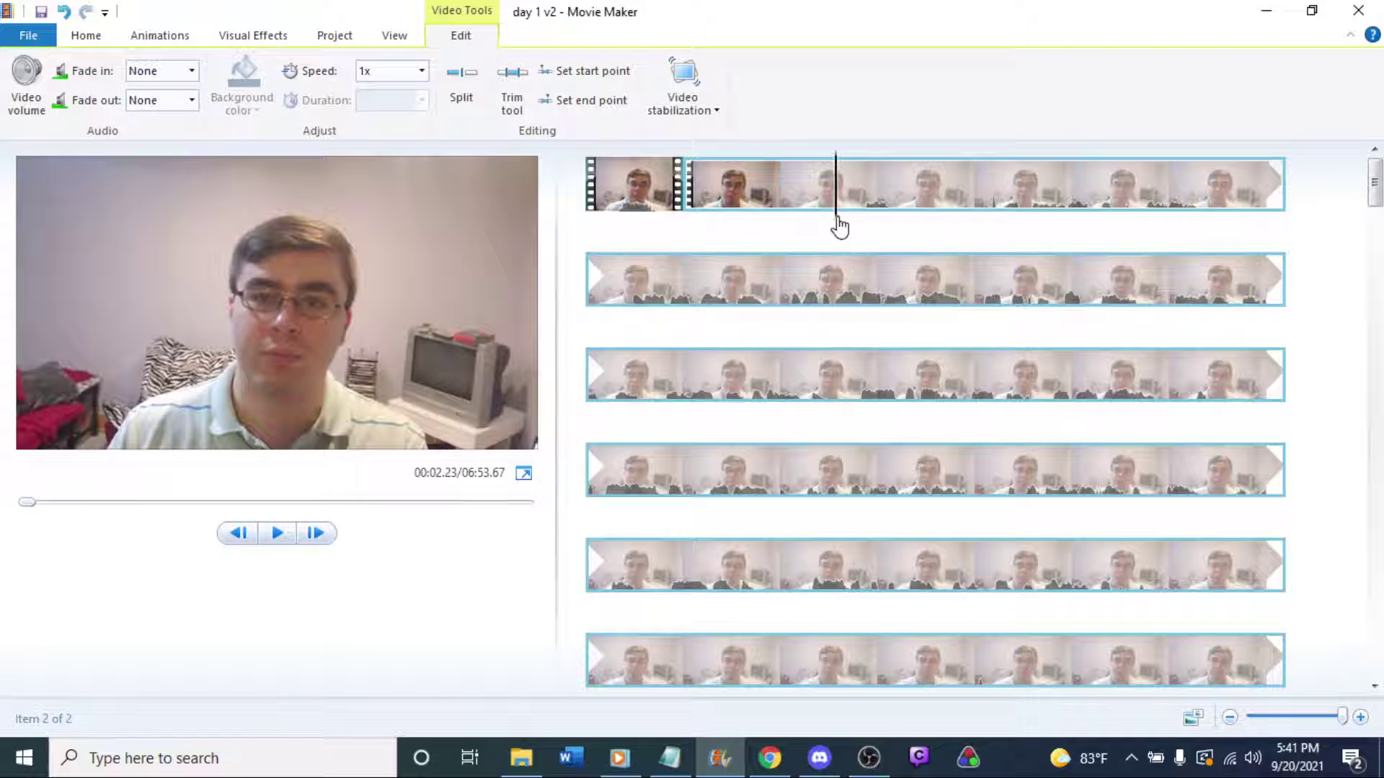
{"action": "left_click", "coordinate": [734, 186]}
{"action": "key", "text": "space"}
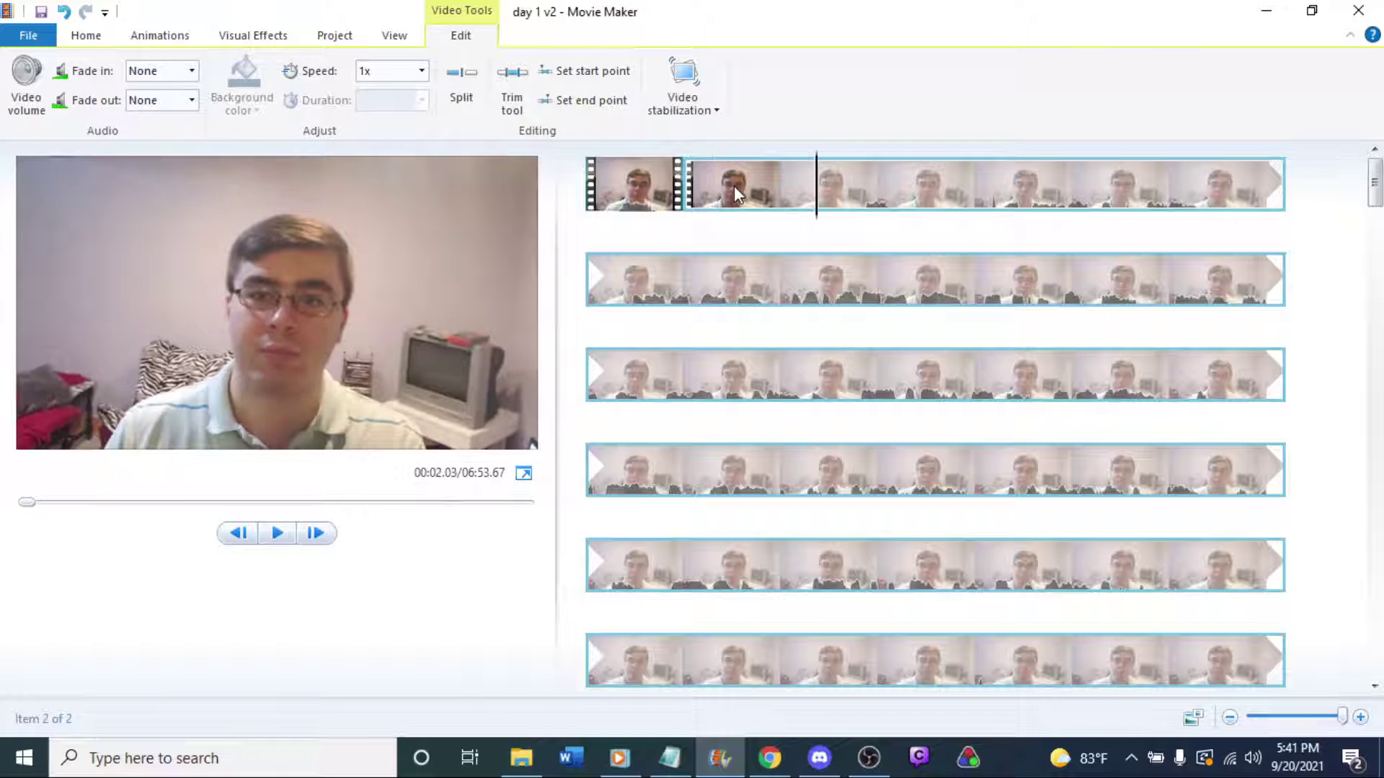
{"action": "key", "text": "space"}
{"action": "key", "text": "space"}
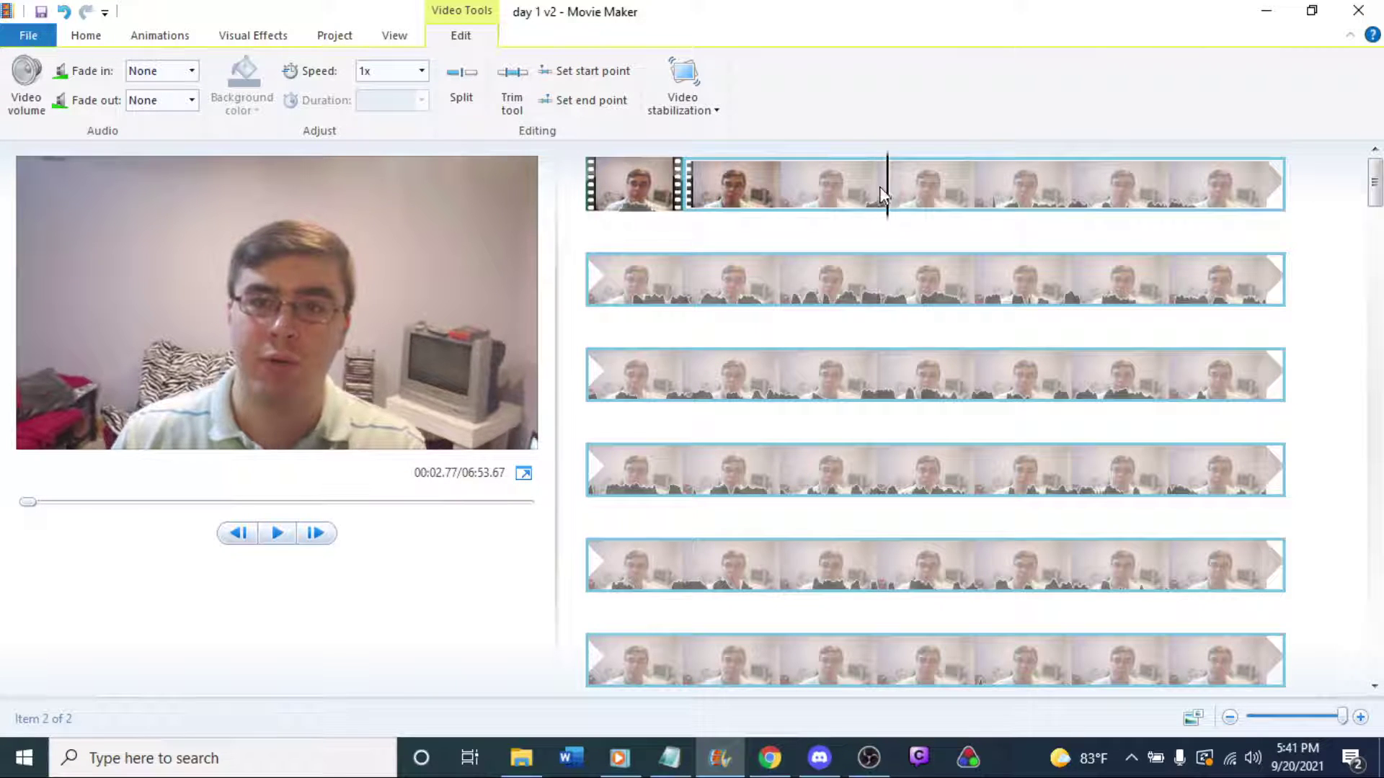
{"action": "left_click_drag", "start_coordinate": [891, 216], "coordinate": [853, 219]}
{"action": "right_click", "coordinate": [852, 217]}
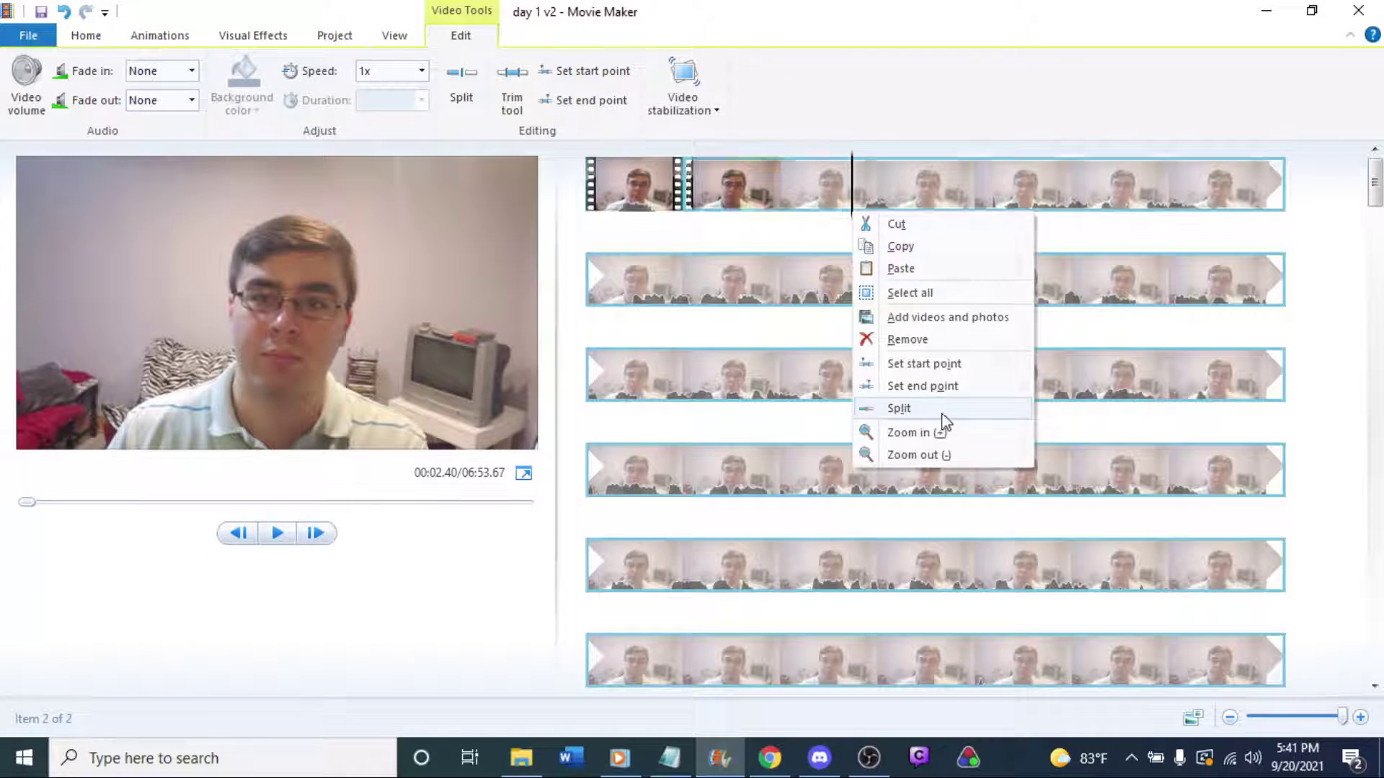
{"action": "left_click", "coordinate": [898, 408]}
{"action": "left_click", "coordinate": [764, 185]}
{"action": "key", "text": "Delete"}
Play across the joint between the first two clips and split the second clip at 00:01.37.
{"action": "left_click", "coordinate": [649, 206]}
{"action": "key", "text": "space"}
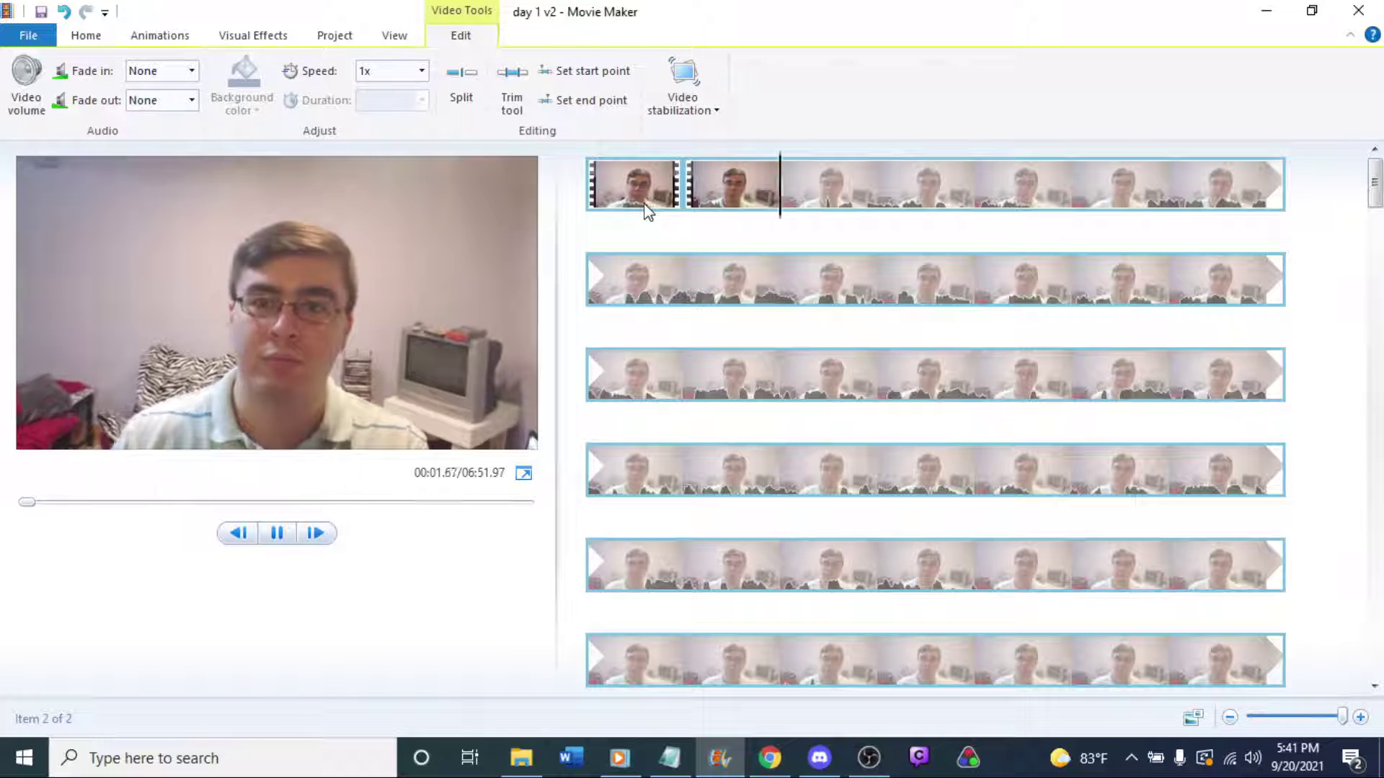
{"action": "left_click", "coordinate": [768, 186]}
{"action": "key", "text": "space"}
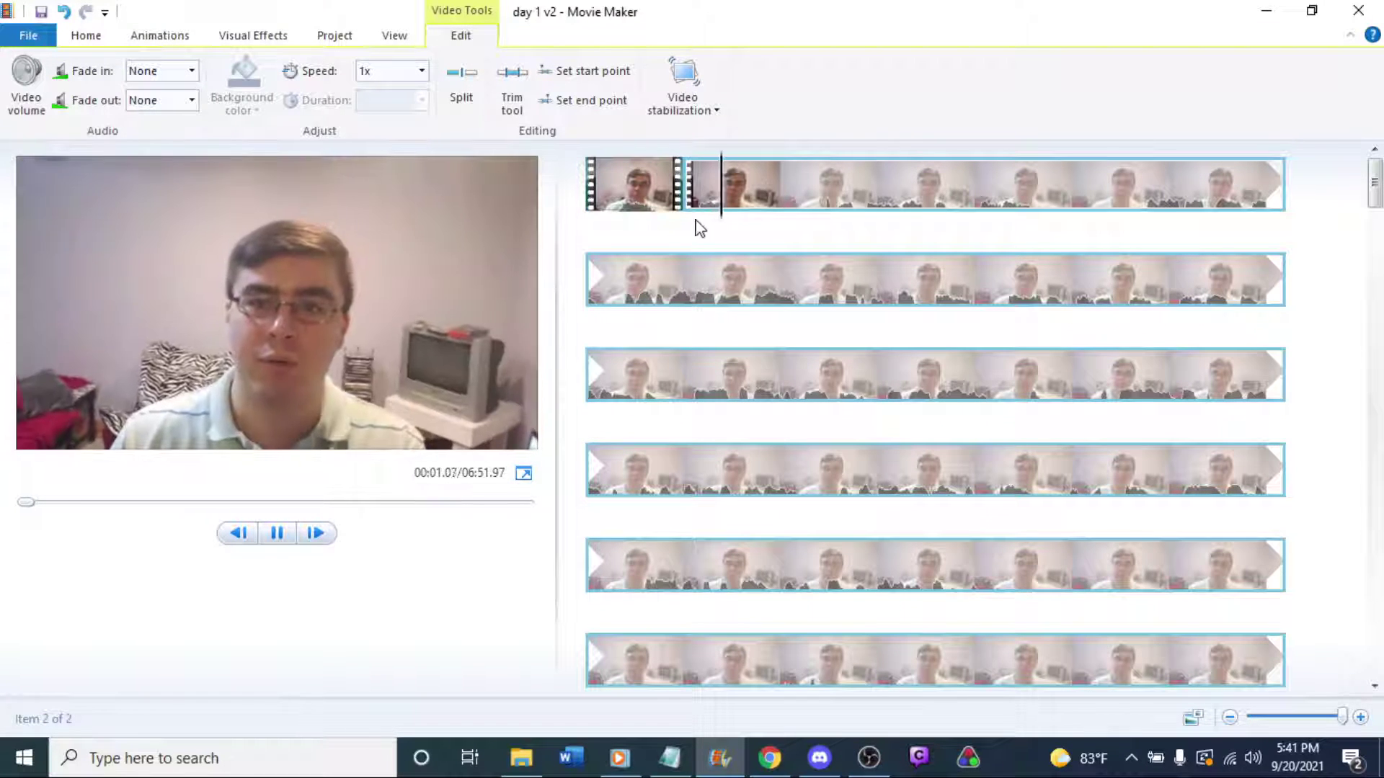
{"action": "key", "text": "space"}
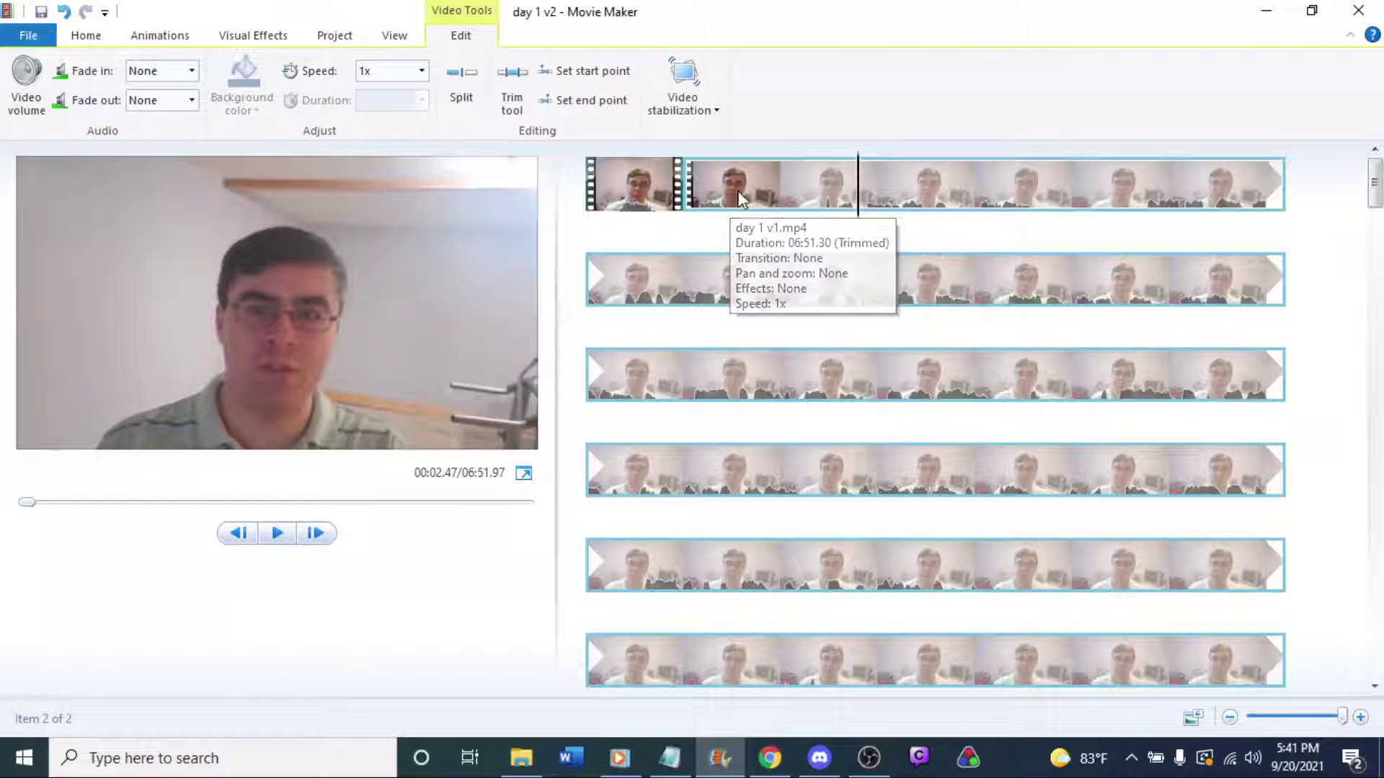
{"action": "left_click", "coordinate": [648, 206]}
{"action": "key", "text": "space"}
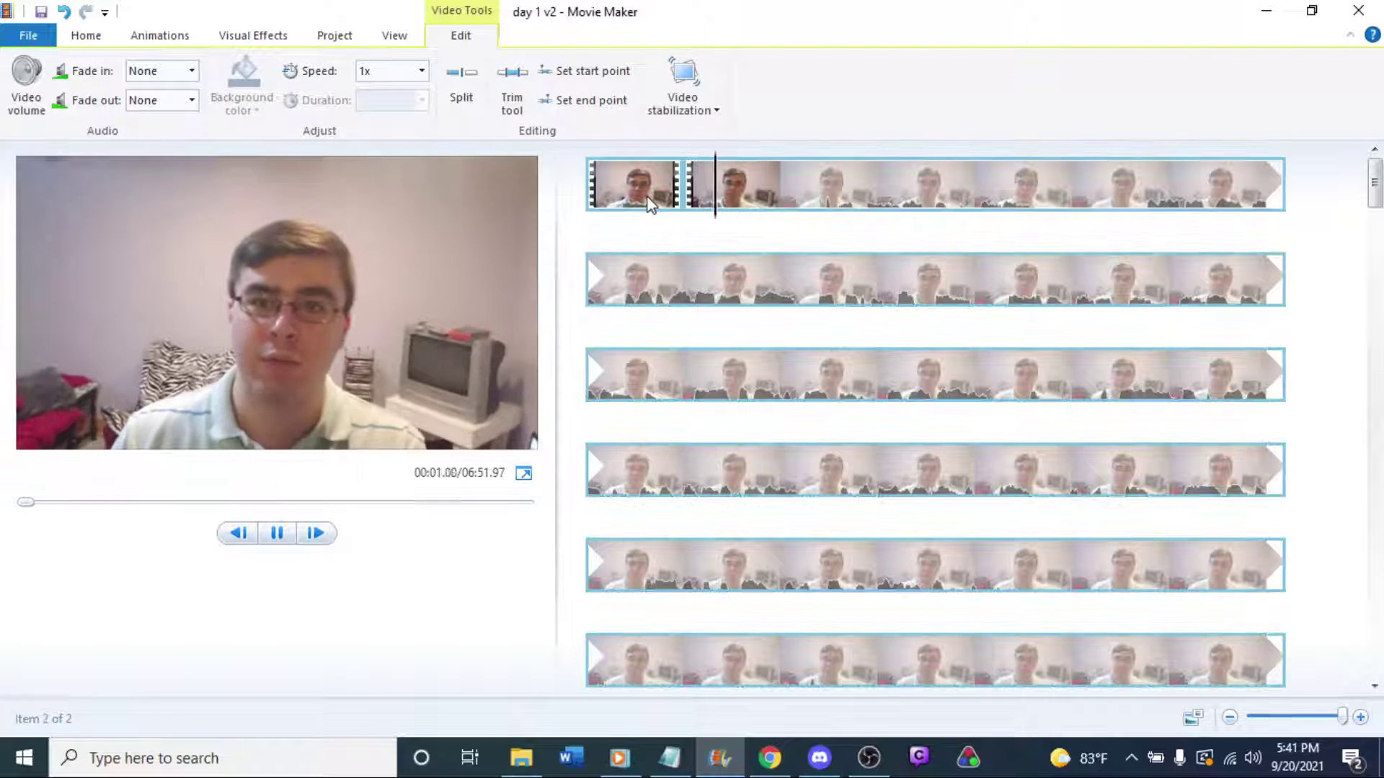
{"action": "left_click", "coordinate": [775, 173]}
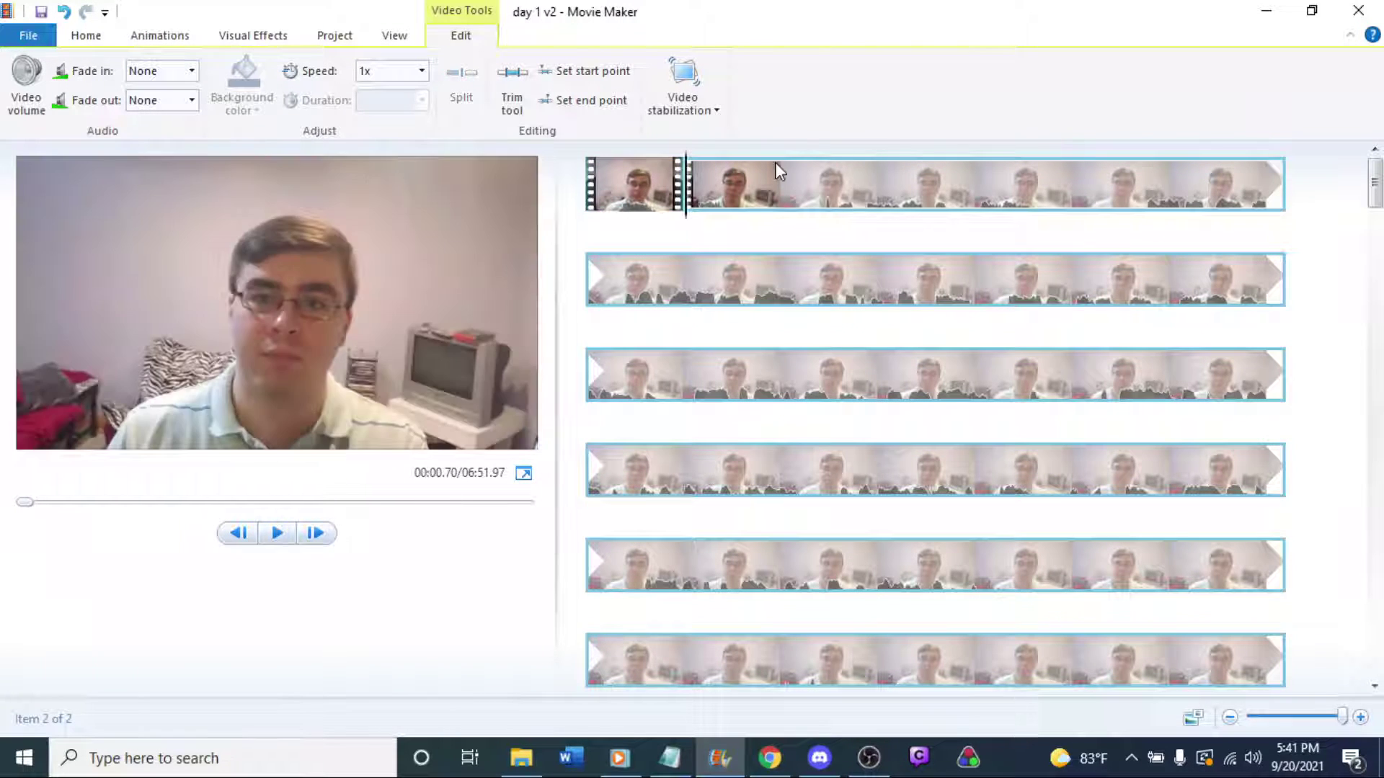
{"action": "key", "text": "space"}
{"action": "key", "text": "l"}
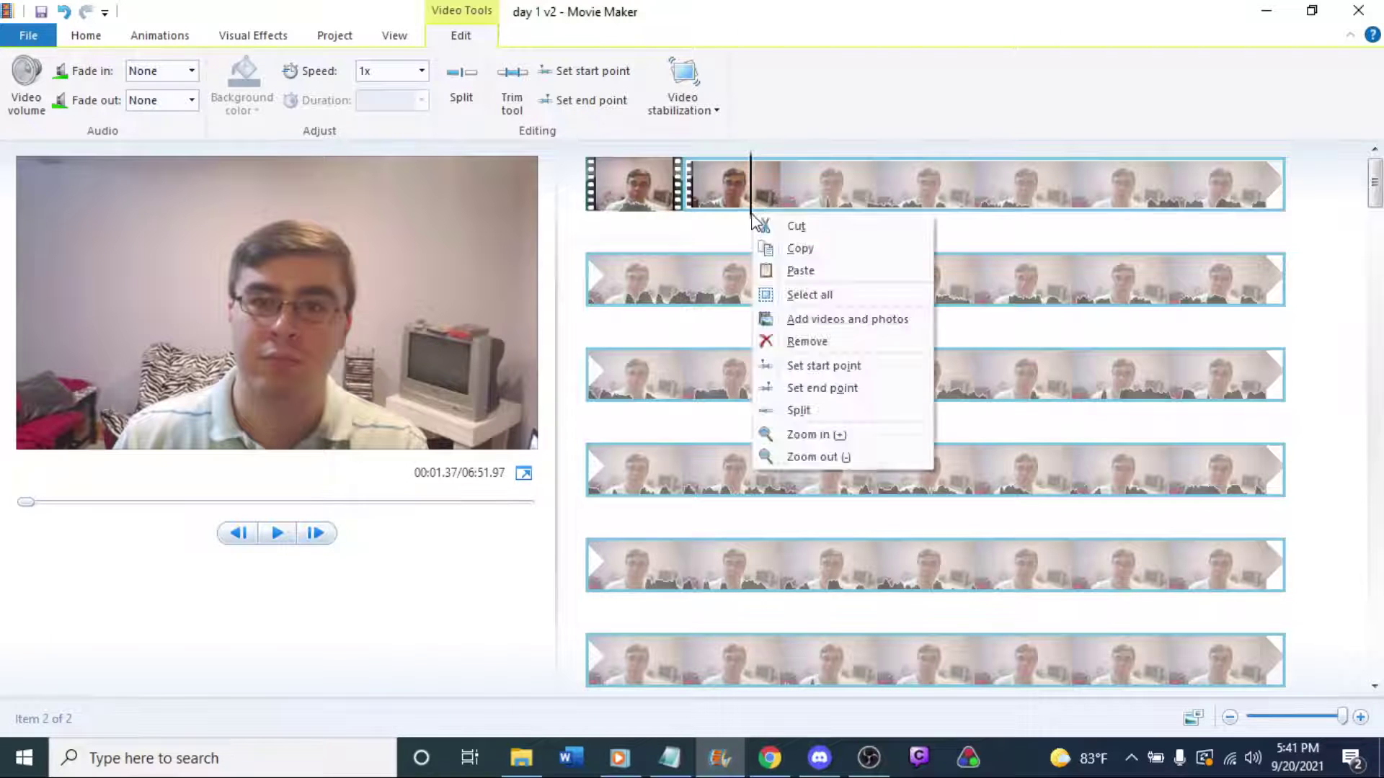
{"action": "left_click", "coordinate": [798, 410]}
Split the third clip at 00:02.13 and remove the short piece before that cut.
{"action": "key", "text": "space"}
{"action": "left_click", "coordinate": [877, 215]}
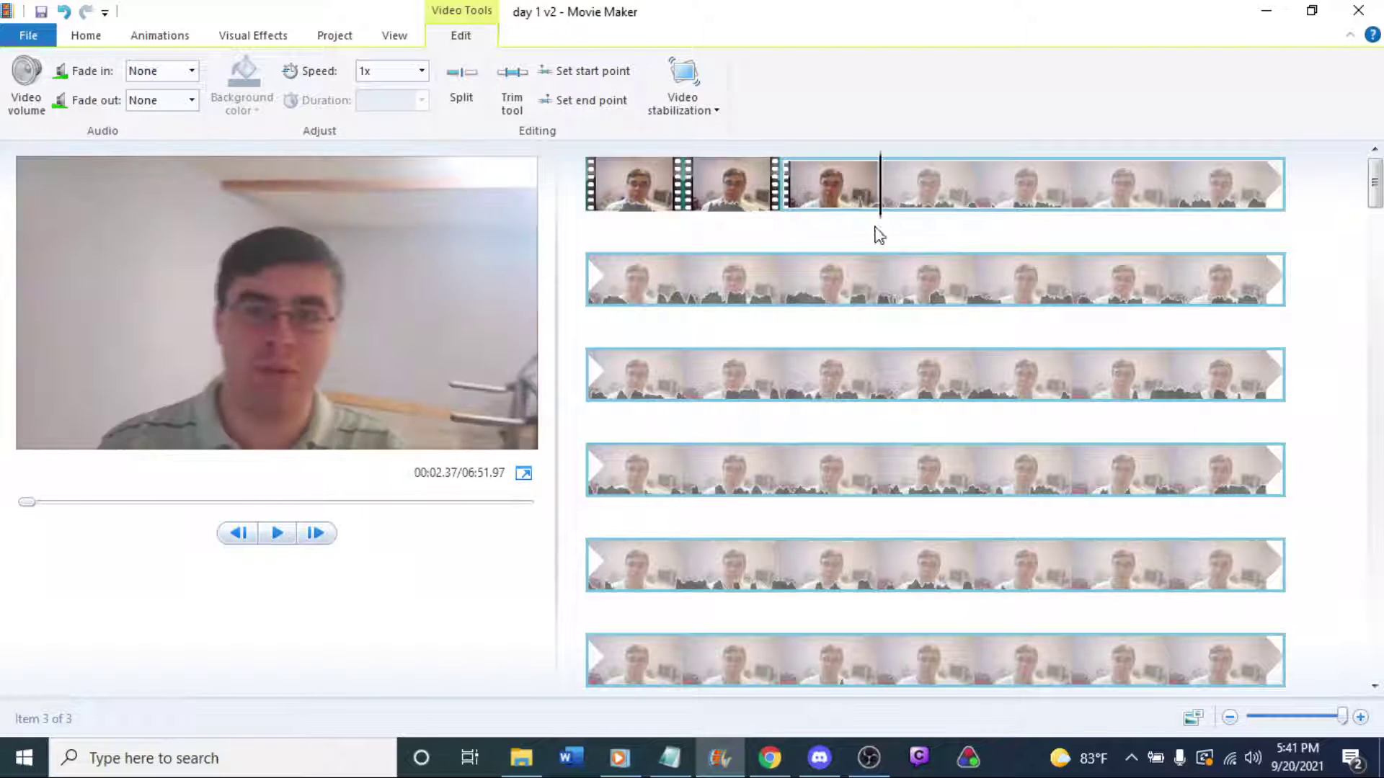
{"action": "mouse_move", "coordinate": [864, 219]}
{"action": "left_mouse_down"}
{"action": "mouse_move", "coordinate": [837, 216]}
{"action": "mouse_move", "coordinate": [865, 216]}
{"action": "left_mouse_up"}
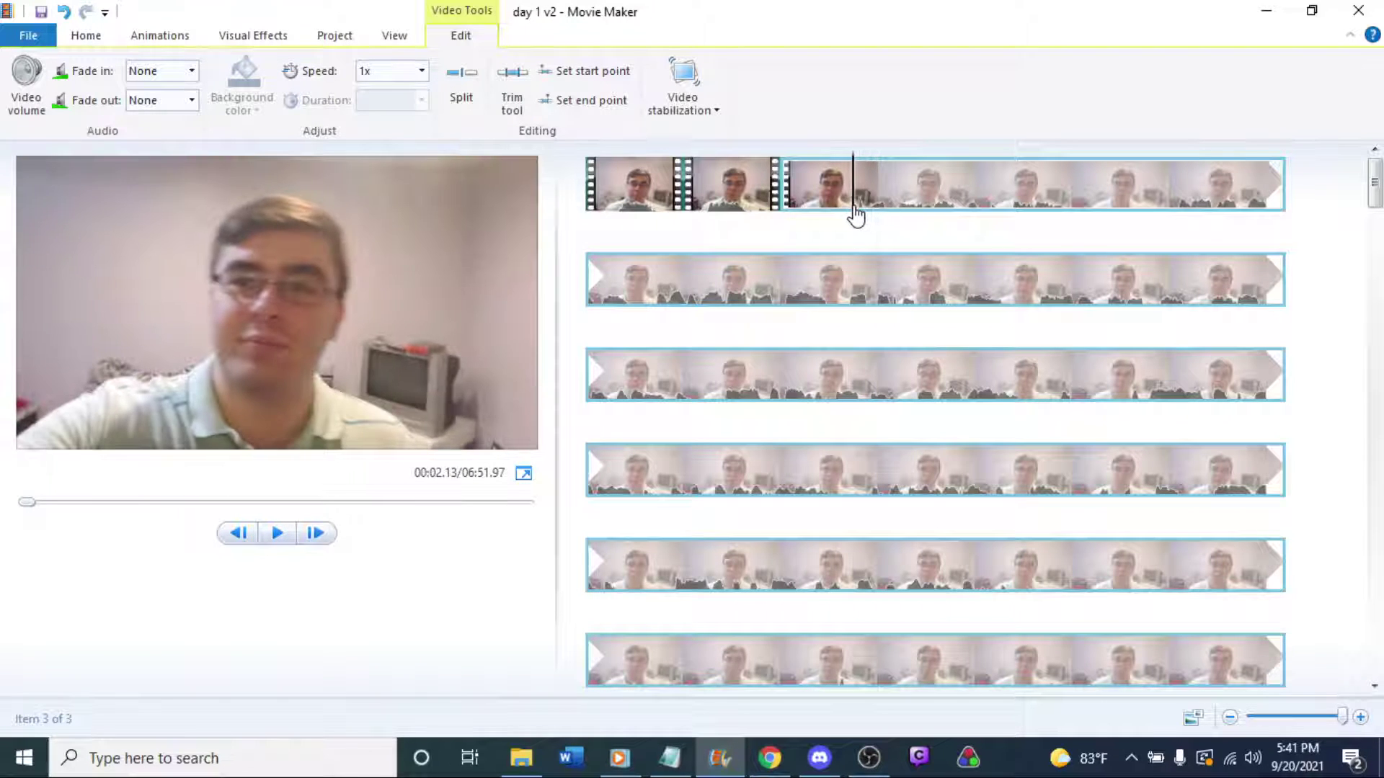
{"action": "right_click", "coordinate": [855, 216]}
{"action": "left_click", "coordinate": [937, 403]}
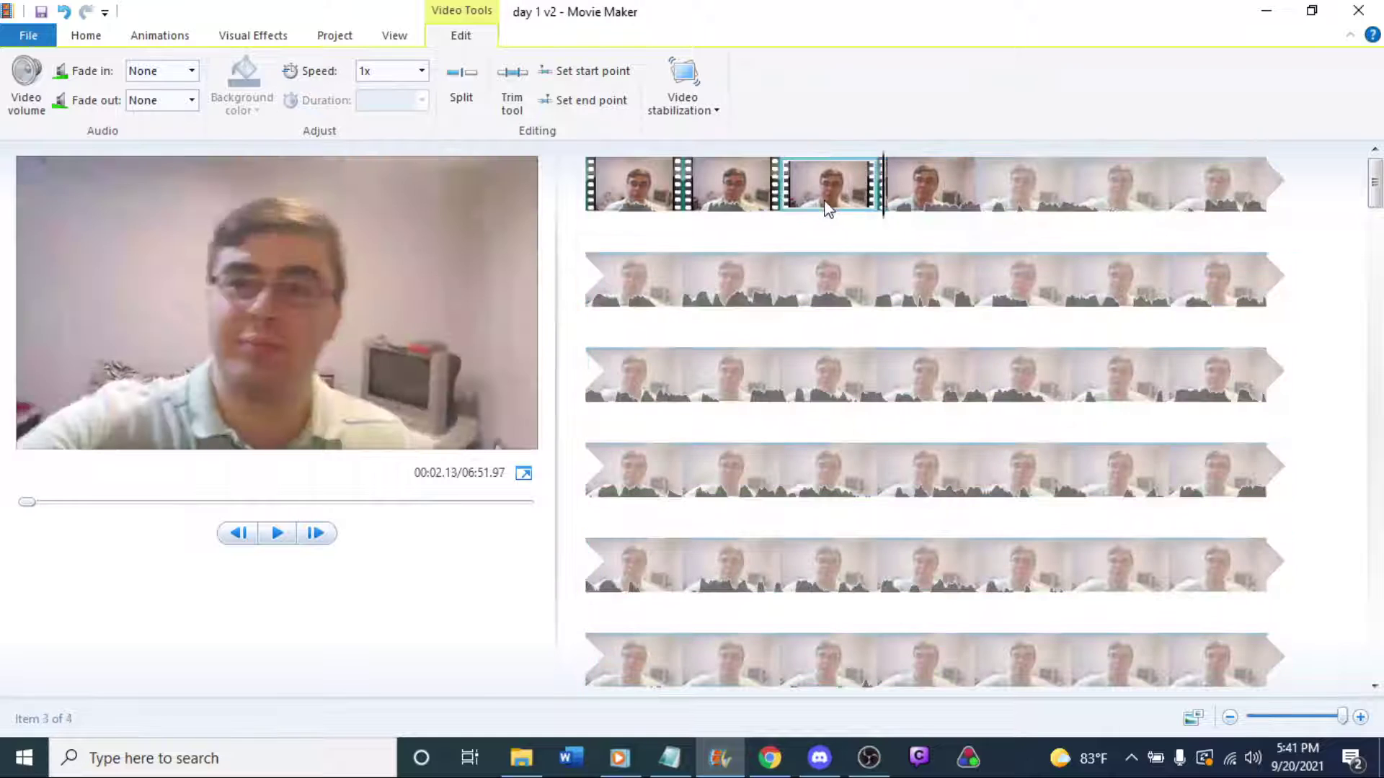
{"action": "key", "text": "Delete"}
Play the video repeatedly from the start to check the transitions between the opening cuts.
{"action": "left_click", "coordinate": [619, 177]}
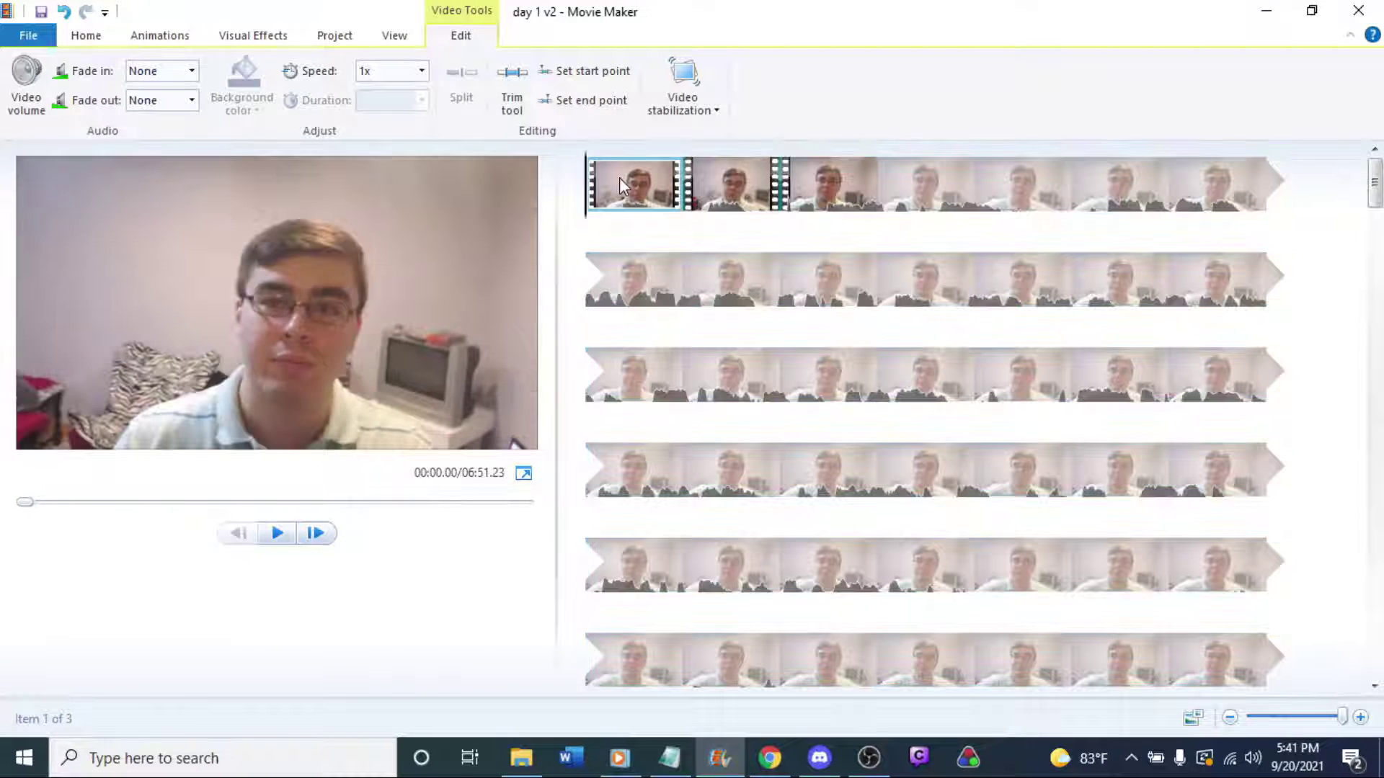
{"action": "key", "text": "space"}
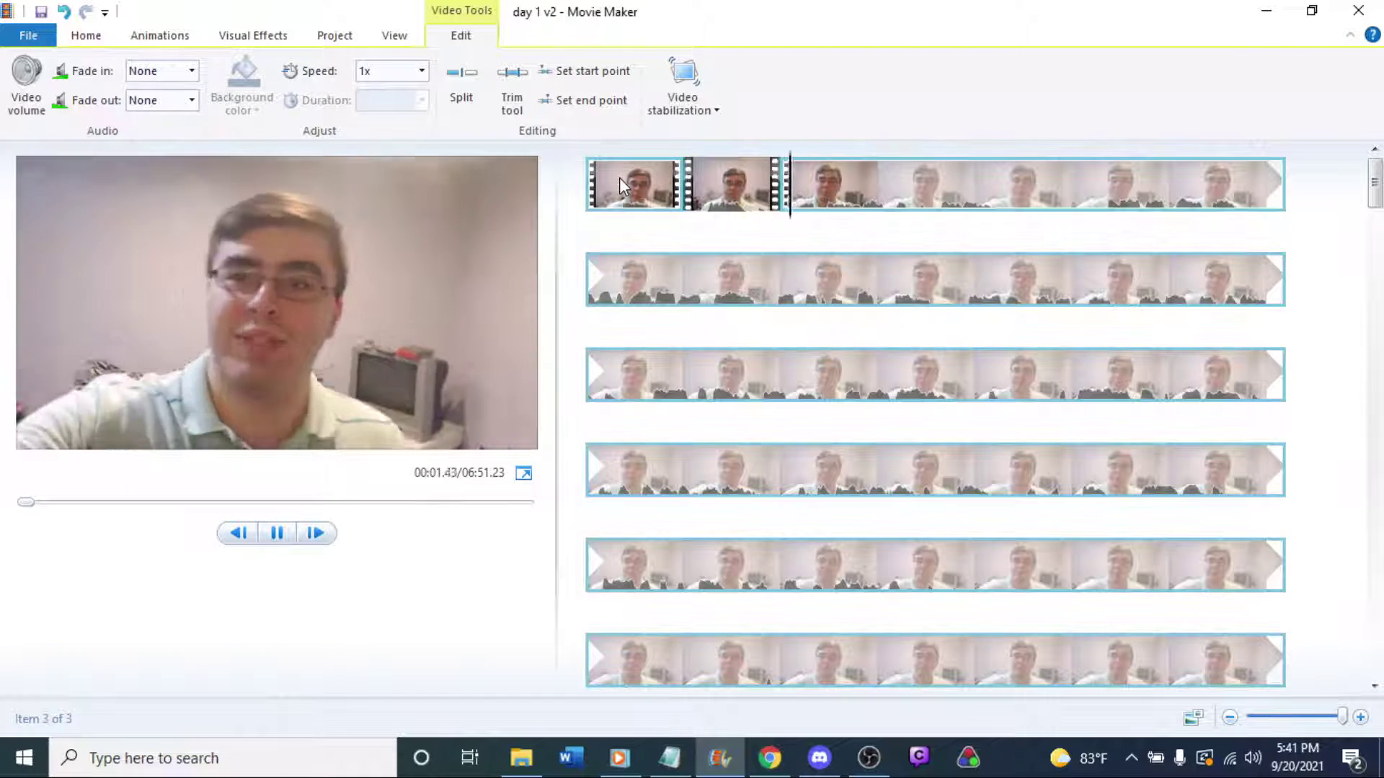
{"action": "key", "text": "space"}
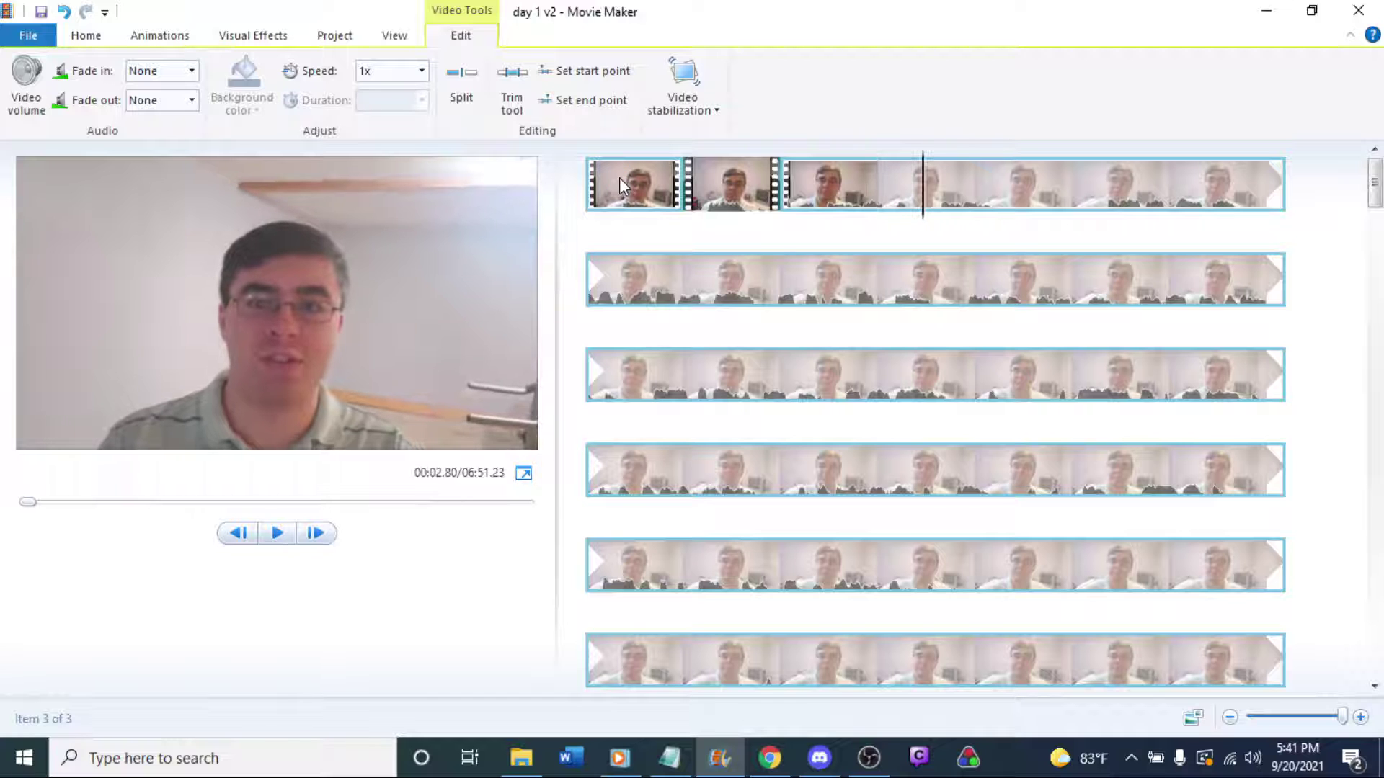
{"action": "left_click", "coordinate": [620, 177]}
{"action": "key", "text": "space"}
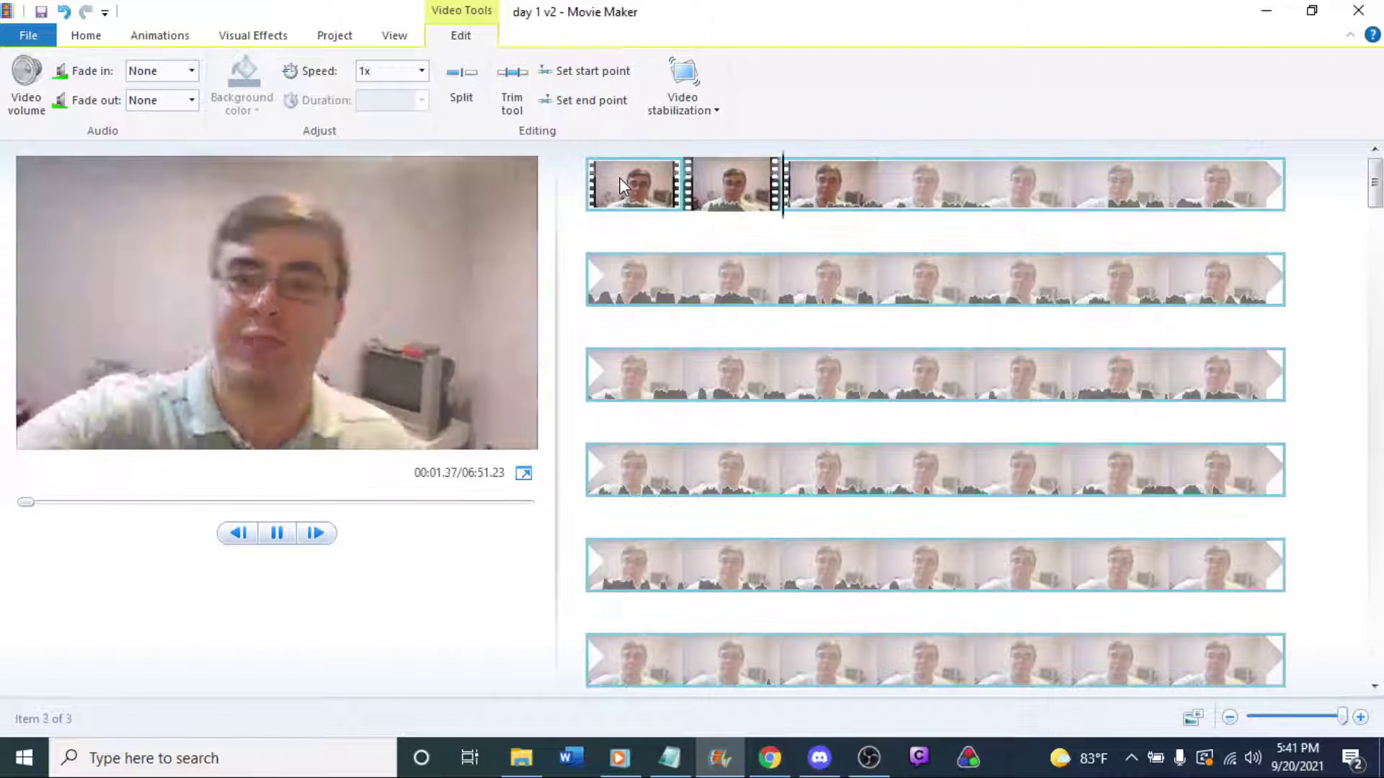
{"action": "left_click", "coordinate": [620, 178]}
{"action": "key", "text": "space"}
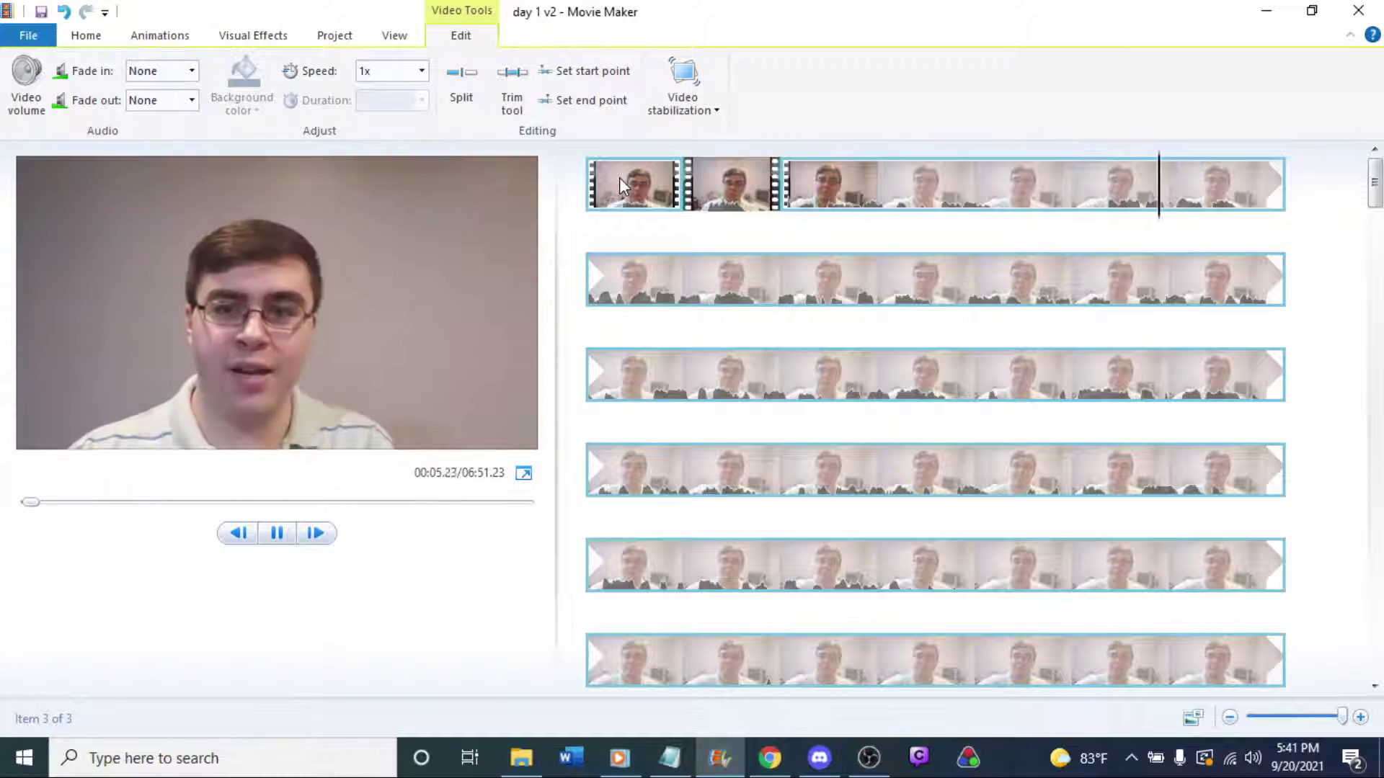
Play through the third clip in several passes to look for pauses and moments to cut.
{"action": "left_click", "coordinate": [833, 198]}
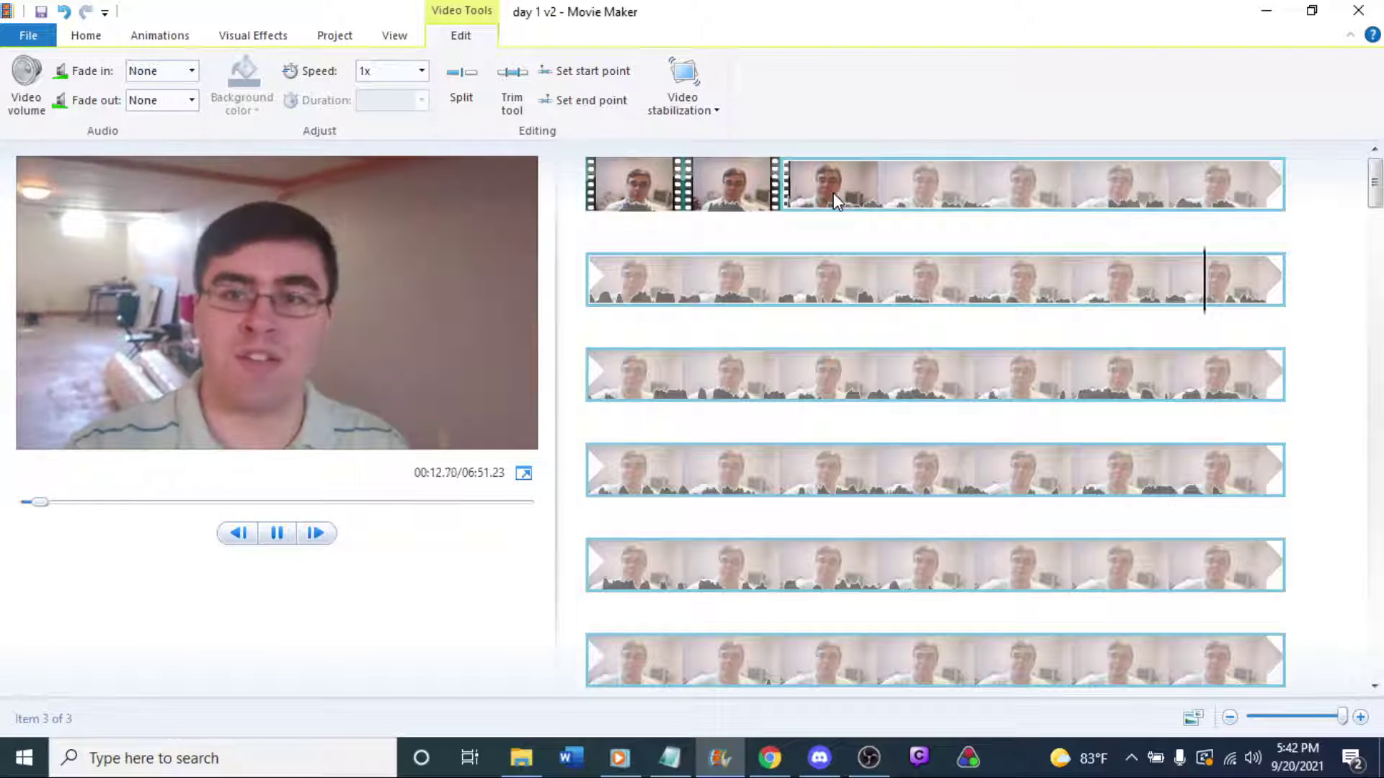
{"action": "key", "text": "space"}
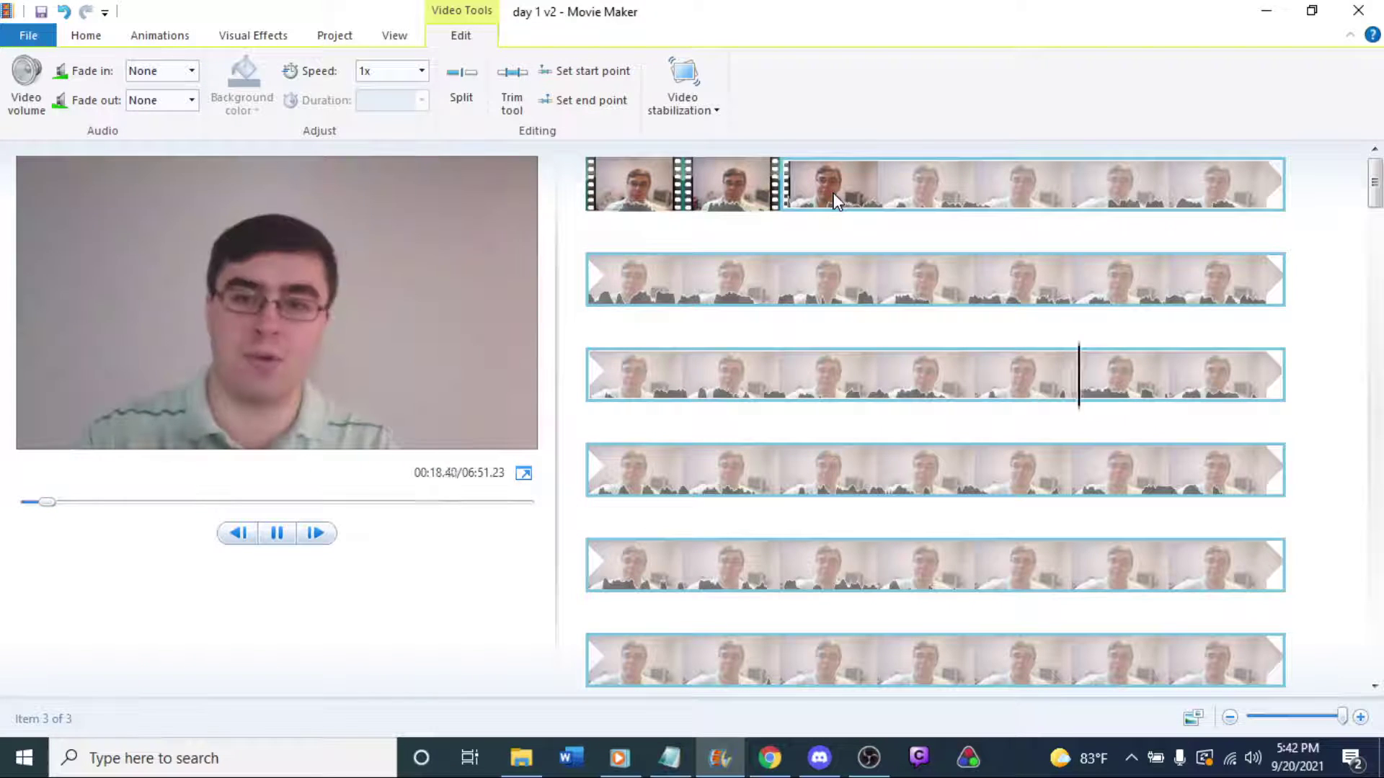
{"action": "left_click", "coordinate": [896, 365]}
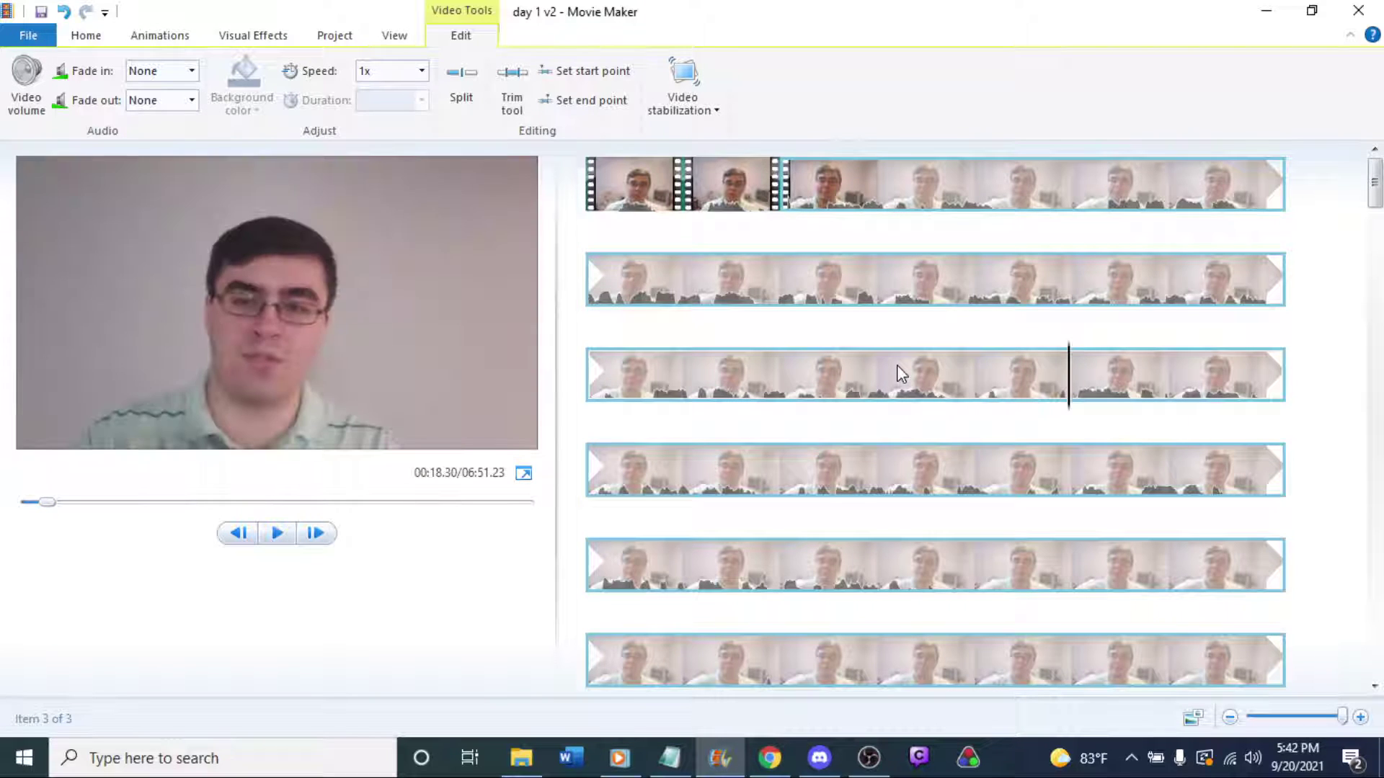
{"action": "left_click", "coordinate": [896, 365]}
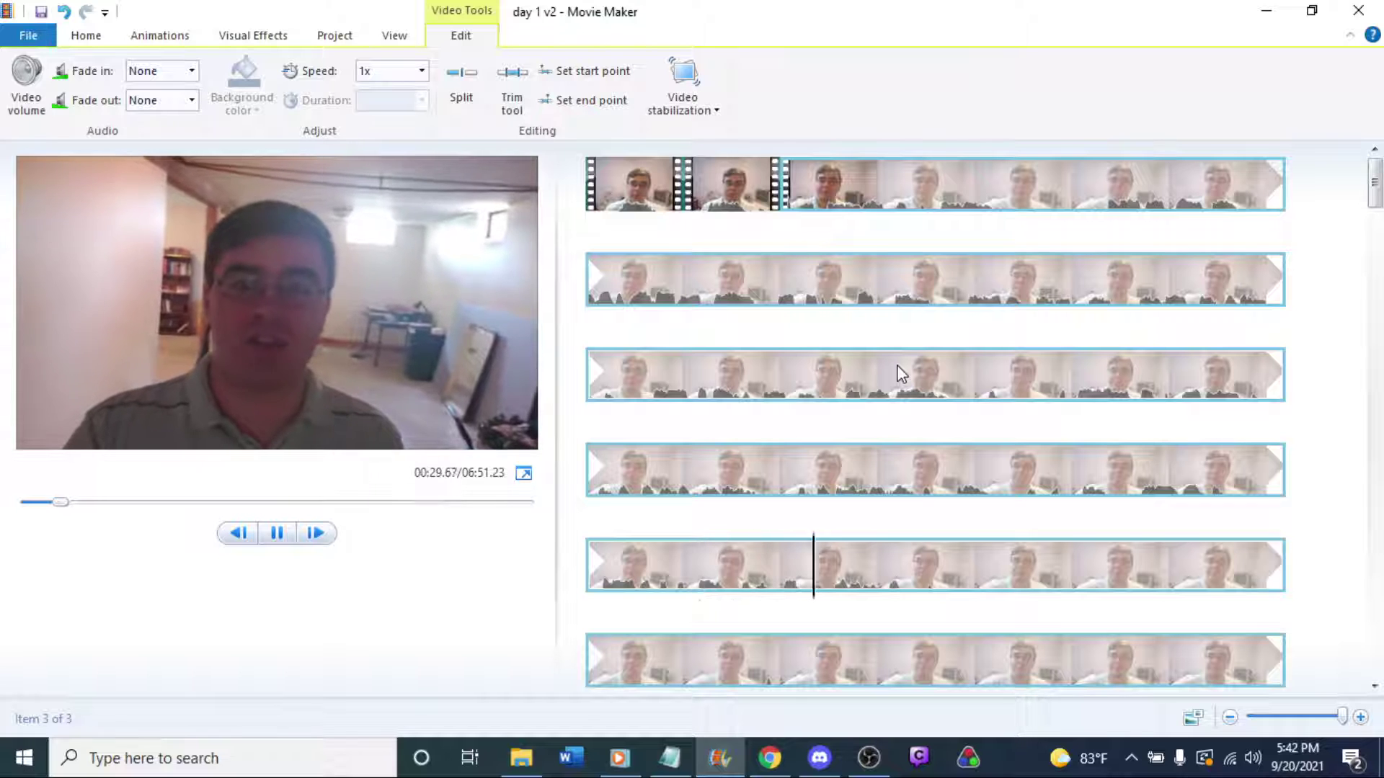
{"action": "left_click", "coordinate": [887, 469]}
{"action": "left_click", "coordinate": [1171, 379]}
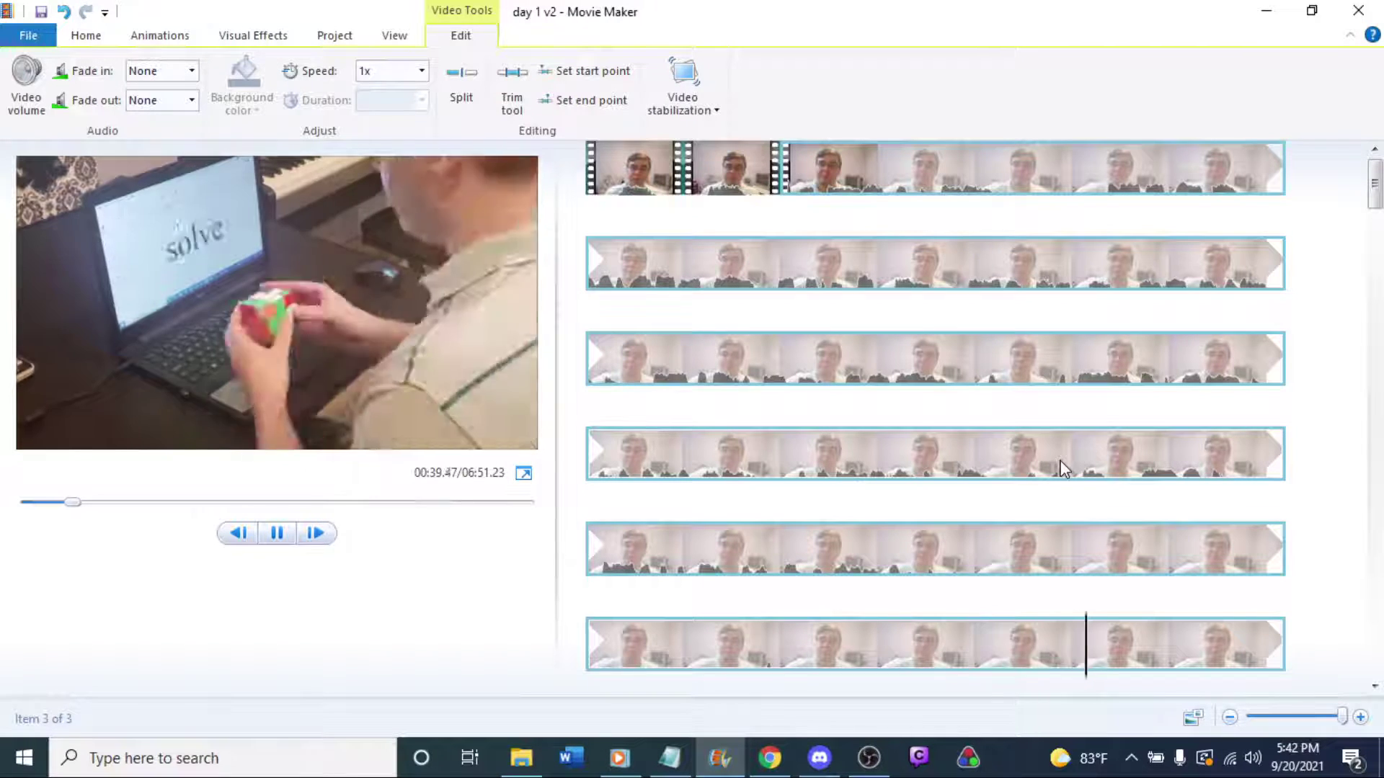
{"action": "scroll", "coordinate": [1060, 465], "scroll_direction": "down", "scroll_amount": 1}
{"action": "scroll", "coordinate": [881, 432], "scroll_direction": "up", "scroll_amount": 2}
{"action": "key", "text": "space"}
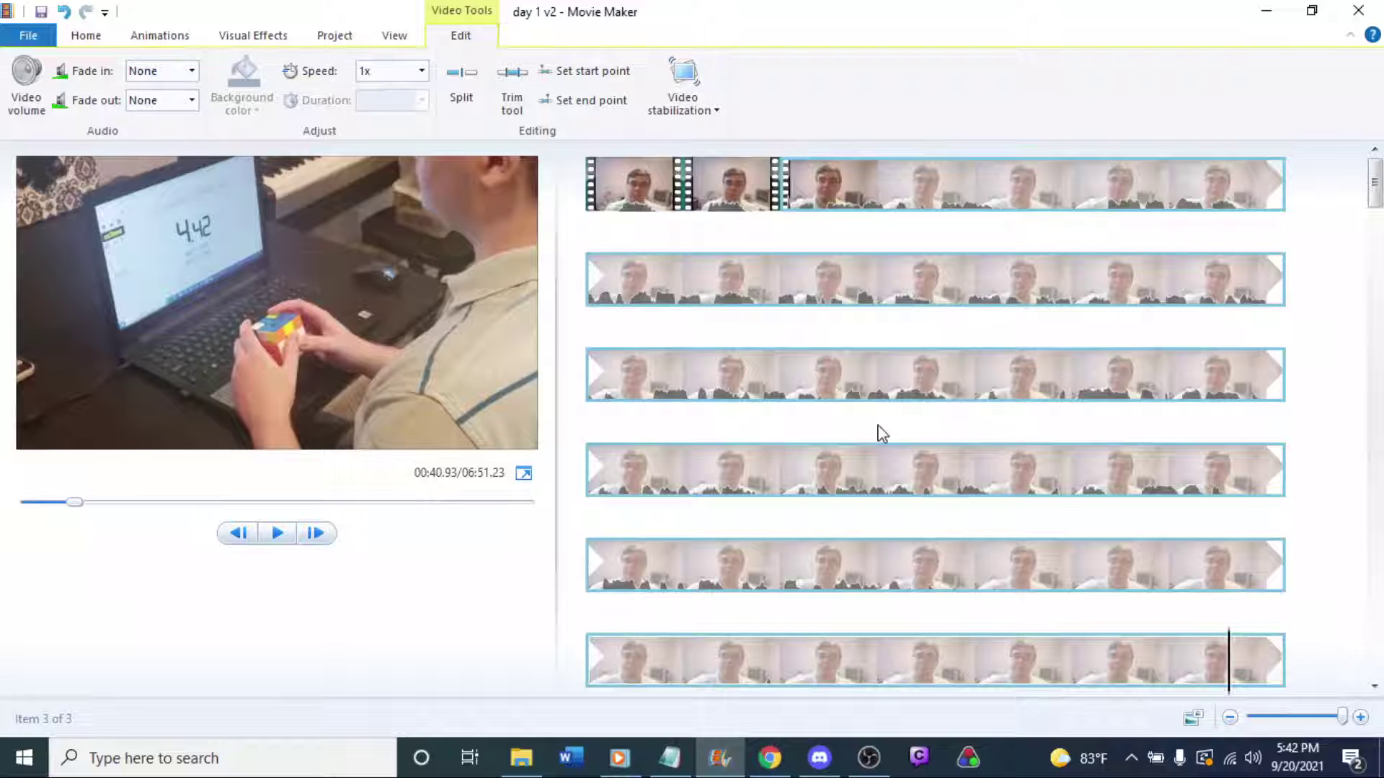
Split the third clip at 00:31.50, where the basement talking shot changes to the cube-solving footage.
{"action": "scroll", "coordinate": [881, 433], "scroll_direction": "down", "scroll_amount": 1}
{"action": "left_click", "coordinate": [924, 420]}
{"action": "key", "text": "space"}
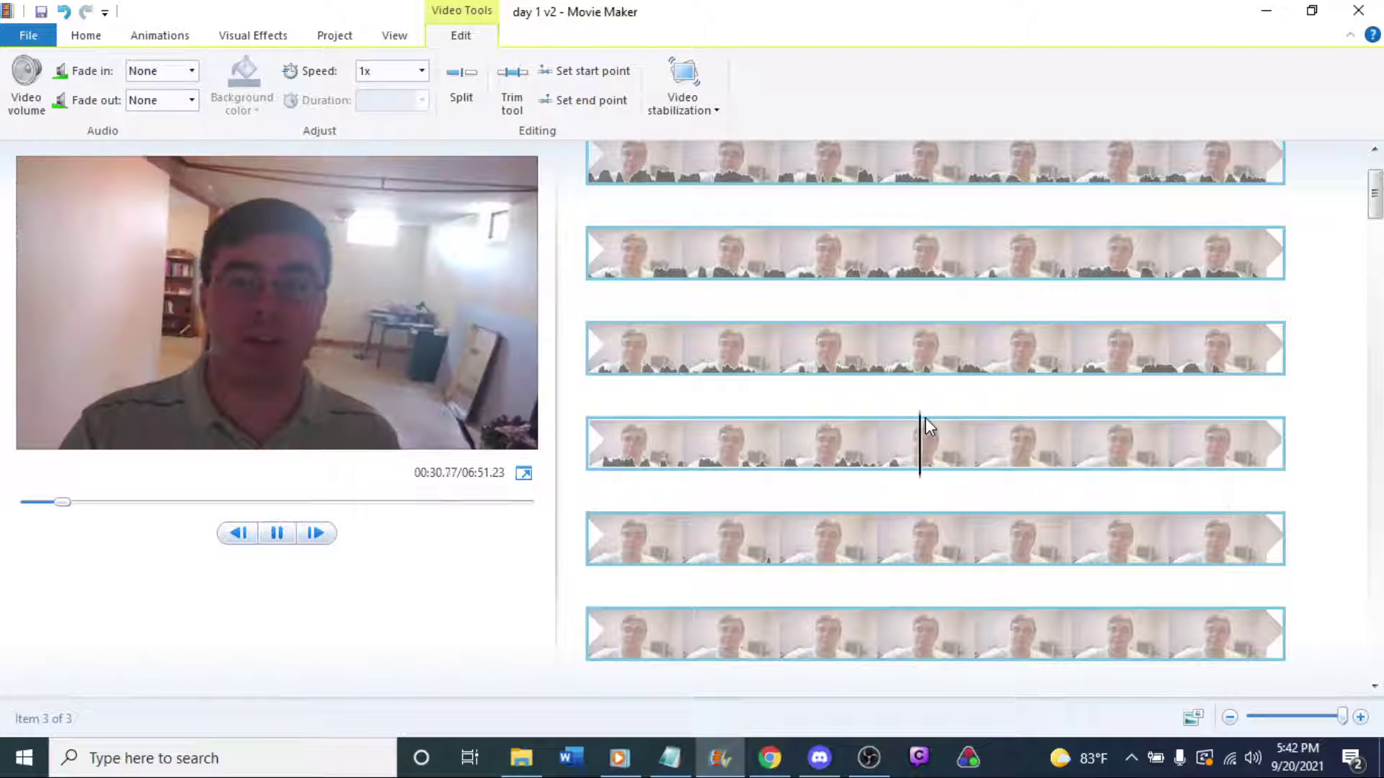
{"action": "left_click", "coordinate": [988, 424]}
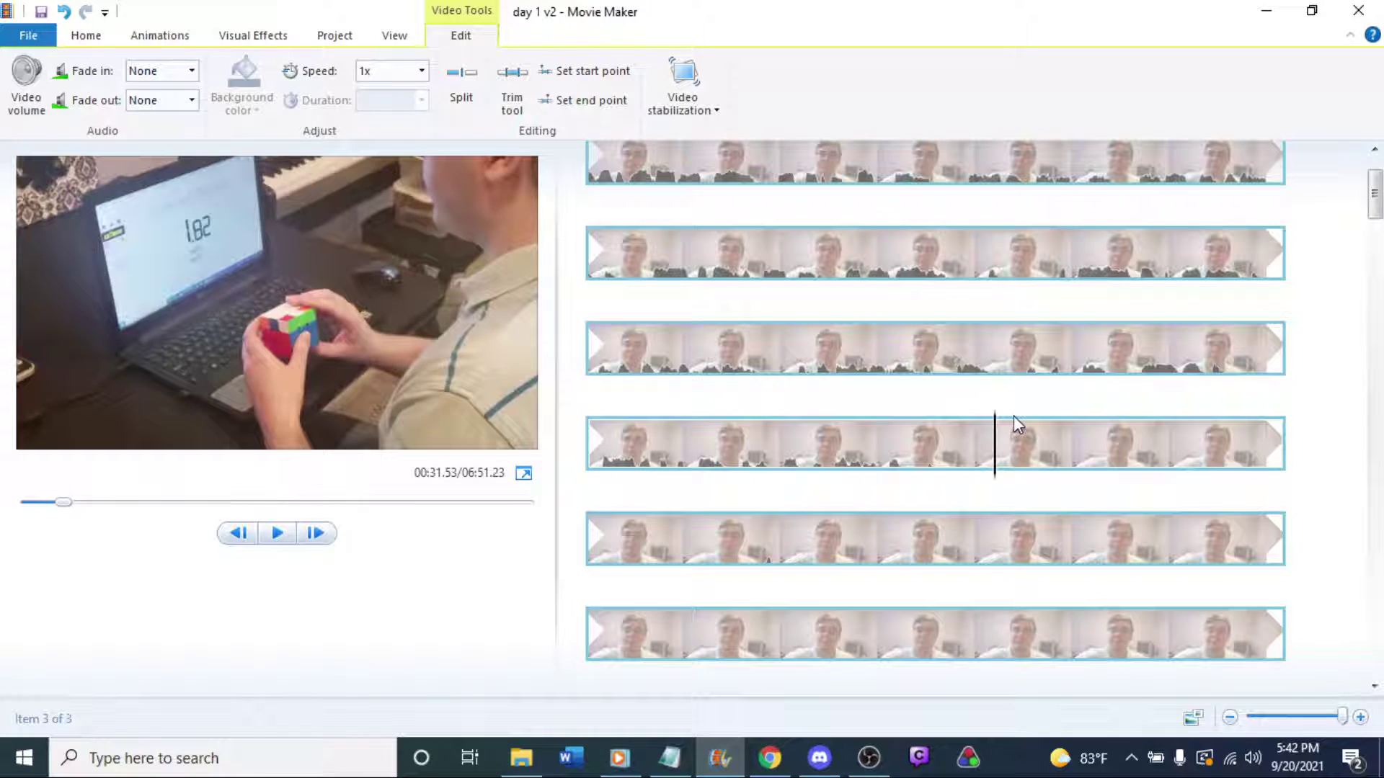
{"action": "key", "text": "j"}
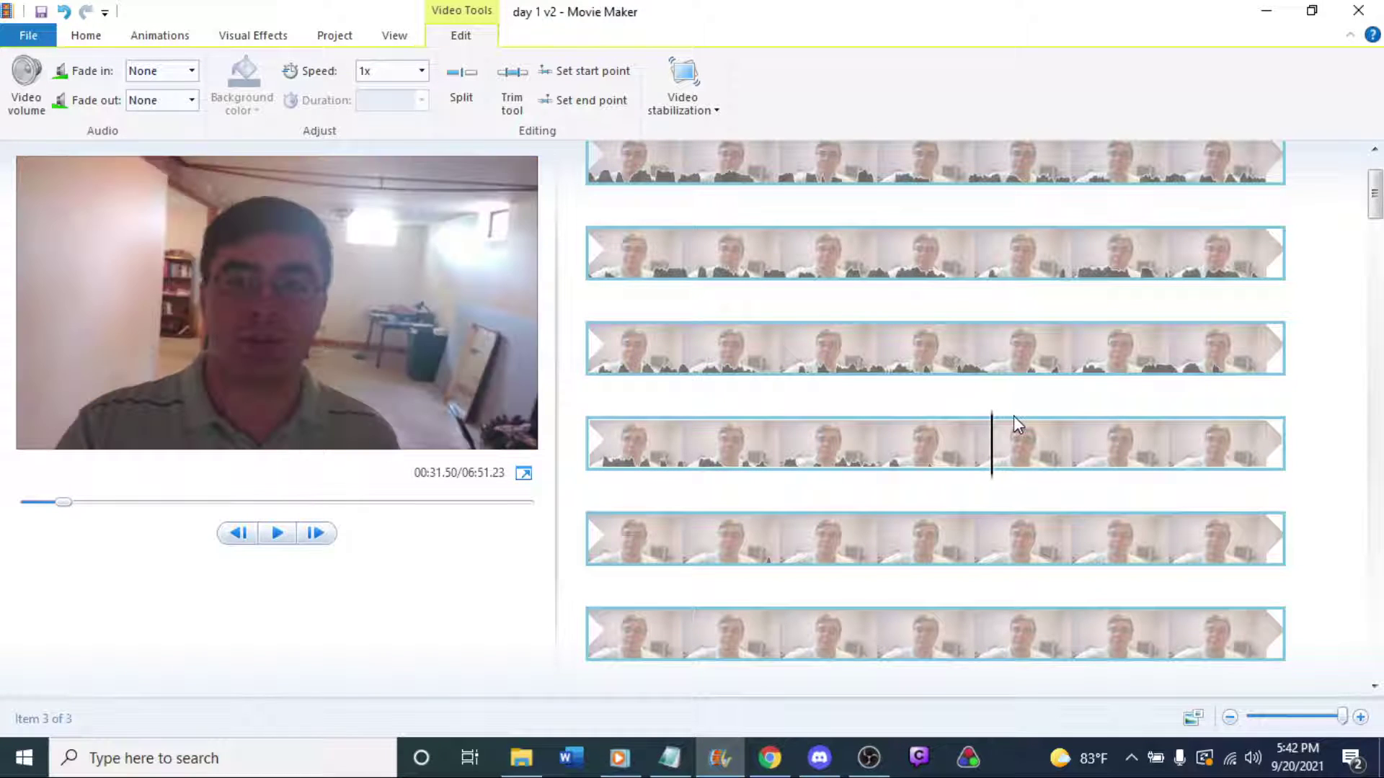
{"action": "right_click", "coordinate": [992, 456]}
{"action": "left_click", "coordinate": [1037, 643]}
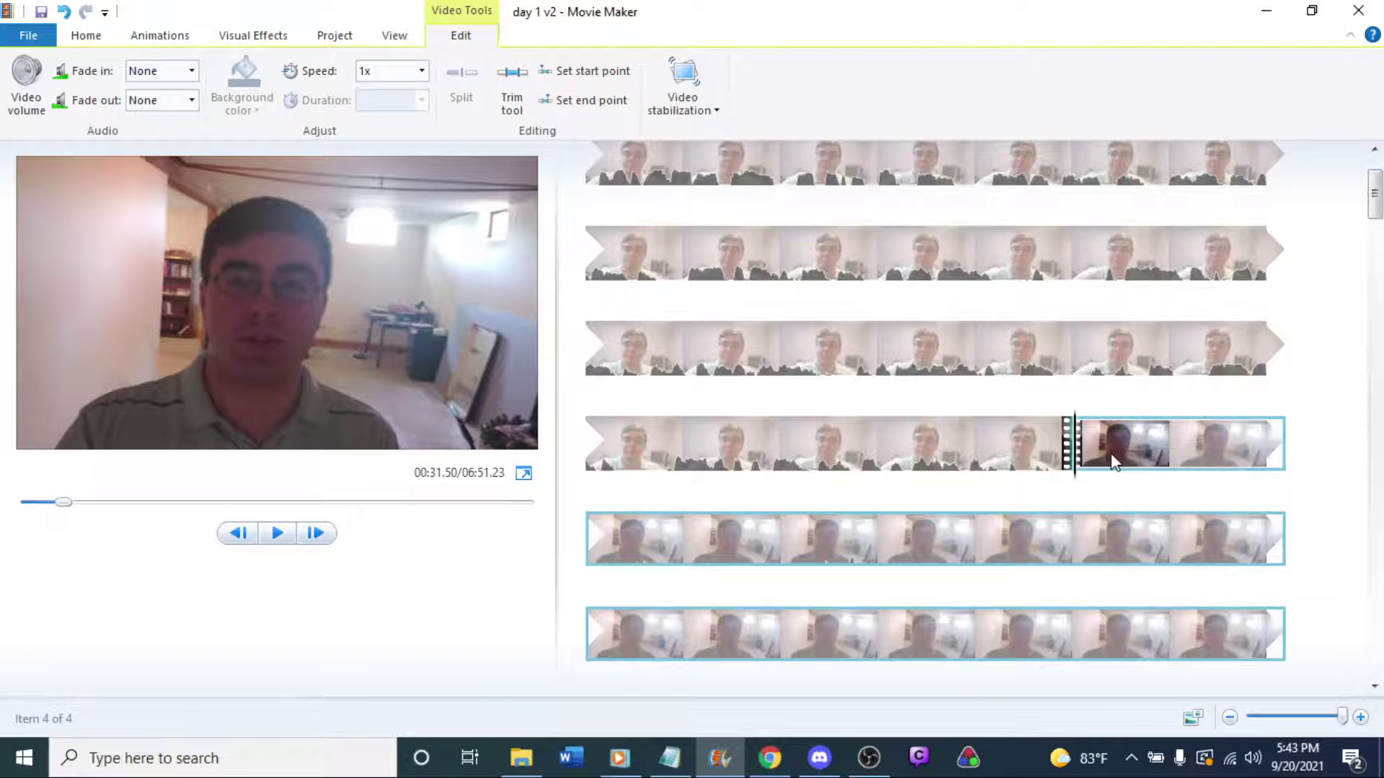
Split the fourth clip at 00:31.57 and remove the short leftover piece of the talking shot before that cut.
{"action": "key", "text": "l"}
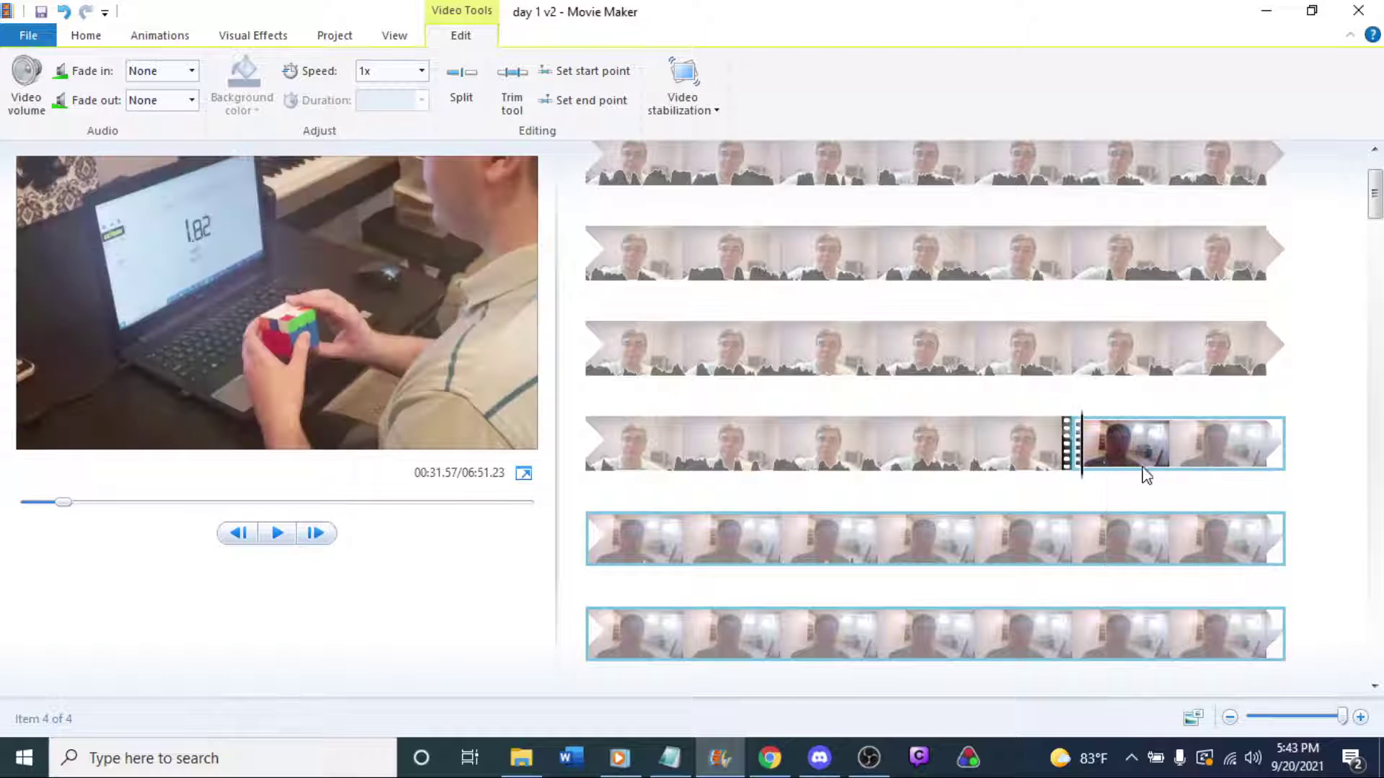
{"action": "right_click", "coordinate": [1086, 466]}
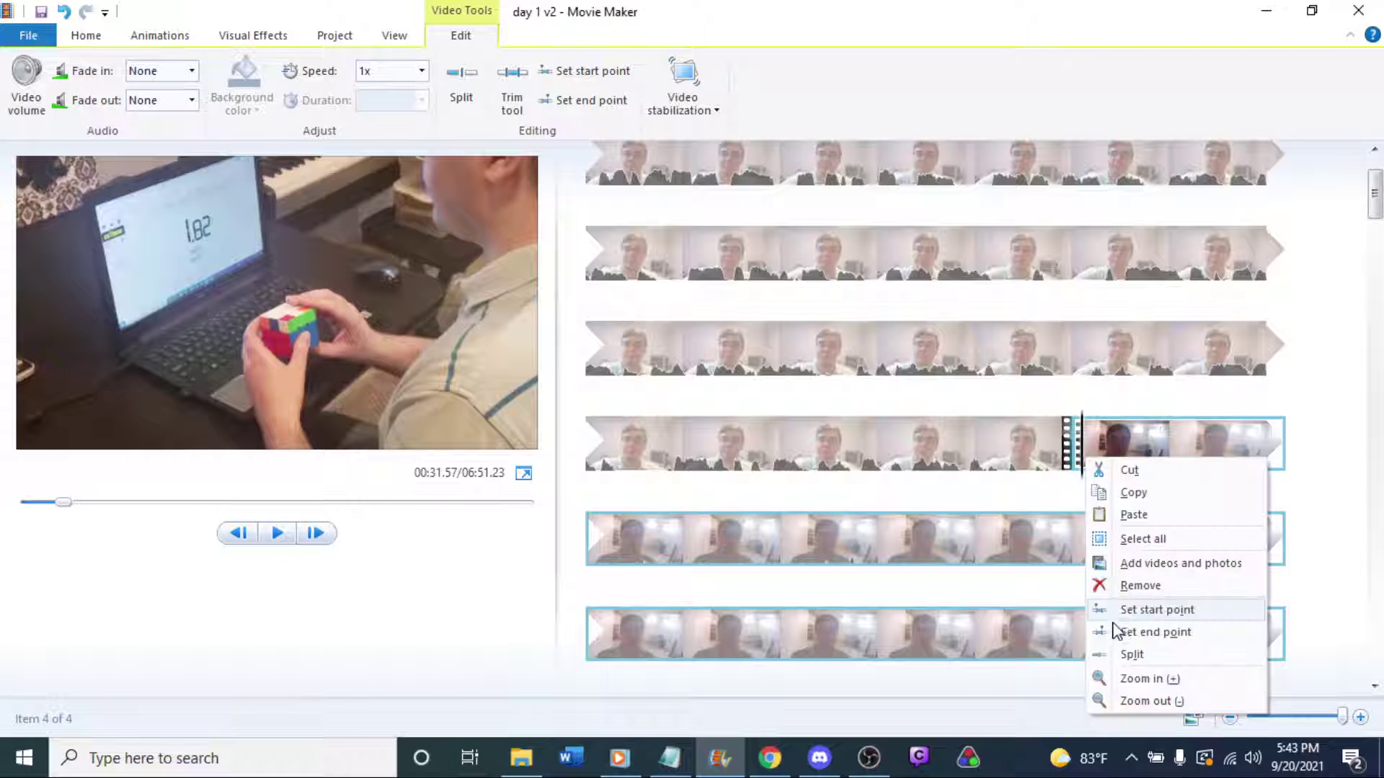
{"action": "left_click", "coordinate": [1116, 652]}
{"action": "key", "text": "Delete"}
Find the frame where the hand reaches for the resting cube and split the fourth clip there at 00:37.00.
{"action": "key", "text": "space"}
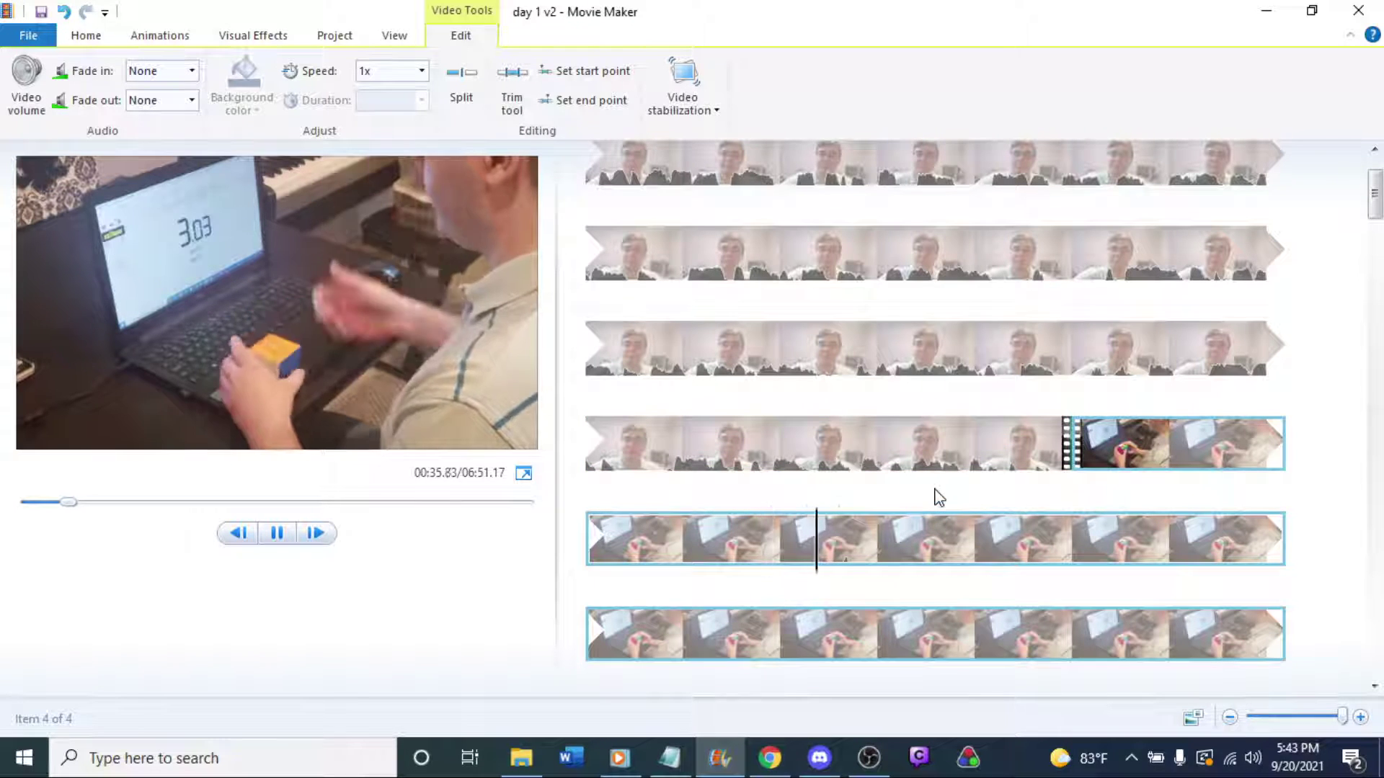
{"action": "key", "text": "space"}
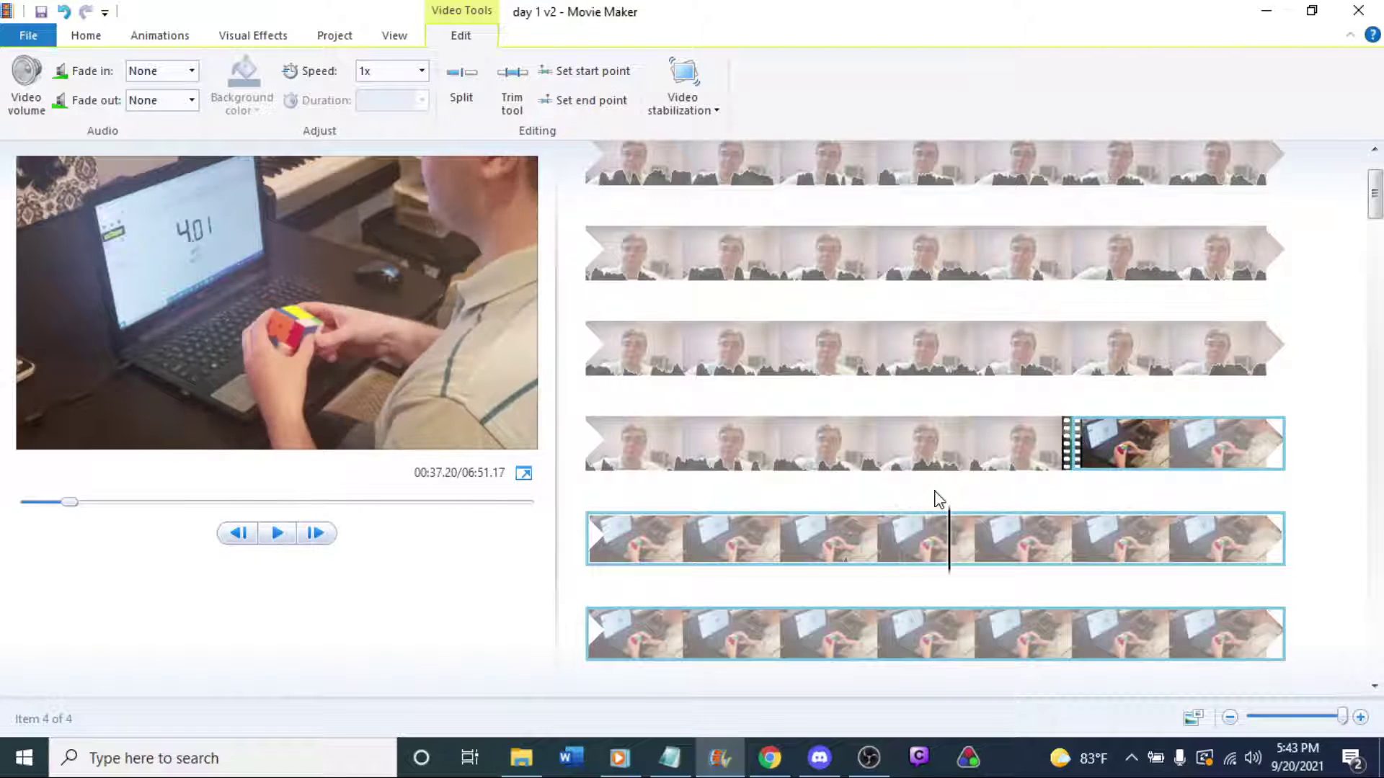
{"action": "left_click", "coordinate": [934, 492]}
{"action": "key", "text": "j"}
{"action": "key", "text": "j"}
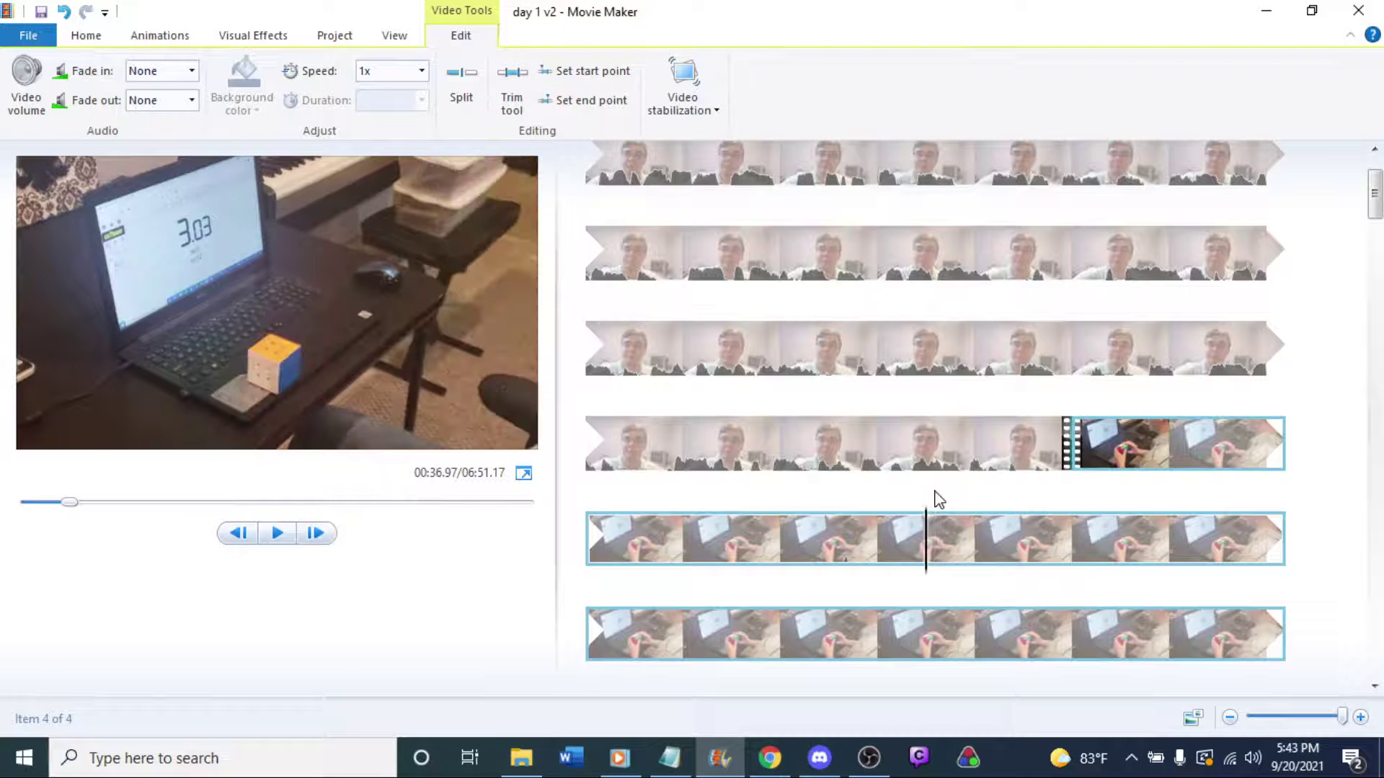
{"action": "key", "text": "l"}
{"action": "key", "text": "l"}
{"action": "key", "text": "l"}
{"action": "key", "text": "l"}
{"action": "key", "text": "l"}
{"action": "key", "text": "l"}
{"action": "key", "text": "l"}
{"action": "key", "text": "l"}
{"action": "key", "text": "l"}
{"action": "key", "text": "l"}
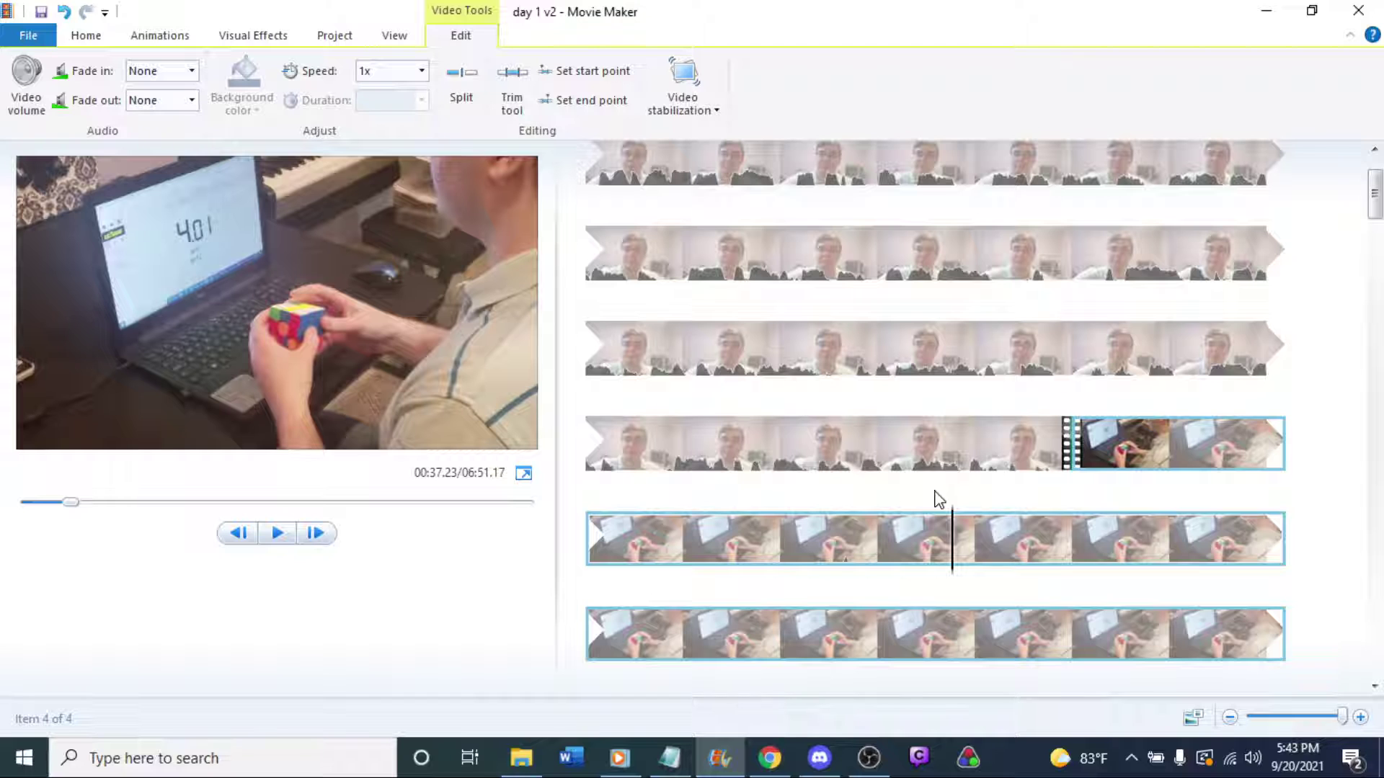
{"action": "key", "text": "j"}
{"action": "key", "text": "j"}
{"action": "key", "text": "j"}
{"action": "key", "text": "j"}
{"action": "key", "text": "j"}
{"action": "key", "text": "j"}
{"action": "key", "text": "j"}
{"action": "key", "text": "j"}
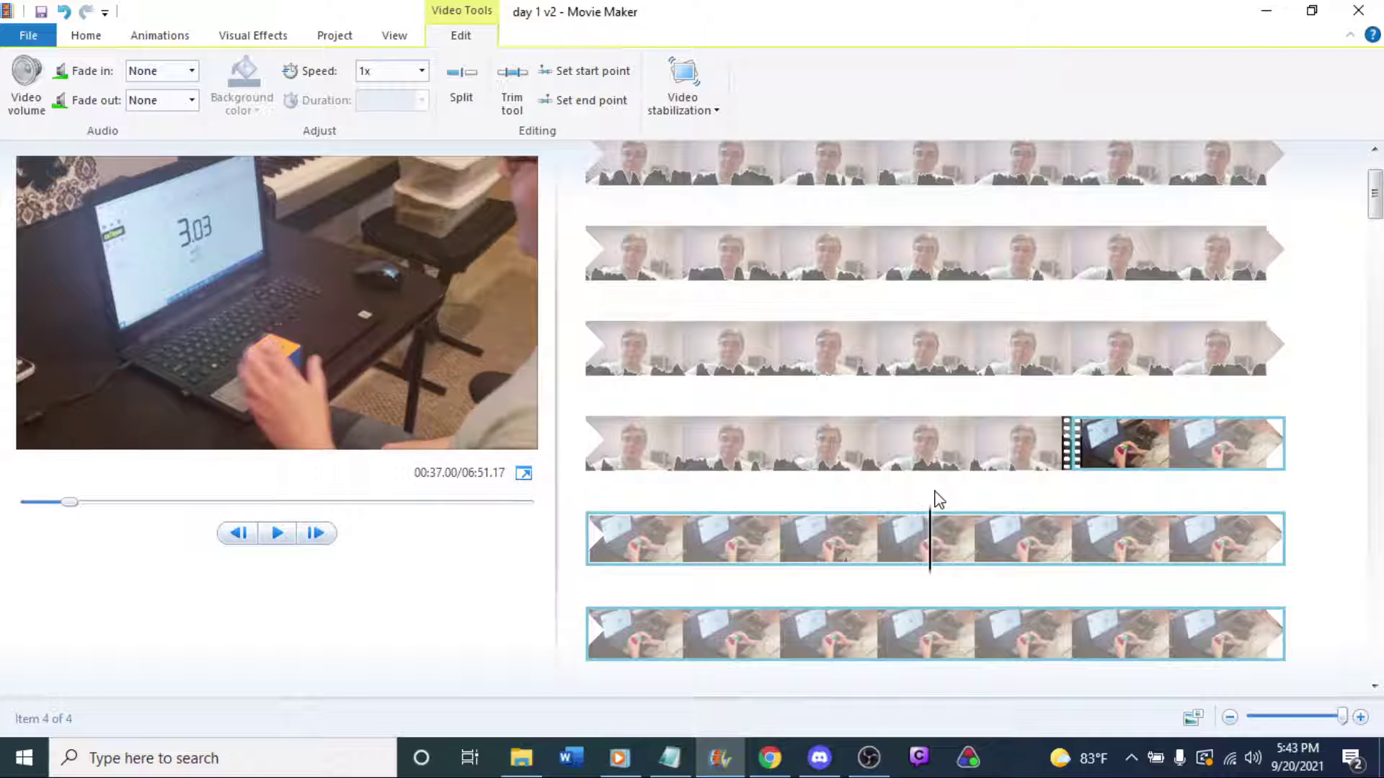
{"action": "key", "text": "j"}
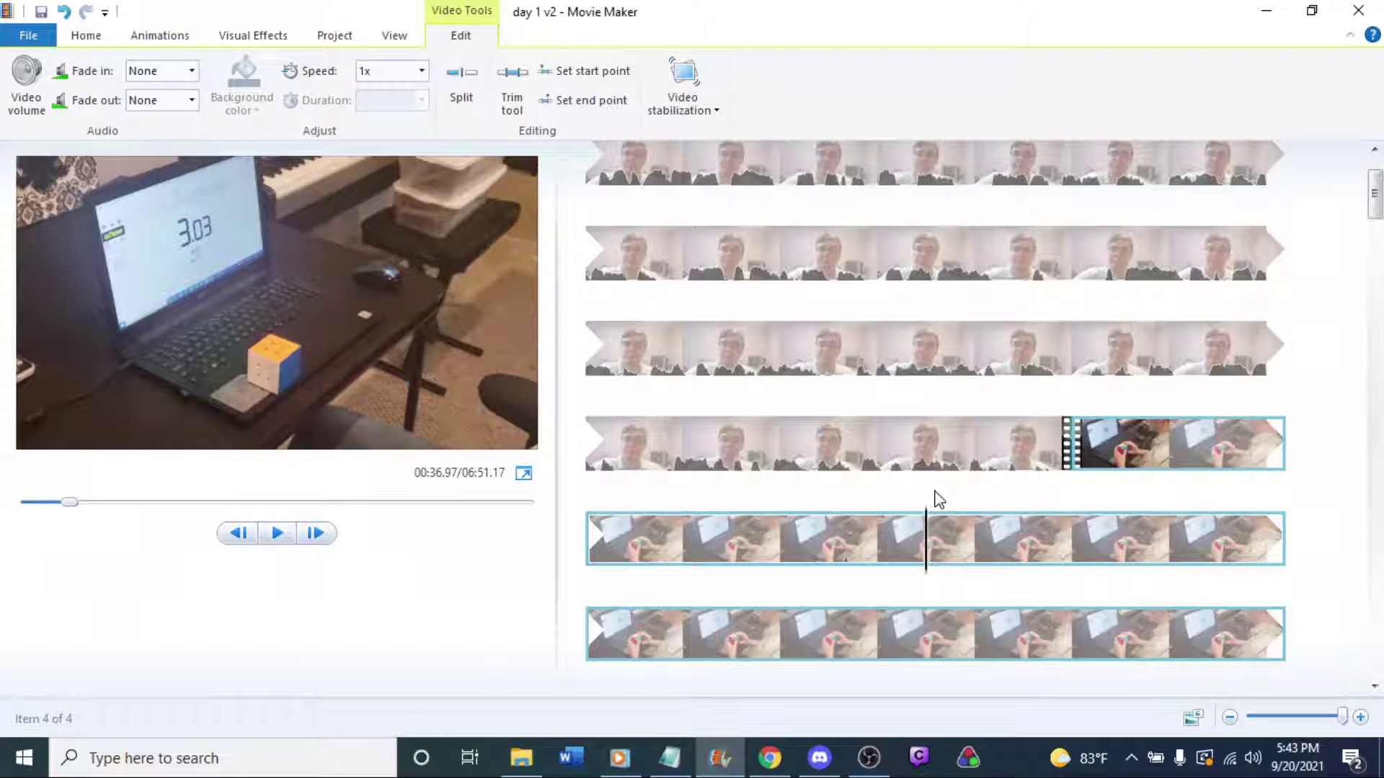
{"action": "key", "text": "l"}
{"action": "right_click", "coordinate": [933, 551]}
{"action": "left_click", "coordinate": [997, 530]}
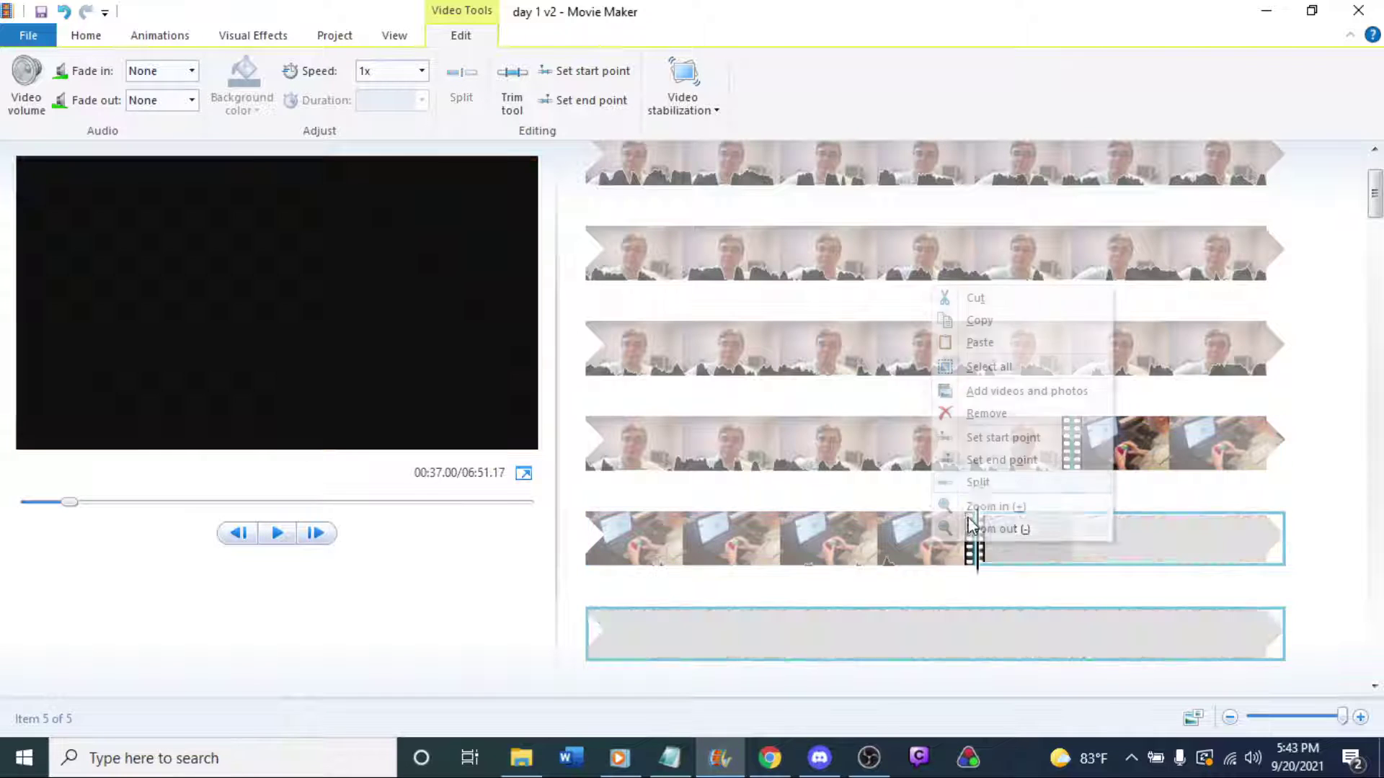
Play the solving footage after the 00:37.00 split and enlarge the video preview by narrowing the storyboard area.
{"action": "left_click", "coordinate": [879, 540]}
{"action": "key", "text": "space"}
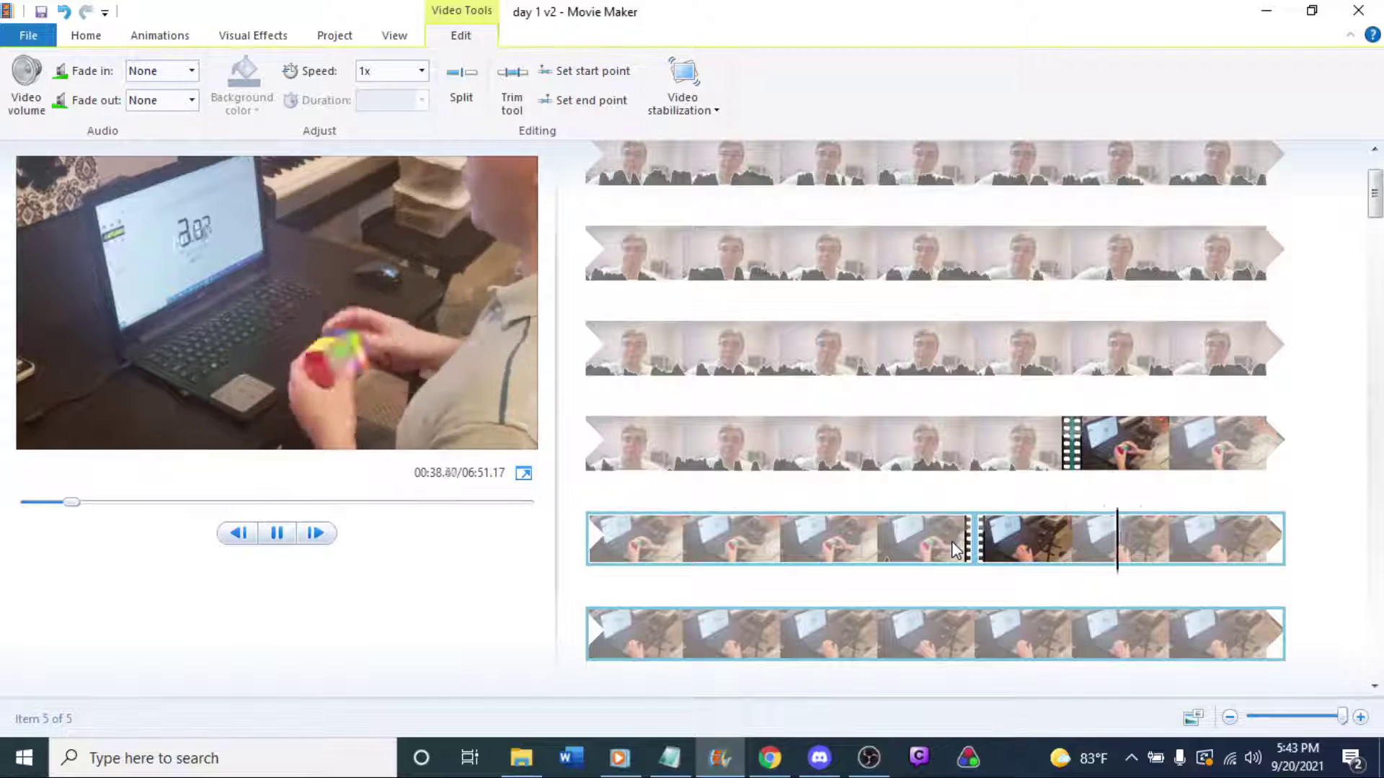
{"action": "key", "text": "space"}
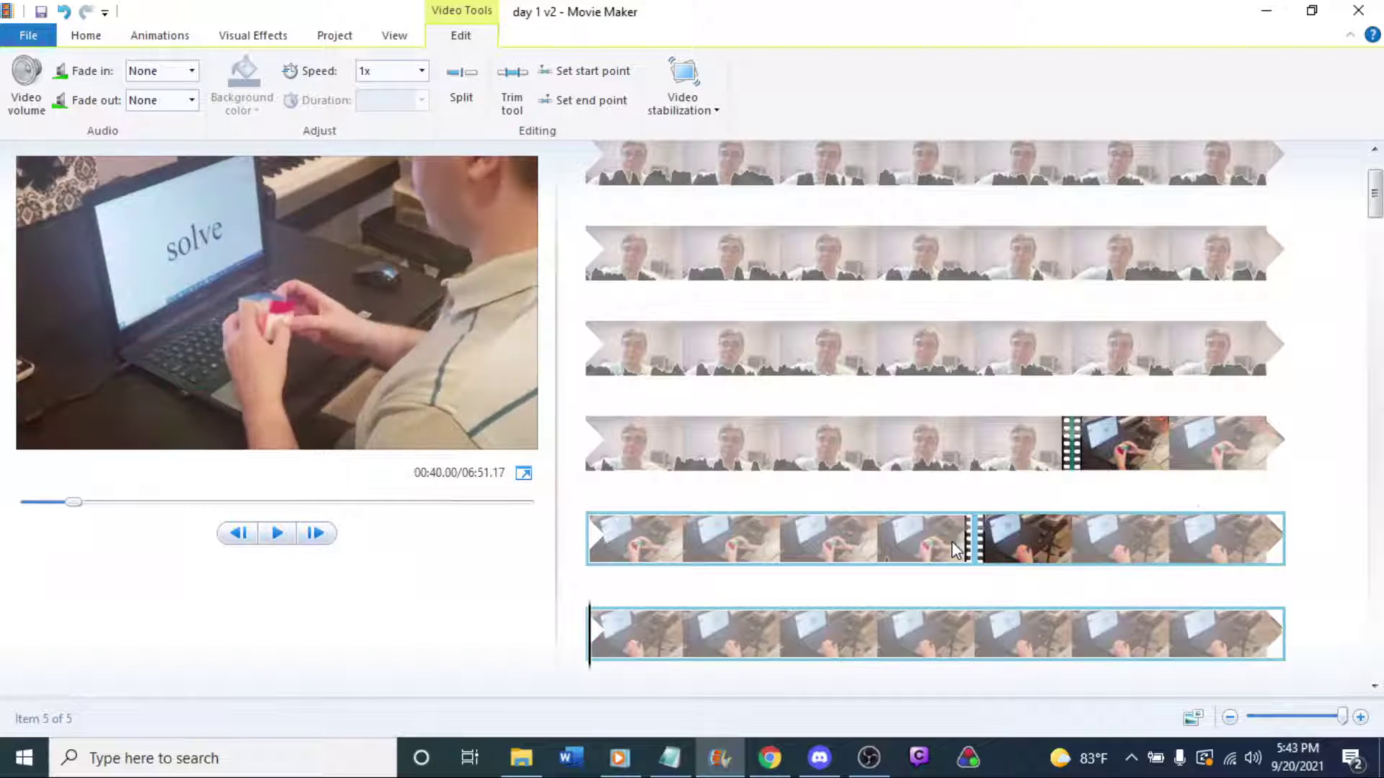
{"action": "left_click_drag", "start_coordinate": [556, 563], "coordinate": [912, 576]}
{"action": "key", "text": "space"}
{"action": "key", "text": "space"}
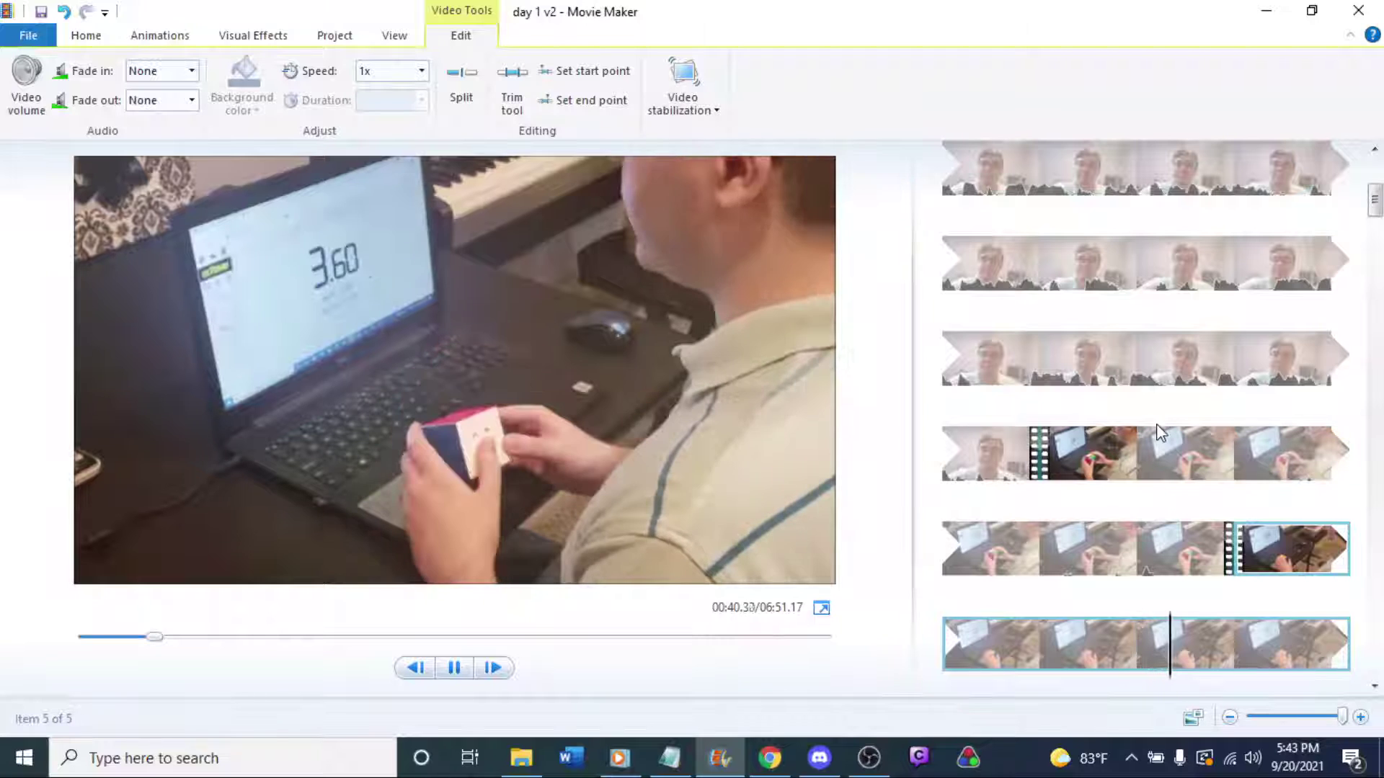
{"action": "left_click_drag", "start_coordinate": [914, 624], "coordinate": [1005, 609]}
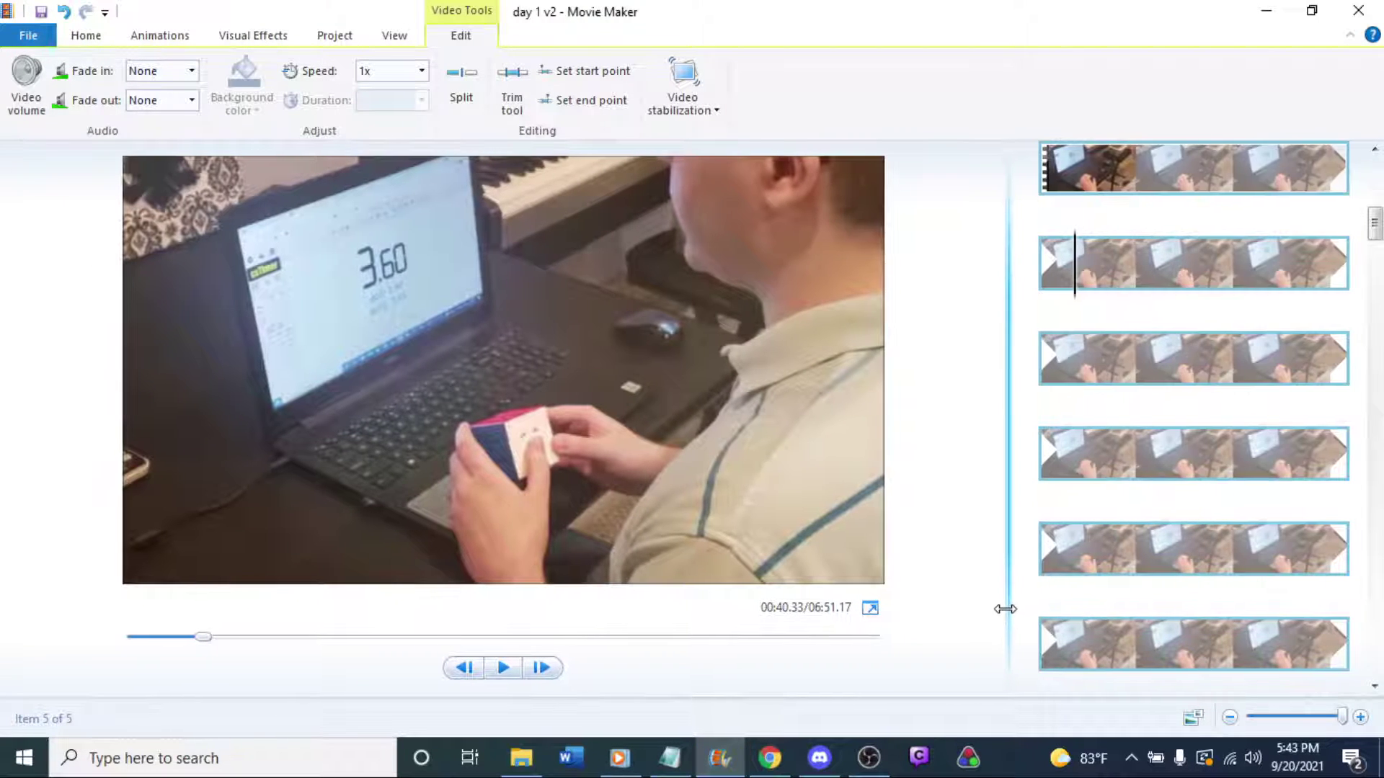
Play on through the fifth clip and split it at 01:02.77, where the timer shows the finished solve.
{"action": "key", "text": "space"}
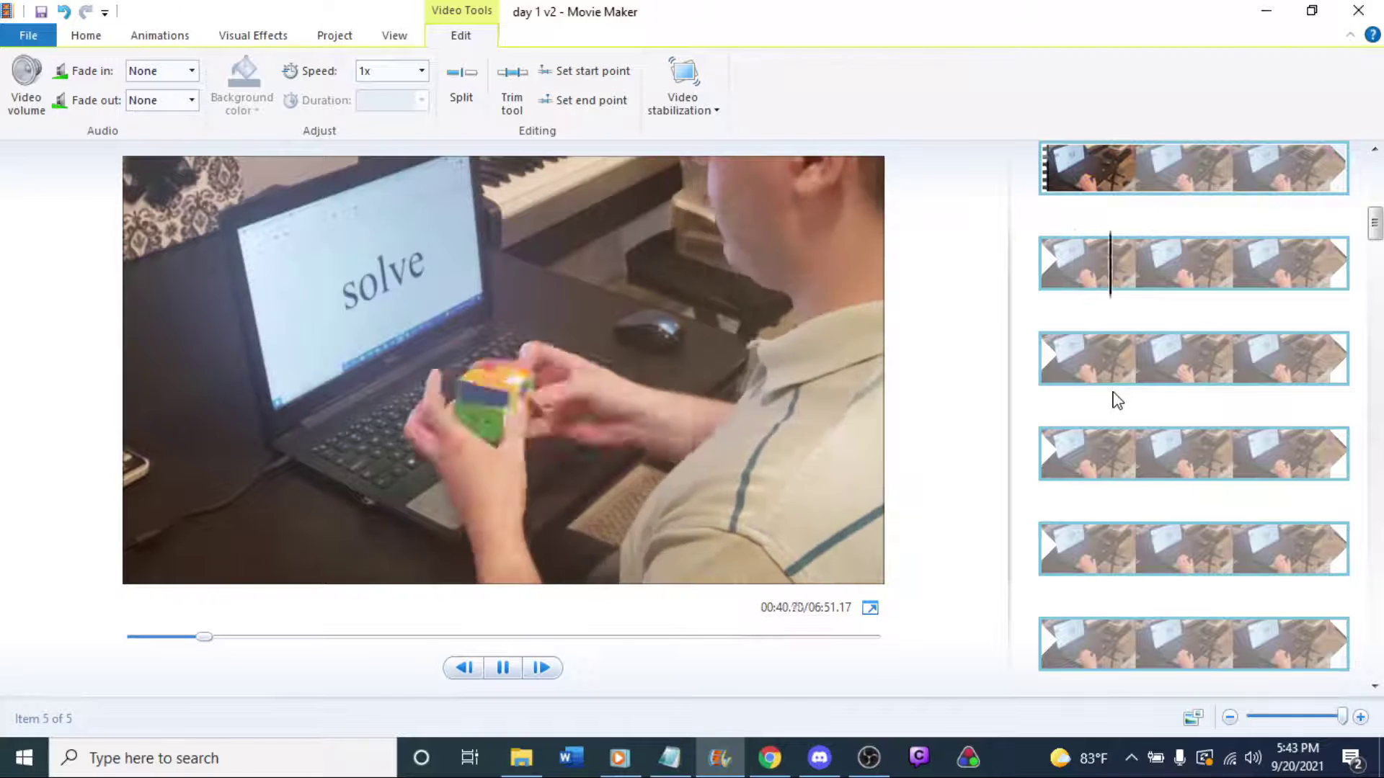
{"action": "key", "text": "space"}
{"action": "key", "text": "space"}
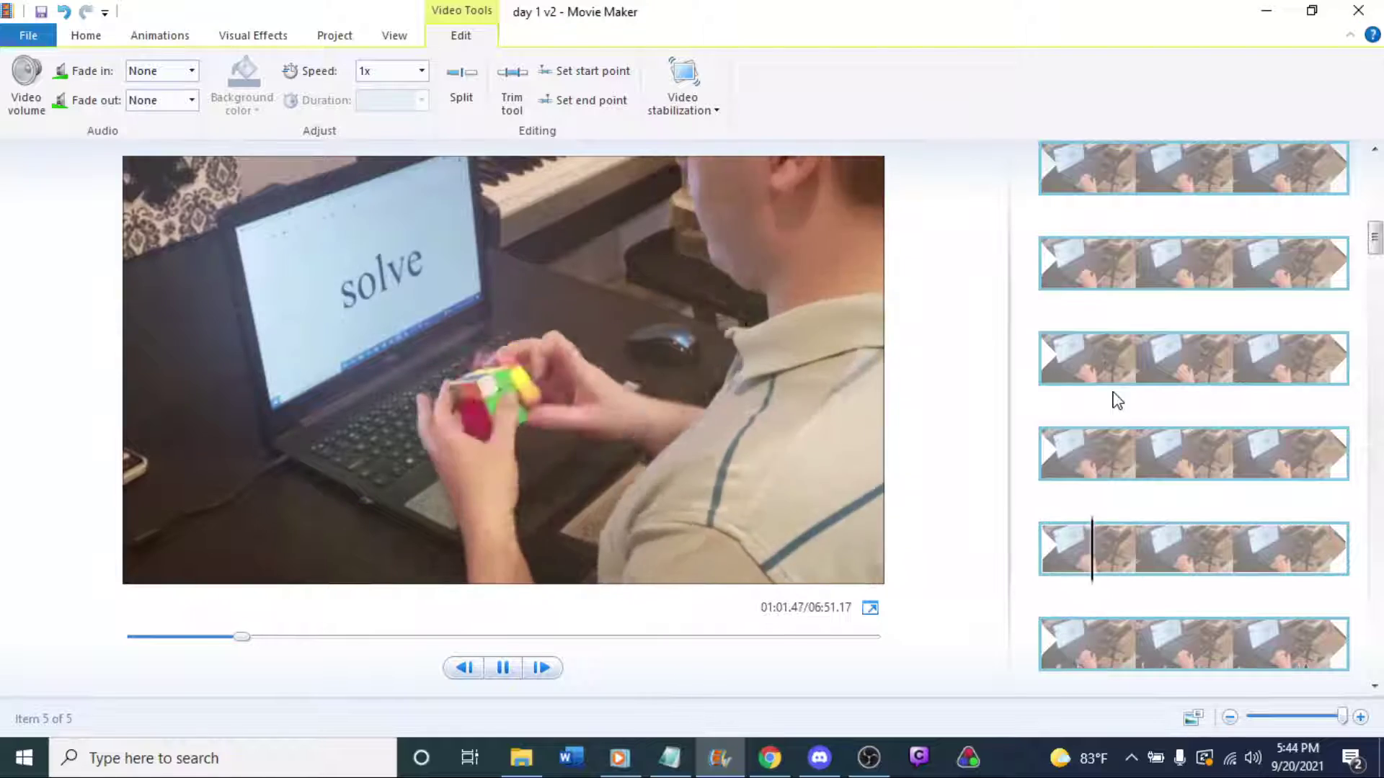
{"action": "key", "text": "space"}
{"action": "key", "text": "space"}
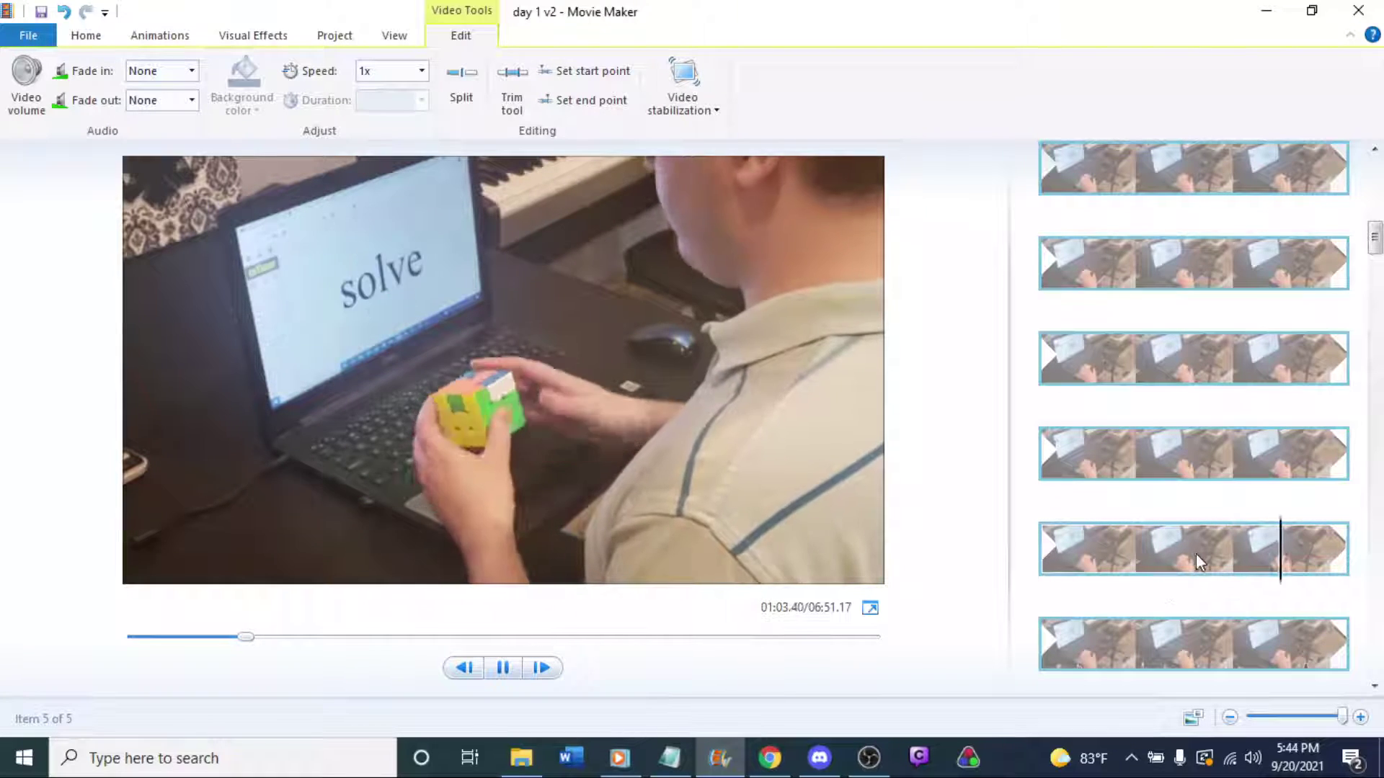
{"action": "left_click", "coordinate": [1195, 552]}
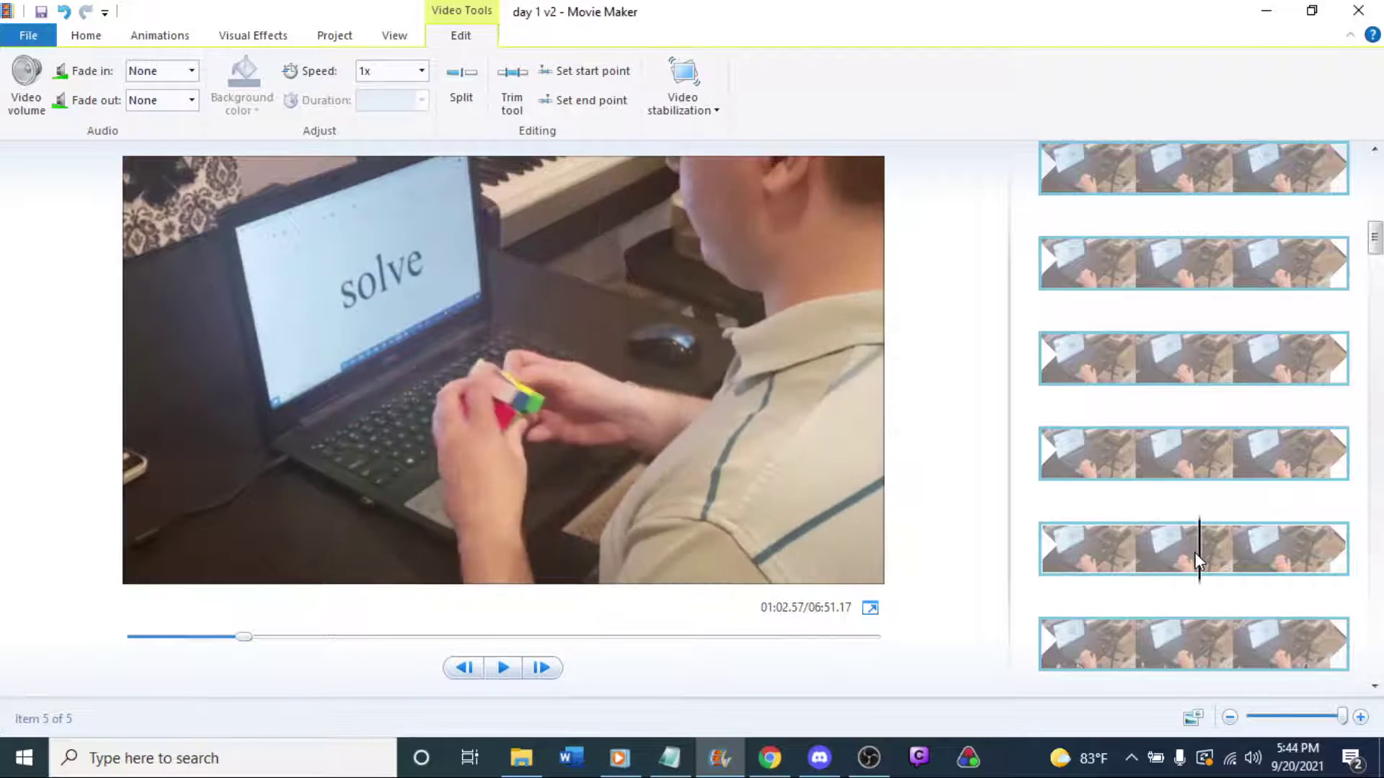
{"action": "key", "text": "l"}
{"action": "key", "text": "j"}
{"action": "key", "text": "l"}
{"action": "key", "text": "l"}
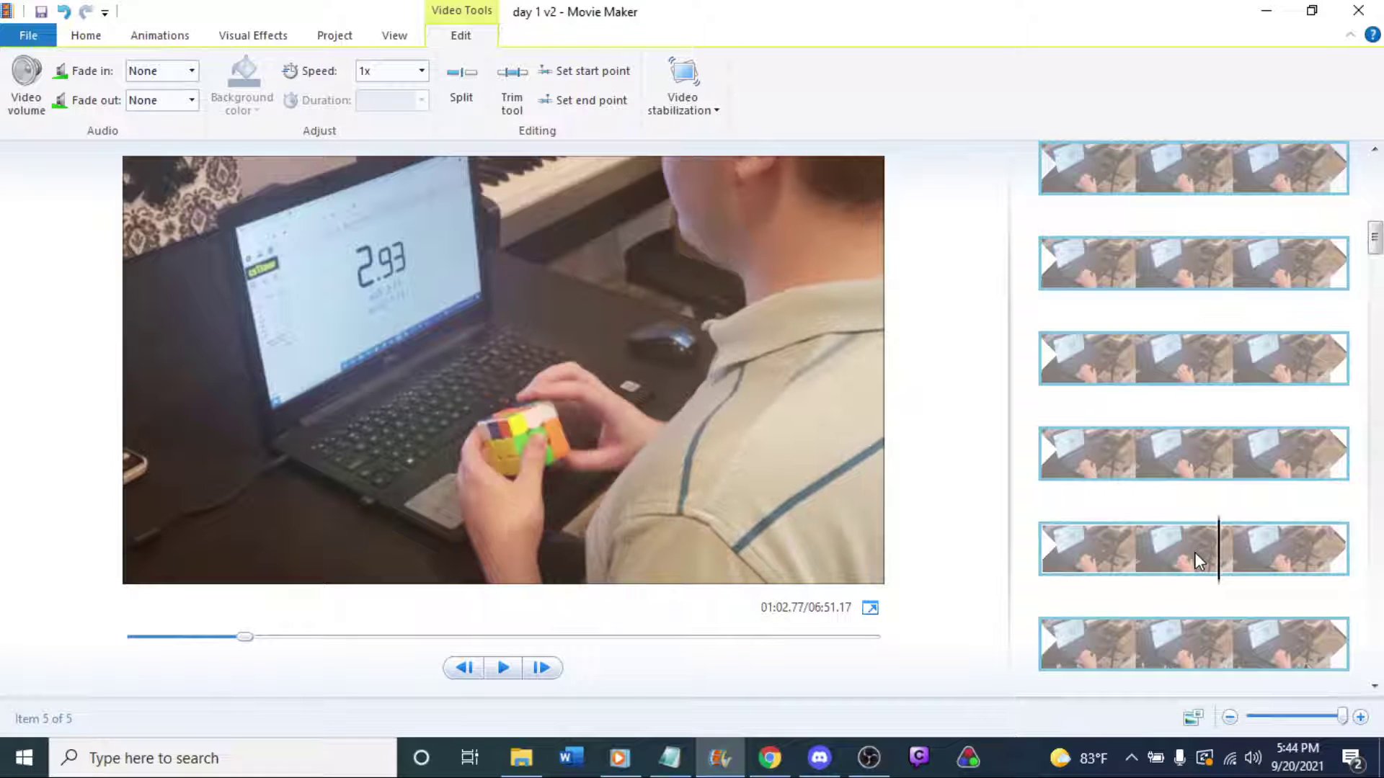
{"action": "right_click", "coordinate": [1217, 552]}
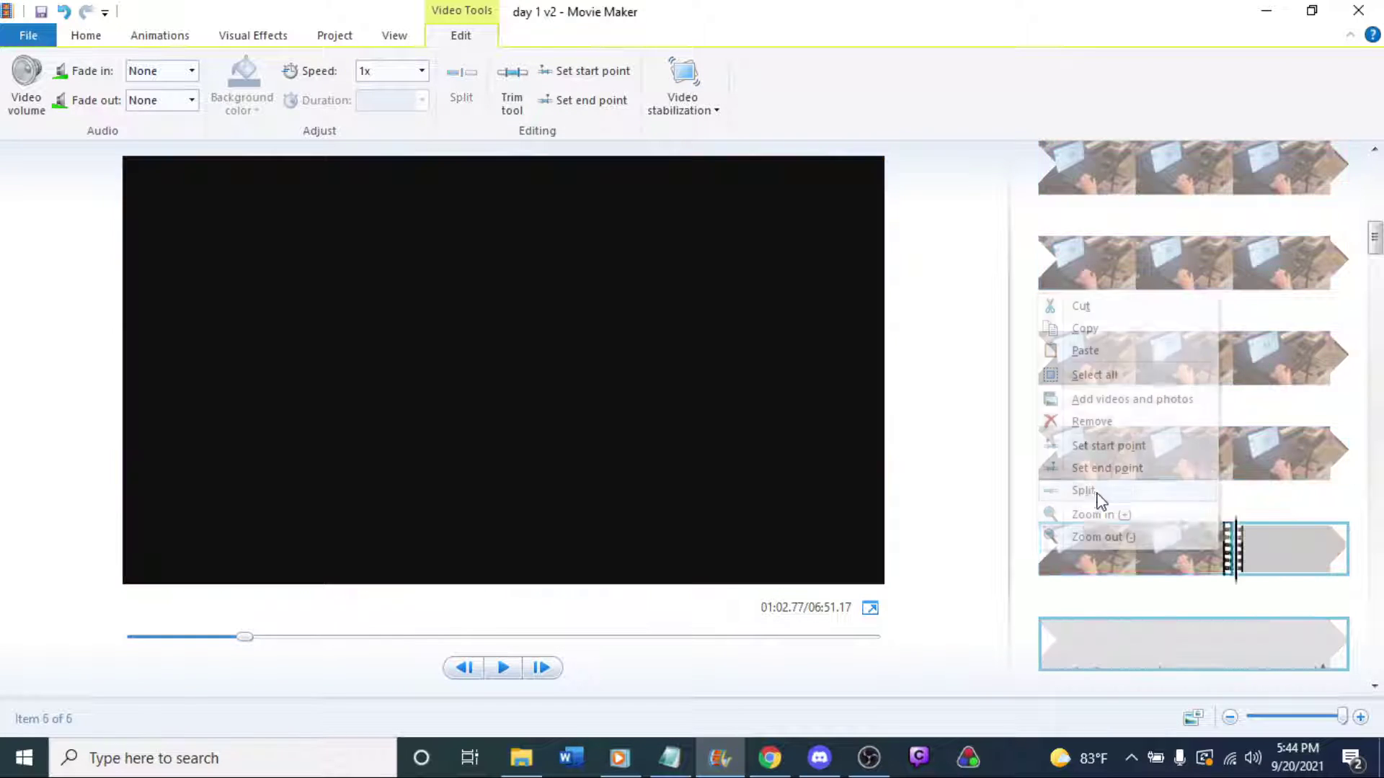
{"action": "left_click", "coordinate": [1088, 492]}
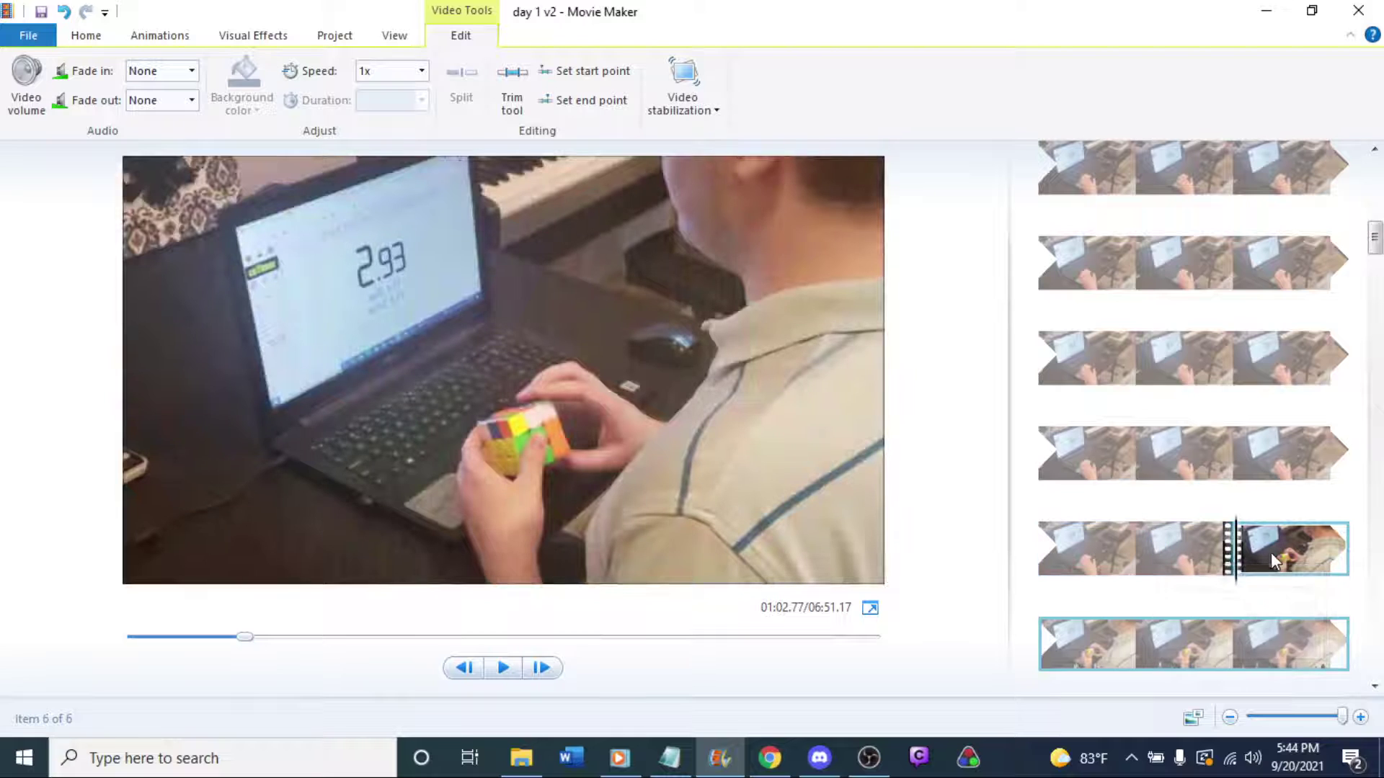
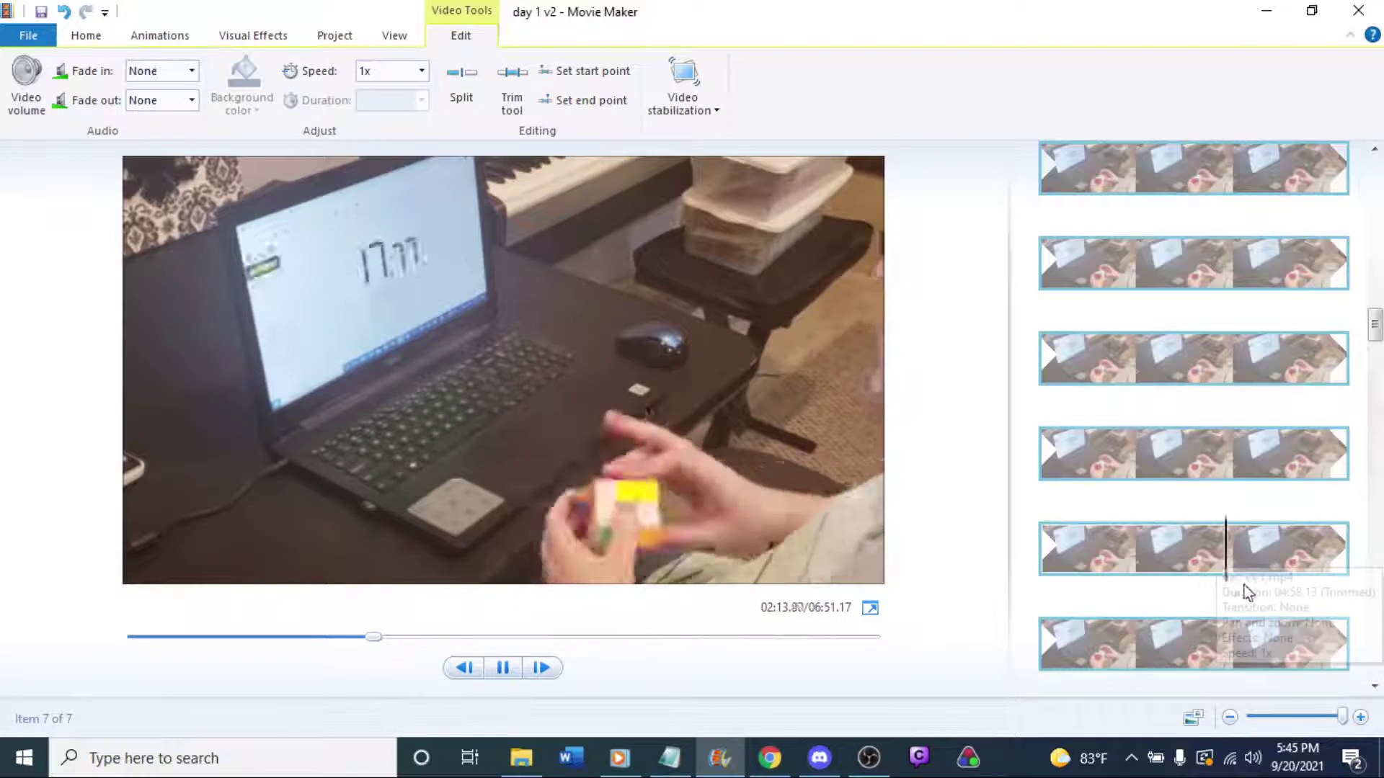
Split the seventh clip at 02:14.60 and play the footage that follows the cut.
{"action": "key", "text": "space"}
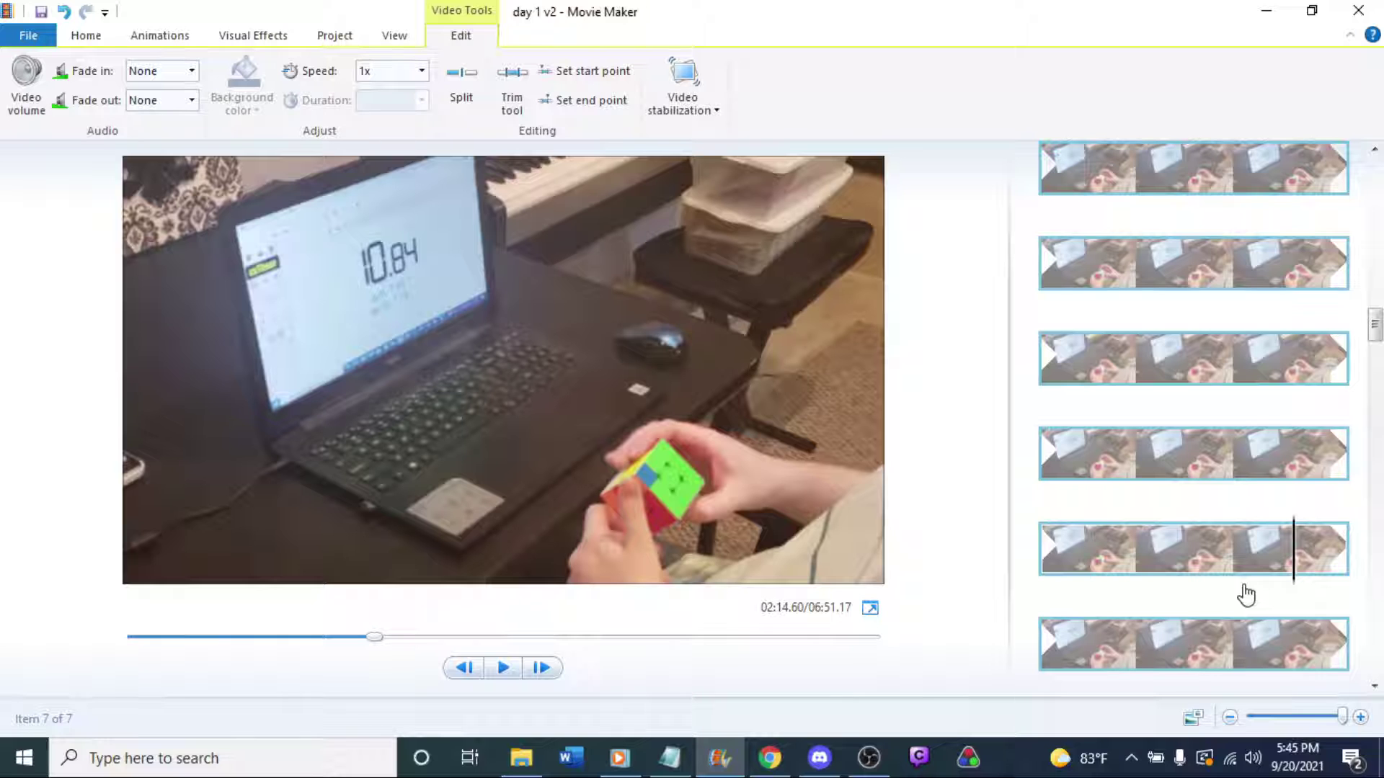
{"action": "right_click", "coordinate": [1297, 552]}
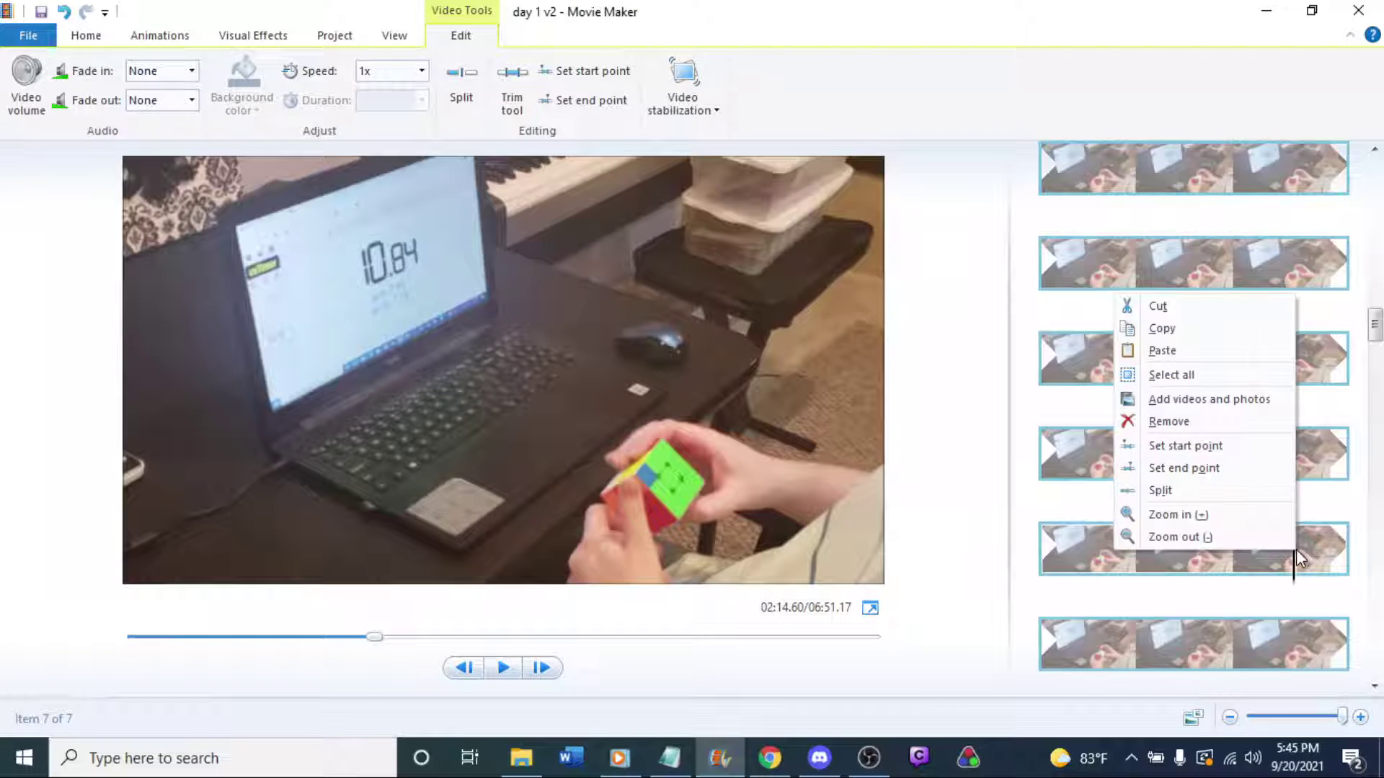
{"action": "left_click", "coordinate": [1185, 489]}
{"action": "key", "text": "space"}
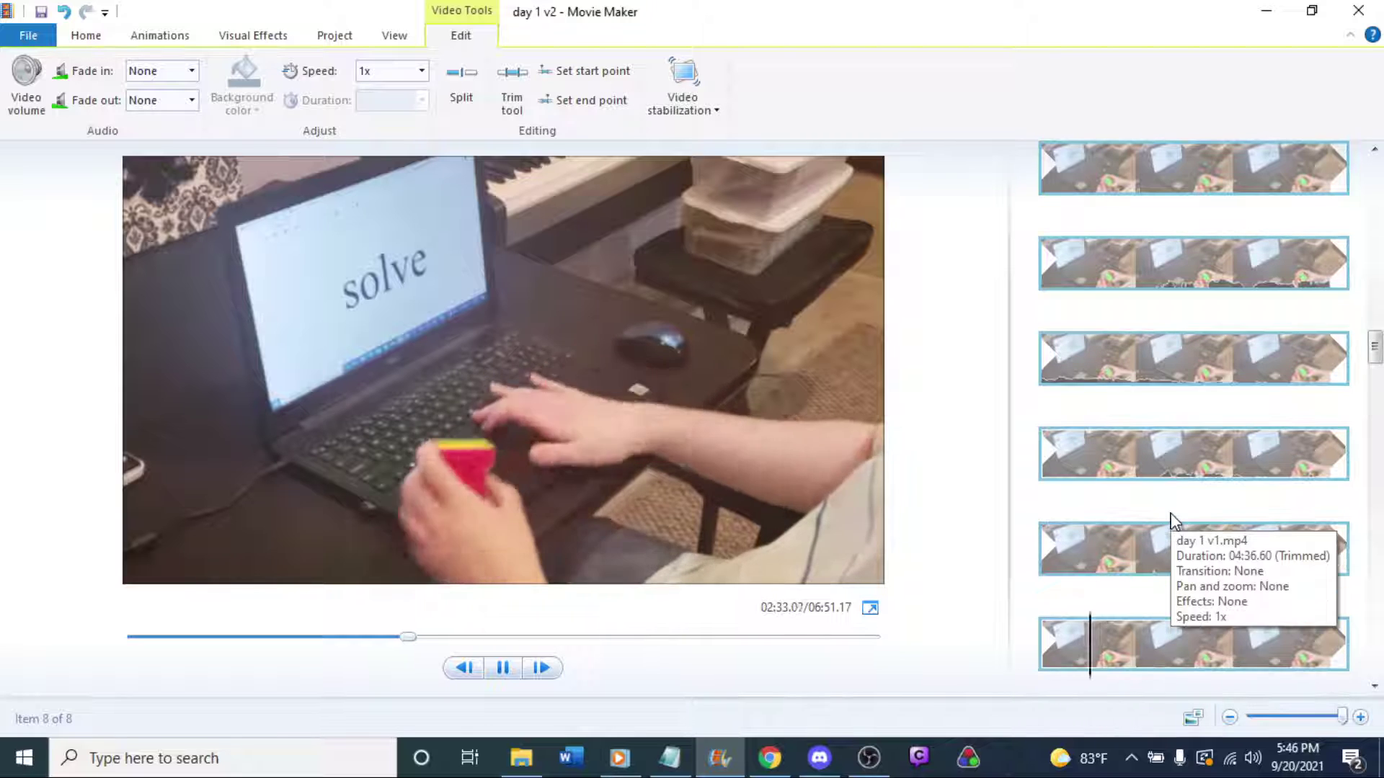
{"action": "key", "text": "space"}
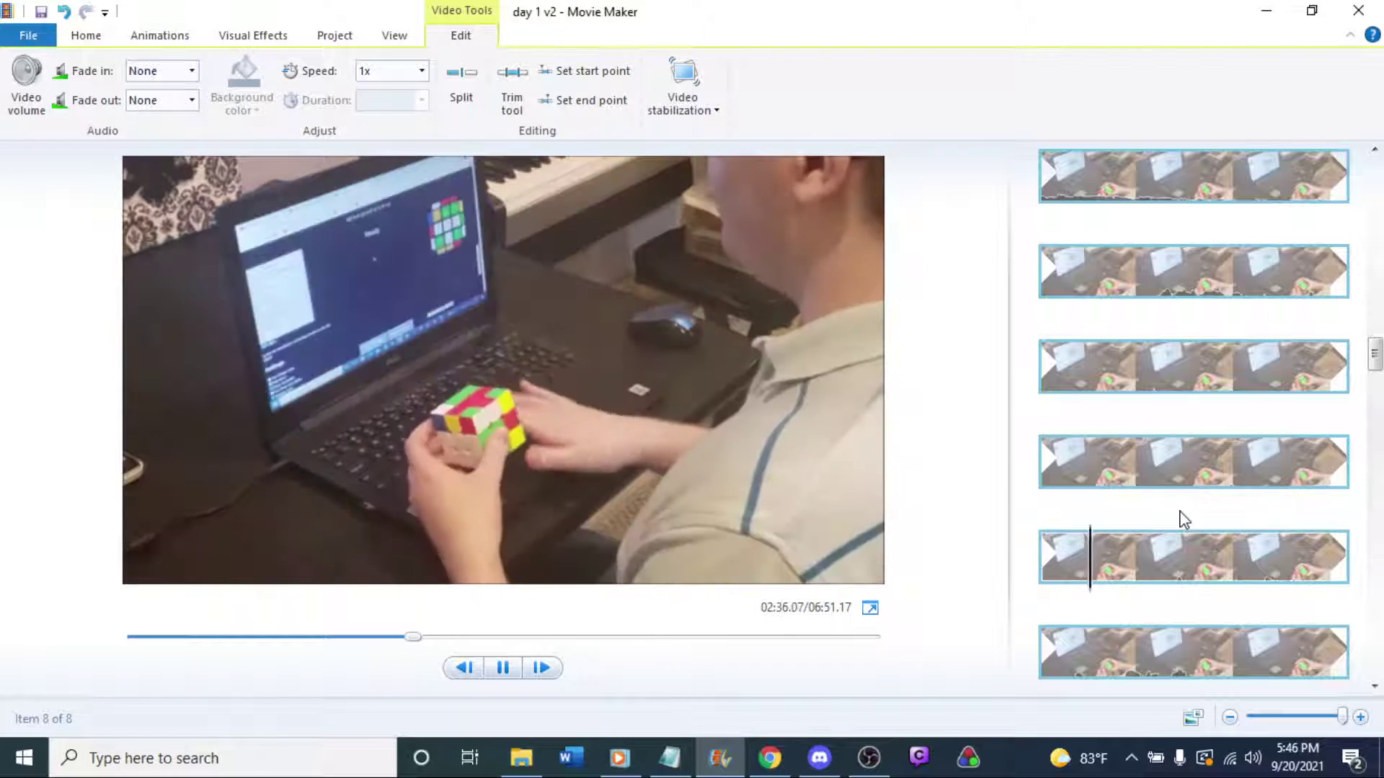
Go back to the frame at 02:35.73 and split the eighth clip there.
{"action": "left_click", "coordinate": [1243, 465]}
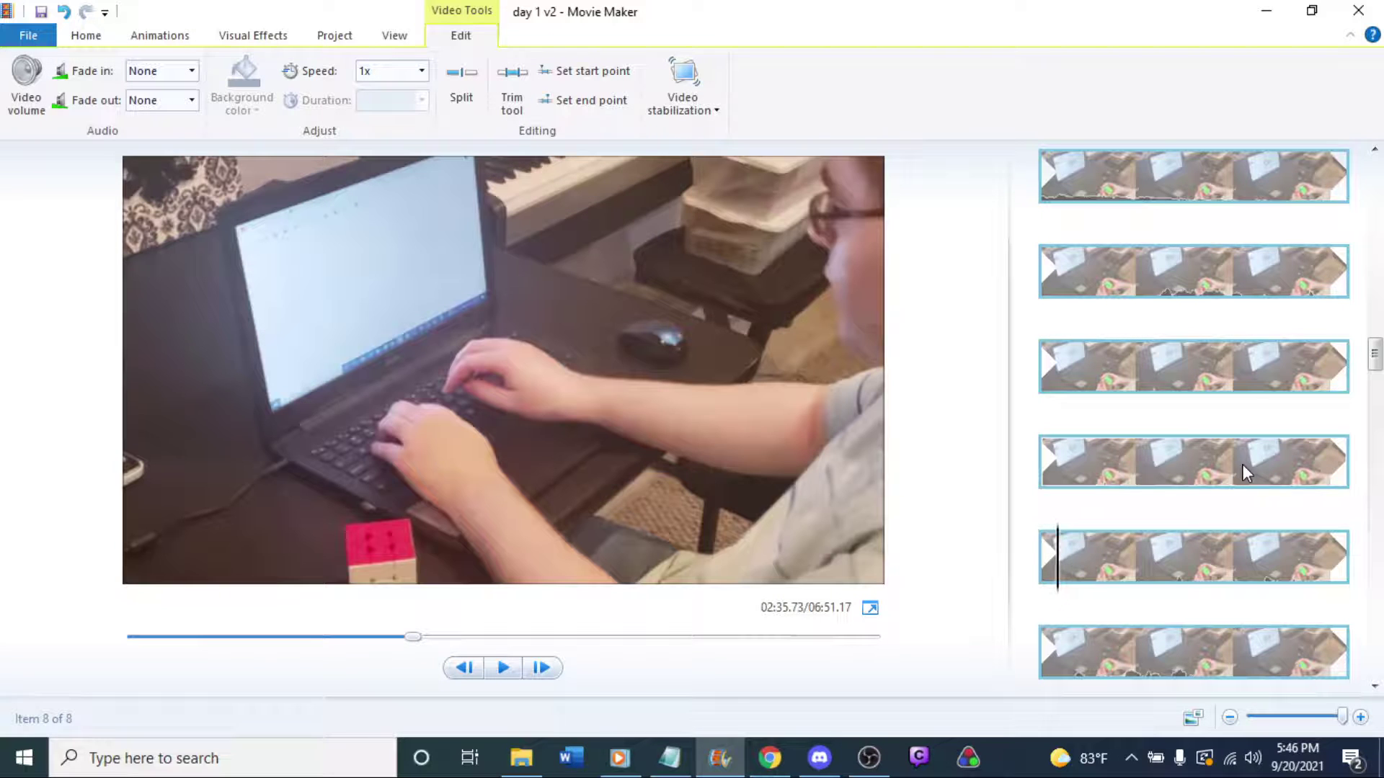
{"action": "right_click", "coordinate": [1058, 555]}
{"action": "left_click", "coordinate": [1105, 496]}
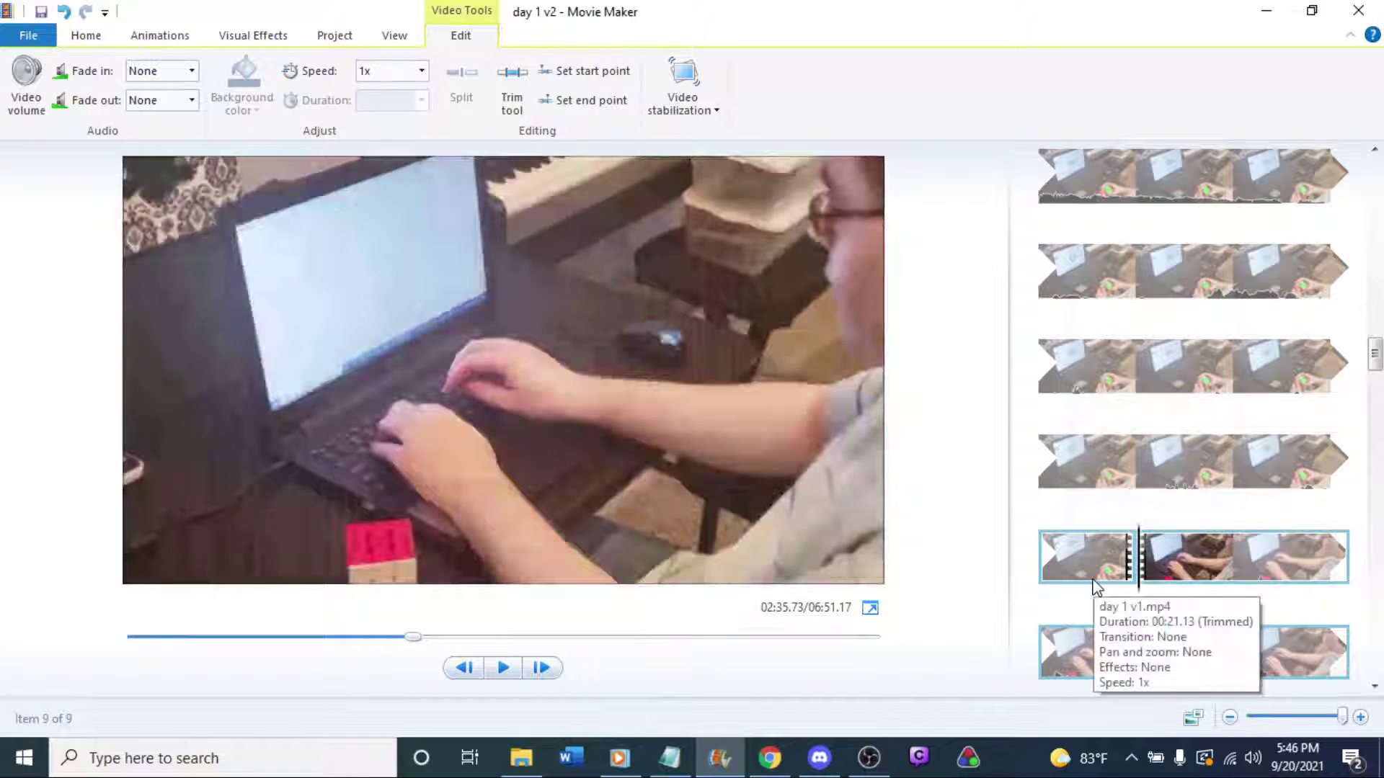
{"action": "right_click", "coordinate": [1138, 562]}
{"action": "left_click", "coordinate": [1202, 508]}
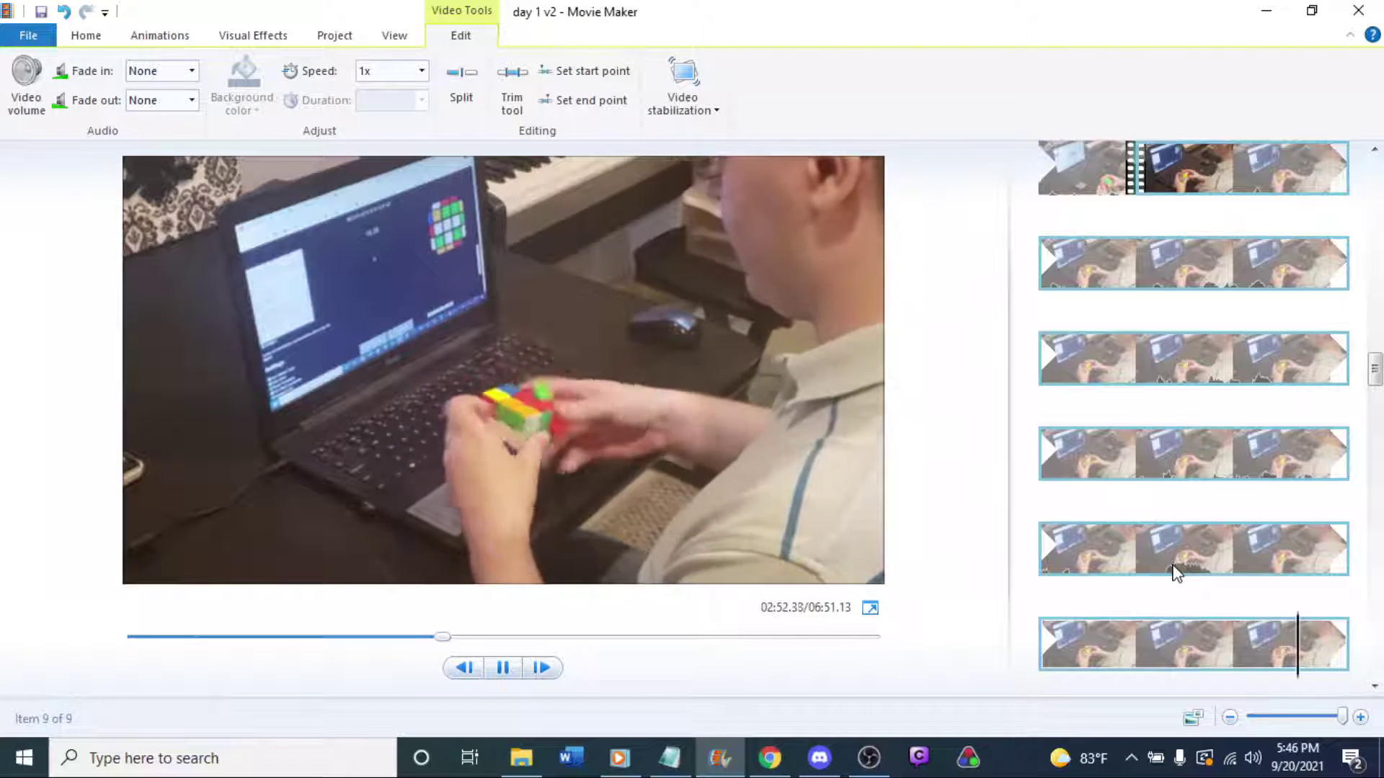
Play the solving footage in the ninth clip and replay the passage between about 02:51 and 02:55.
{"action": "key", "text": "space"}
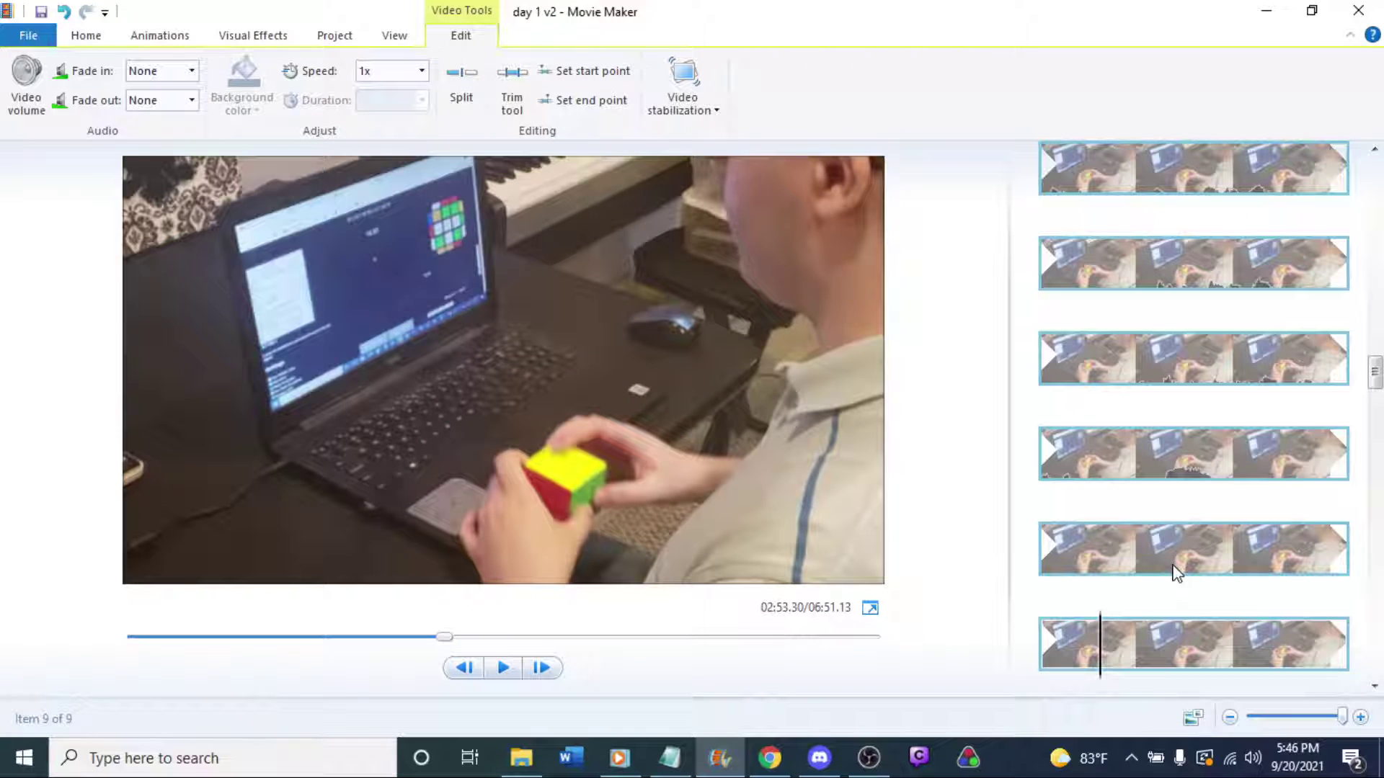
{"action": "left_click", "coordinate": [1193, 566]}
{"action": "key", "text": "space"}
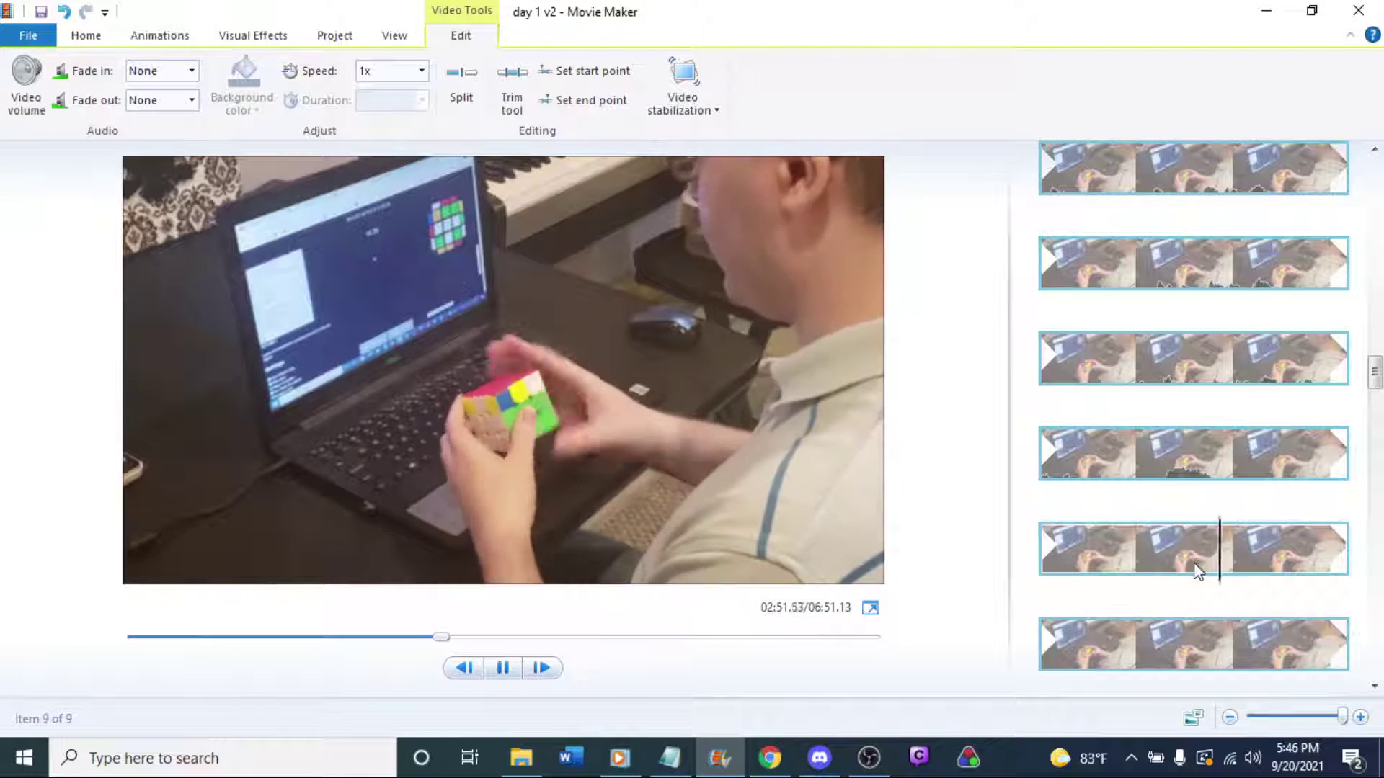
{"action": "key", "text": "space"}
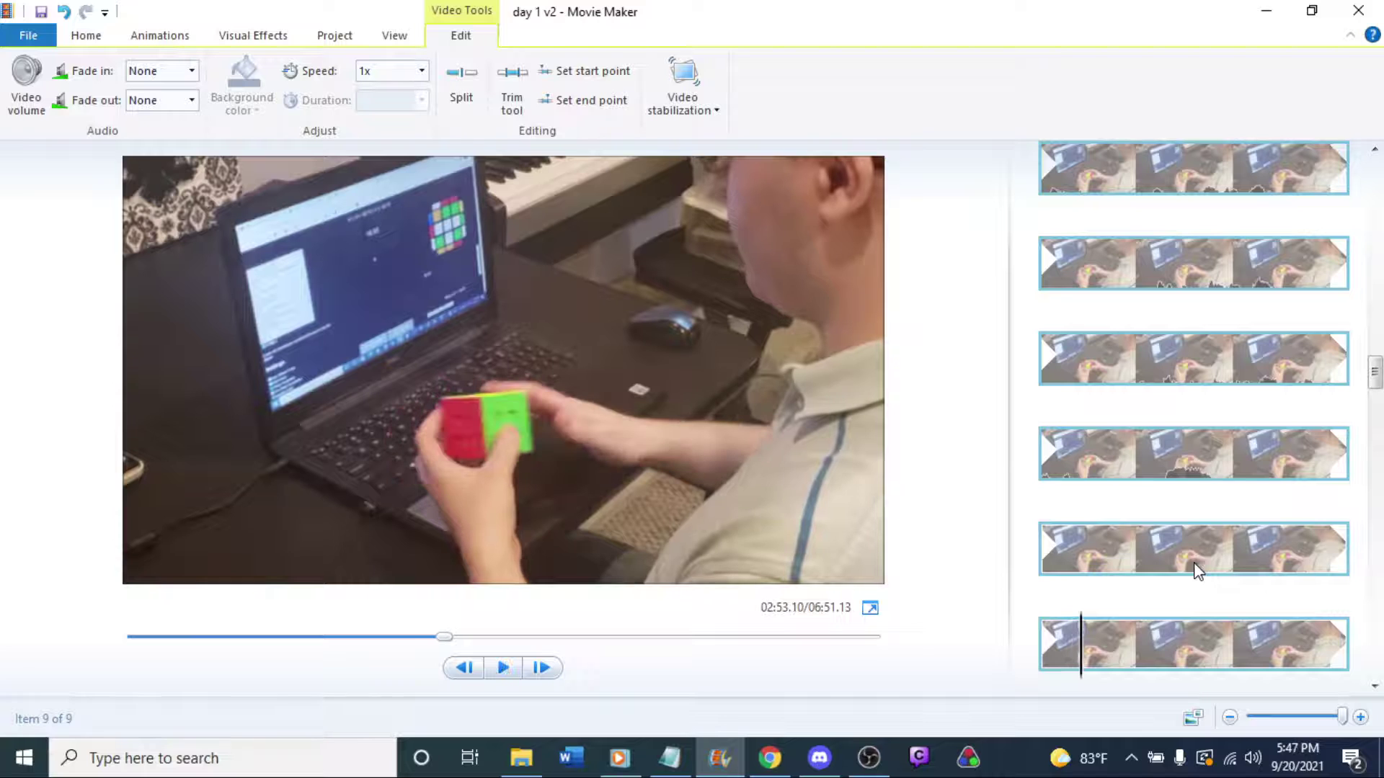
{"action": "key", "text": "space"}
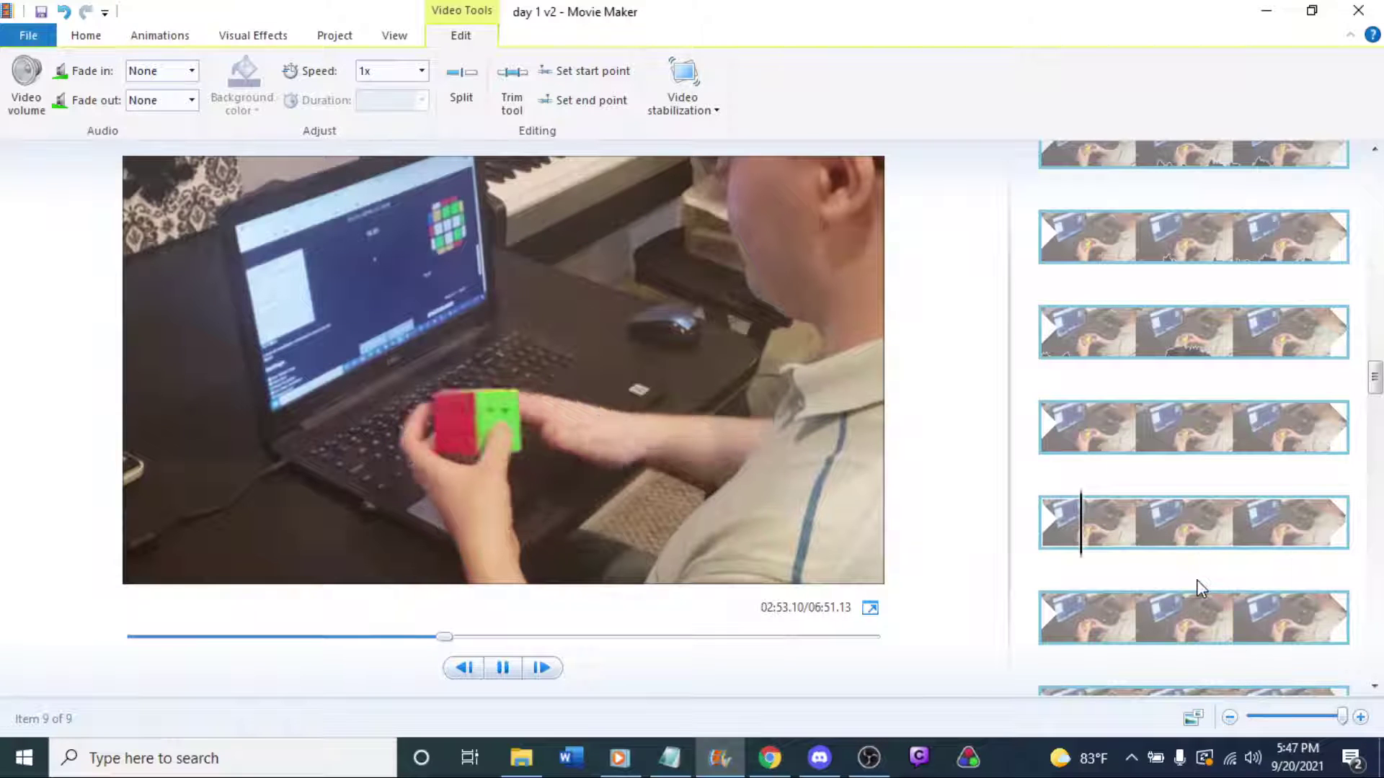
{"action": "key", "text": "space"}
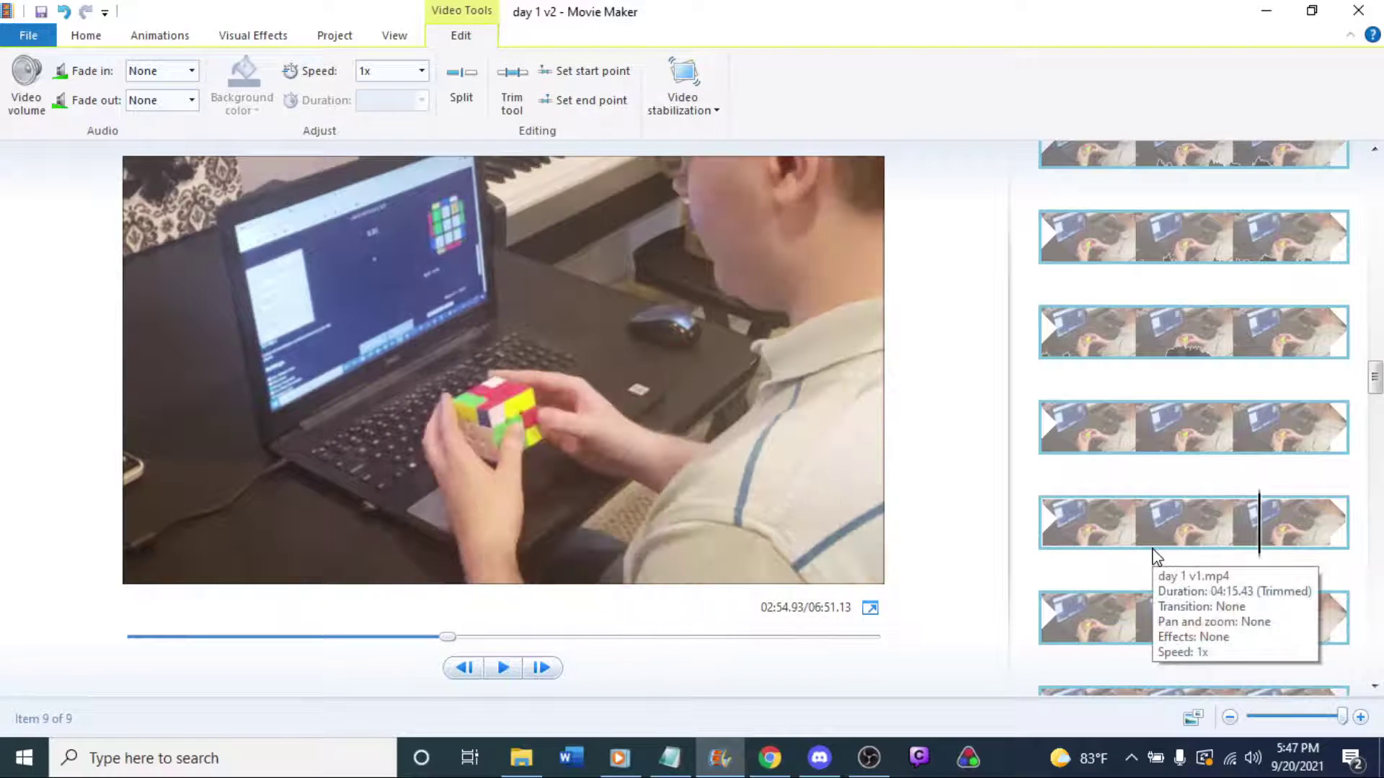
Find the cut point frame by frame around 02:54.70 and split the ninth clip at 02:54.63.
{"action": "key", "text": "j"}
{"action": "key", "text": "j"}
{"action": "key", "text": "j"}
{"action": "key", "text": "j"}
{"action": "key", "text": "j"}
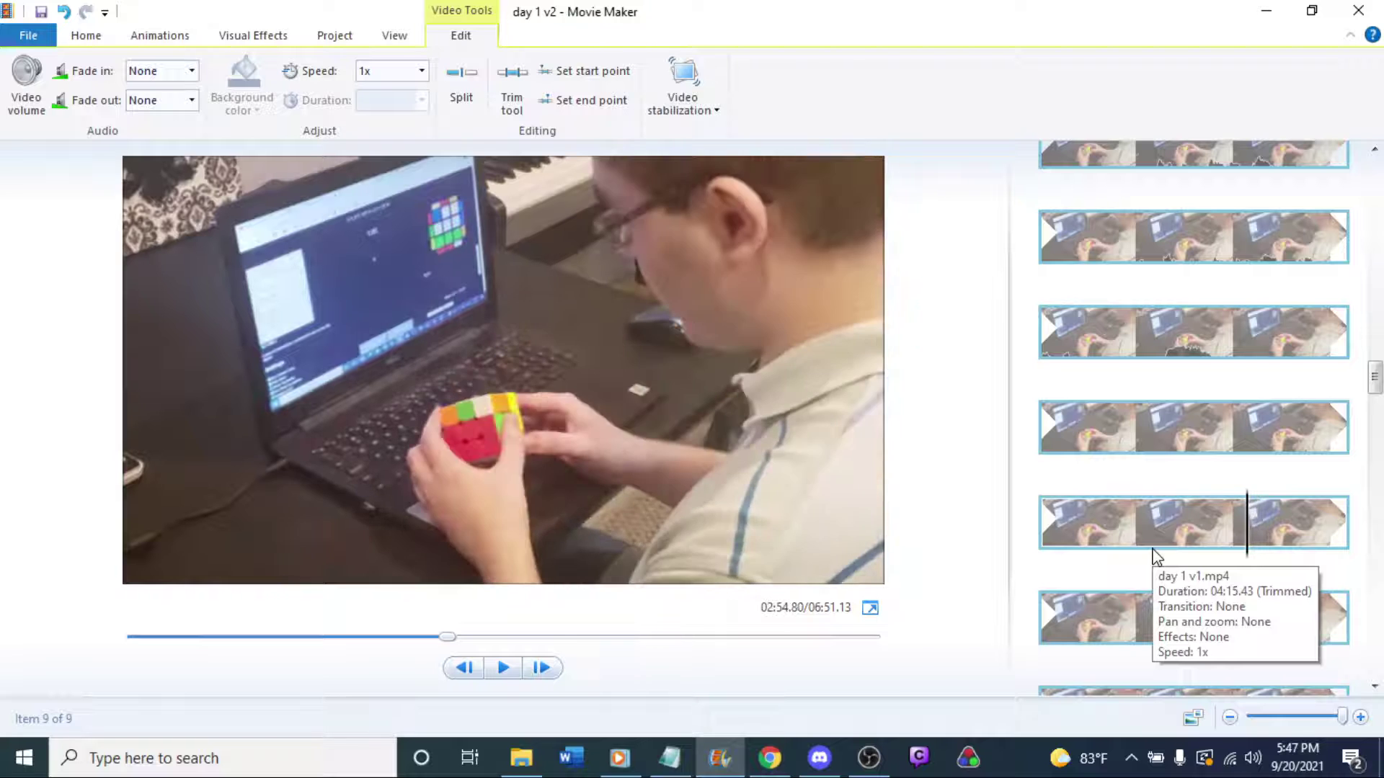
{"action": "key", "text": "l"}
{"action": "key", "text": "j"}
{"action": "key", "text": "j"}
{"action": "key", "text": "j"}
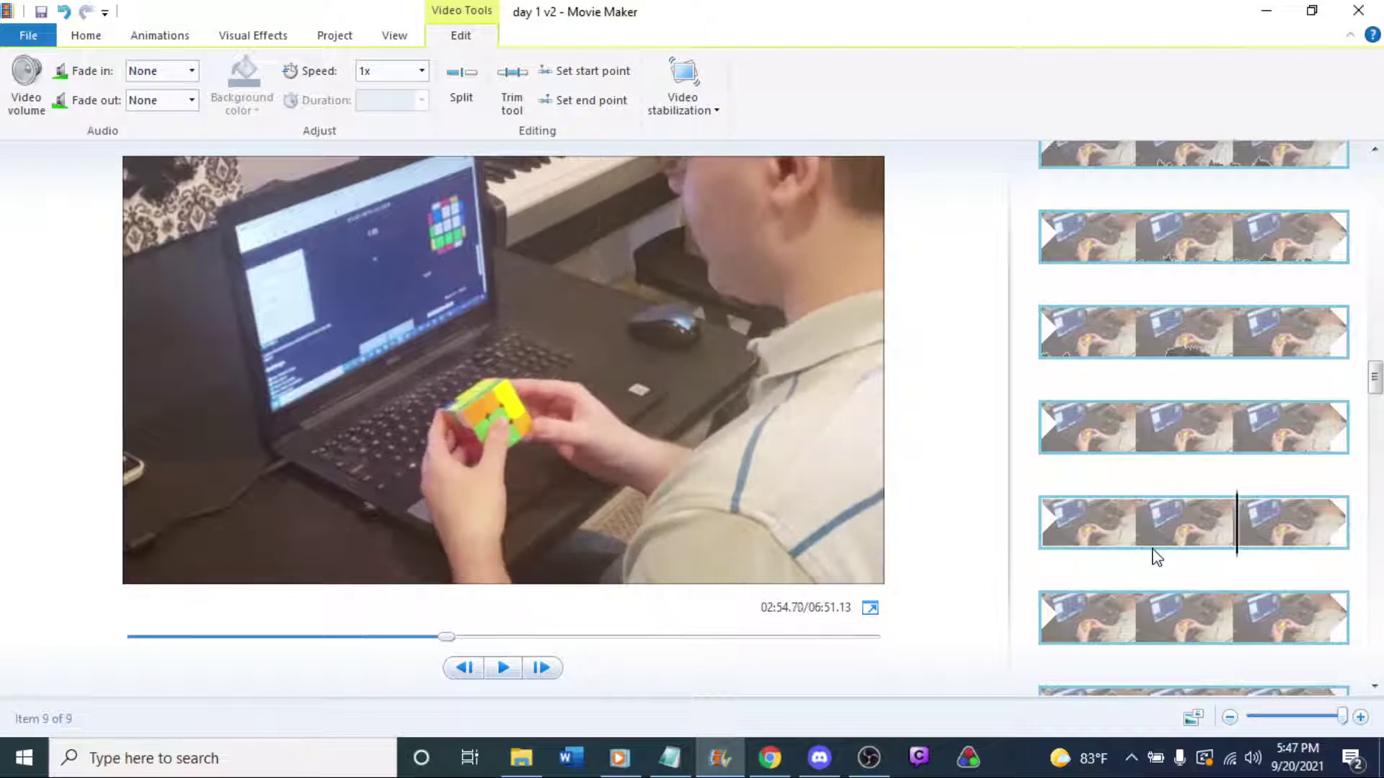
{"action": "key", "text": "j"}
{"action": "key", "text": "j"}
{"action": "key", "text": "l"}
{"action": "key", "text": "l"}
{"action": "key", "text": "l"}
{"action": "key", "text": "l"}
{"action": "key", "text": "l"}
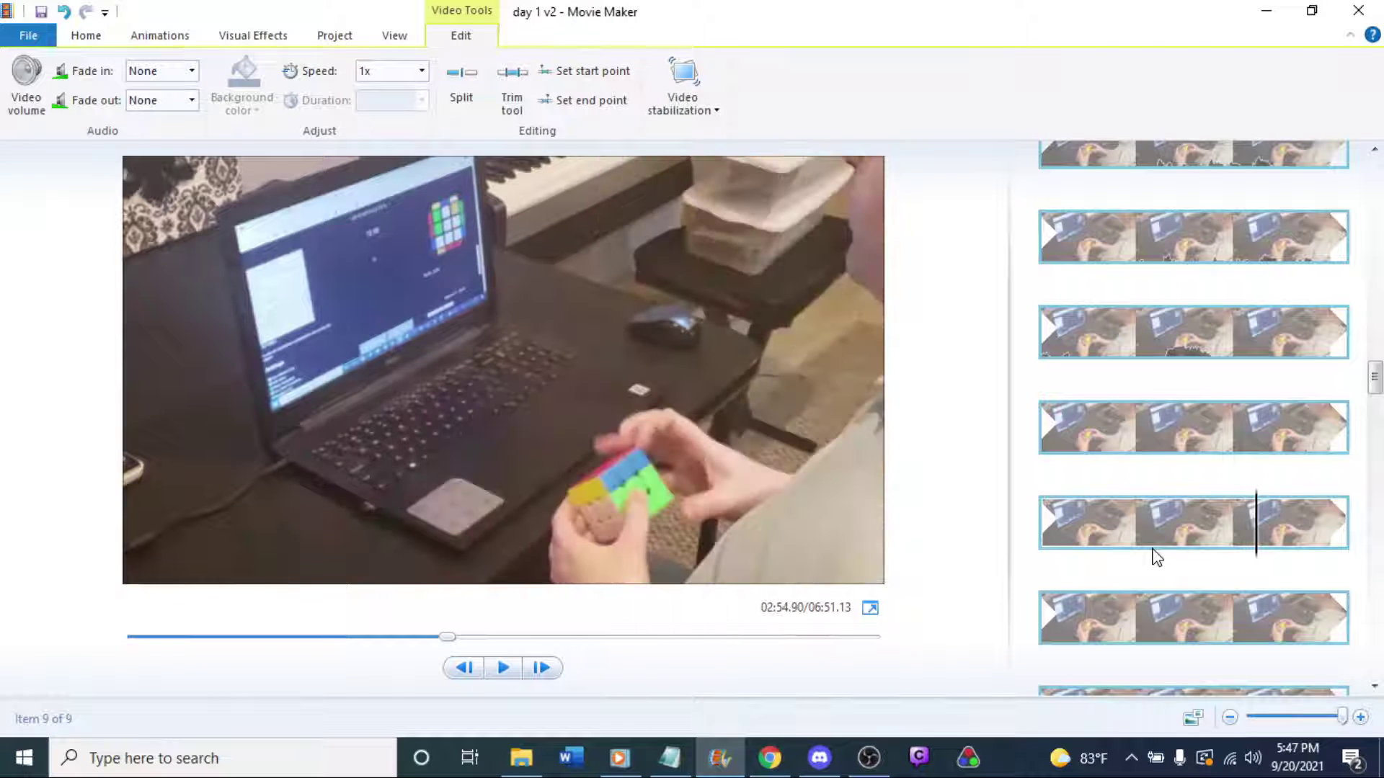
{"action": "key", "text": "j"}
{"action": "key", "text": "j"}
{"action": "key", "text": "j"}
{"action": "key", "text": "j"}
{"action": "key", "text": "j"}
{"action": "key", "text": "j"}
{"action": "key", "text": "j"}
{"action": "key", "text": "j"}
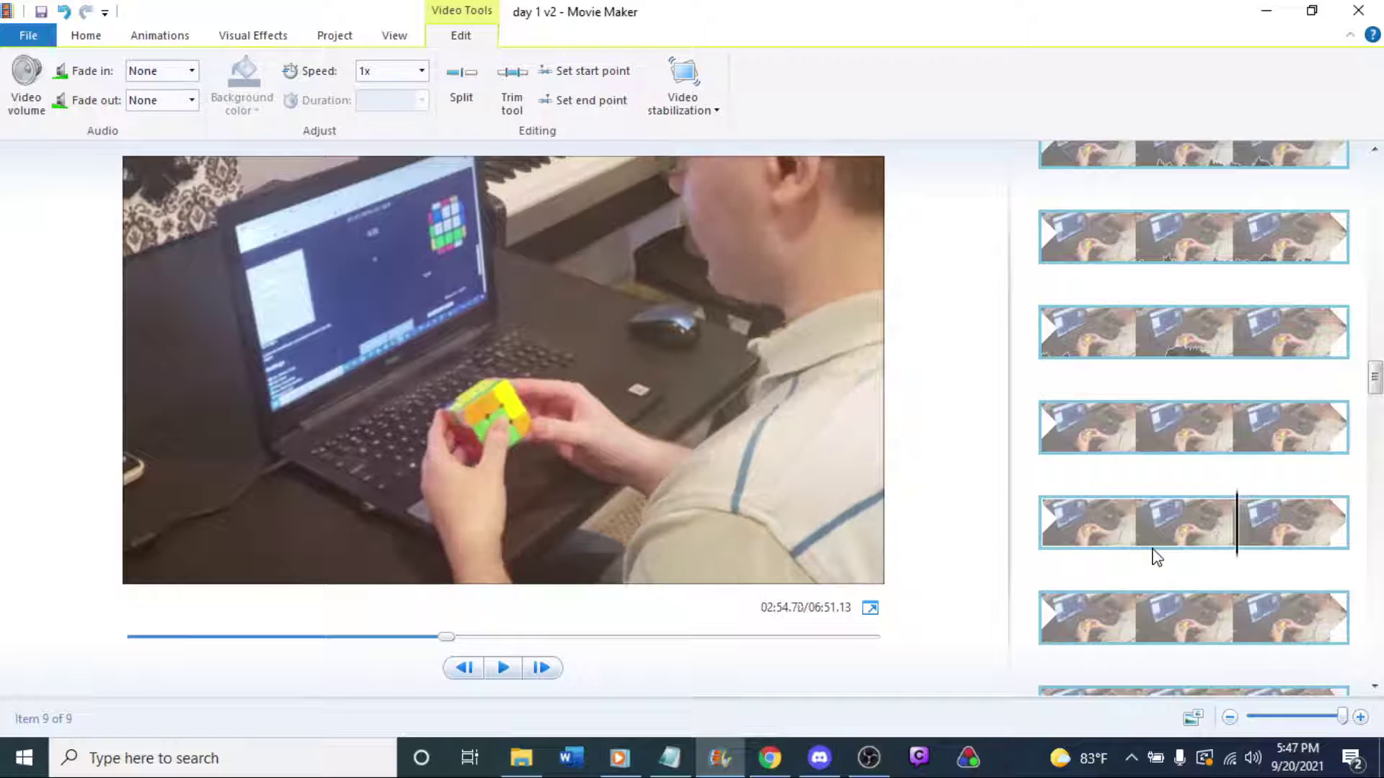
{"action": "key", "text": "j"}
{"action": "key", "text": "j"}
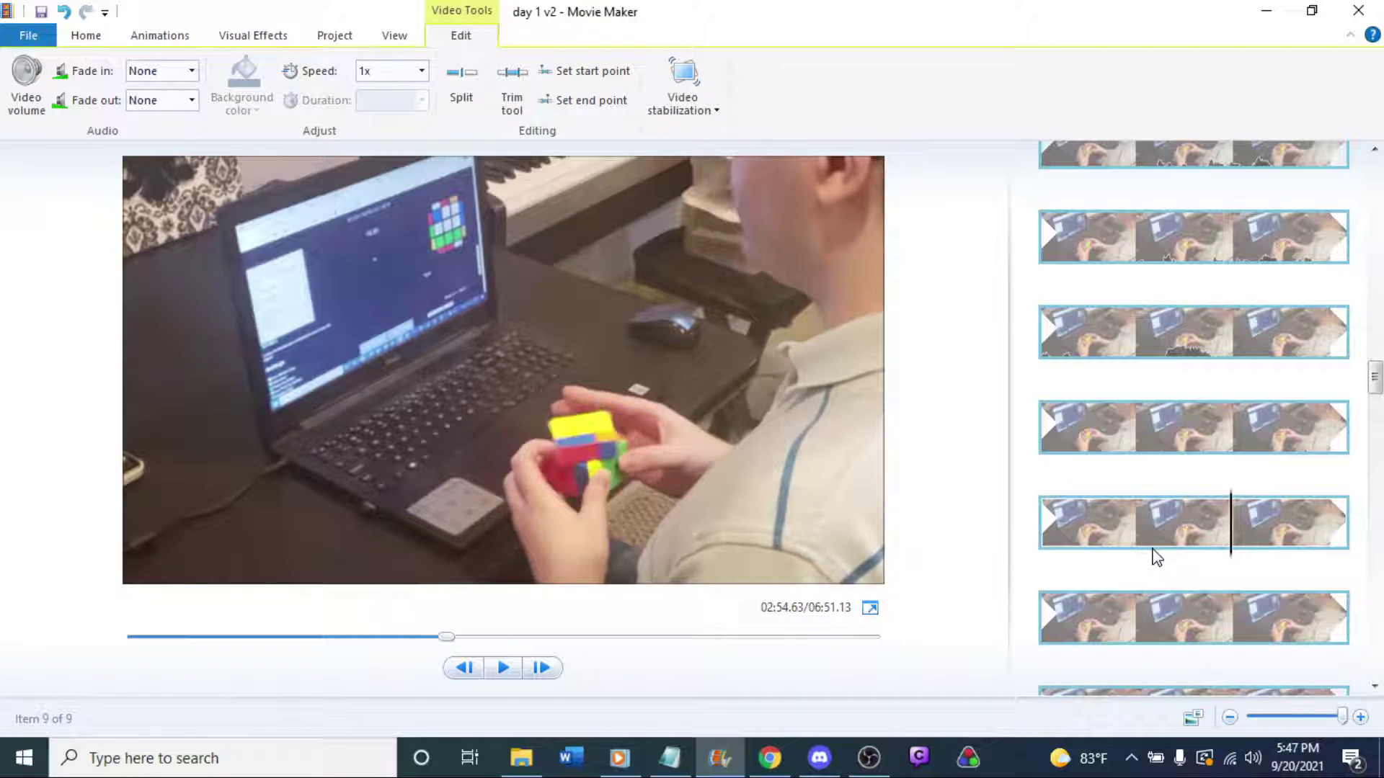
{"action": "right_click", "coordinate": [1223, 522]}
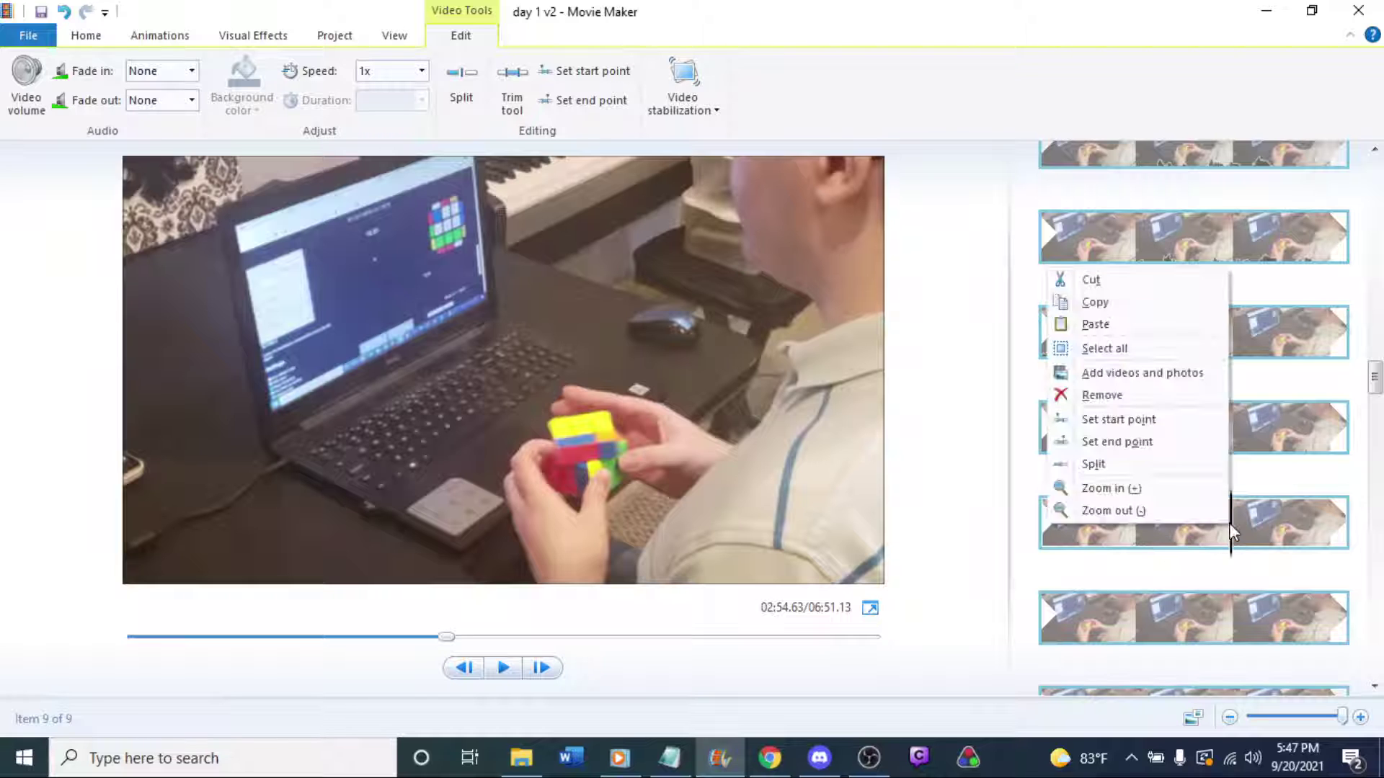
{"action": "left_click", "coordinate": [1092, 464]}
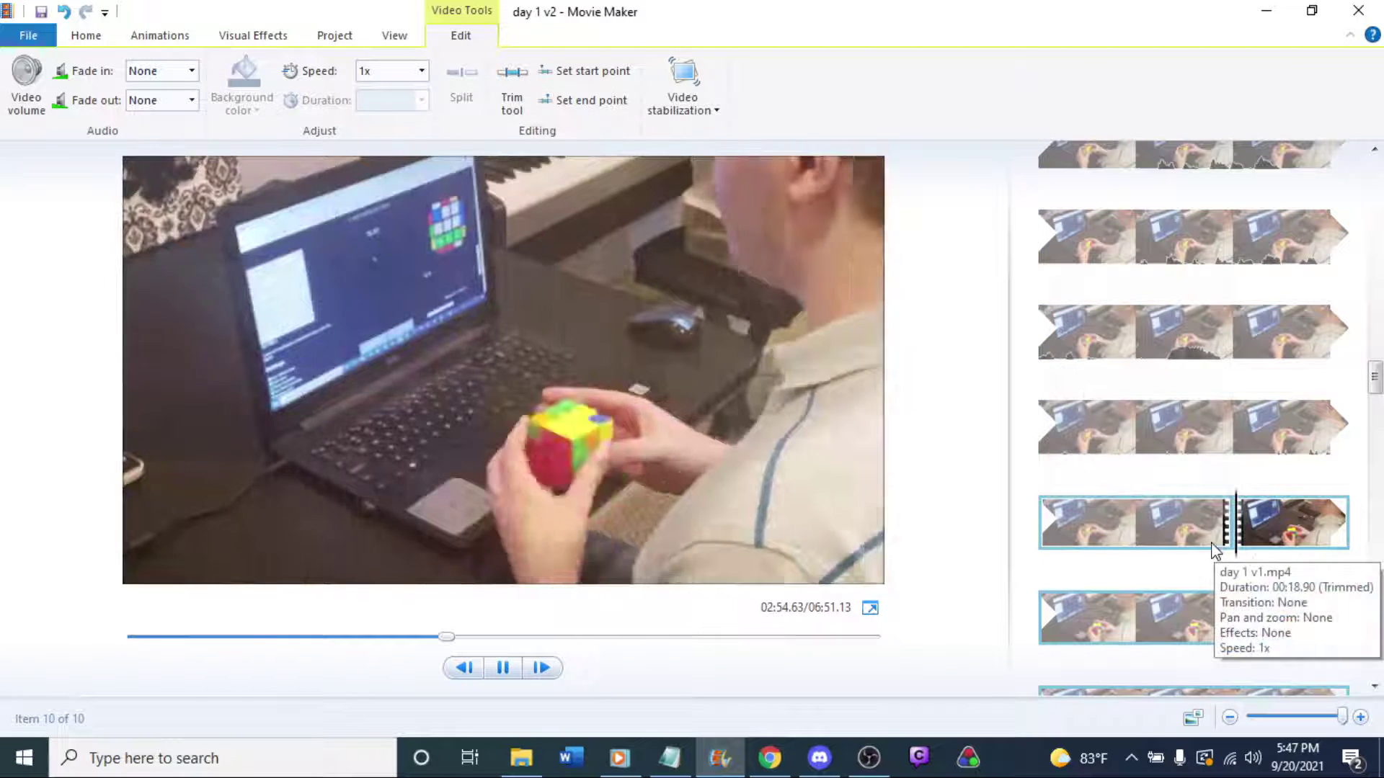
Play the footage that follows the 02:54.63 split through to about 03:05.
{"action": "key", "text": "space"}
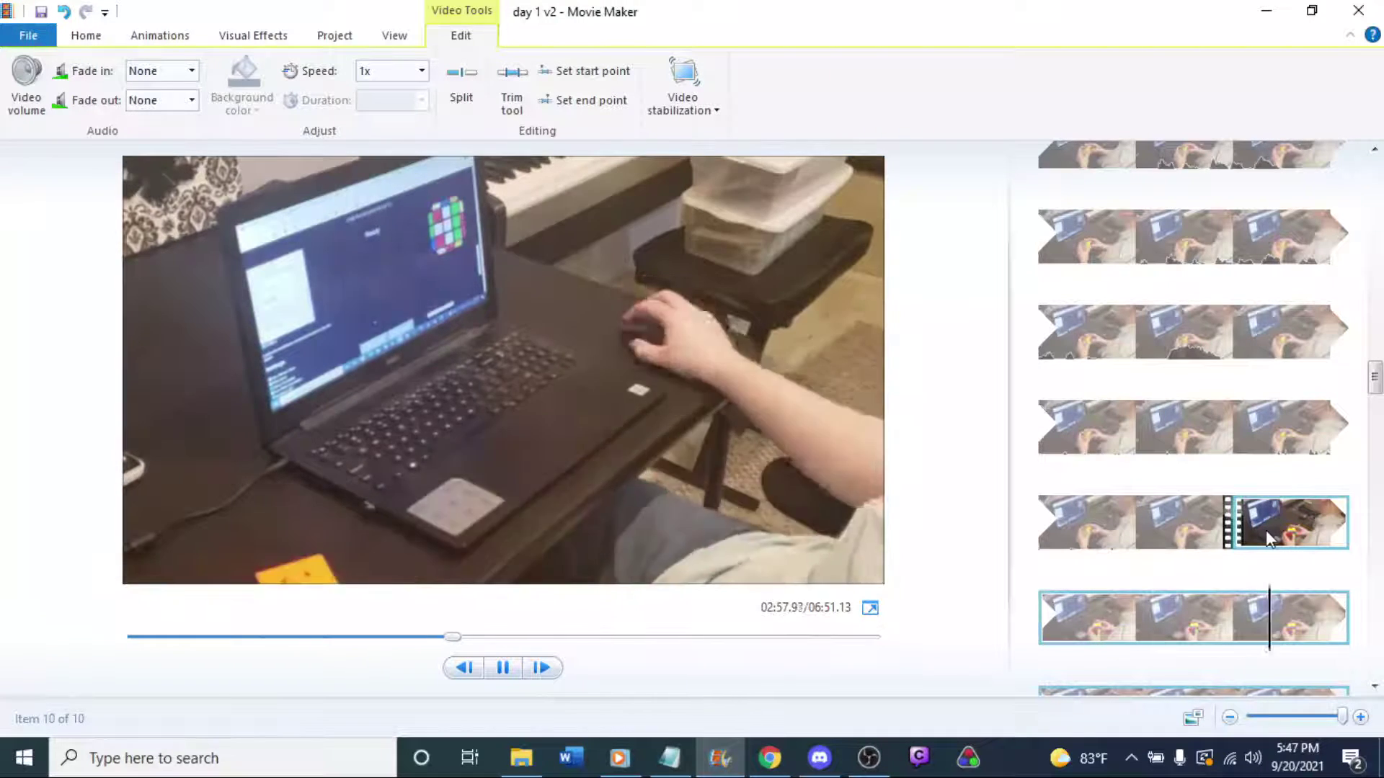
{"action": "key", "text": "space"}
{"action": "key", "text": "space"}
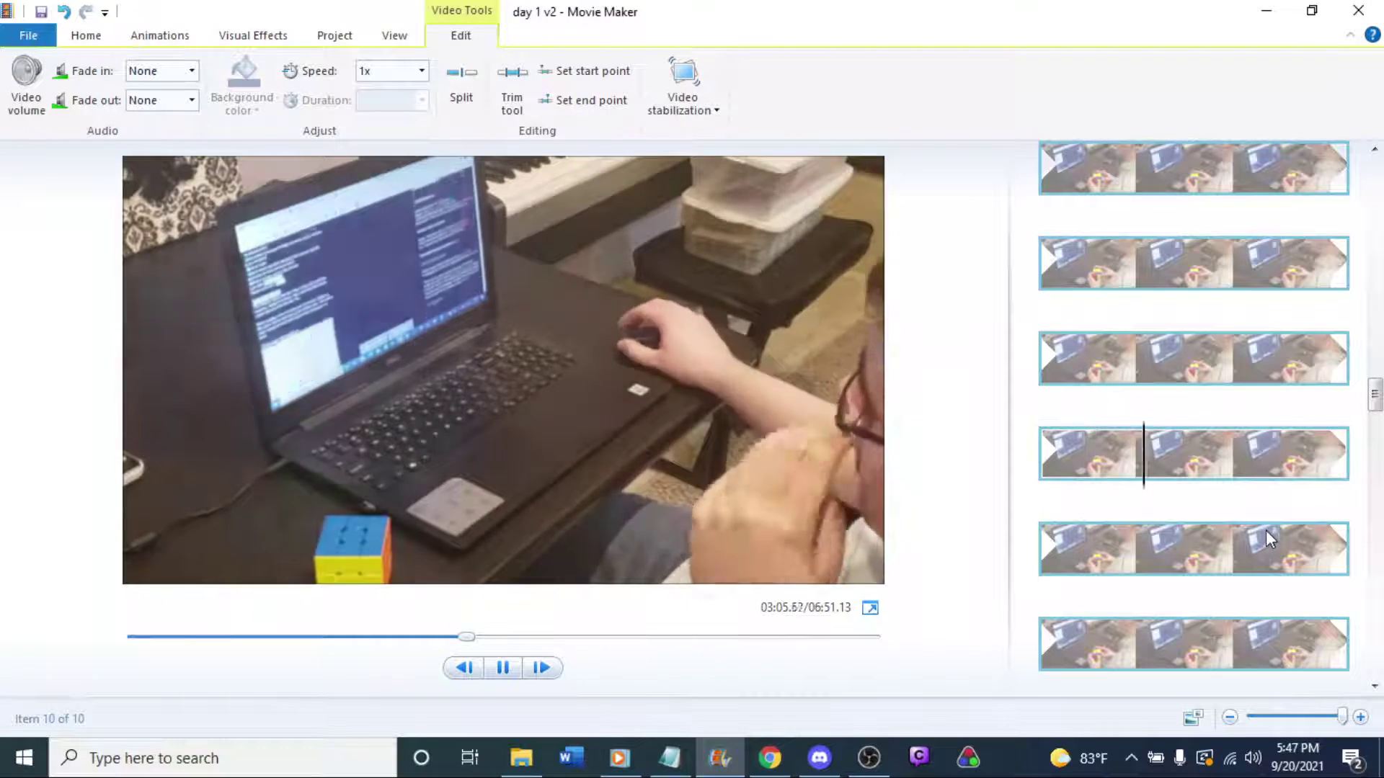
{"action": "key", "text": "space"}
{"action": "key", "text": "space"}
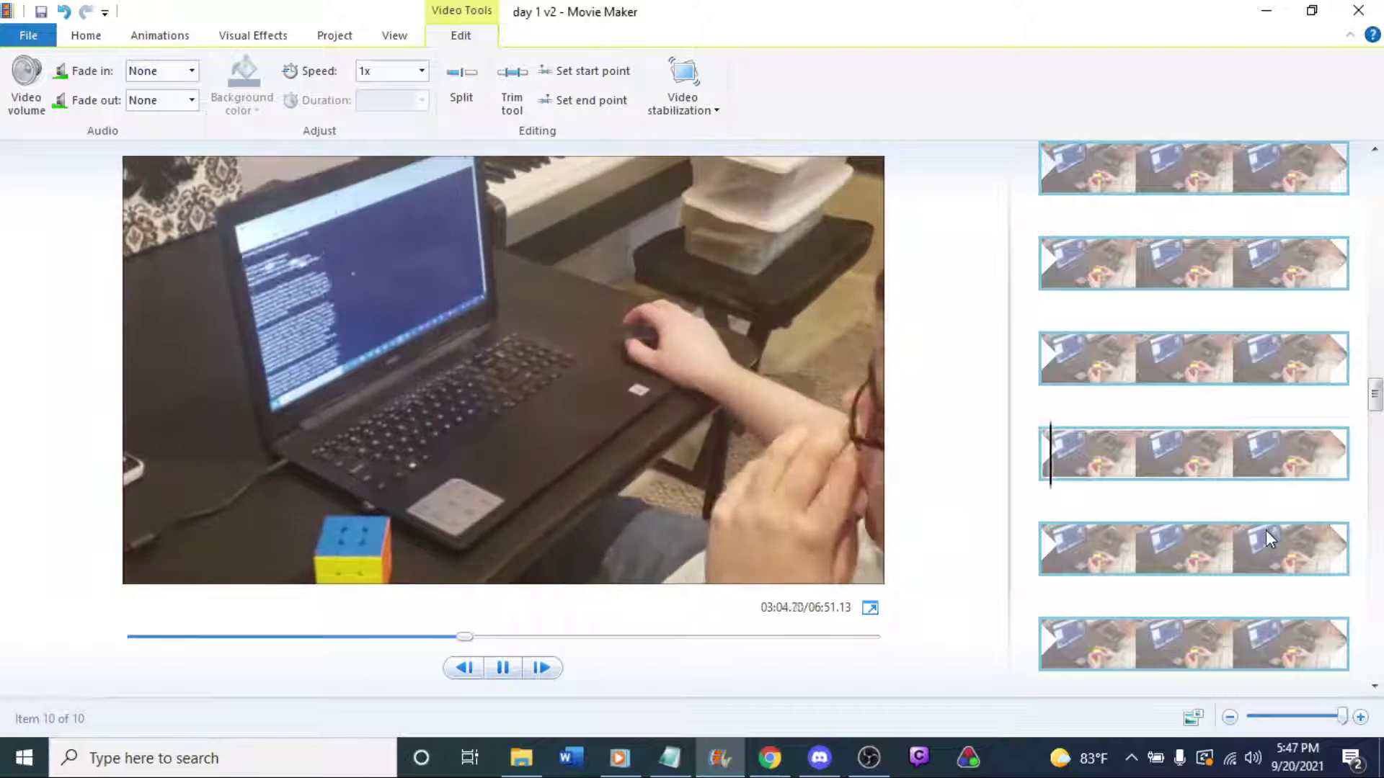
{"action": "key", "text": "space"}
{"action": "key", "text": "space"}
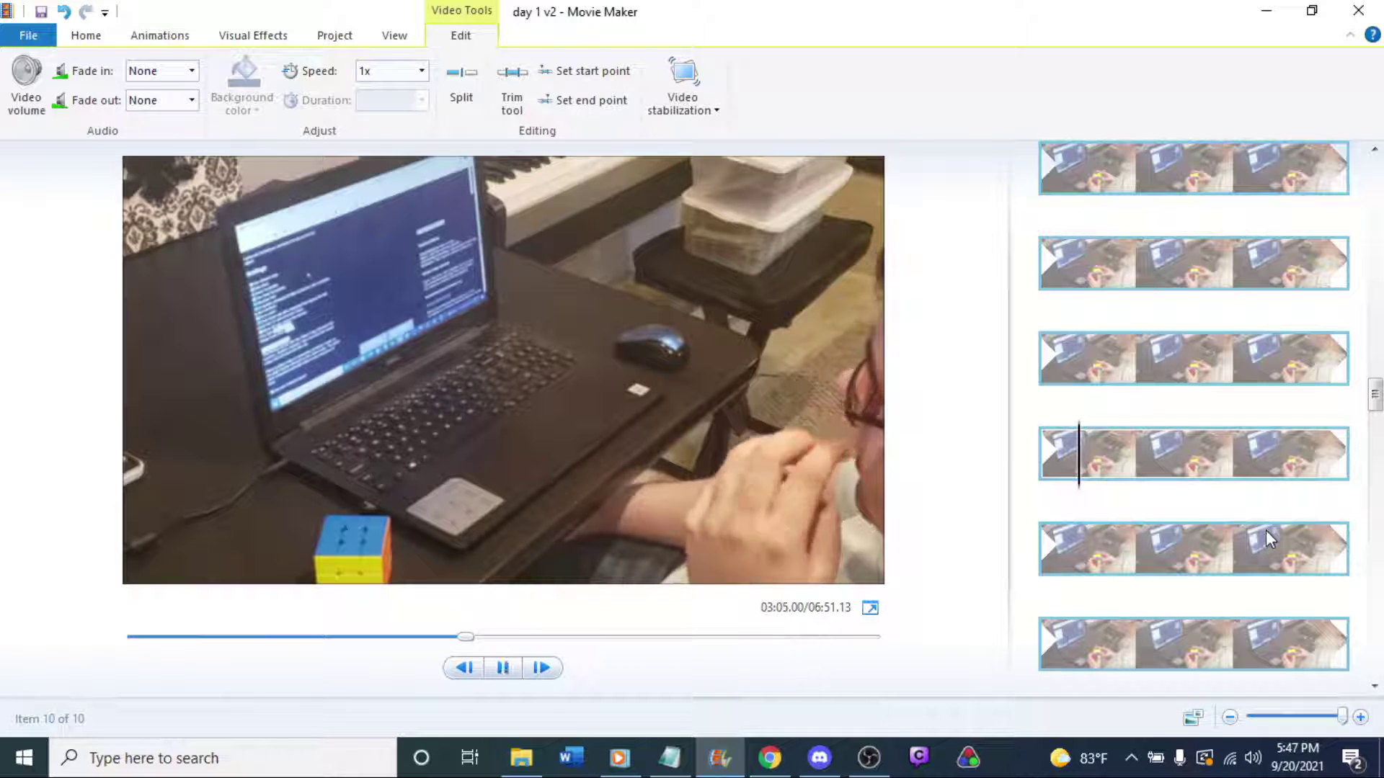
Return to the frame at 03:00.87 where the hand rests on the cube and split the tenth clip there.
{"action": "key", "text": "space"}
{"action": "key", "text": "Left"}
{"action": "key", "text": "space"}
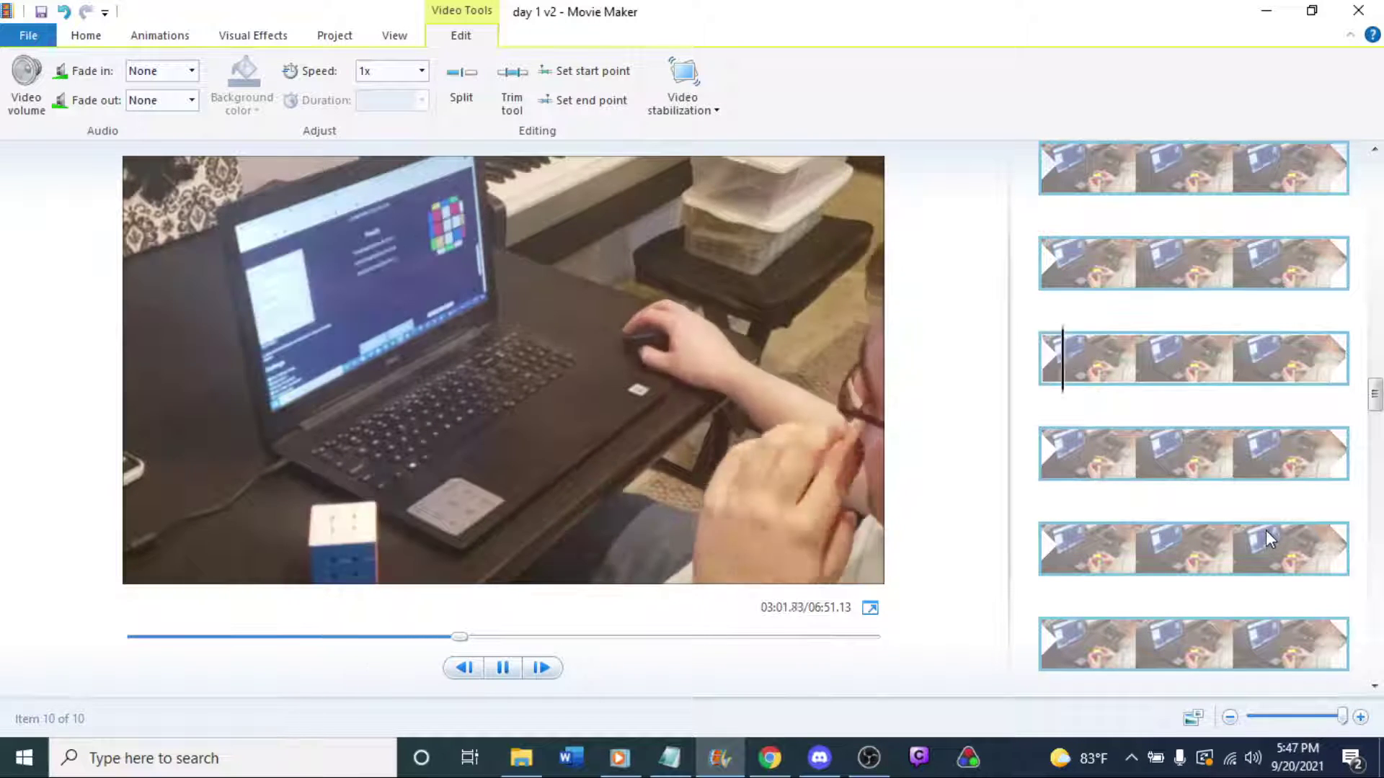
{"action": "key", "text": "Left"}
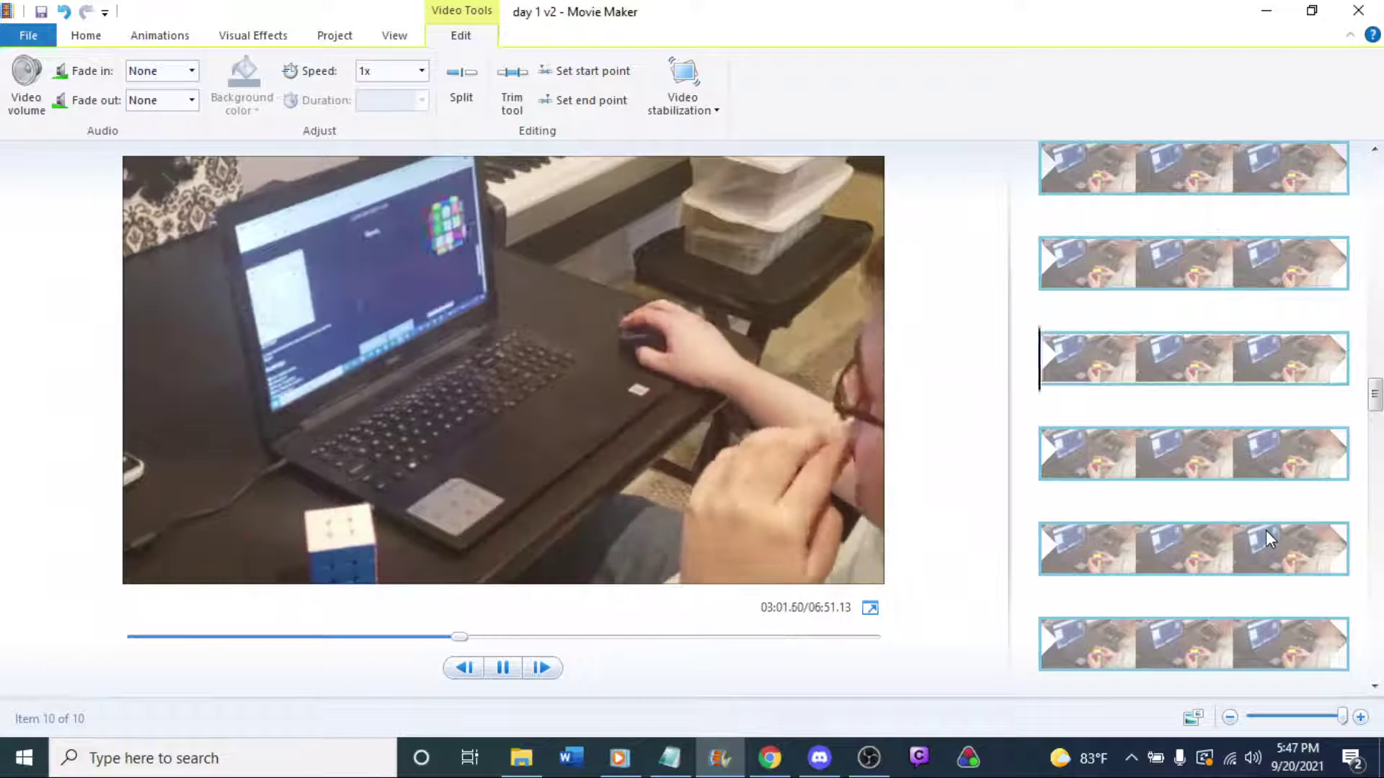
{"action": "key", "text": "space"}
{"action": "key", "text": "Left"}
{"action": "key", "text": "space"}
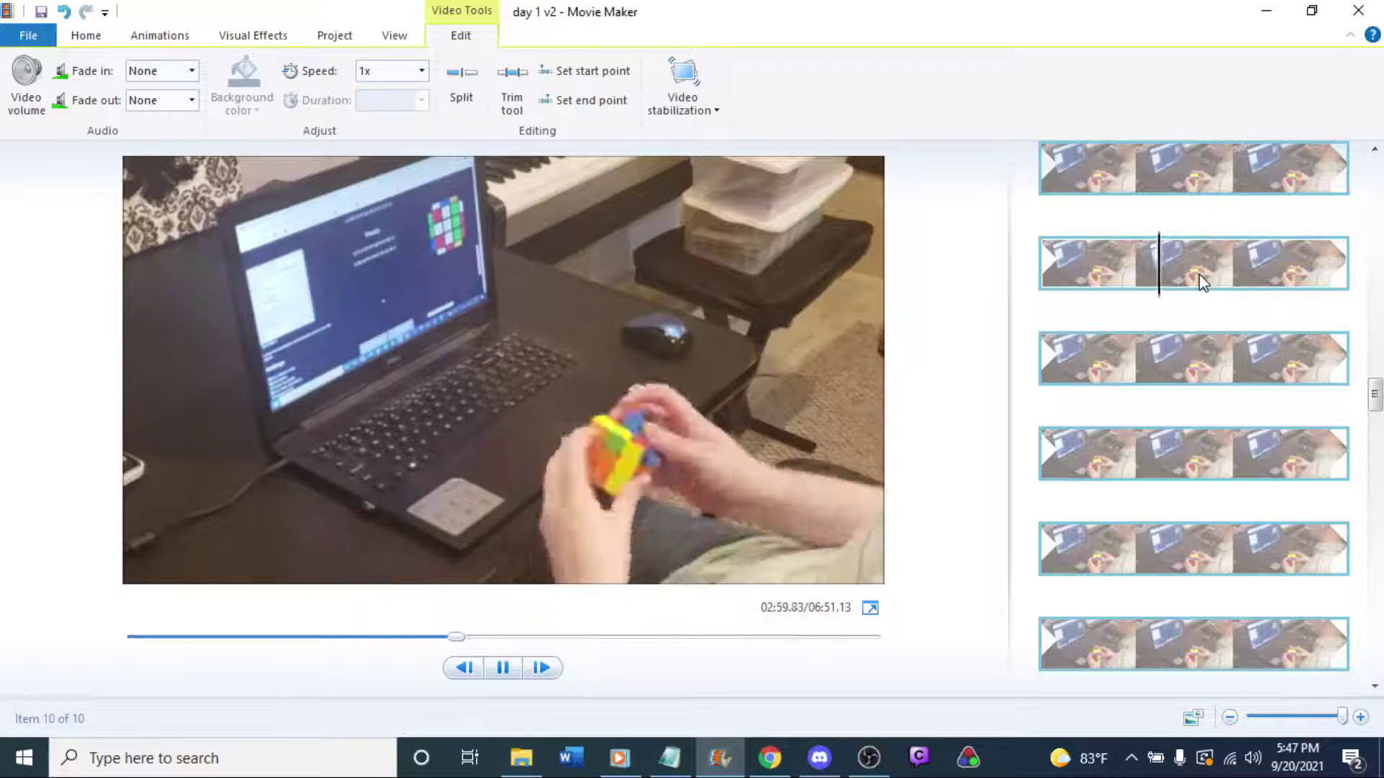
{"action": "key", "text": "space"}
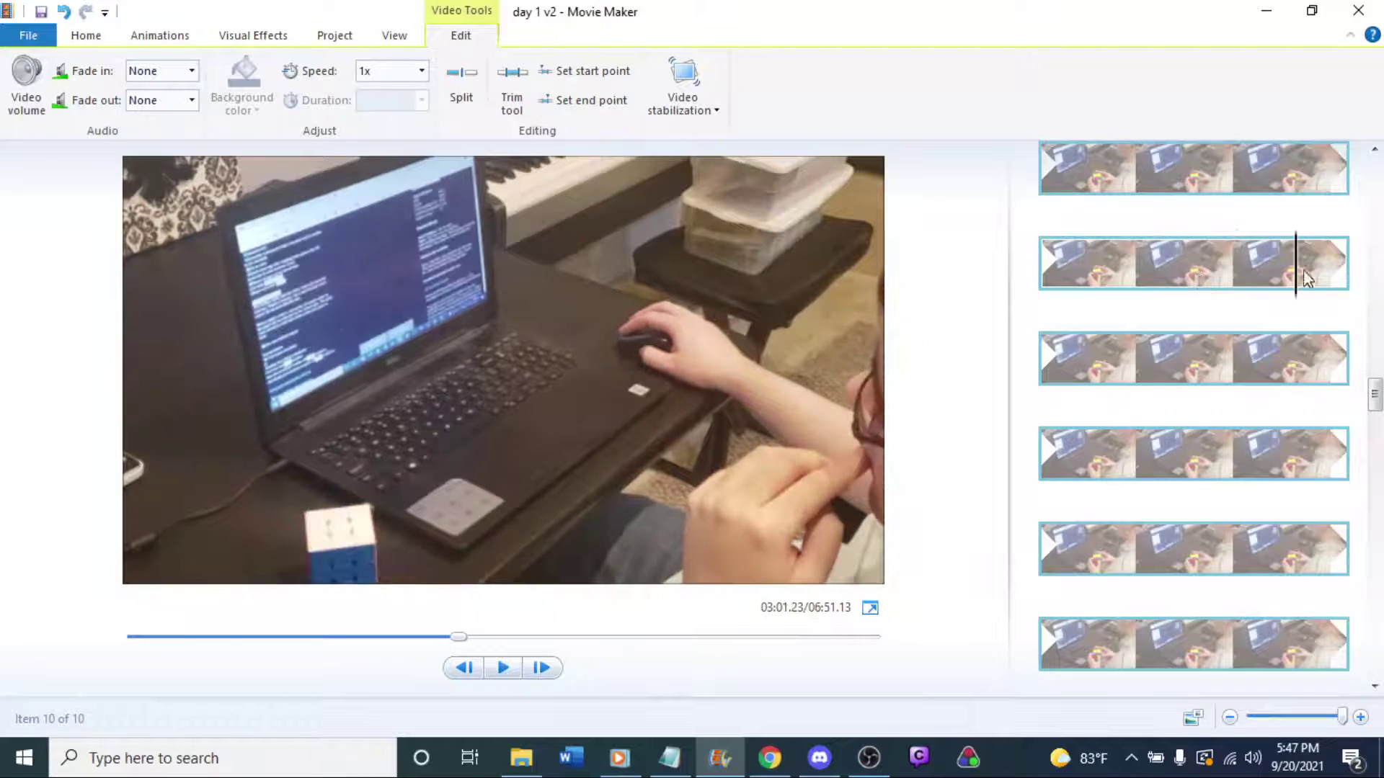
{"action": "left_click_drag", "start_coordinate": [1289, 279], "coordinate": [1260, 276]}
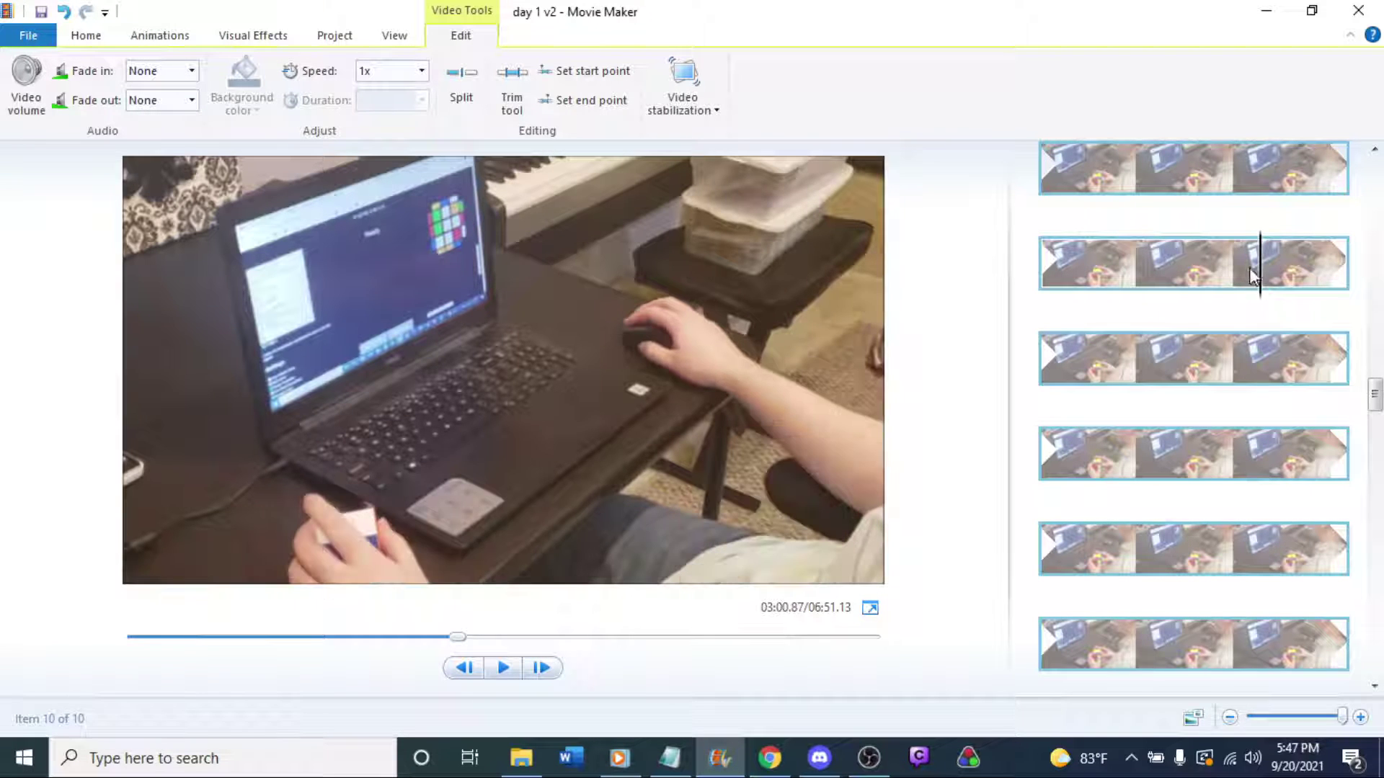
{"action": "right_click", "coordinate": [1268, 288]}
{"action": "left_click", "coordinate": [1196, 473]}
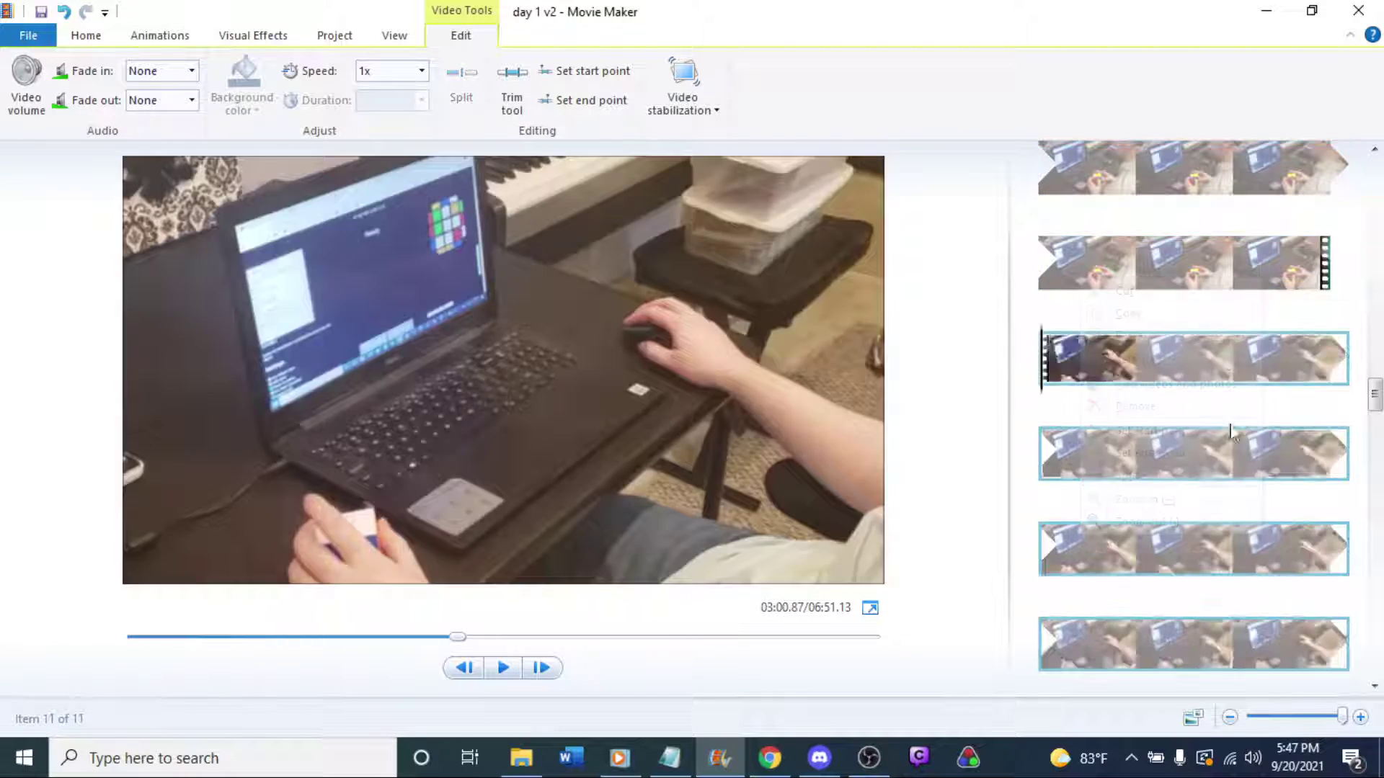
Play the eleventh clip from the 03:00.87 split and replay it up to 03:05.63.
{"action": "key", "text": "space"}
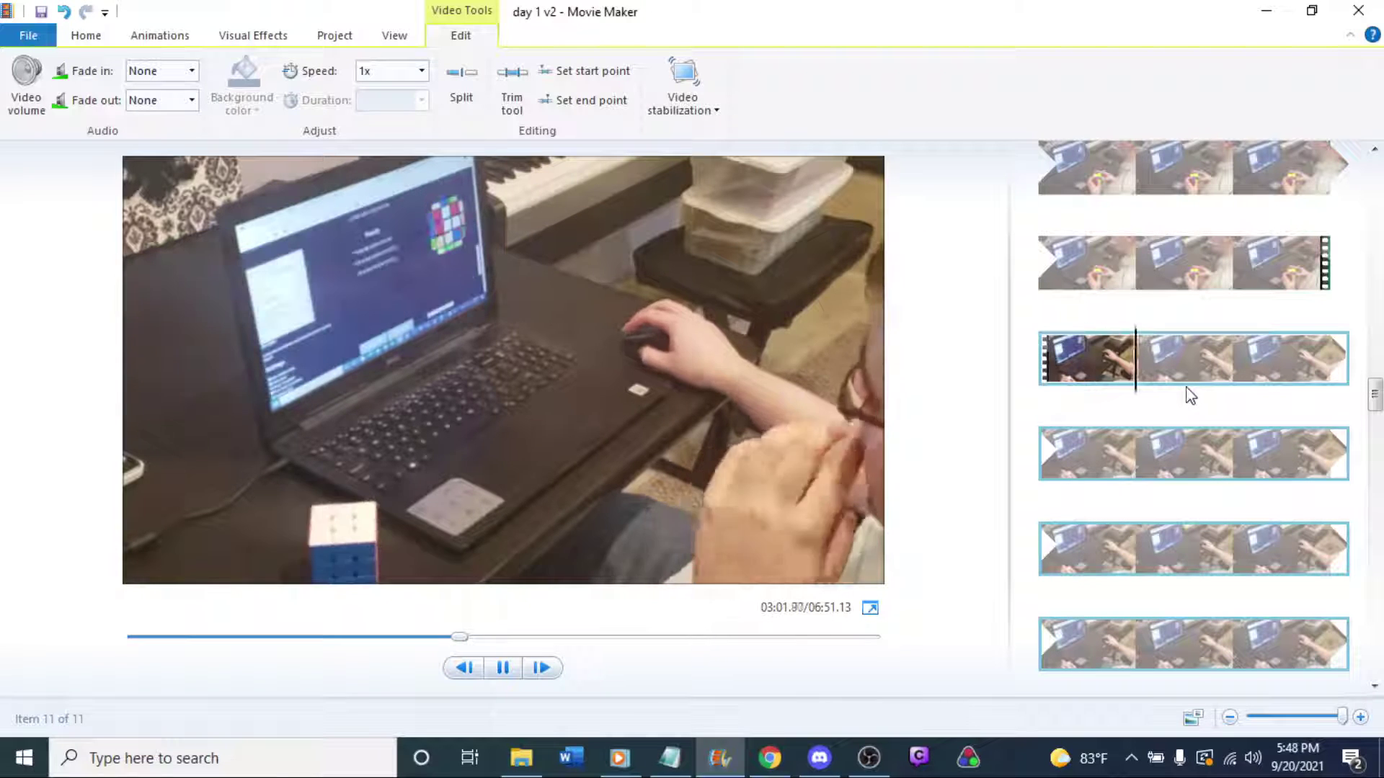
{"action": "key", "text": "space"}
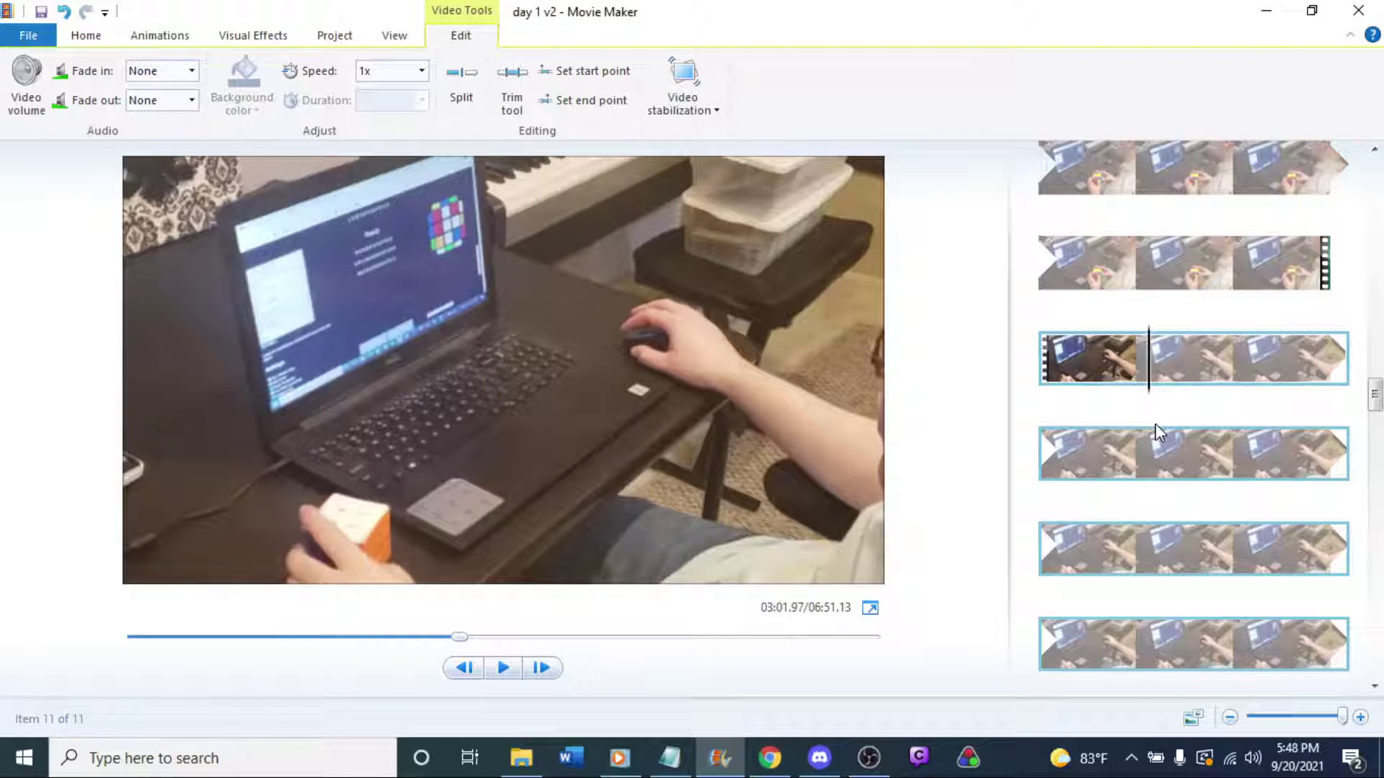
{"action": "key", "text": "l"}
{"action": "key", "text": "space"}
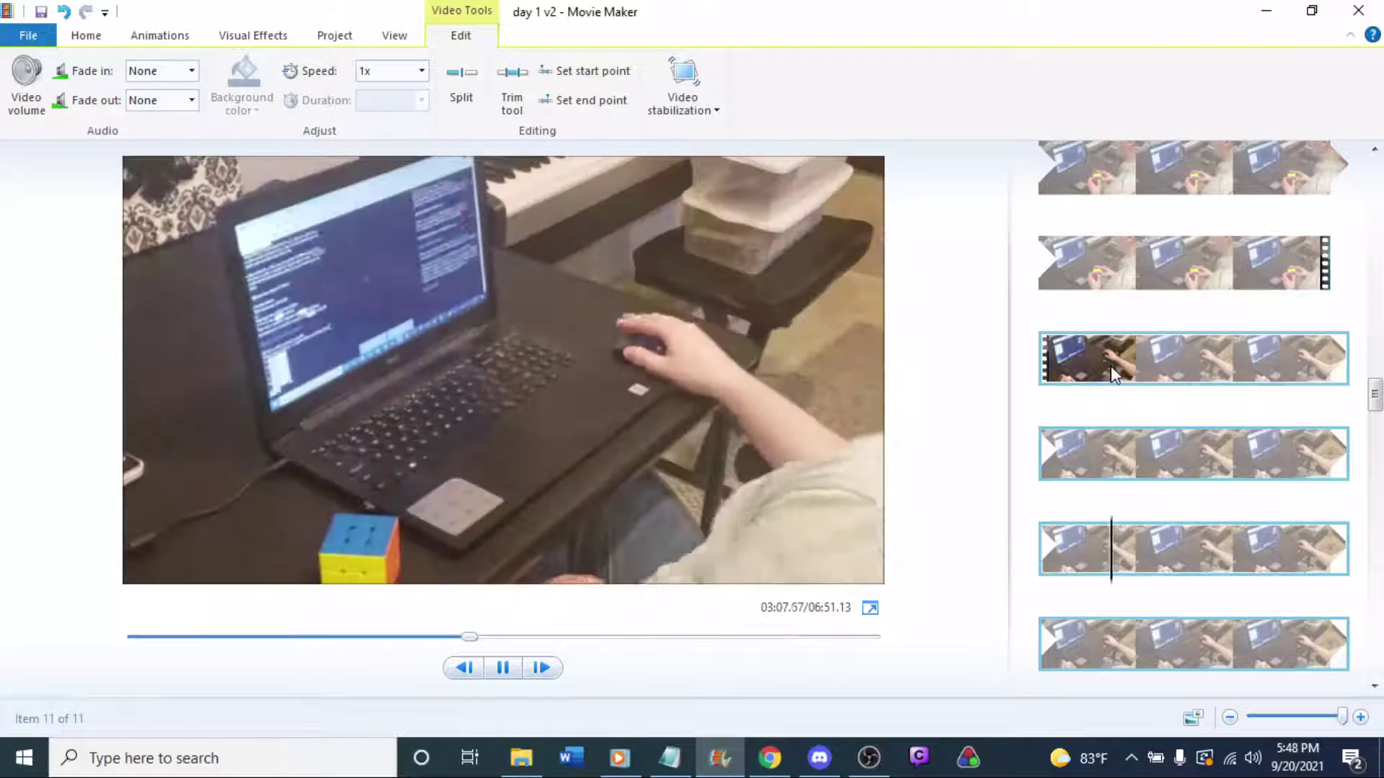
{"action": "left_click", "coordinate": [1110, 365]}
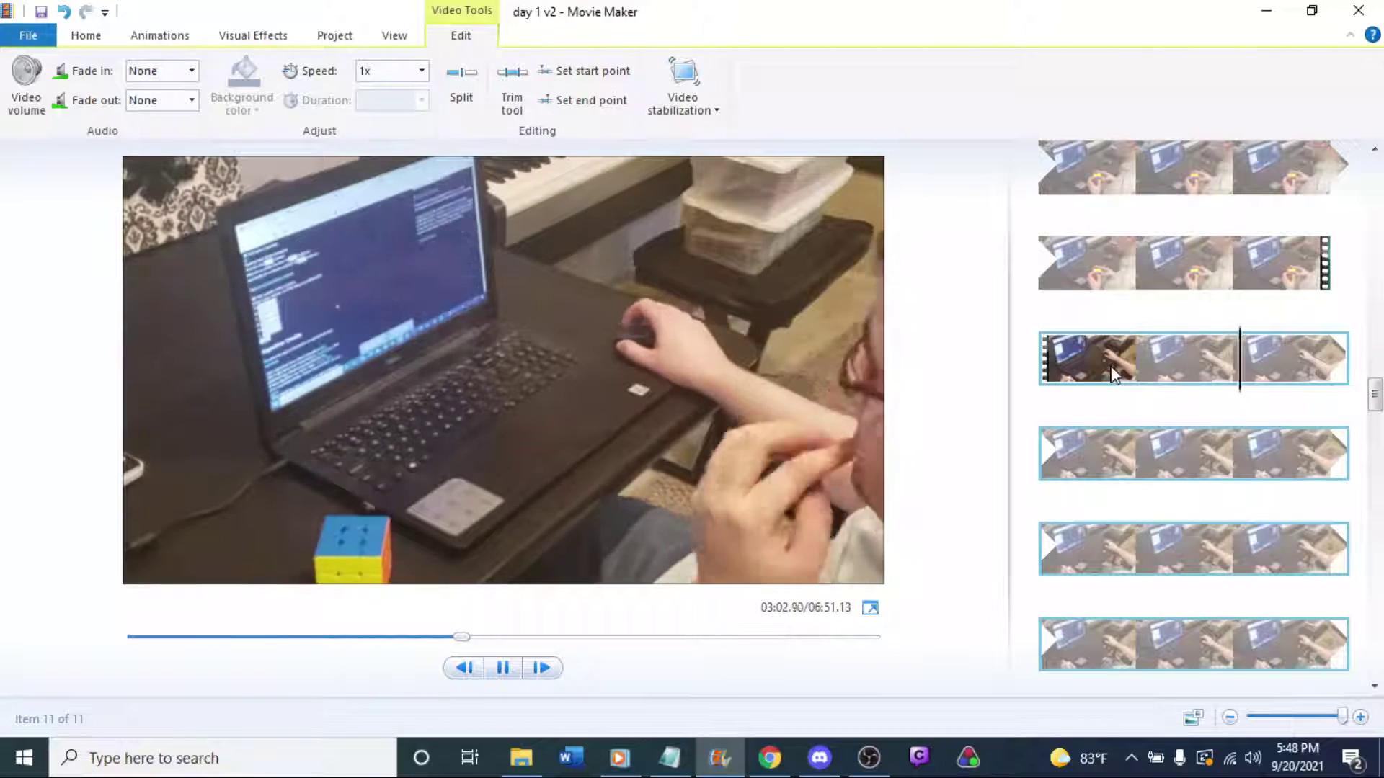
{"action": "key", "text": "space"}
{"action": "key", "text": "space"}
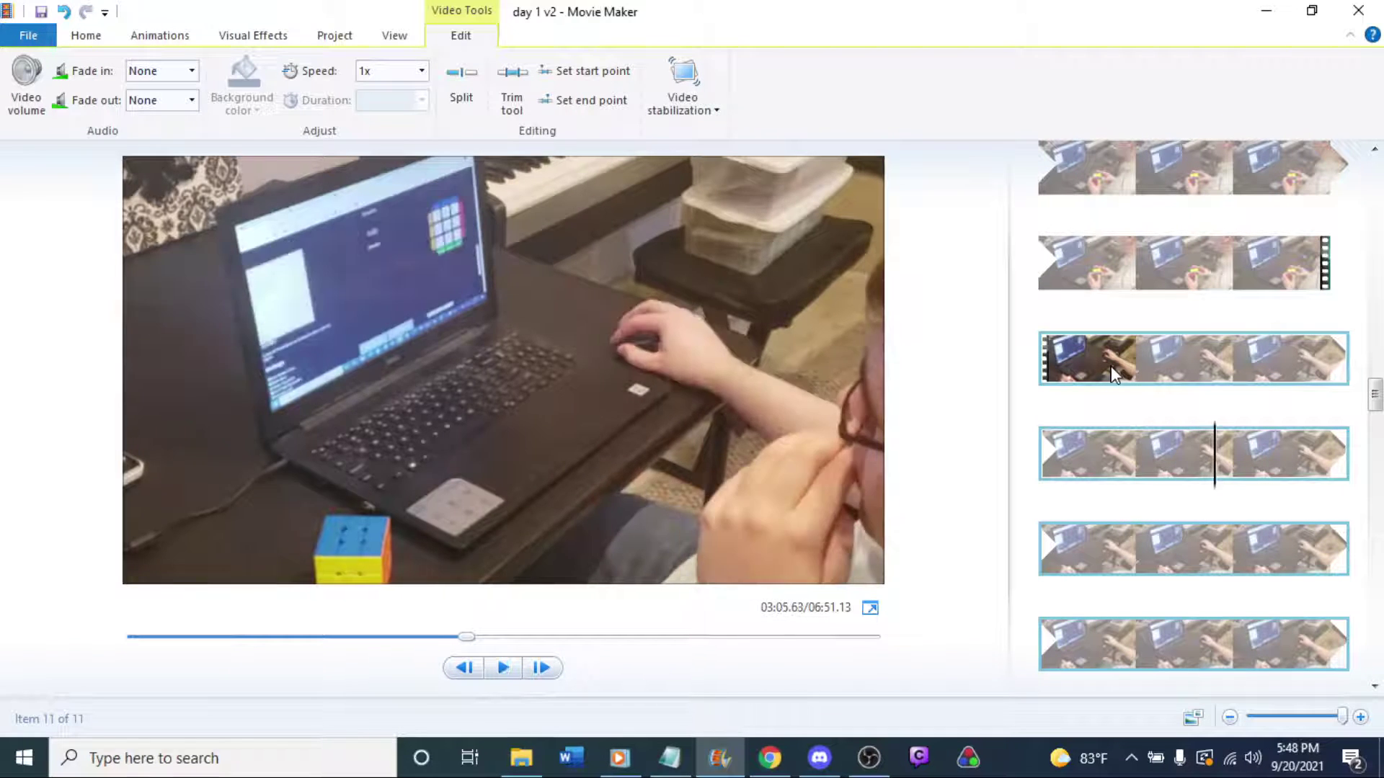
Split the eleventh clip at 03:05.77, where the hands reach the keyboard, and remove the piece between 03:00.87 and that cut.
{"action": "key", "text": "space"}
{"action": "key", "text": "j"}
{"action": "key", "text": "j"}
{"action": "key", "text": "j"}
{"action": "key", "text": "j"}
{"action": "key", "text": "j"}
{"action": "key", "text": "j"}
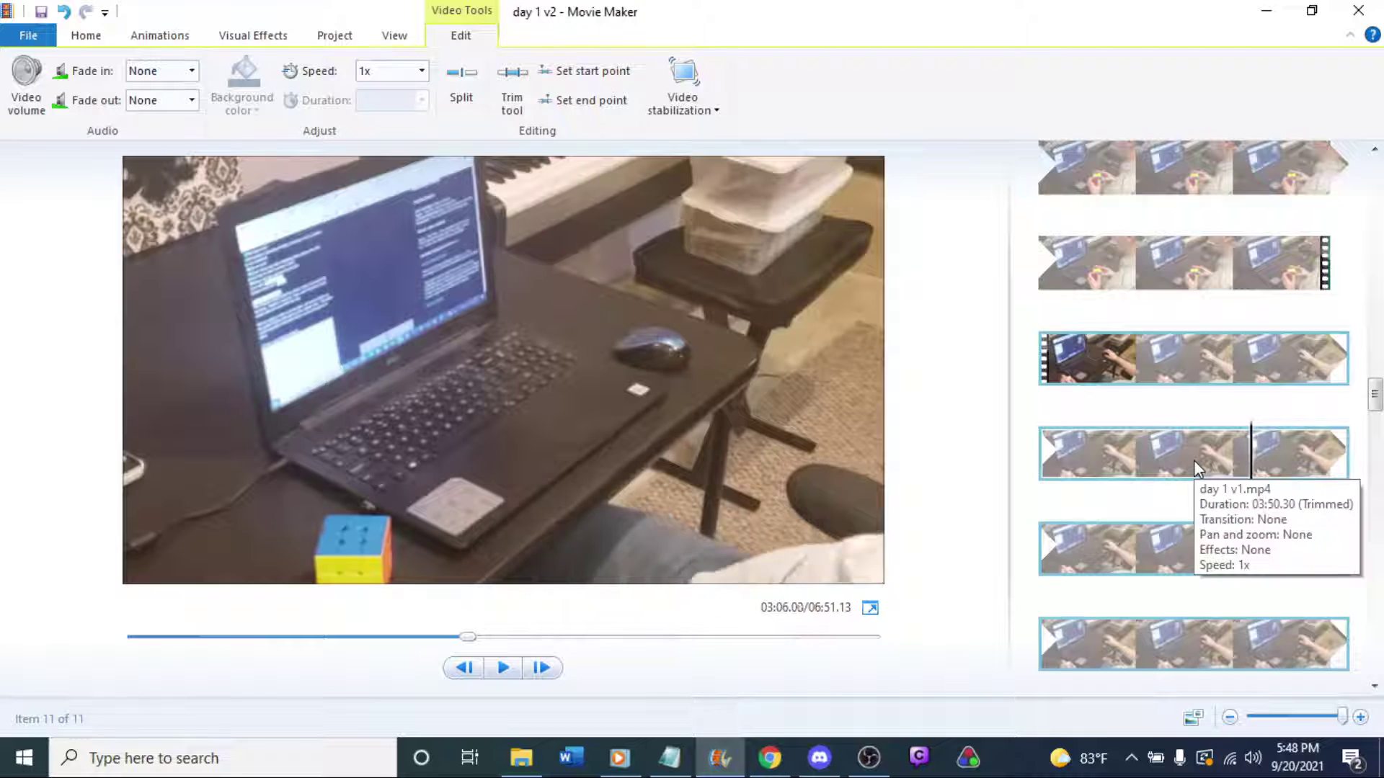
{"action": "key", "text": "j"}
{"action": "key", "text": "j"}
{"action": "key", "text": "j"}
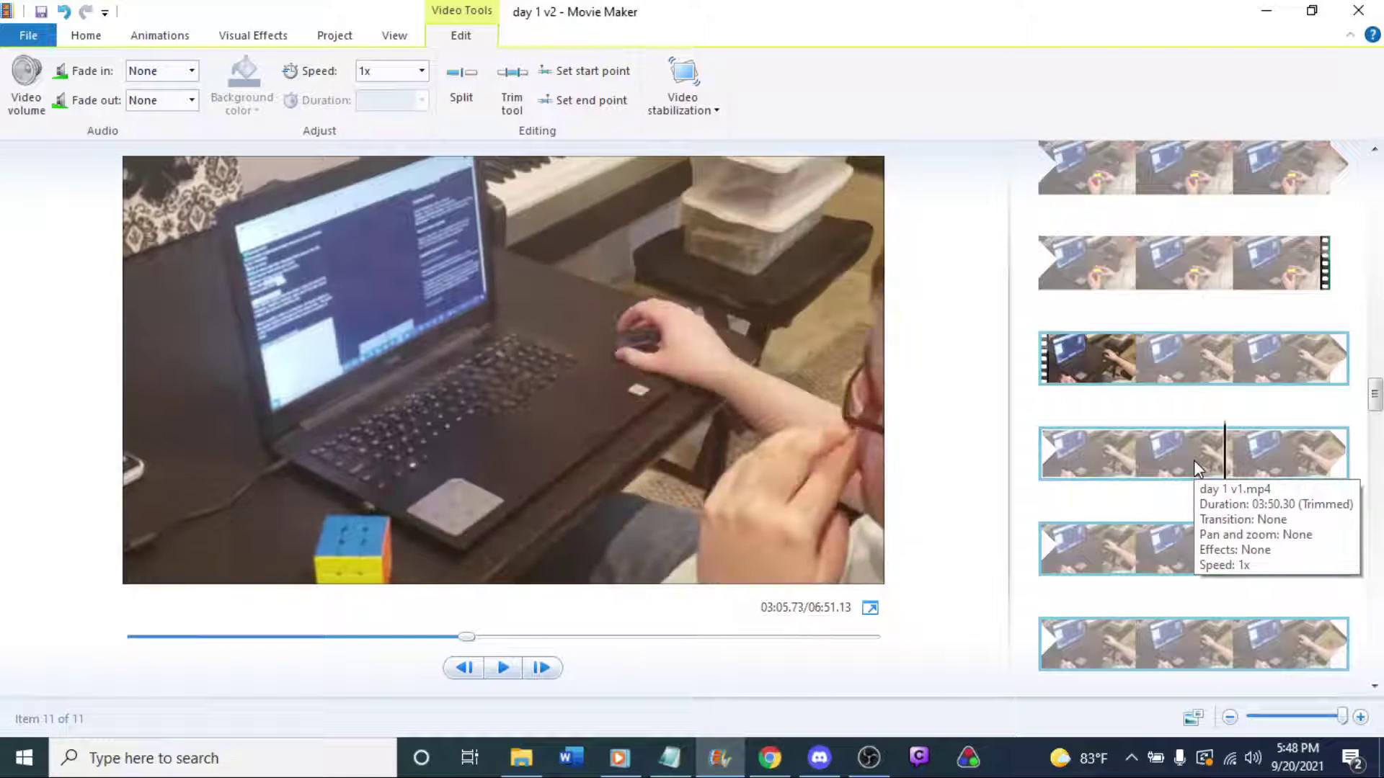
{"action": "key", "text": "l"}
{"action": "key", "text": "l"}
{"action": "right_click", "coordinate": [1225, 462]}
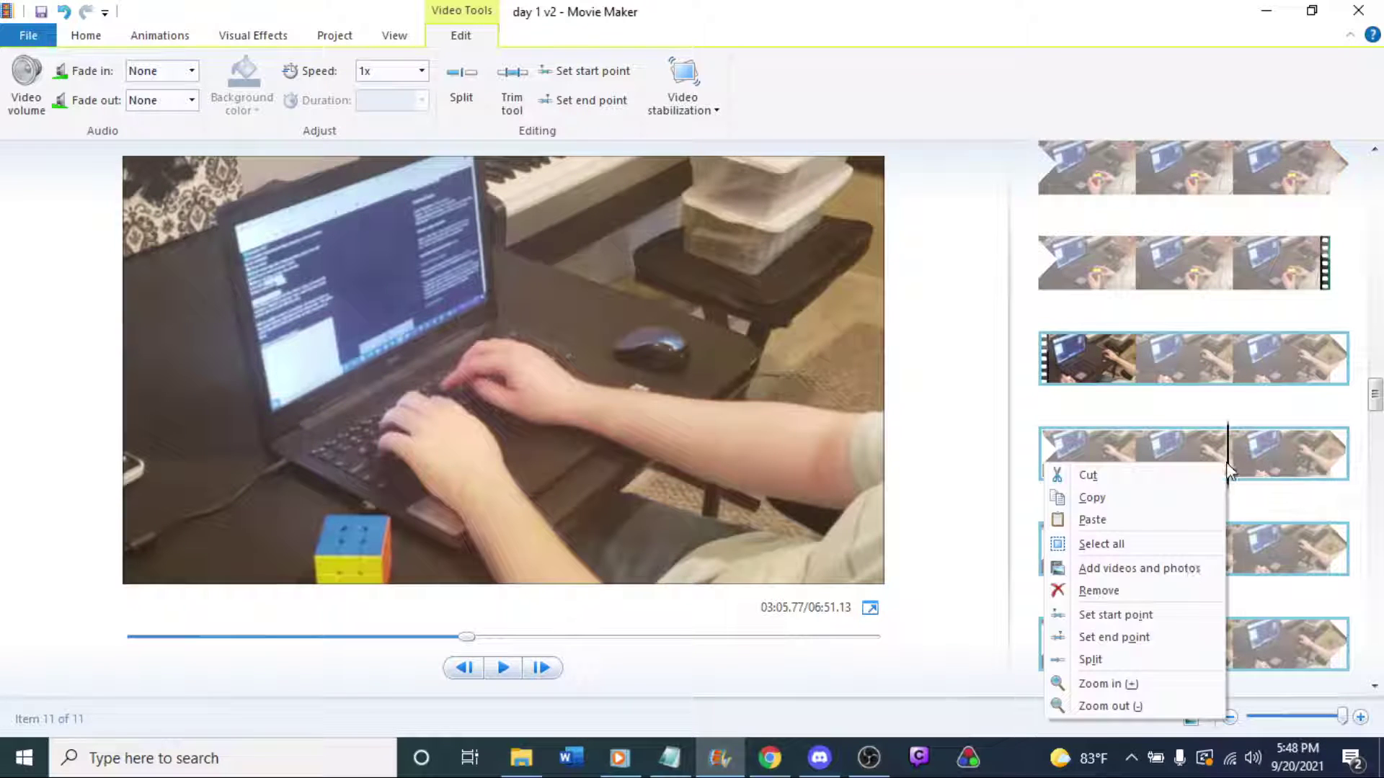
{"action": "left_click", "coordinate": [1109, 656]}
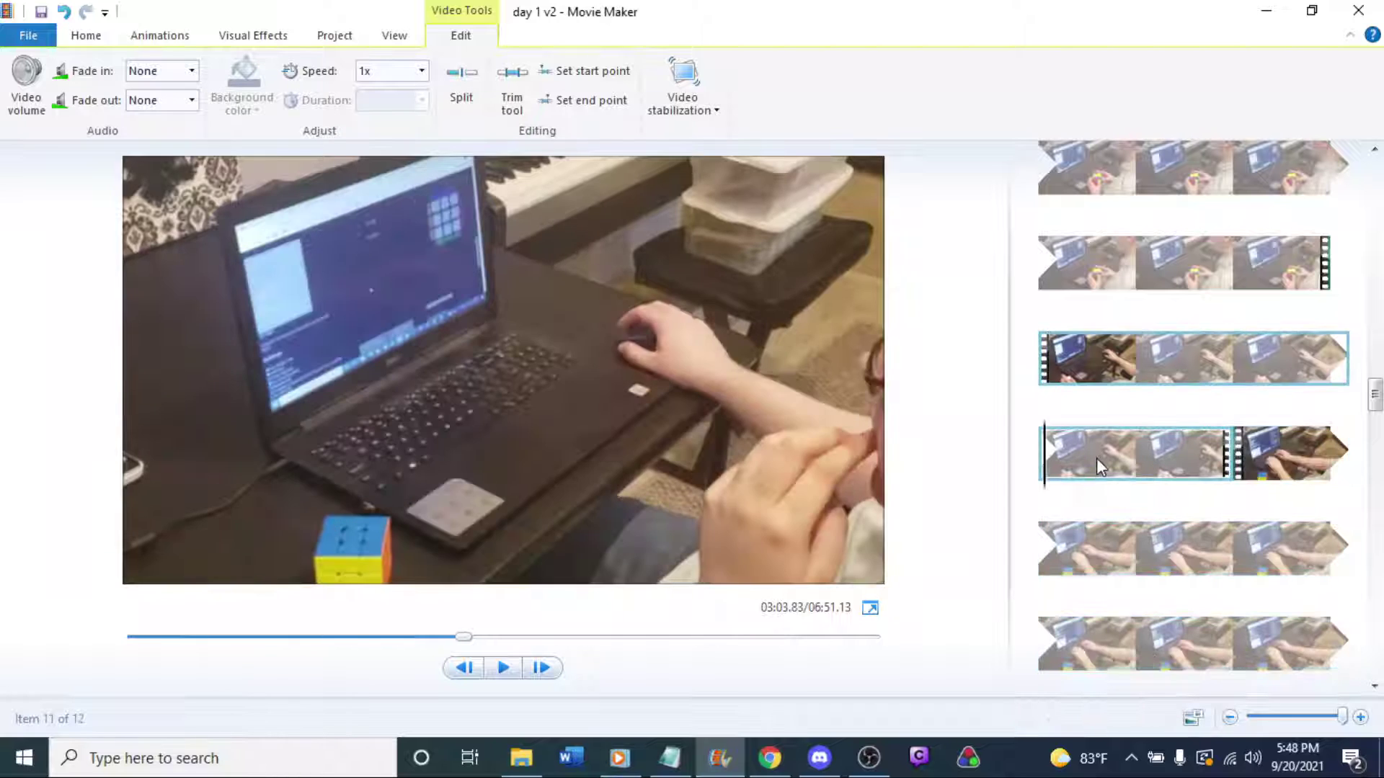
{"action": "left_click", "coordinate": [1256, 263]}
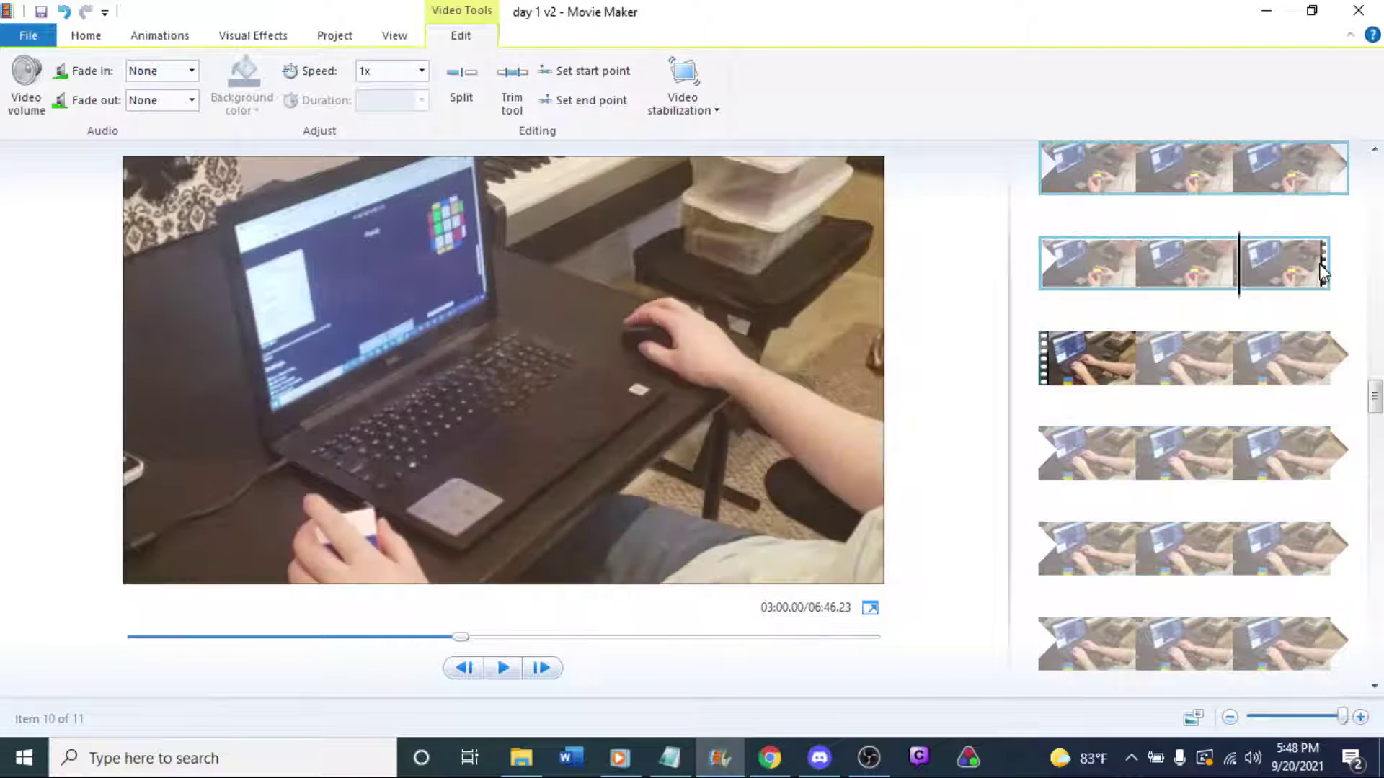
Play across the join at 03:00.87 and replay the eleventh clip up to about 03:12 to review the cut.
{"action": "key", "text": "space"}
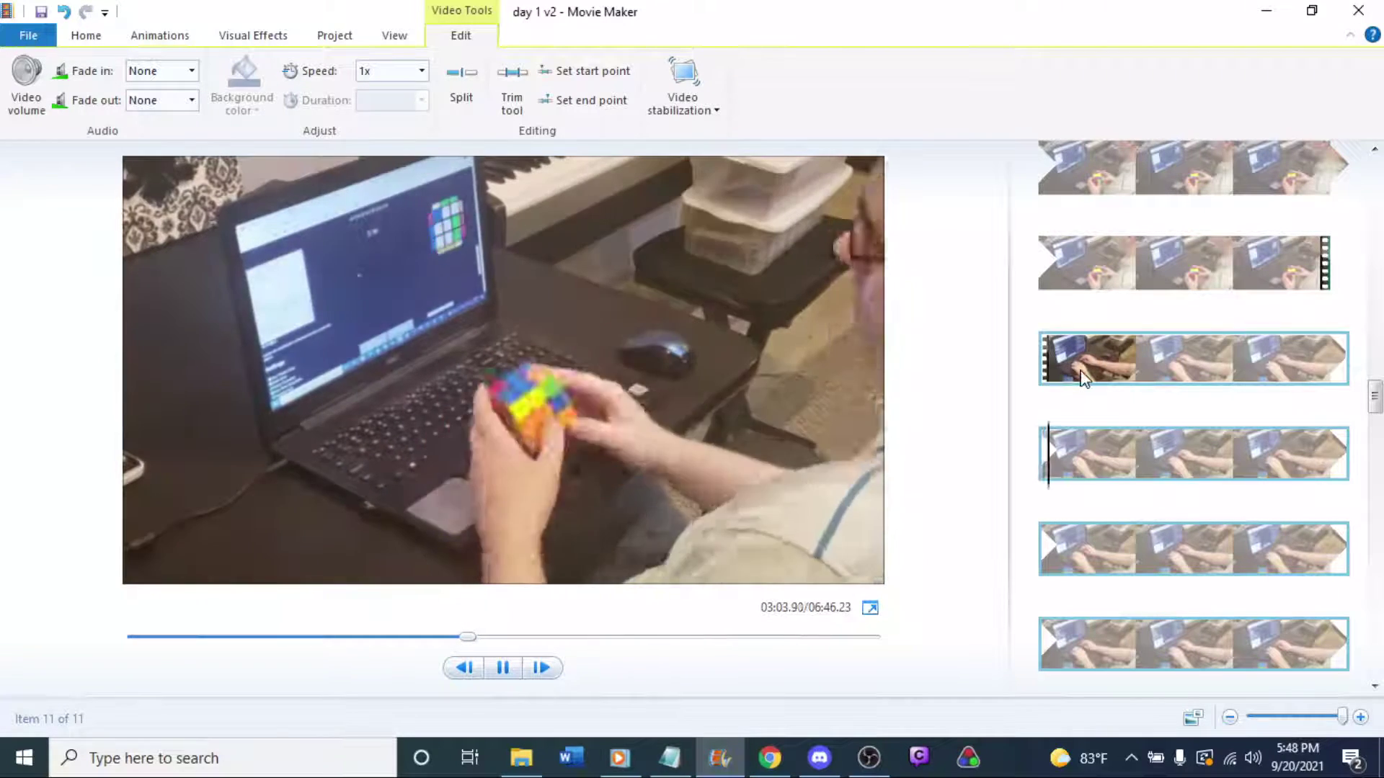
{"action": "left_click", "coordinate": [1080, 378]}
{"action": "key", "text": "space"}
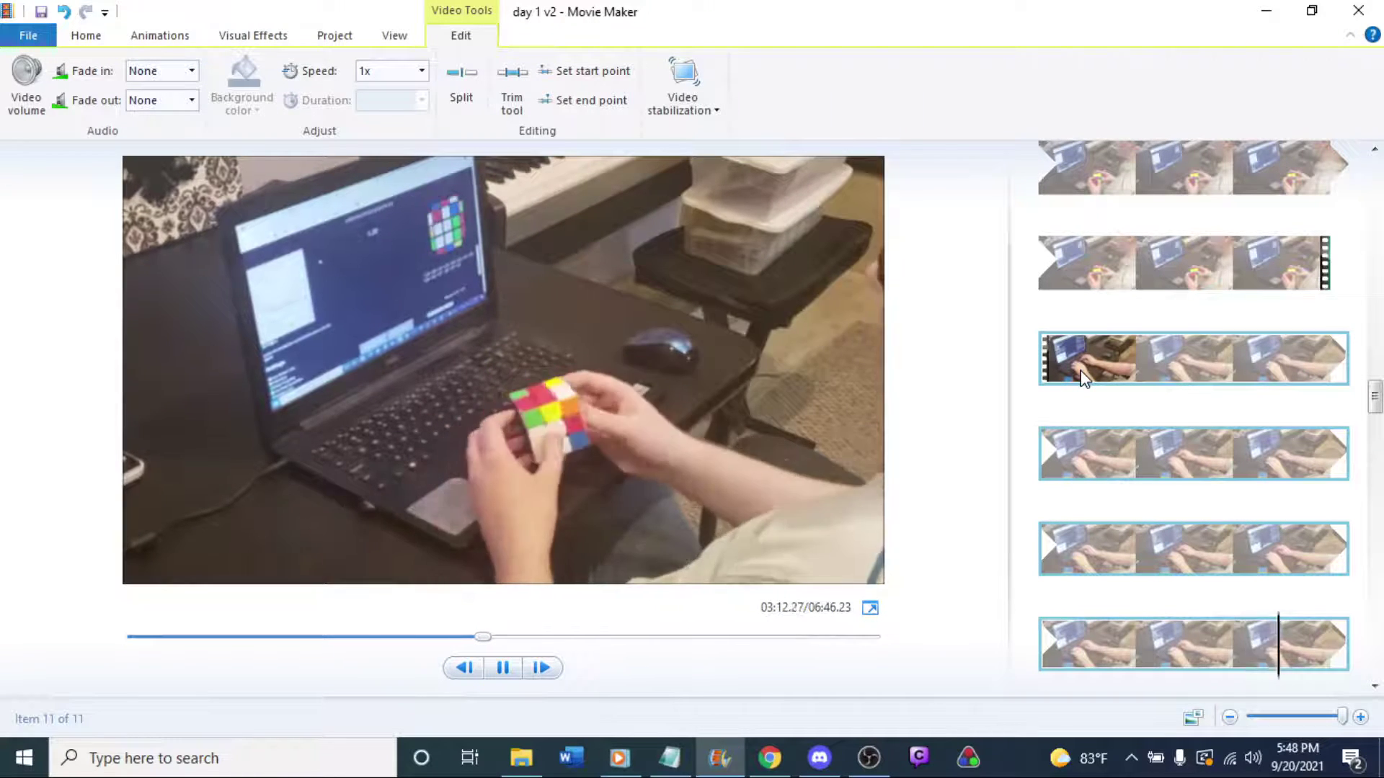
{"action": "left_click", "coordinate": [1081, 375]}
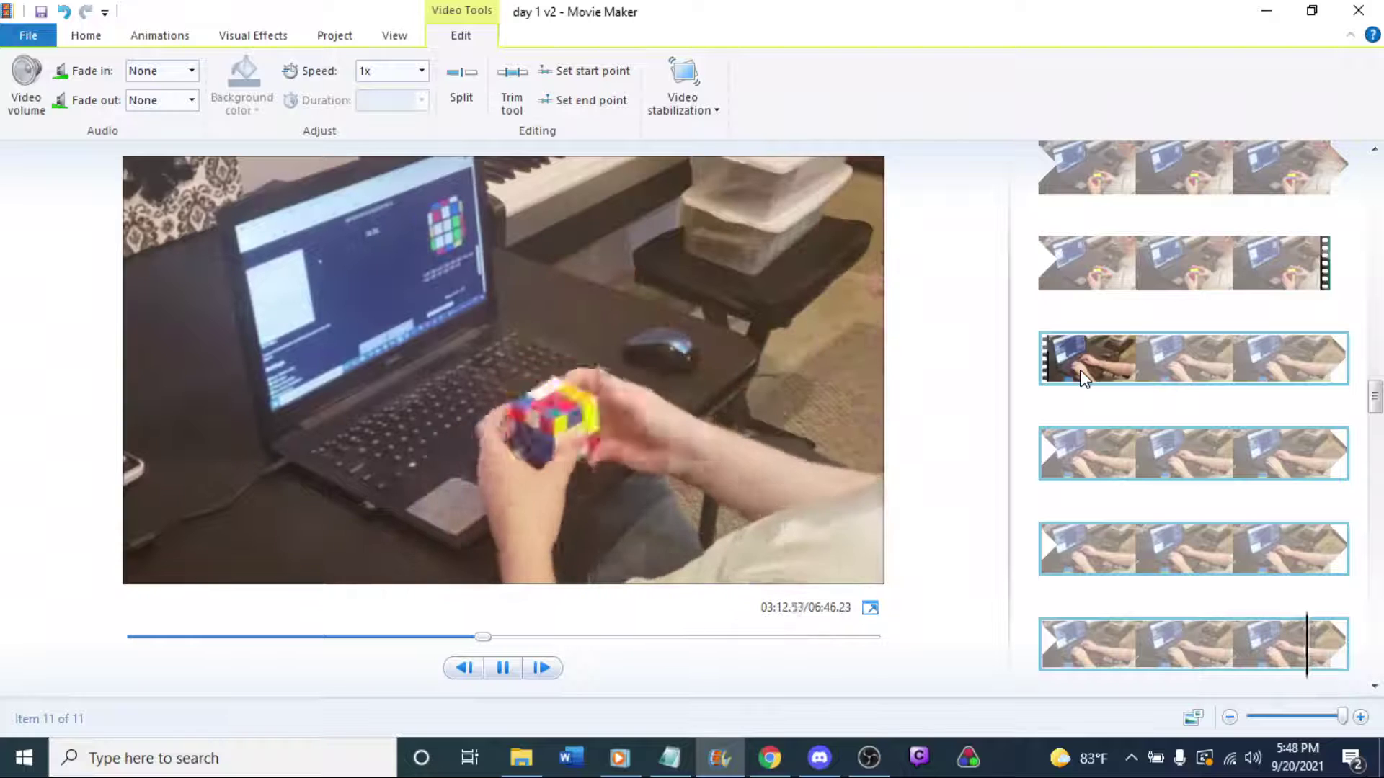
{"action": "scroll", "coordinate": [1083, 378], "scroll_direction": "down", "scroll_amount": 1}
{"action": "left_click", "coordinate": [1056, 360]}
{"action": "scroll", "coordinate": [1119, 247], "scroll_direction": "up", "scroll_amount": 2}
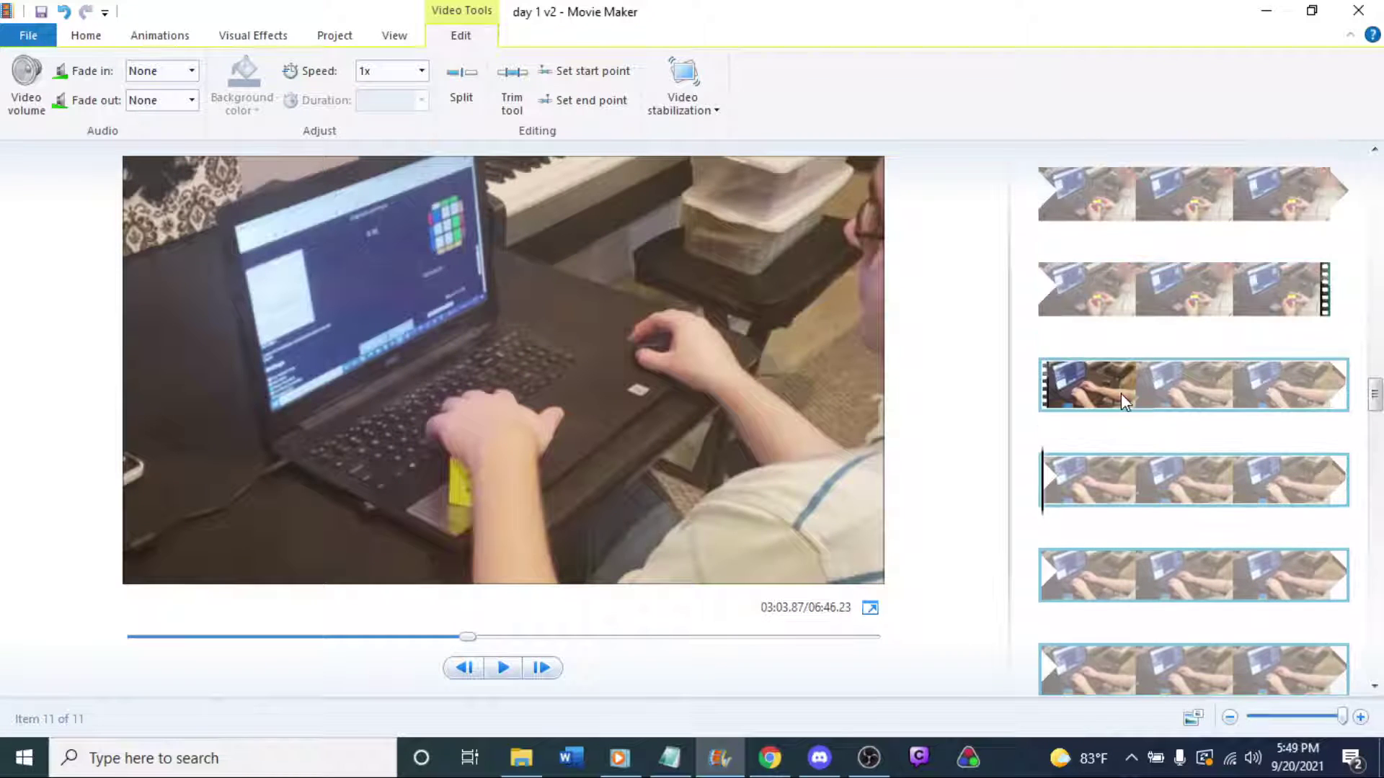
{"action": "left_click", "coordinate": [1119, 393]}
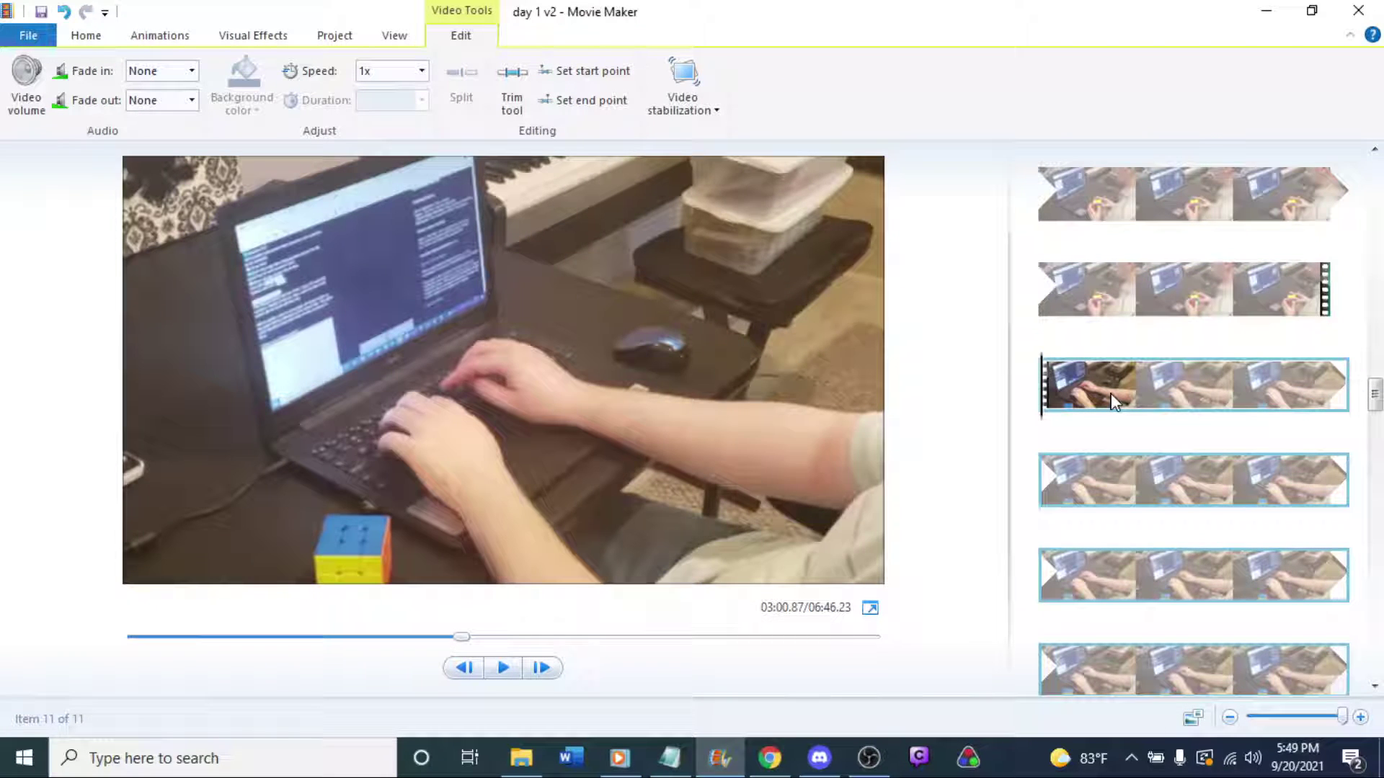
Undo the last removal together with the splits at 03:05.77 and 03:00.87.
{"action": "key", "text": "ctrl+z"}
{"action": "key", "text": "ctrl+z"}
{"action": "key", "text": "ctrl+z"}
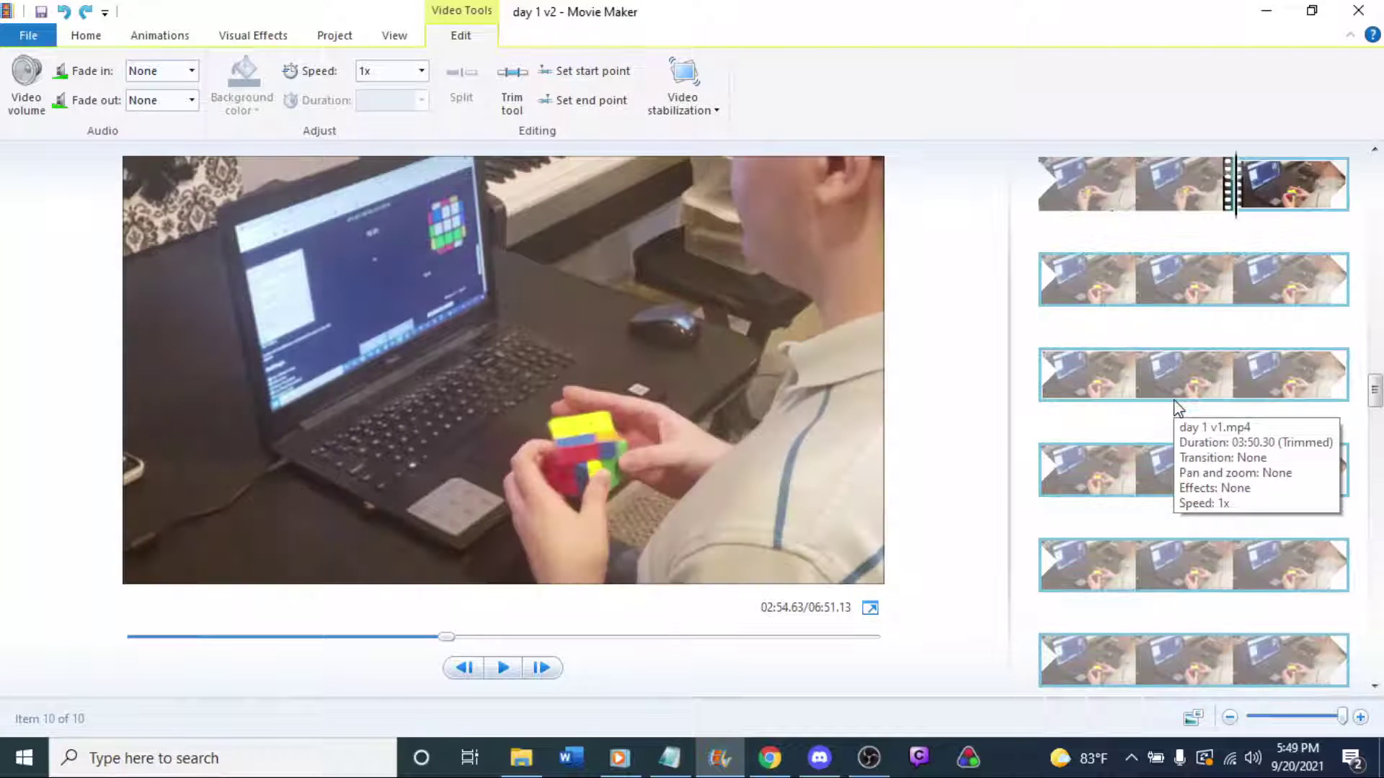
Play the tenth clip onward from the 02:54.63 split and split it at 03:47.80, as the hands move off the cube.
{"action": "key", "text": "space"}
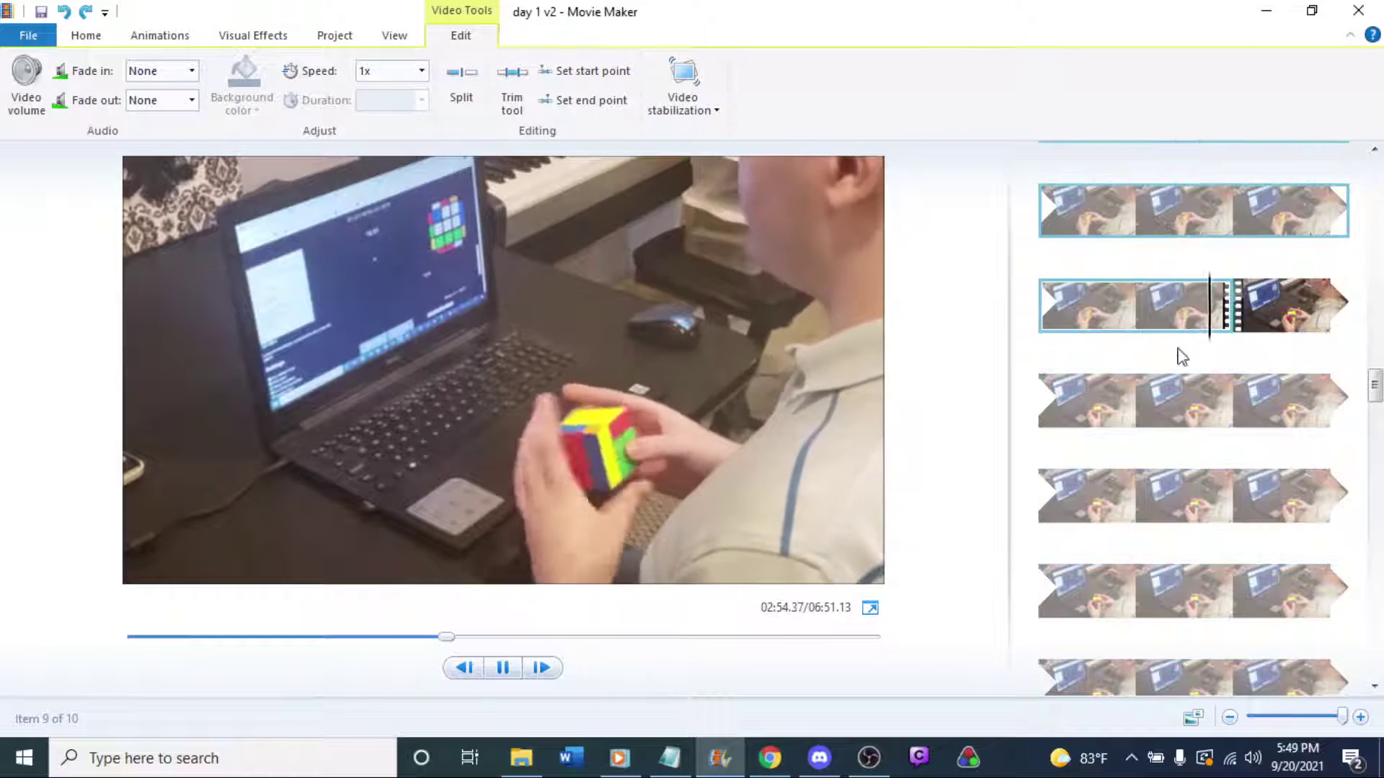
{"action": "key", "text": "space"}
{"action": "key", "text": "space"}
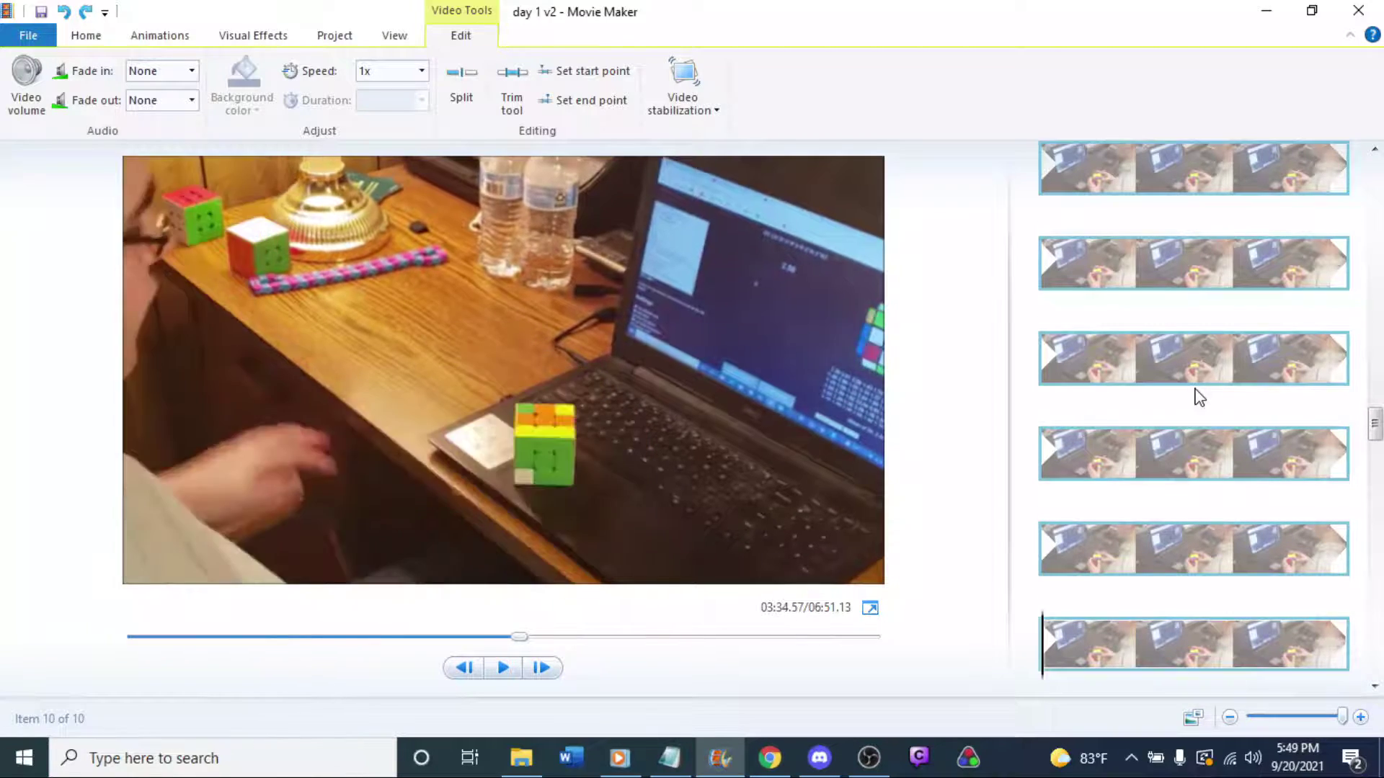
{"action": "key", "text": "space"}
{"action": "key", "text": "space"}
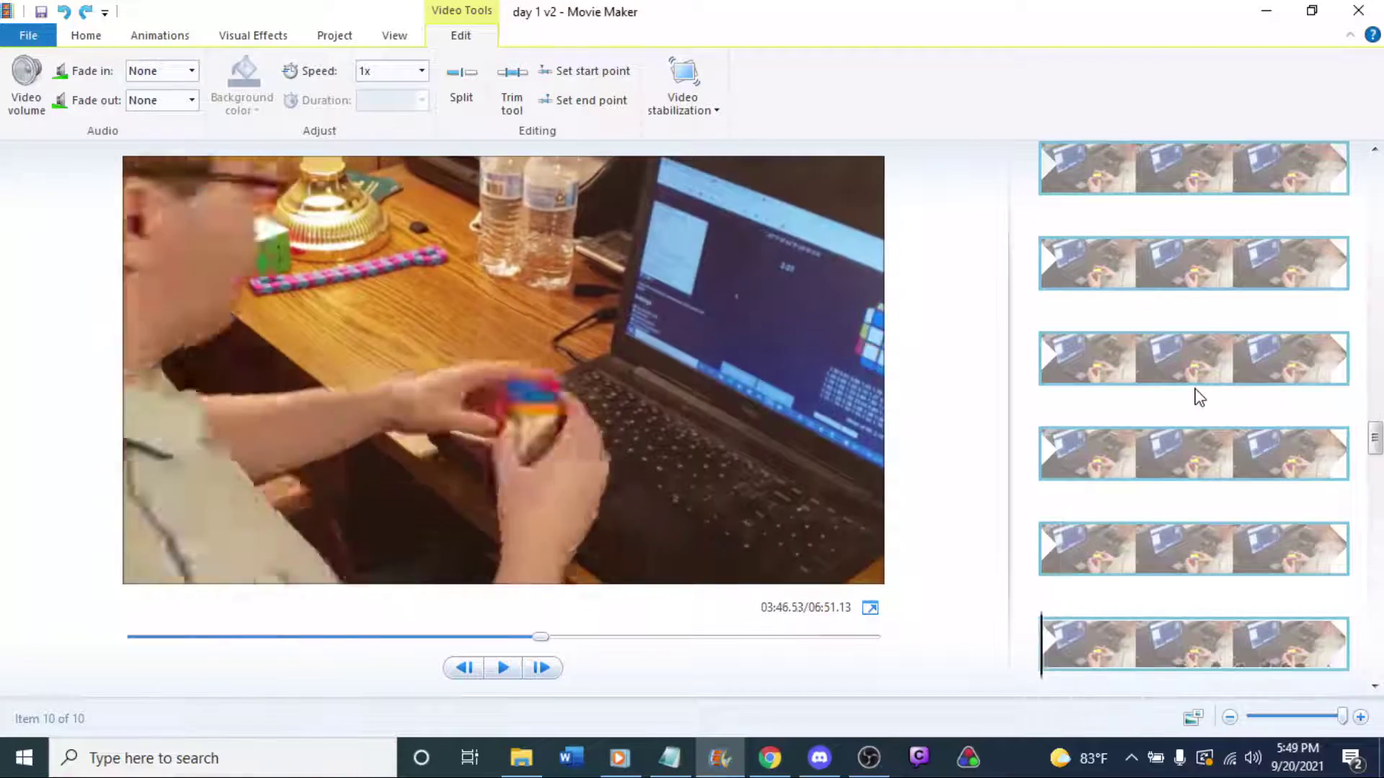
{"action": "key", "text": "Left"}
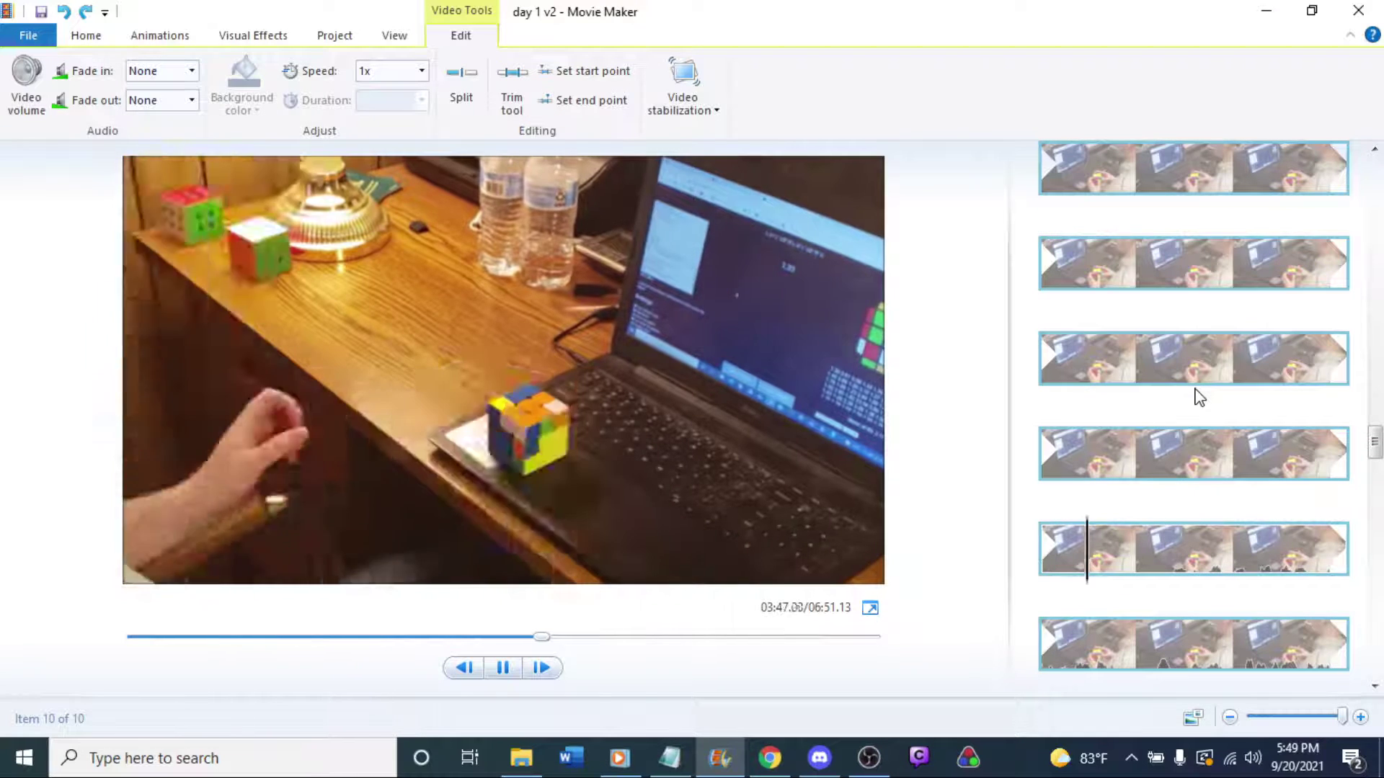
{"action": "mouse_move", "coordinate": [1121, 464]}
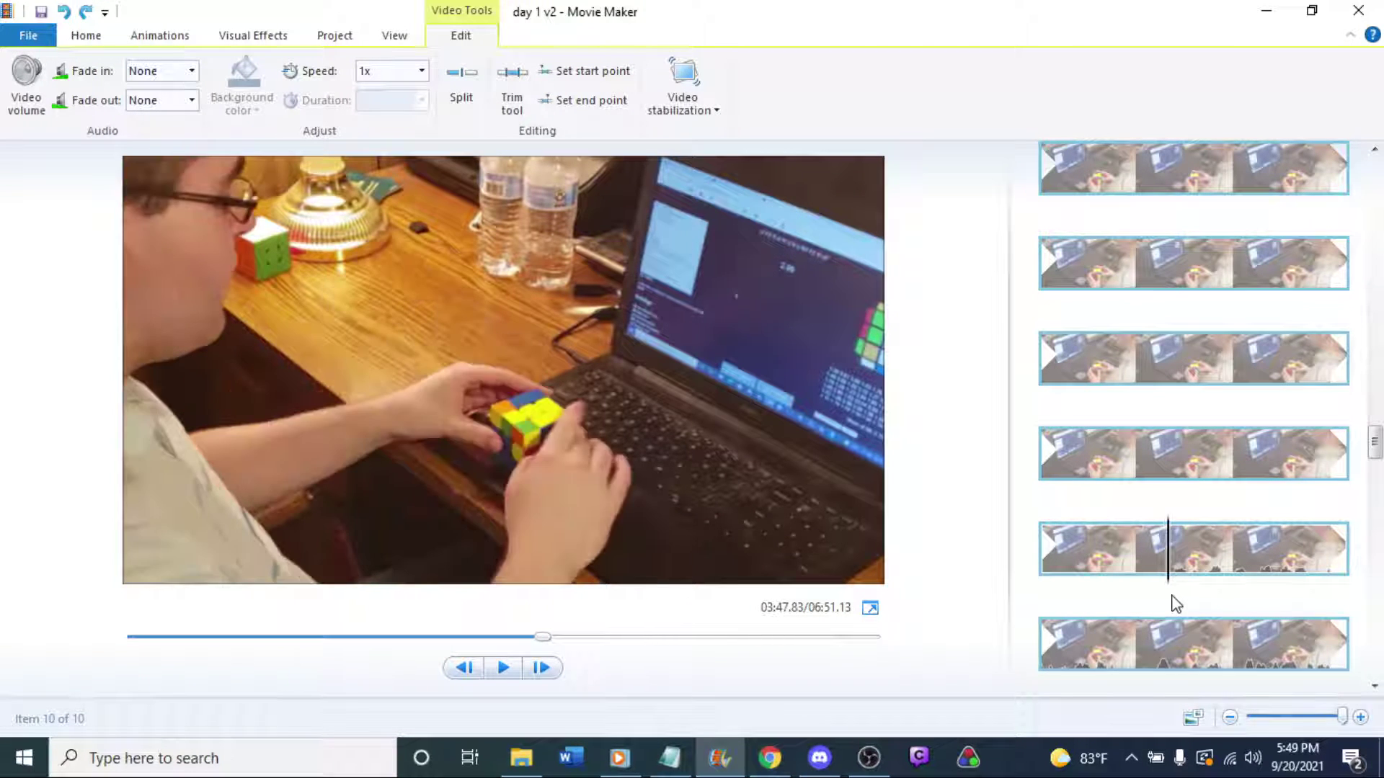
{"action": "right_click", "coordinate": [1165, 567]}
{"action": "left_click", "coordinate": [1196, 507]}
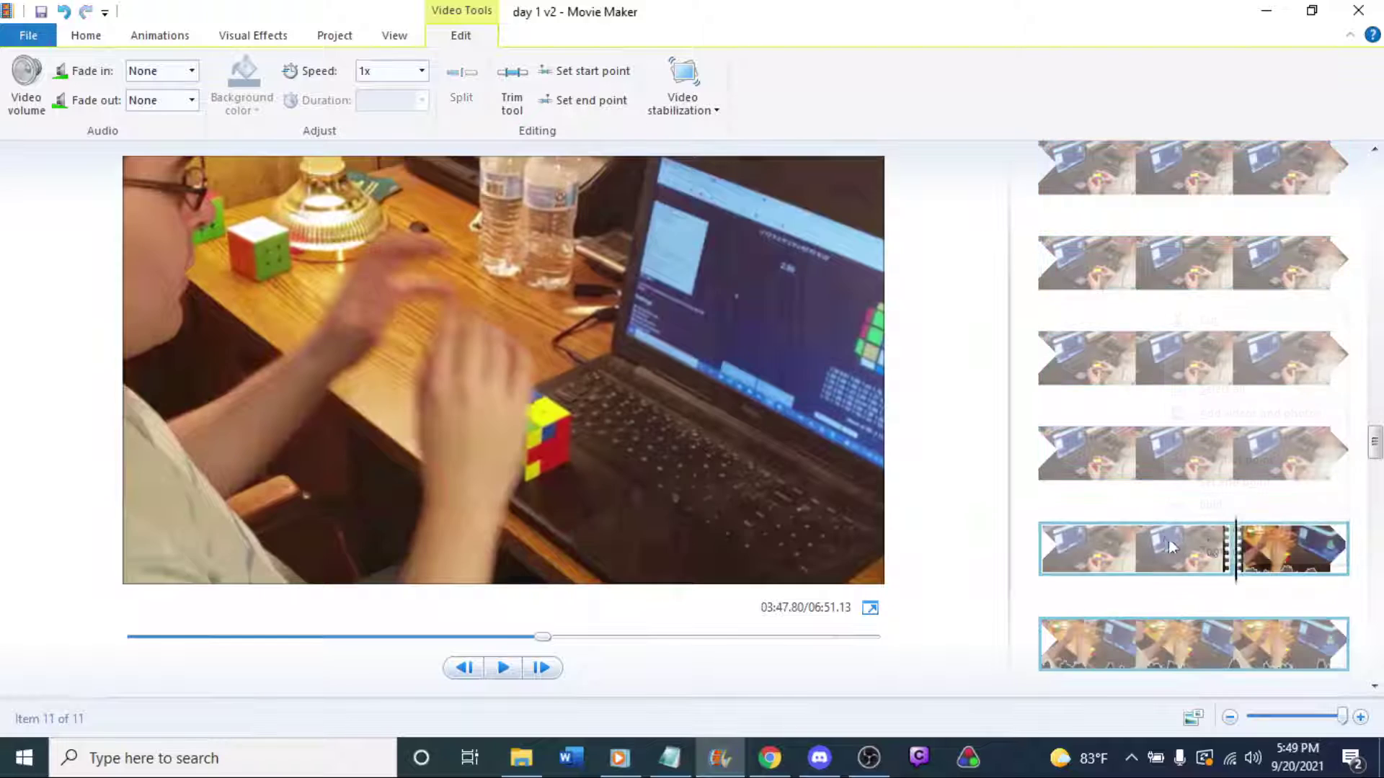
Play the start of the eleventh clip from the 03:47.80 split and check the running screen recording in OBS.
{"action": "mouse_move", "coordinate": [1228, 551]}
{"action": "key", "text": "space"}
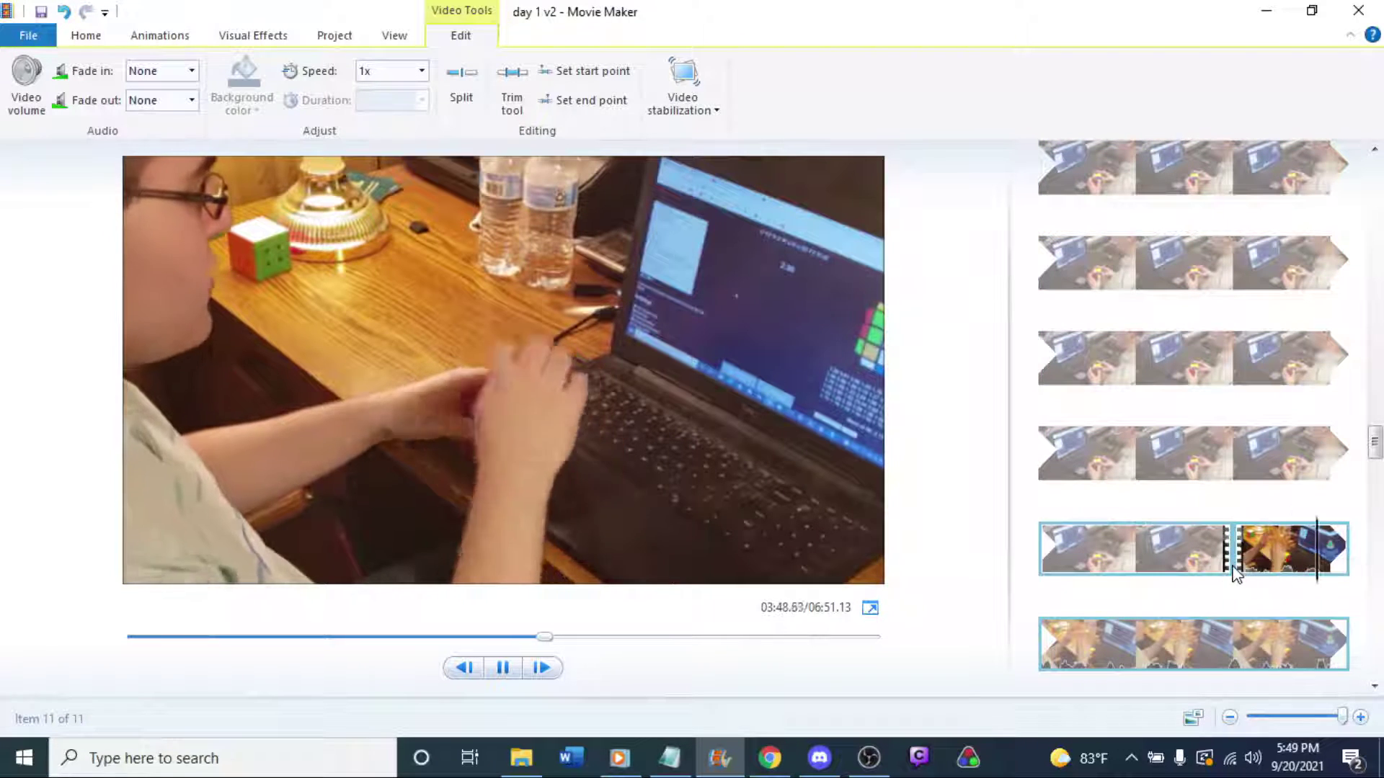
{"action": "key", "text": "space"}
{"action": "left_click", "coordinate": [869, 758]}
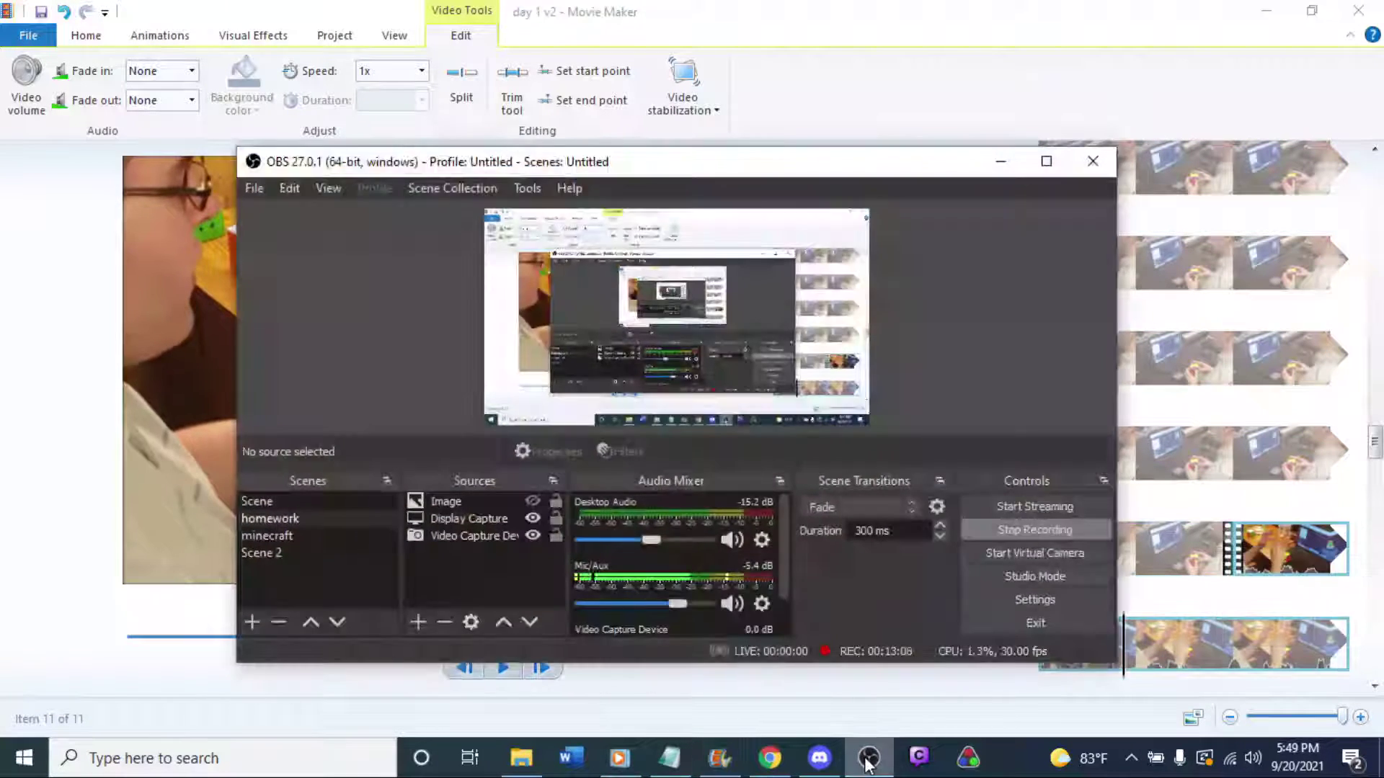
{"action": "left_click", "coordinate": [868, 759]}
Play the eleventh clip further and split it at 03:56.33, where the cube rests on the laptop.
{"action": "key", "text": "space"}
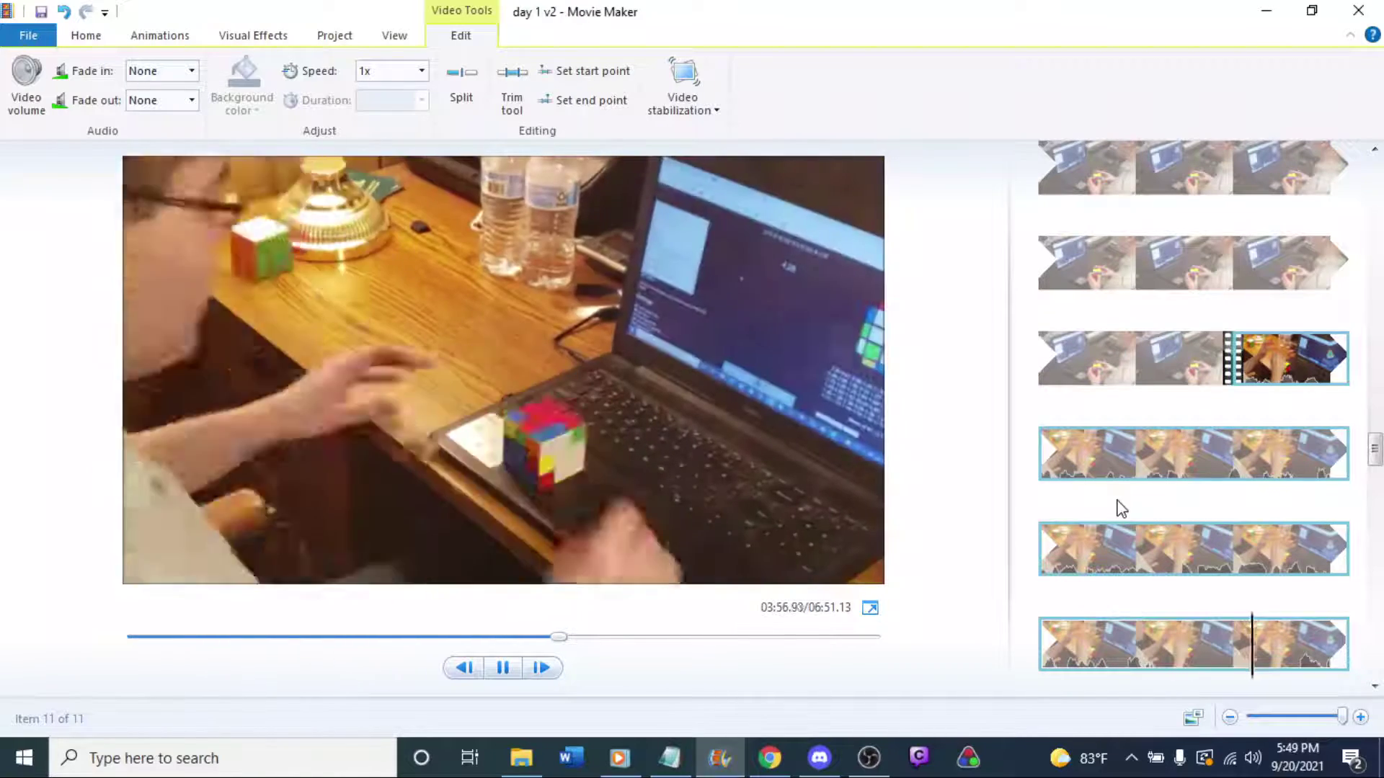
{"action": "key", "text": "space"}
{"action": "left_click_drag", "start_coordinate": [1146, 659], "coordinate": [1185, 641]}
{"action": "left_click", "coordinate": [1186, 641]}
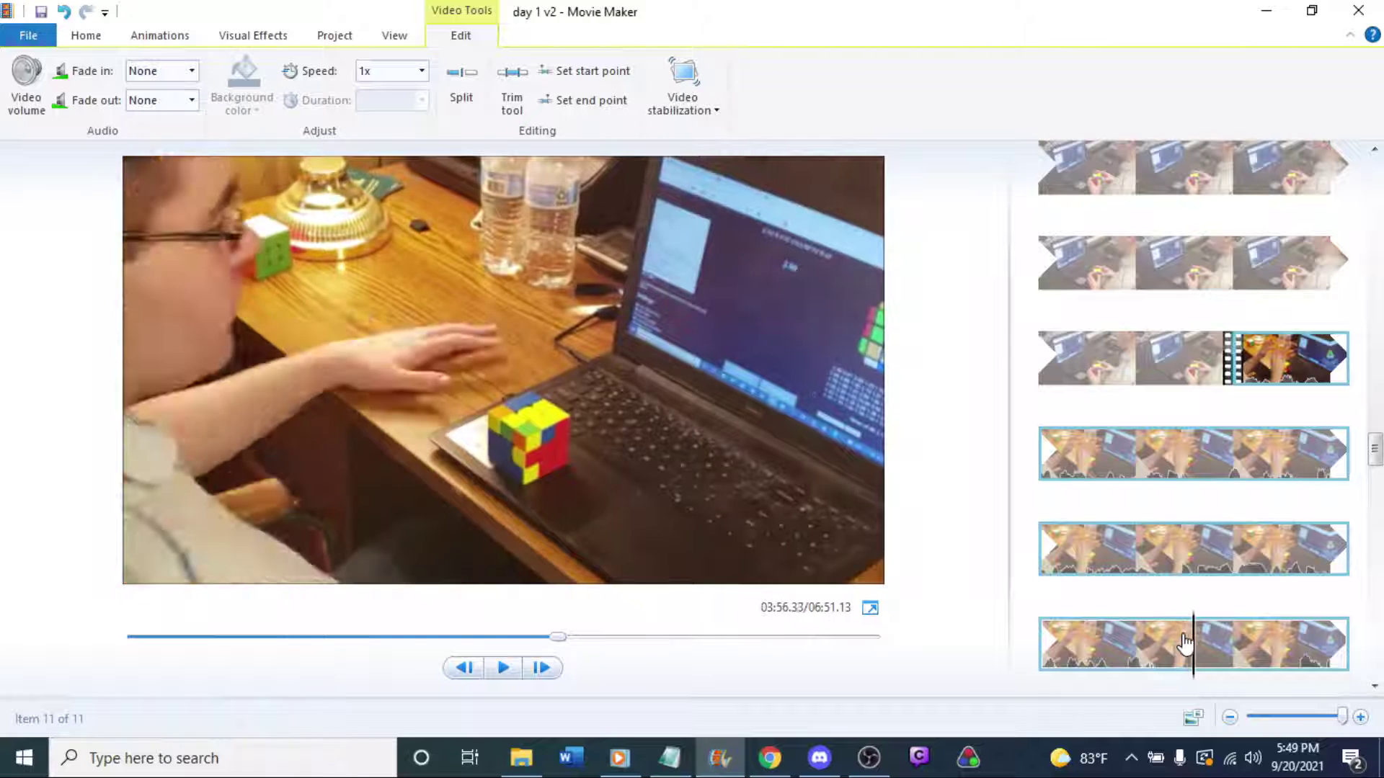
{"action": "key", "text": "Right"}
{"action": "key", "text": "Left"}
{"action": "key", "text": "Right"}
{"action": "right_click", "coordinate": [1194, 649]}
{"action": "left_click", "coordinate": [1230, 582]}
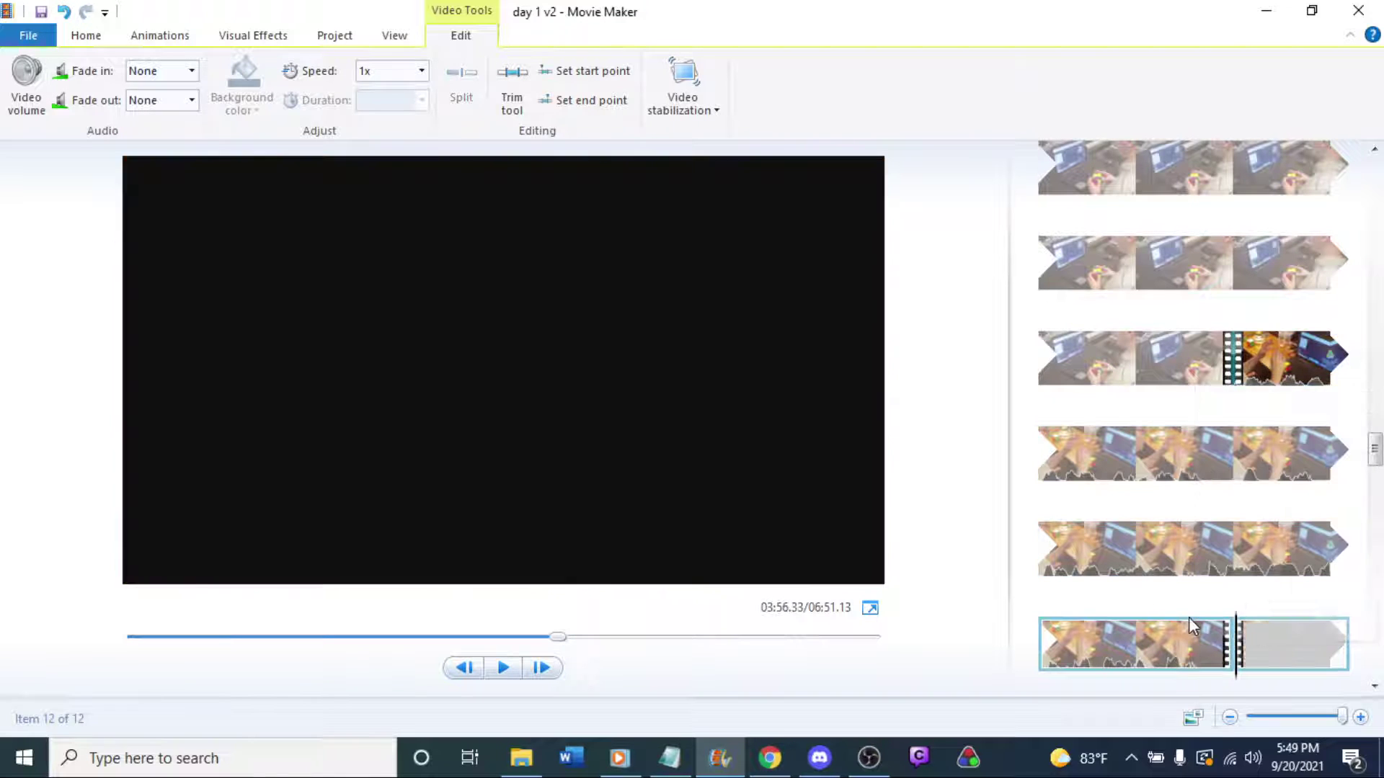
Replay the beginning of the twelfth clip and split it at 03:57.40, with the hand away from the cube.
{"action": "key", "text": "space"}
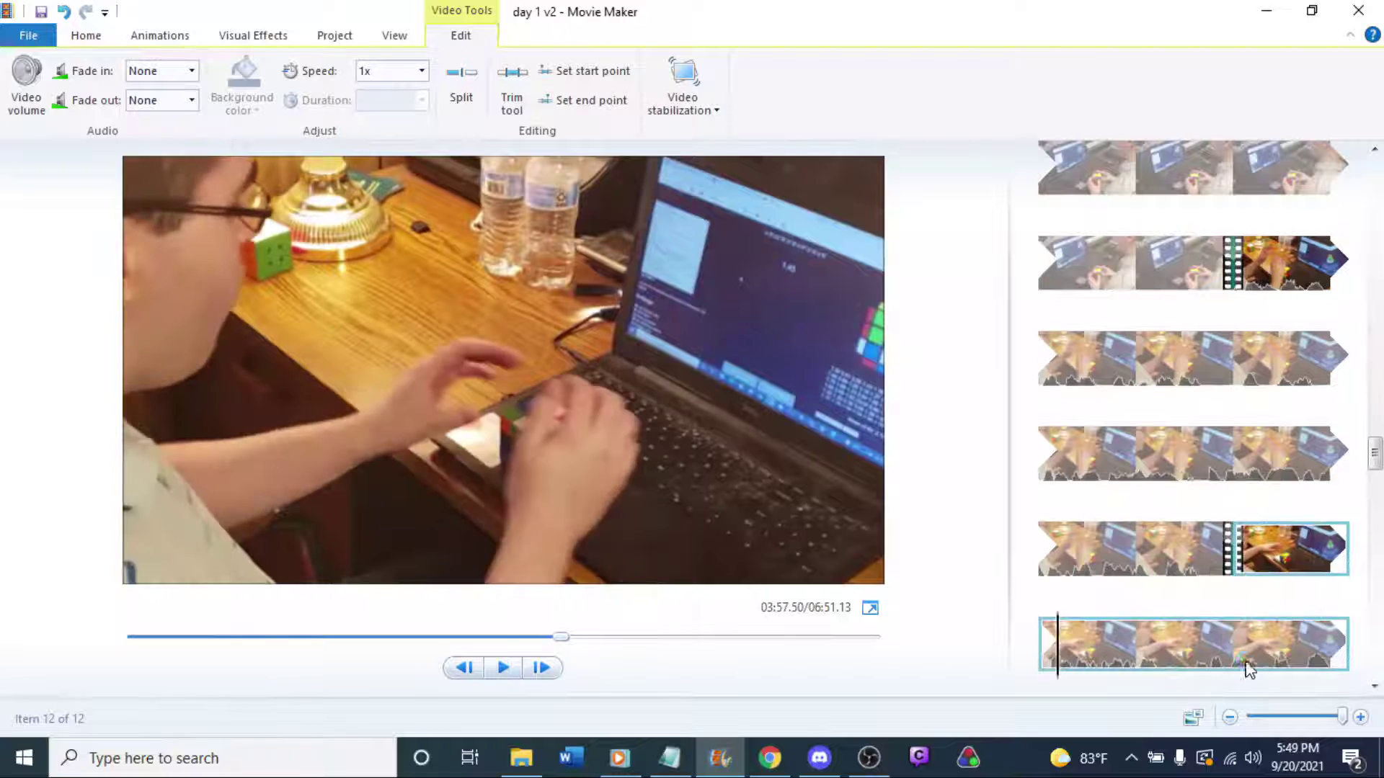
{"action": "left_click", "coordinate": [1241, 551]}
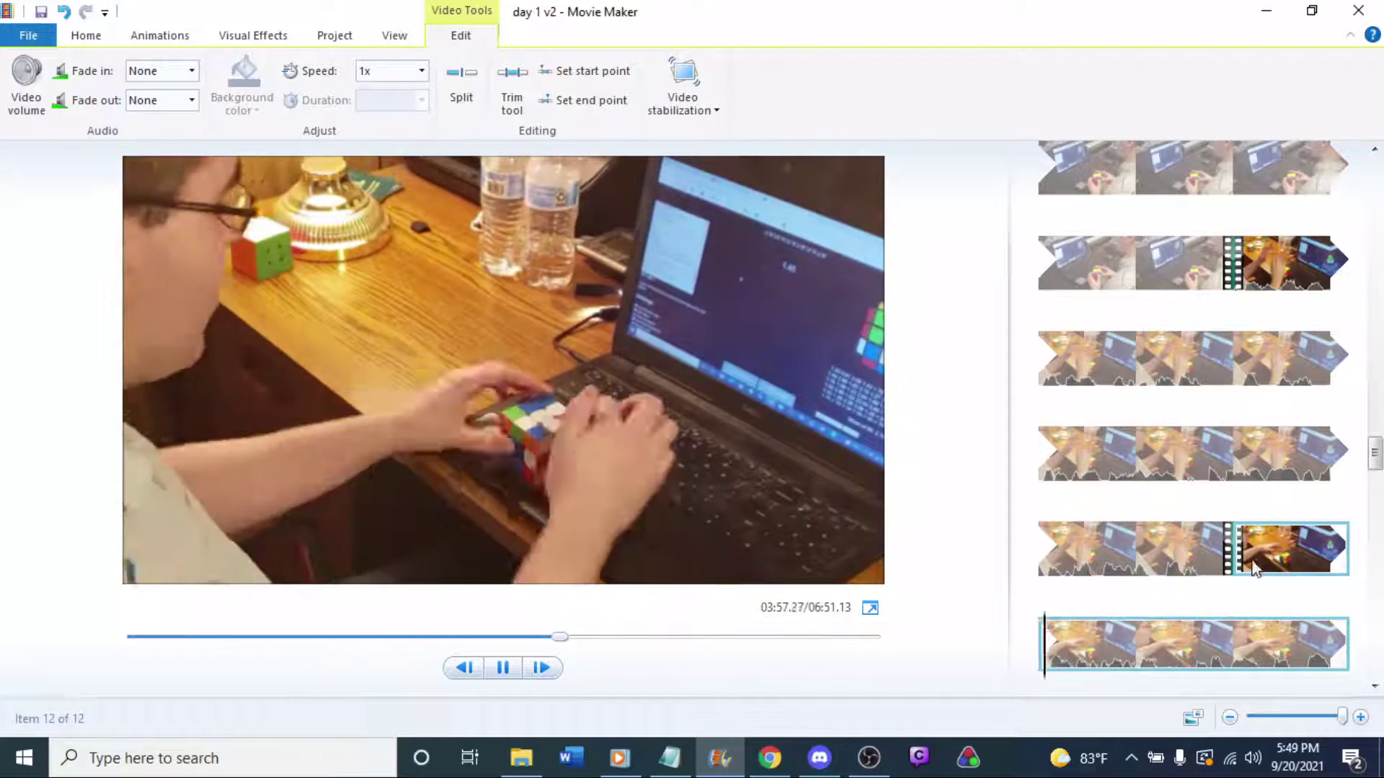
{"action": "left_click", "coordinate": [1059, 659]}
{"action": "key", "text": "space"}
{"action": "left_click", "coordinate": [1060, 659]}
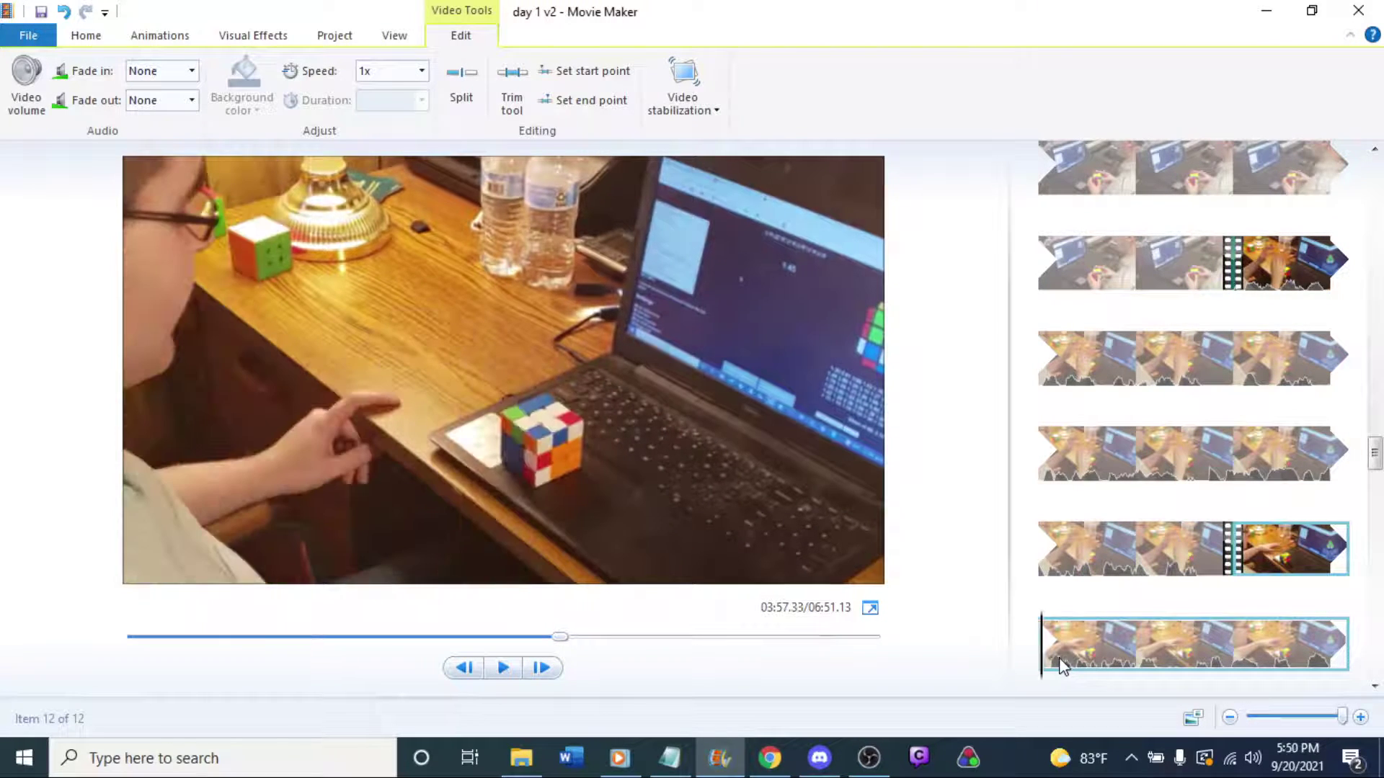
{"action": "key", "text": "l"}
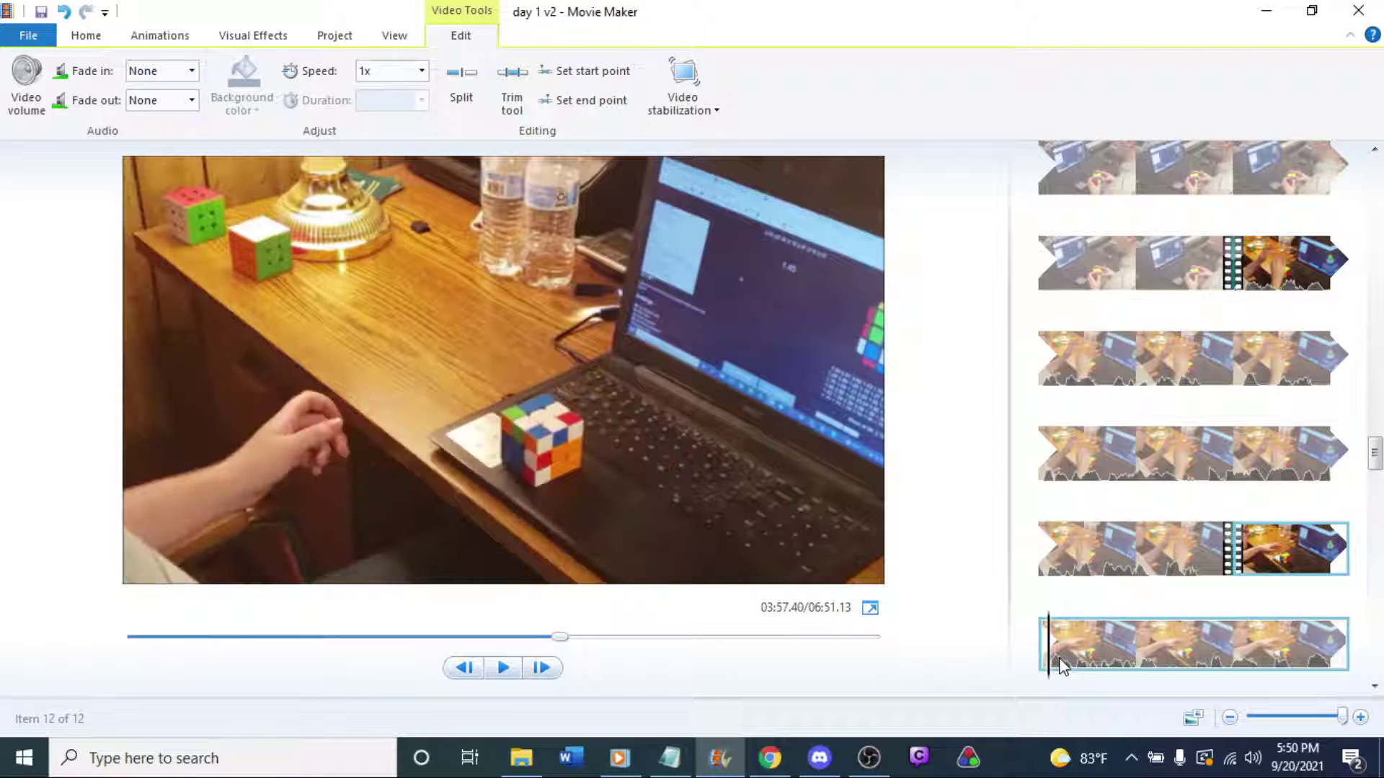
{"action": "right_click", "coordinate": [1051, 657]}
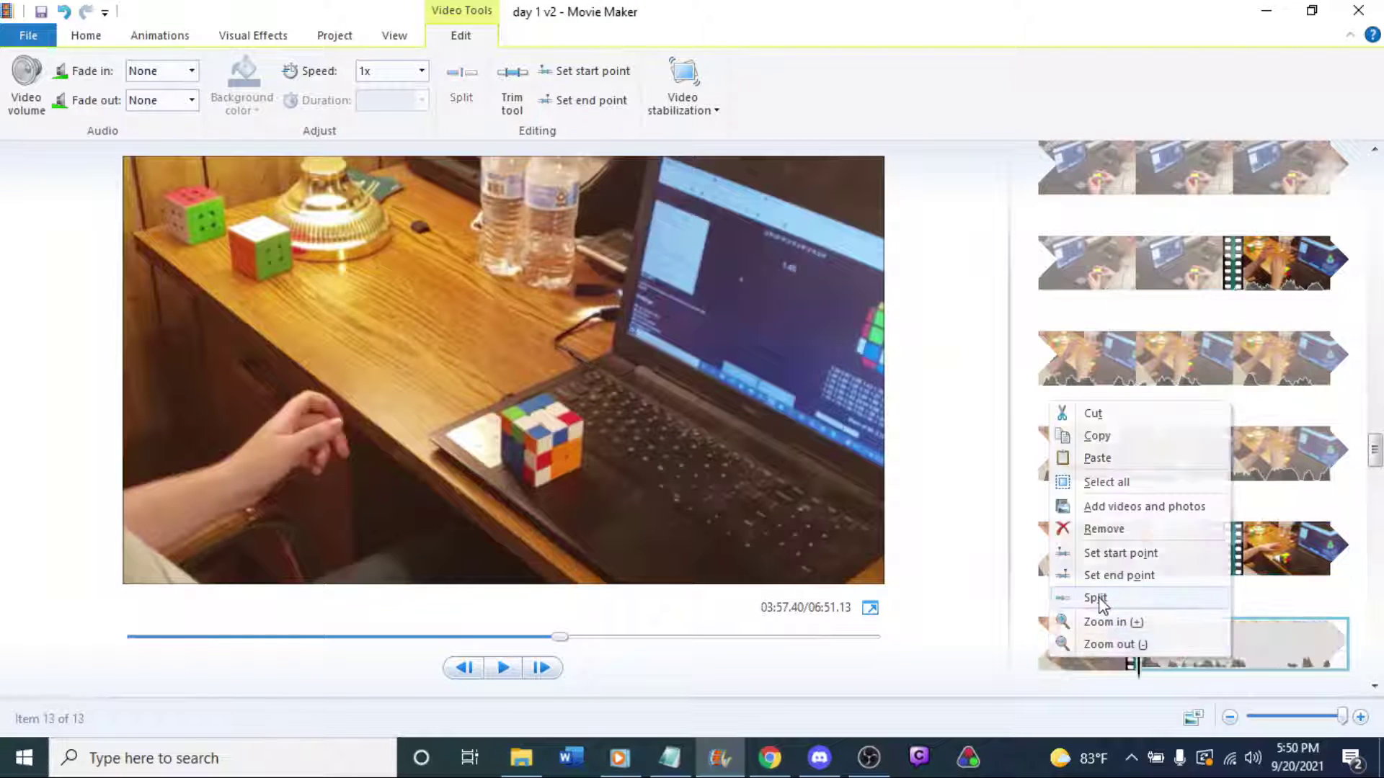
{"action": "left_click", "coordinate": [1094, 597]}
Play the thirteenth clip from the 03:57.40 split and split it at 04:18.90, once the person has left the frame.
{"action": "key", "text": "space"}
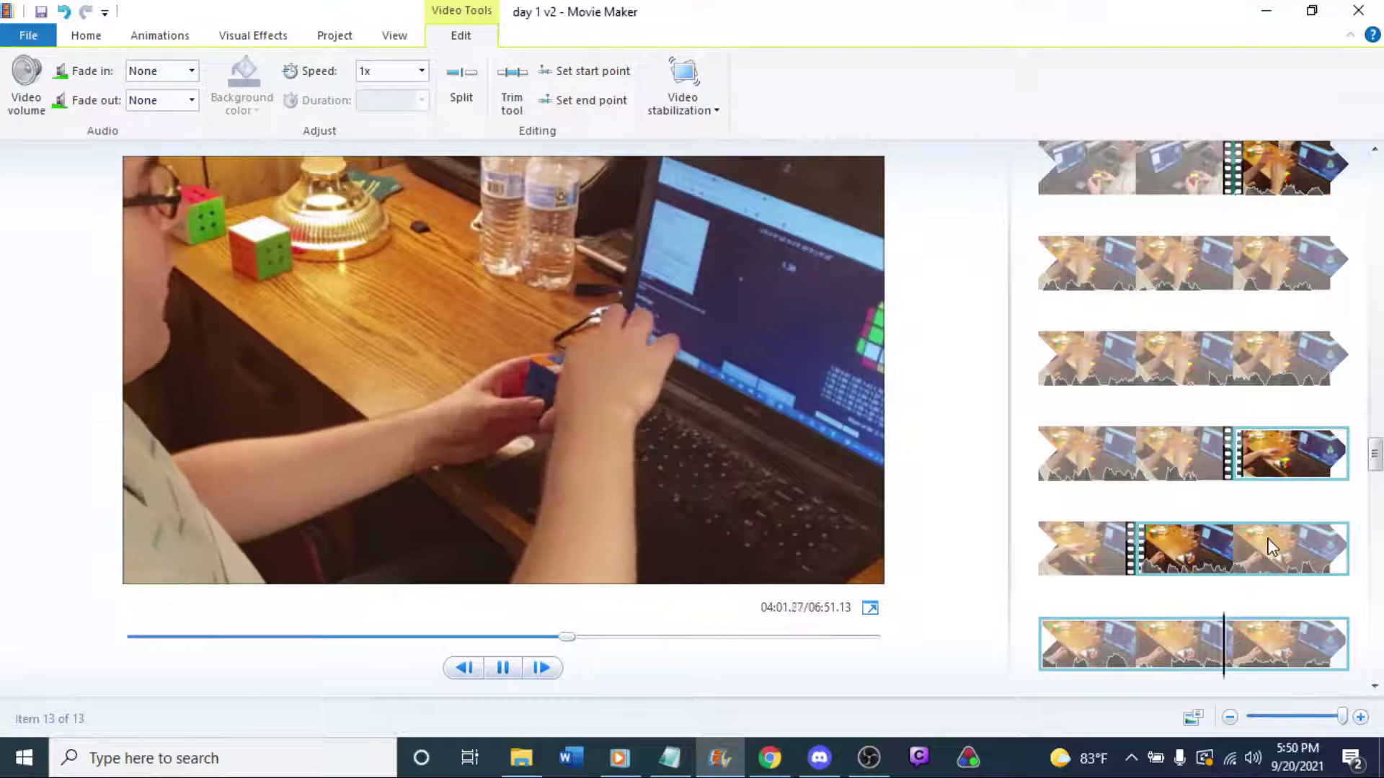
{"action": "key", "text": "space"}
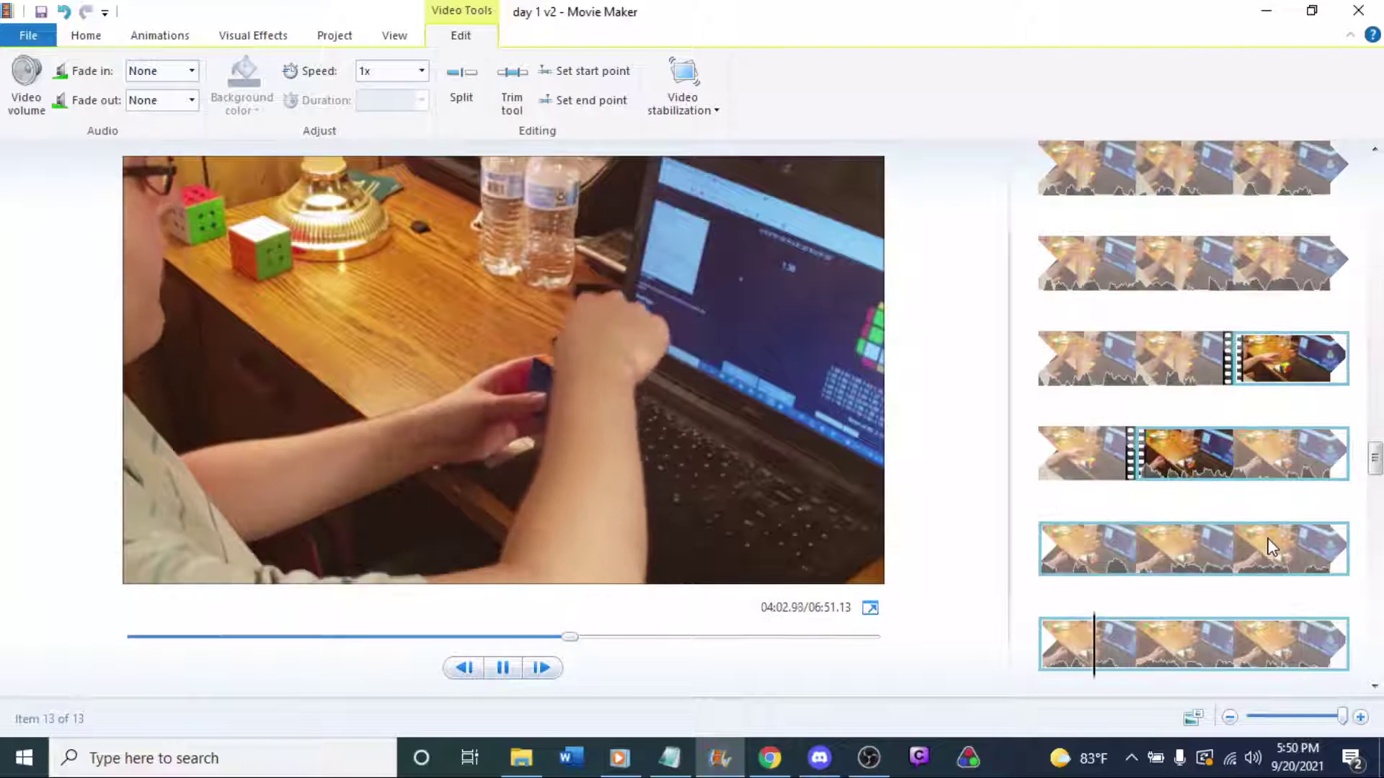
{"action": "mouse_move", "coordinate": [1211, 537]}
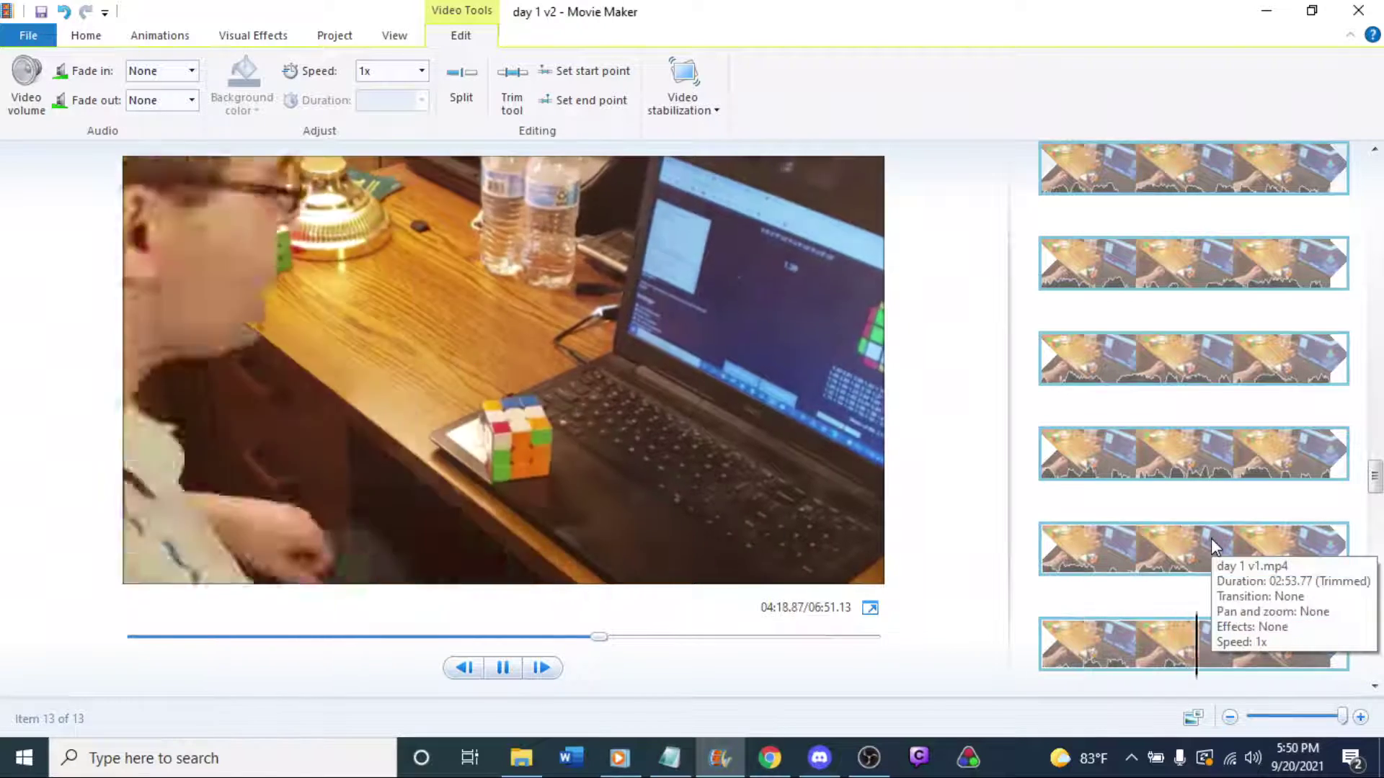
{"action": "left_click", "coordinate": [1191, 652]}
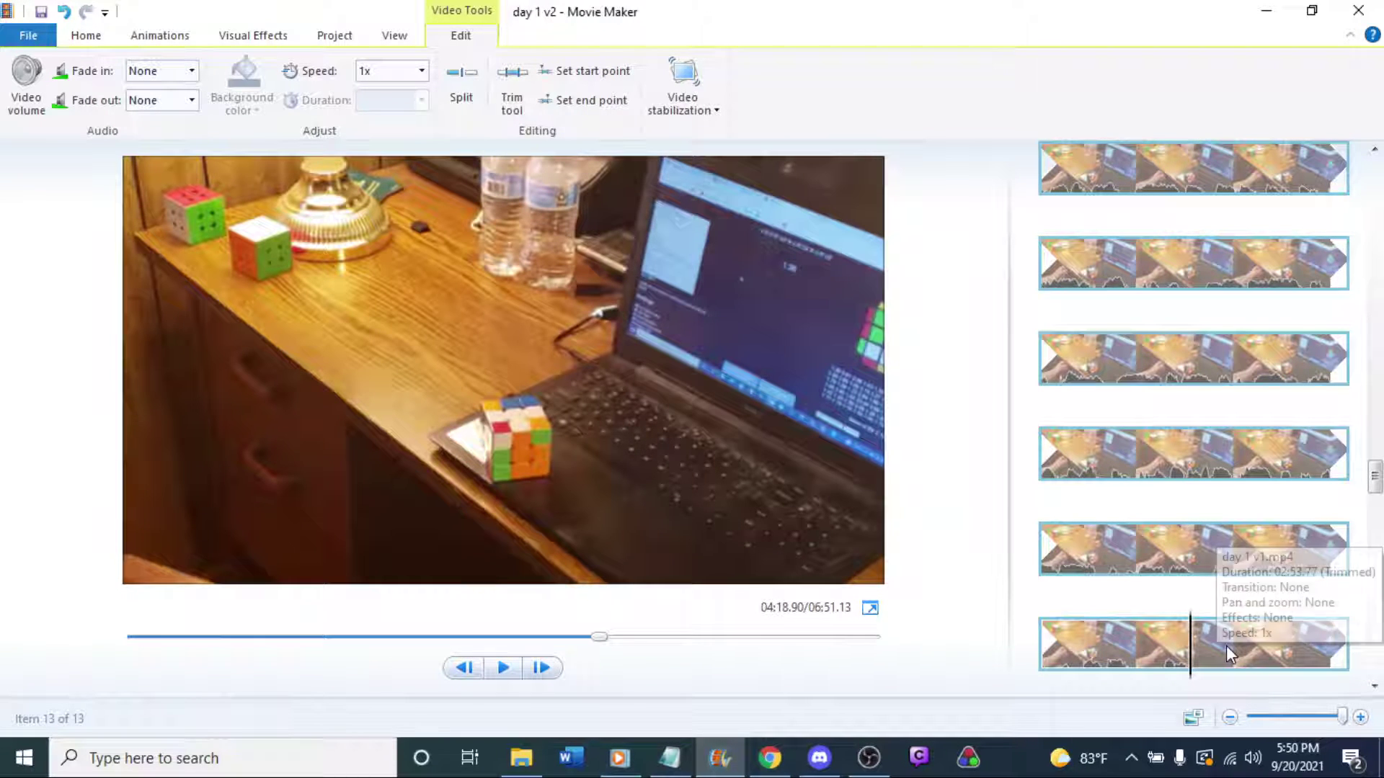
{"action": "right_click", "coordinate": [1196, 654]}
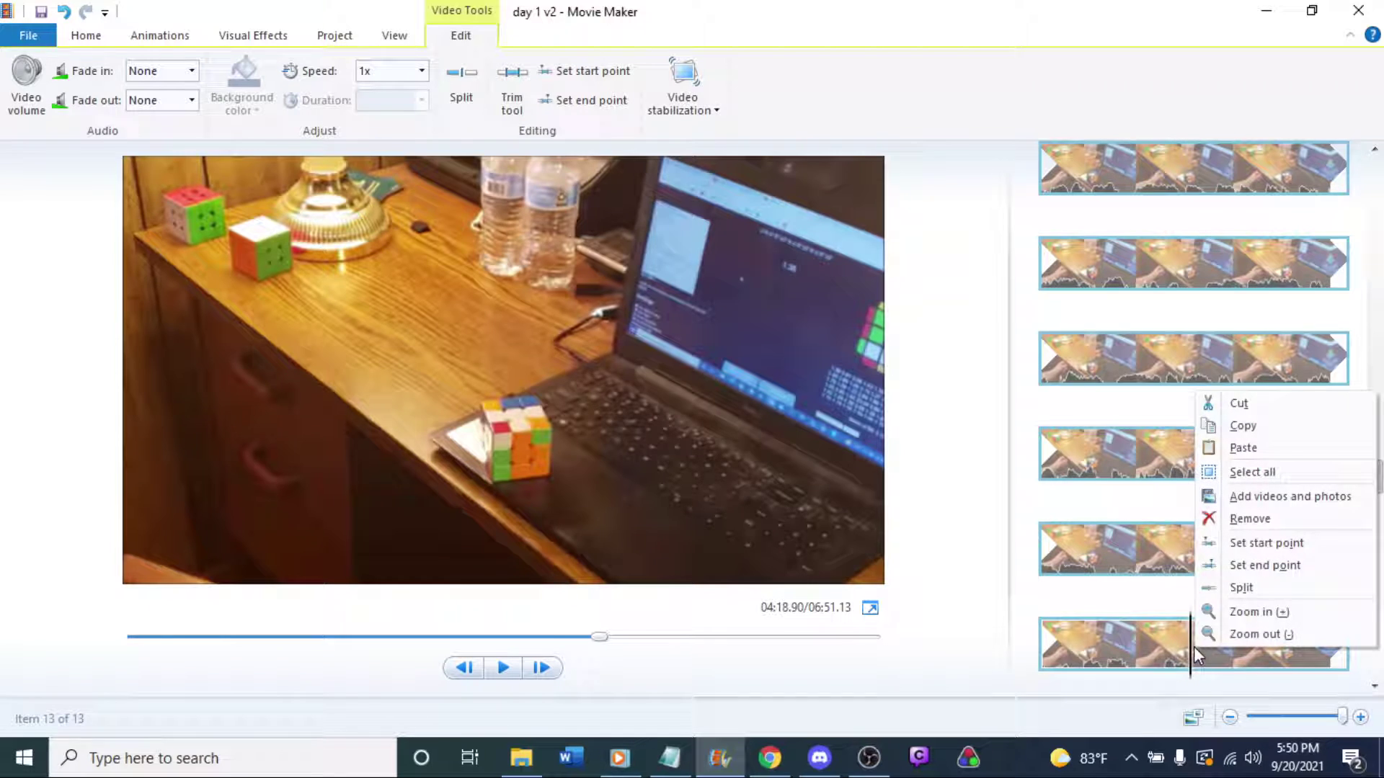
{"action": "left_click", "coordinate": [1236, 586]}
Play the fourteenth clip from the 04:18.90 split and split it at 04:37.67, while the cube is held in both hands.
{"action": "key", "text": "space"}
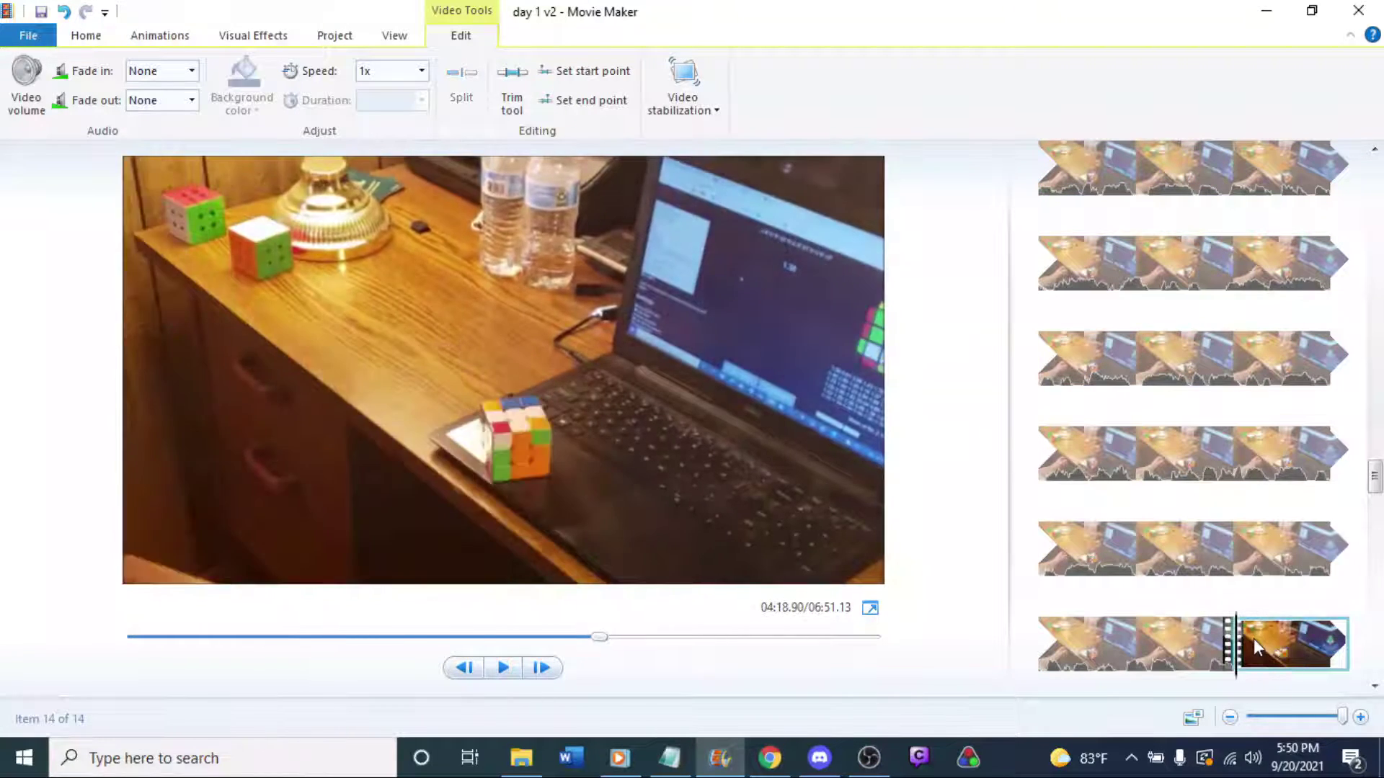
{"action": "key", "text": "ctrl+a"}
{"action": "left_click", "coordinate": [1243, 646]}
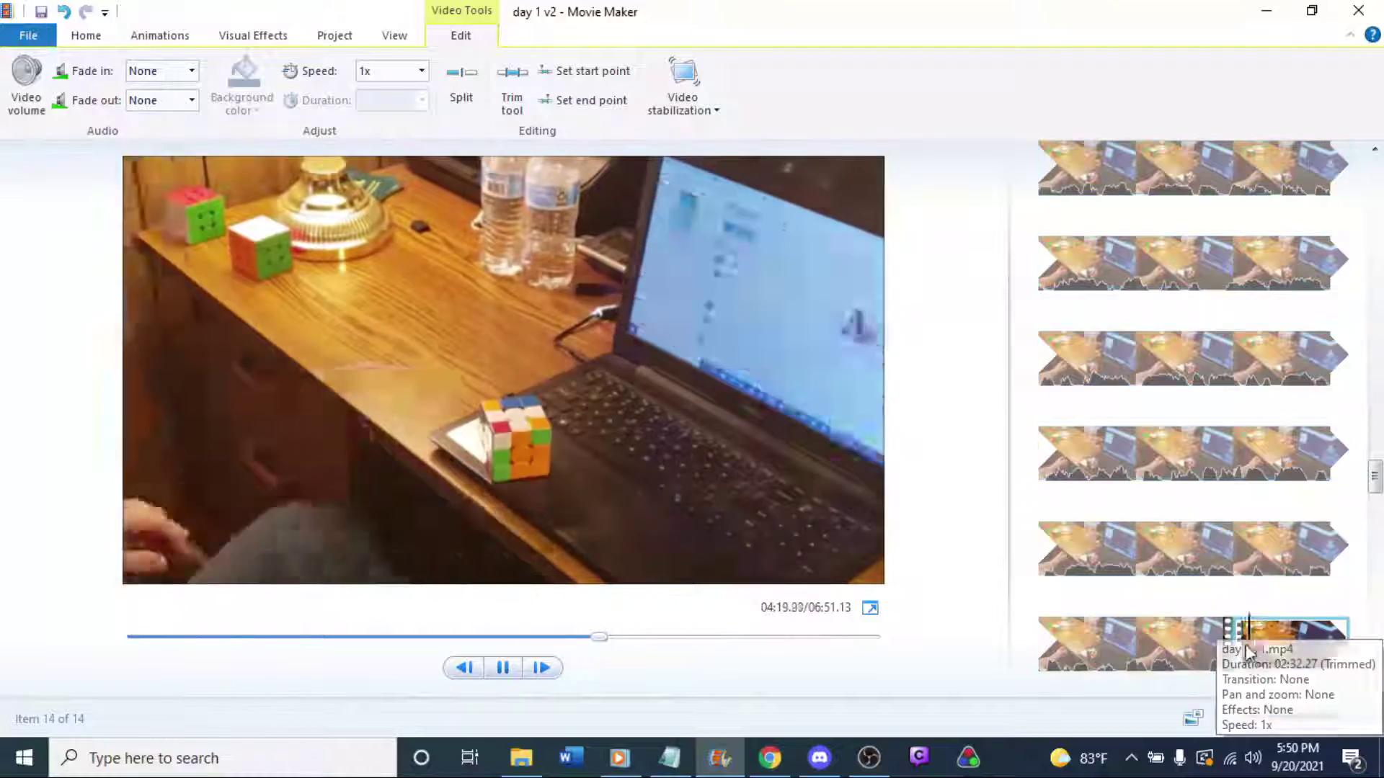
{"action": "key", "text": "space"}
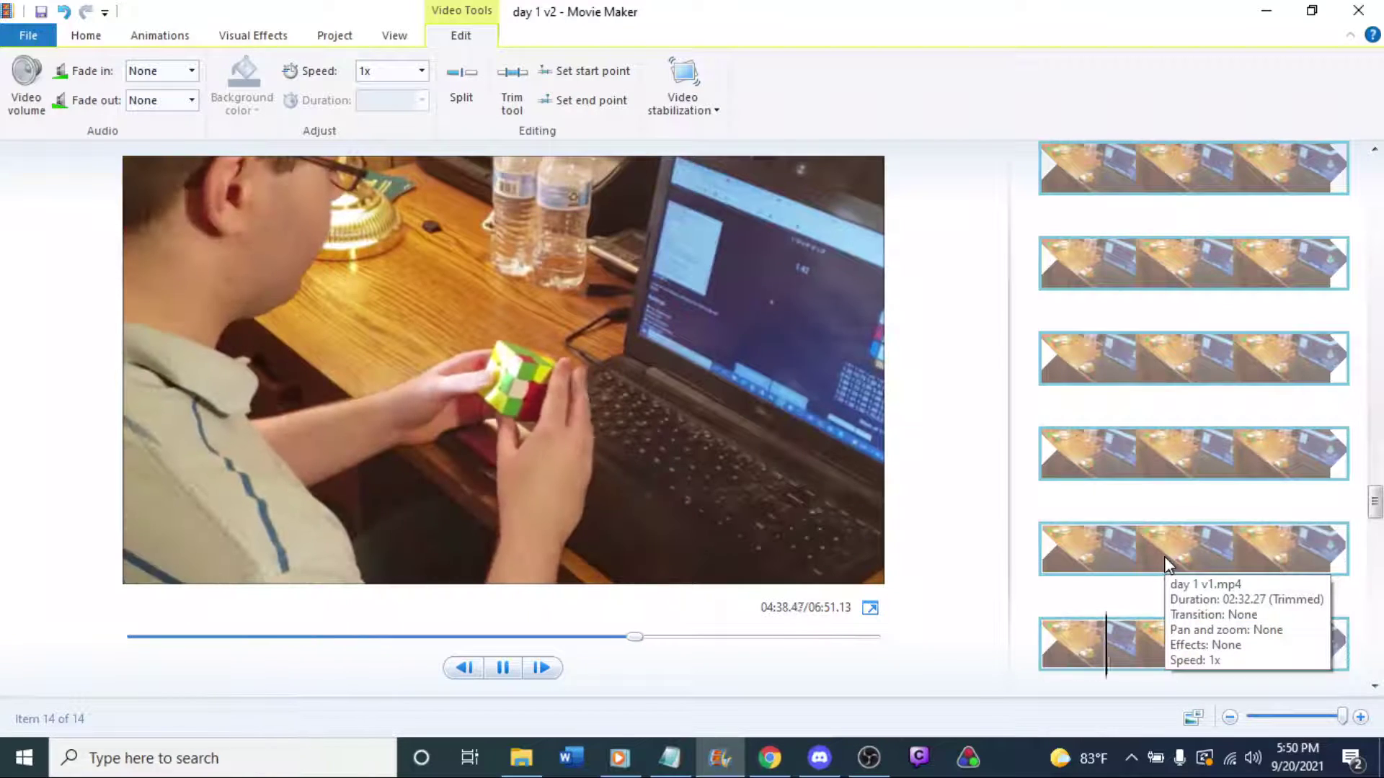
{"action": "left_click", "coordinate": [1243, 552]}
{"action": "key", "text": "space"}
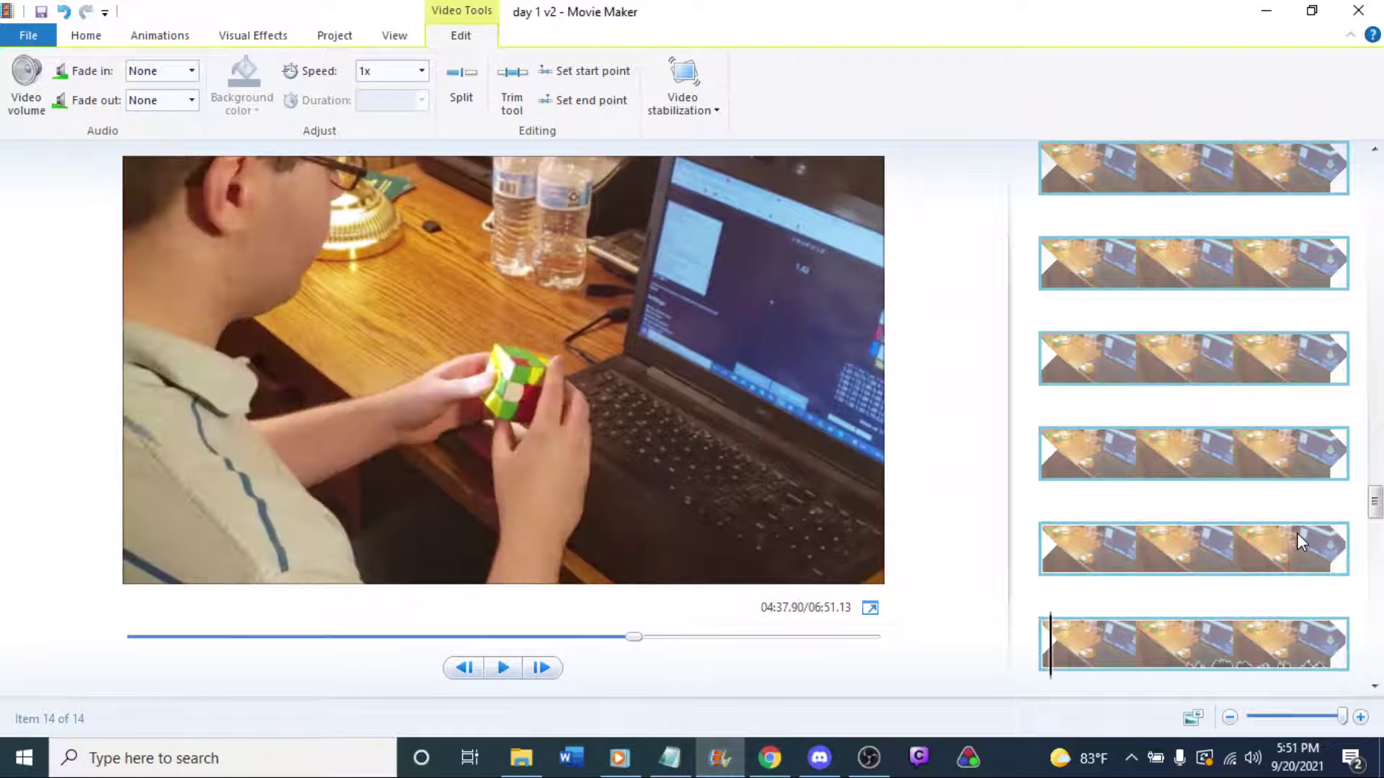
{"action": "left_click", "coordinate": [1321, 559]}
{"action": "key", "text": "space"}
{"action": "key", "text": "space"}
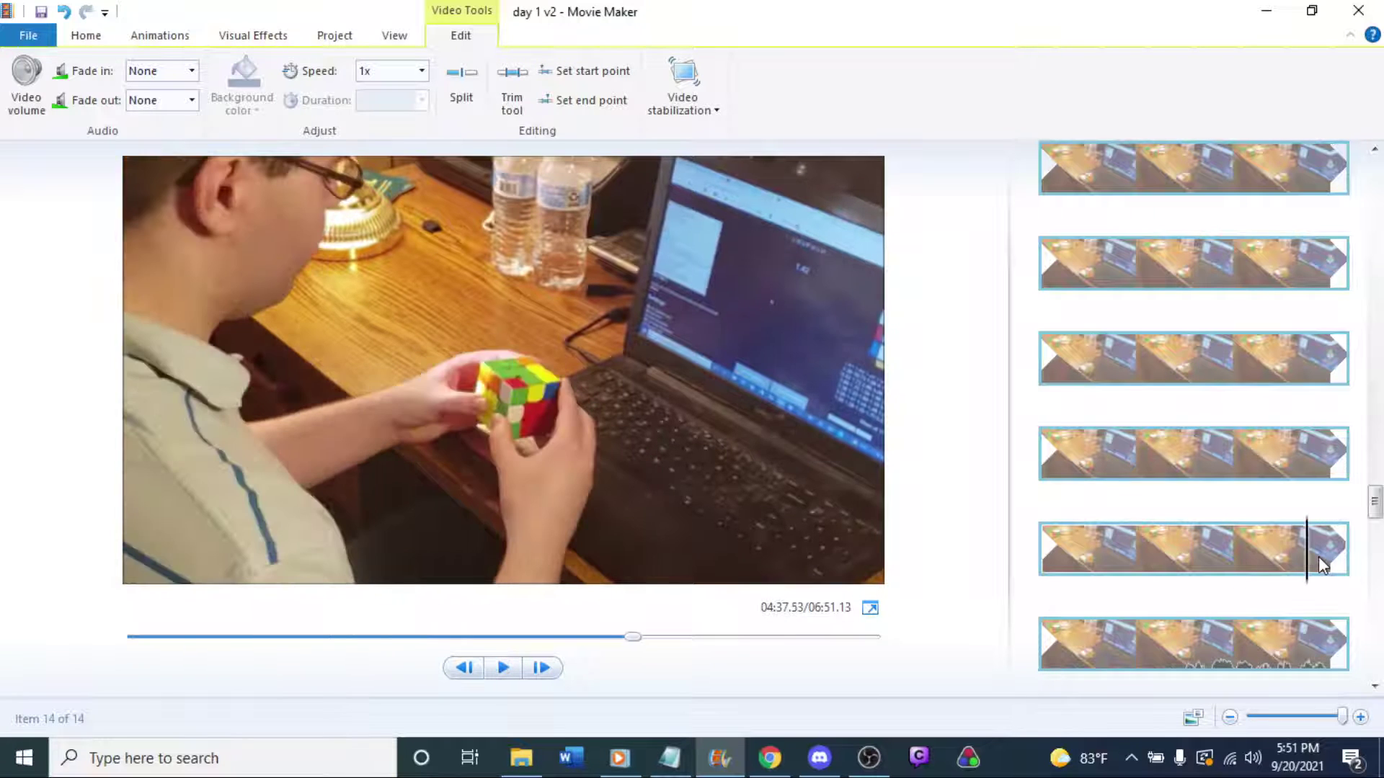
{"action": "key", "text": "l"}
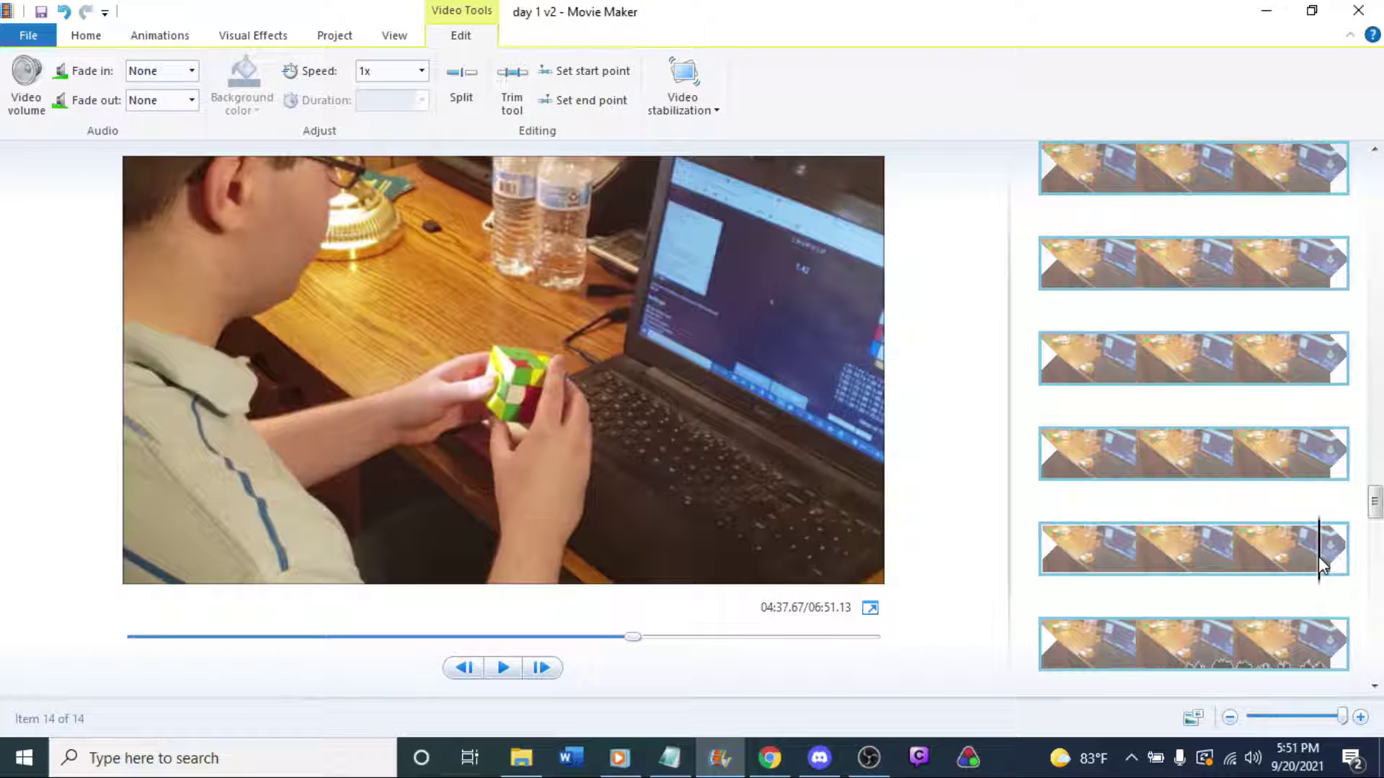
{"action": "right_click", "coordinate": [1317, 556]}
{"action": "left_click", "coordinate": [1179, 498]}
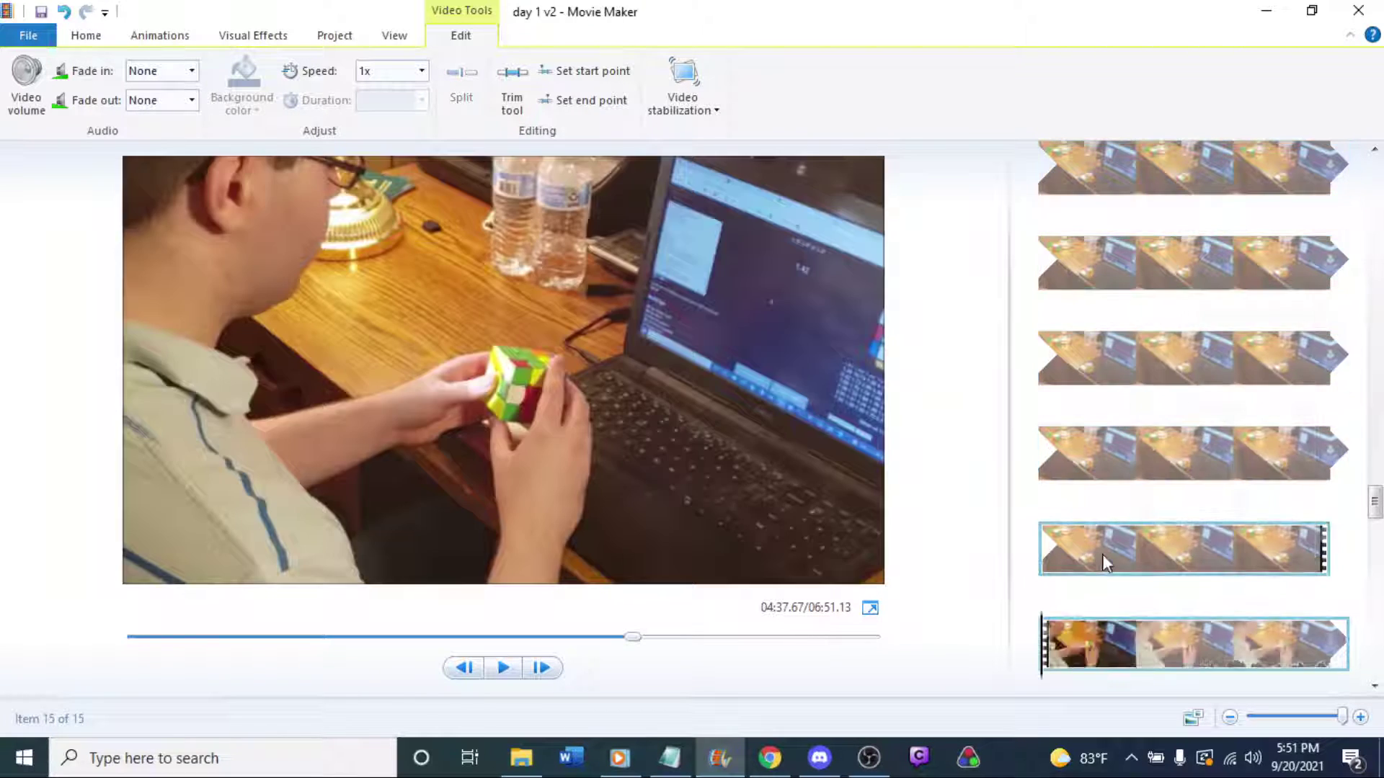
Play the fifteenth clip from the 04:37.67 split and split it at 05:50.83, once the hand has left the cube.
{"action": "key", "text": "space"}
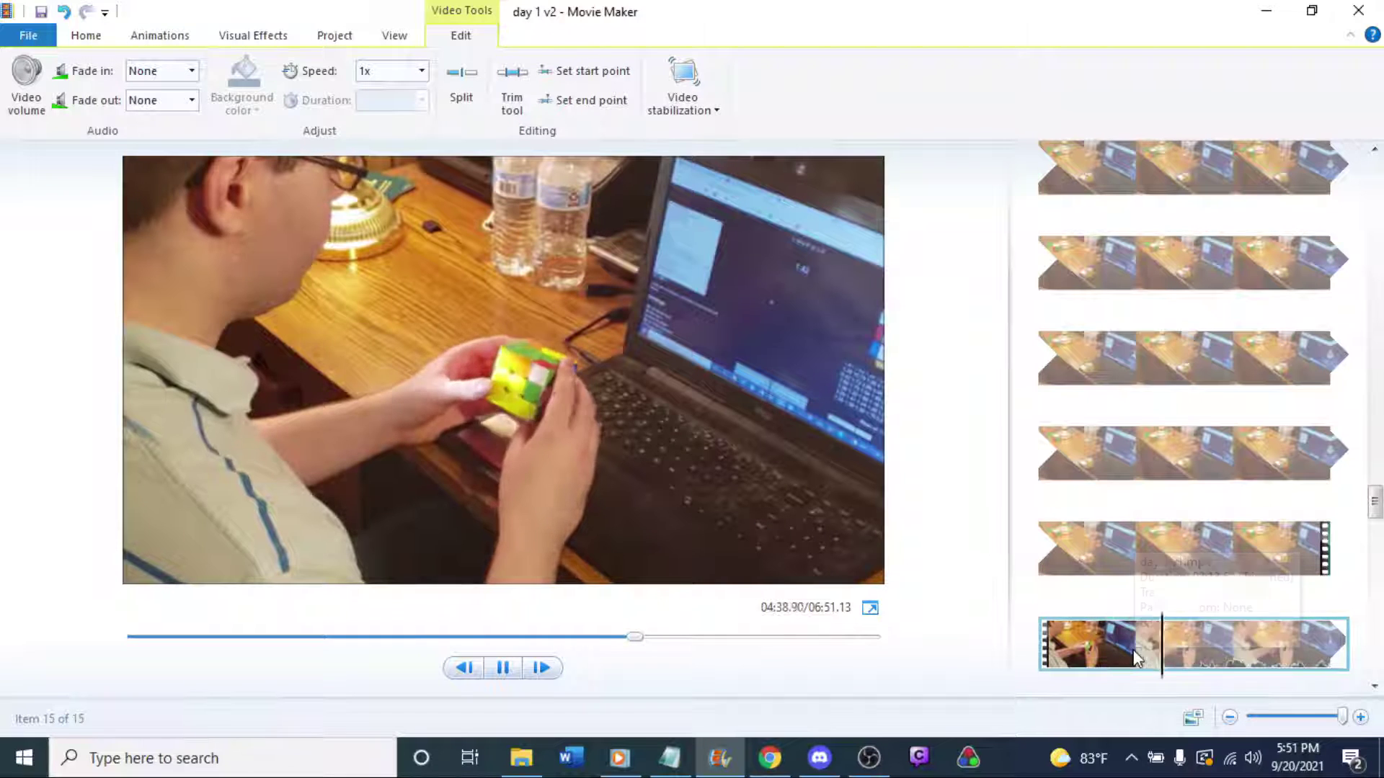
{"action": "scroll", "coordinate": [1188, 568], "scroll_direction": "down", "scroll_amount": 1}
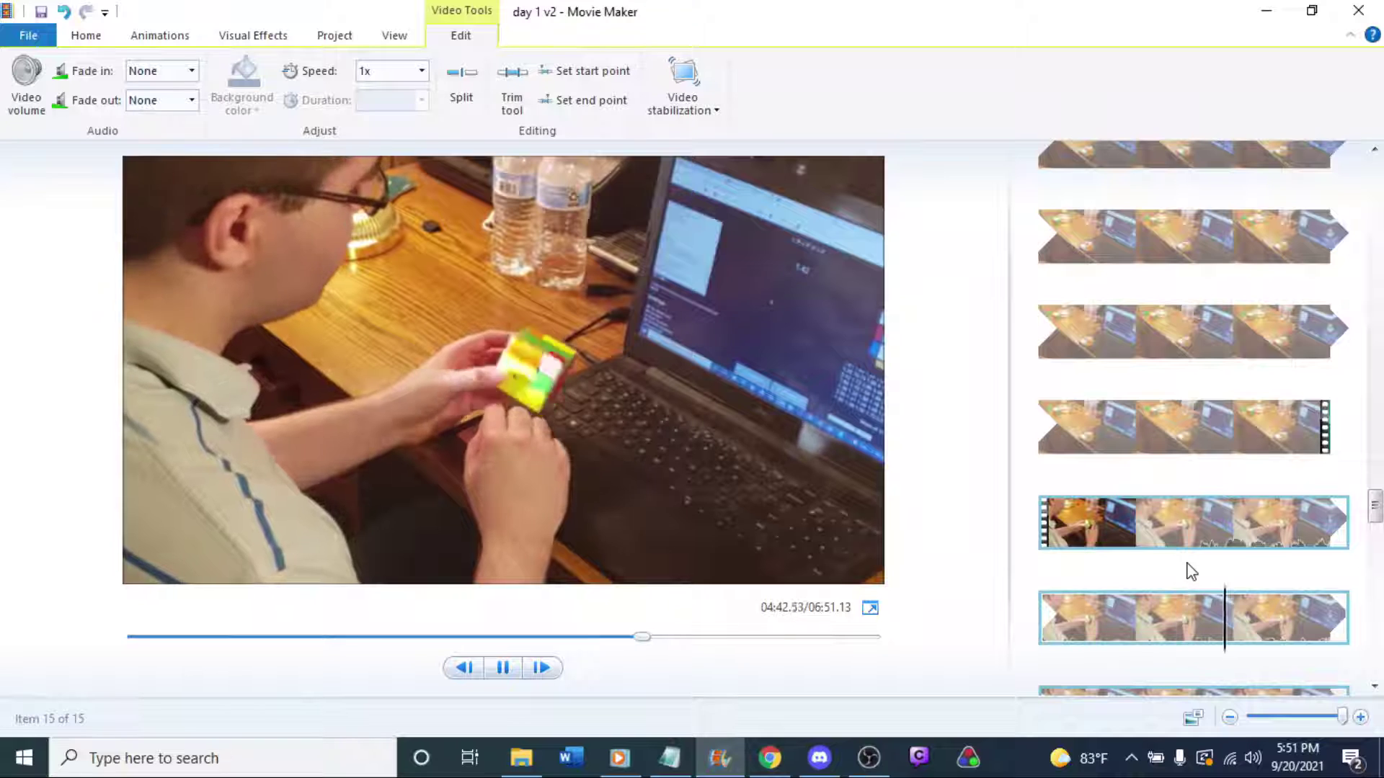
{"action": "scroll", "coordinate": [1147, 575], "scroll_direction": "down", "scroll_amount": 1}
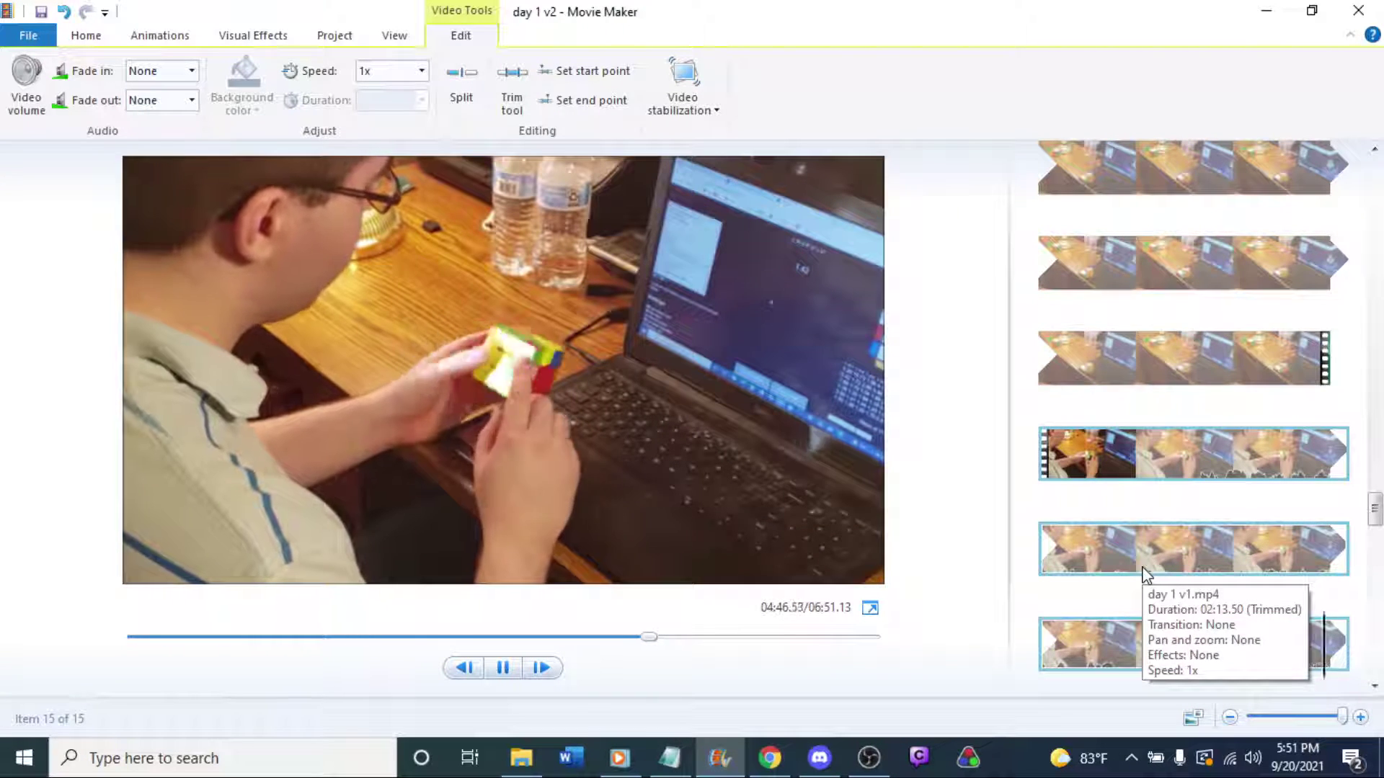
{"action": "scroll", "coordinate": [1148, 574], "scroll_direction": "down", "scroll_amount": 1}
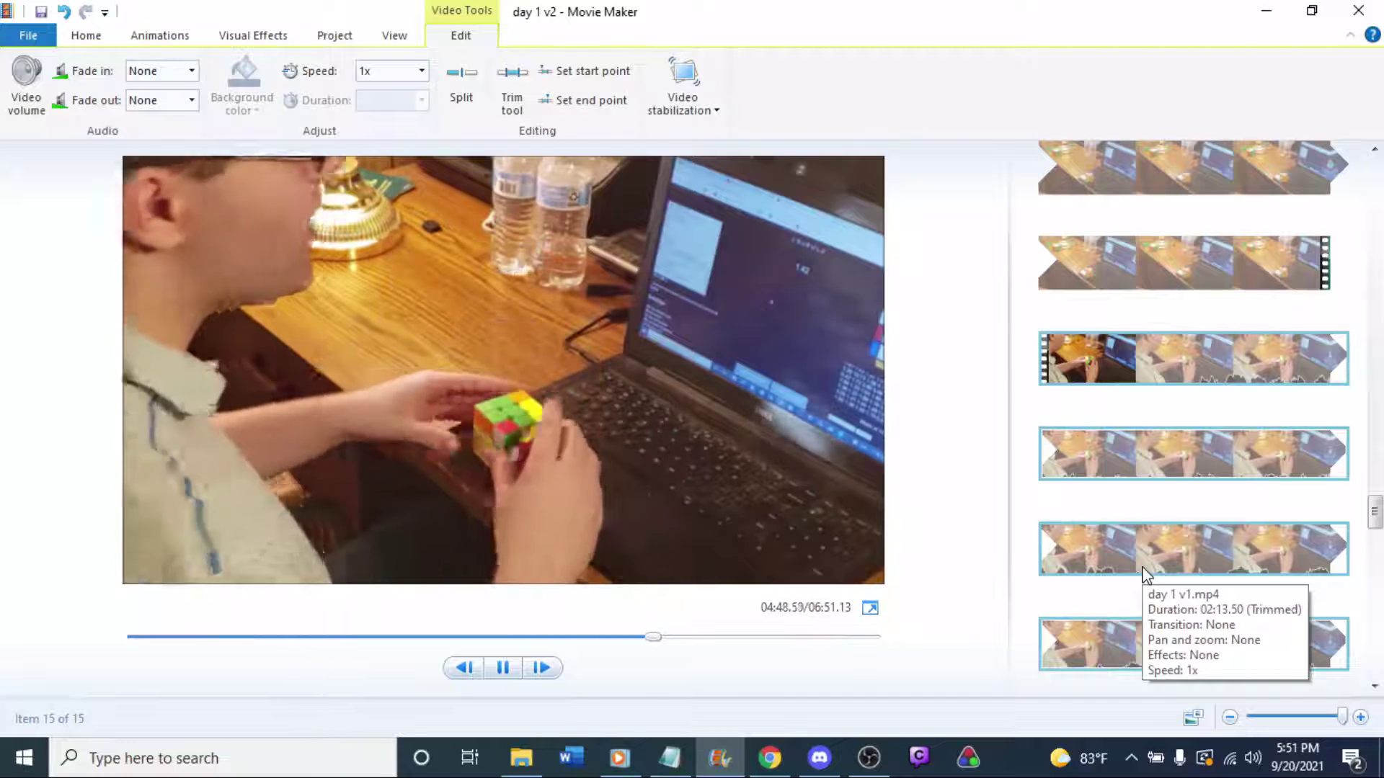
{"action": "scroll", "coordinate": [1146, 575], "scroll_direction": "down", "scroll_amount": 1}
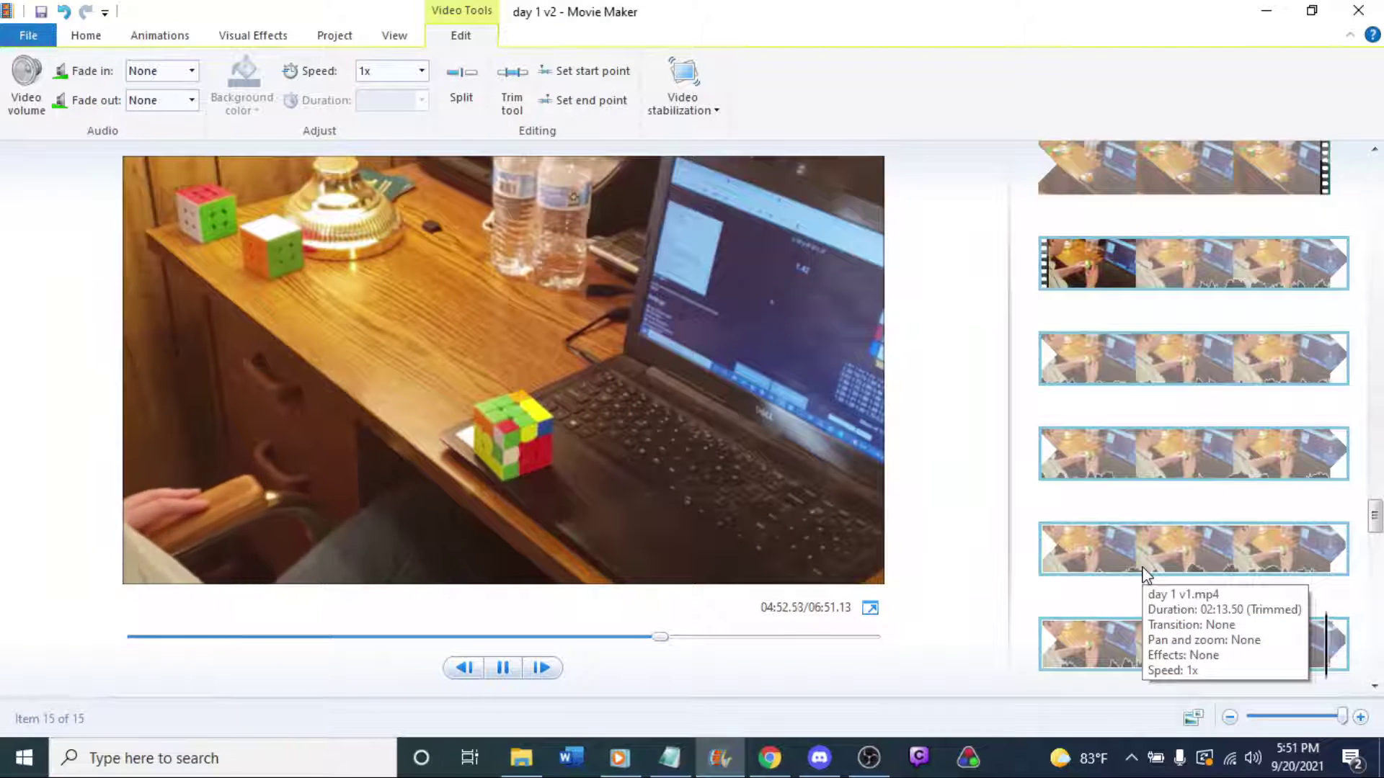
{"action": "scroll", "coordinate": [1146, 575], "scroll_direction": "down", "scroll_amount": 1}
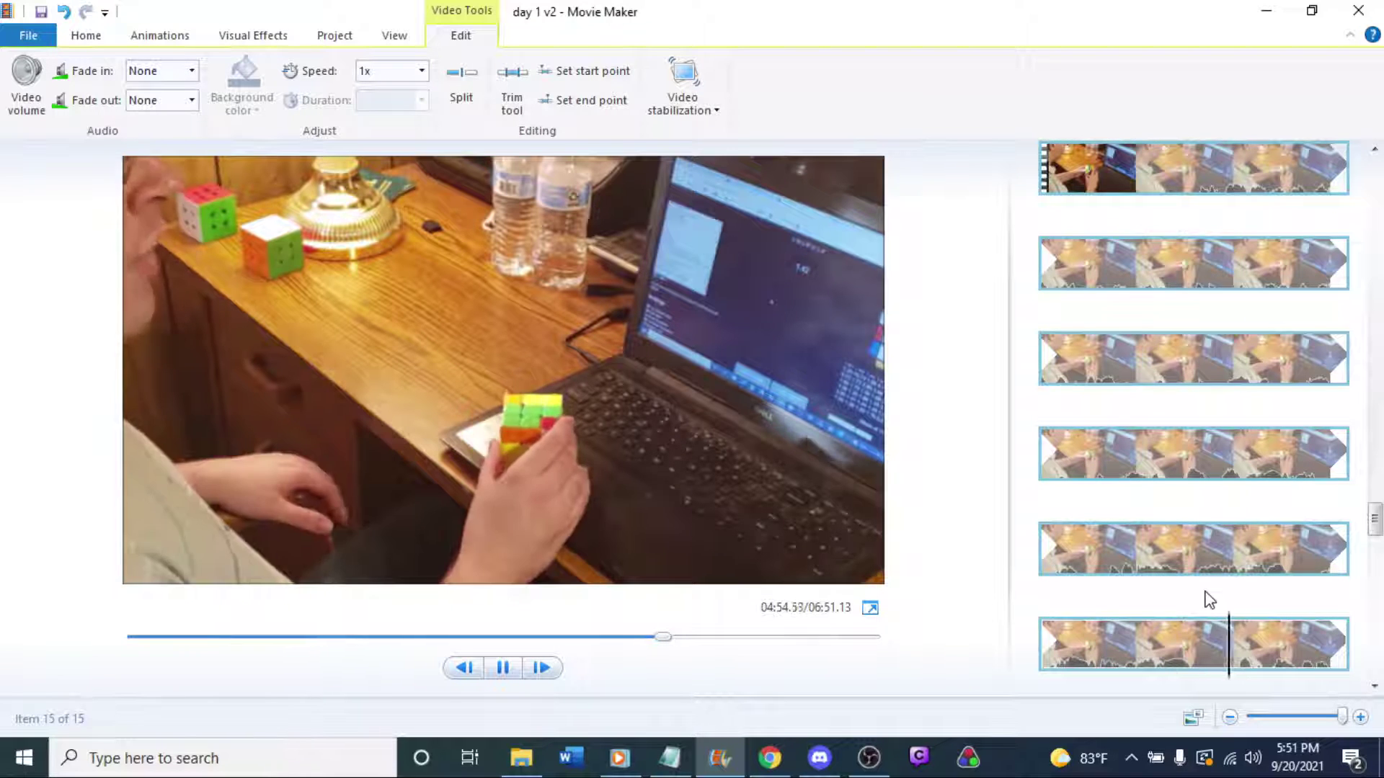
{"action": "scroll", "coordinate": [1200, 587], "scroll_direction": "down", "scroll_amount": 1}
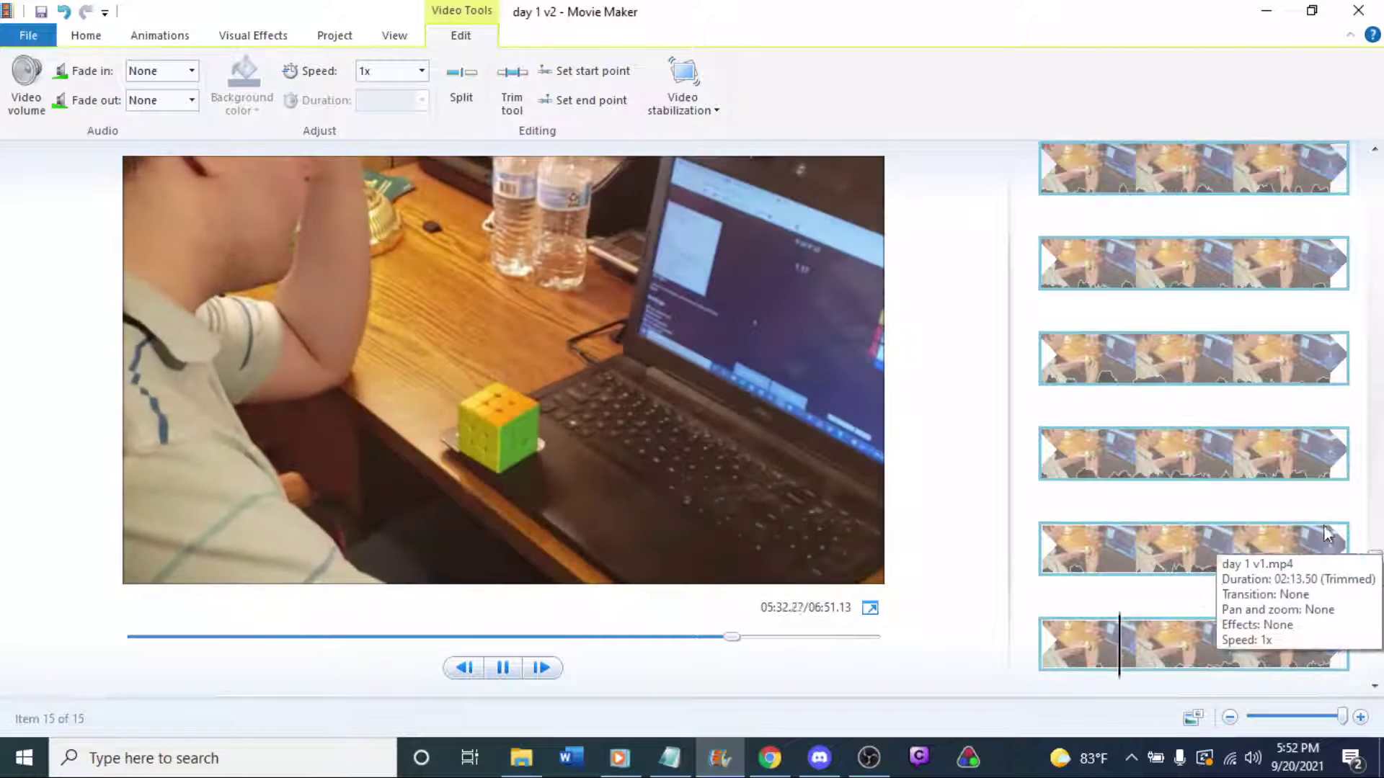
{"action": "scroll", "coordinate": [1323, 525], "scroll_direction": "down", "scroll_amount": 3}
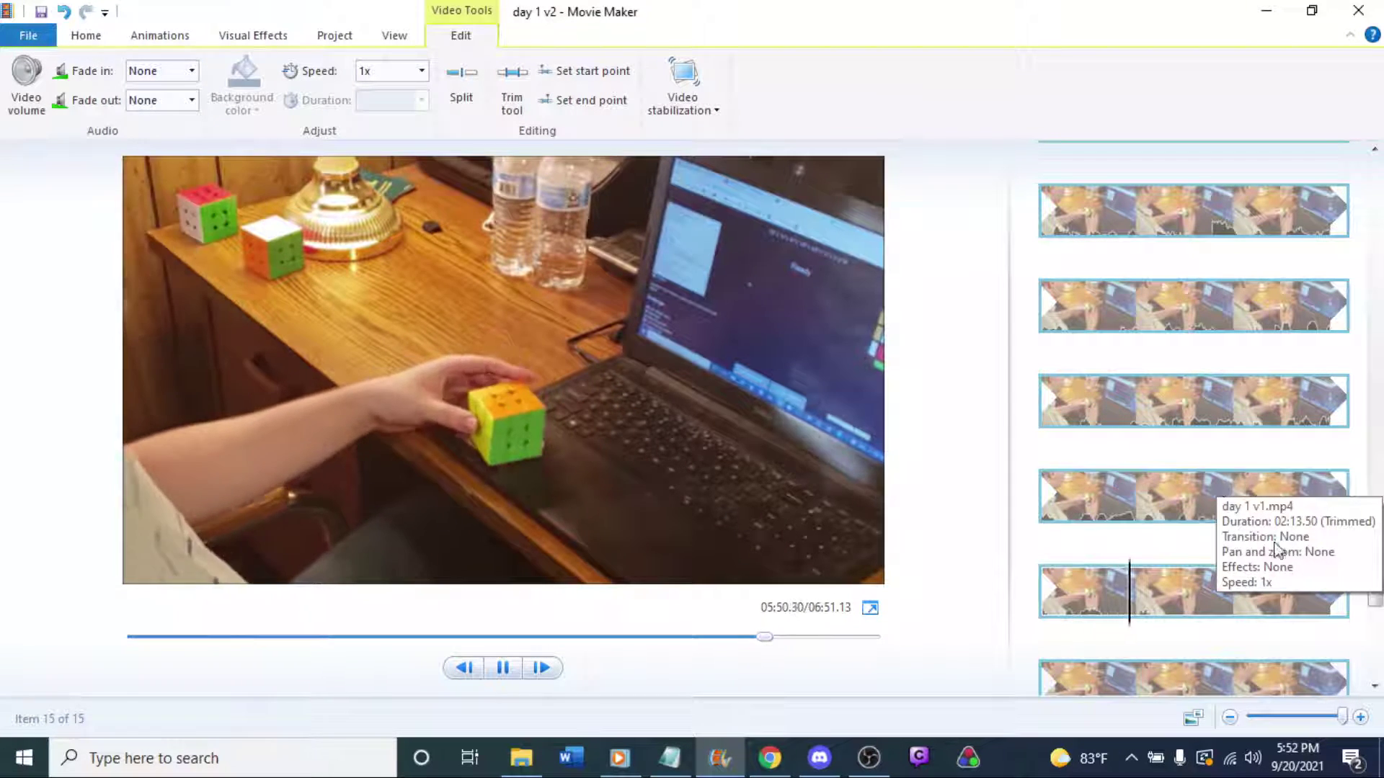
{"action": "left_click", "coordinate": [1174, 593]}
{"action": "left_click", "coordinate": [1179, 593]}
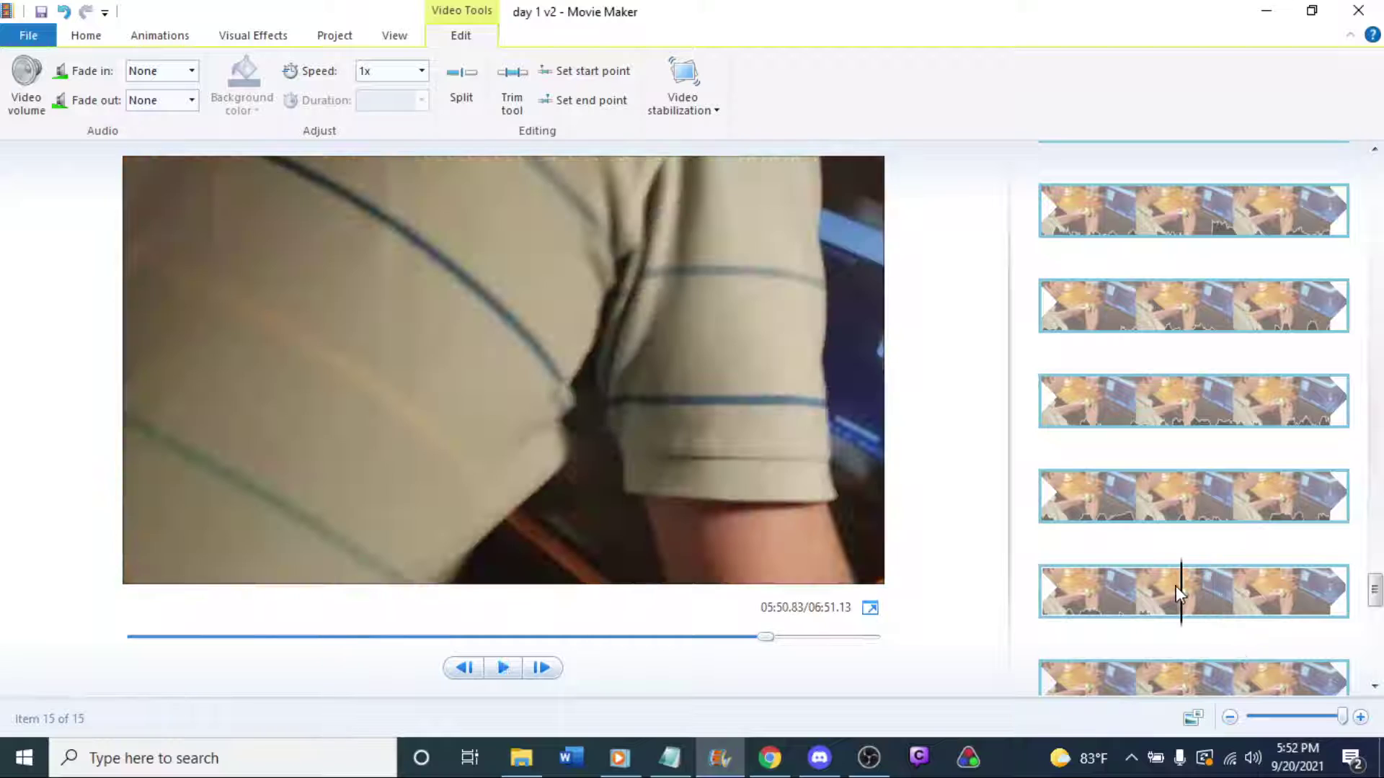
{"action": "left_click", "coordinate": [1175, 587]}
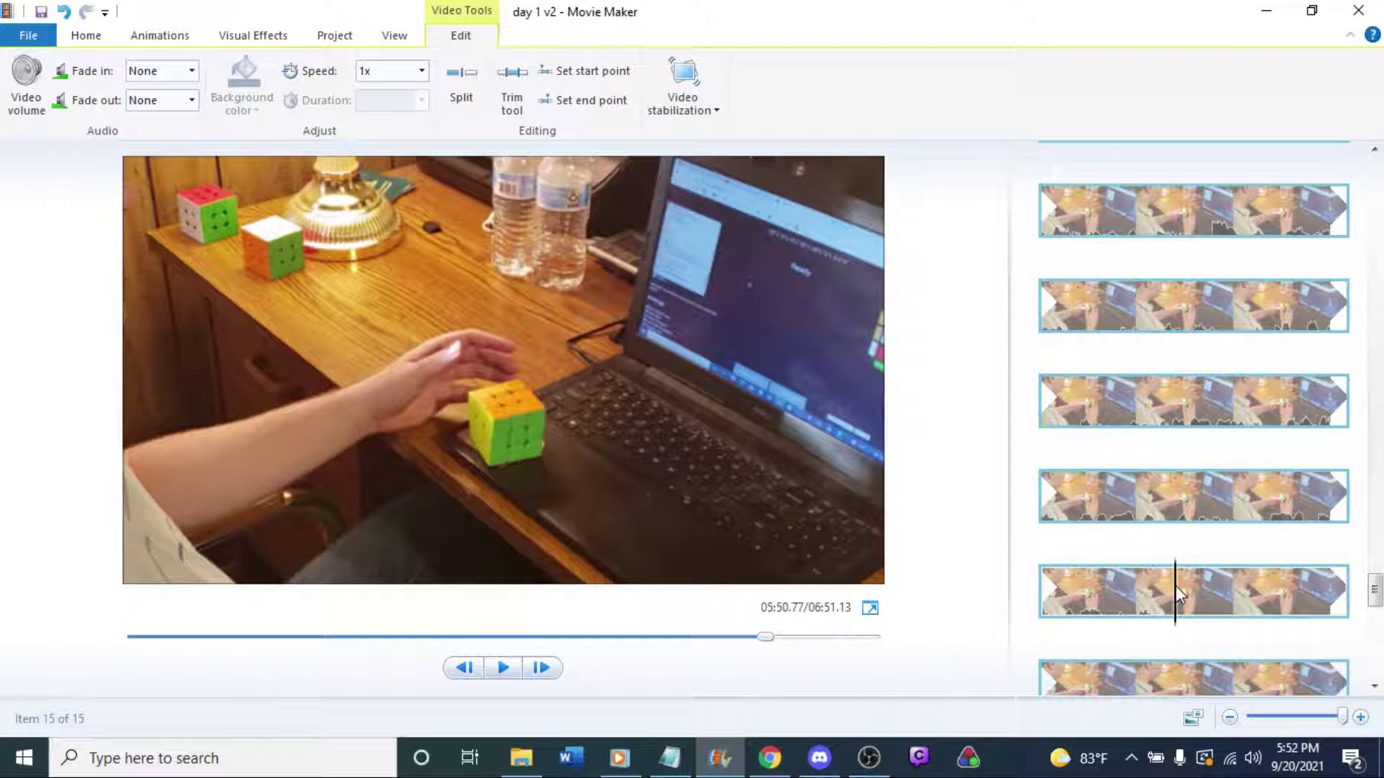
{"action": "left_click", "coordinate": [1177, 596]}
{"action": "right_click", "coordinate": [1175, 591]}
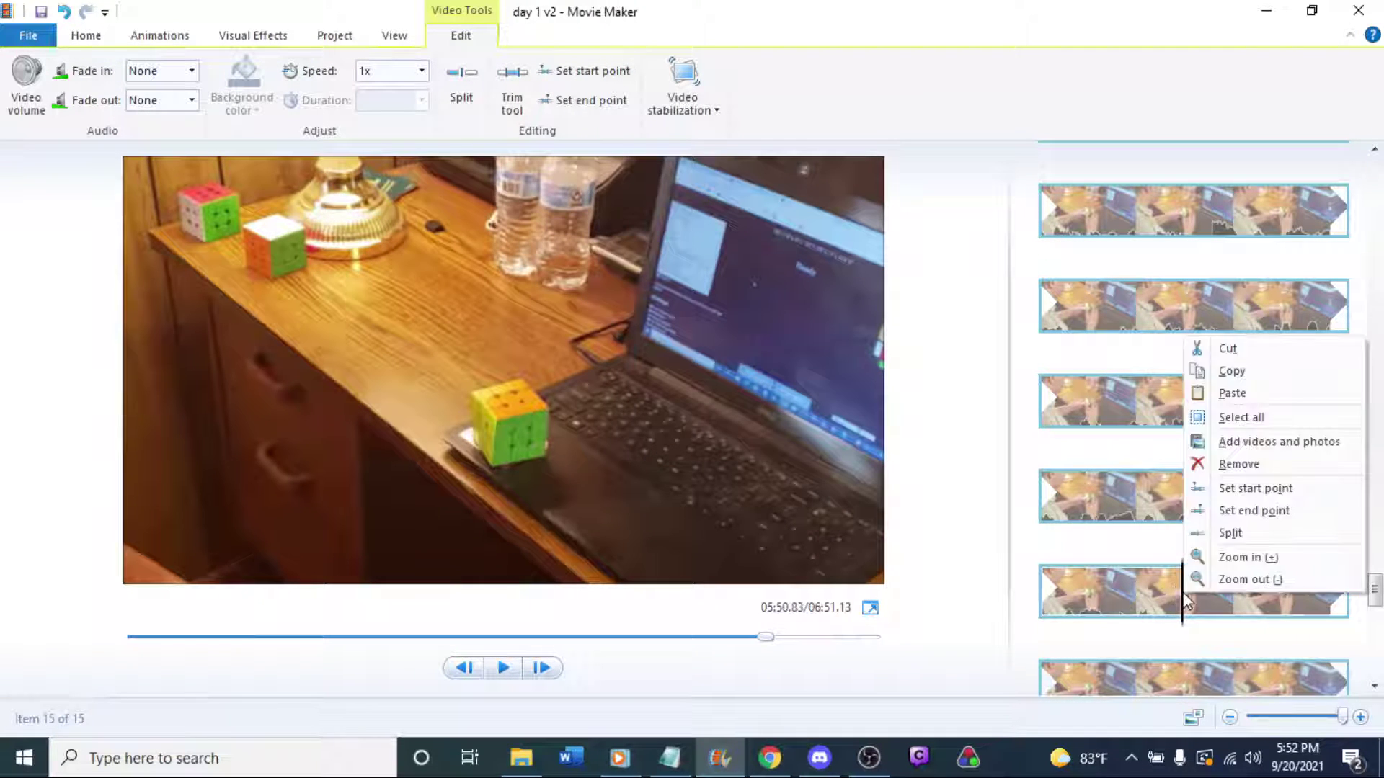
{"action": "left_click", "coordinate": [1225, 534]}
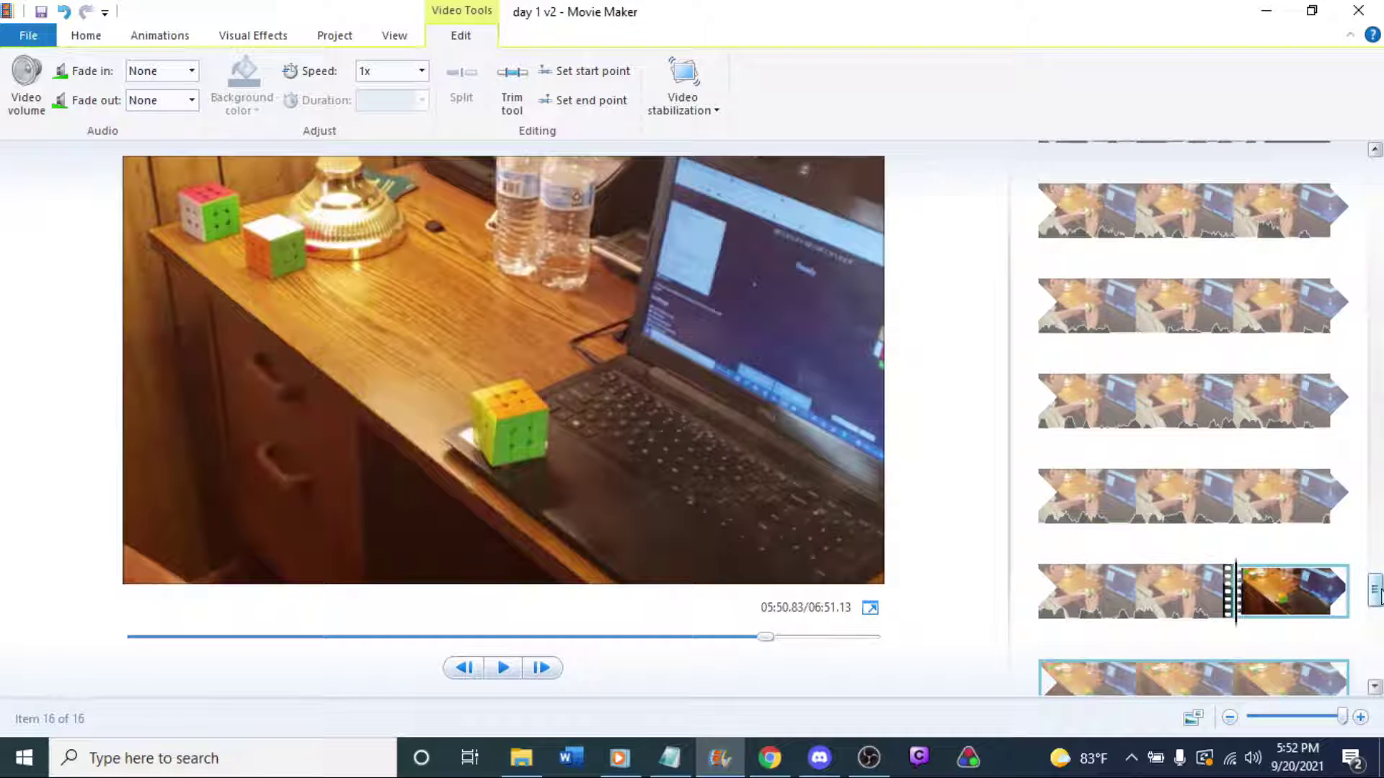
Play the end of the sixteenth clip to check how the video finishes.
{"action": "scroll", "coordinate": [1222, 619], "scroll_direction": "down", "scroll_amount": 5}
{"action": "left_click", "coordinate": [1212, 637]}
{"action": "key", "text": "space"}
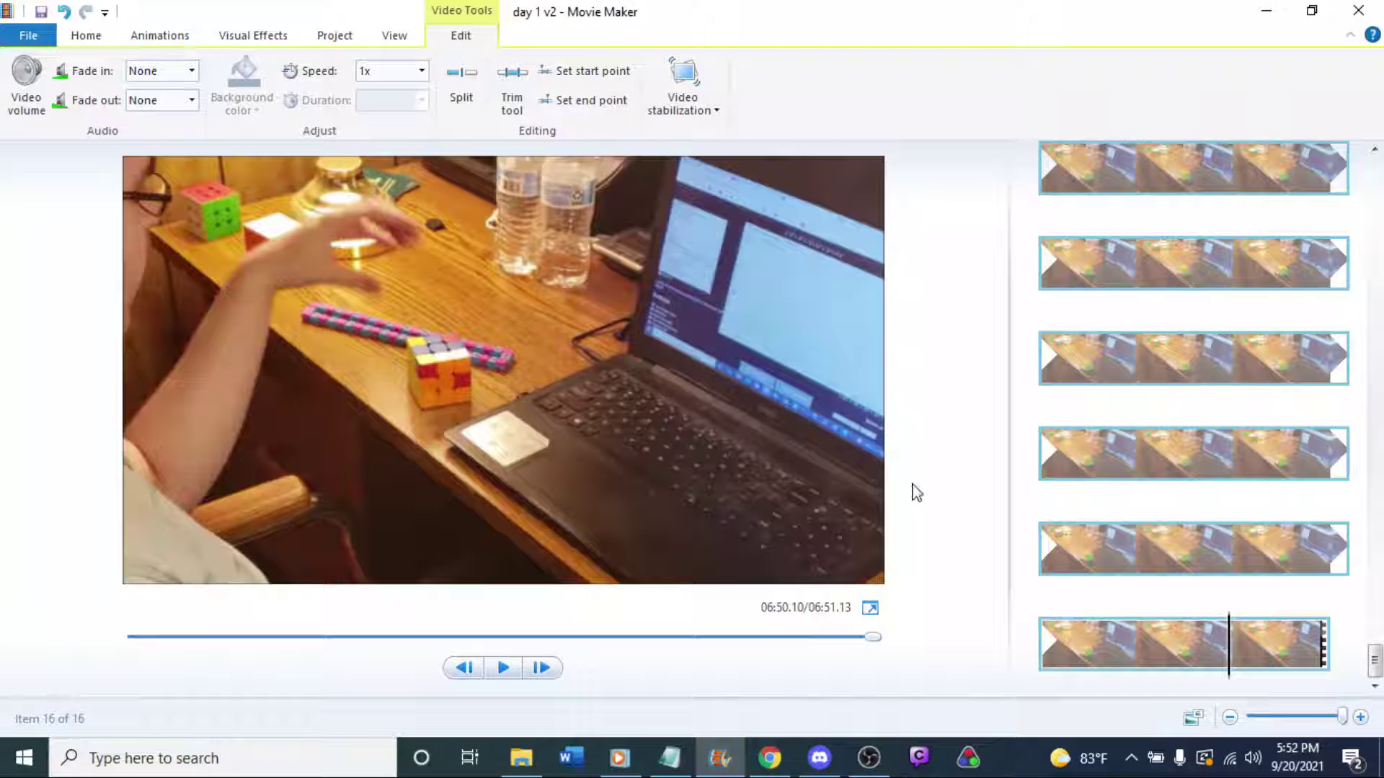
Widen the storyboard area and zoom its time scale out fully so each clip is a single thumbnail.
{"action": "left_click_drag", "start_coordinate": [1003, 550], "coordinate": [646, 512]}
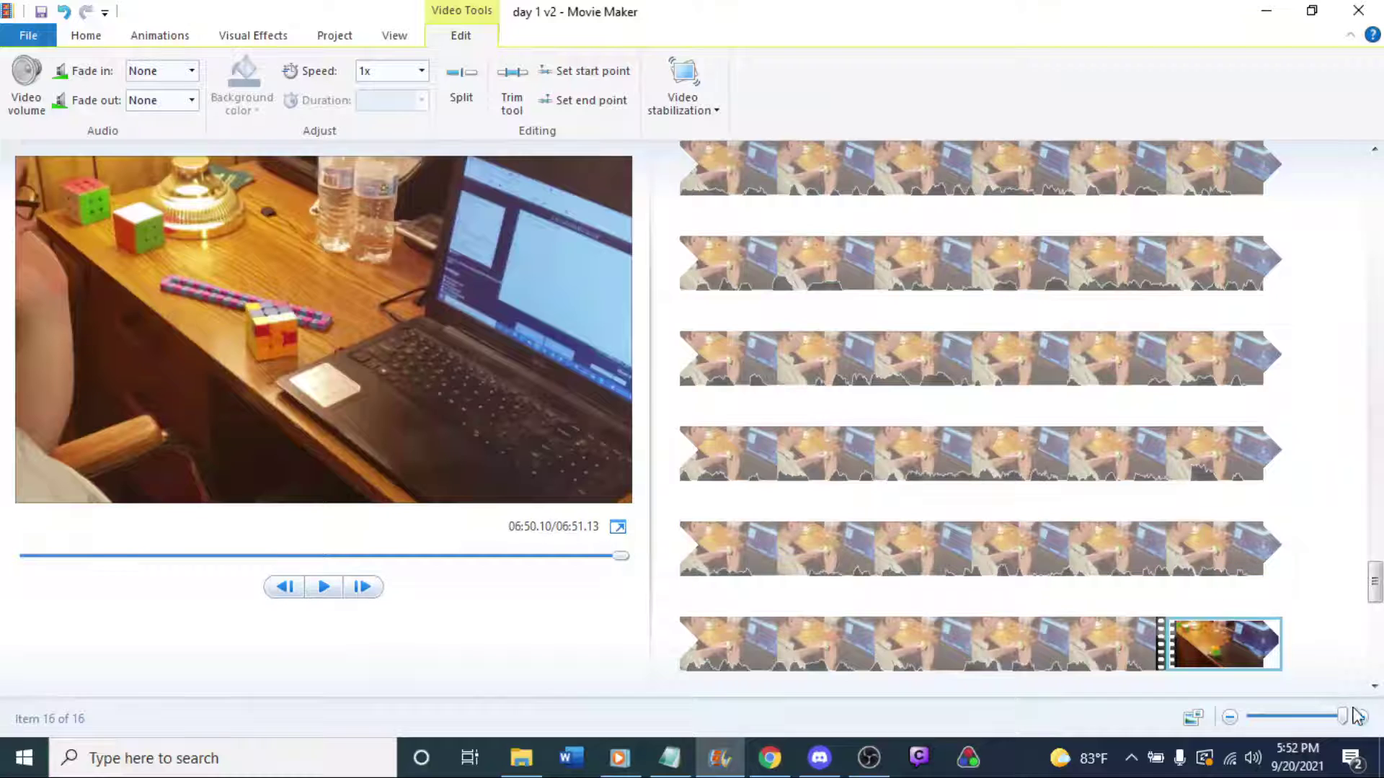
{"action": "left_click_drag", "start_coordinate": [1344, 719], "coordinate": [1249, 717]}
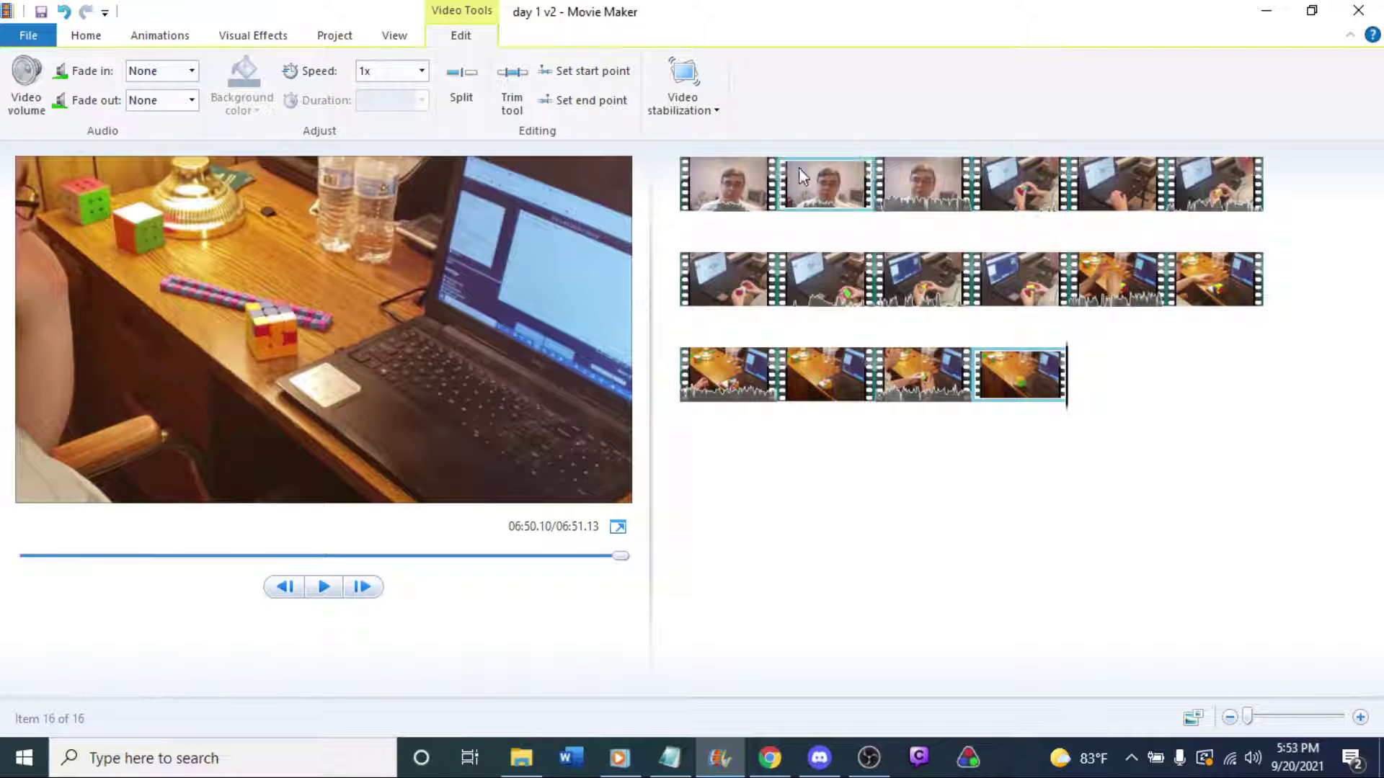
Preview the opening talking clips and the first cube-solving clips, up to the boundary between the fifth and sixth clips.
{"action": "left_click", "coordinate": [733, 172]}
{"action": "key", "text": "space"}
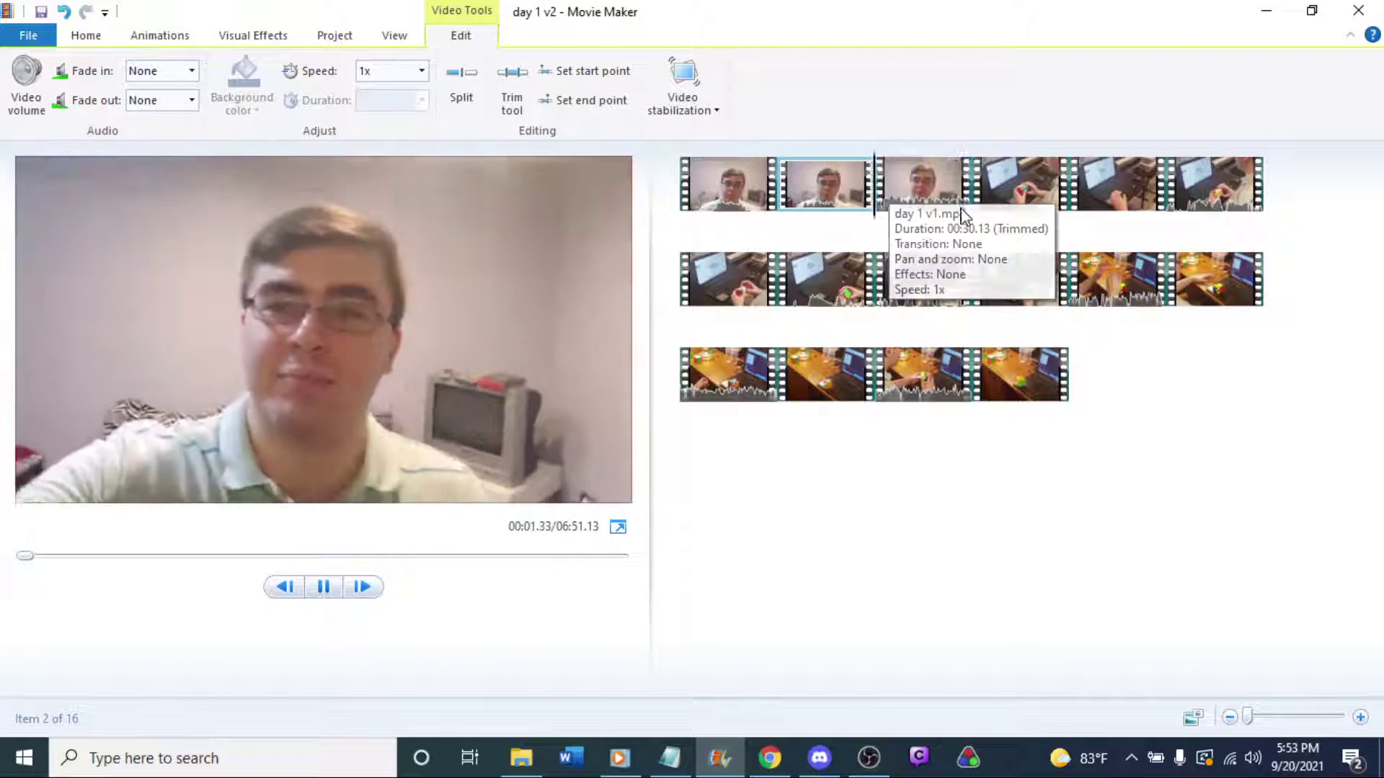
{"action": "left_click", "coordinate": [1003, 188]}
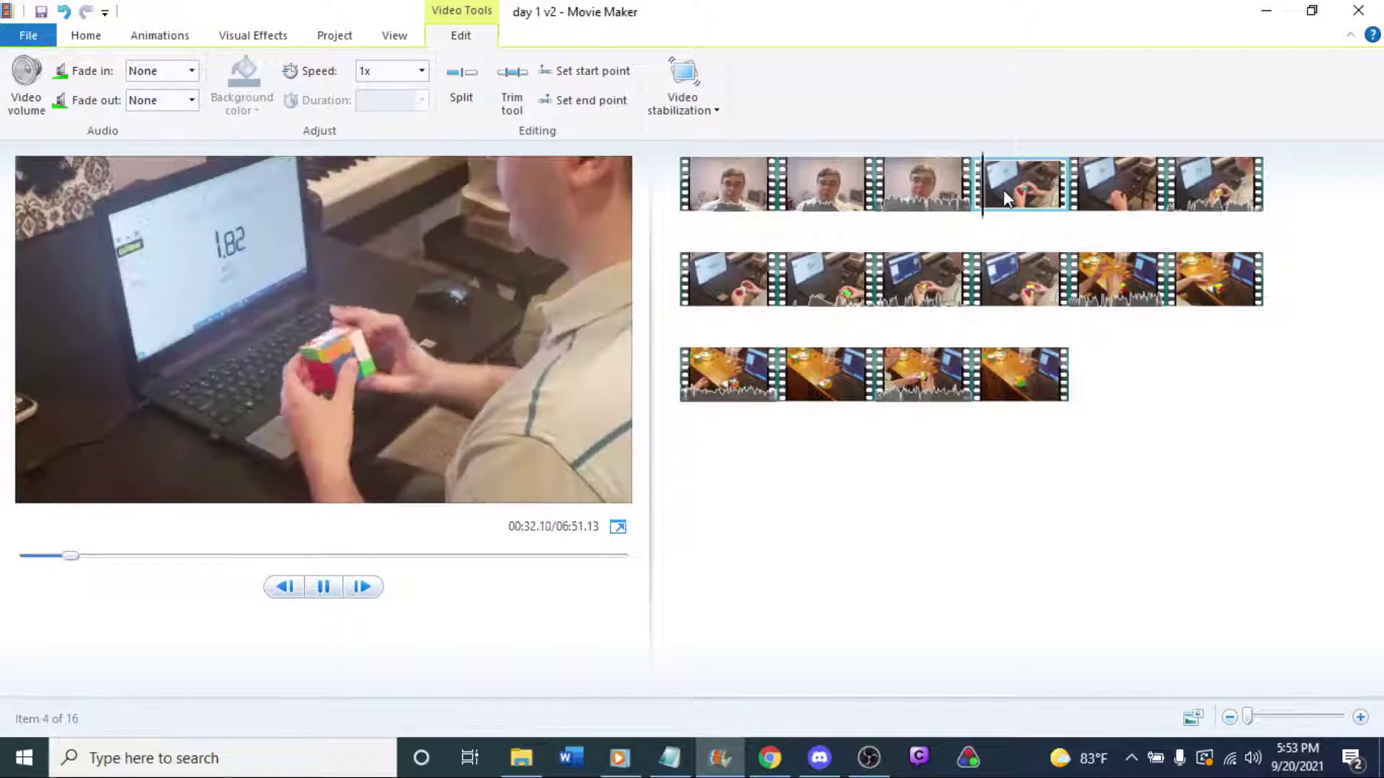
{"action": "left_click", "coordinate": [1098, 188]}
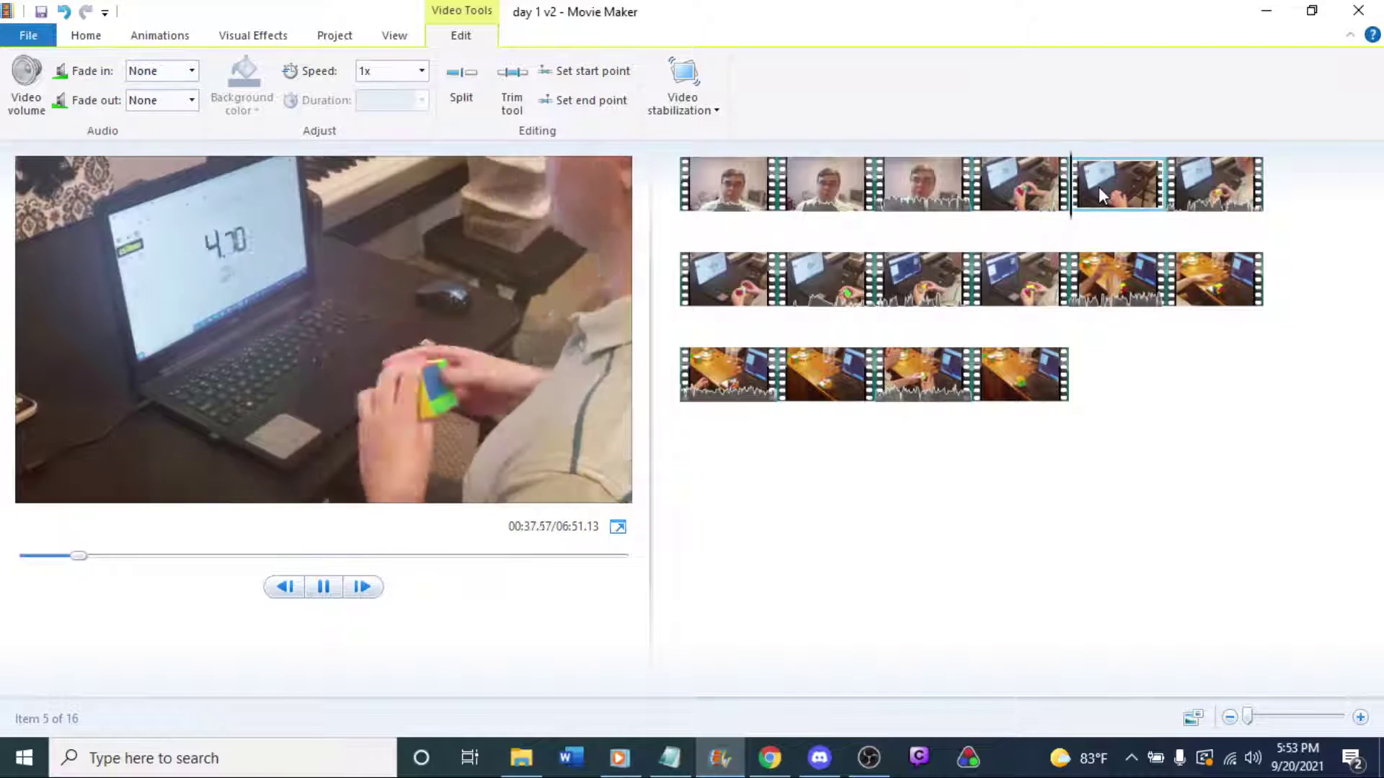
{"action": "left_click", "coordinate": [1202, 191]}
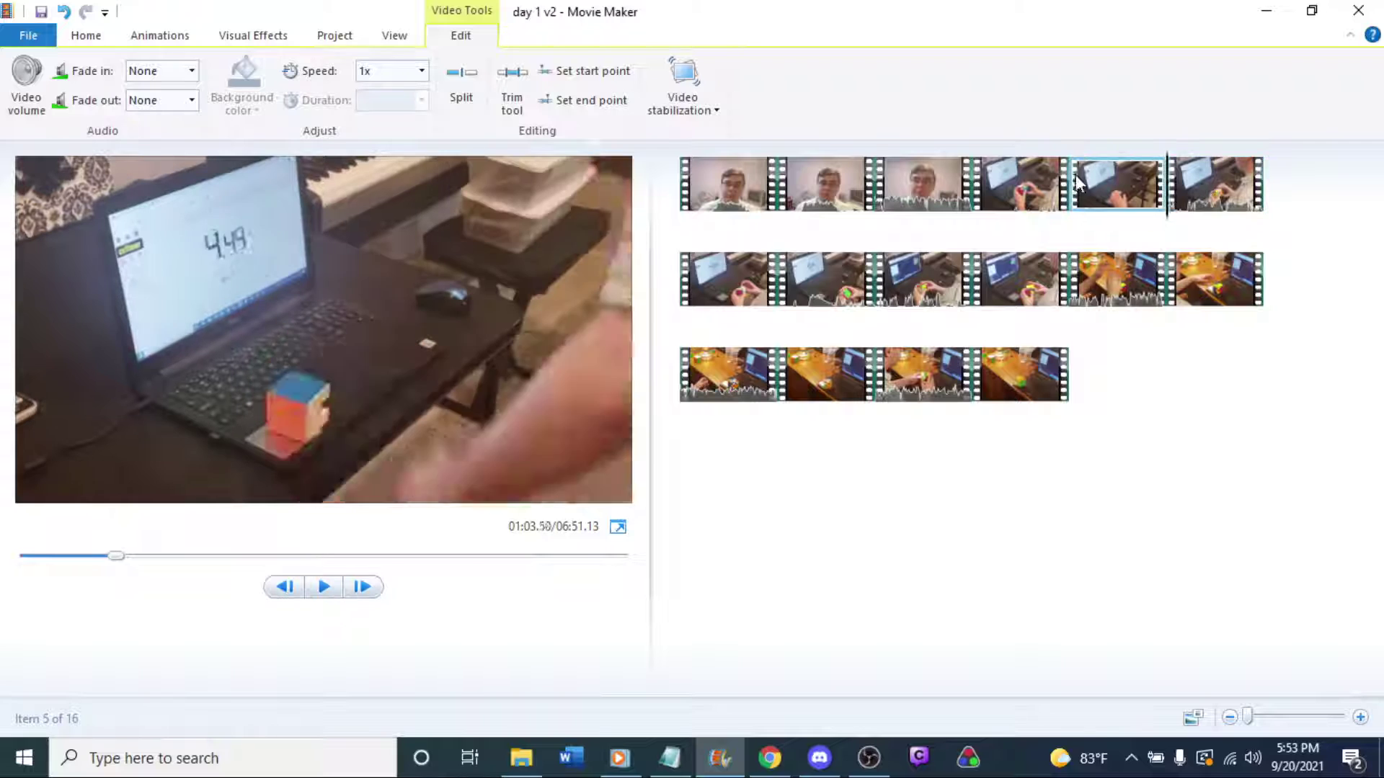
Set the playback speed of the fifth clip, the cube preparation between solves, to 5.154x.
{"action": "left_click", "coordinate": [1075, 175]}
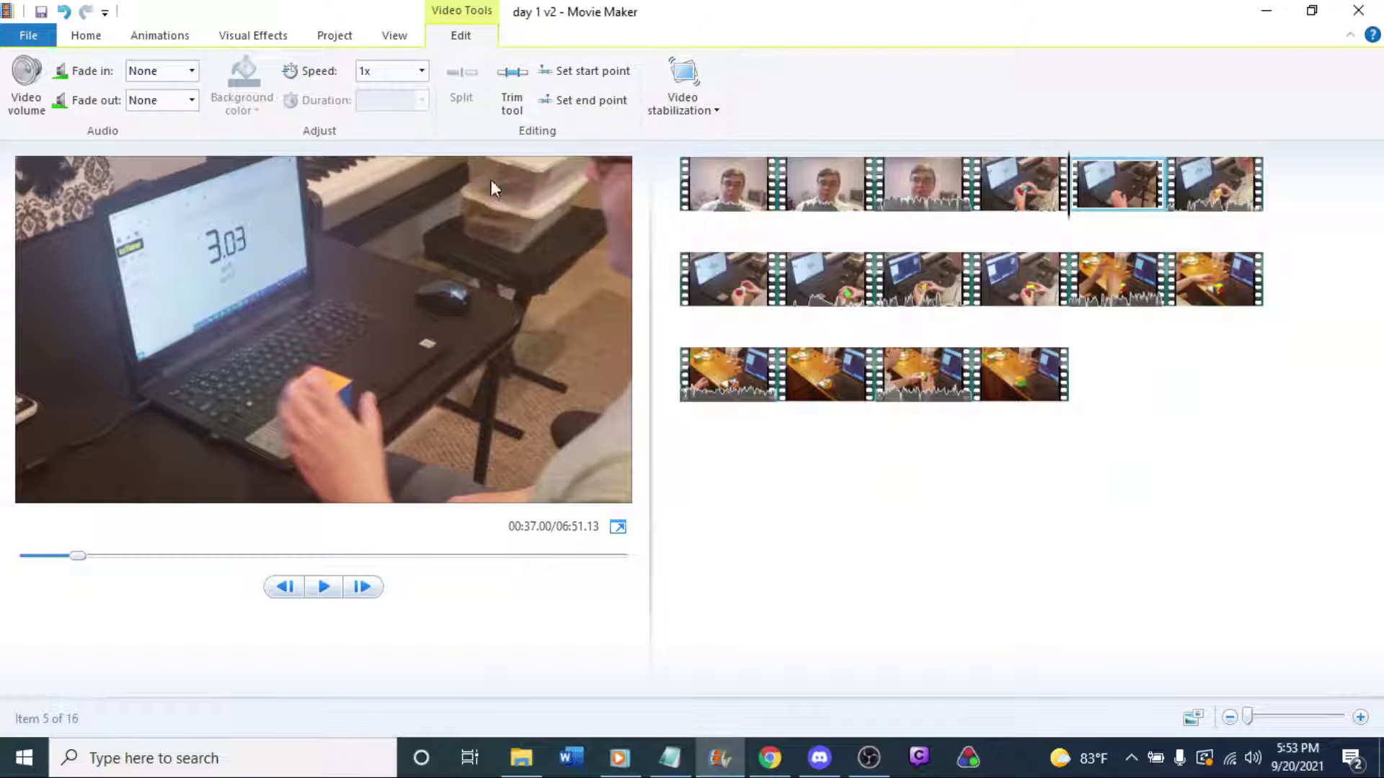
{"action": "left_click", "coordinate": [391, 69]}
{"action": "type", "text": "5.154"}
{"action": "key", "text": "Return"}
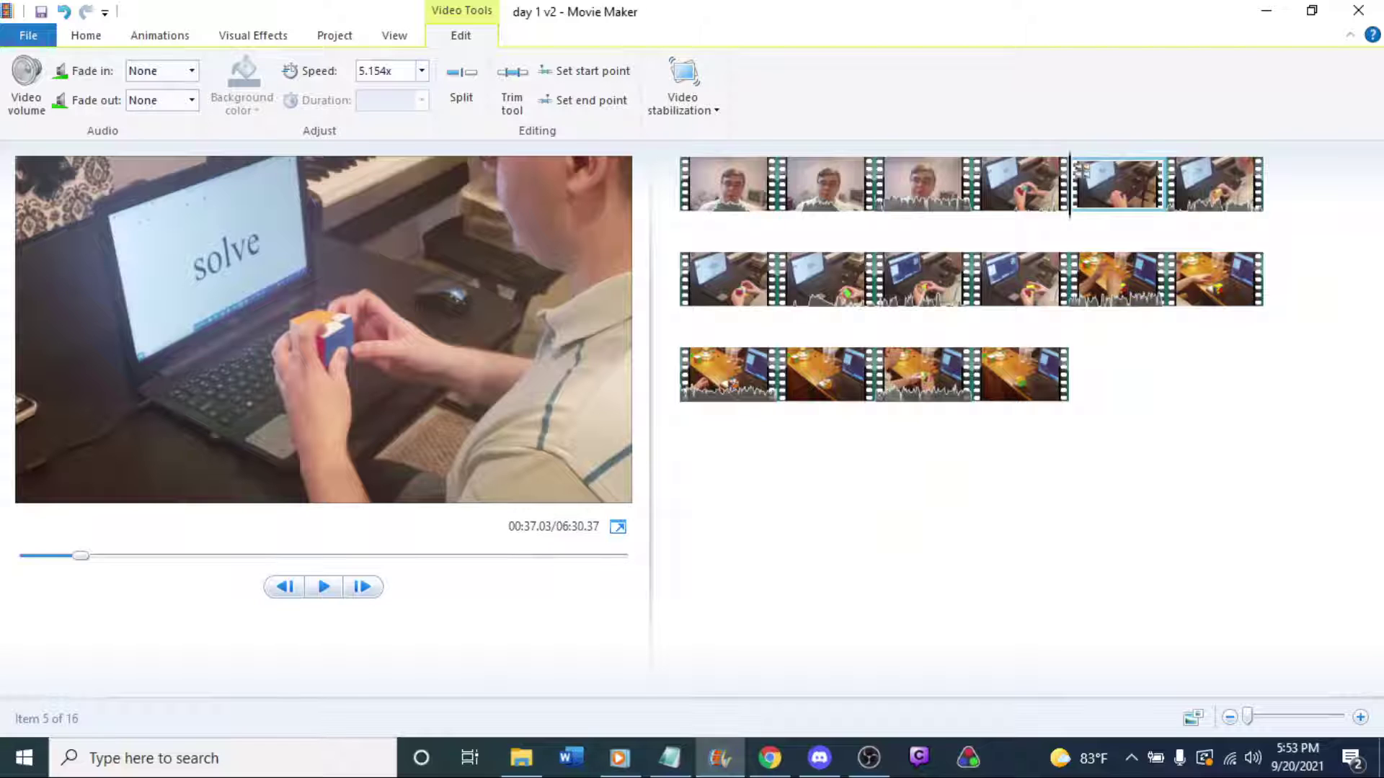
Play the sped-up fifth clip through its transition into the sixth clip.
{"action": "key", "text": "space"}
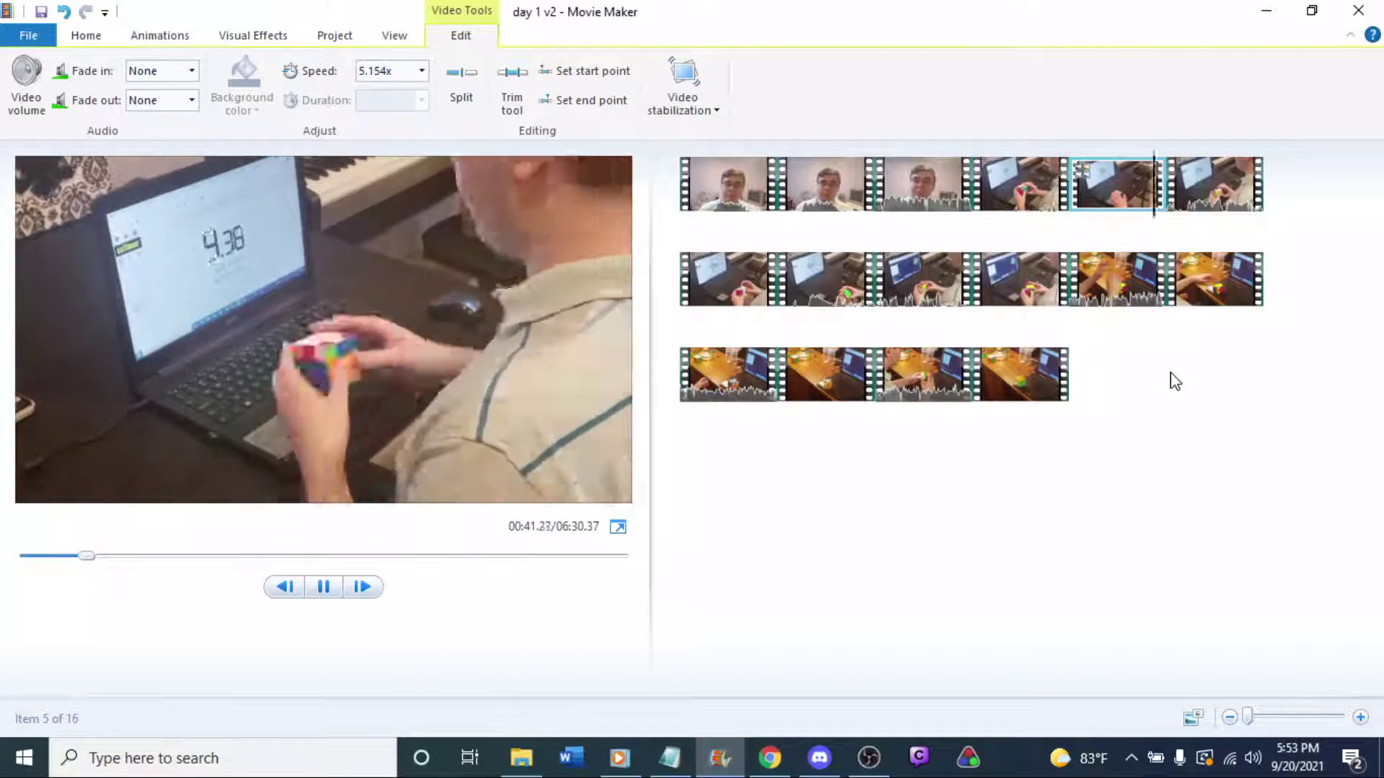
{"action": "left_click", "coordinate": [1096, 173]}
{"action": "left_click", "coordinate": [1097, 172]}
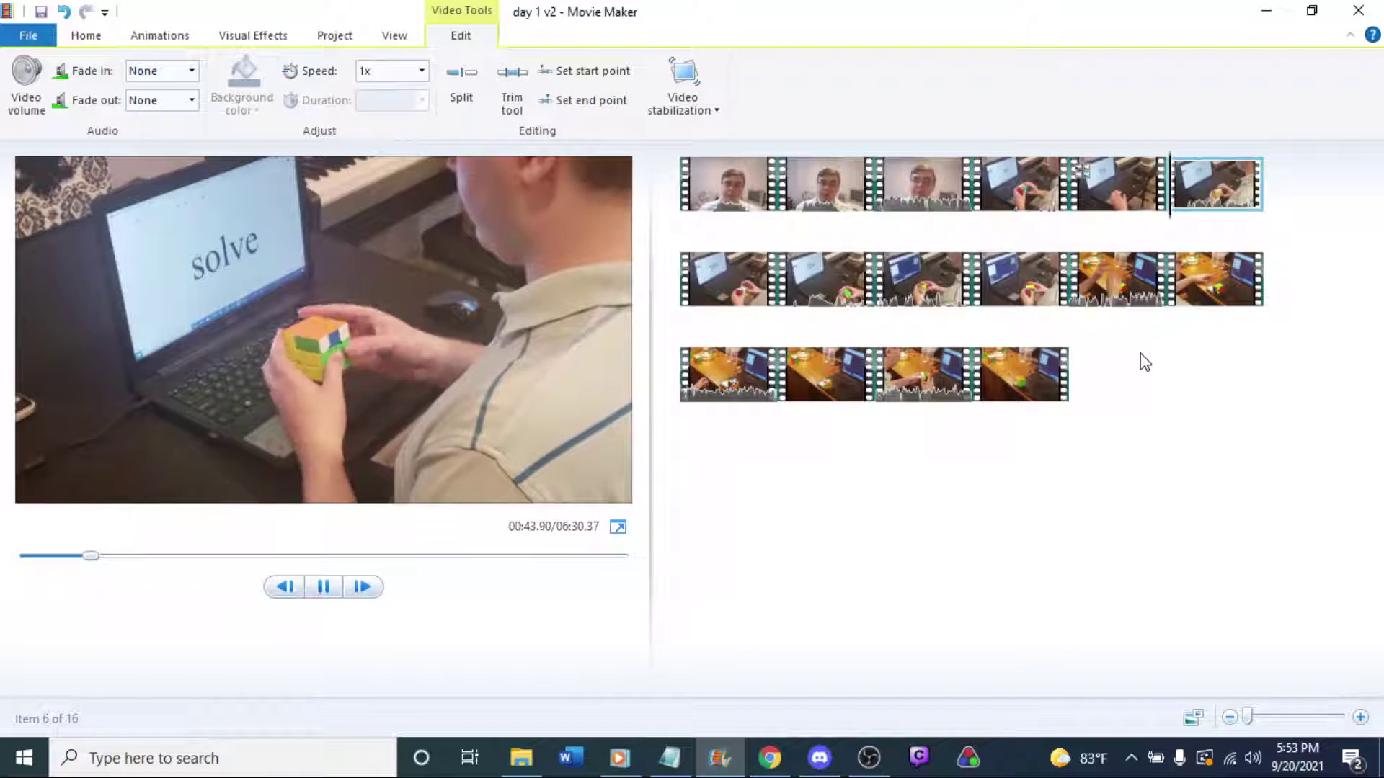
{"action": "key", "text": "space"}
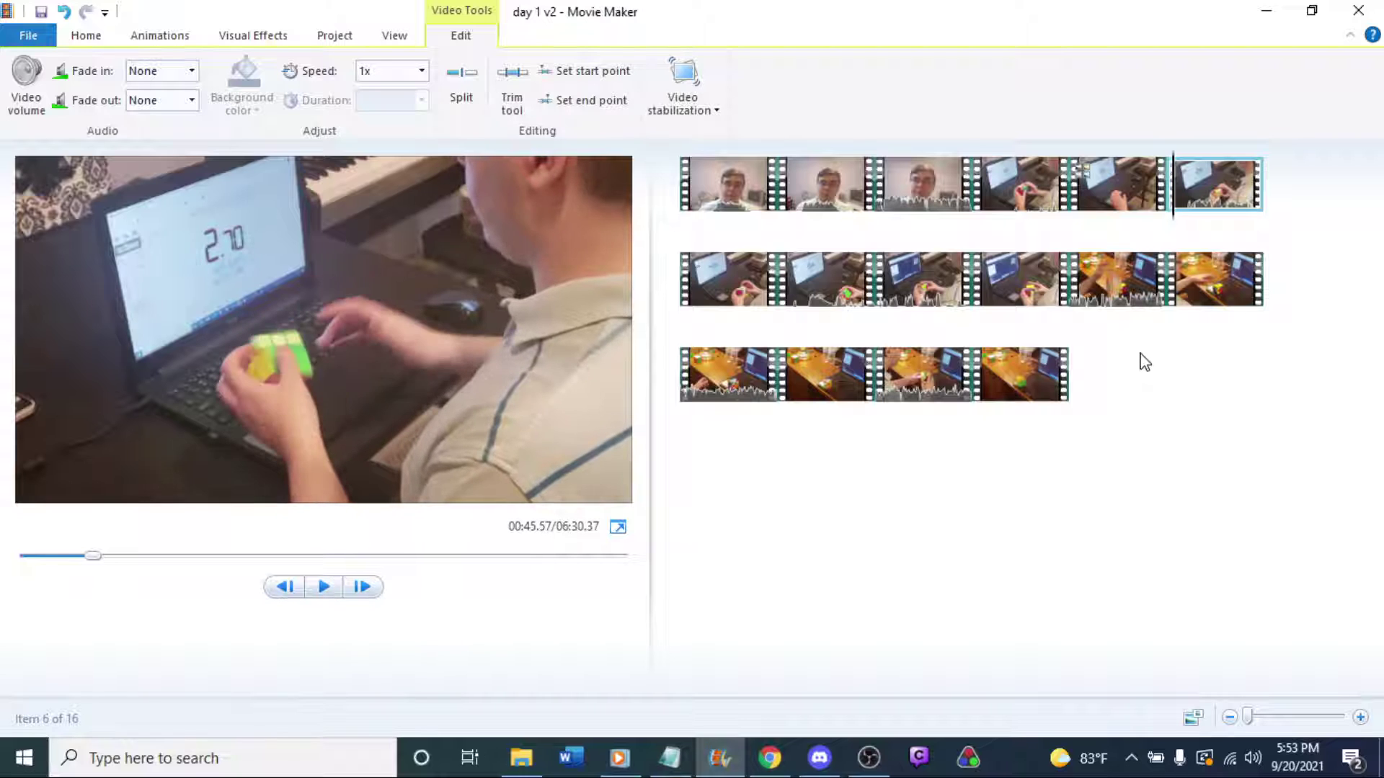
Play the beginning of the sixth clip and check where the seventh and eighth clips start.
{"action": "left_click", "coordinate": [1206, 208]}
{"action": "key", "text": "space"}
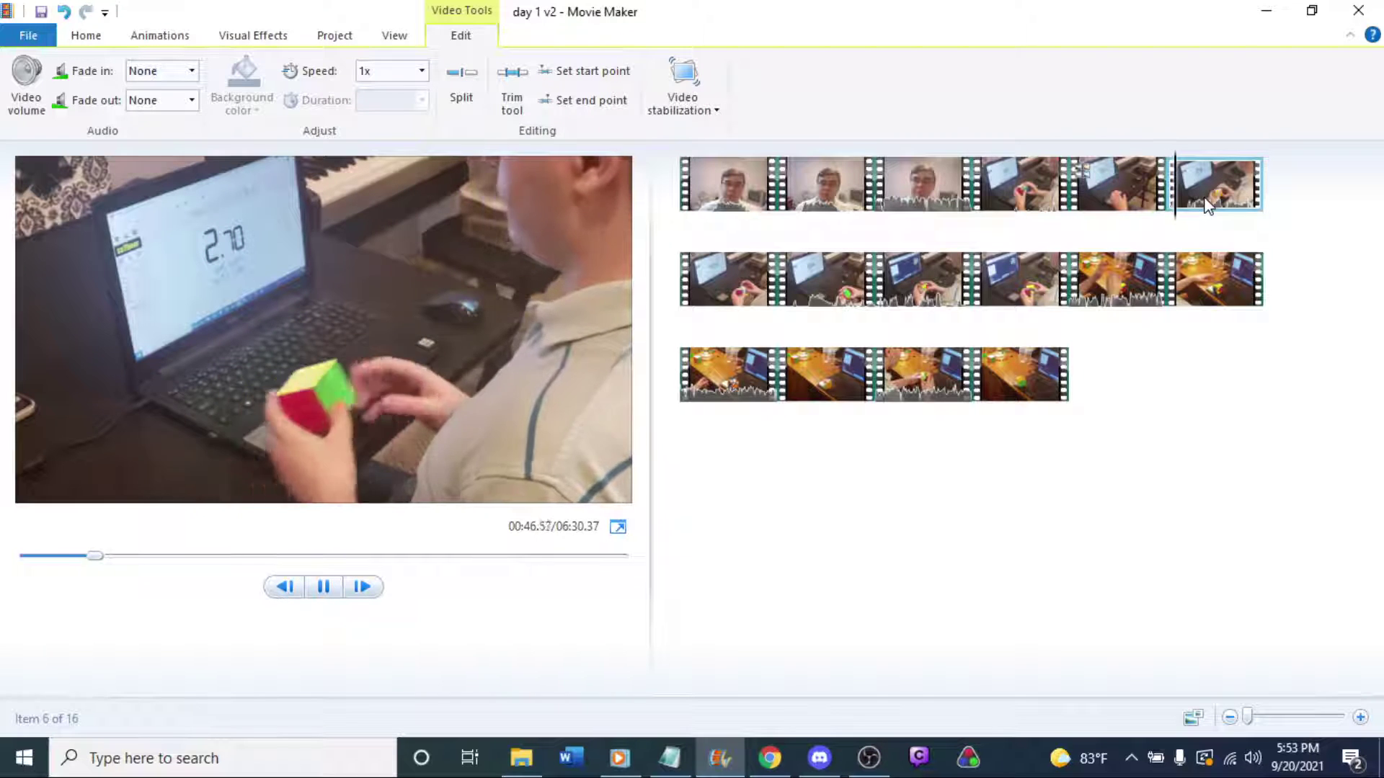
{"action": "left_click", "coordinate": [1208, 206]}
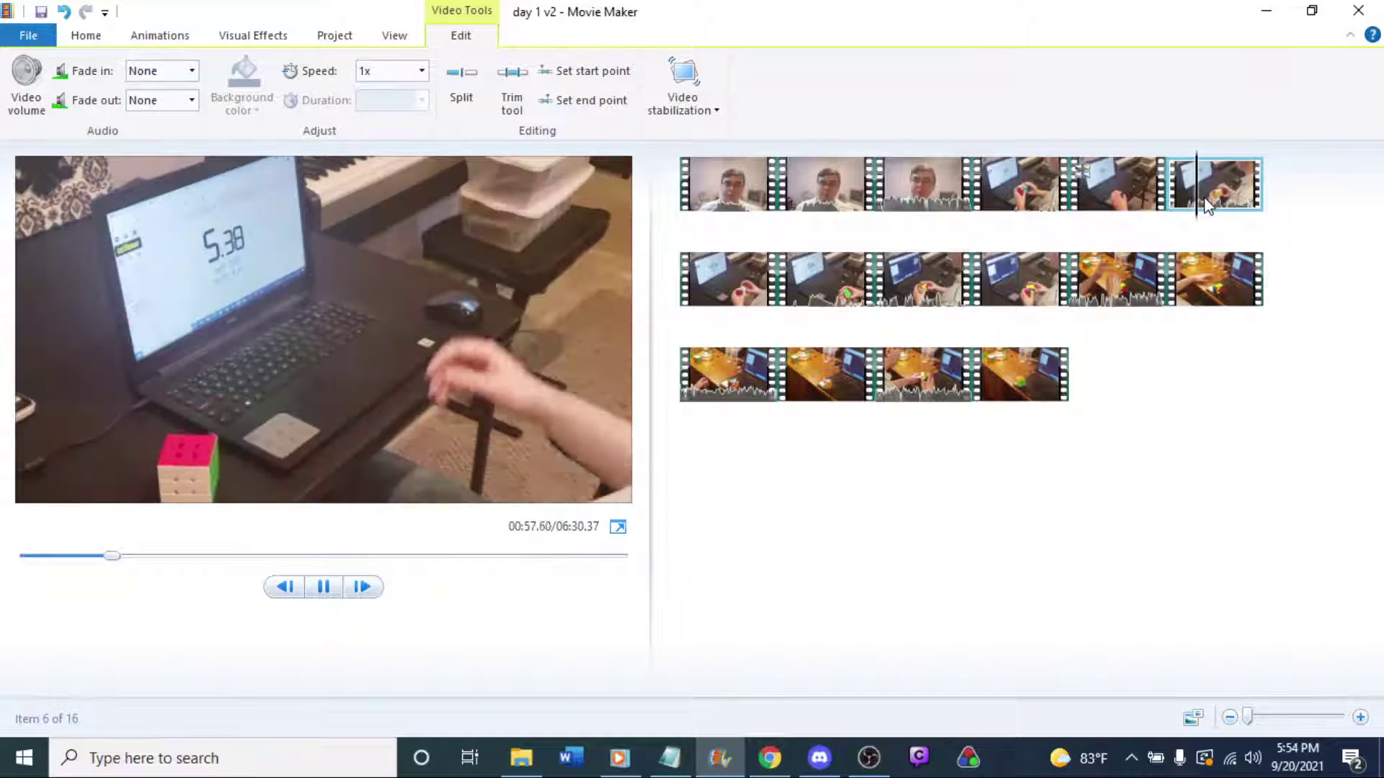
{"action": "left_click", "coordinate": [760, 287]}
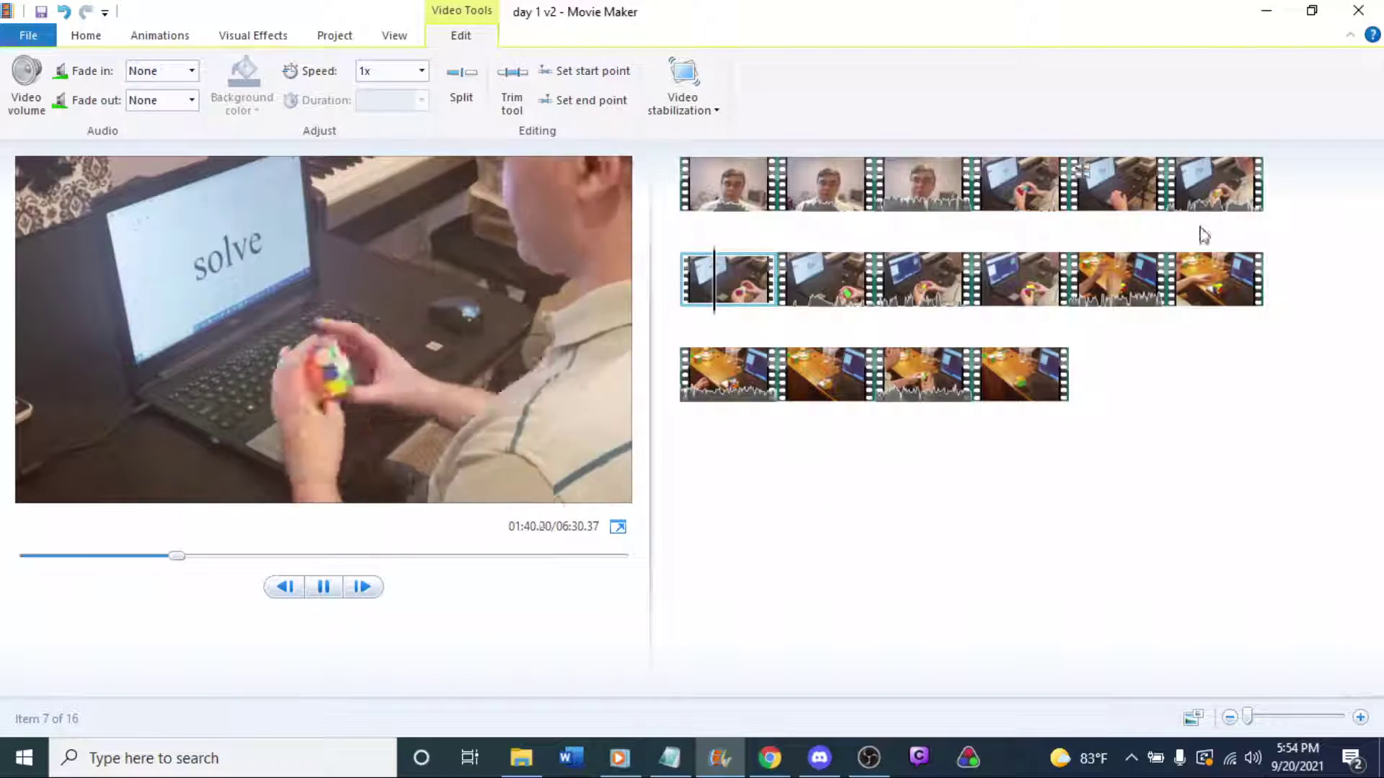
{"action": "left_click", "coordinate": [1215, 191]}
{"action": "left_click", "coordinate": [696, 303]}
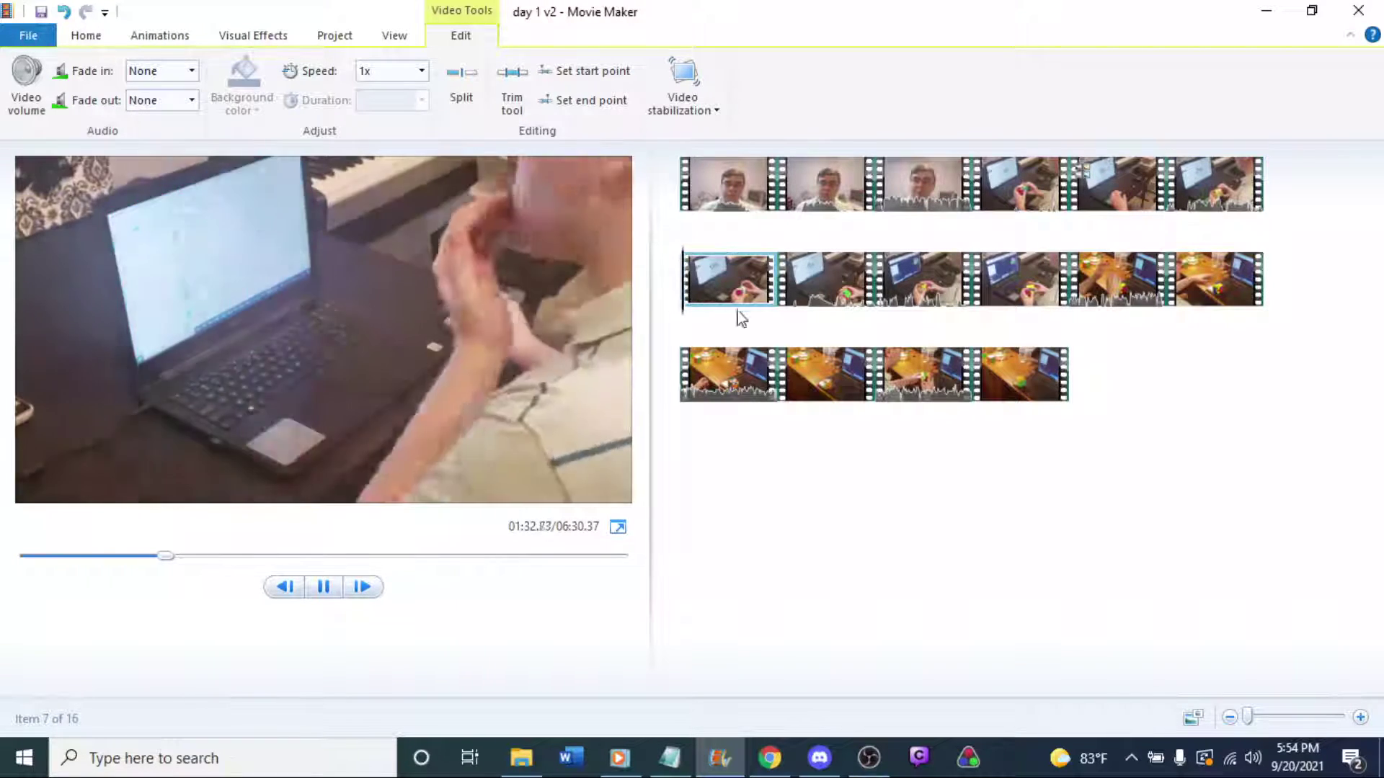
{"action": "left_click", "coordinate": [789, 297]}
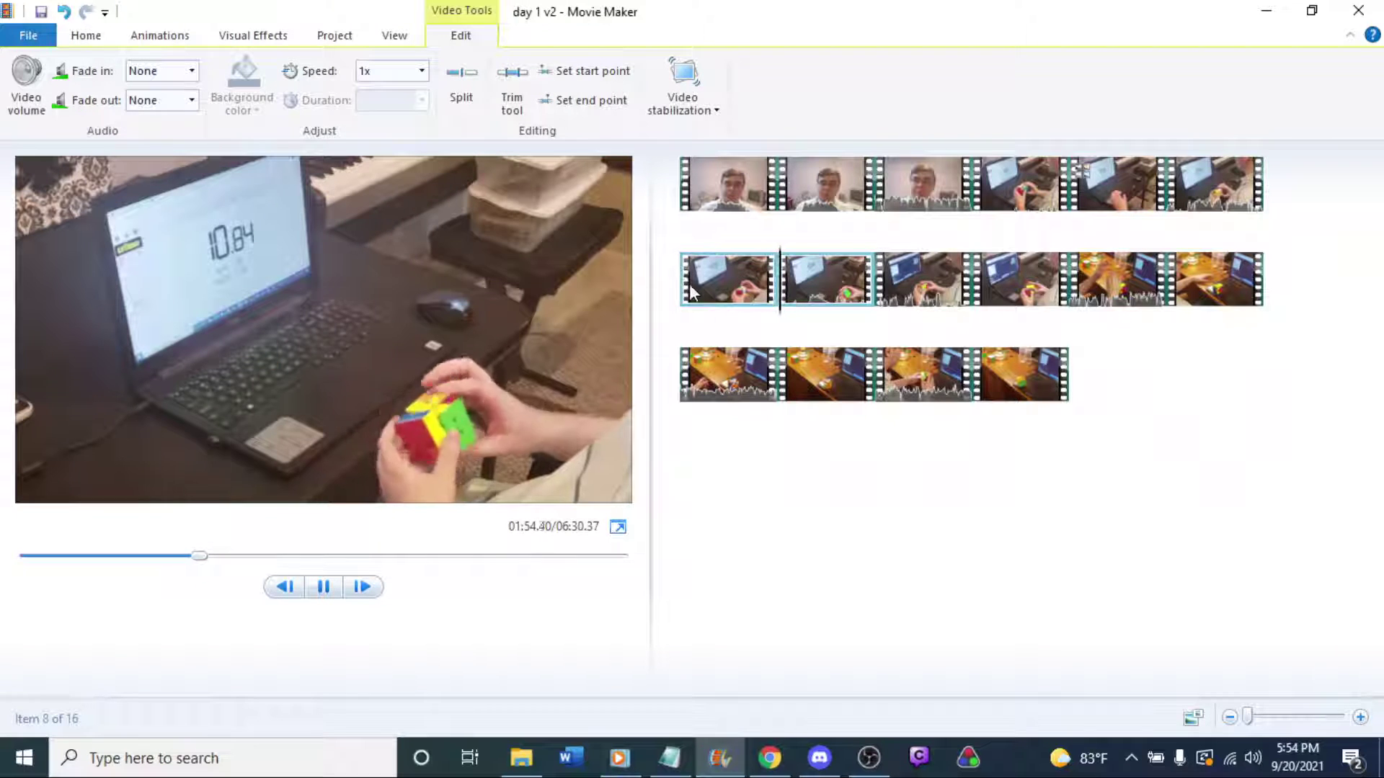
Increase the playback speed of the seventh clip, between the solve in the sixth clip and the eighth clip.
{"action": "left_click", "coordinate": [739, 301]}
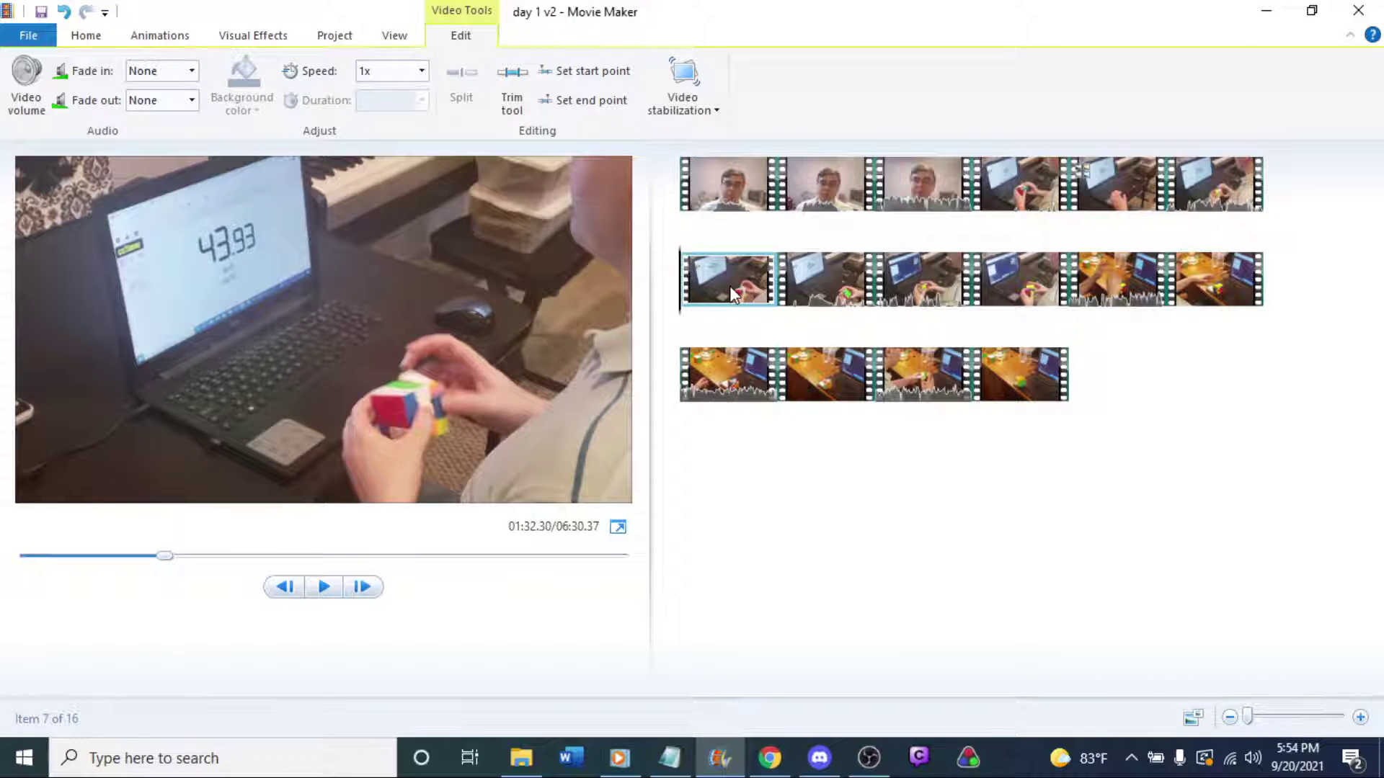
{"action": "left_click", "coordinate": [407, 71]}
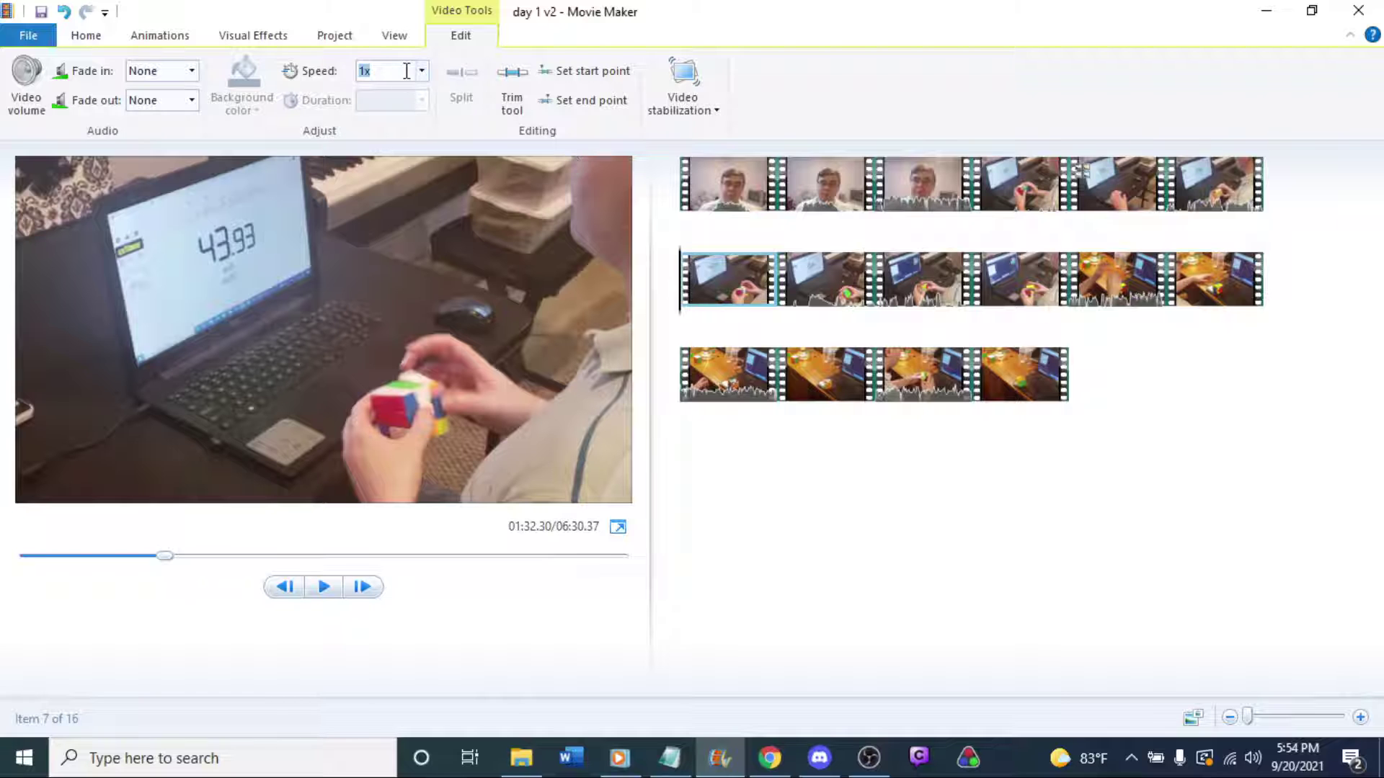
{"action": "left_click", "coordinate": [692, 265]}
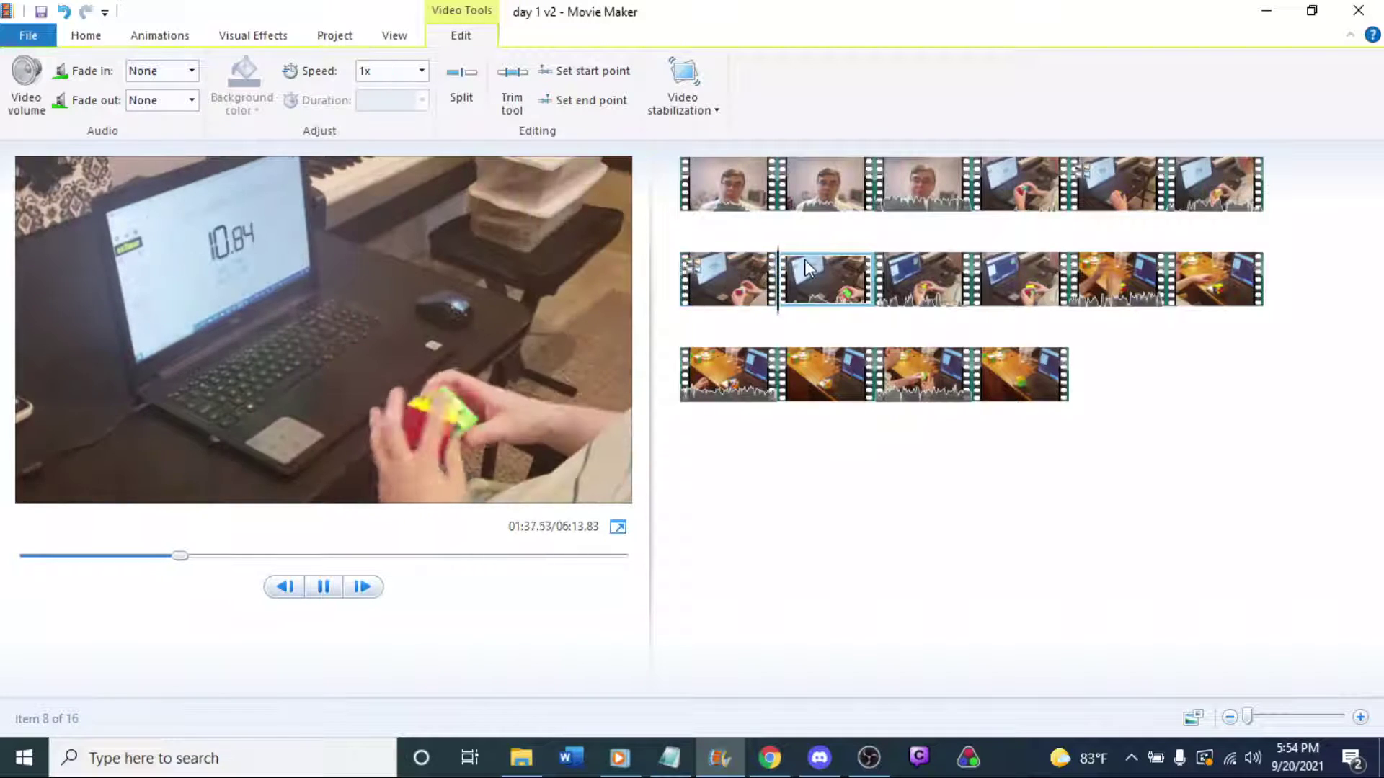
Preview the eighth clip and its transition into the ninth clip.
{"action": "left_click", "coordinate": [909, 286]}
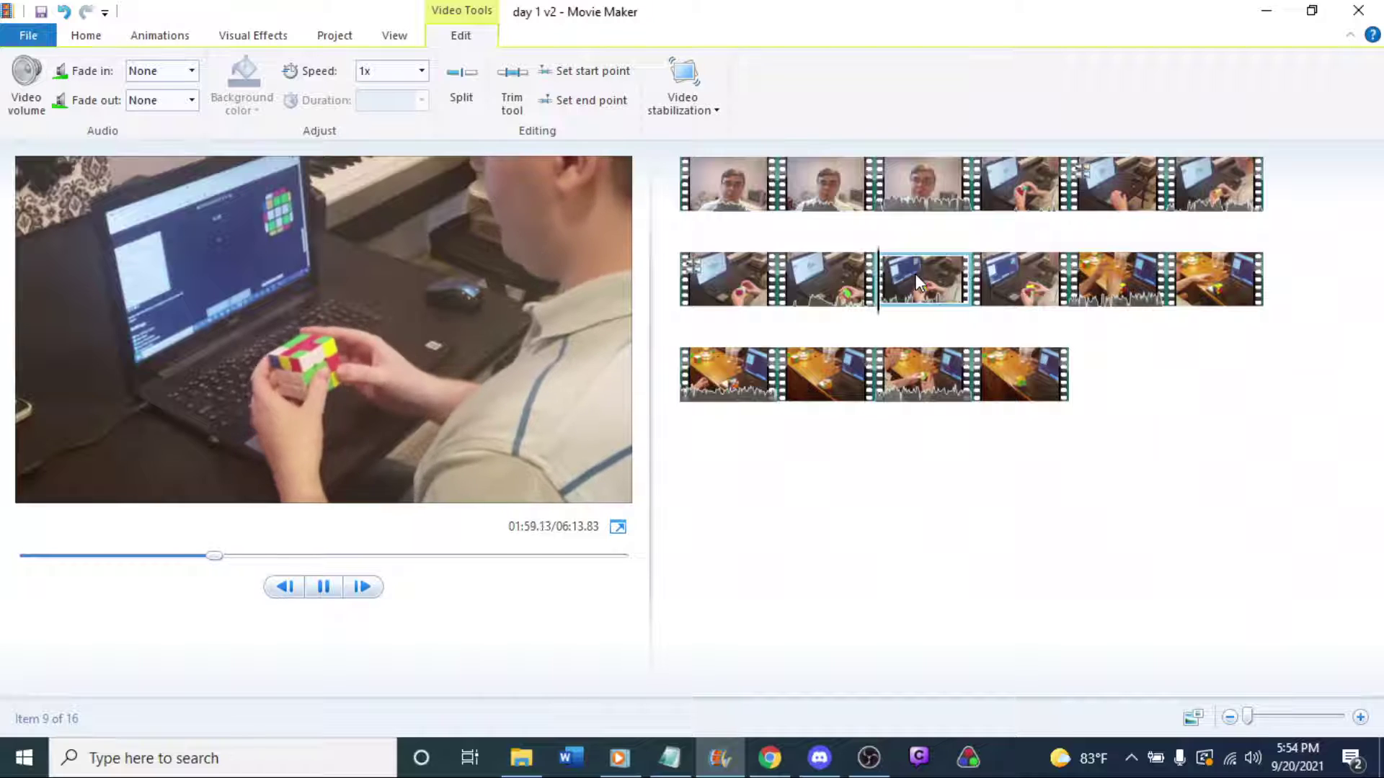
{"action": "left_click", "coordinate": [790, 284]}
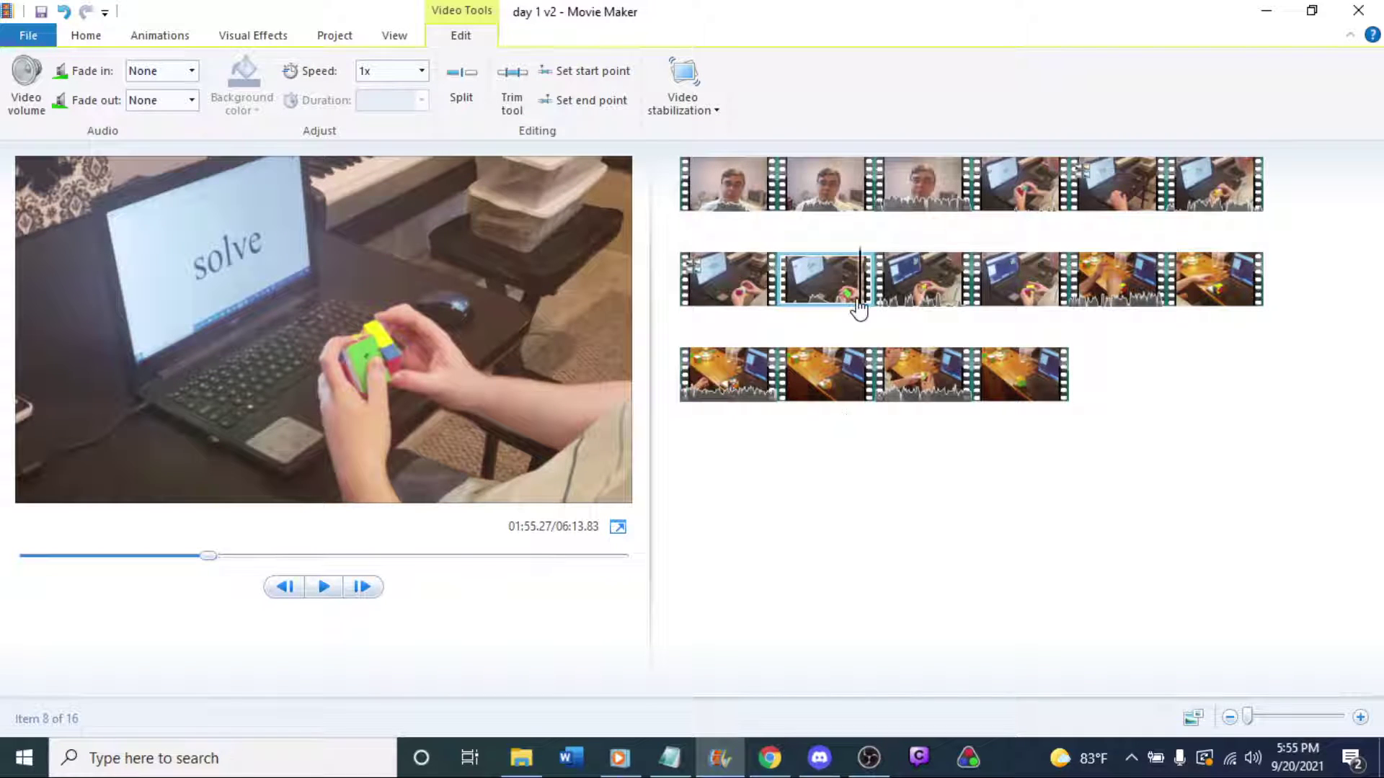
{"action": "key", "text": "space"}
{"action": "left_click", "coordinate": [830, 303]}
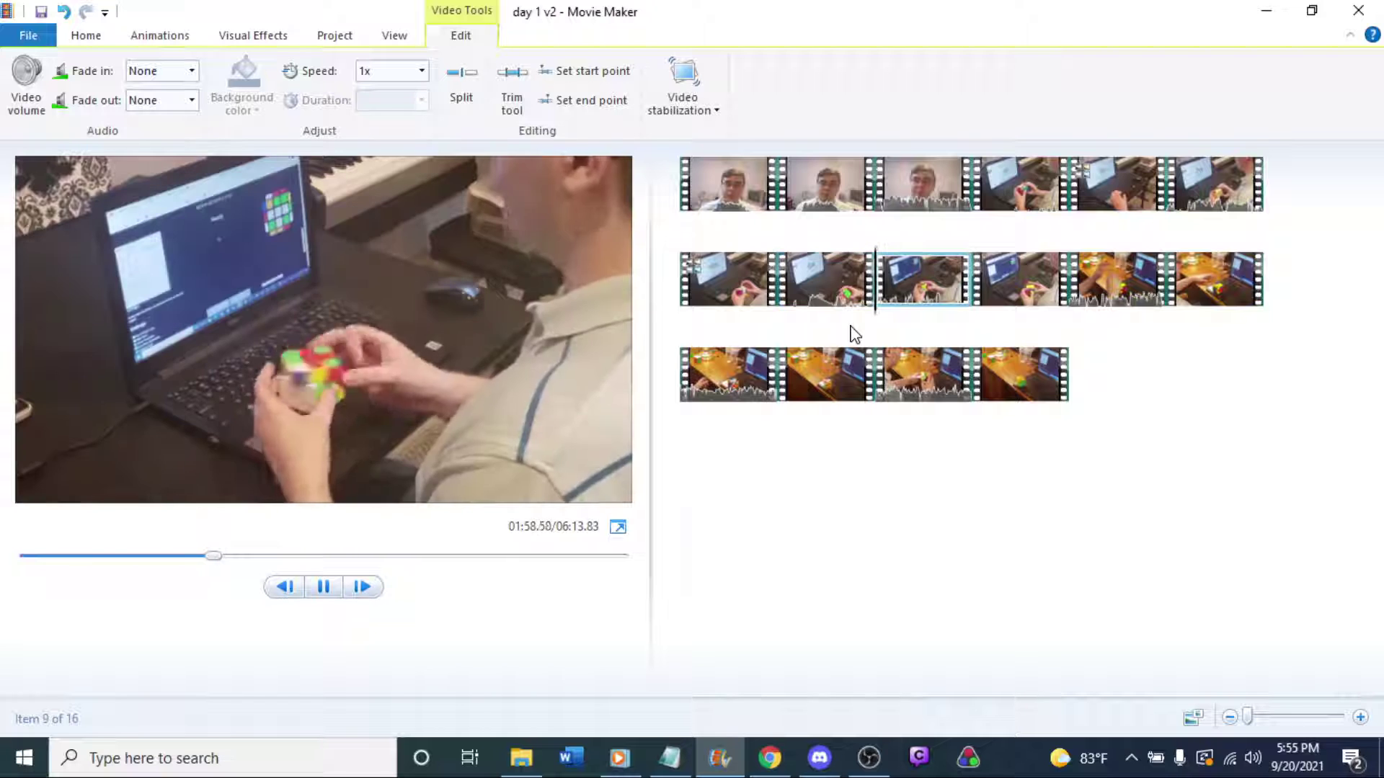
Preview the ninth clip into the tenth, and set the tenth clip's playback speed to 10.634x.
{"action": "key", "text": "space"}
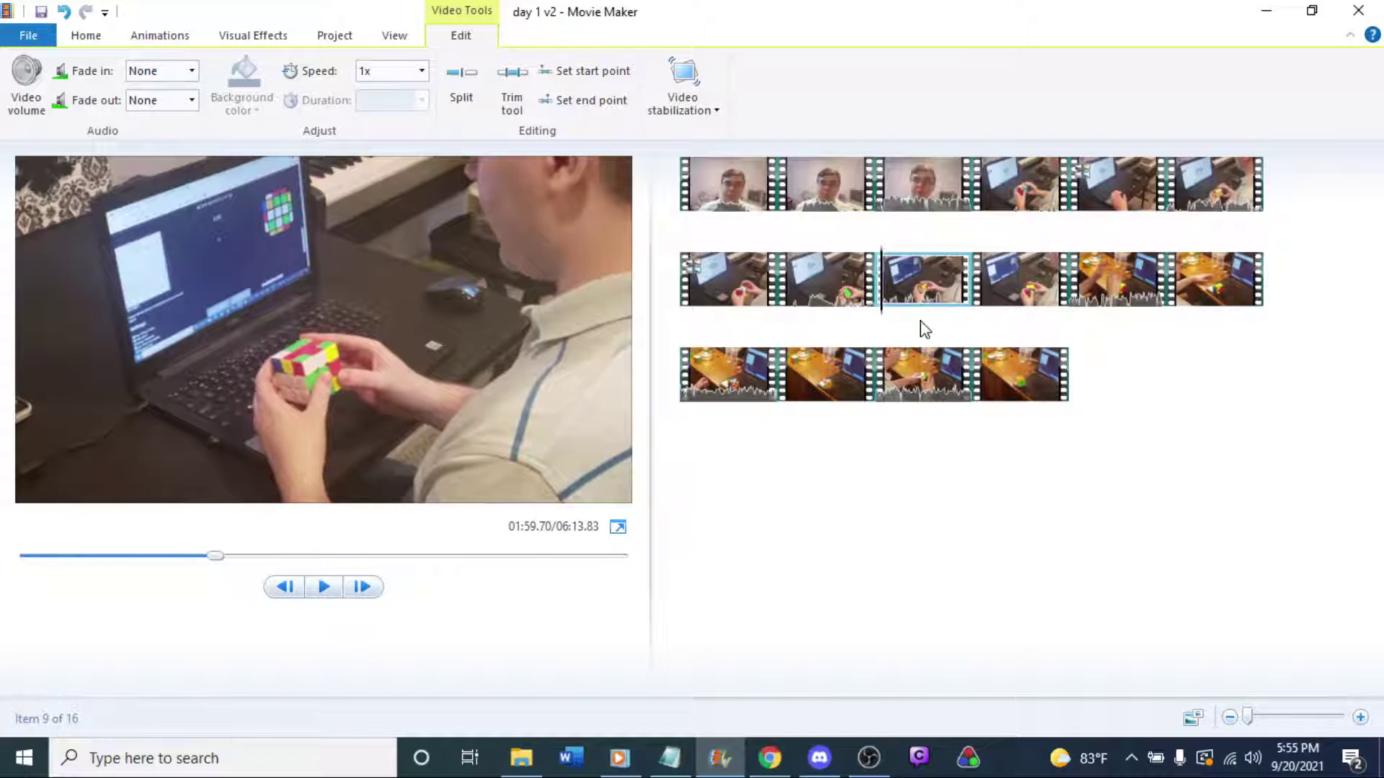
{"action": "key", "text": "space"}
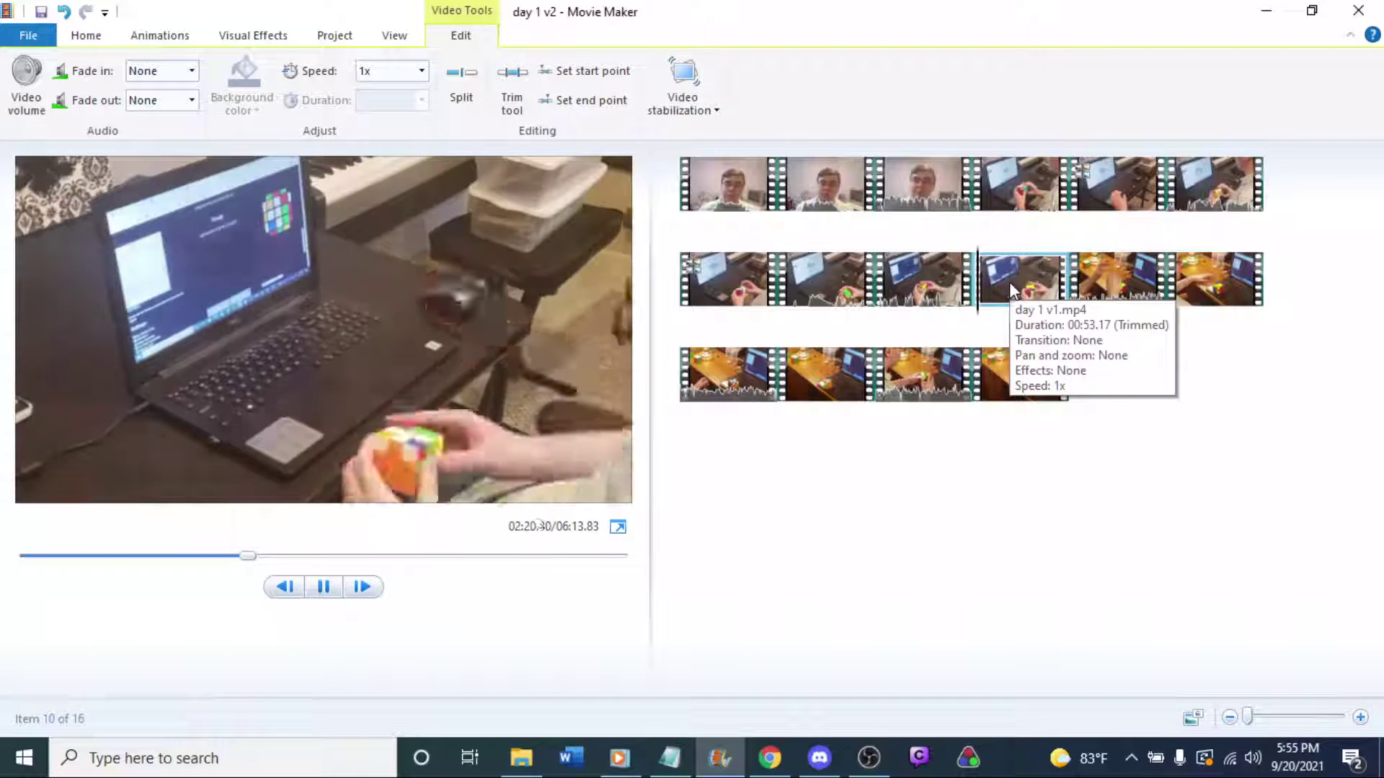
{"action": "left_click", "coordinate": [1009, 283]}
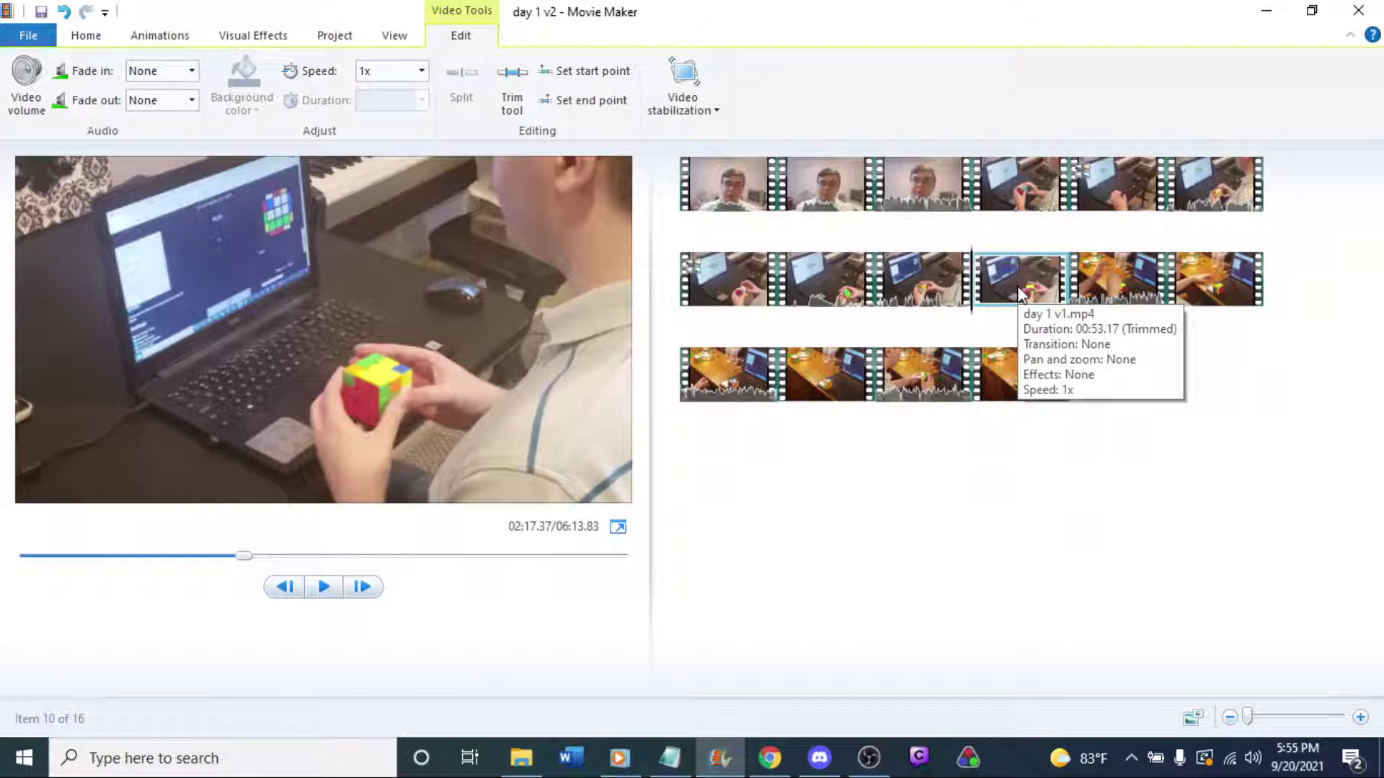
{"action": "left_click", "coordinate": [385, 77]}
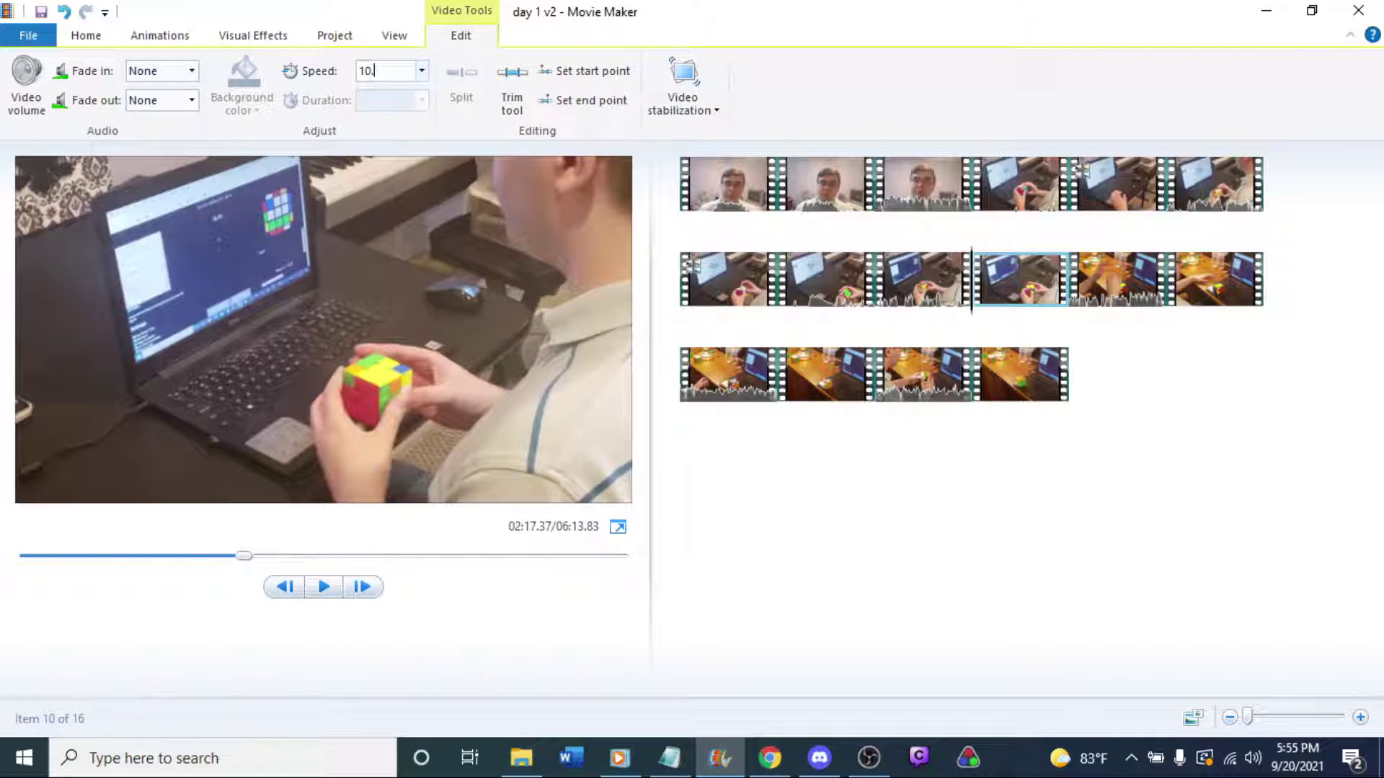
{"action": "type", "text": "10.634"}
{"action": "key", "text": "Return"}
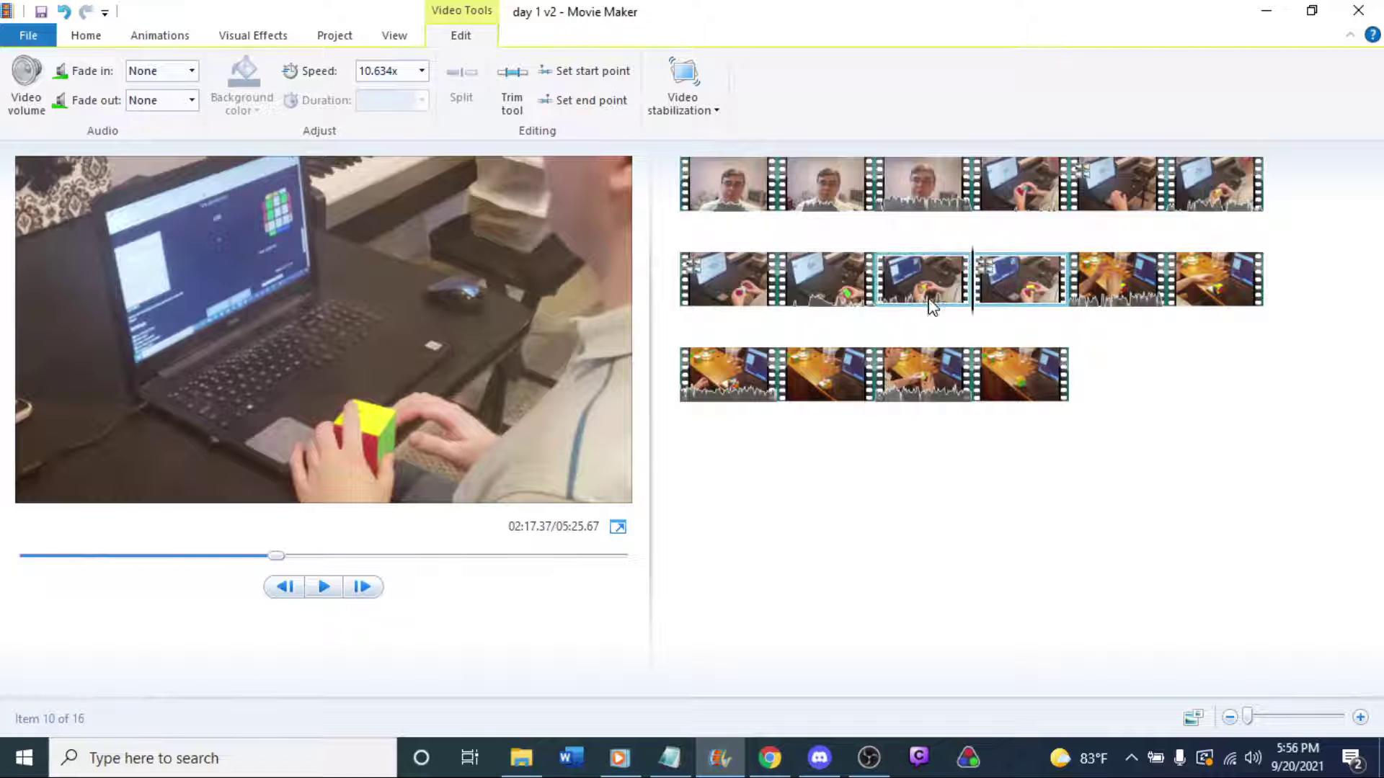
Replay the start of the sped-up tenth clip several times to judge its pace and find where the solve ends.
{"action": "key", "text": "space"}
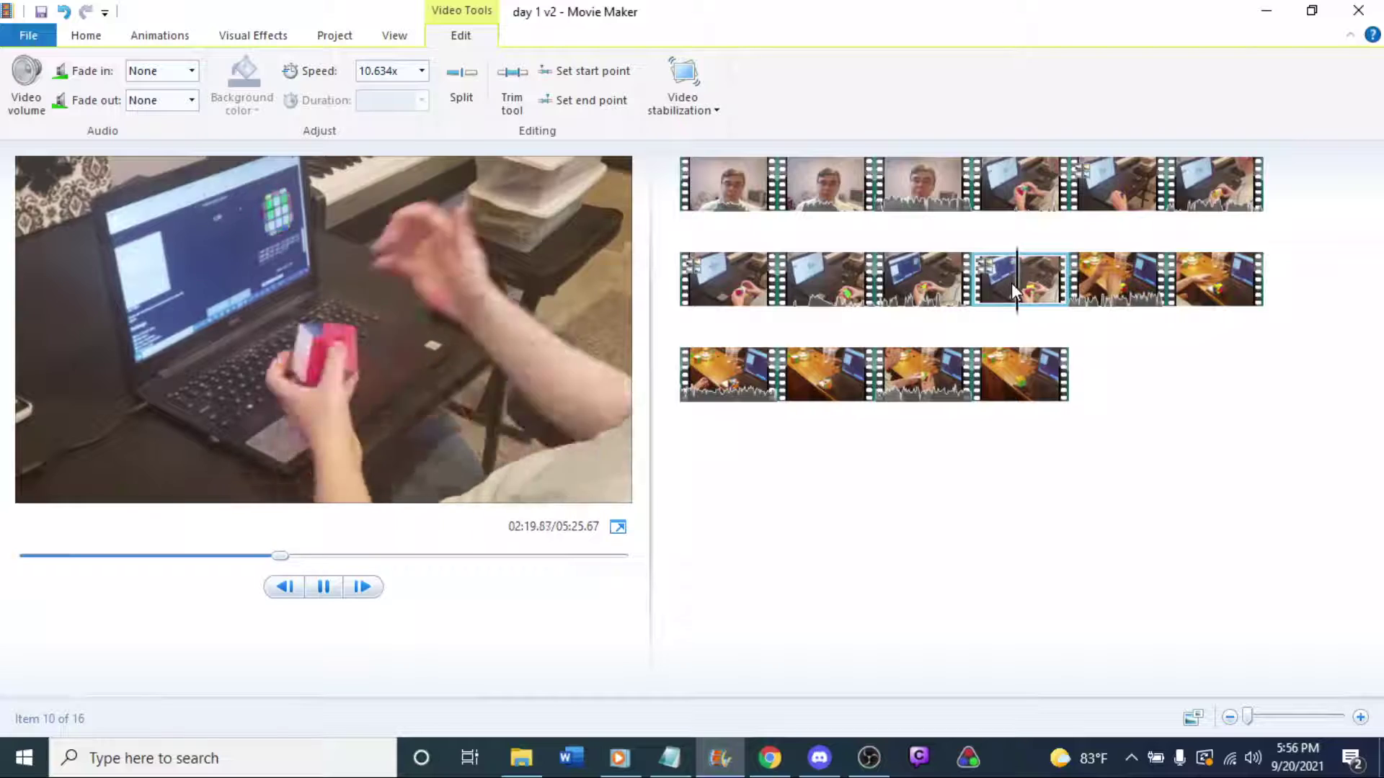
{"action": "left_click", "coordinate": [984, 291]}
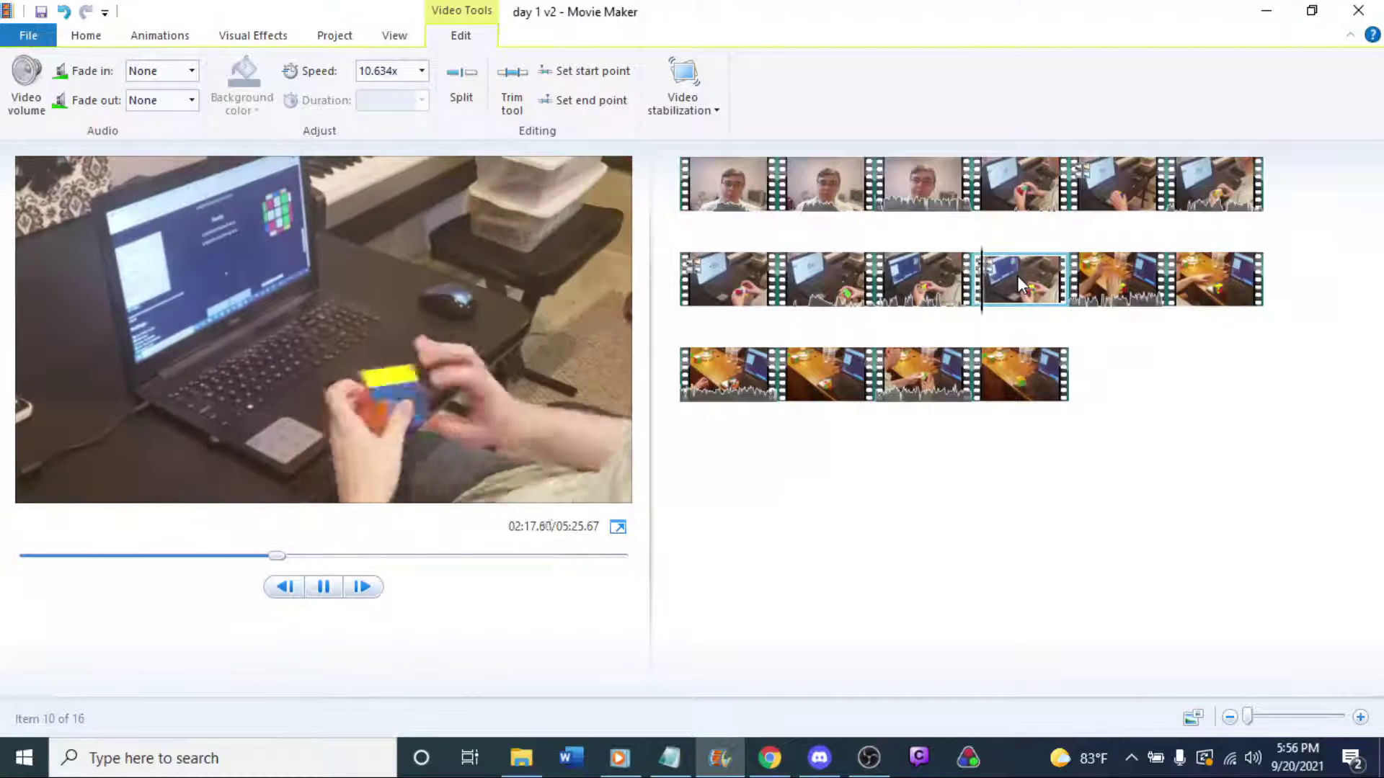
{"action": "key", "text": "space"}
{"action": "key", "text": "space"}
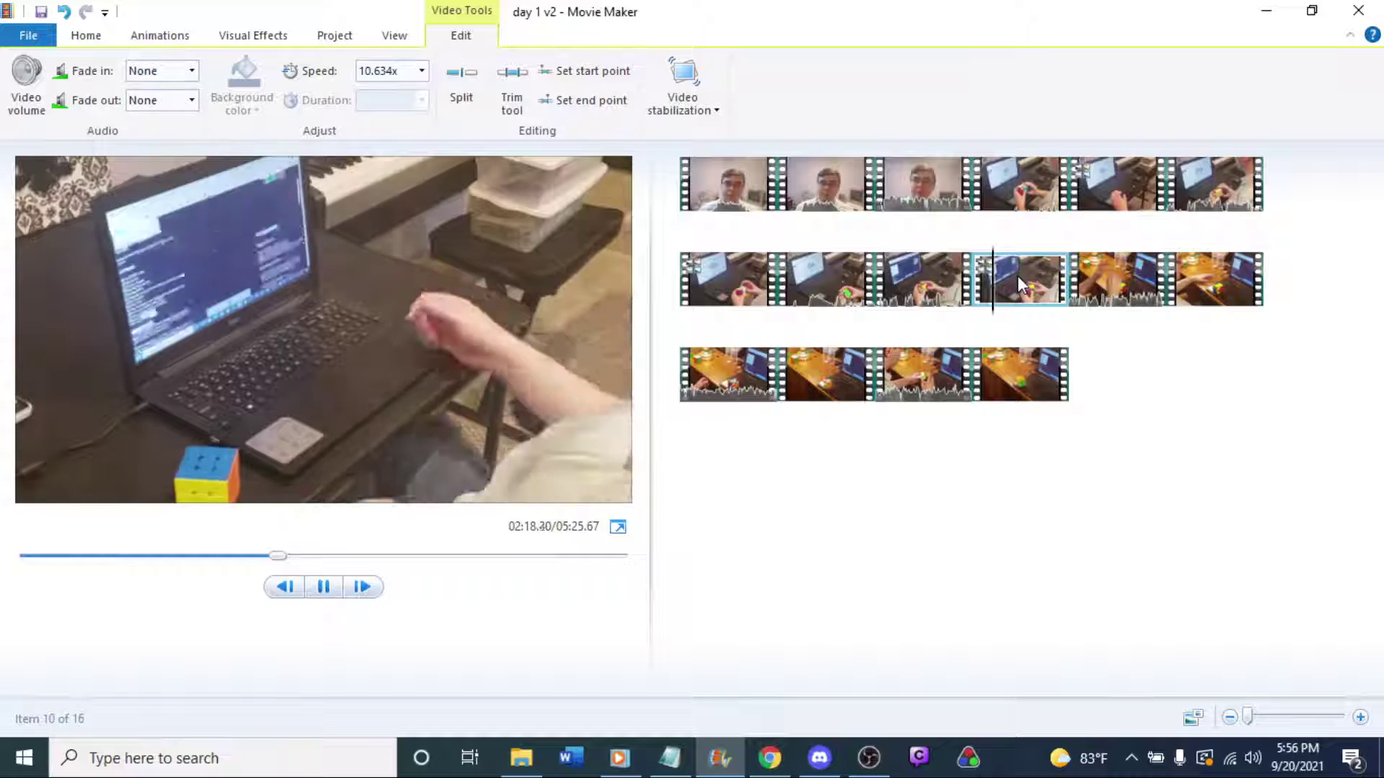
{"action": "left_click", "coordinate": [991, 285]}
{"action": "key", "text": "space"}
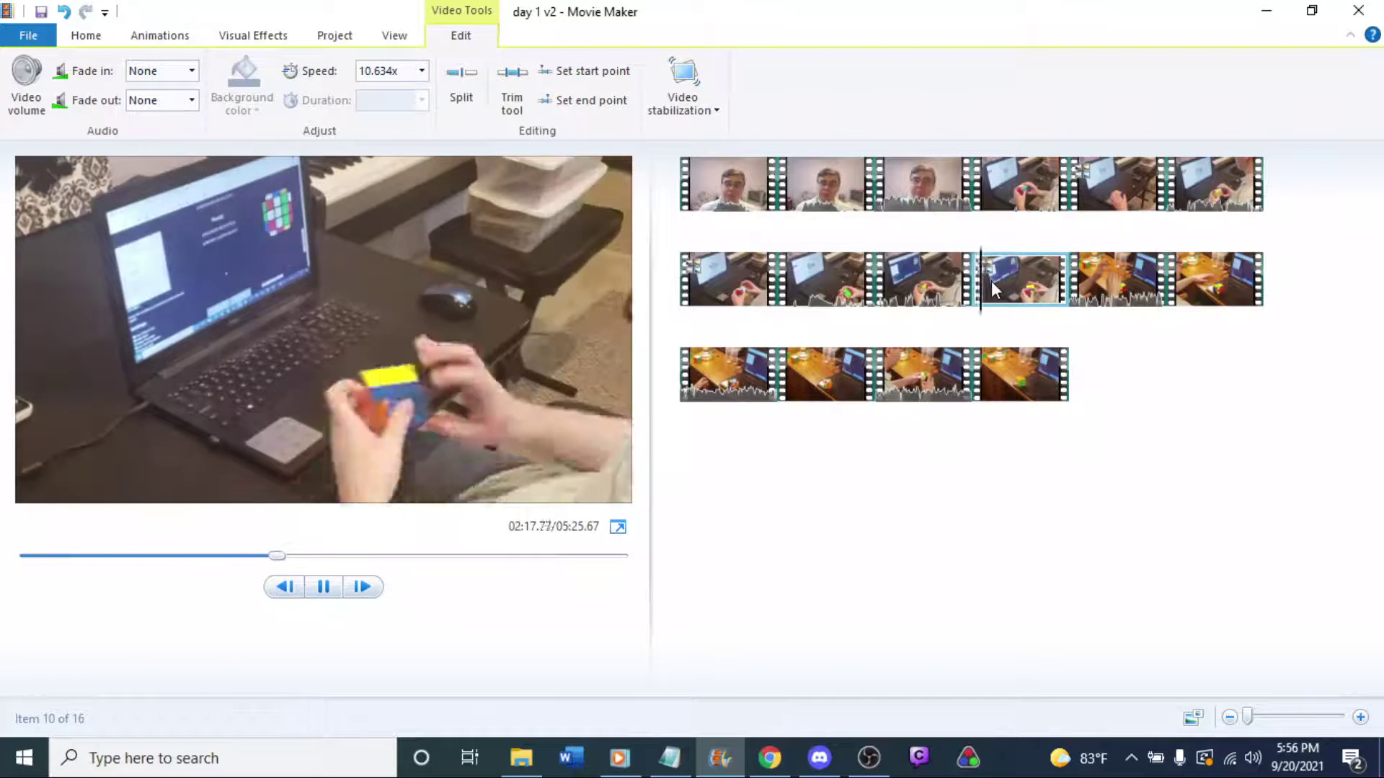
{"action": "left_click", "coordinate": [992, 281]}
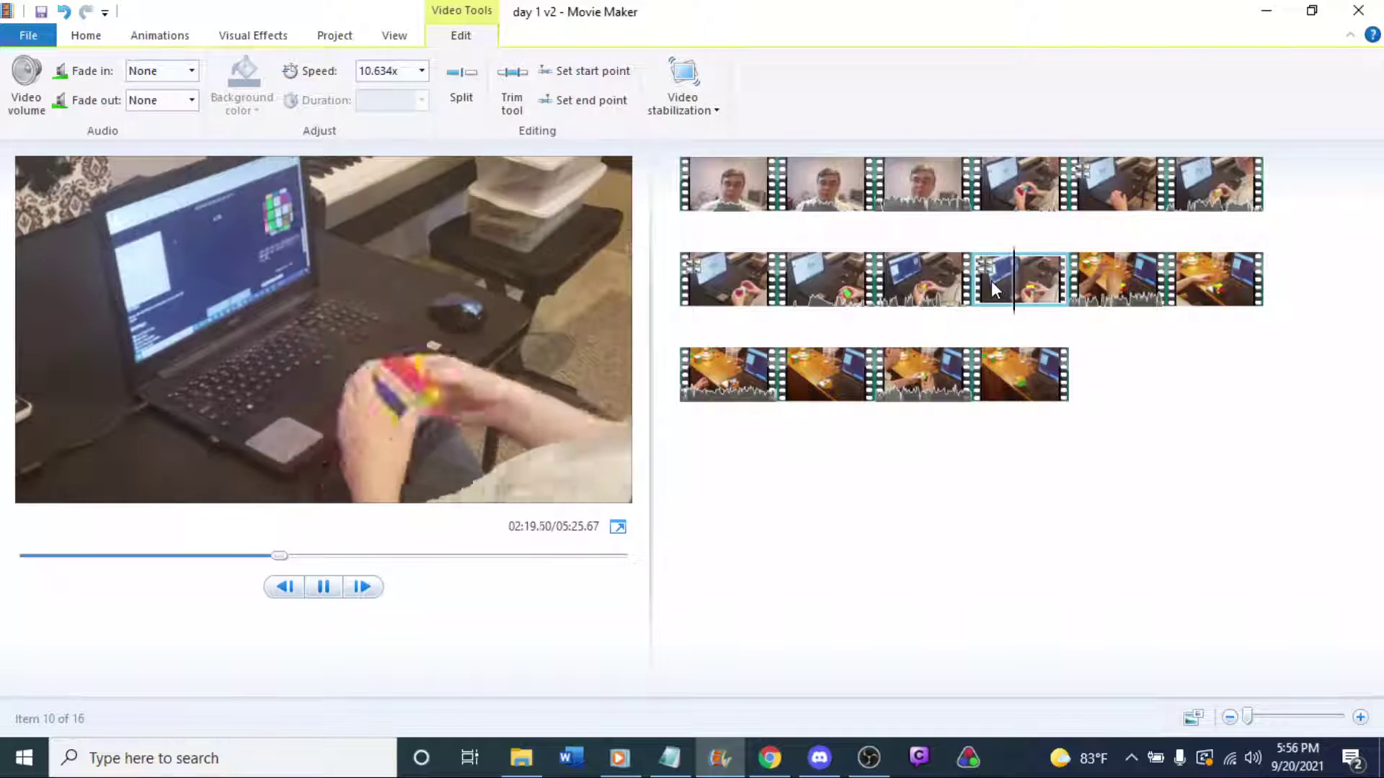
{"action": "left_click", "coordinate": [992, 285]}
{"action": "left_click", "coordinate": [992, 282]}
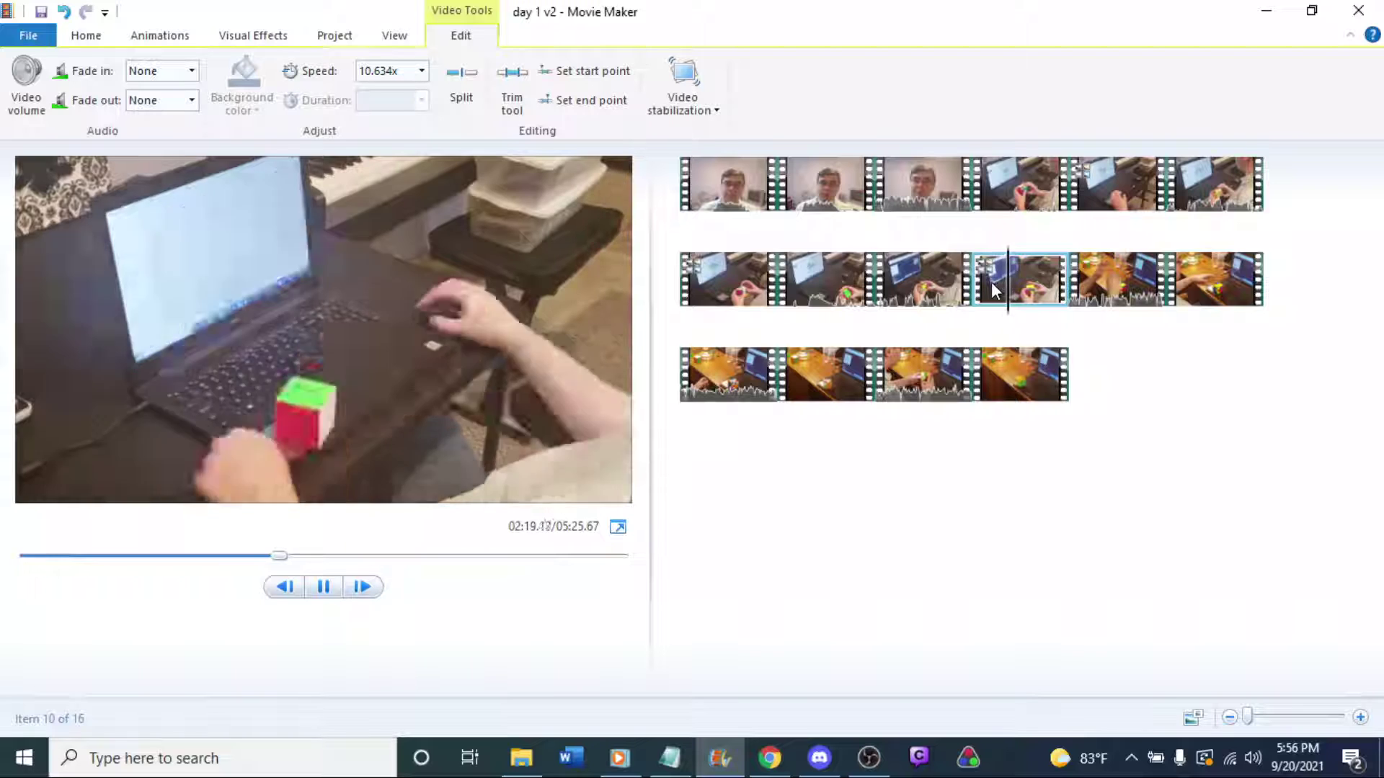
{"action": "left_click", "coordinate": [991, 283]}
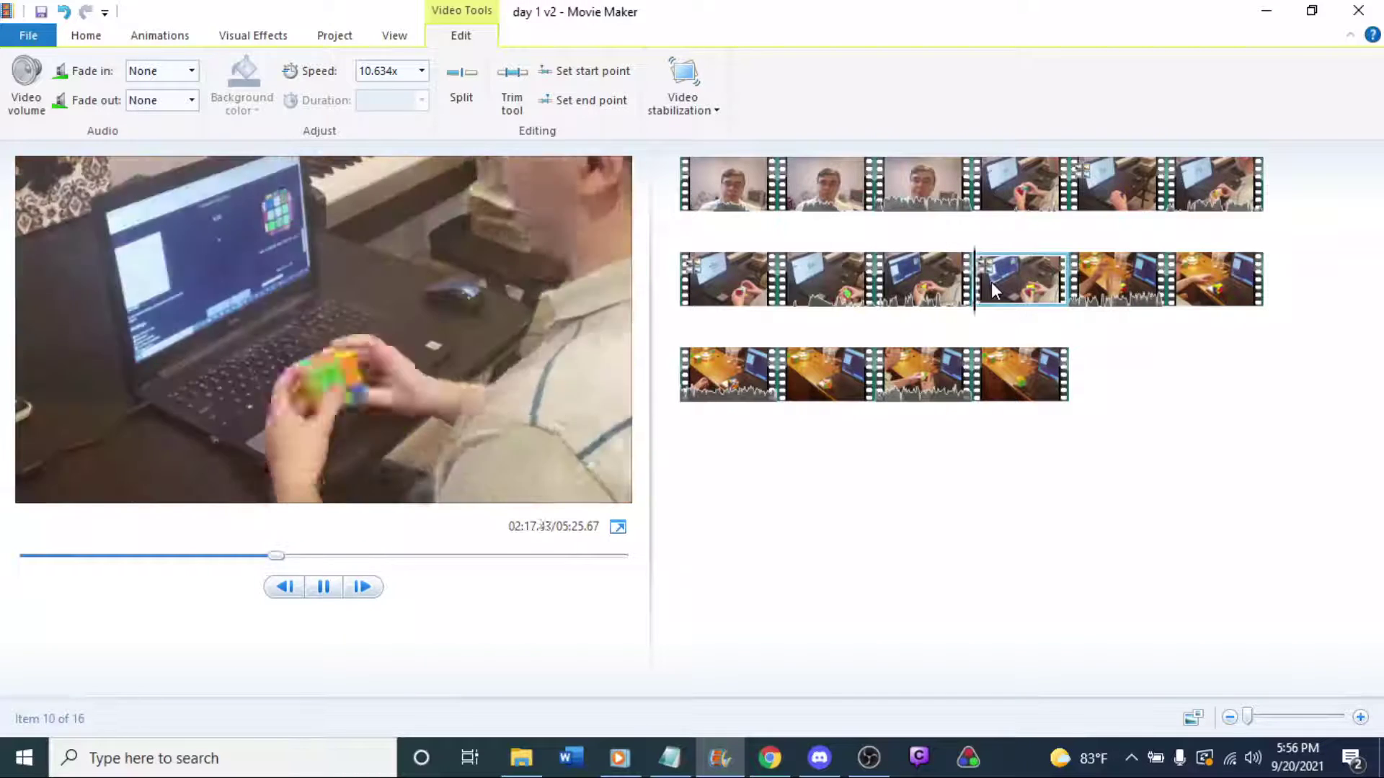
{"action": "left_click", "coordinate": [991, 282]}
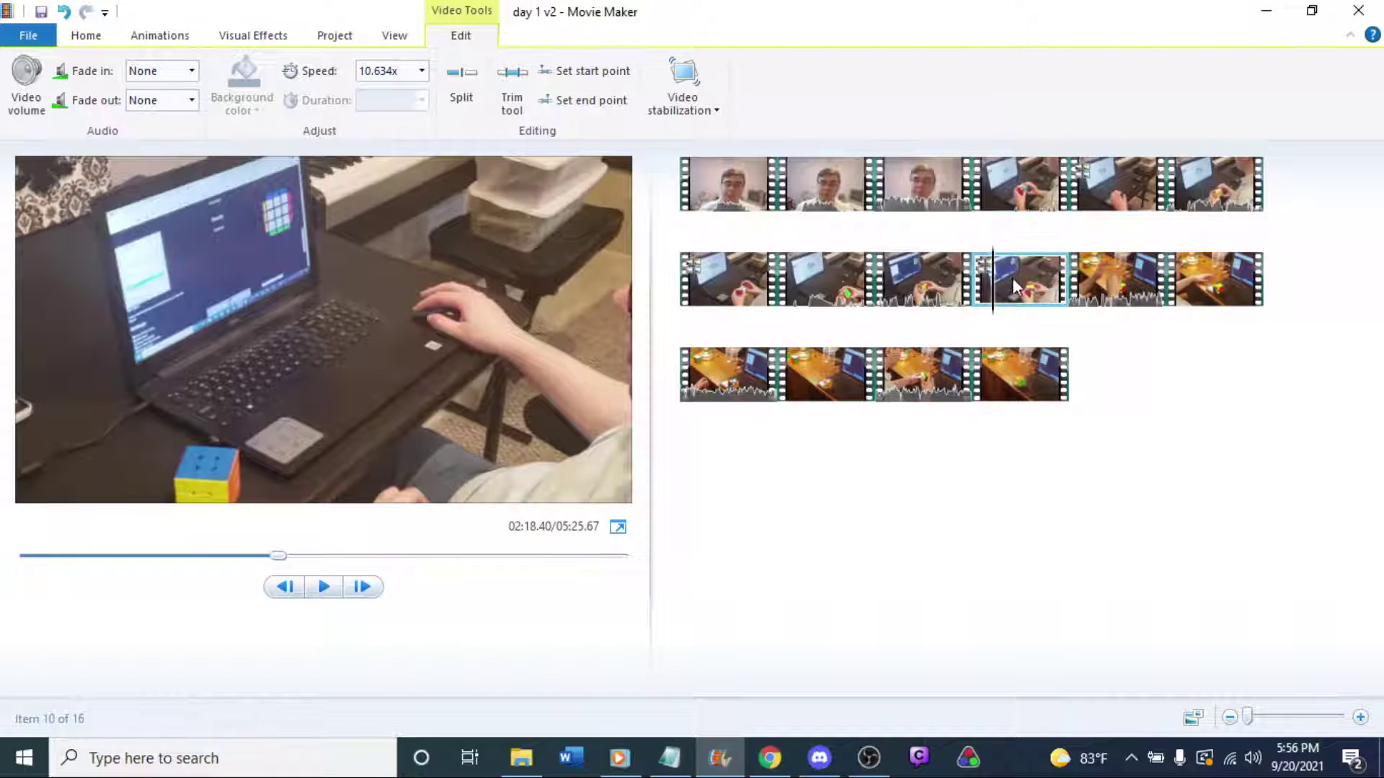
Set the tenth clip's playback speed to 8x and preview the result.
{"action": "left_click", "coordinate": [1018, 287]}
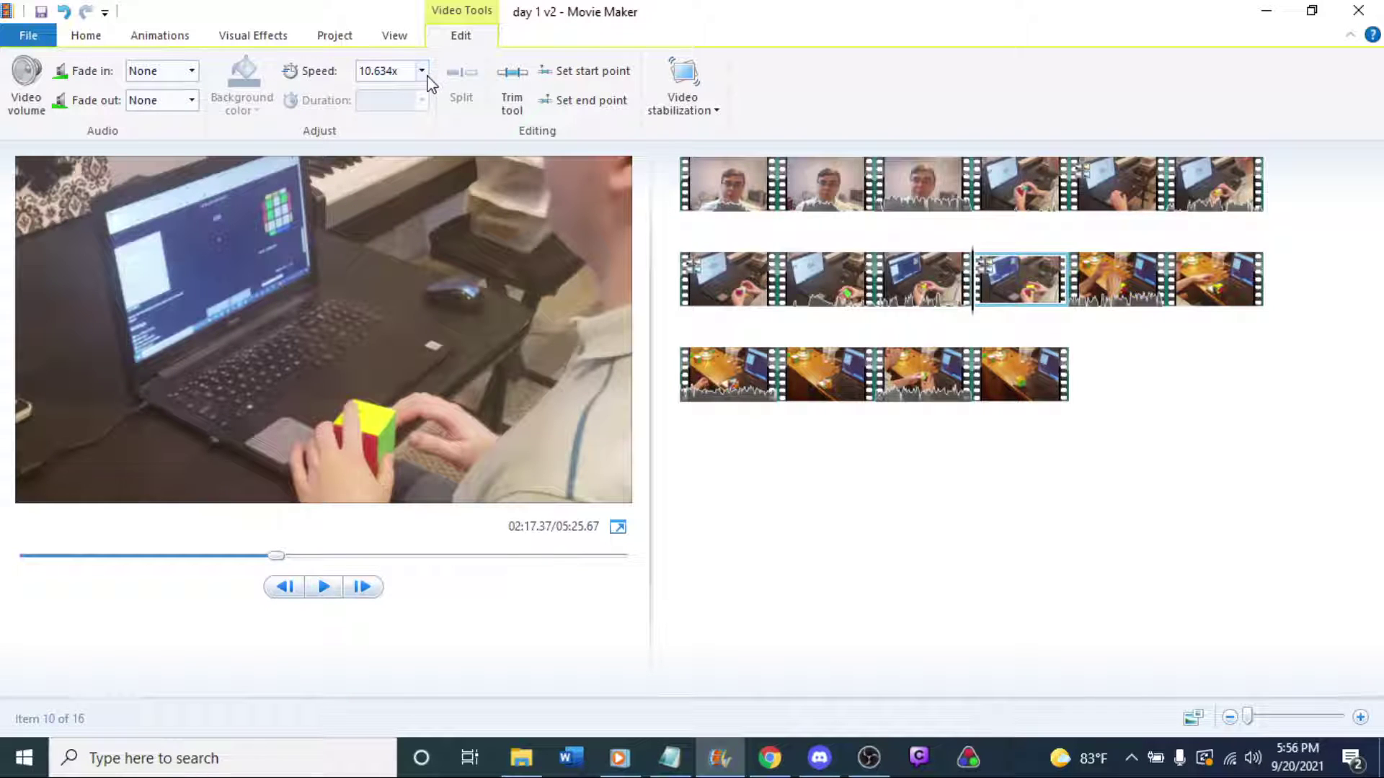
{"action": "left_click", "coordinate": [390, 70]}
{"action": "type", "text": "8"}
{"action": "key", "text": "Return"}
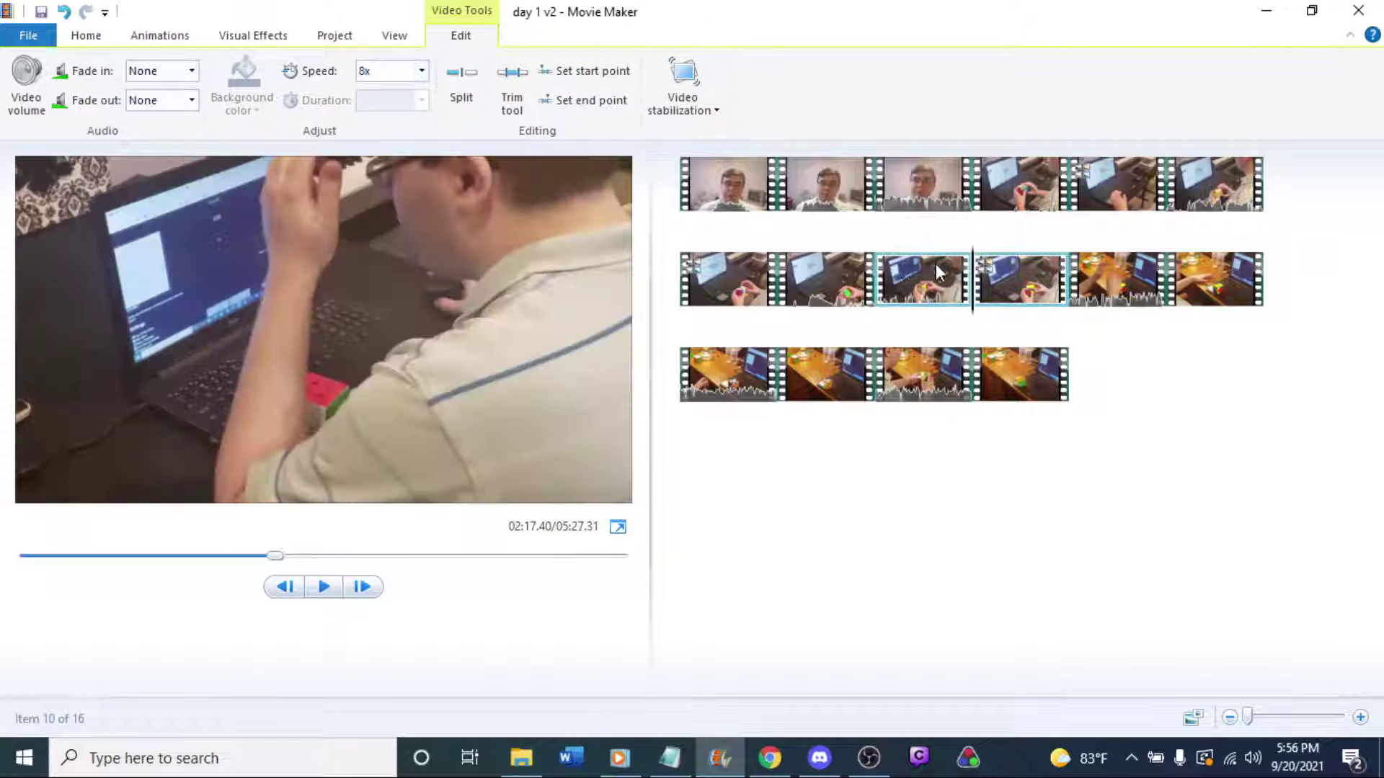
{"action": "mouse_move", "coordinate": [1015, 285]}
{"action": "key", "text": "space"}
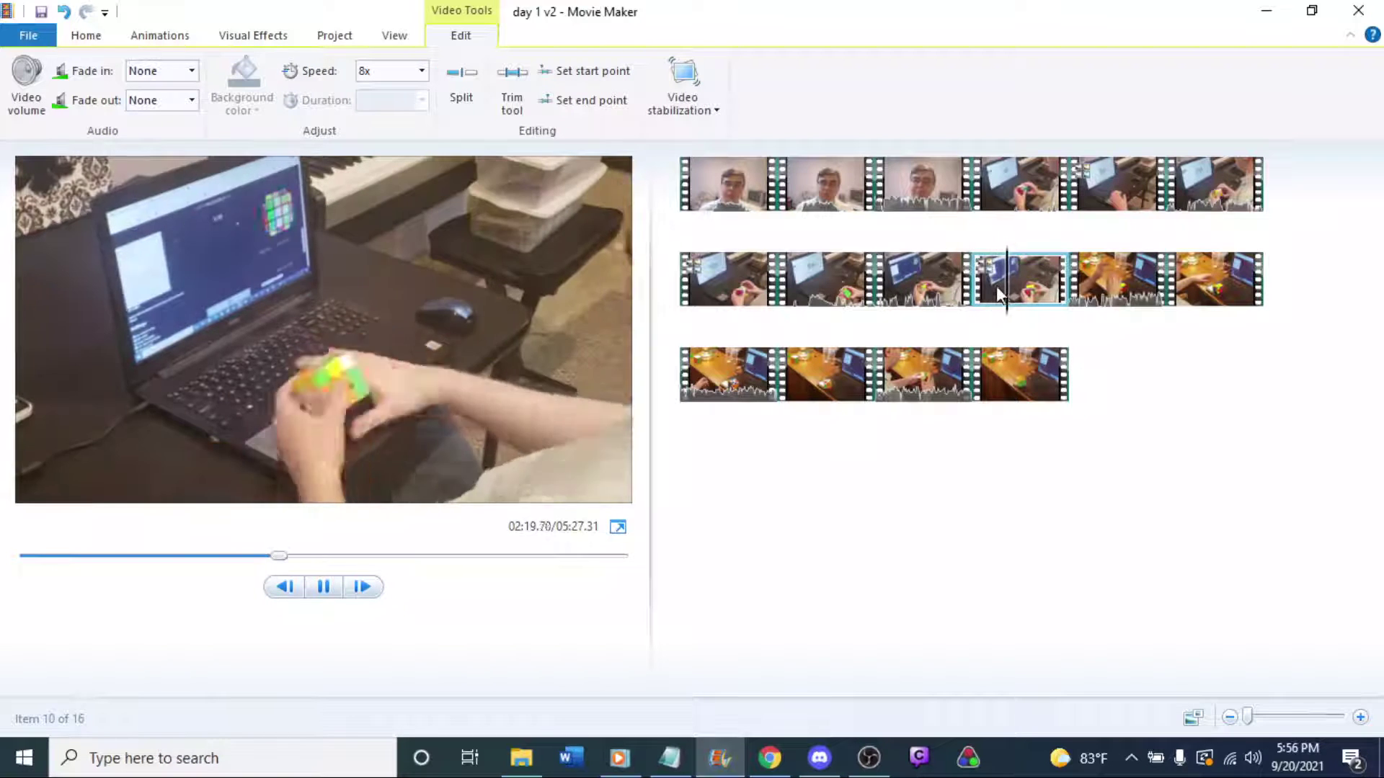
Set the tenth clip's playback speed to 7x and play its beginning.
{"action": "left_click", "coordinate": [996, 284]}
{"action": "left_click", "coordinate": [381, 76]}
{"action": "type", "text": "7"}
{"action": "key", "text": "Return"}
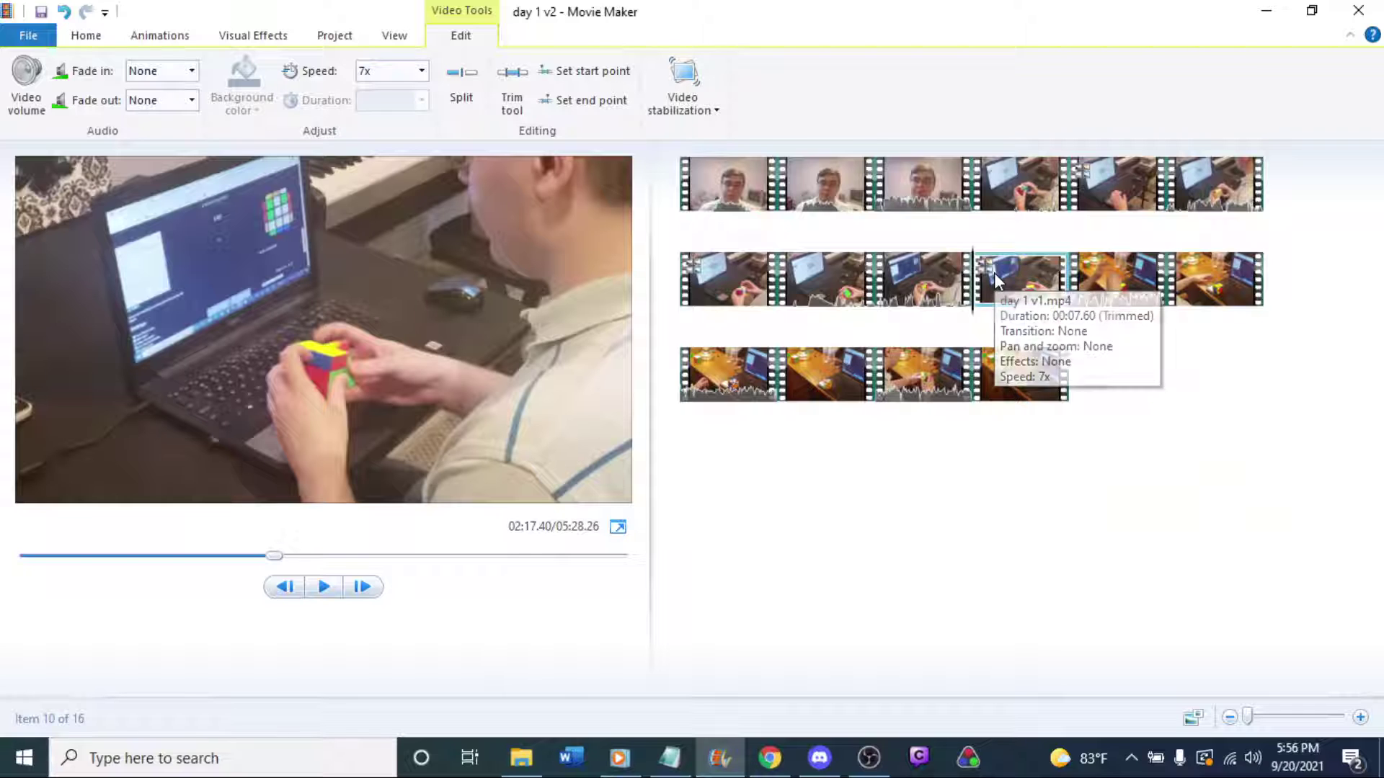
{"action": "key", "text": "space"}
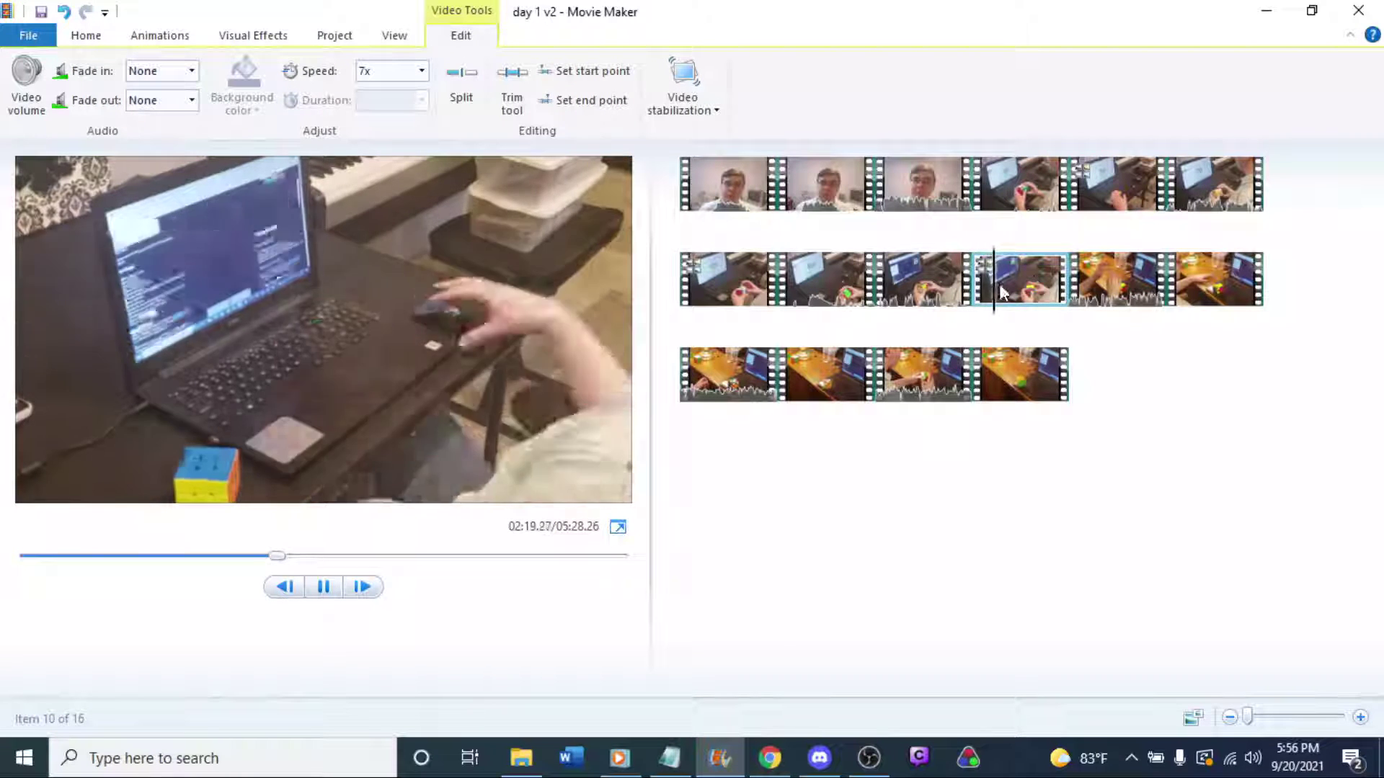
{"action": "left_click", "coordinate": [980, 279]}
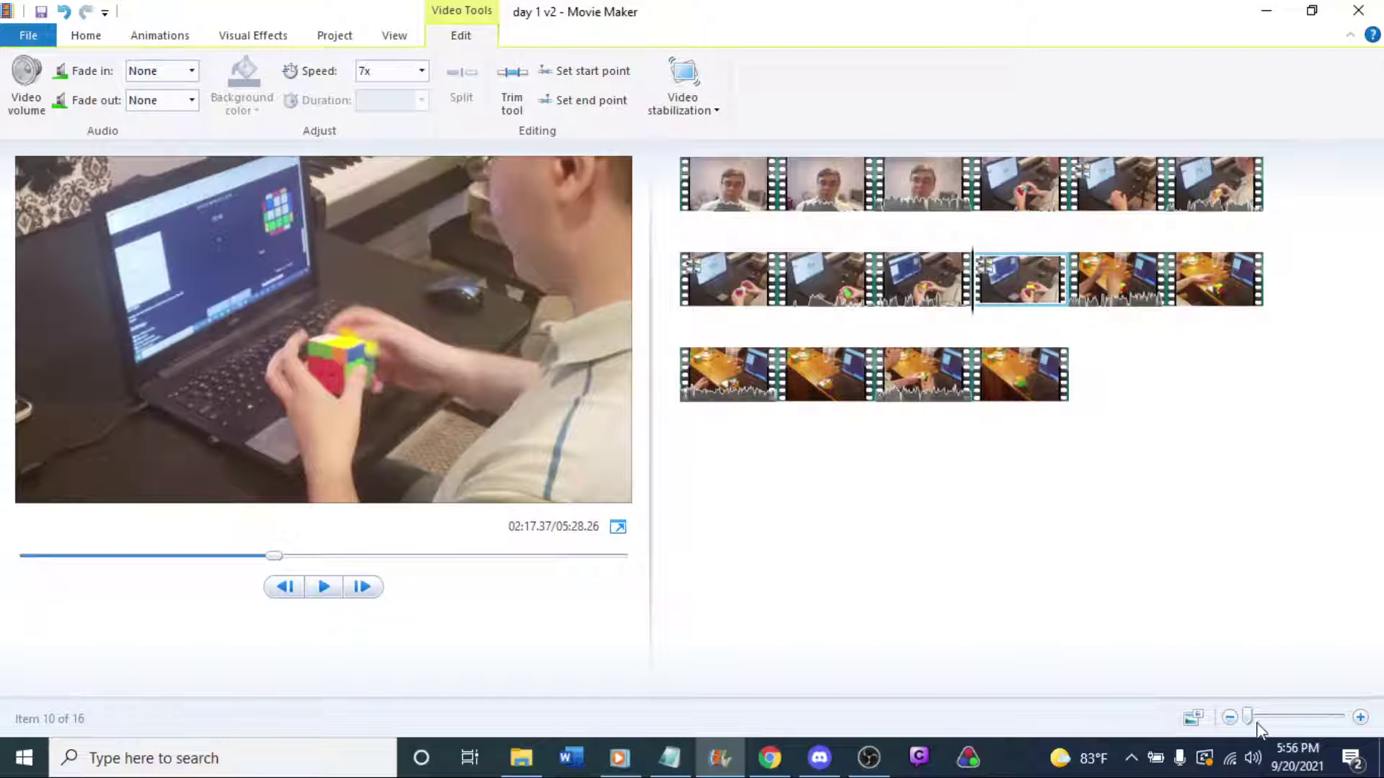
Split the tenth clip at 02:18.20, where the cube is put down beside the laptop.
{"action": "left_click_drag", "start_coordinate": [1247, 717], "coordinate": [1342, 717]}
{"action": "key", "text": "space"}
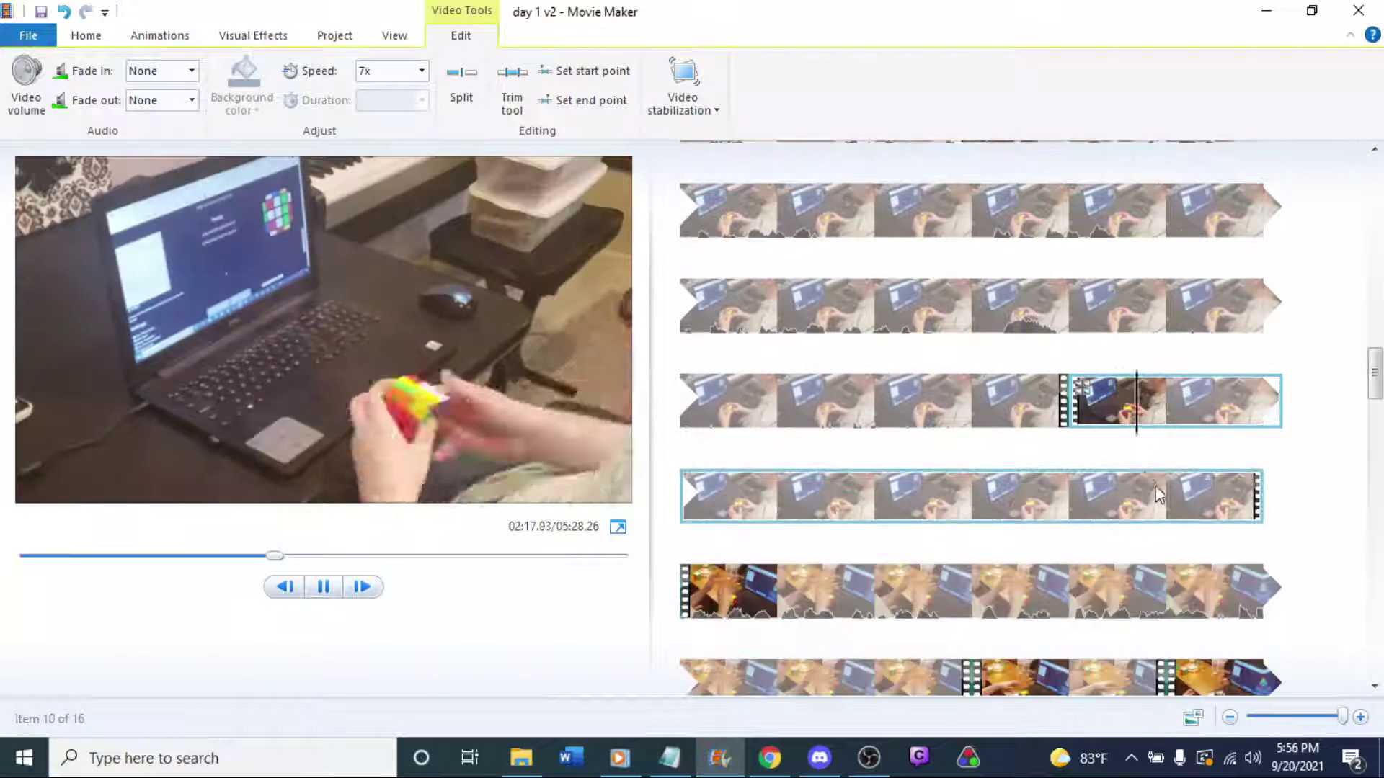
{"action": "left_click", "coordinate": [1107, 408]}
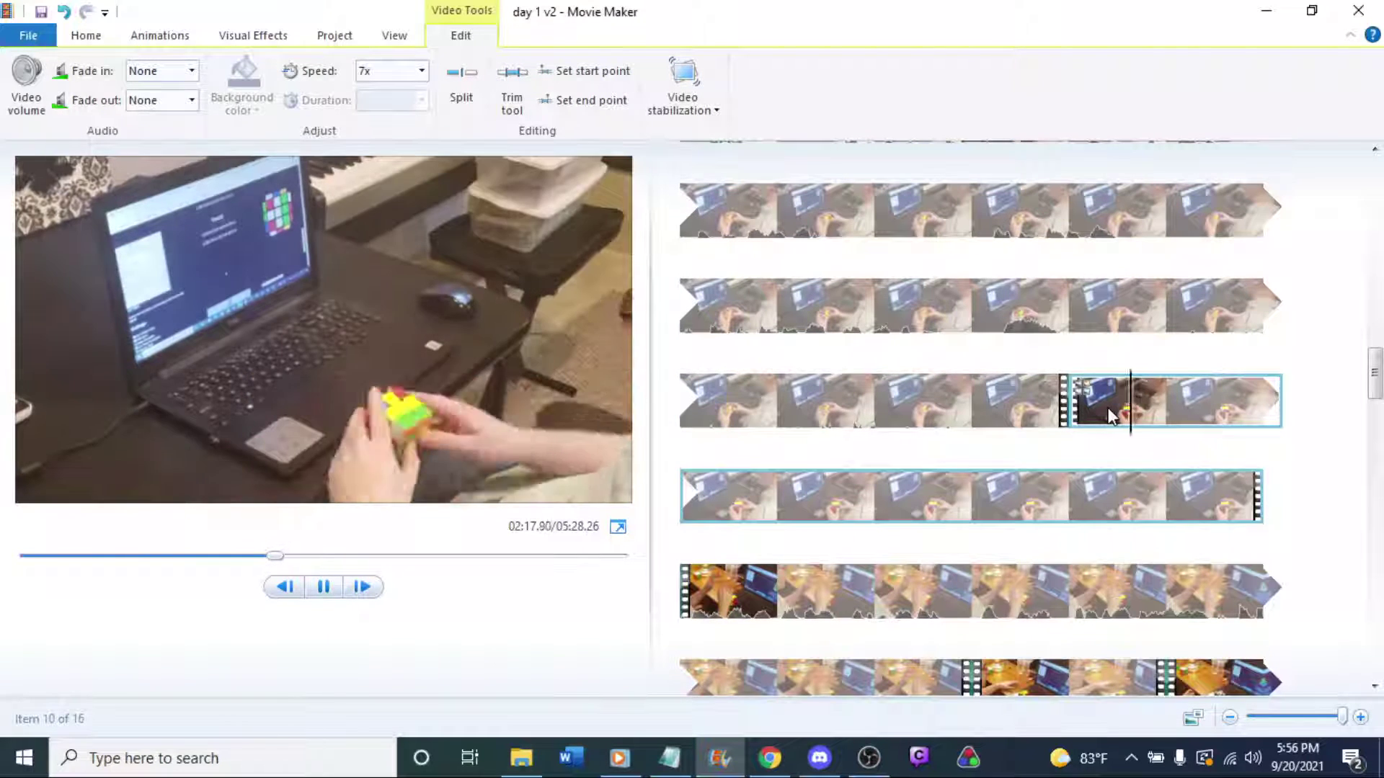
{"action": "key", "text": "space"}
{"action": "key", "text": "space"}
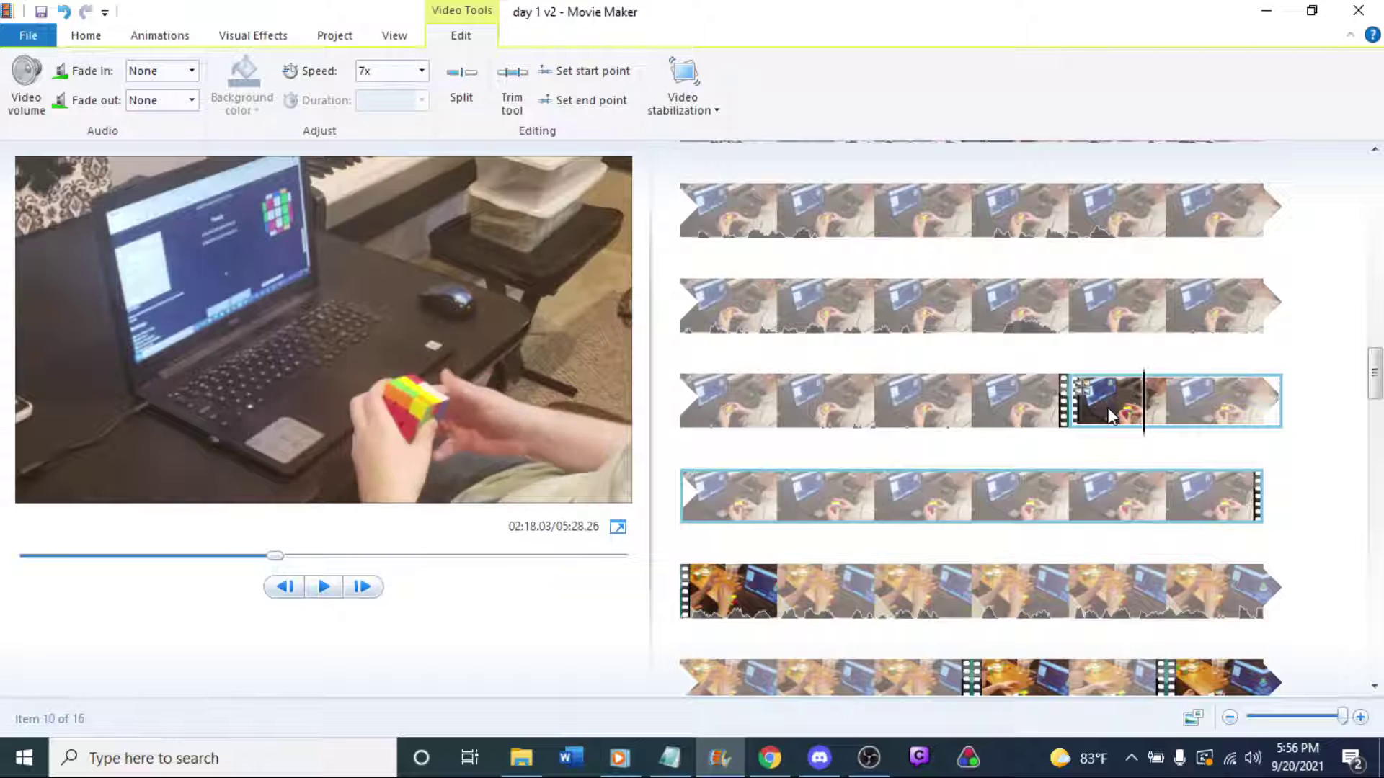
{"action": "key", "text": "space"}
{"action": "key", "text": "space"}
{"action": "key", "text": "space"}
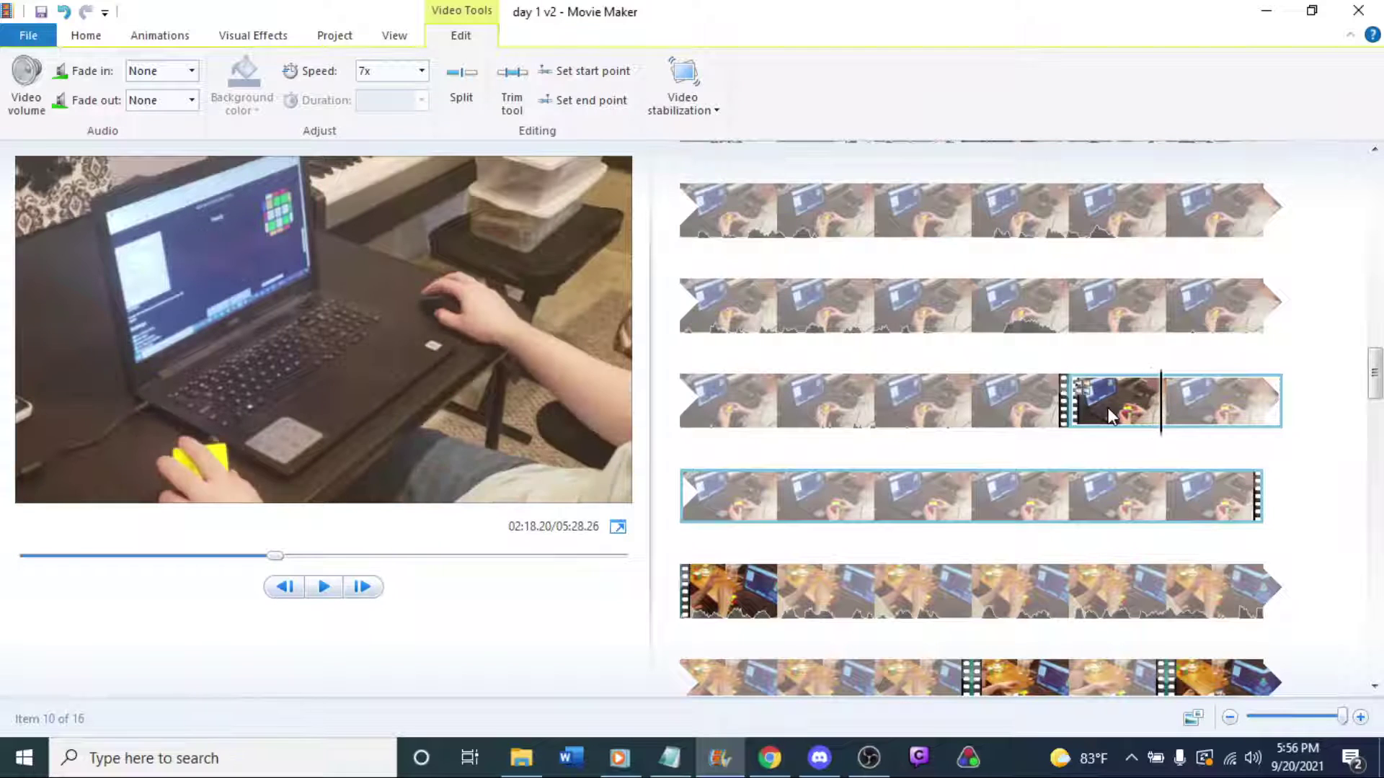
{"action": "right_click", "coordinate": [1165, 419]}
{"action": "left_click", "coordinate": [1185, 608]}
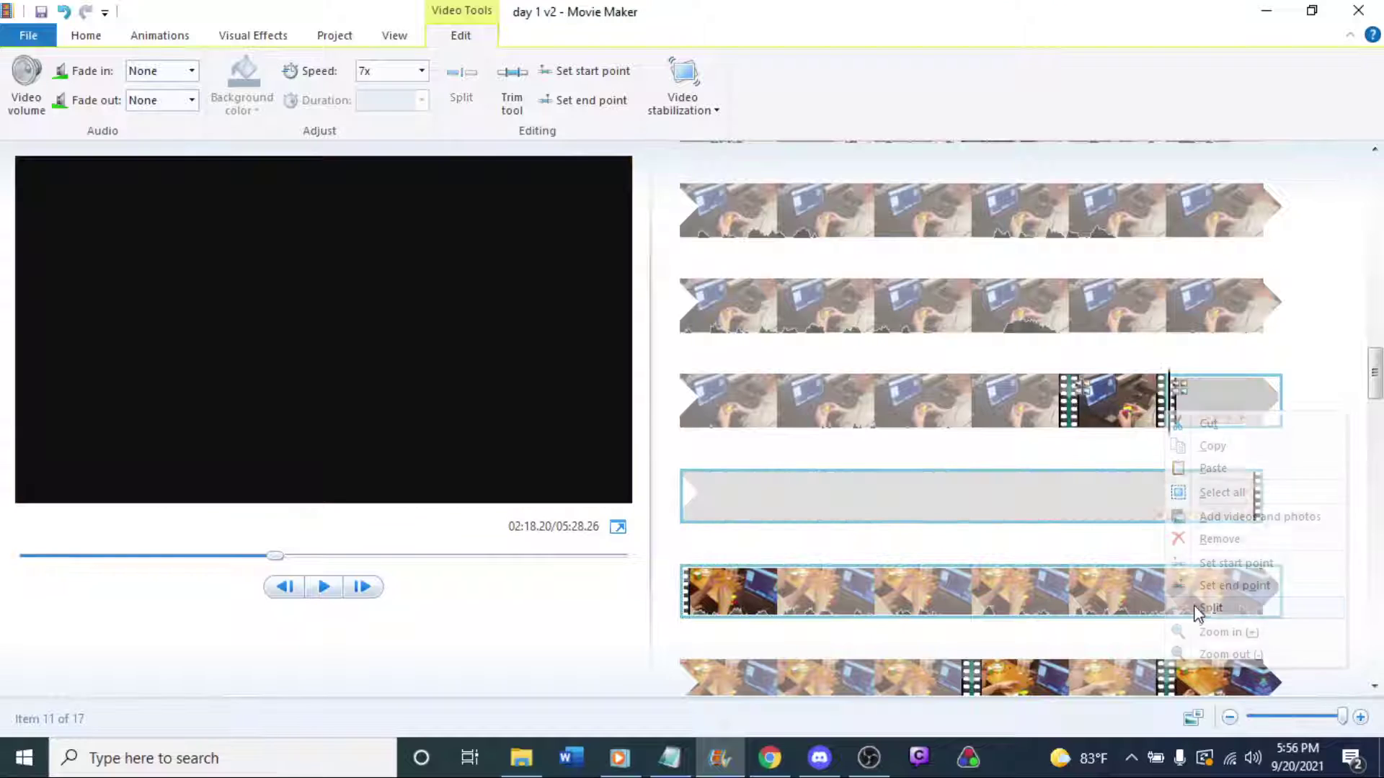
Advance through the new eleventh clip frame by frame and split it at 02:18.93, where both hands are on the laptop keyboard.
{"action": "key", "text": "space"}
{"action": "key", "text": "space"}
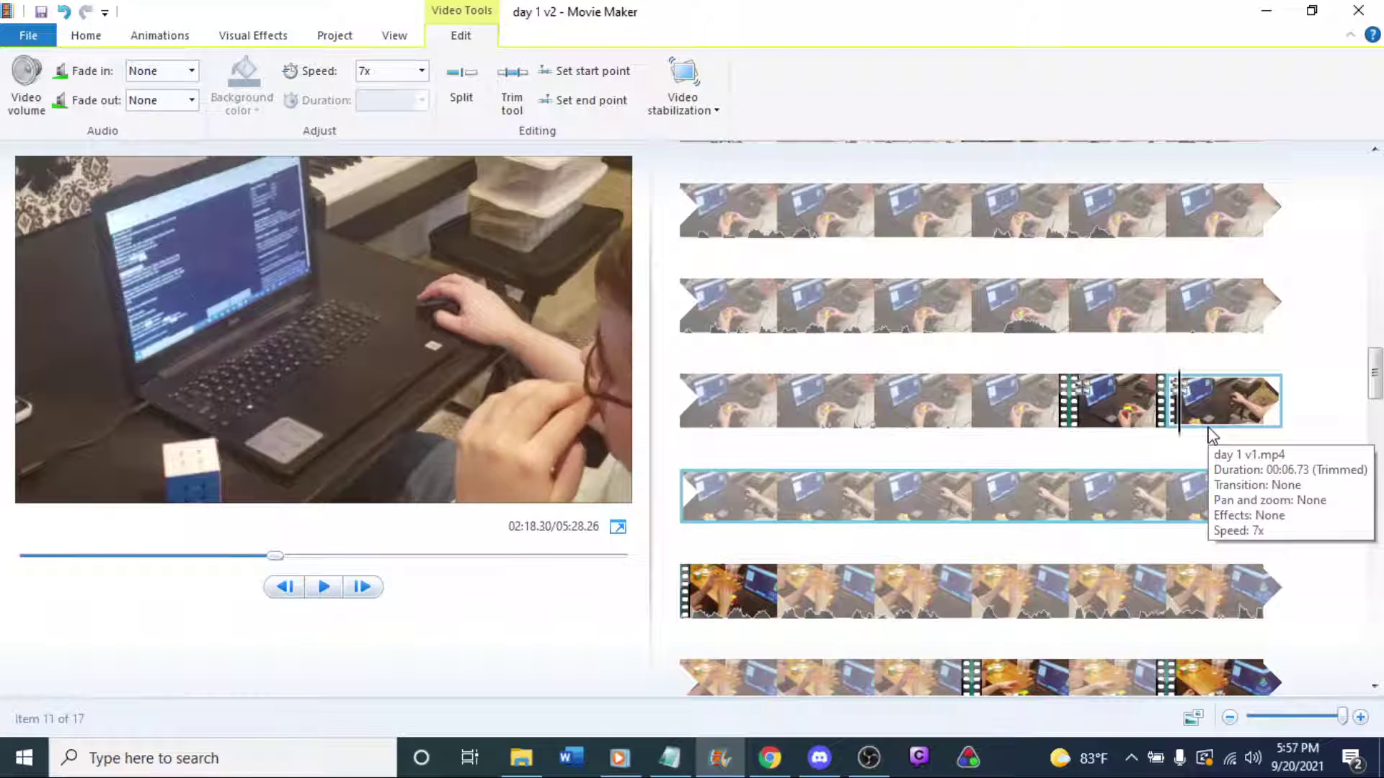
{"action": "key", "text": "l"}
{"action": "key", "text": "l"}
{"action": "key", "text": "l"}
{"action": "key", "text": "l"}
{"action": "key", "text": "l"}
{"action": "key", "text": "l"}
{"action": "key", "text": "l"}
{"action": "key", "text": "l"}
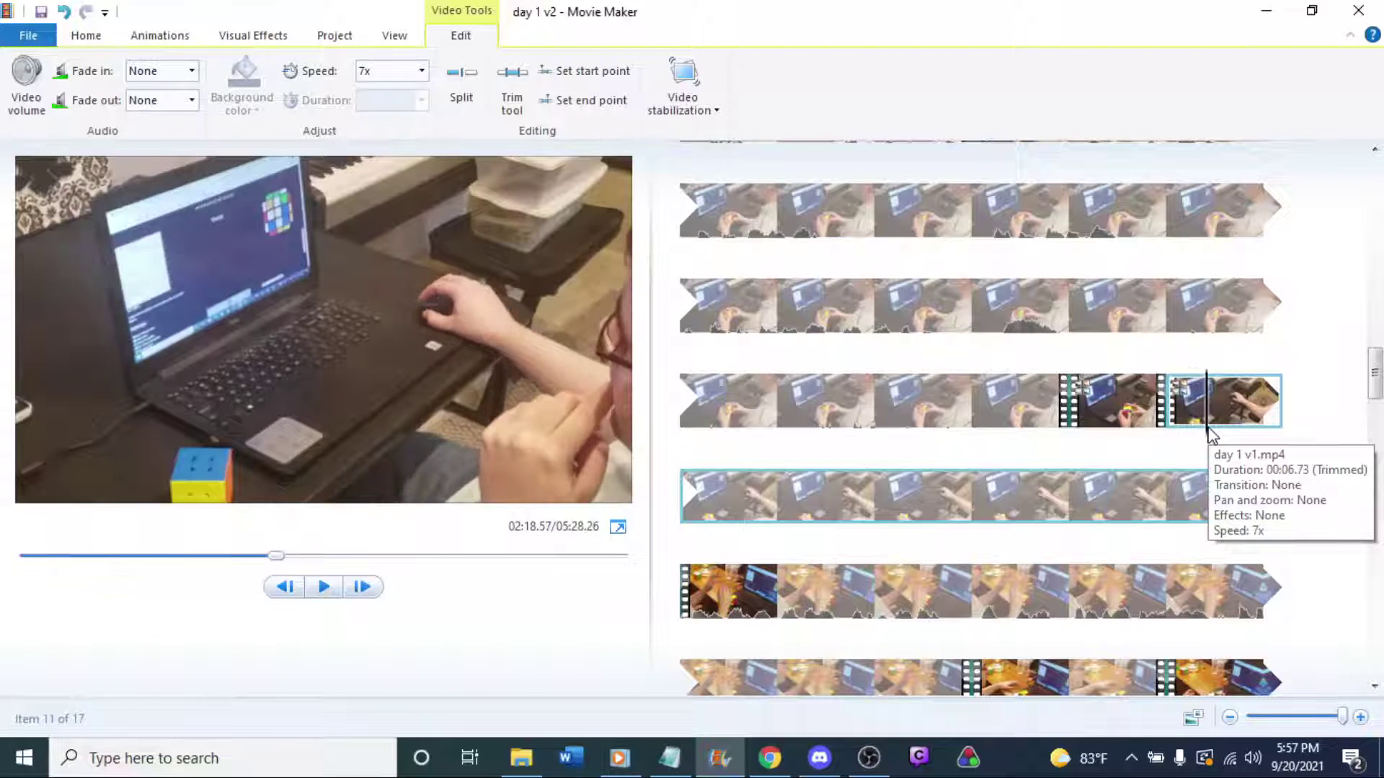
{"action": "key", "text": "l"}
{"action": "key", "text": "l"}
{"action": "key", "text": "l"}
{"action": "key", "text": "l"}
{"action": "key", "text": "l"}
{"action": "key", "text": "l"}
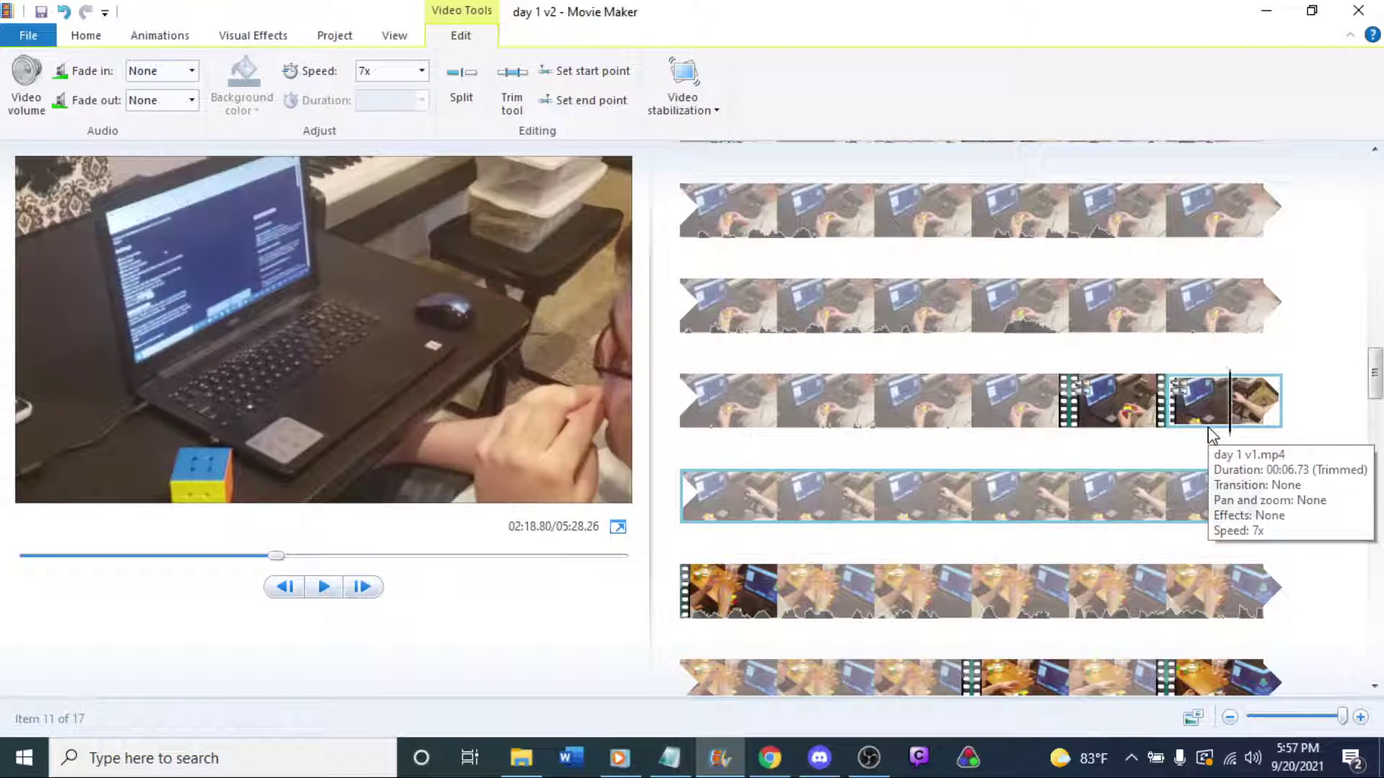
{"action": "key", "text": "l"}
{"action": "key", "text": "l"}
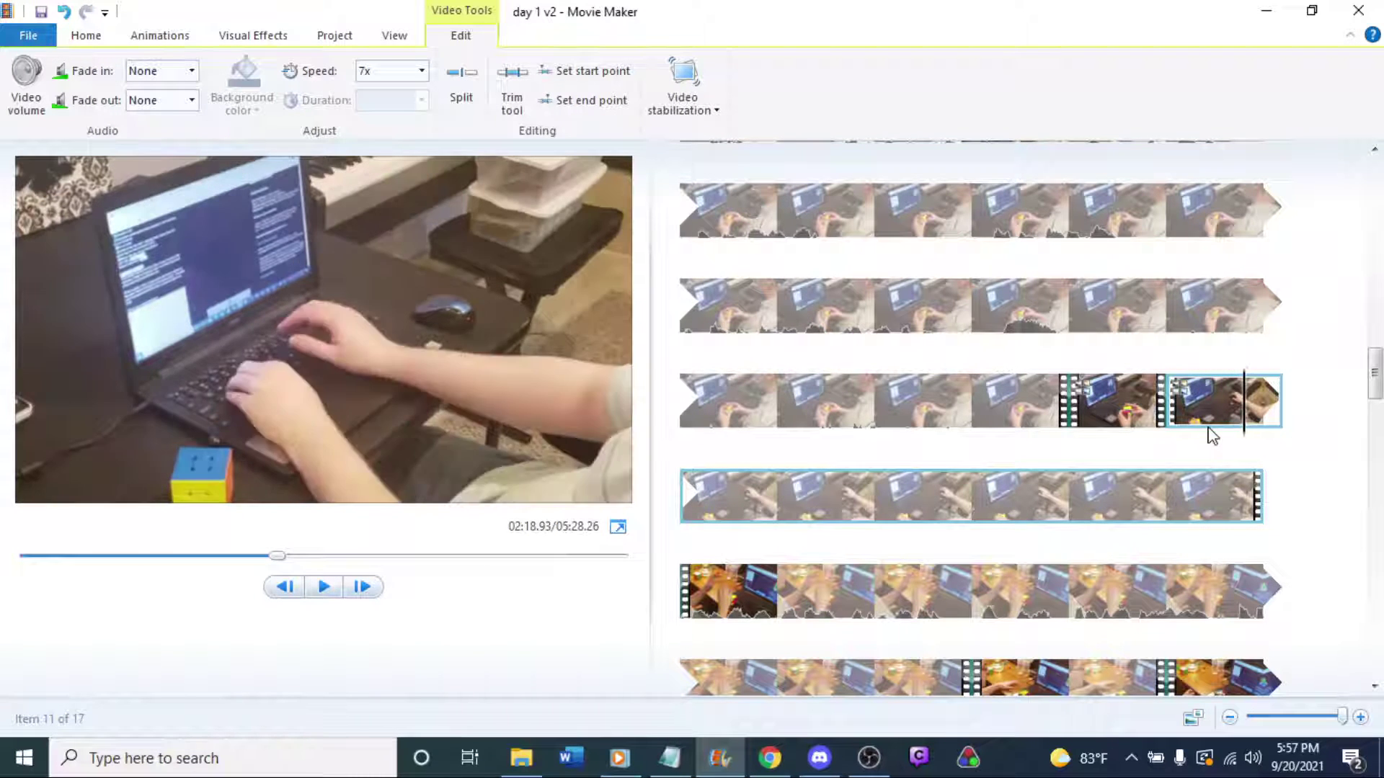
{"action": "key", "text": "l"}
{"action": "right_click", "coordinate": [1246, 409]}
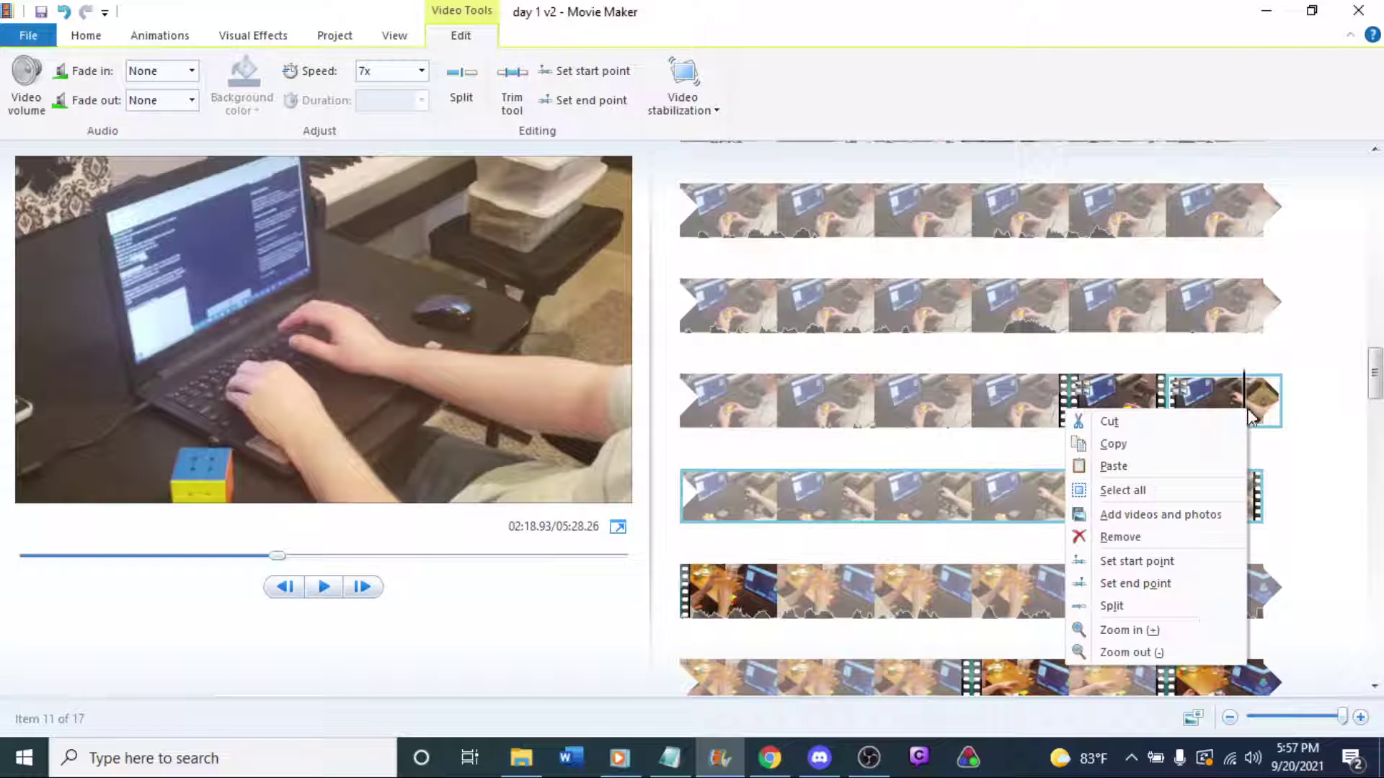
{"action": "left_click", "coordinate": [1138, 612]}
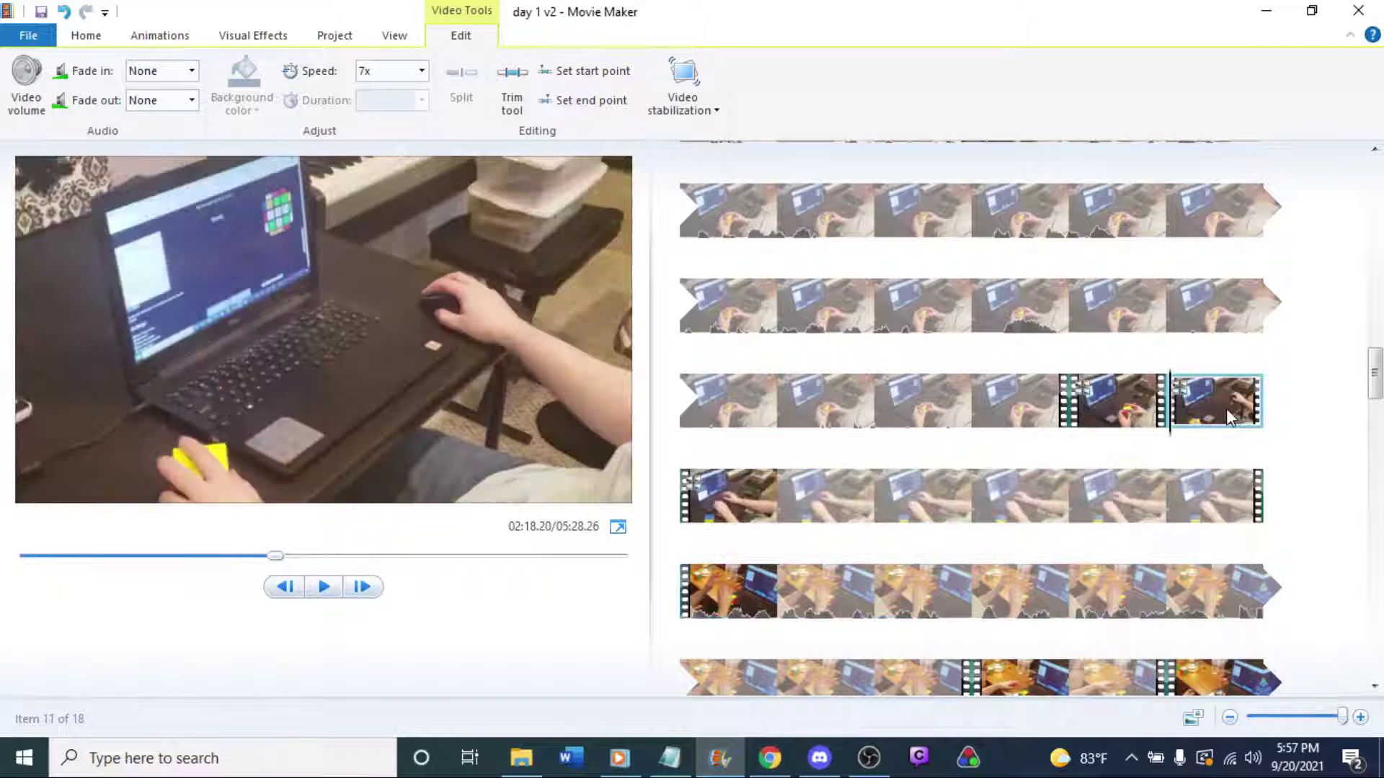
Delete the short piece between the two splits and play the clip that follows it.
{"action": "key", "text": "Delete"}
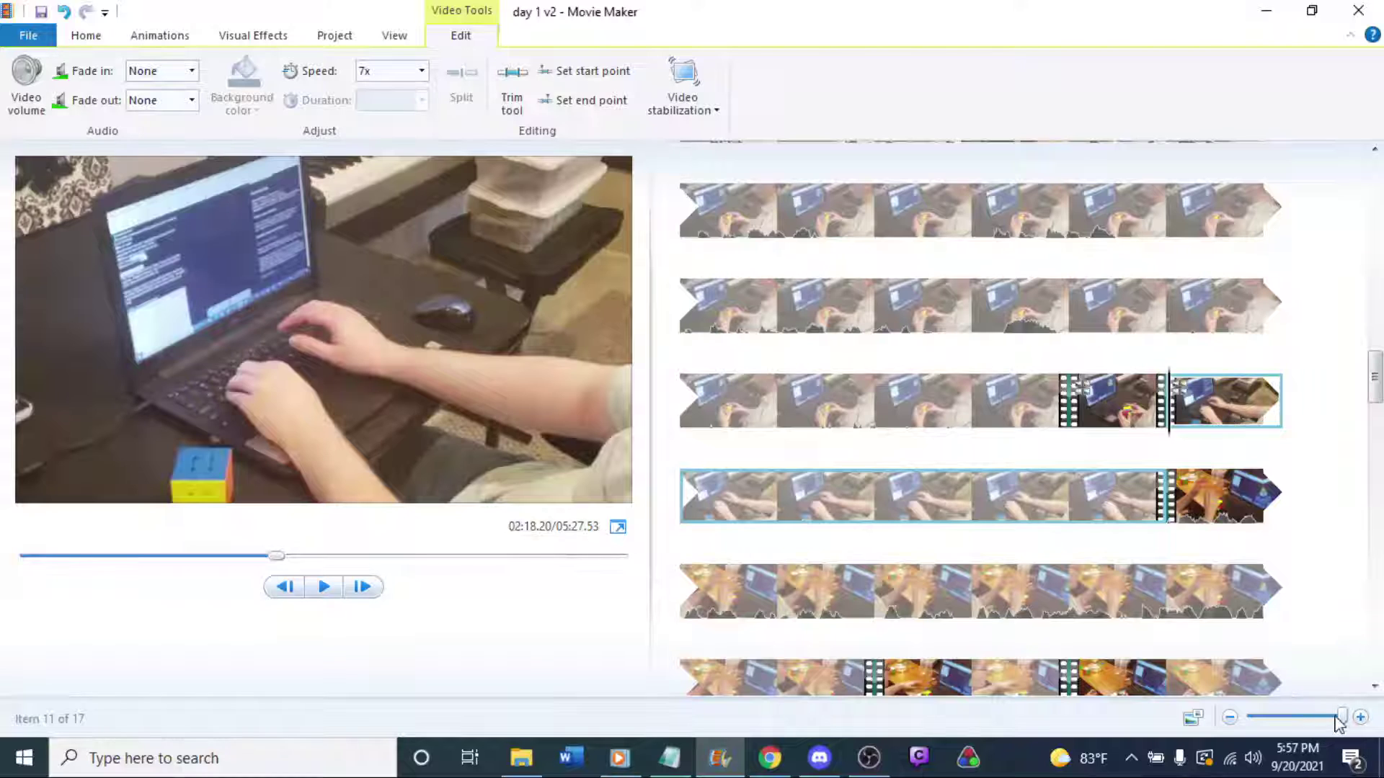
{"action": "left_click_drag", "start_coordinate": [1339, 723], "coordinate": [1235, 728]}
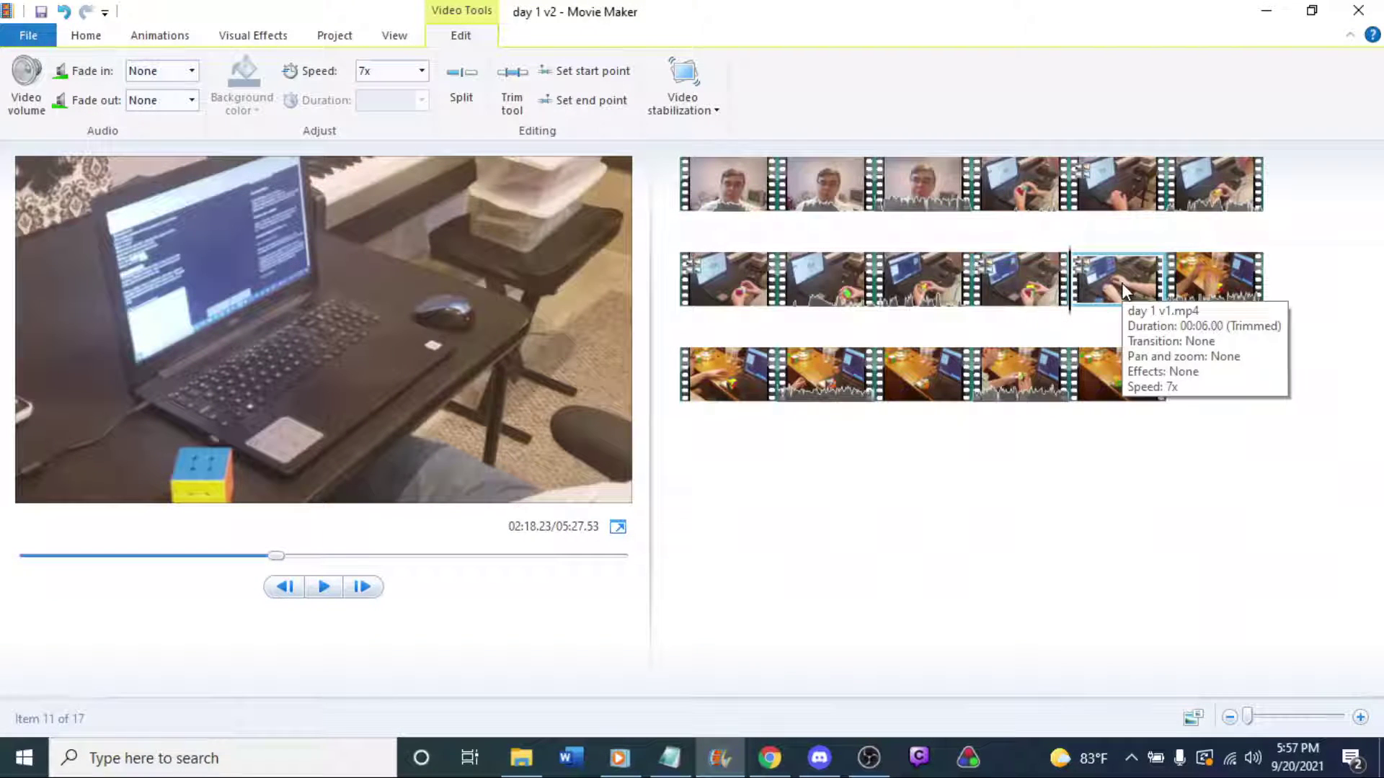
{"action": "key", "text": "space"}
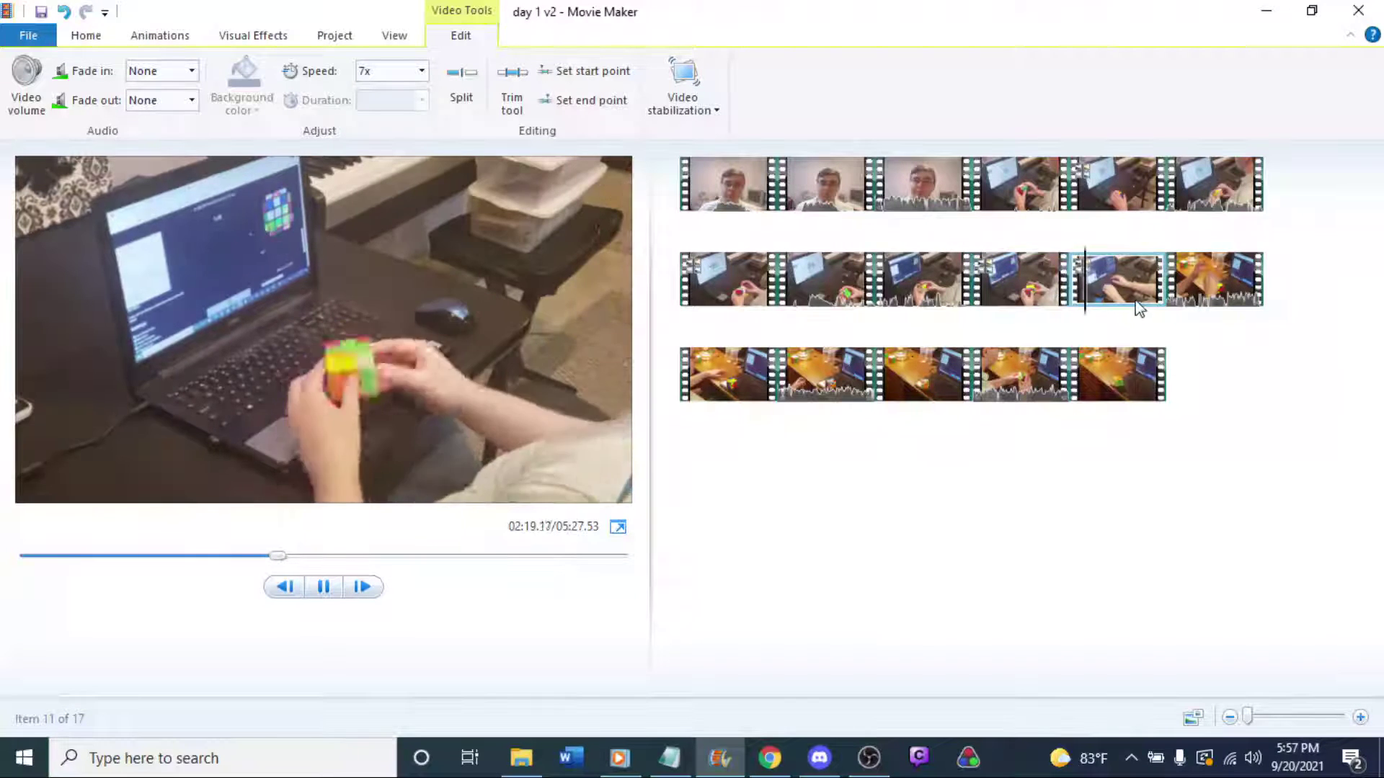
Set the eleventh clip's playback speed to 1.453x.
{"action": "left_click", "coordinate": [1115, 284]}
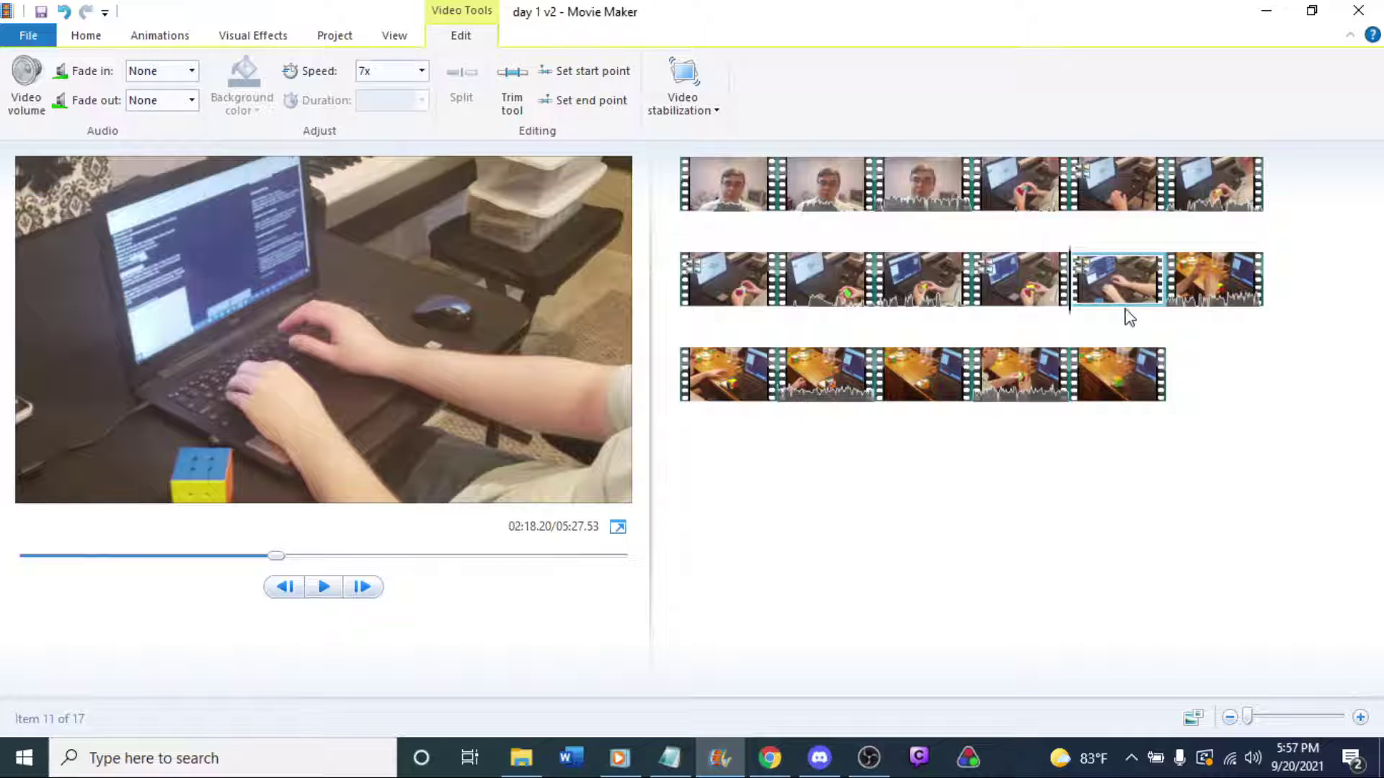
{"action": "left_click", "coordinate": [389, 69]}
{"action": "key", "text": "Return"}
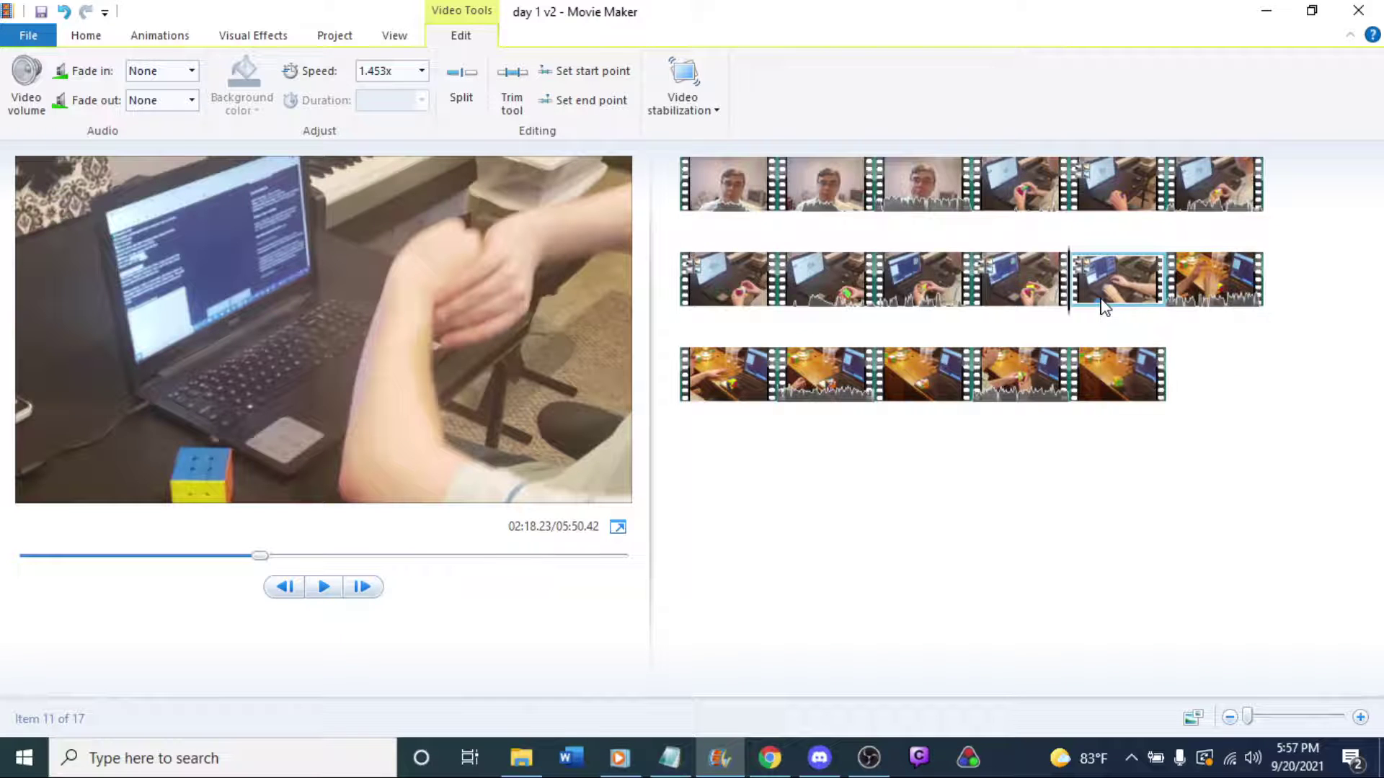
Reset the eleventh clip's playback speed to 1x and set it to 10.162x.
{"action": "left_click", "coordinate": [422, 71]}
{"action": "left_click", "coordinate": [376, 137]}
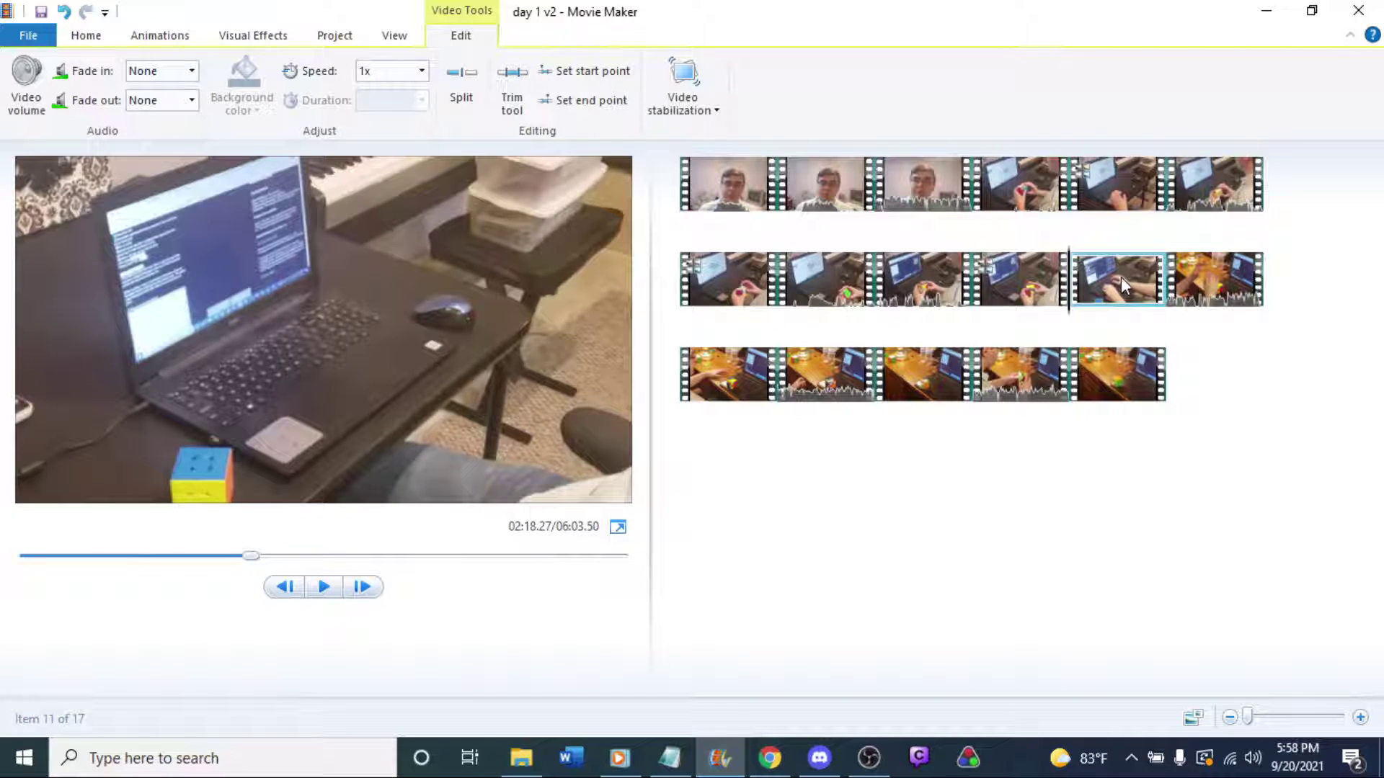
{"action": "left_click", "coordinate": [1121, 277]}
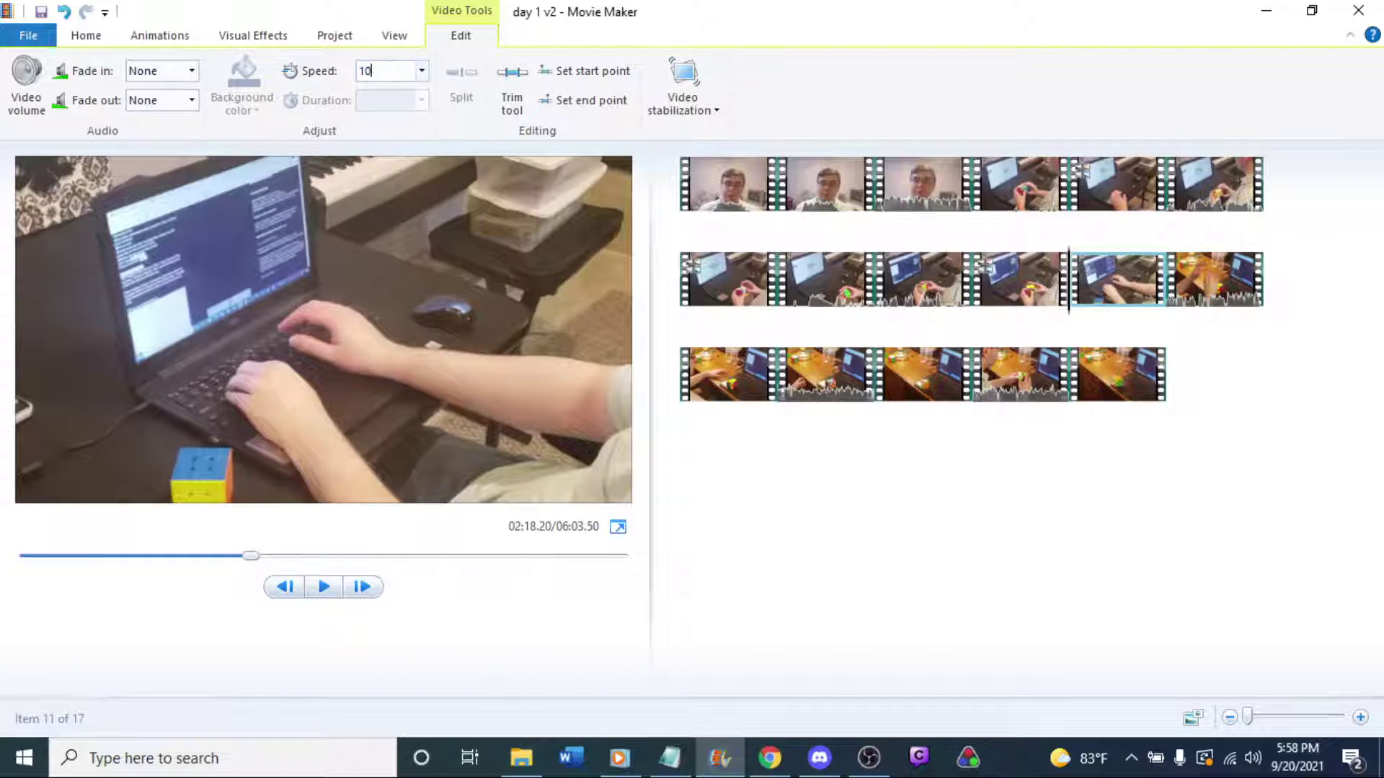
{"action": "type", "text": "10.162"}
{"action": "key", "text": "Return"}
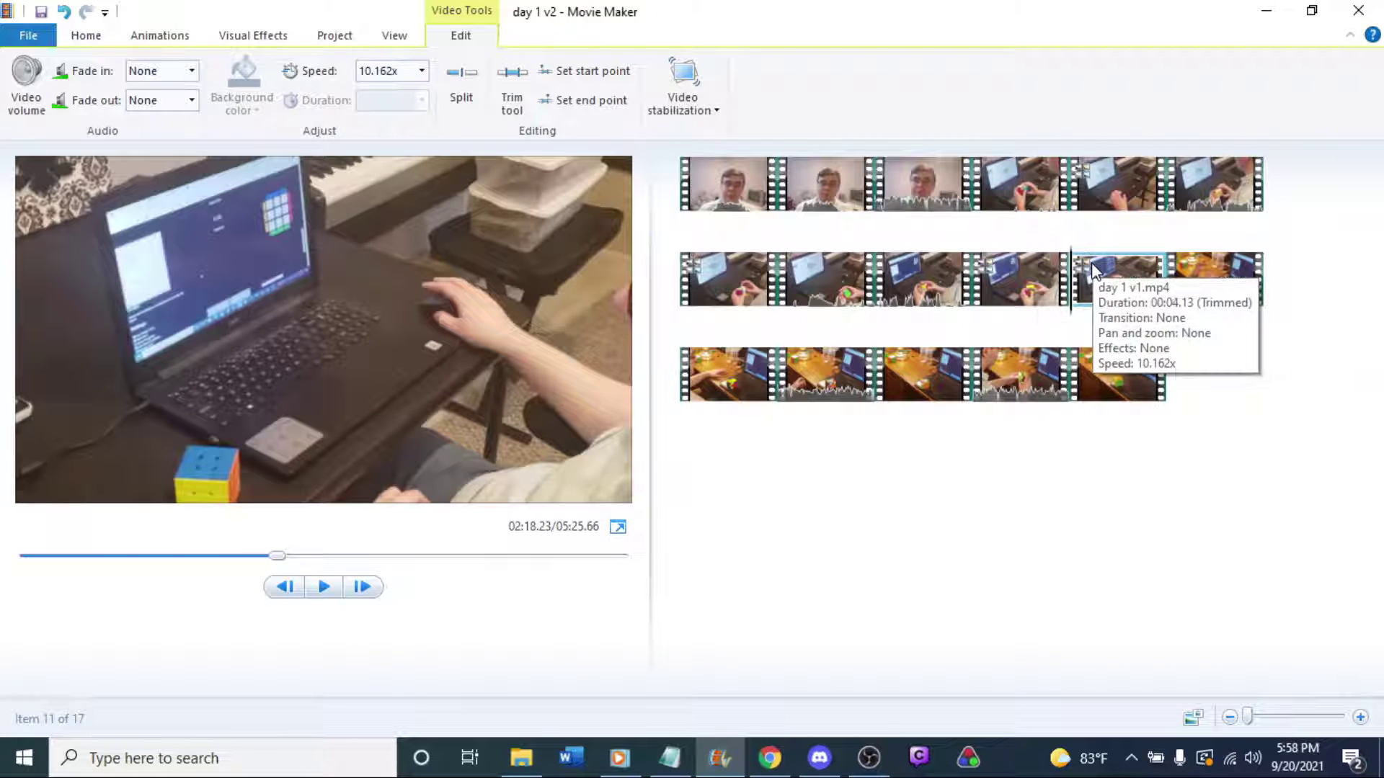
Play part of the ninth clip and review how the sped-up eleventh clip leads into the twelfth.
{"action": "left_click", "coordinate": [944, 292]}
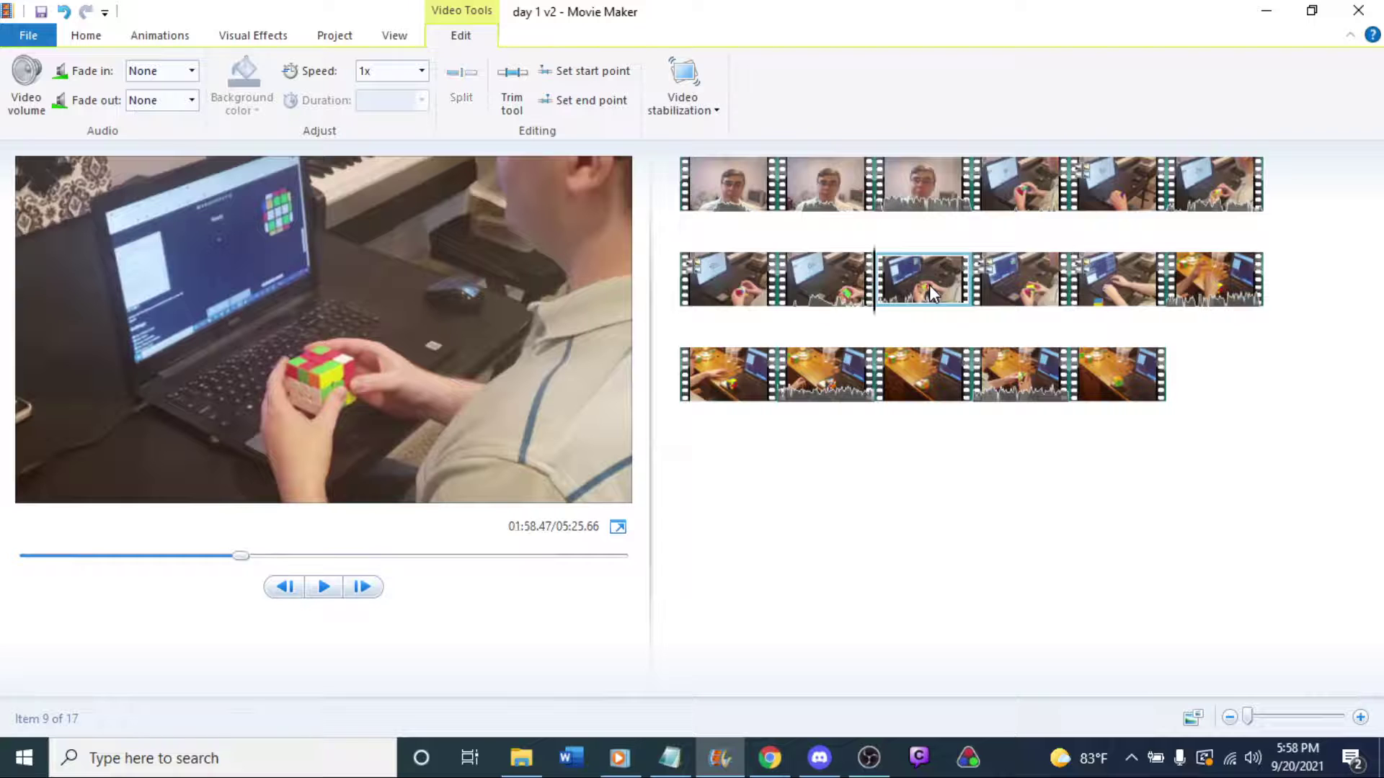
{"action": "key", "text": "space"}
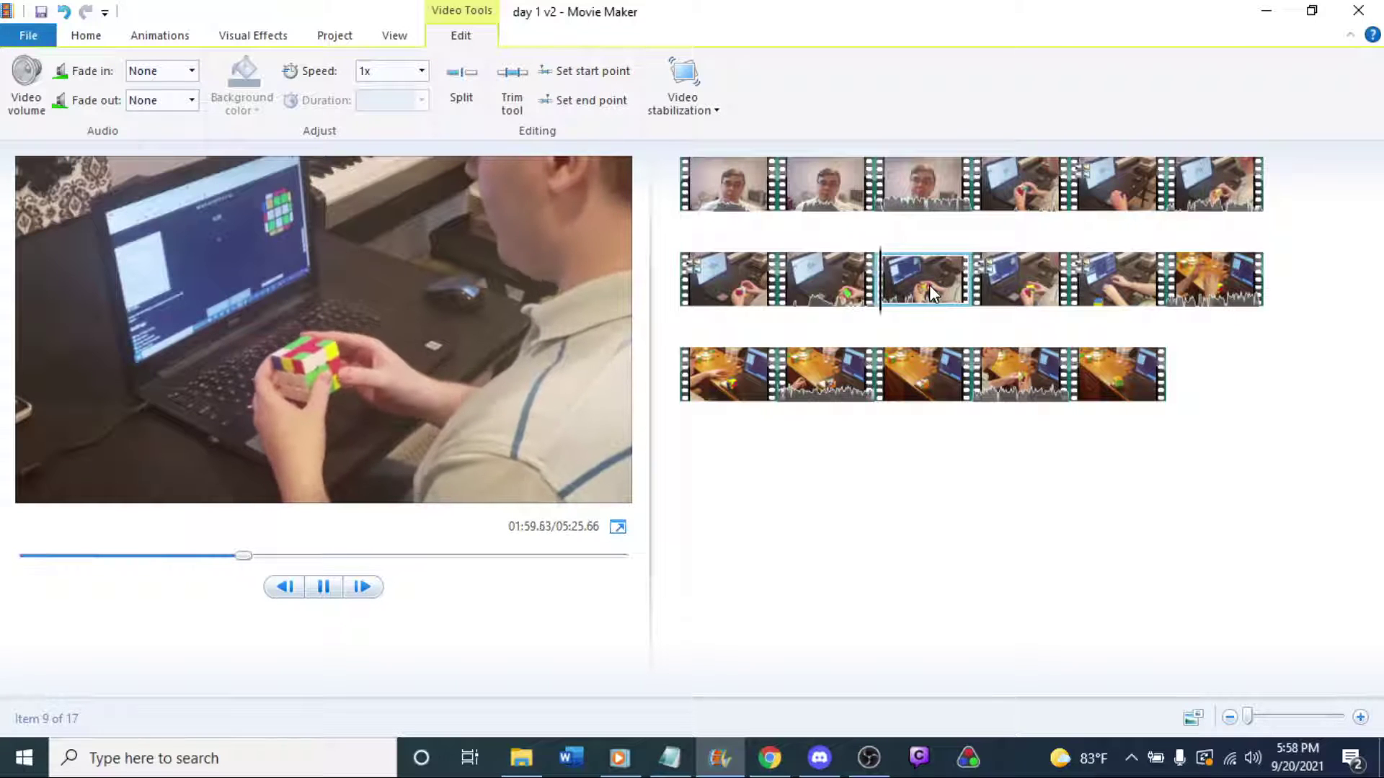
{"action": "key", "text": "space"}
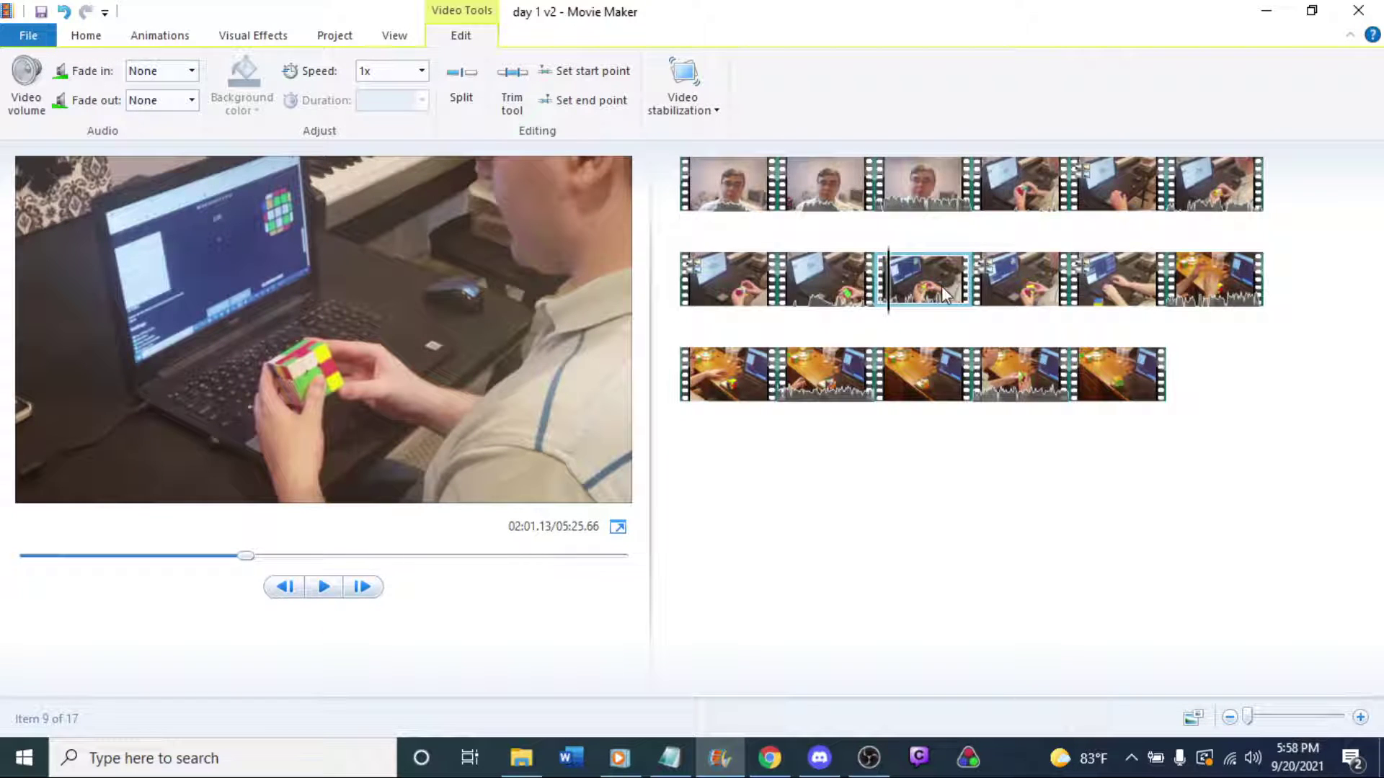
{"action": "left_click", "coordinate": [957, 302]}
{"action": "key", "text": "space"}
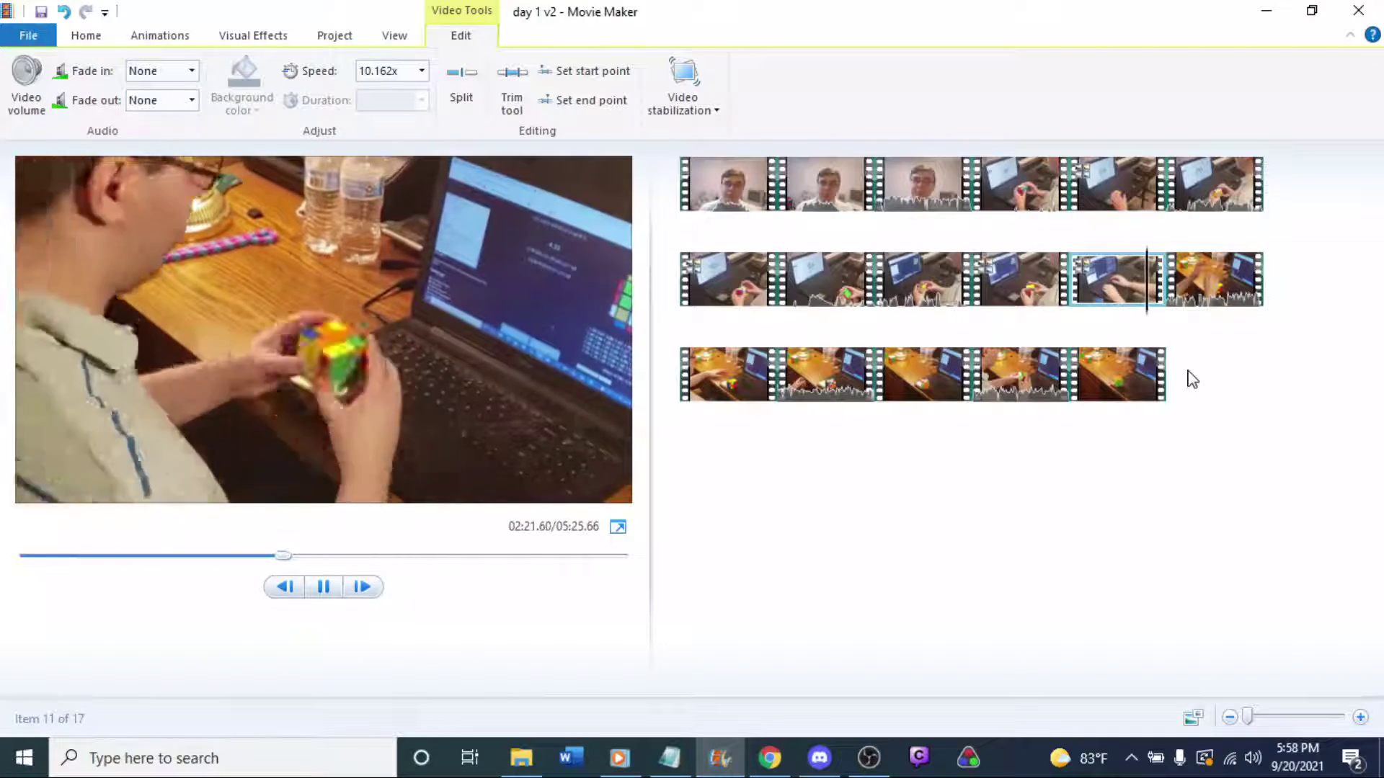
{"action": "key", "text": "space"}
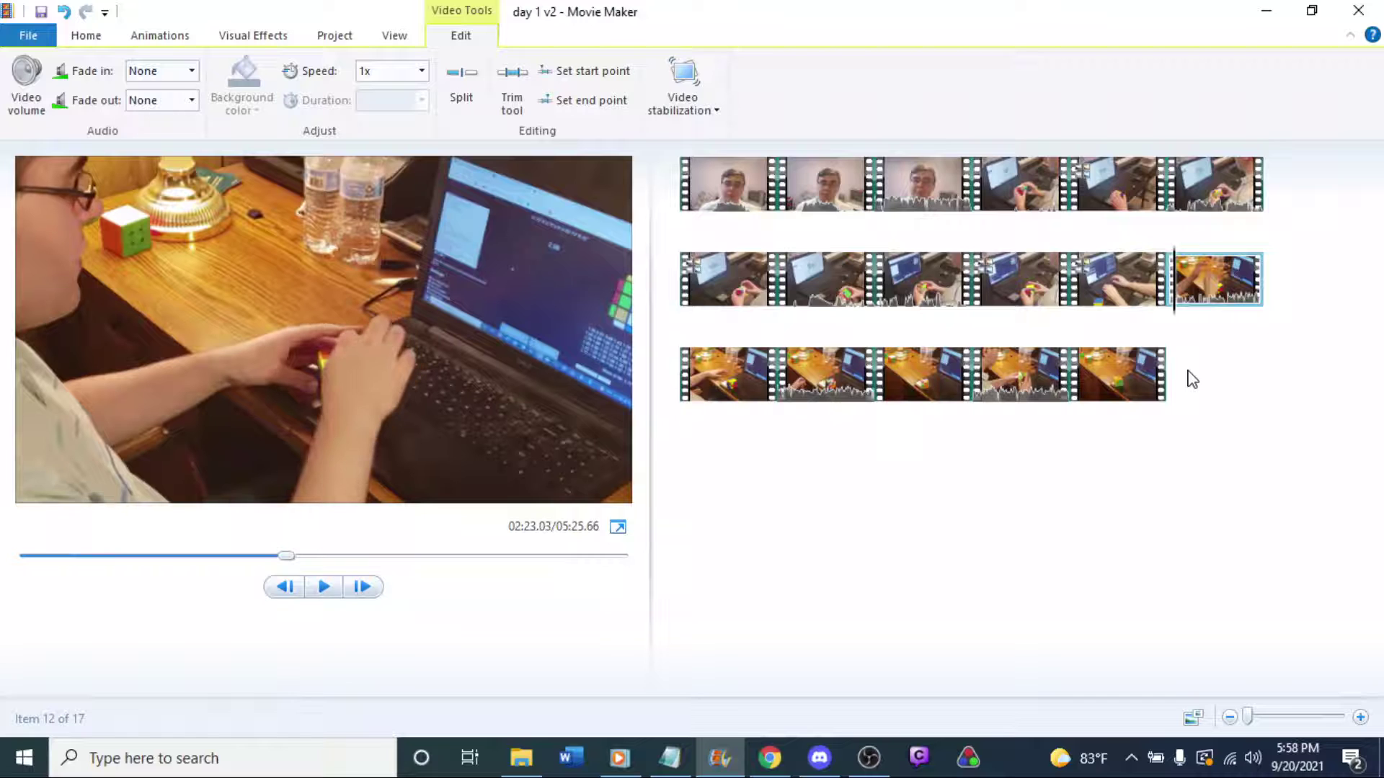
Play on from the twelfth clip and replay the transition from the thirteenth clip into the fourteenth.
{"action": "key", "text": "space"}
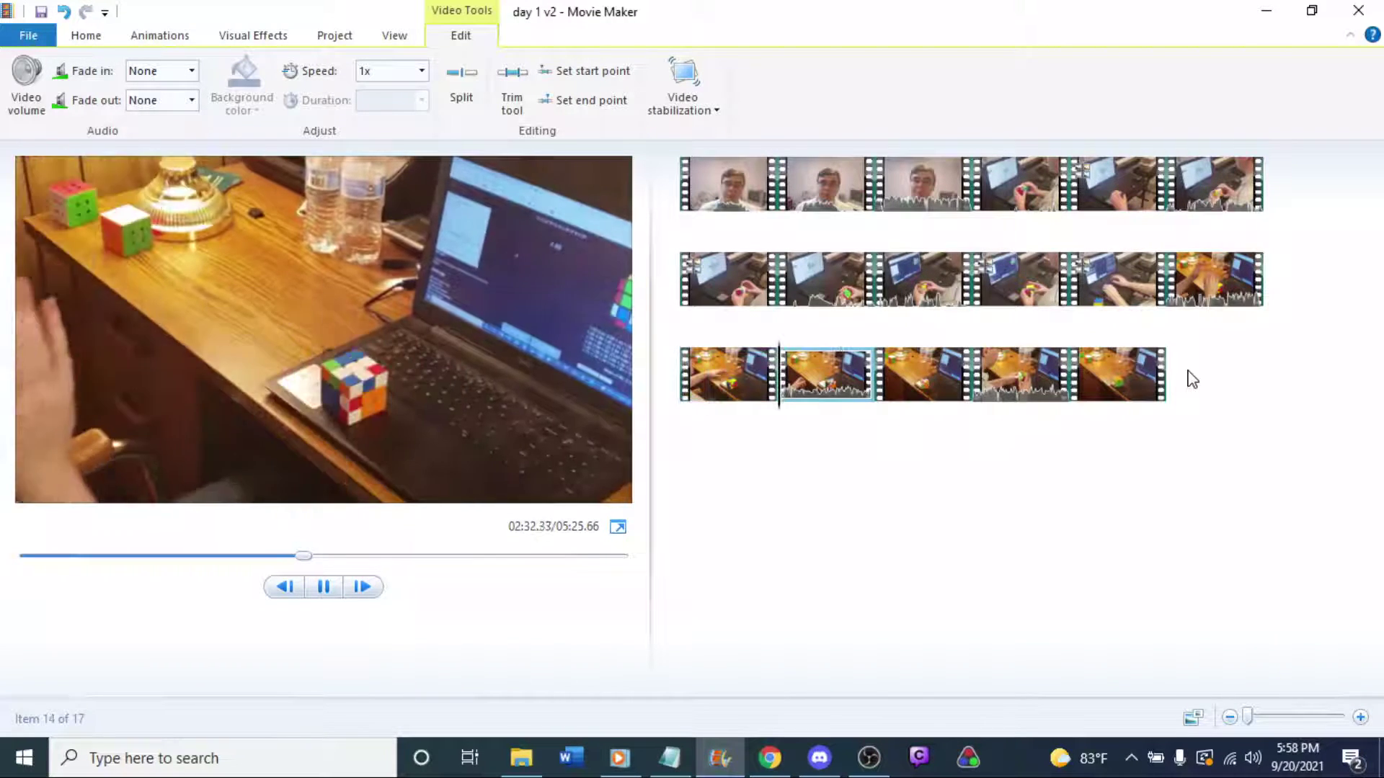
{"action": "left_click", "coordinate": [744, 374]}
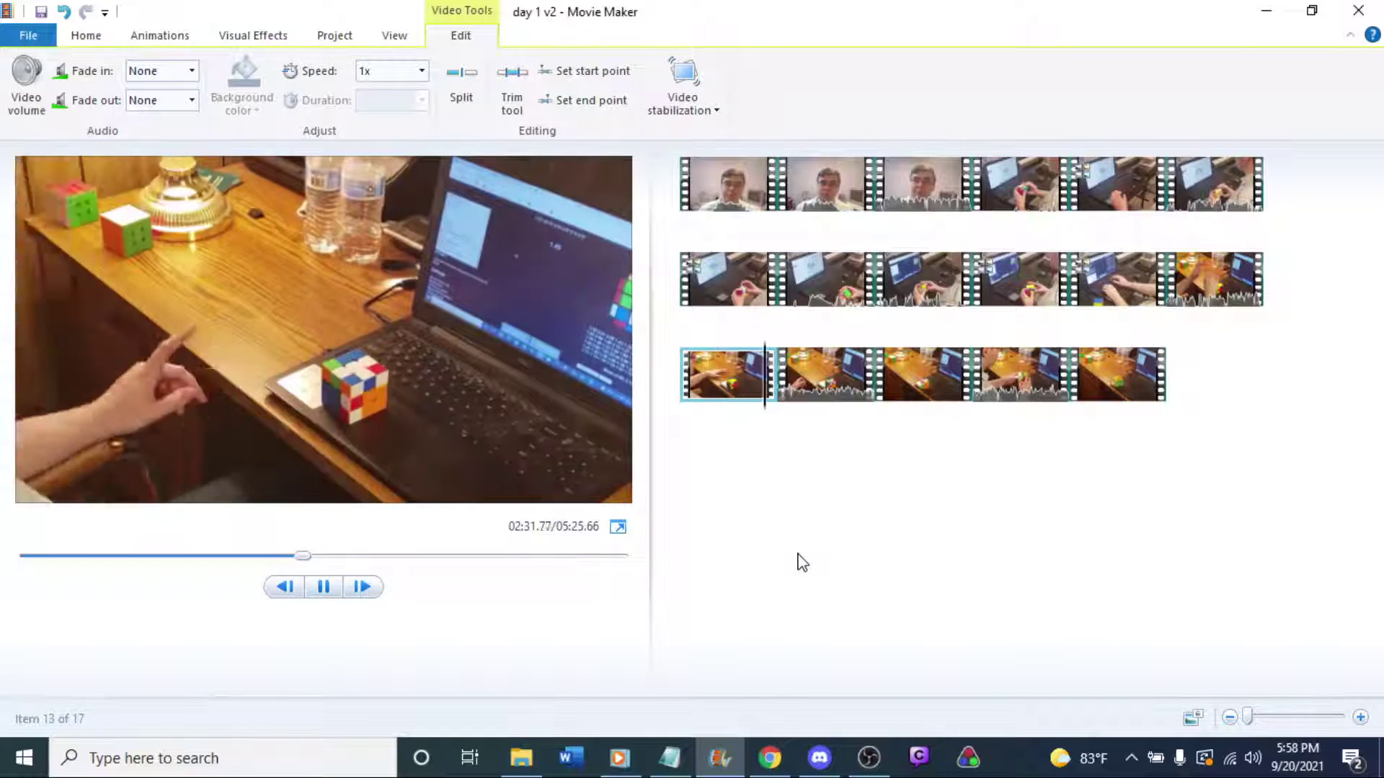
{"action": "left_click", "coordinate": [742, 398]}
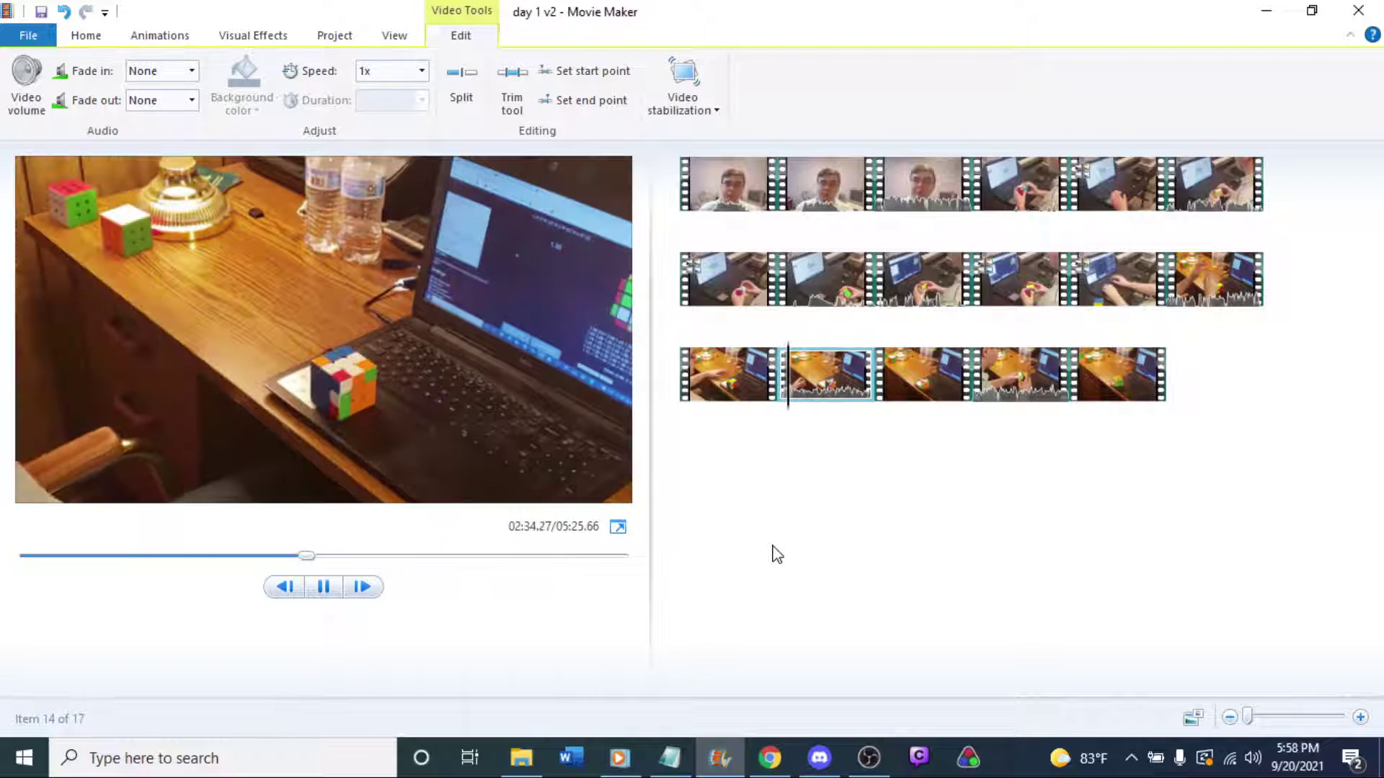
Set the fifteenth clip's playback speed to 3.754x and play it through into the sixteenth clip.
{"action": "left_click", "coordinate": [901, 392]}
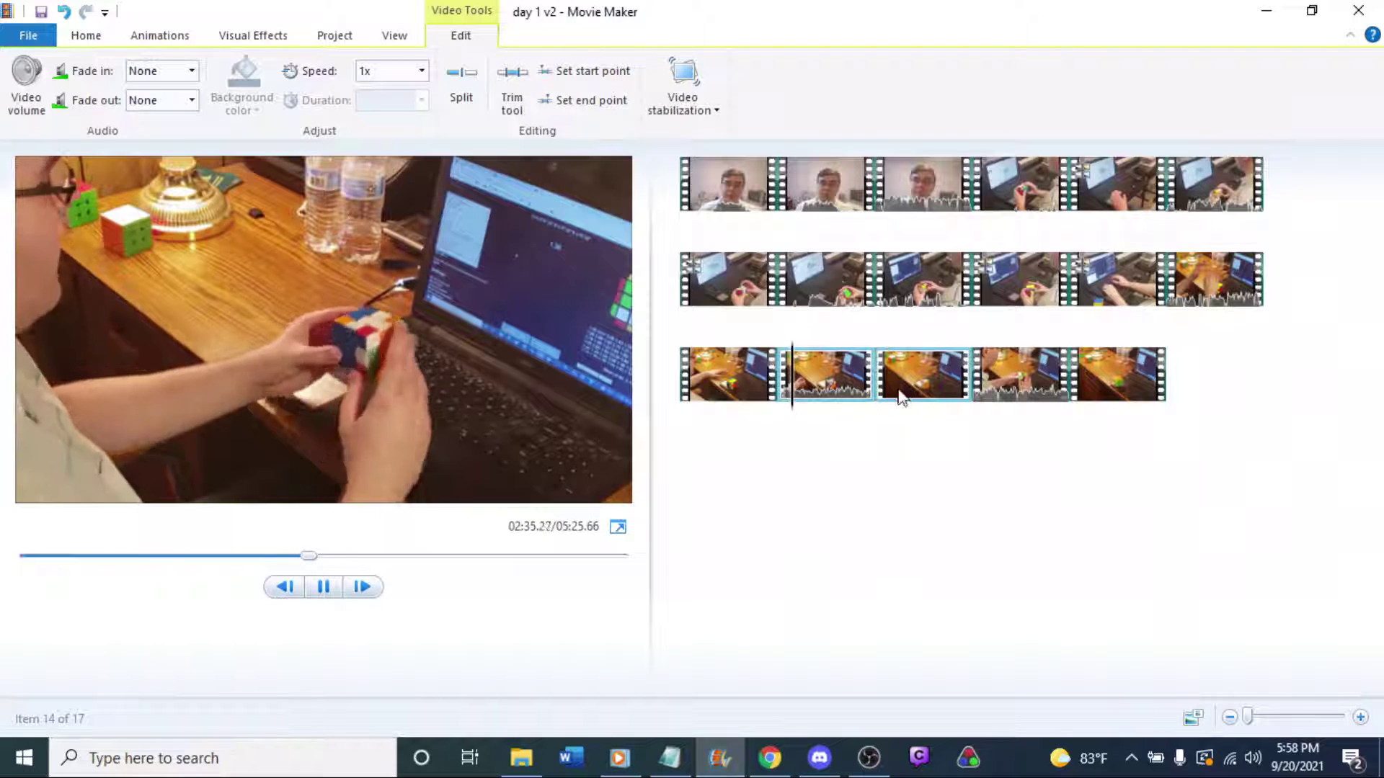
{"action": "left_click", "coordinate": [907, 386]}
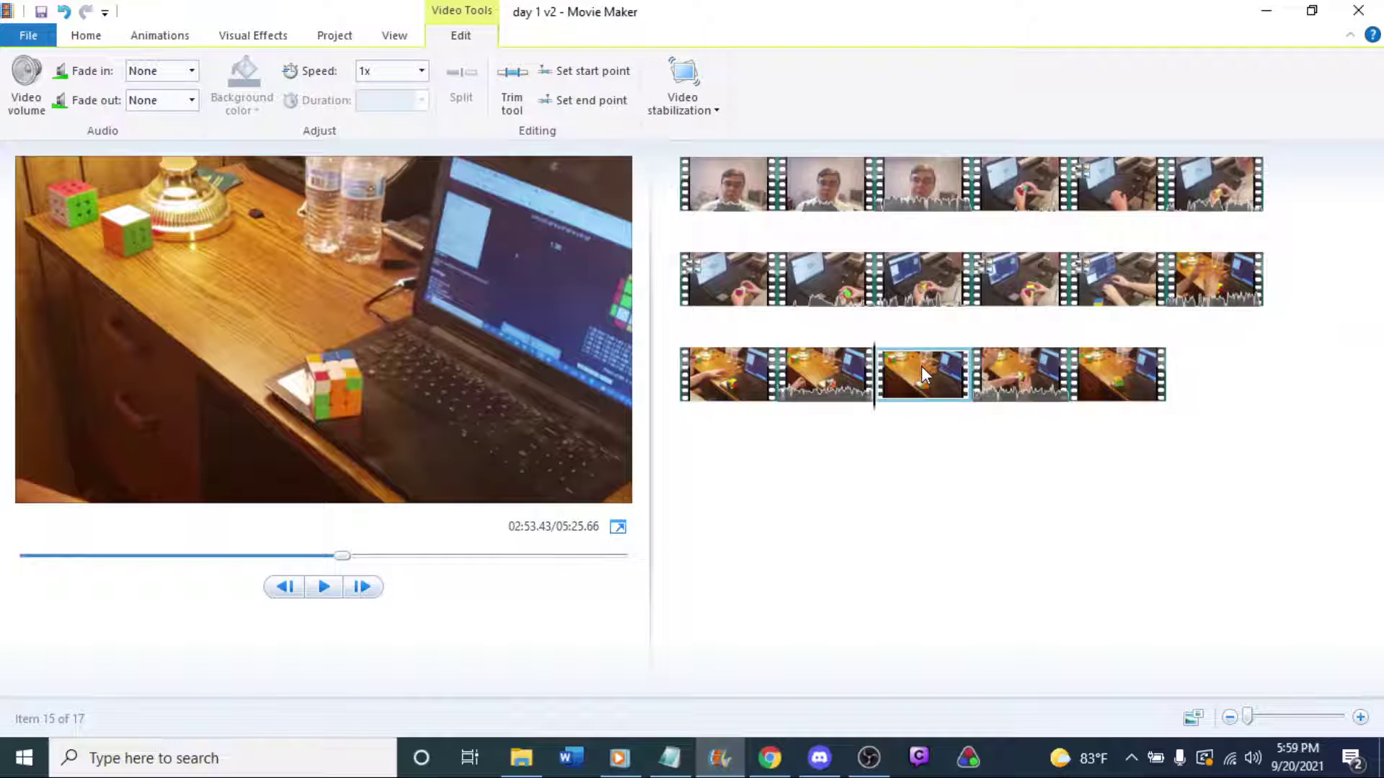
{"action": "left_click", "coordinate": [384, 69]}
{"action": "type", "text": "3.754"}
{"action": "key", "text": "Return"}
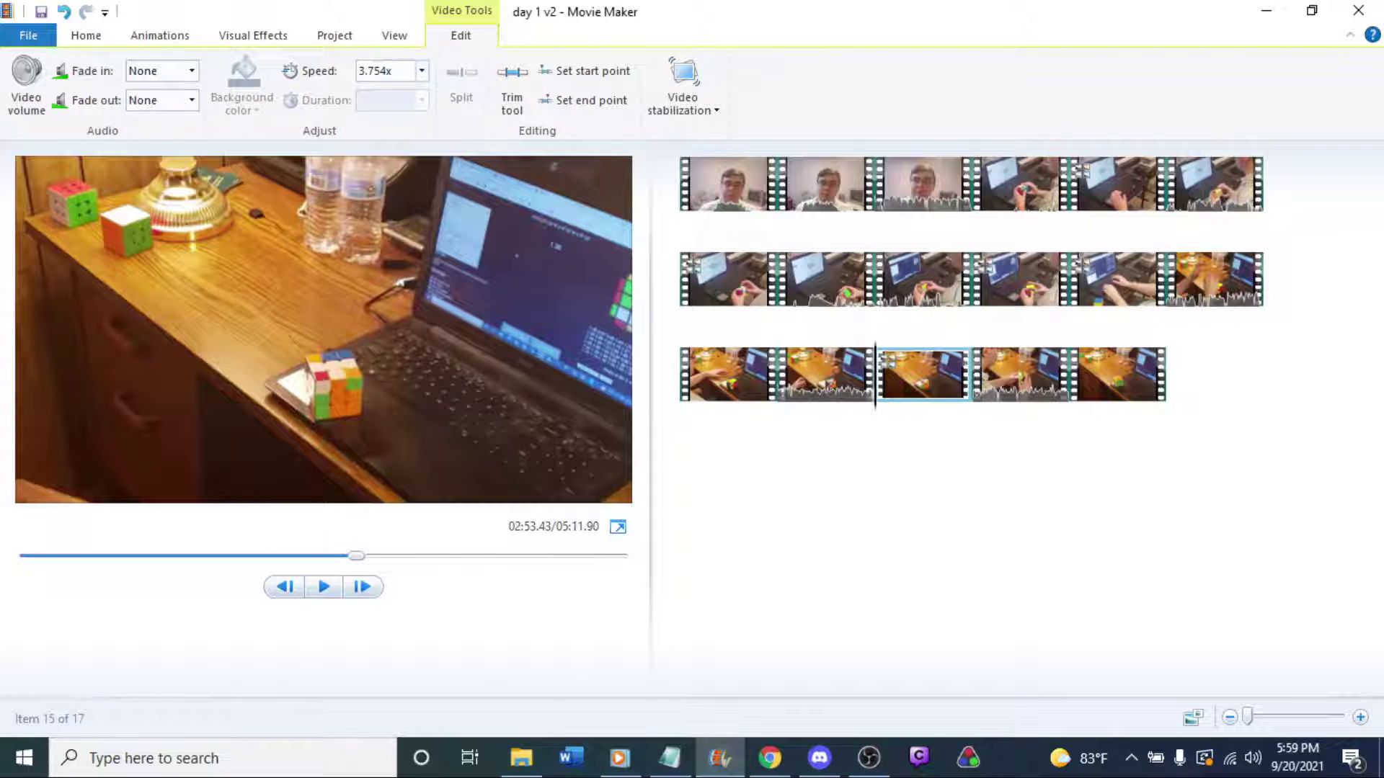
{"action": "key", "text": "space"}
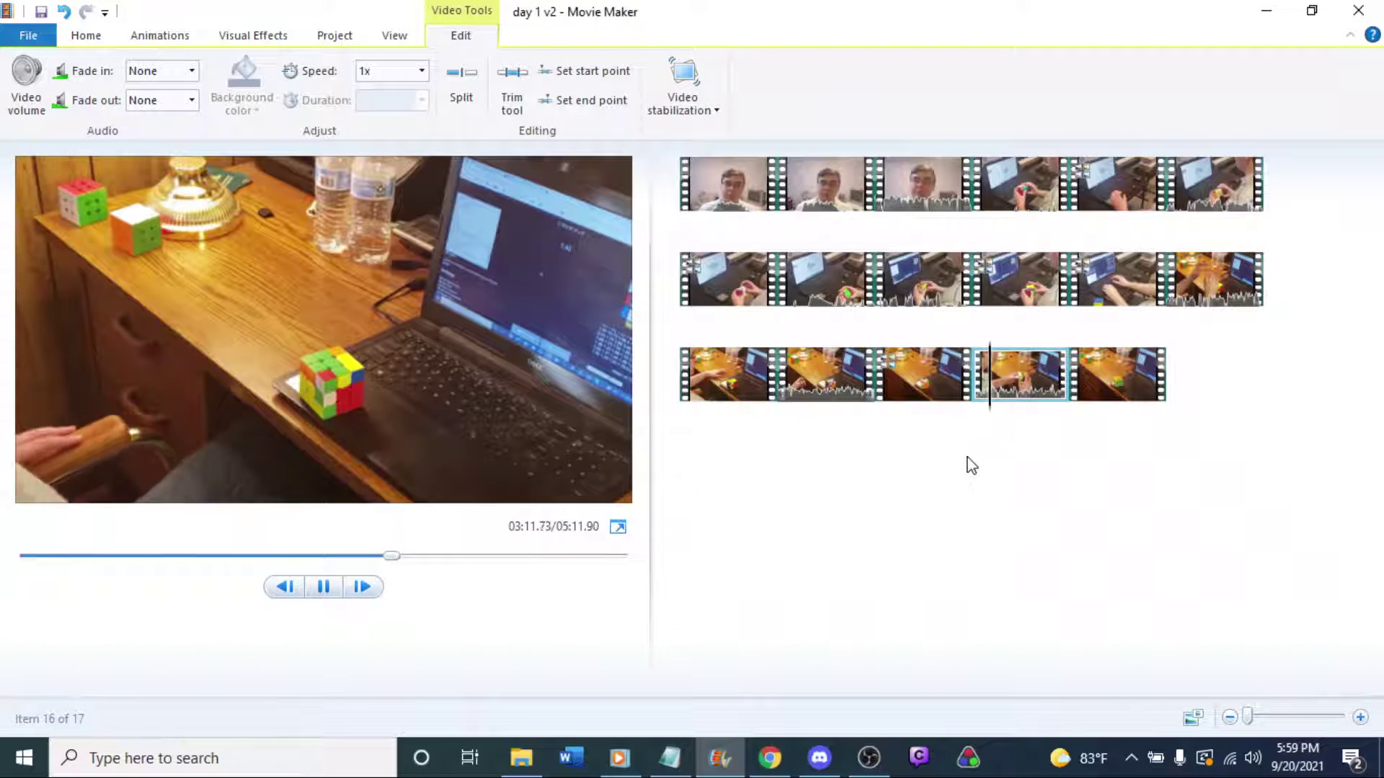
Set the playback speed of the seventeenth and last clip to 12.066x.
{"action": "left_click", "coordinate": [1121, 396]}
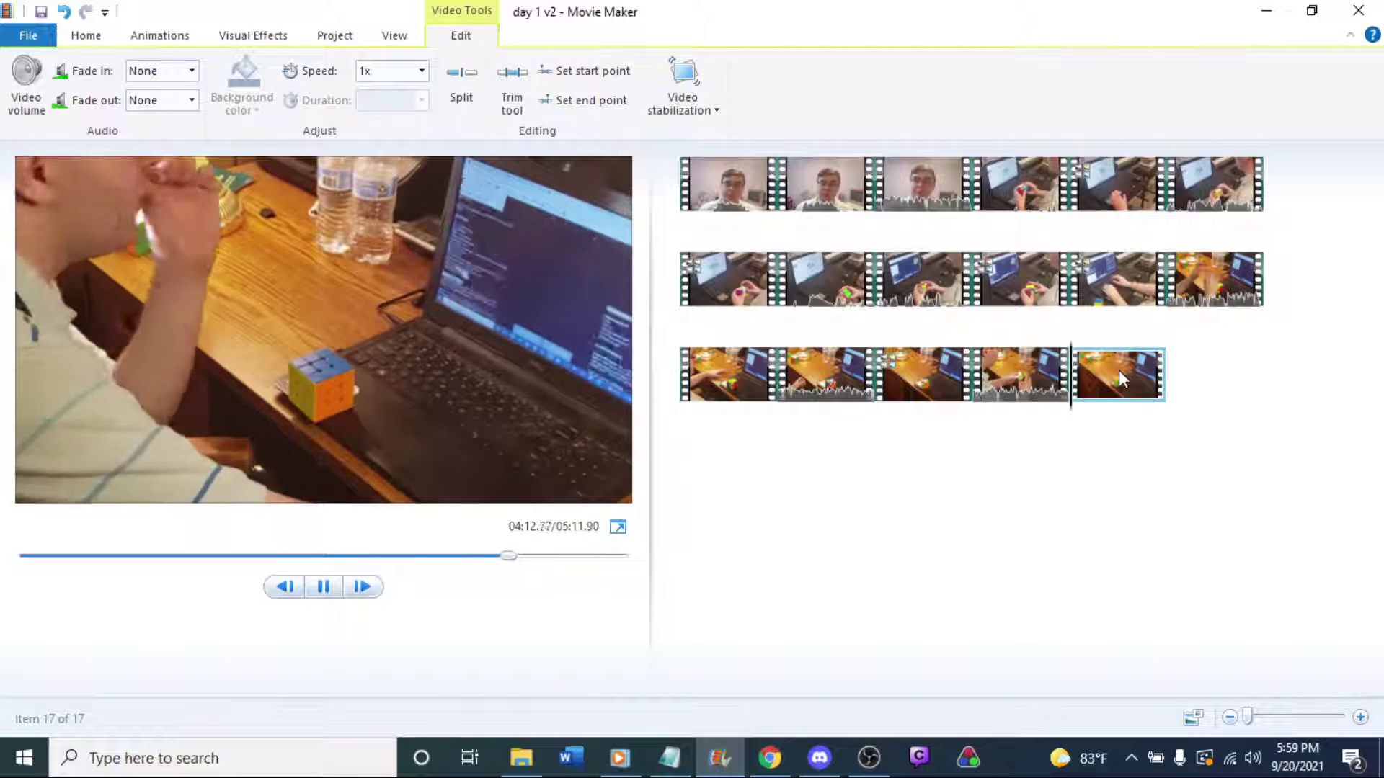
{"action": "left_click", "coordinate": [1118, 369]}
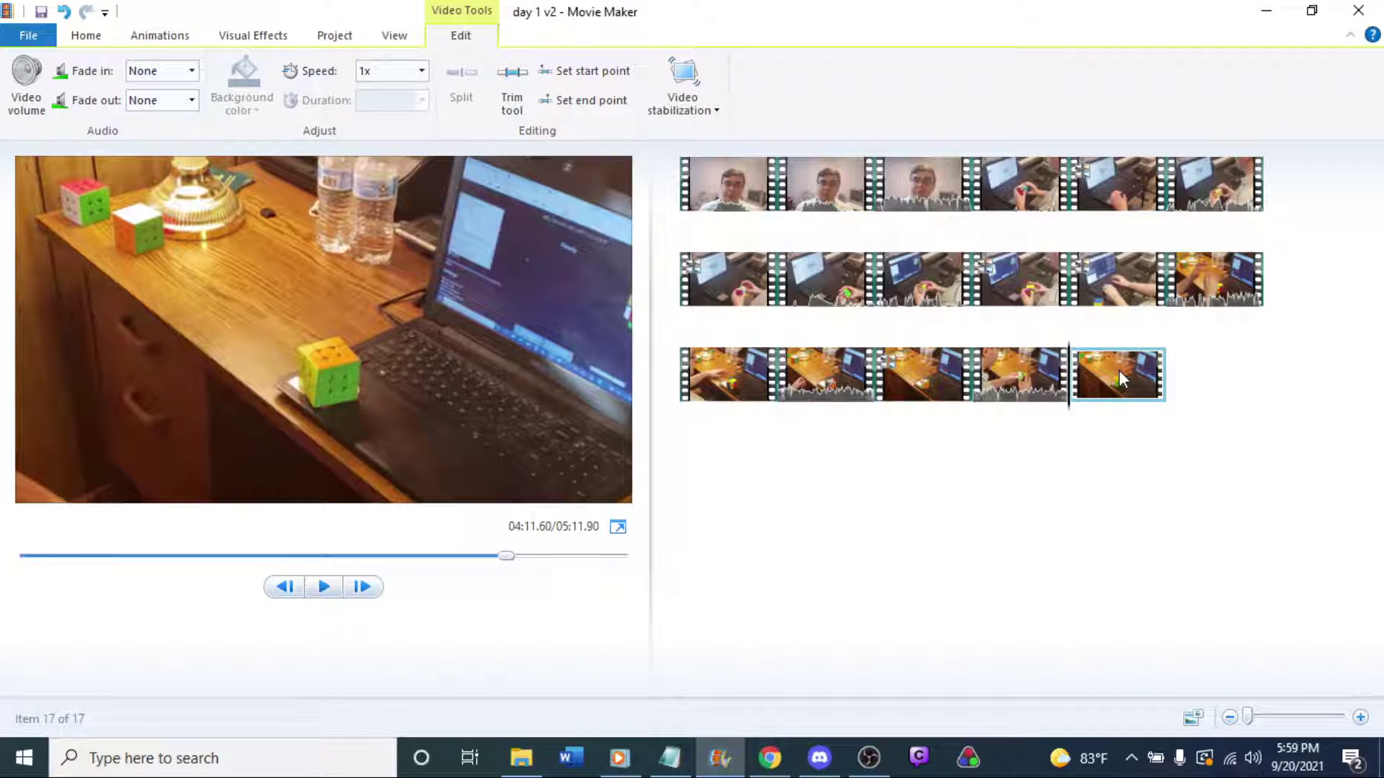
{"action": "left_click", "coordinate": [393, 68]}
{"action": "type", "text": "12.066"}
{"action": "key", "text": "Return"}
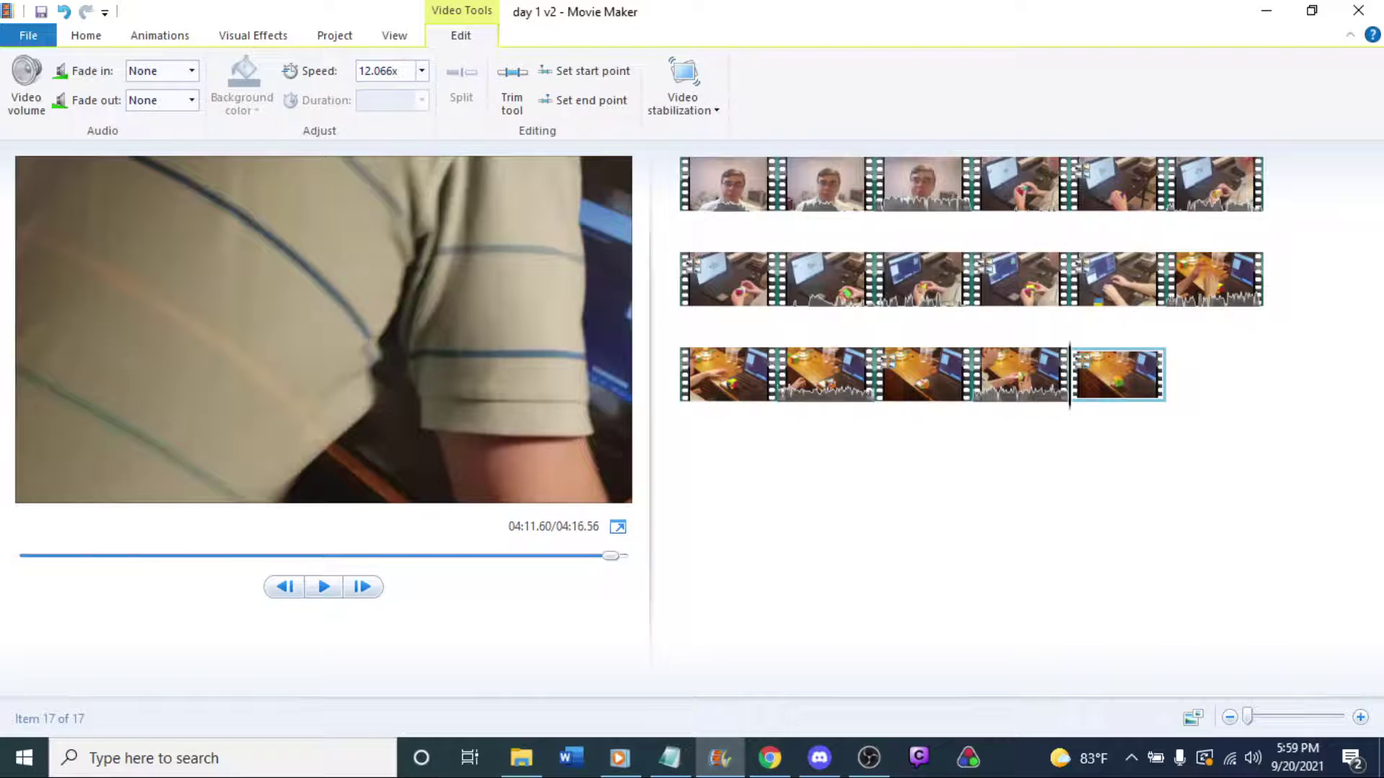
Play the sped-up last clip to its end and play the movie's opening from the first clip.
{"action": "left_click", "coordinate": [1112, 396]}
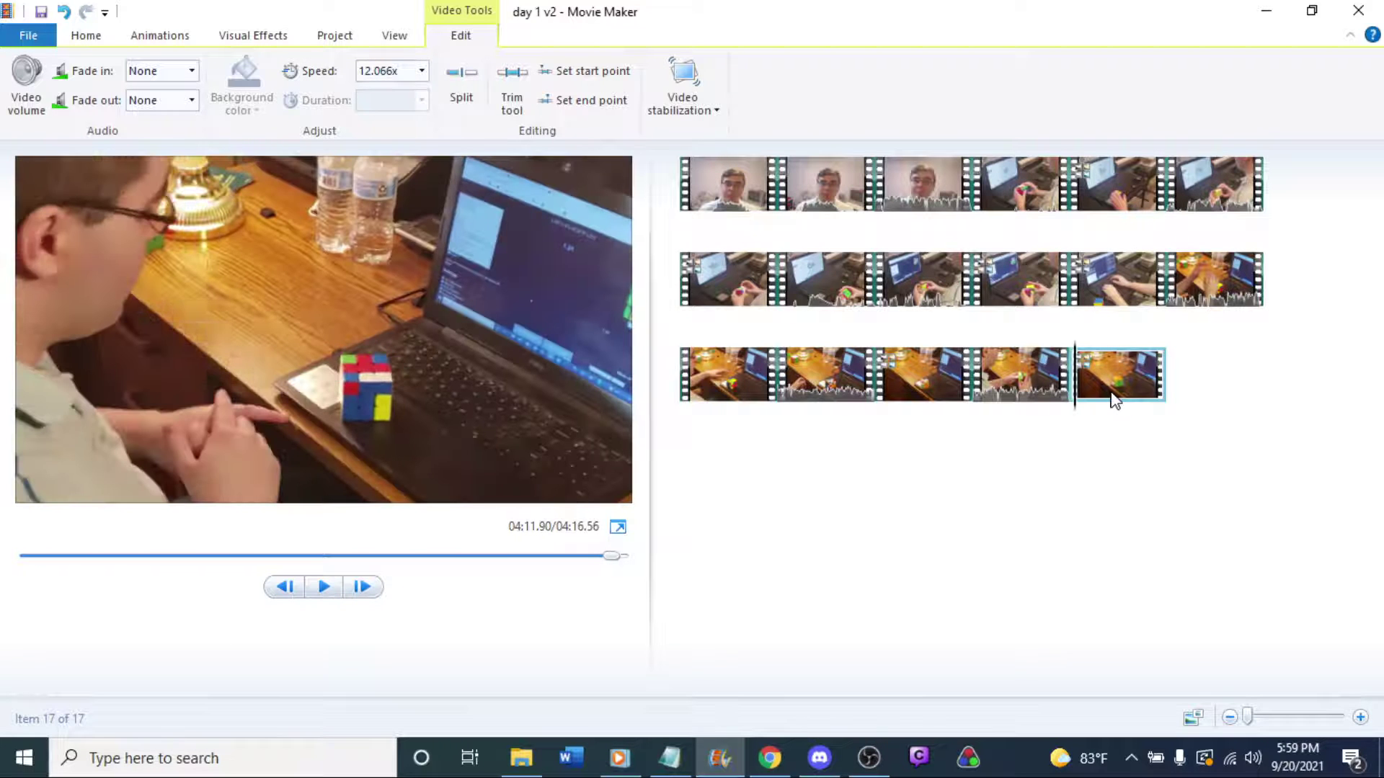
{"action": "key", "text": "space"}
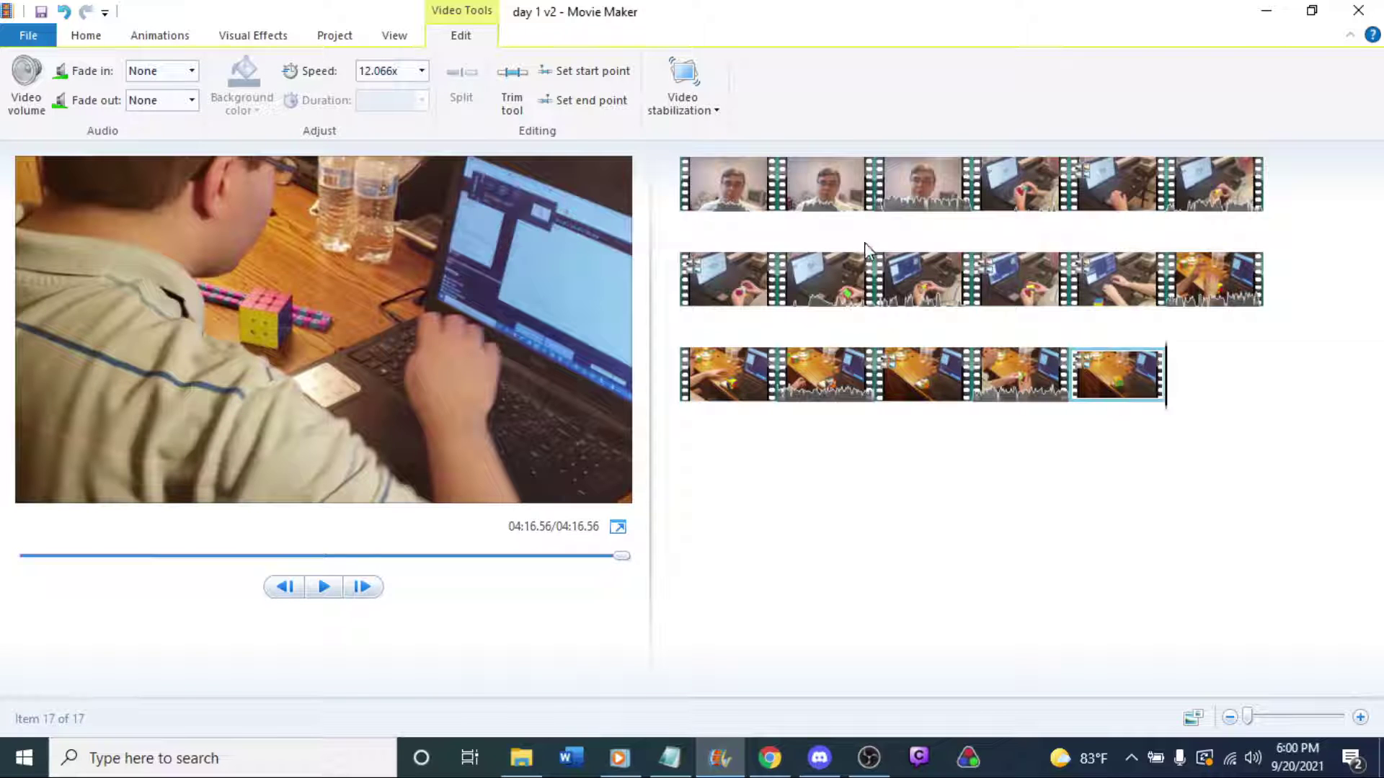
{"action": "left_click", "coordinate": [740, 171]}
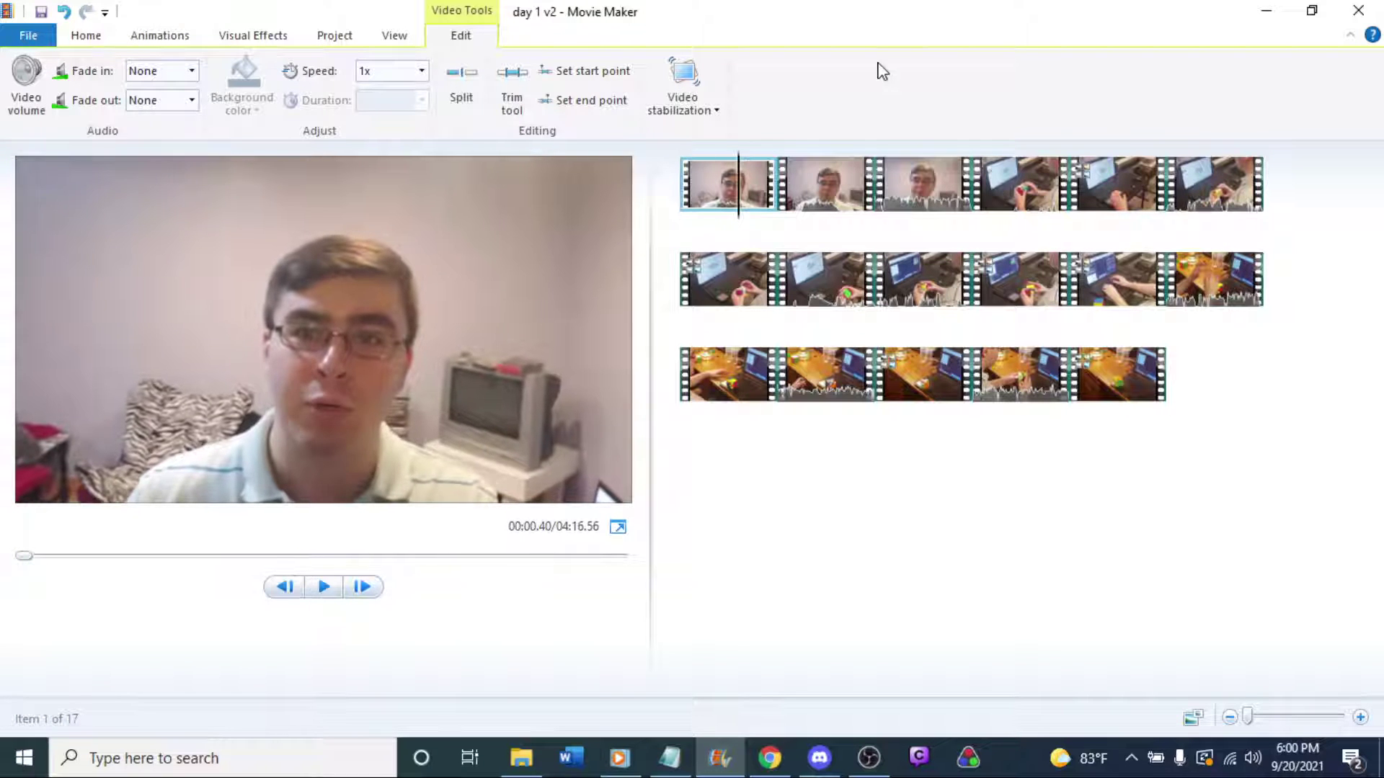
{"action": "key", "text": "space"}
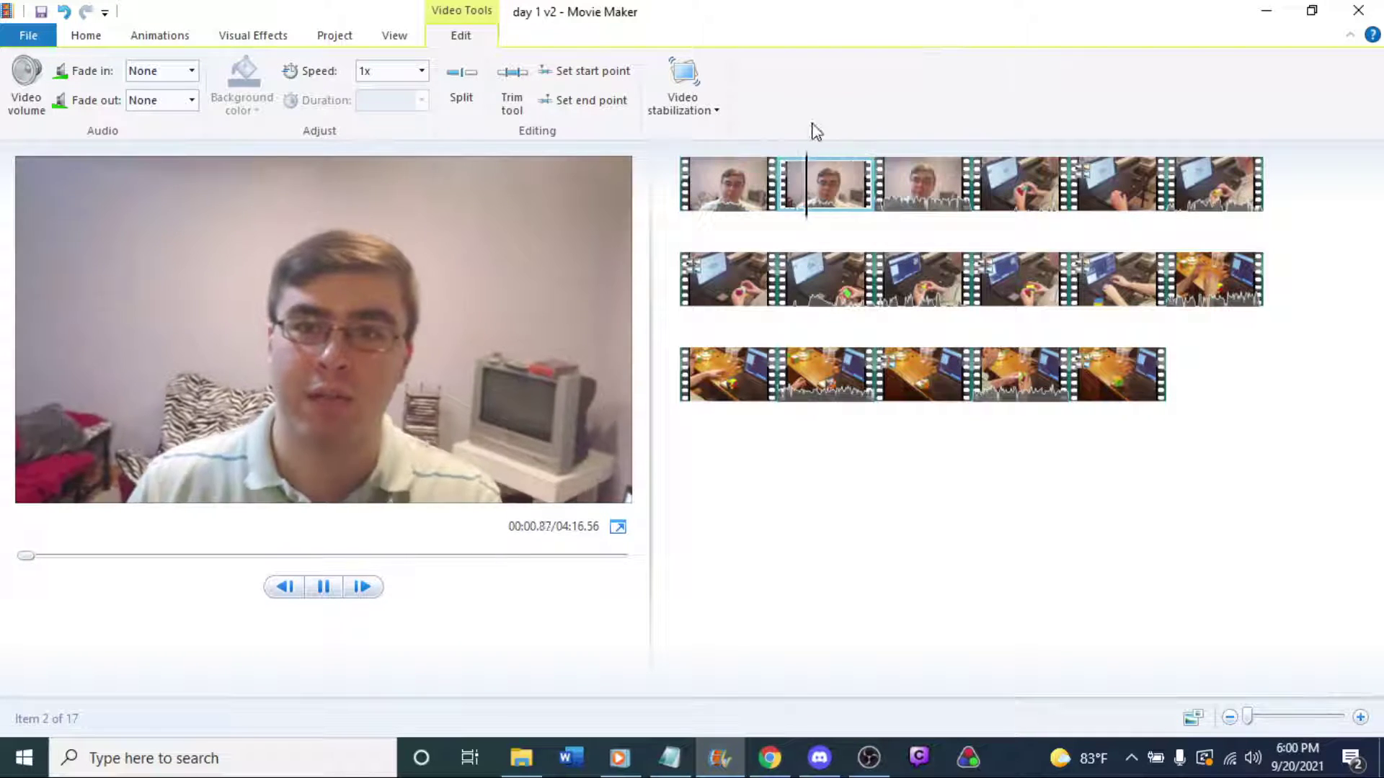
Delete the first clip from the storyboard and play back the new opening across the cut into the next clip.
{"action": "left_click", "coordinate": [721, 179]}
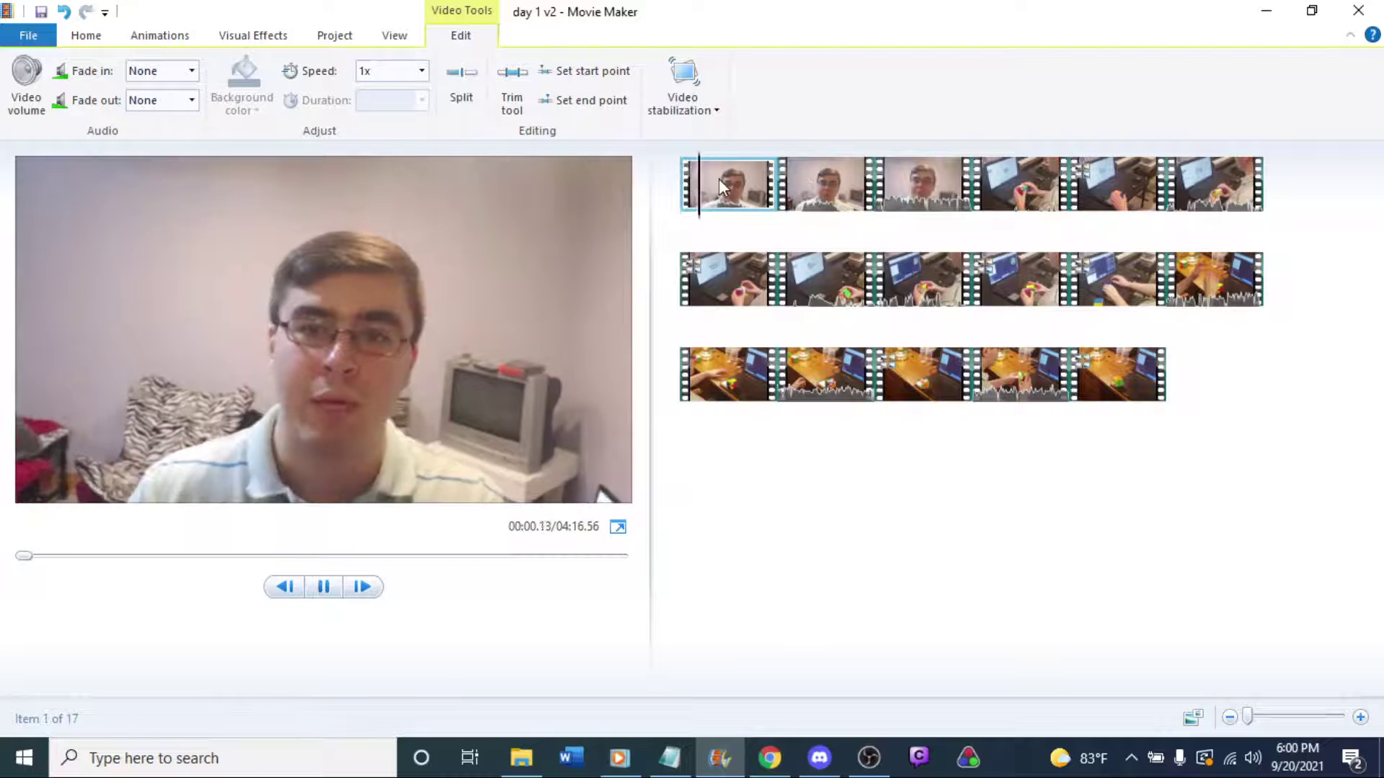
{"action": "key", "text": "Delete"}
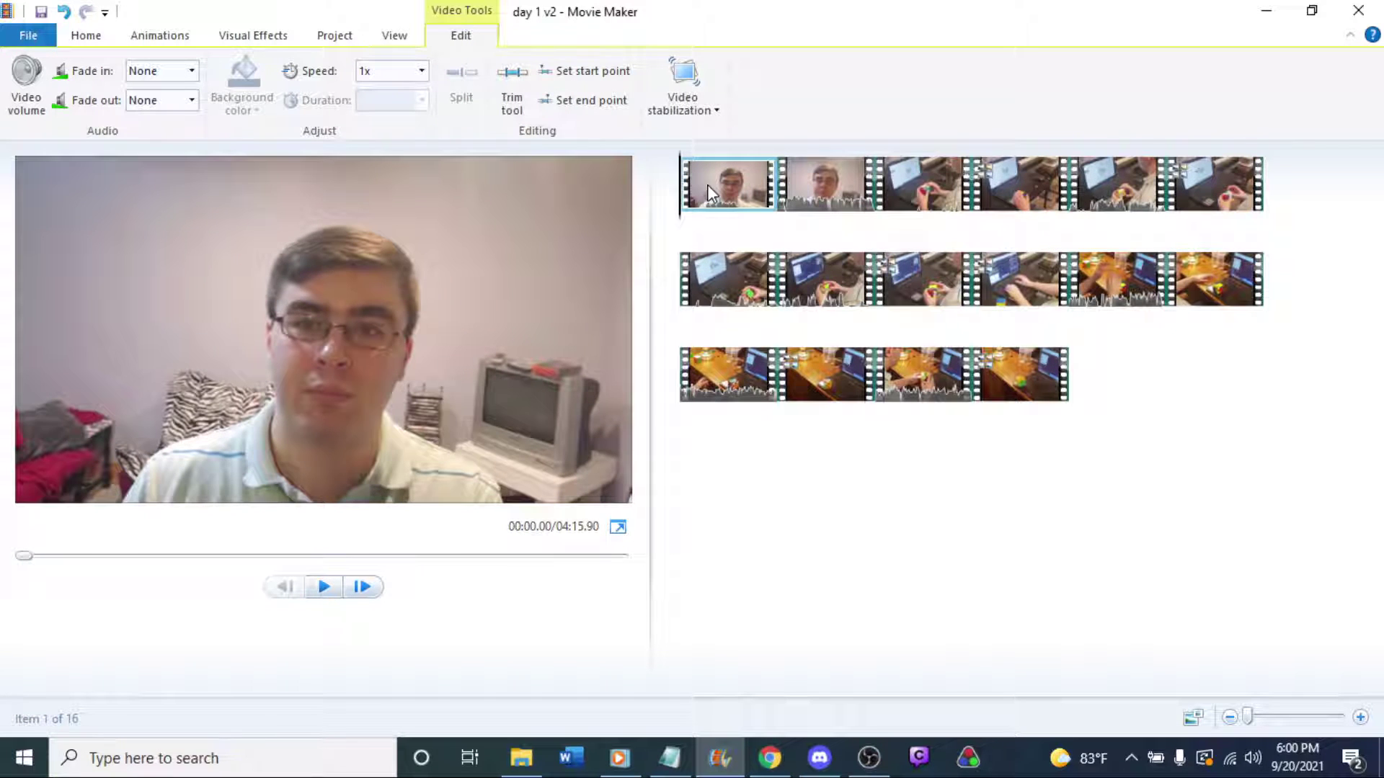
{"action": "key", "text": "space"}
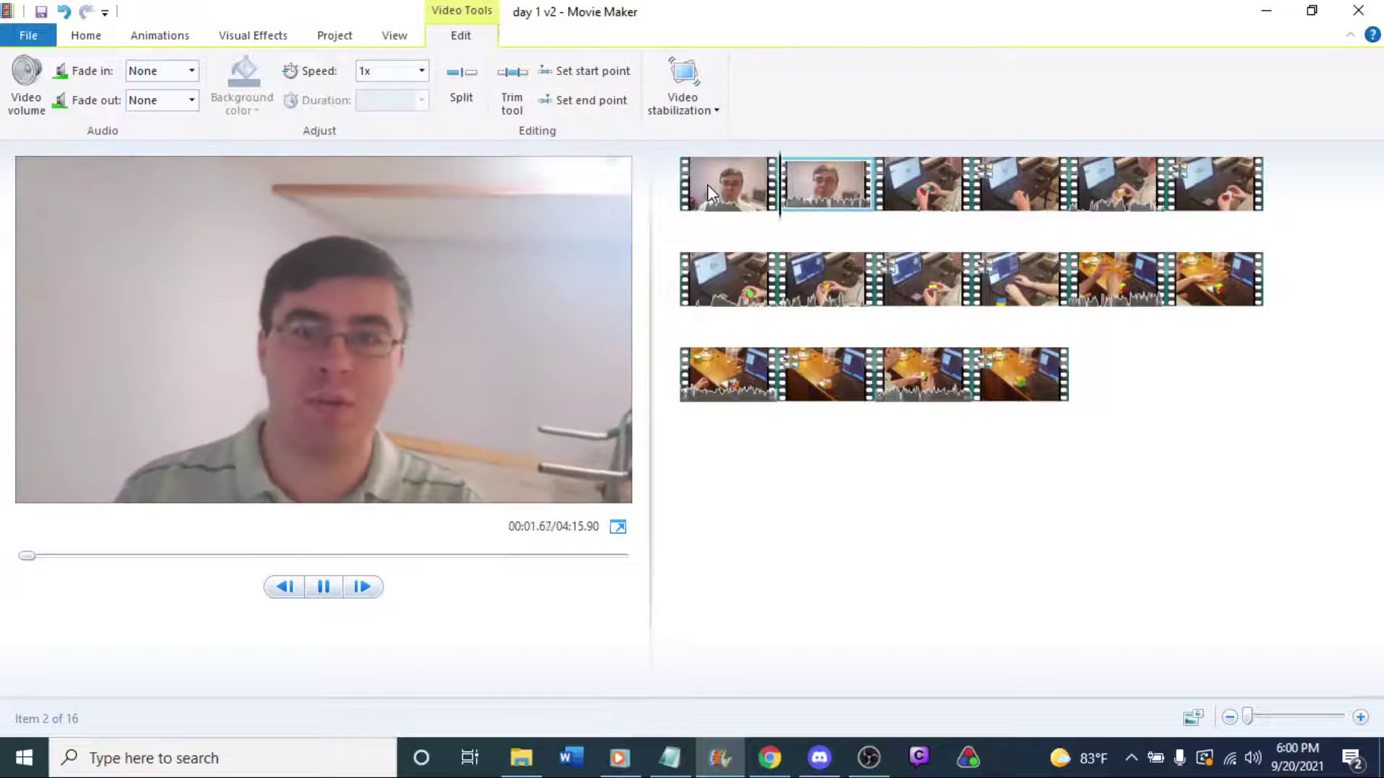
{"action": "left_click", "coordinate": [707, 184]}
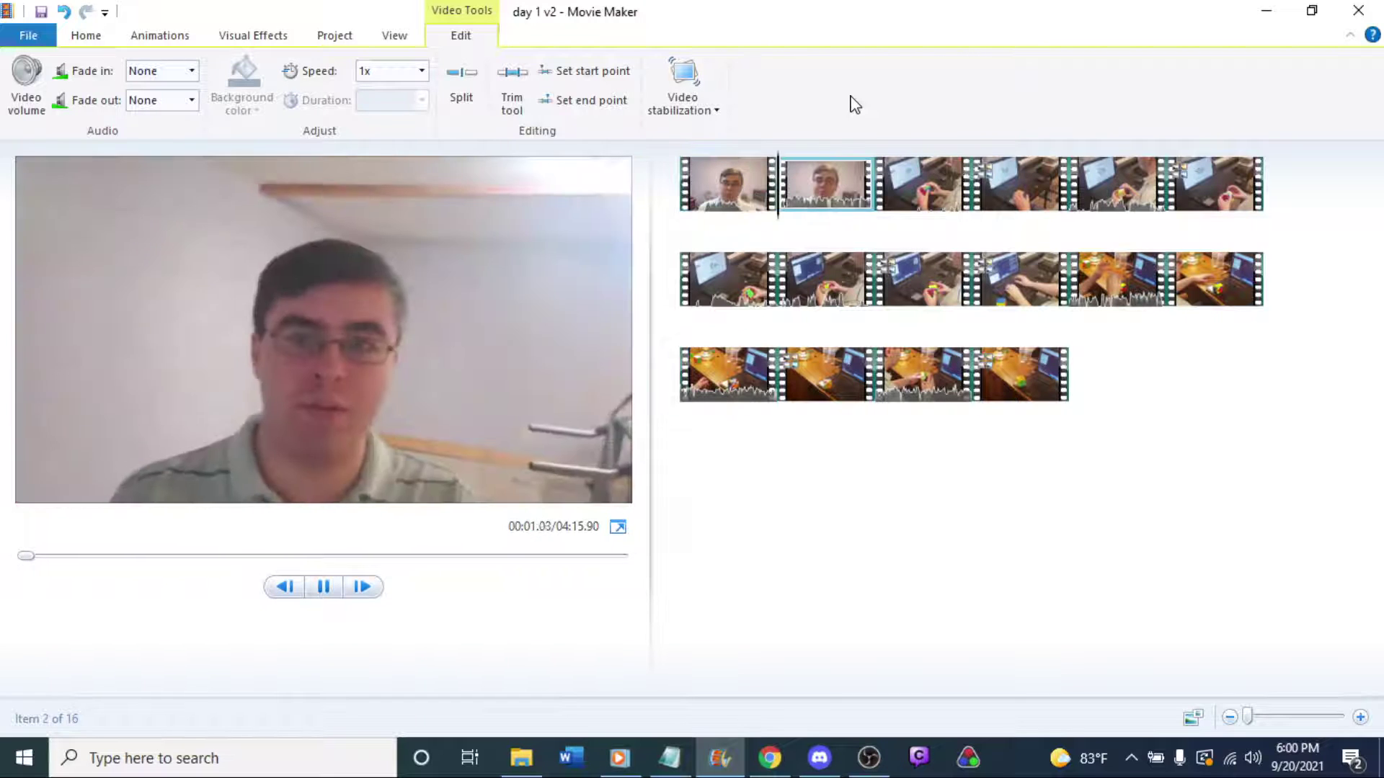
{"action": "key", "text": "space"}
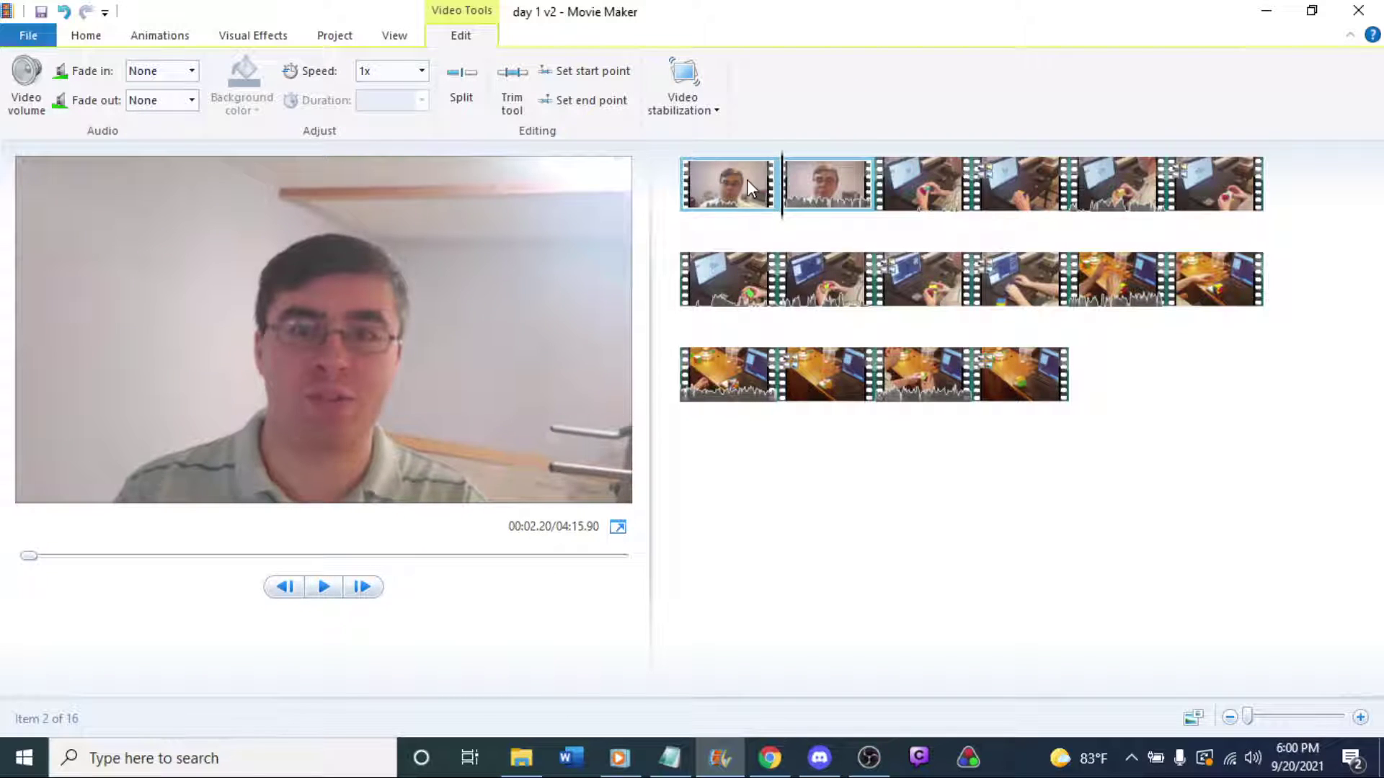
Review the rest of the opening, the first cube-solving clips and the talking segment in the fifth clip.
{"action": "key", "text": "space"}
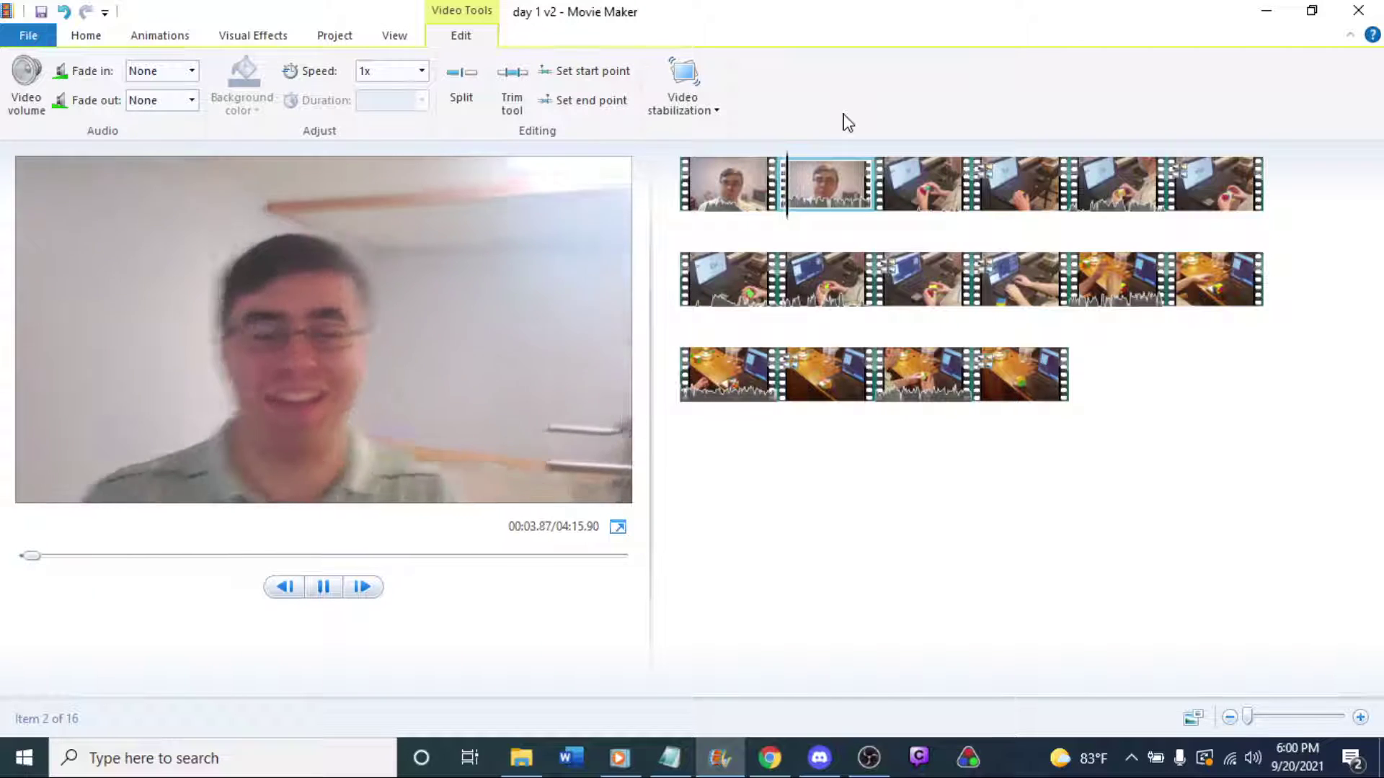
{"action": "key", "text": "space"}
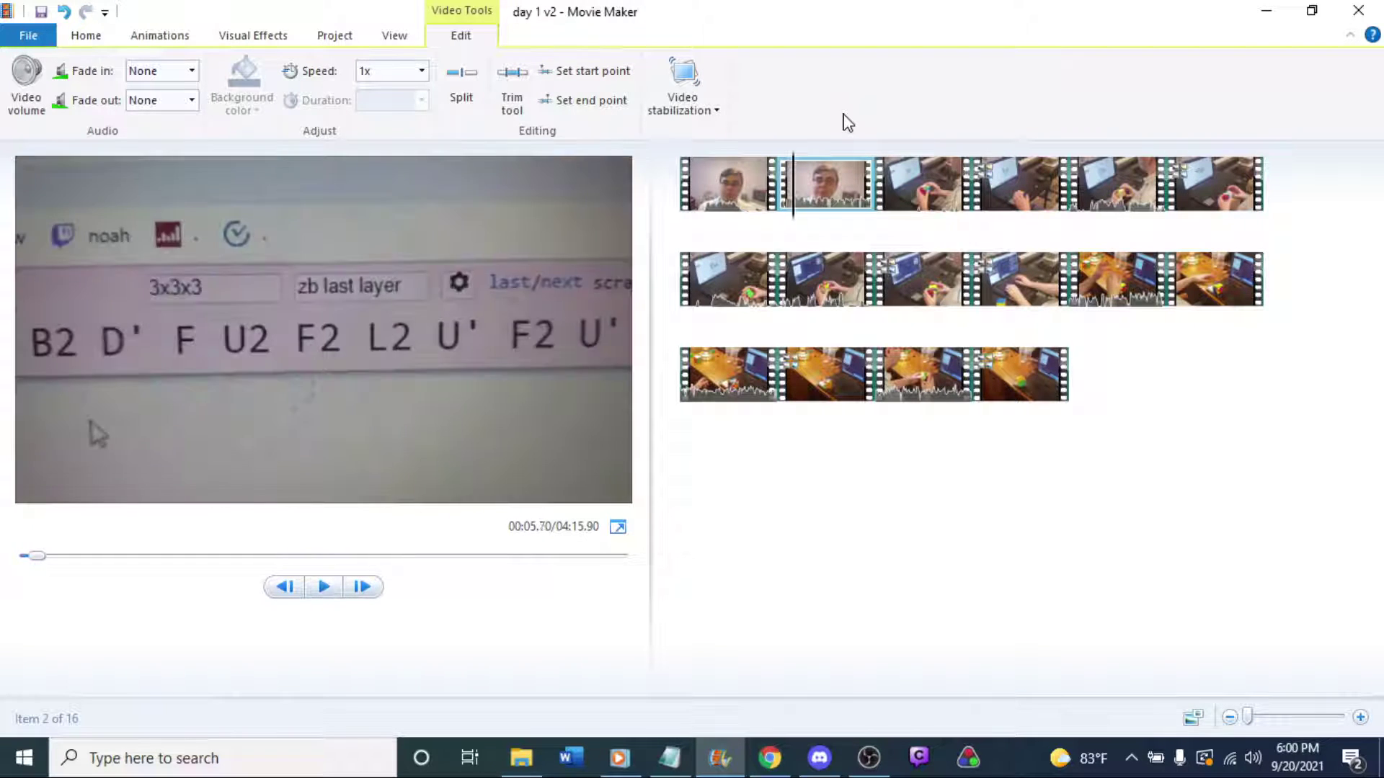
{"action": "key", "text": "space"}
{"action": "left_click", "coordinate": [917, 208]}
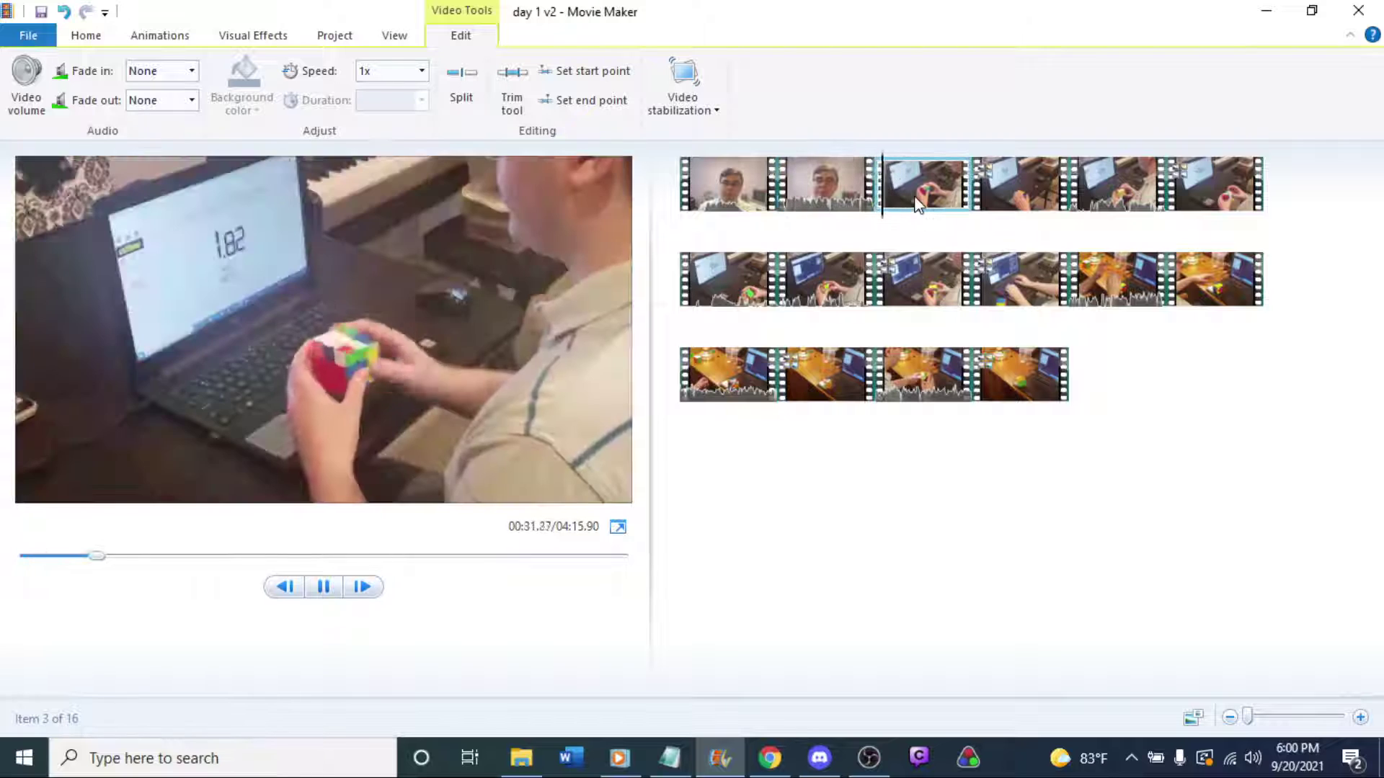
{"action": "left_click", "coordinate": [1022, 188]}
{"action": "left_click", "coordinate": [993, 191]}
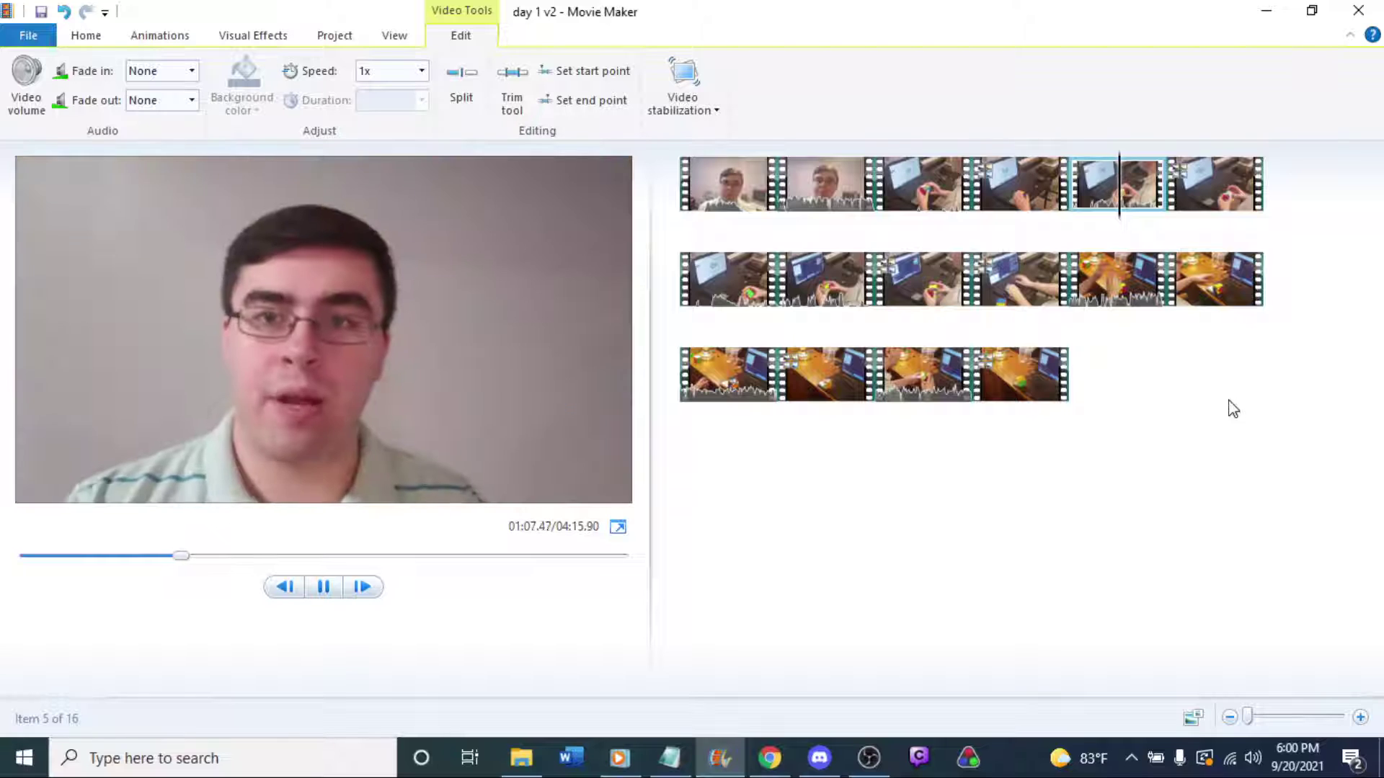
{"action": "key", "text": "space"}
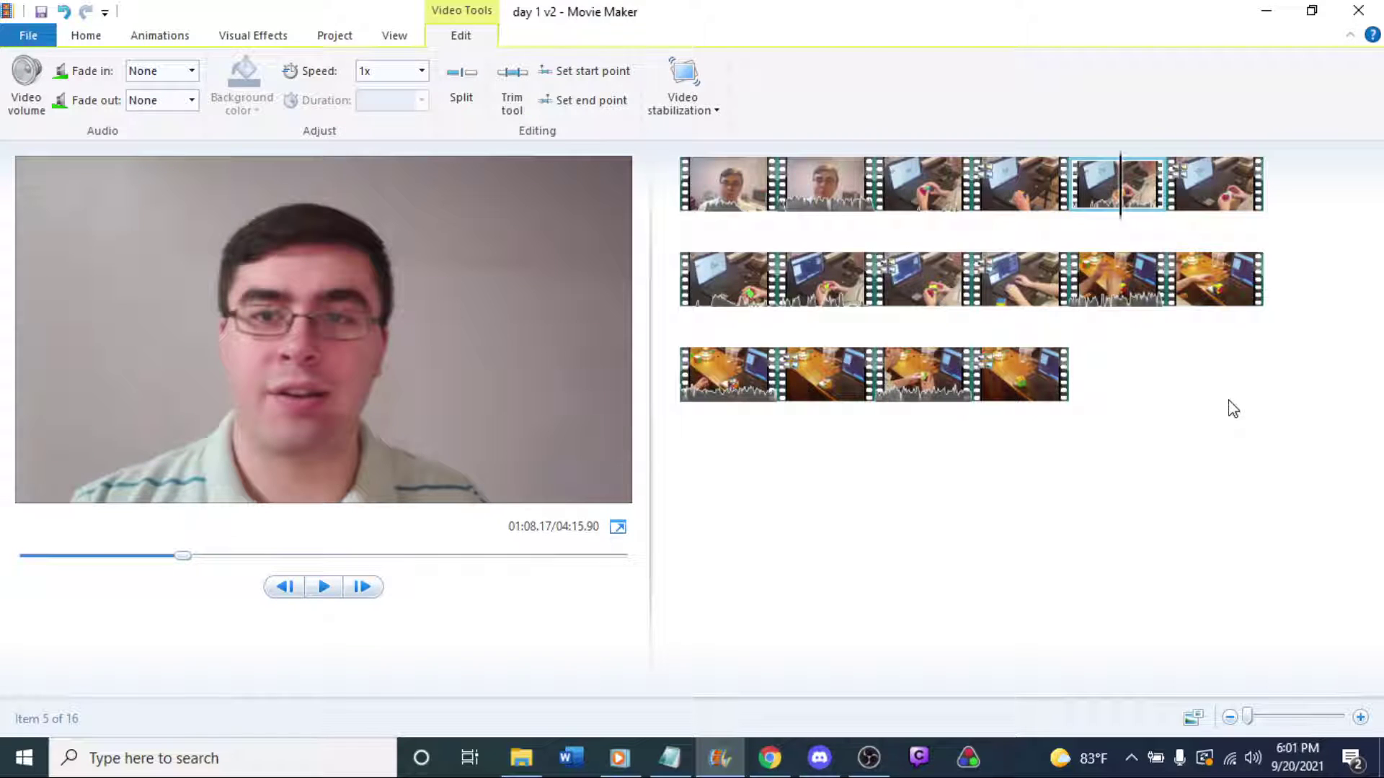
{"action": "key", "text": "space"}
{"action": "key", "text": "space"}
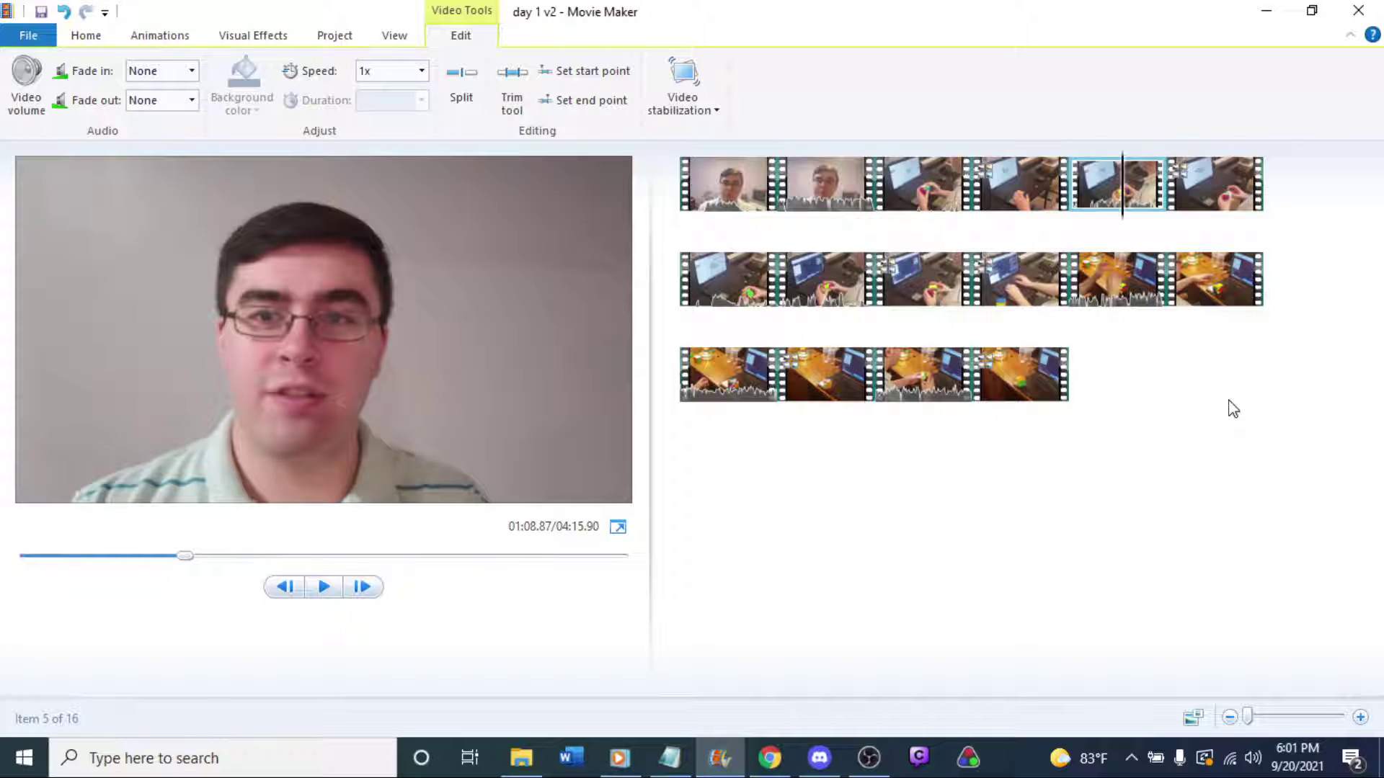
{"action": "left_click", "coordinate": [871, 746]}
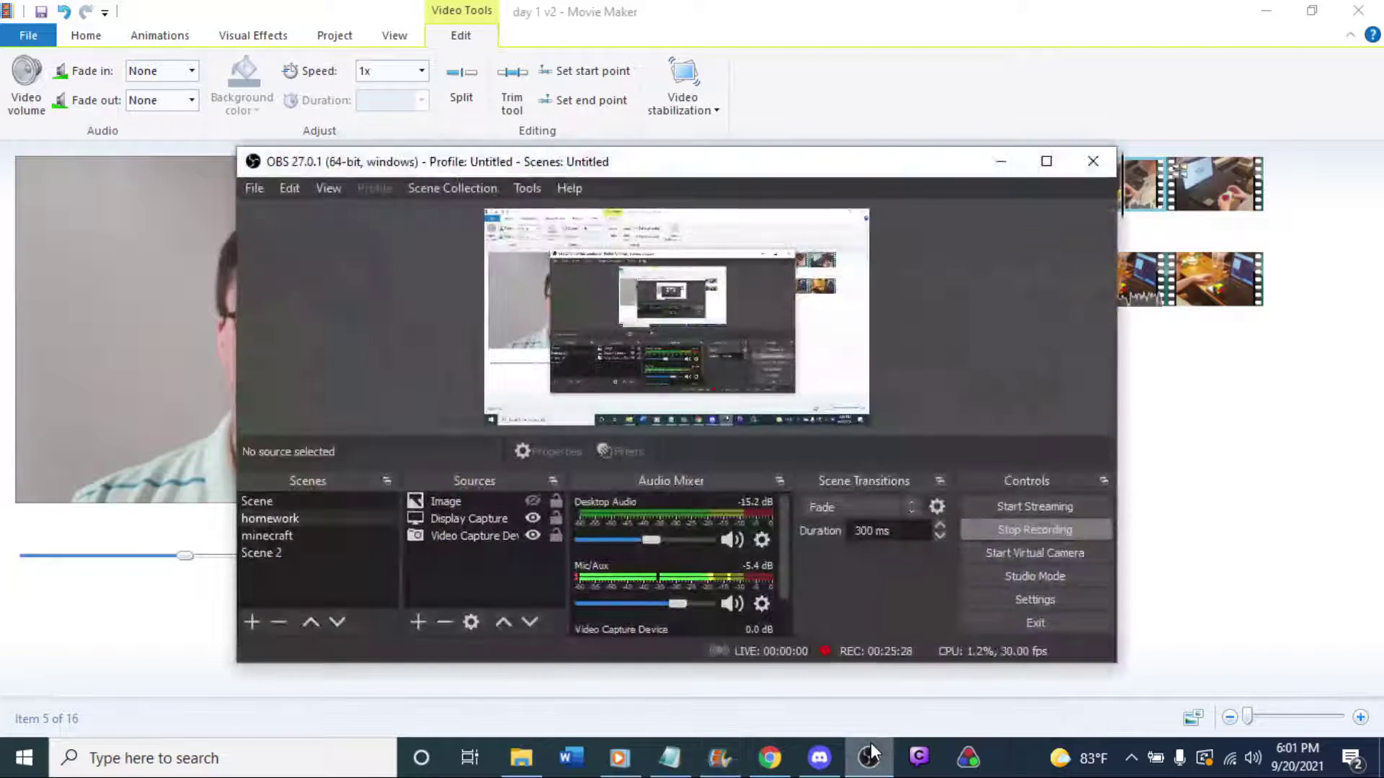
{"action": "left_click", "coordinate": [871, 746]}
Replay the cut between the first two clips and preview the opening in full screen.
{"action": "left_click", "coordinate": [746, 196]}
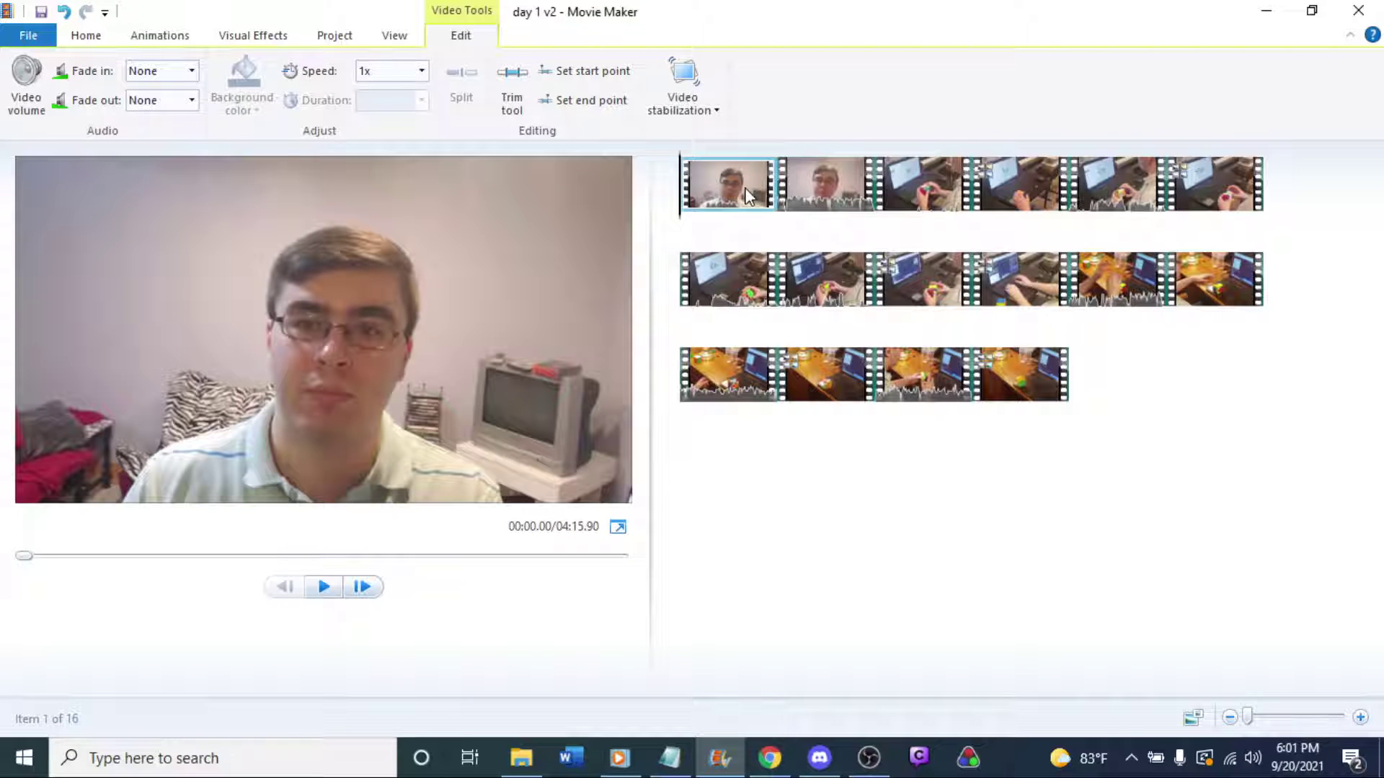
{"action": "key", "text": "space"}
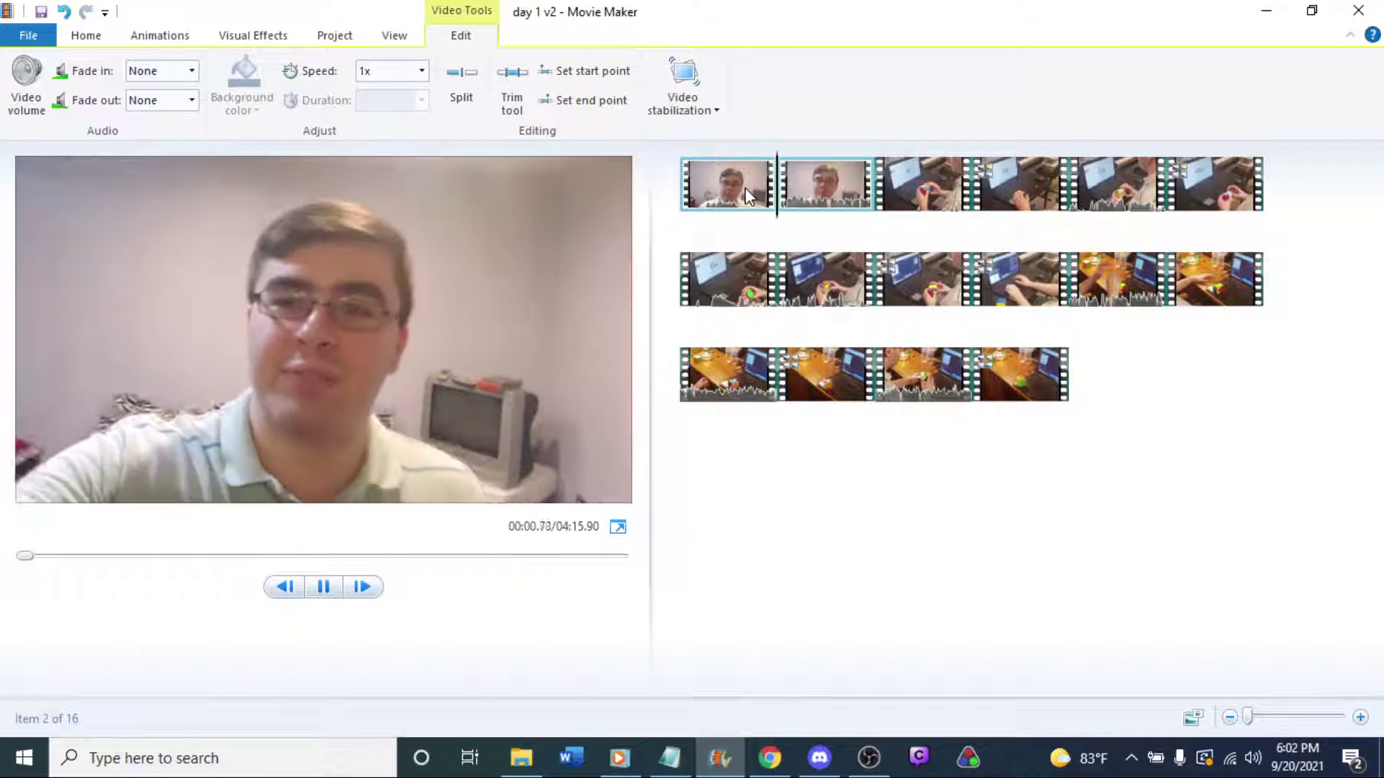
{"action": "key", "text": "space"}
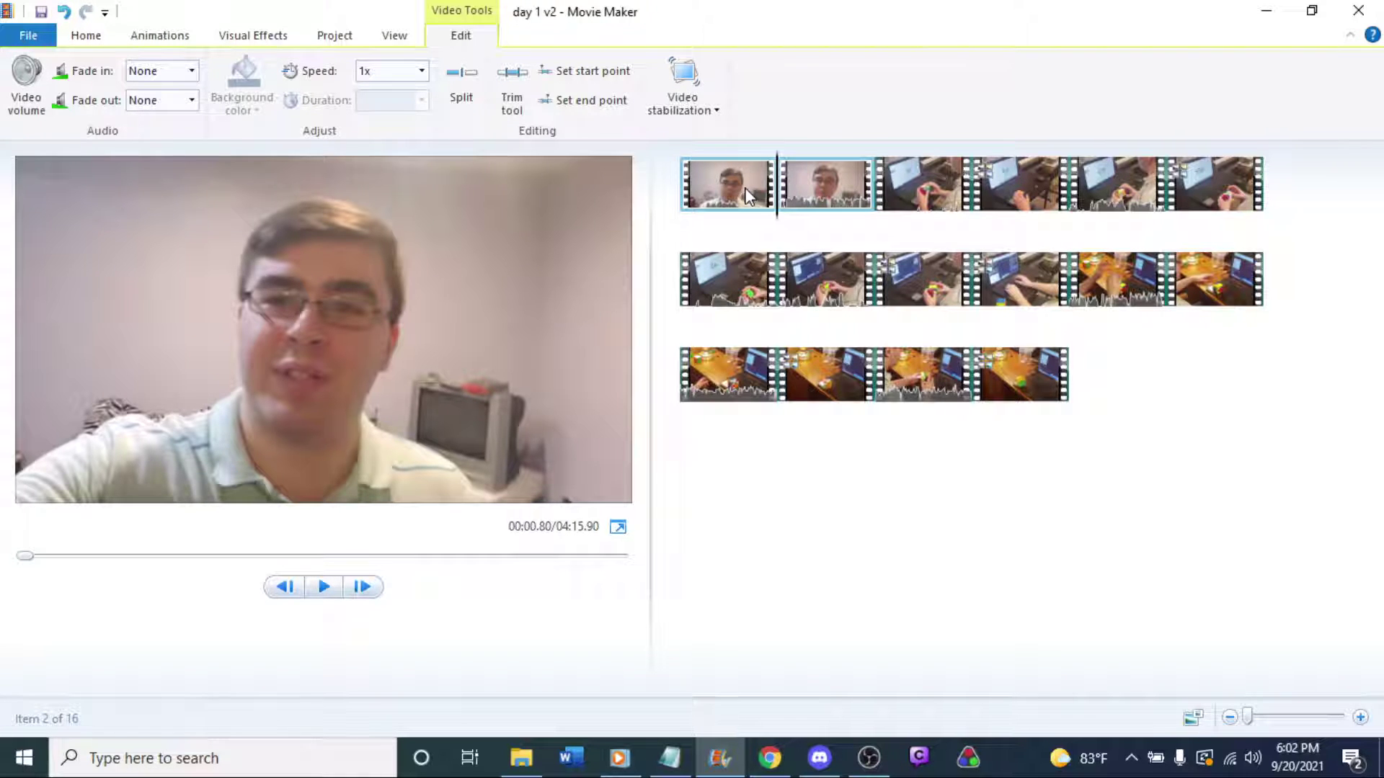
{"action": "left_click", "coordinate": [747, 196]}
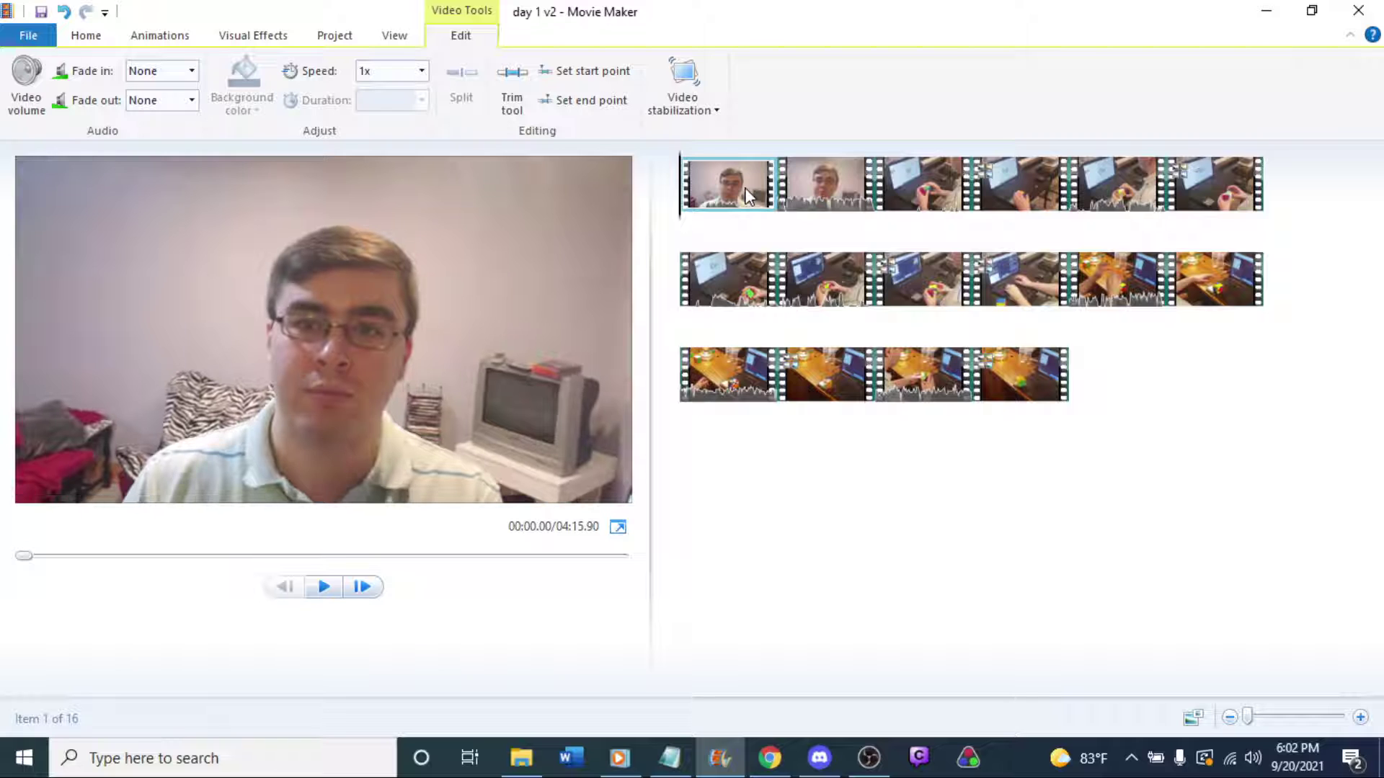
{"action": "left_click", "coordinate": [617, 528]}
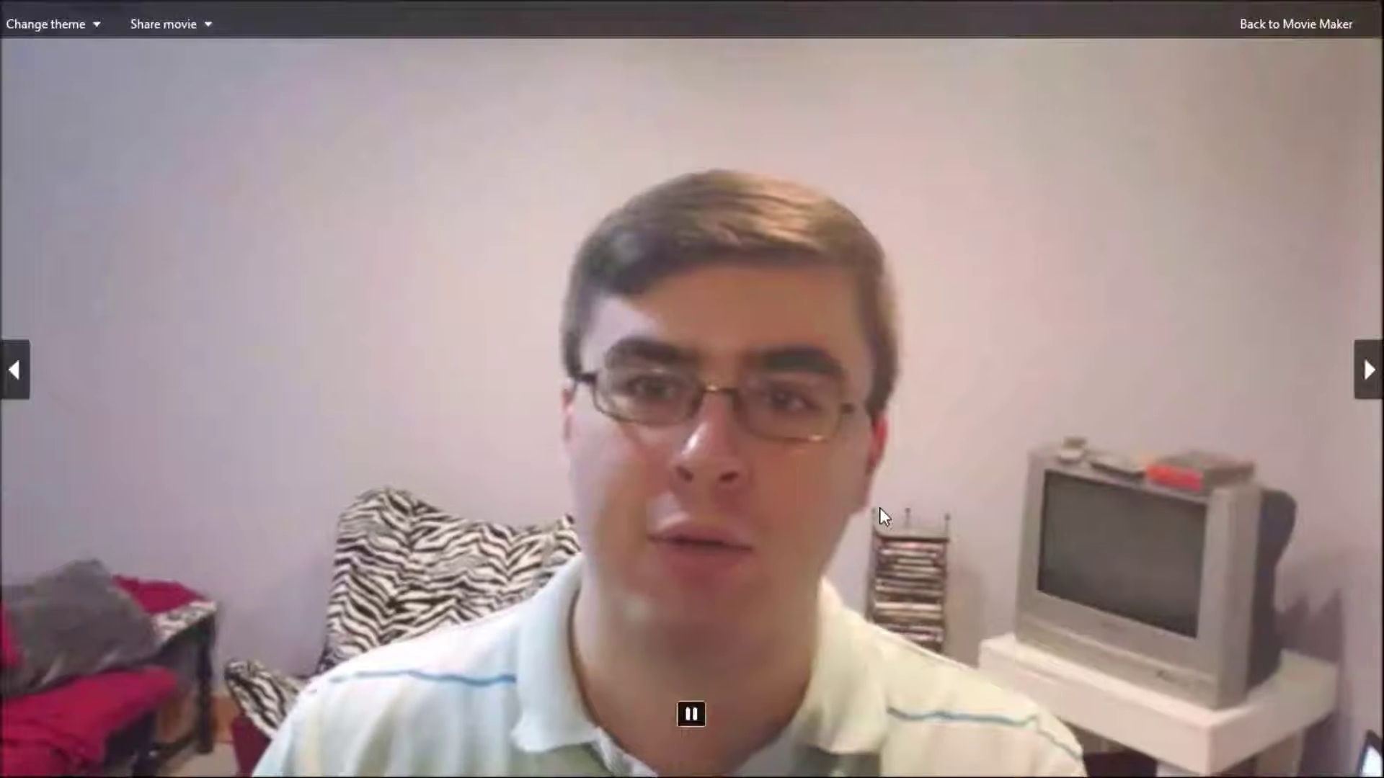
{"action": "key", "text": "space"}
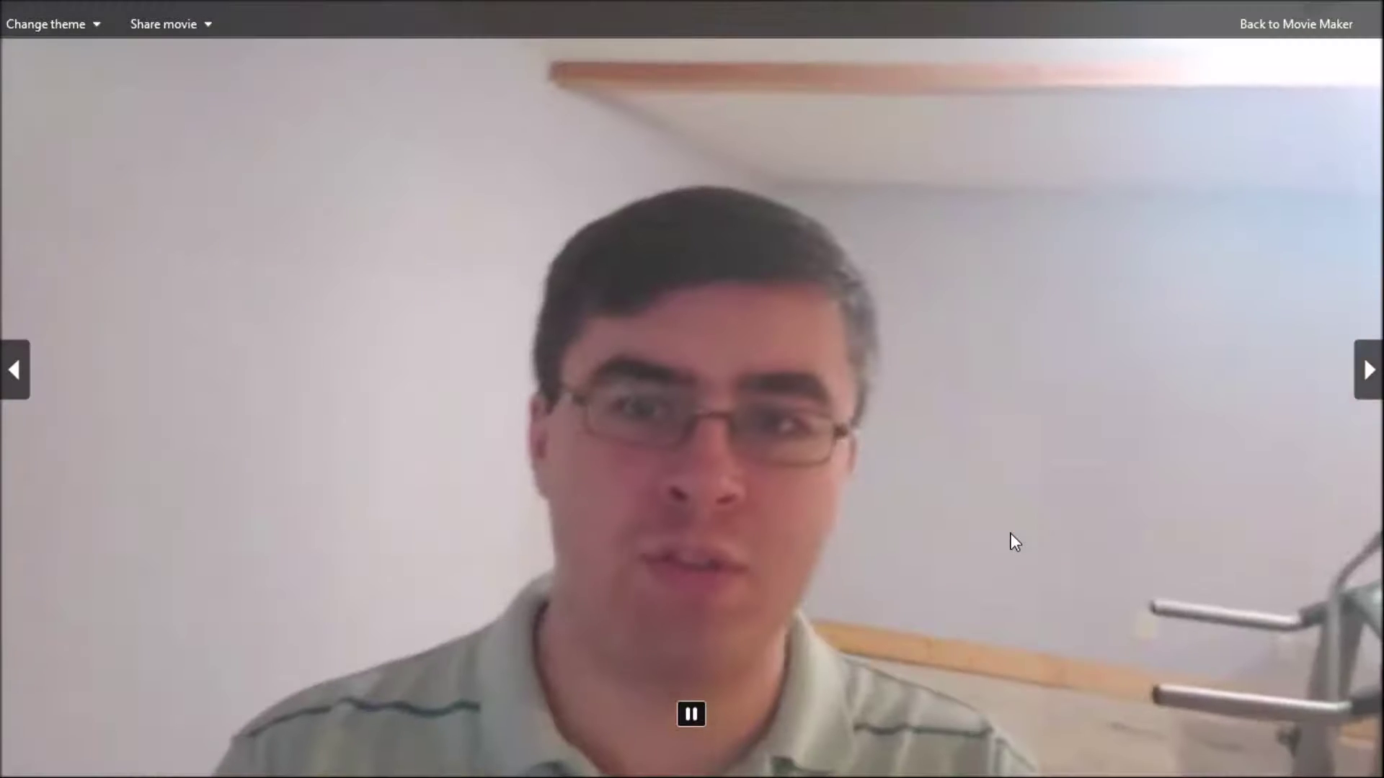
{"action": "key", "text": "space"}
{"action": "key", "text": "Escape"}
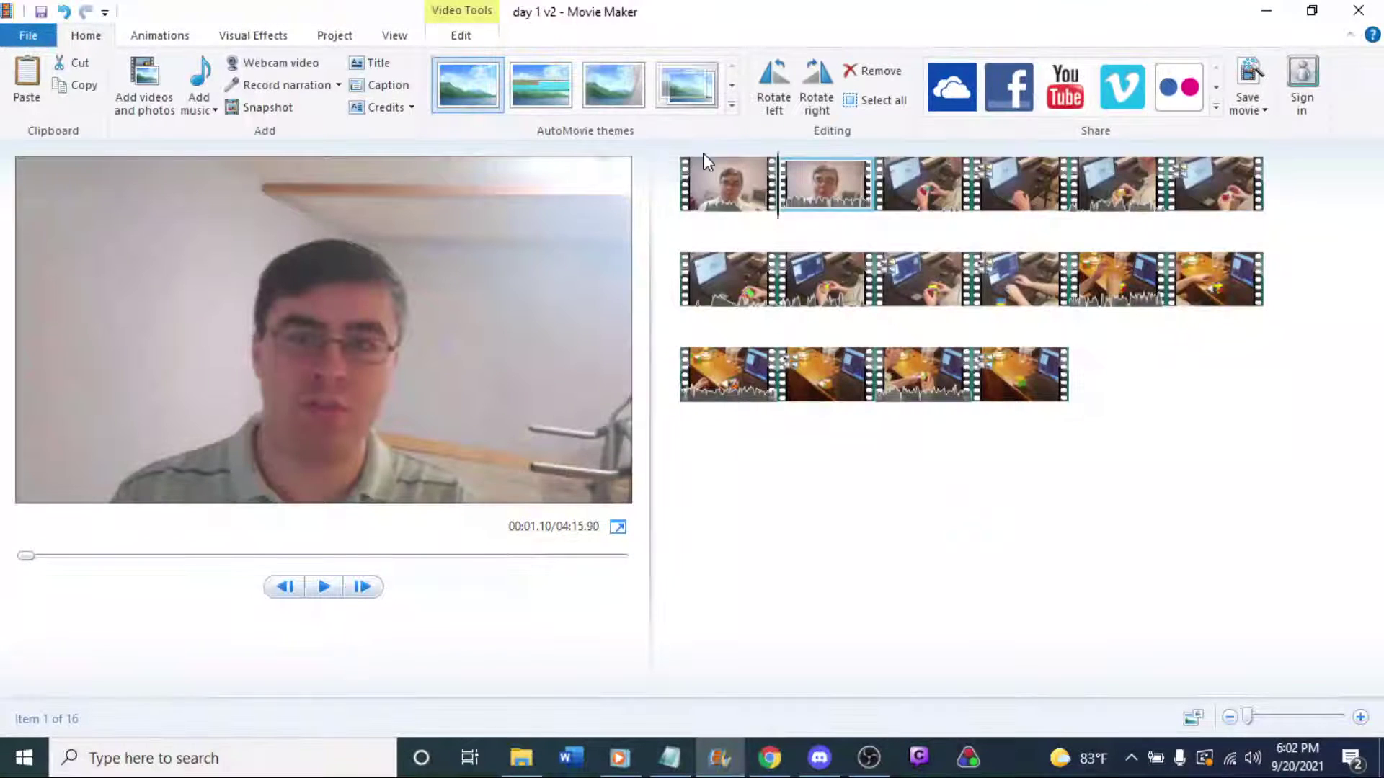
Replay the opening from the first clip and examine the cuts between talking segments in the second clip up to about 25 seconds.
{"action": "left_click", "coordinate": [724, 198]}
{"action": "key", "text": "space"}
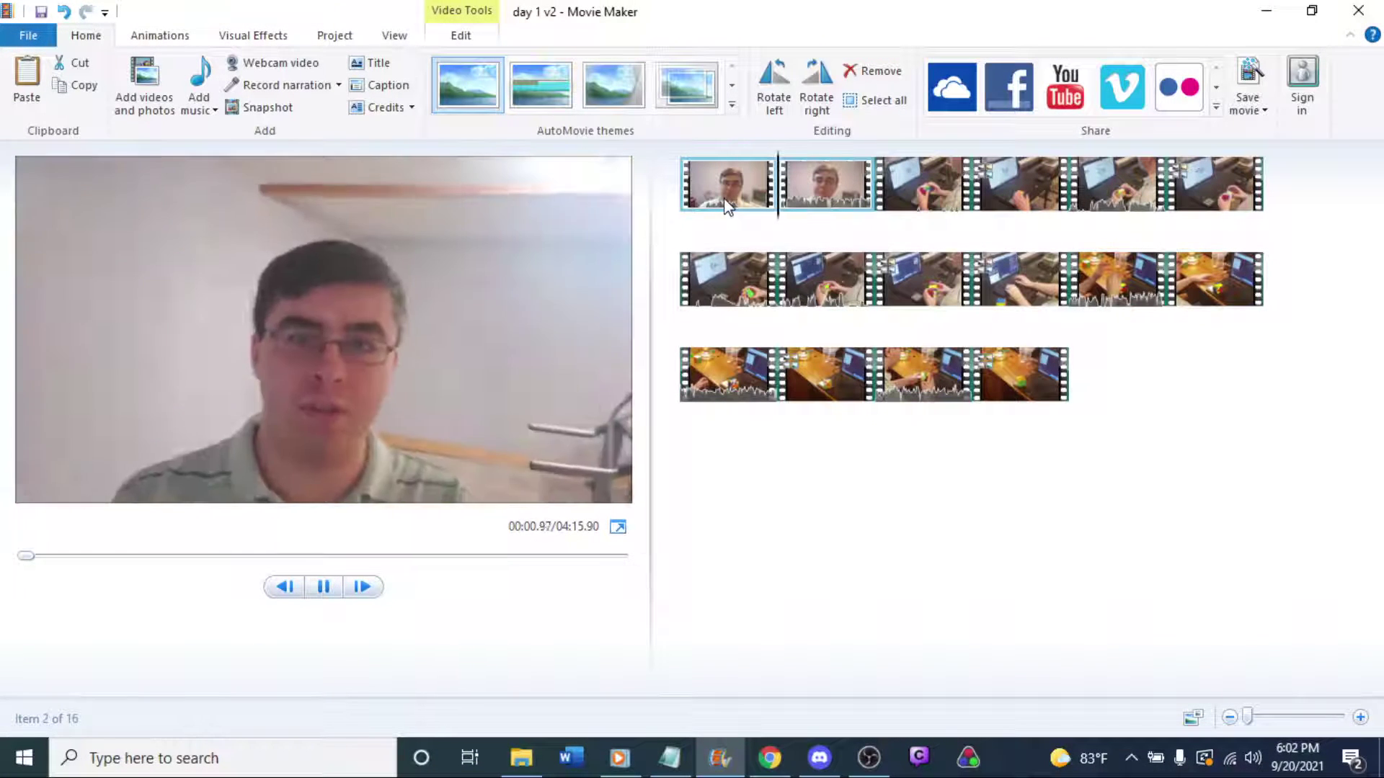
{"action": "left_click", "coordinate": [728, 191]}
{"action": "key", "text": "space"}
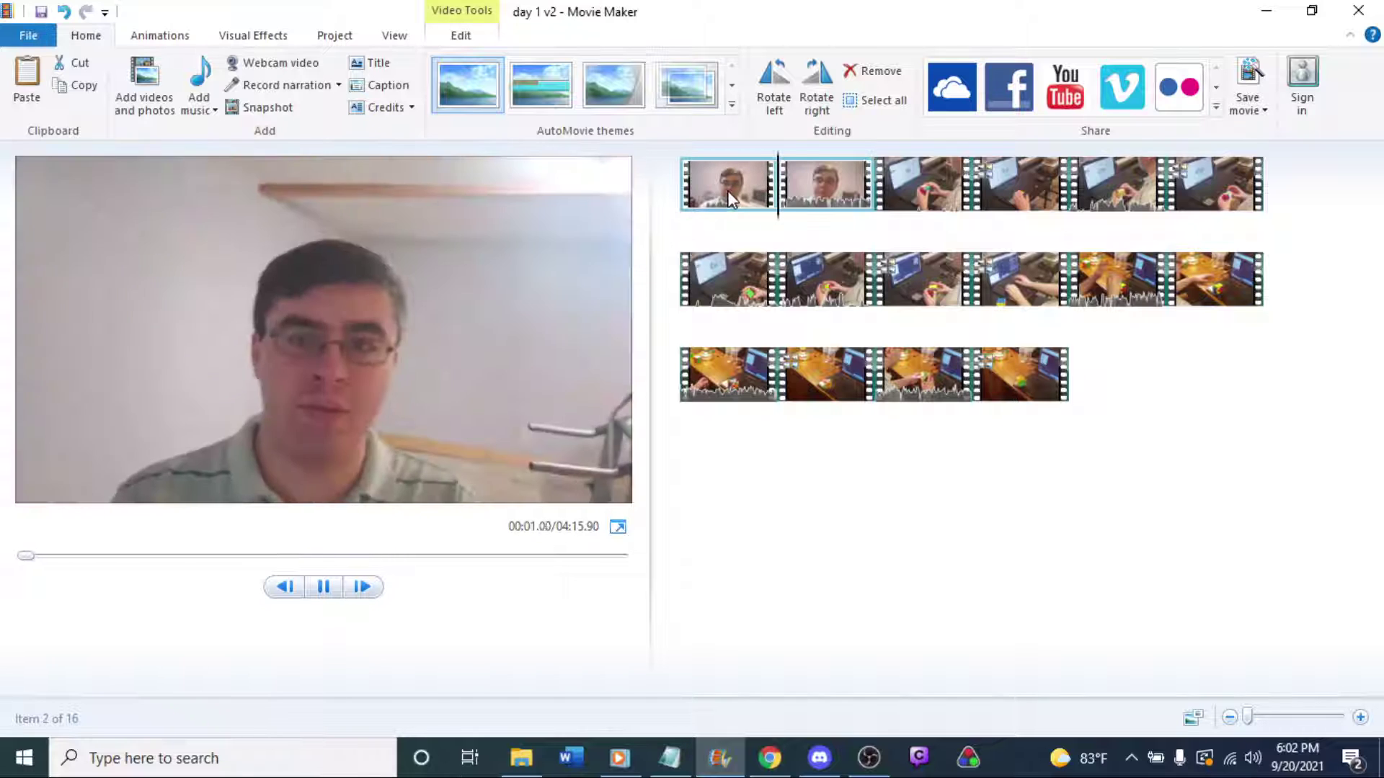
{"action": "key", "text": "space"}
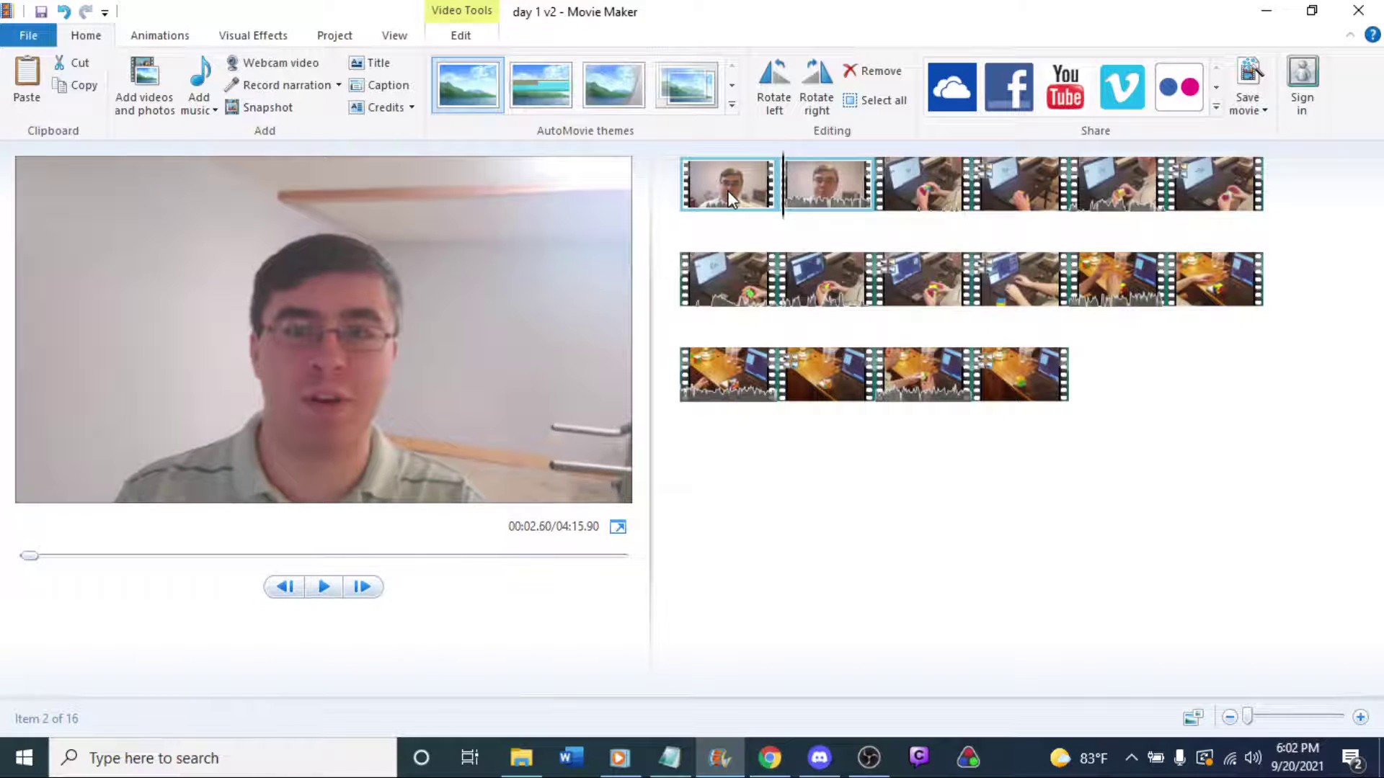
{"action": "key", "text": "space"}
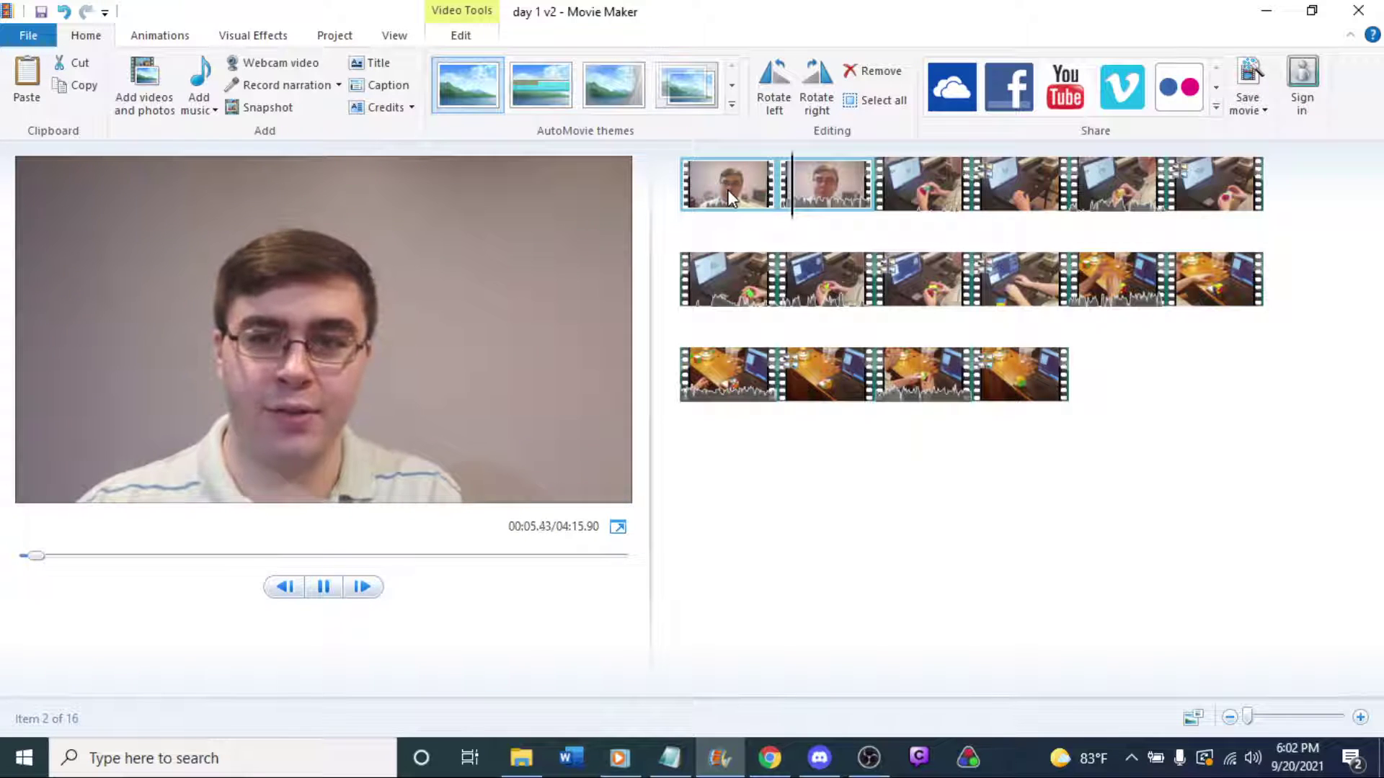
{"action": "key", "text": "space"}
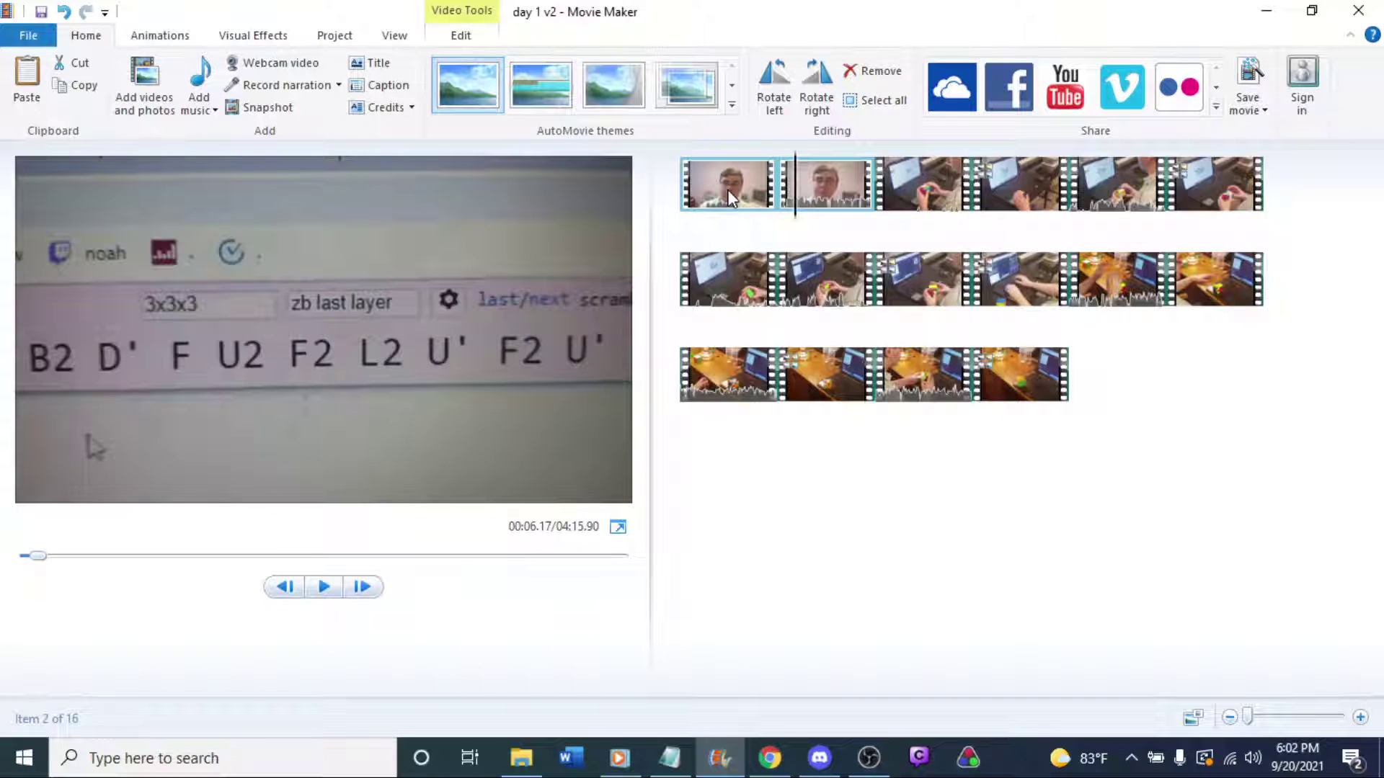
{"action": "left_click", "coordinate": [728, 190]}
{"action": "key", "text": "space"}
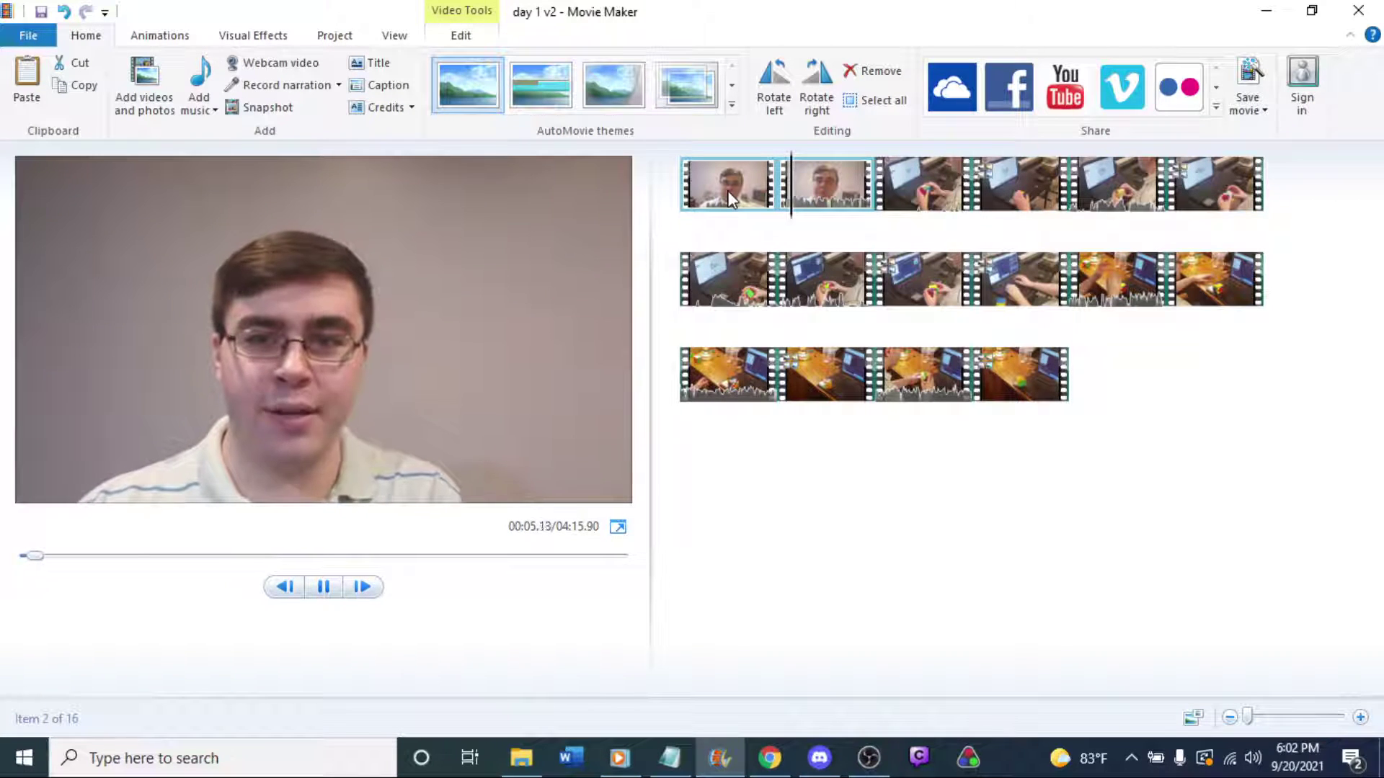
{"action": "key", "text": "space"}
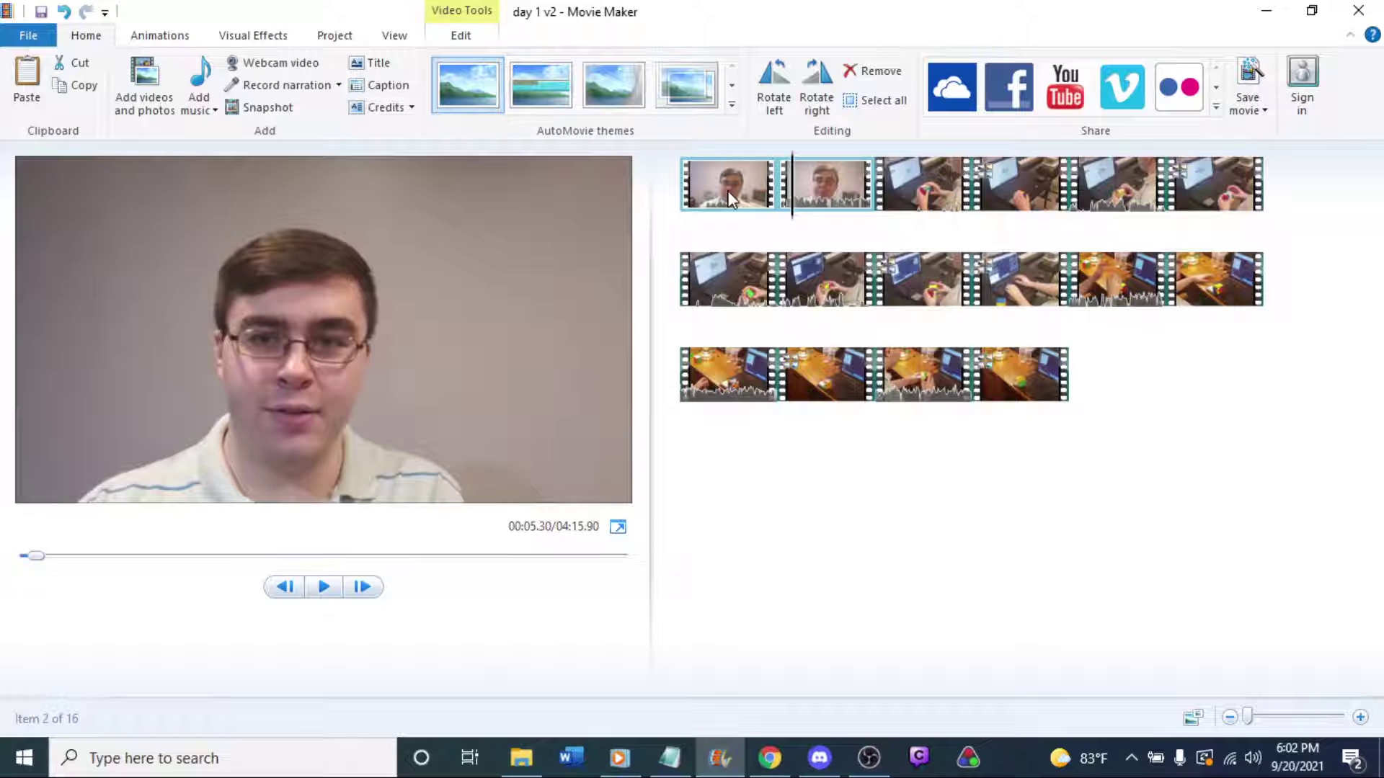
{"action": "key", "text": "space"}
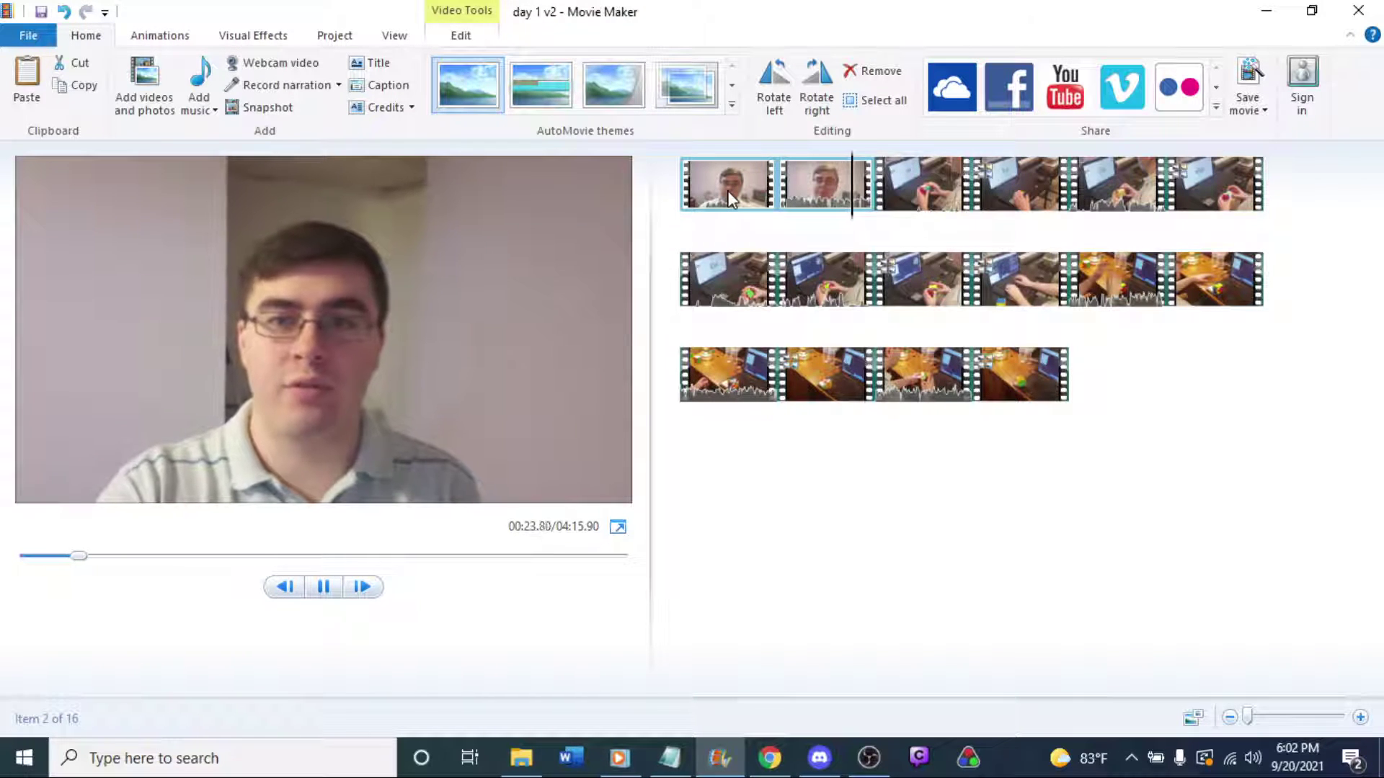
{"action": "key", "text": "space"}
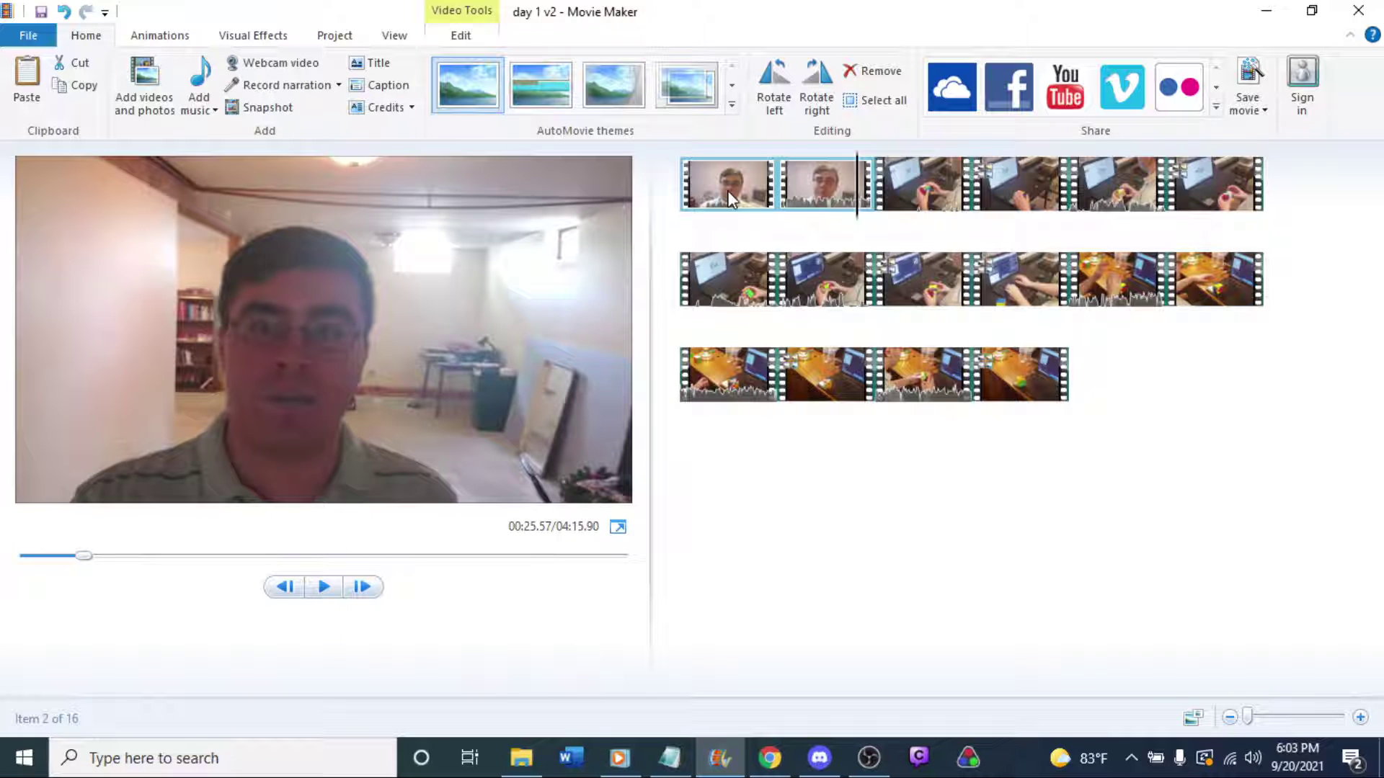
Replay the movie from the start and review the talking segments and first cube-solving clips up to about 45 seconds.
{"action": "key", "text": "Home"}
{"action": "key", "text": "space"}
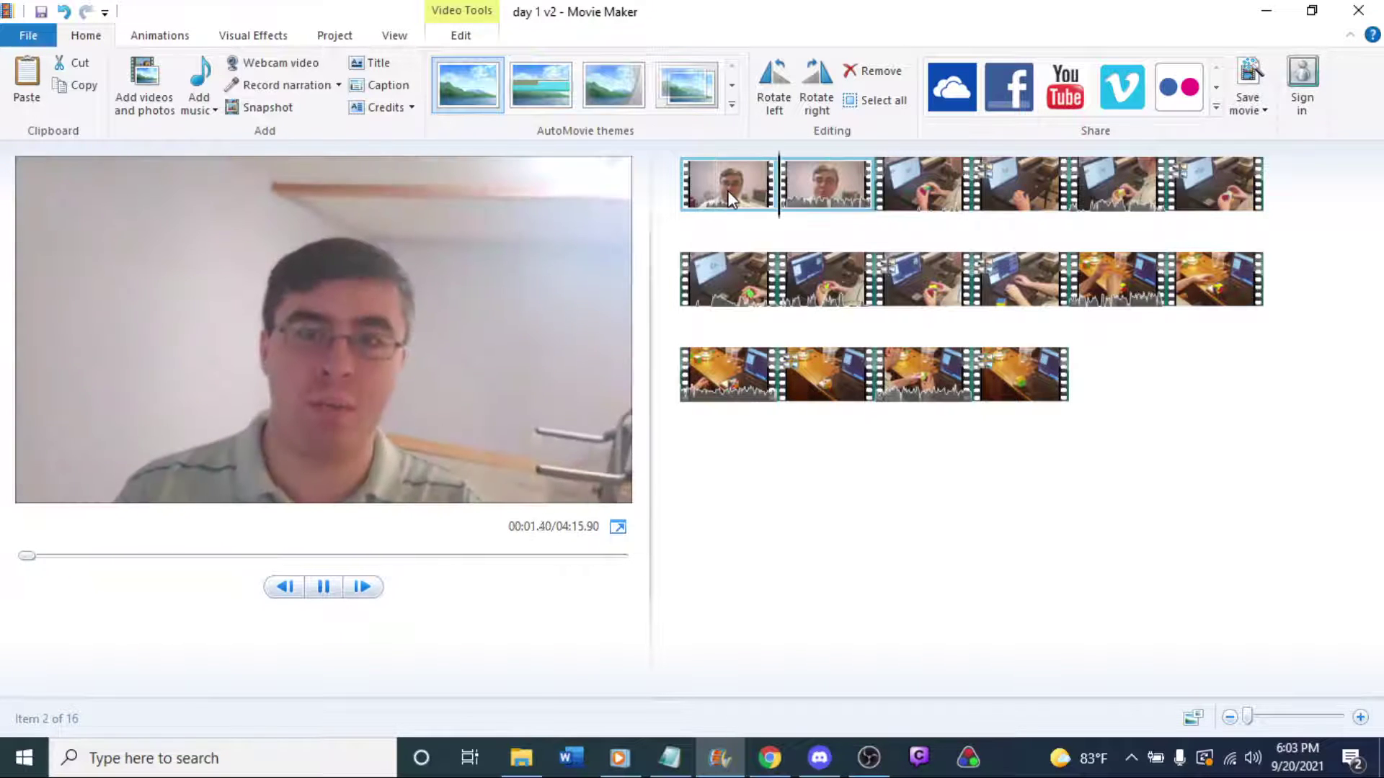
{"action": "key", "text": "space"}
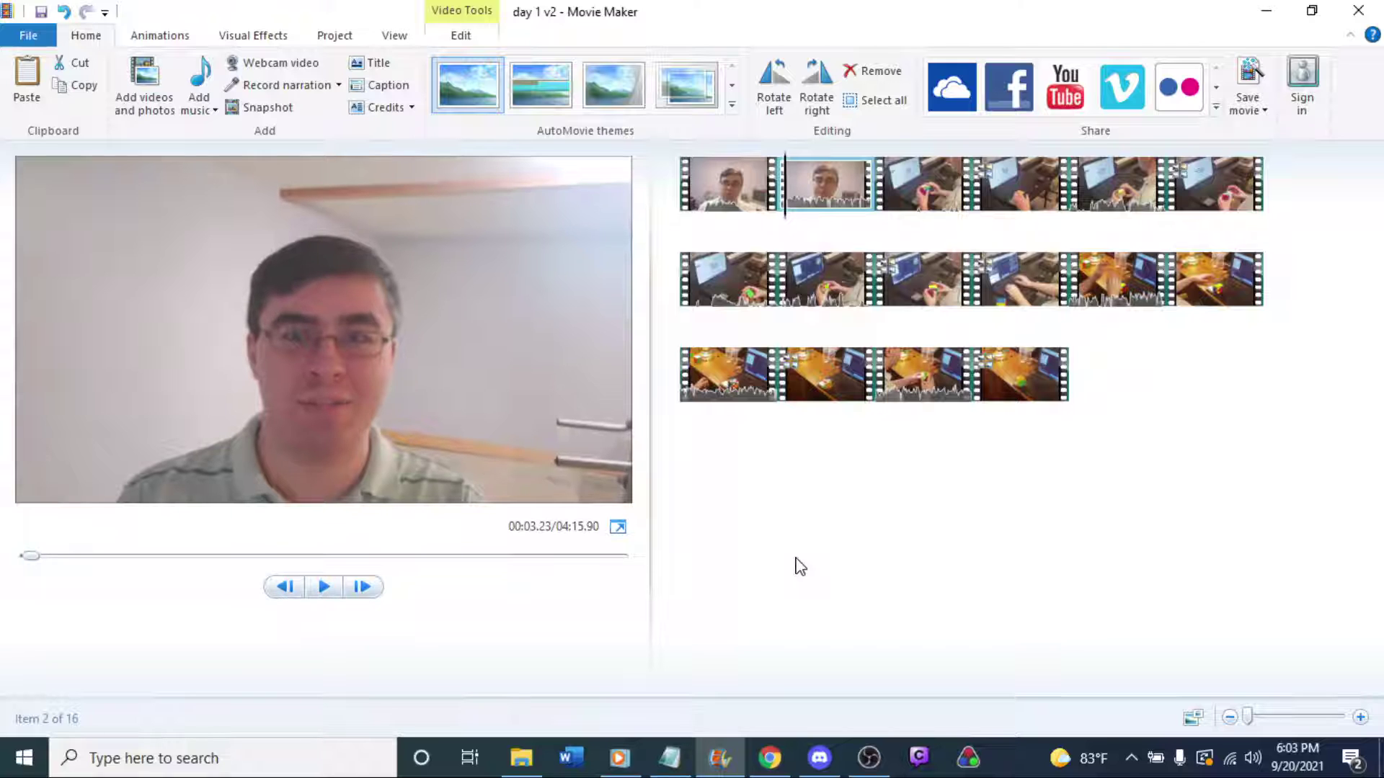
{"action": "key", "text": "space"}
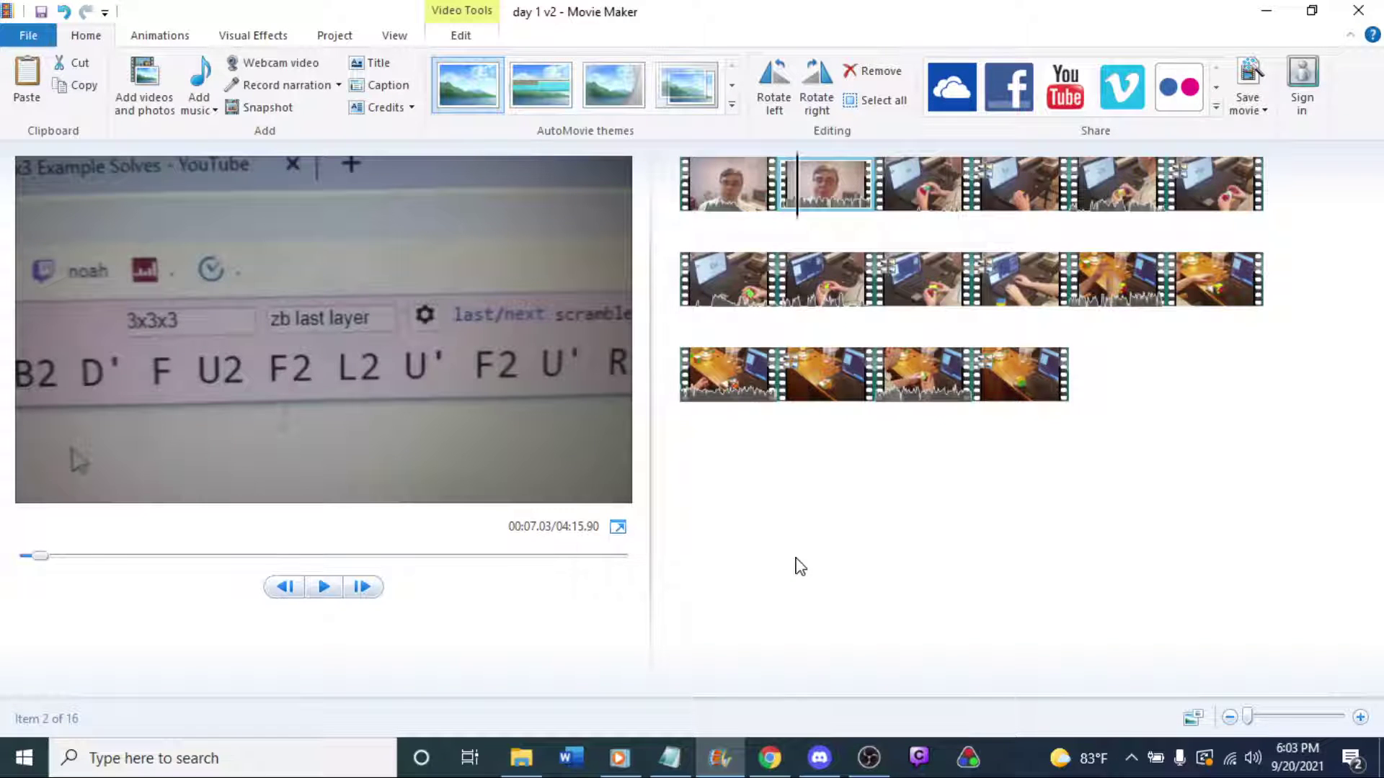
{"action": "key", "text": "space"}
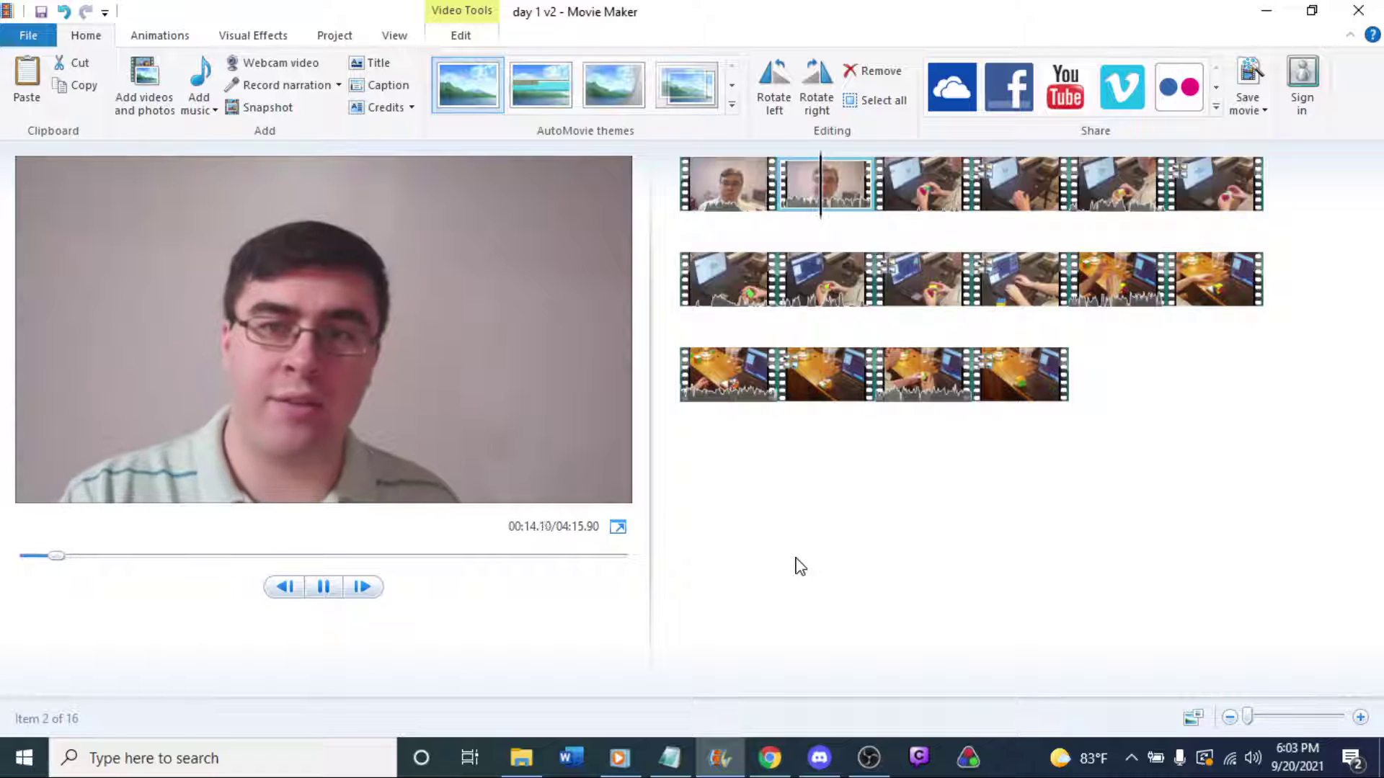
{"action": "key", "text": "space"}
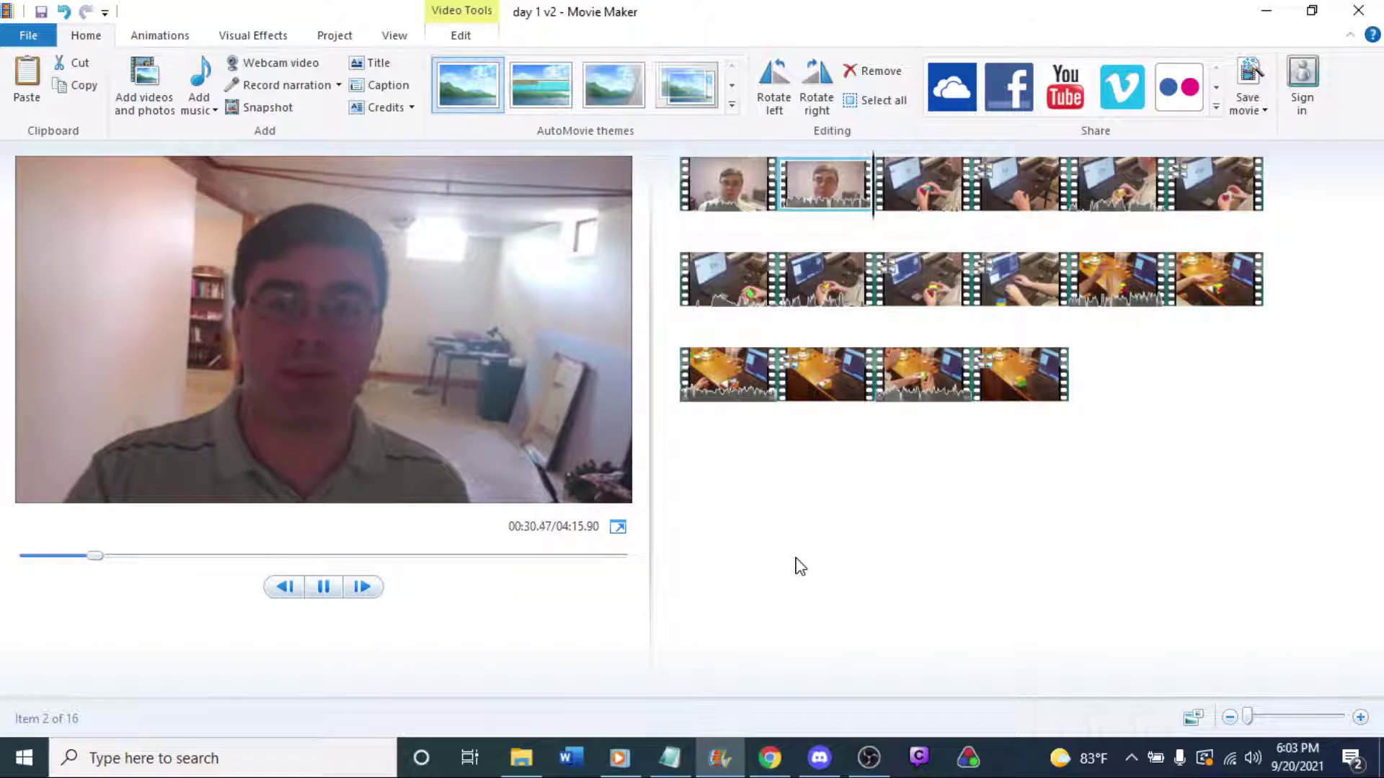
{"action": "key", "text": "space"}
{"action": "key", "text": "space"}
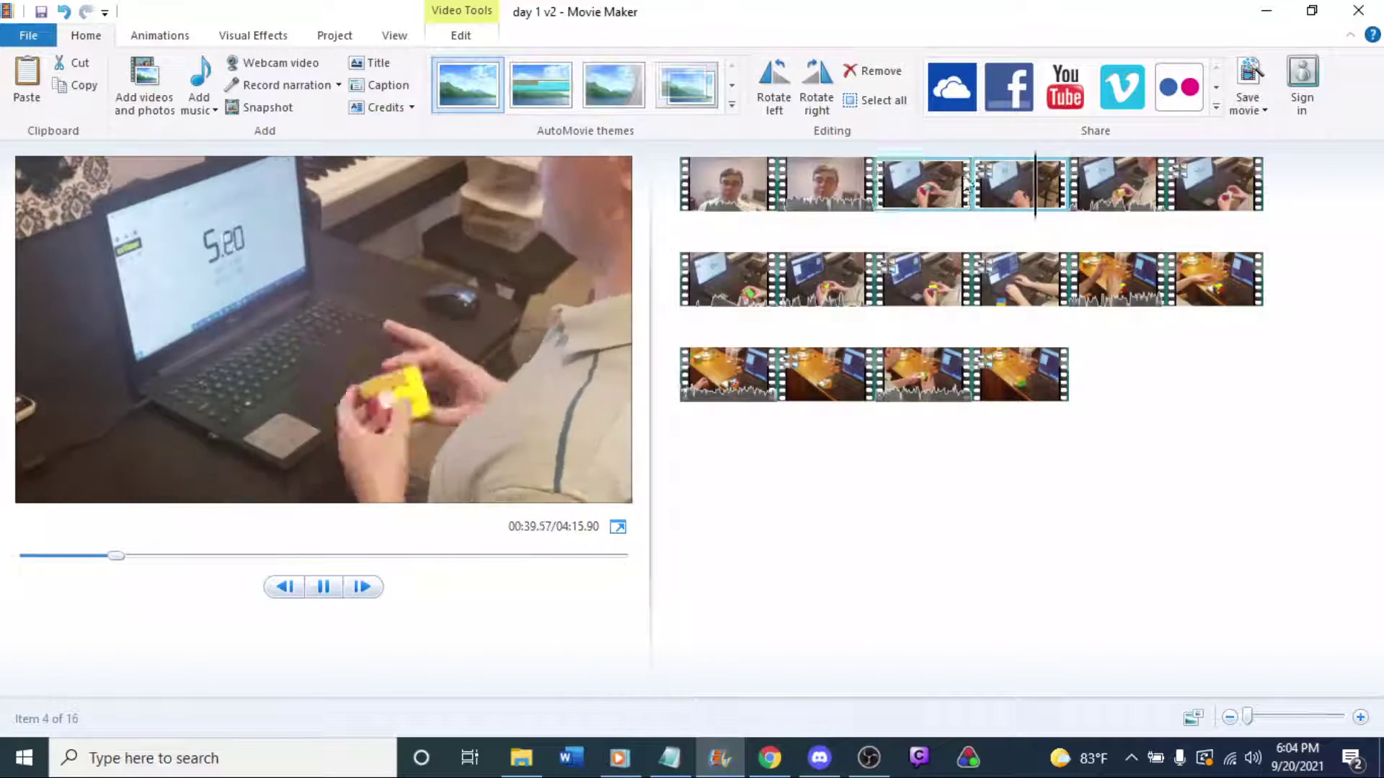
{"action": "mouse_move", "coordinate": [984, 176]}
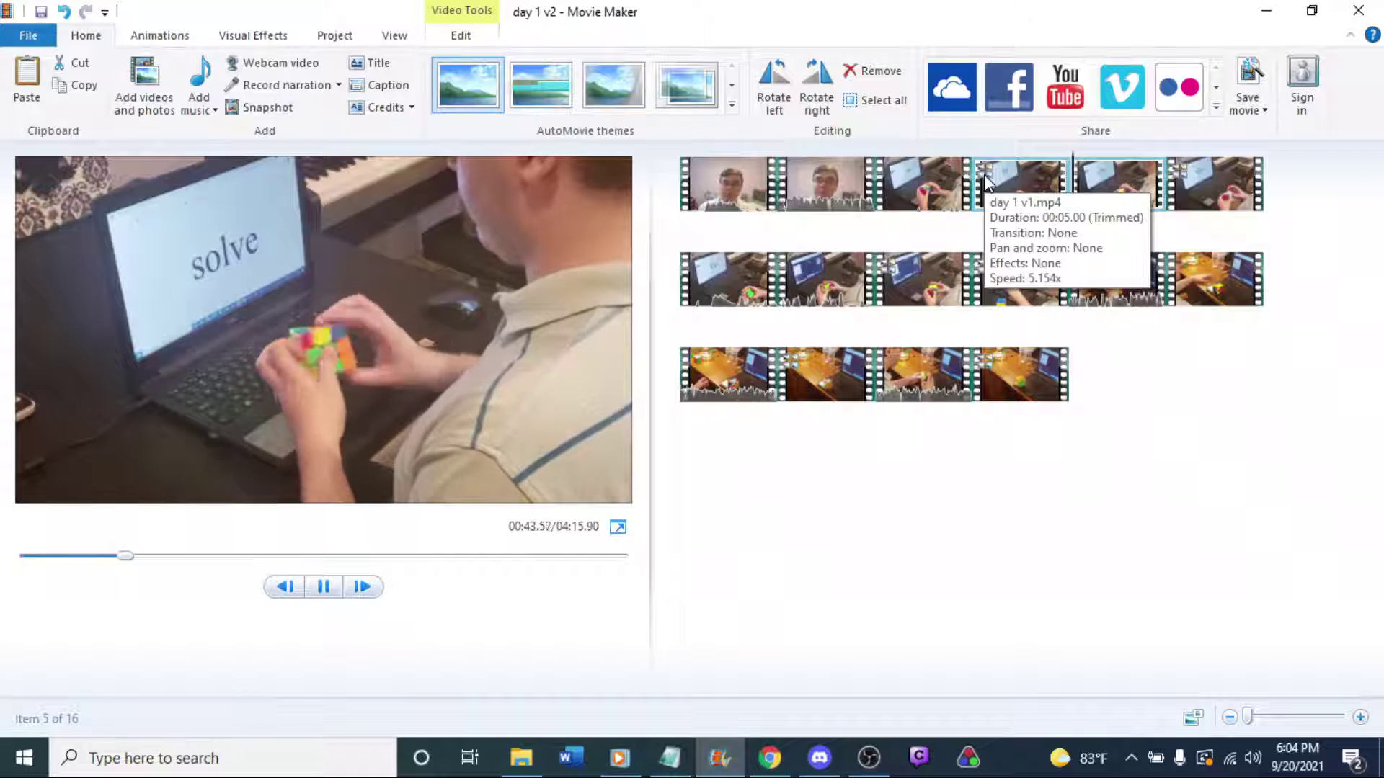
{"action": "key", "text": "space"}
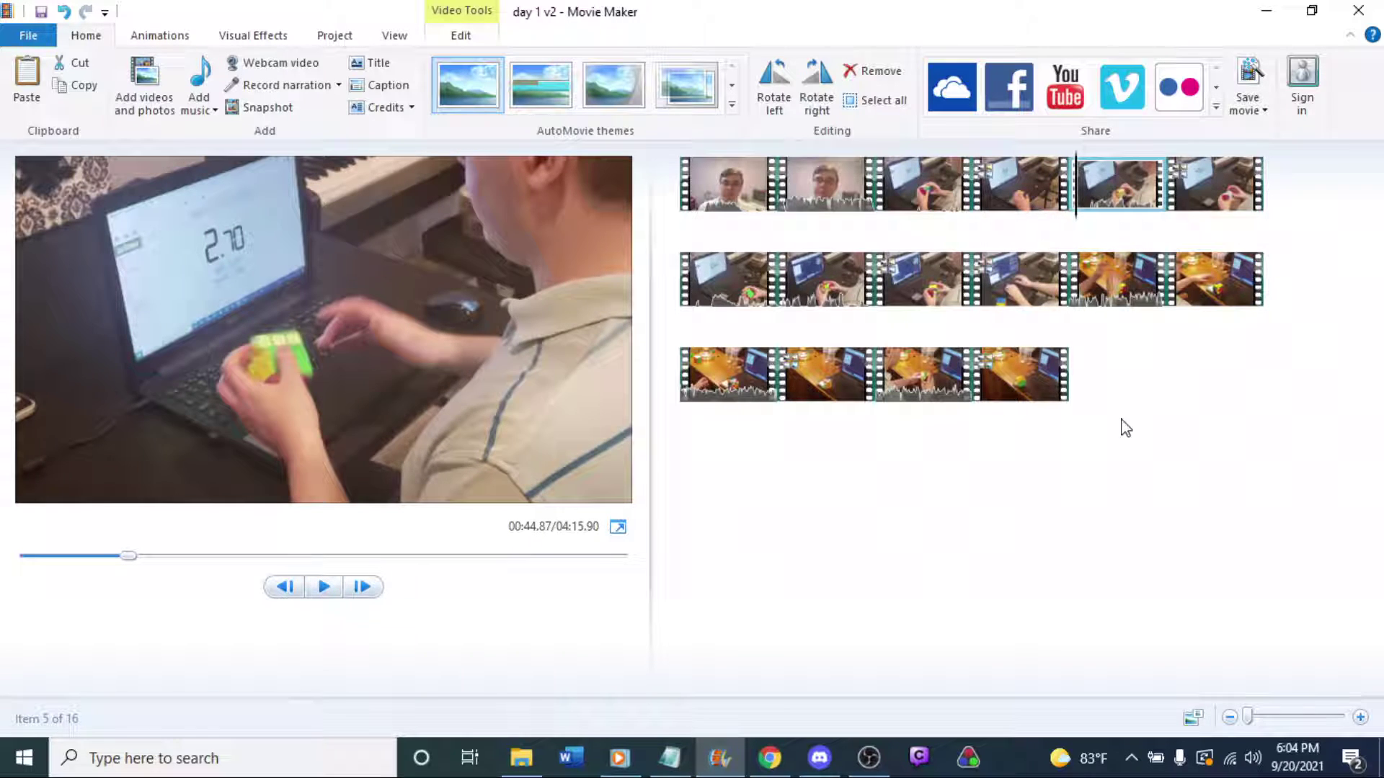
Add a caption at the start of the fifth clip, try out some filler text in it and clear it.
{"action": "left_click", "coordinate": [1110, 187]}
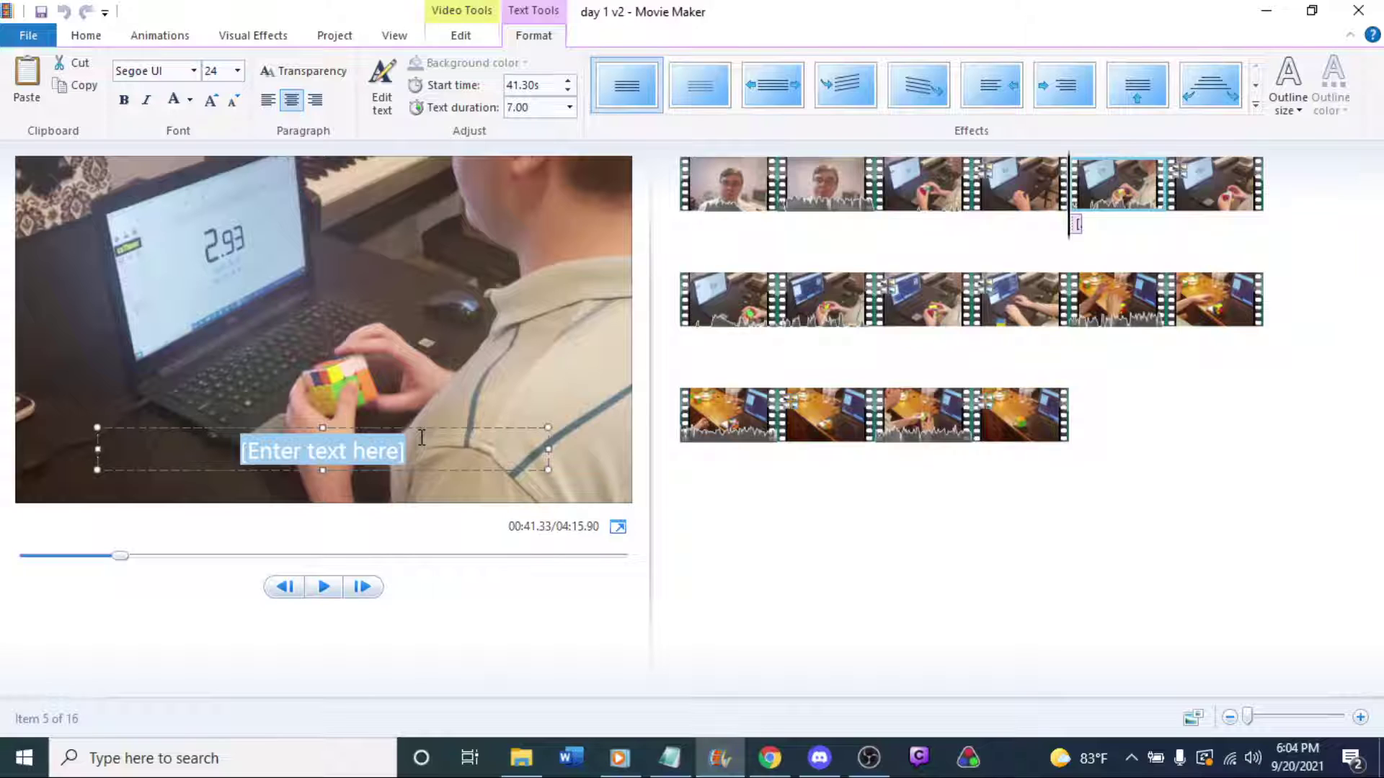
{"action": "type", "text": "sup"}
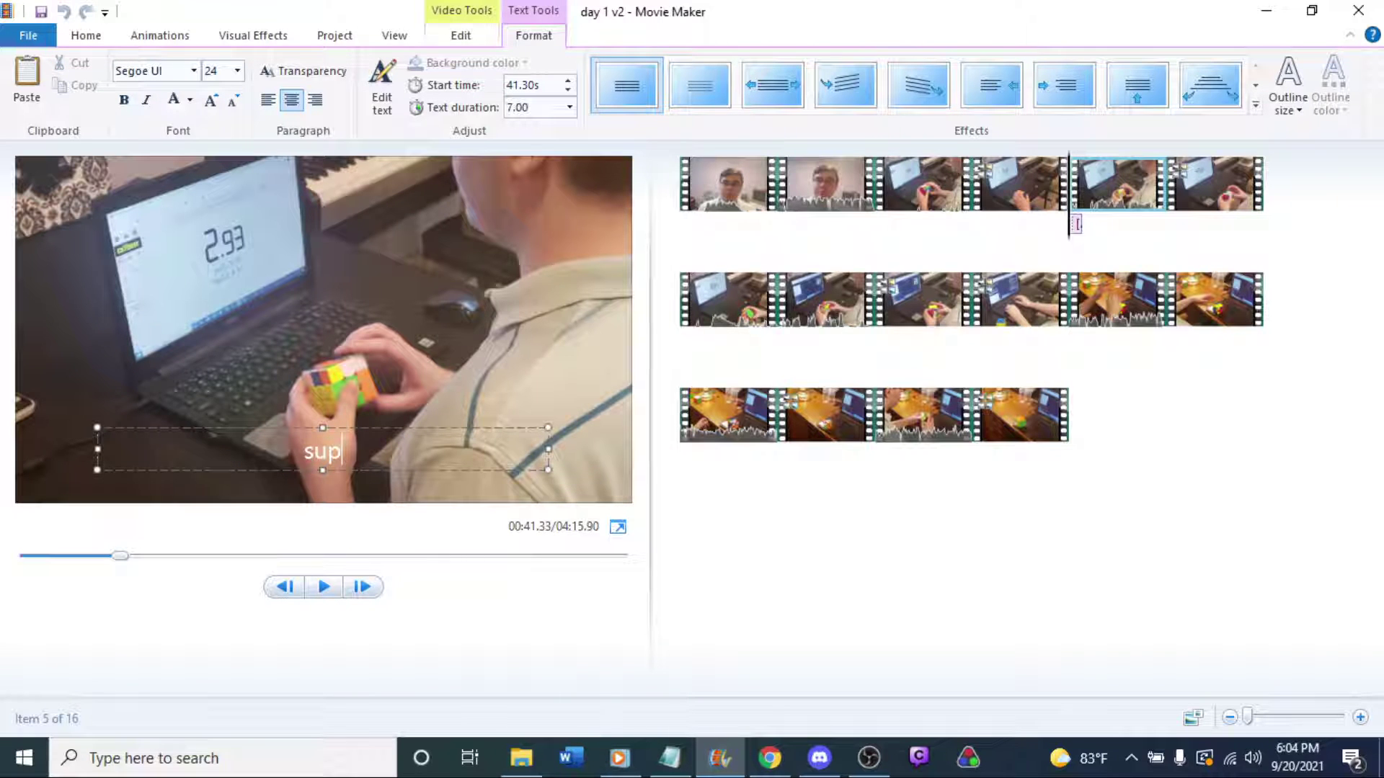
{"action": "key", "text": "BackSpace"}
{"action": "type", "text": "f fjd ksjajf "}
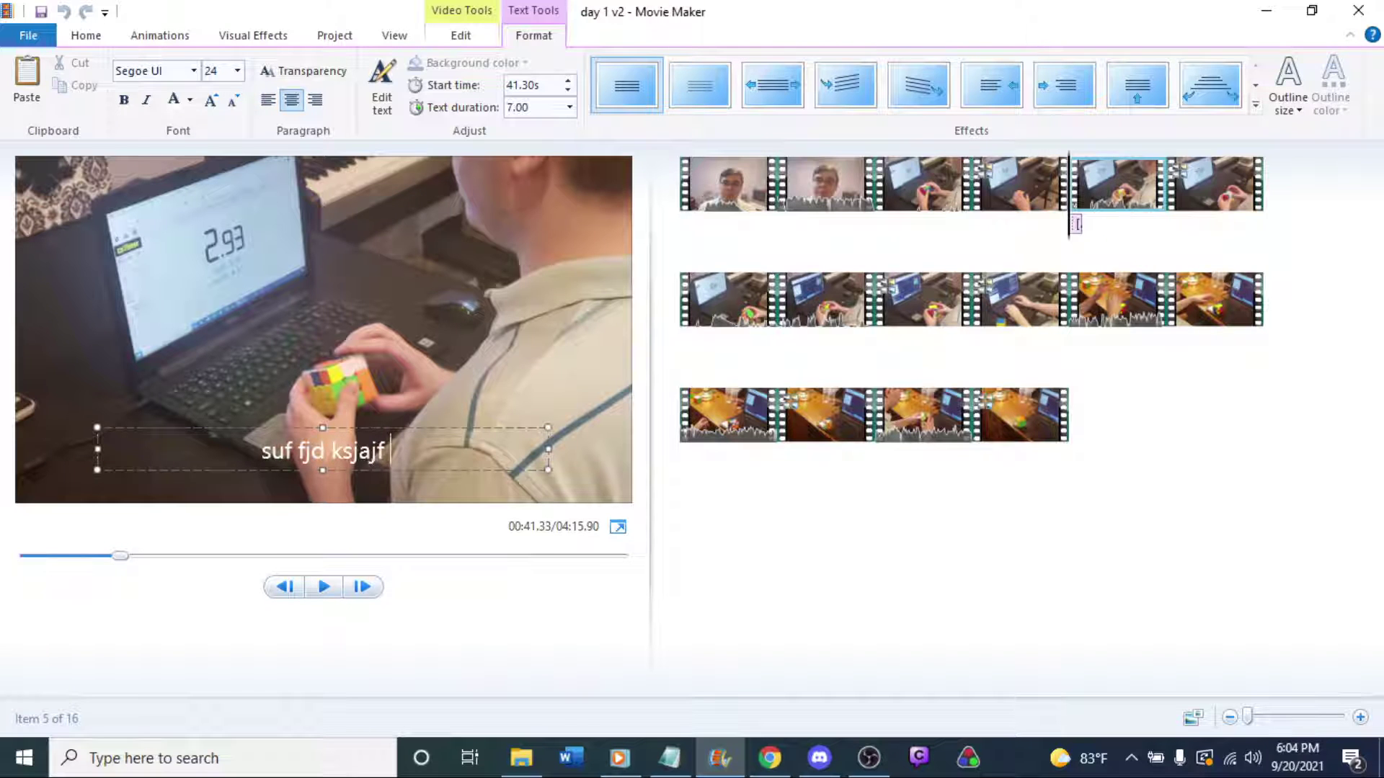
{"action": "type", "text": "fjfjfjfjfjf"}
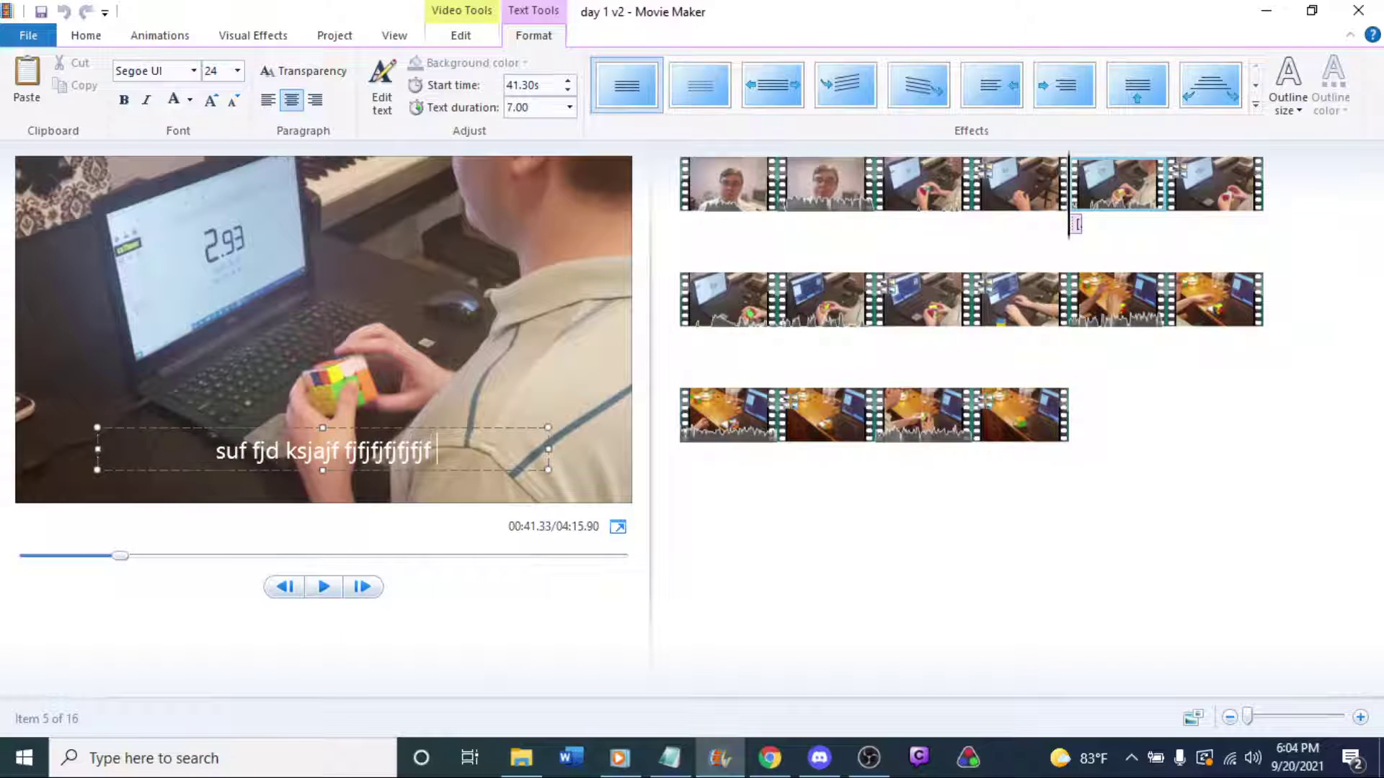
{"action": "key", "text": "BackSpace"}
{"action": "key", "text": "BackSpace"}
{"action": "key", "text": "BackSpace"}
{"action": "key", "text": "BackSpace"}
{"action": "key", "text": "BackSpace"}
{"action": "key", "text": "BackSpace"}
{"action": "key", "text": "BackSpace"}
{"action": "key", "text": "BackSpace"}
{"action": "key", "text": "BackSpace"}
{"action": "key", "text": "BackSpace"}
{"action": "key", "text": "BackSpace"}
{"action": "key", "text": "BackSpace"}
{"action": "key", "text": "BackSpace"}
{"action": "key", "text": "BackSpace"}
{"action": "key", "text": "BackSpace"}
{"action": "key", "text": "BackSpace"}
{"action": "key", "text": "BackSpace"}
{"action": "key", "text": "BackSpace"}
{"action": "key", "text": "BackSpace"}
{"action": "key", "text": "BackSpace"}
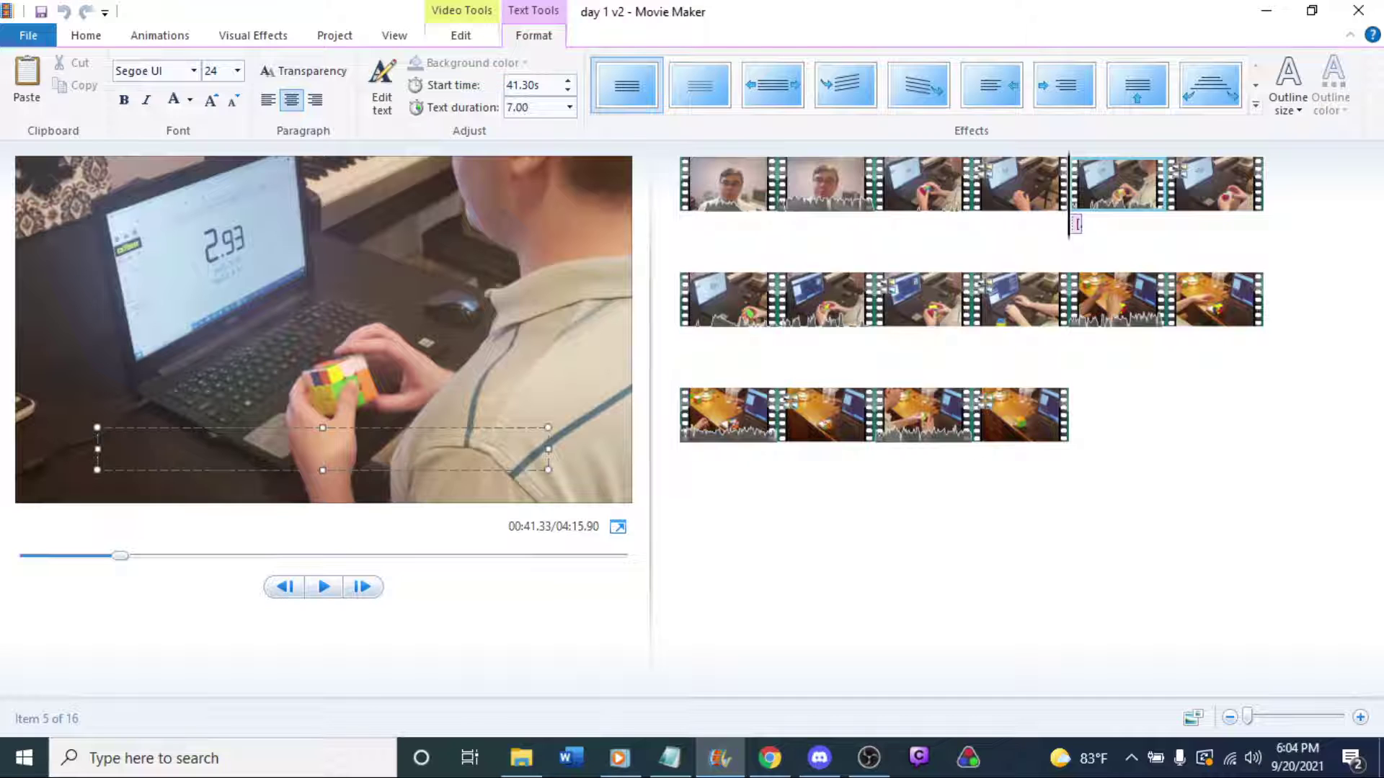
Look up the spelling of "surprise" with a Google search in Chrome, close the search and return to Movie Maker.
{"action": "left_click", "coordinate": [770, 758]}
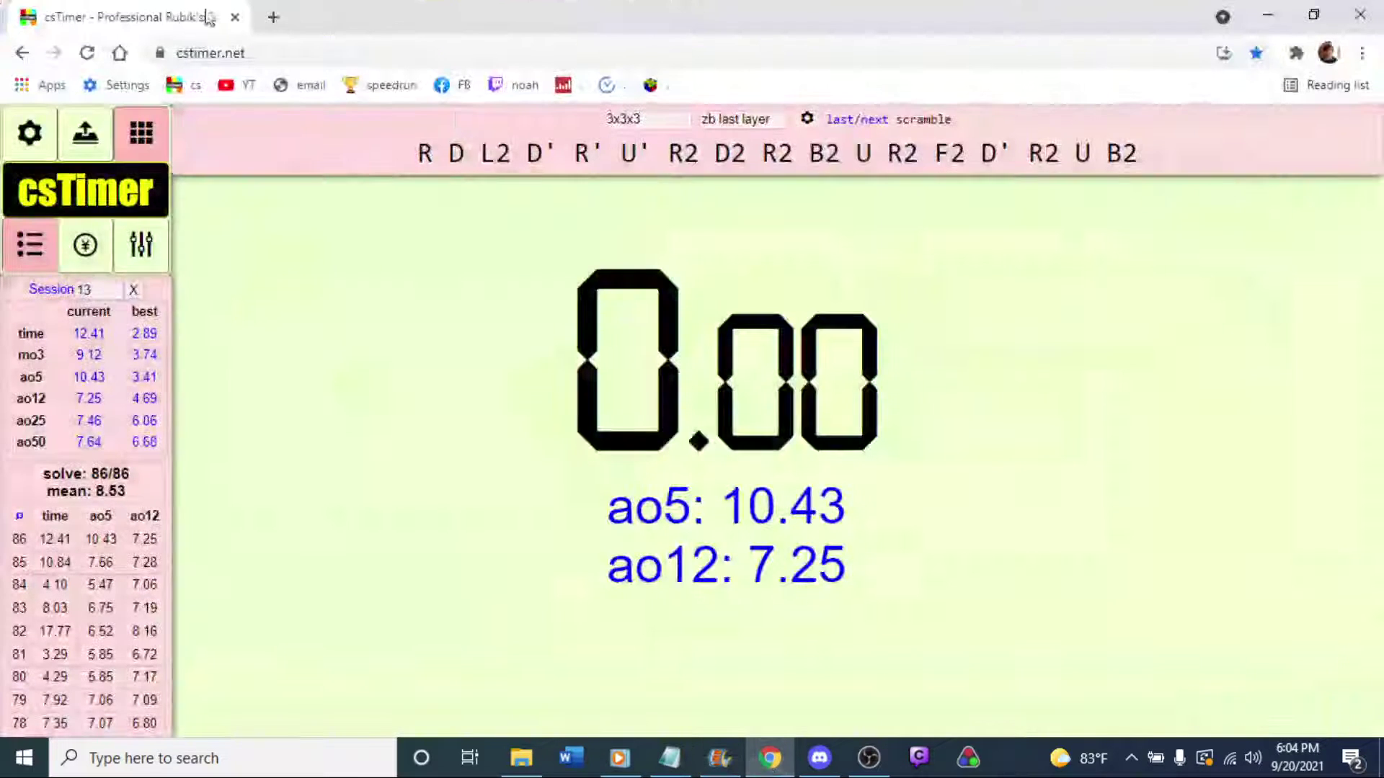
{"action": "left_click", "coordinate": [276, 18]}
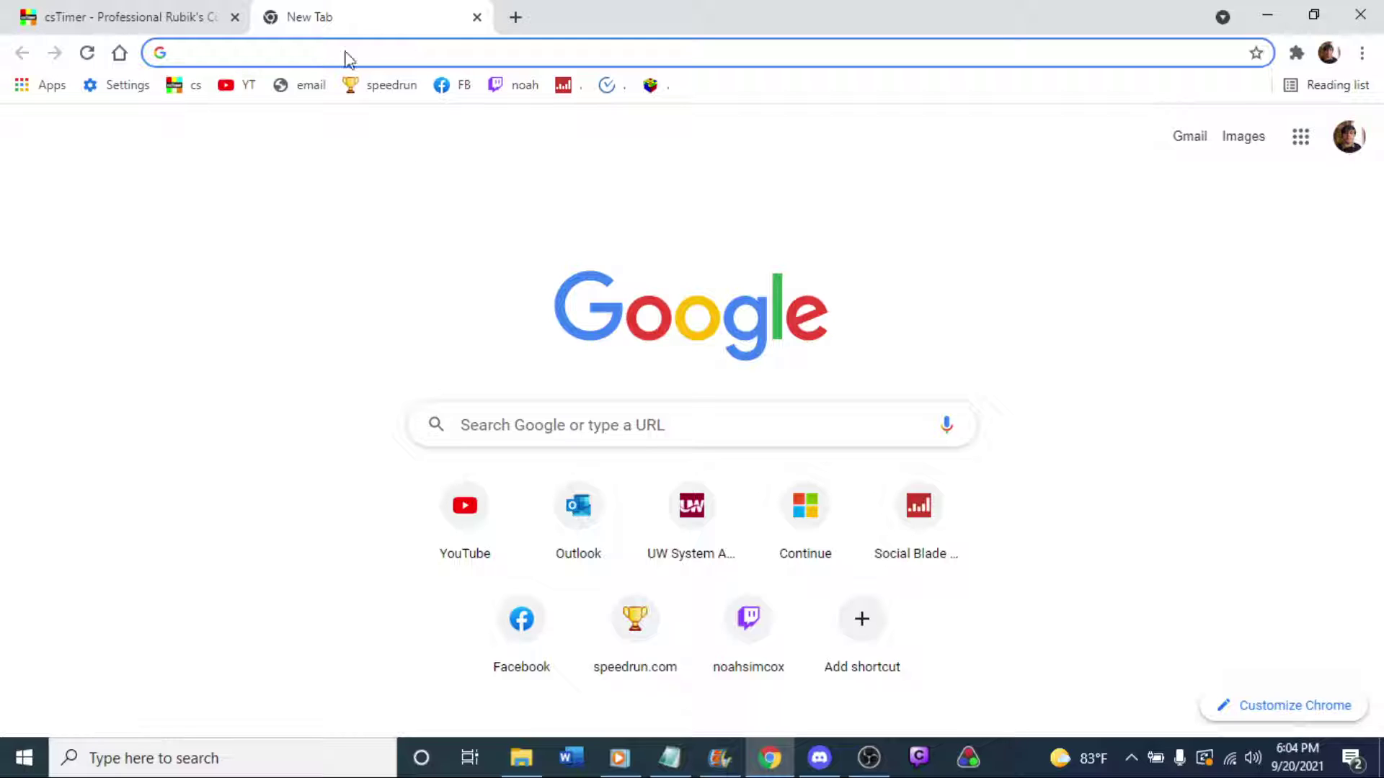
{"action": "type", "text": "surprise"}
{"action": "key", "text": "Return"}
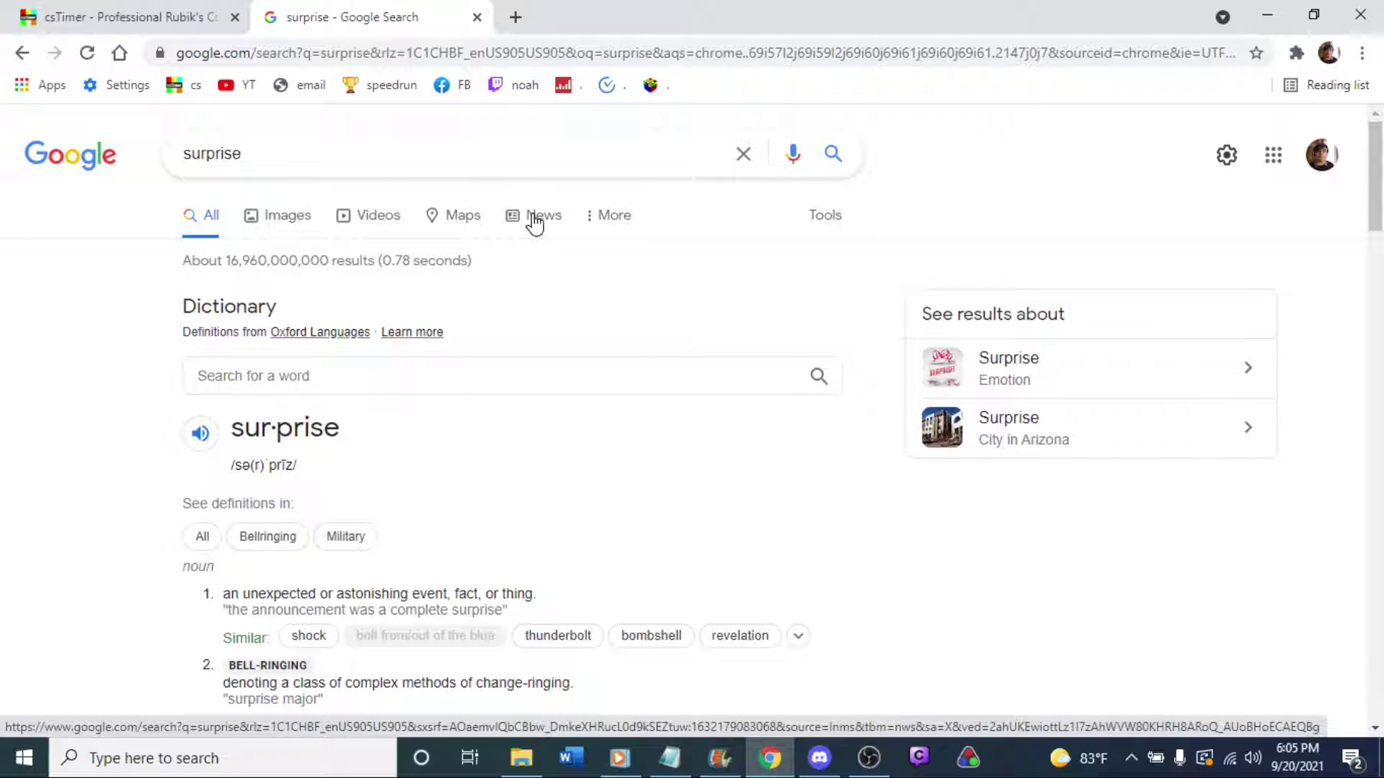
{"action": "left_click", "coordinate": [477, 16]}
{"action": "left_click", "coordinate": [1267, 14]}
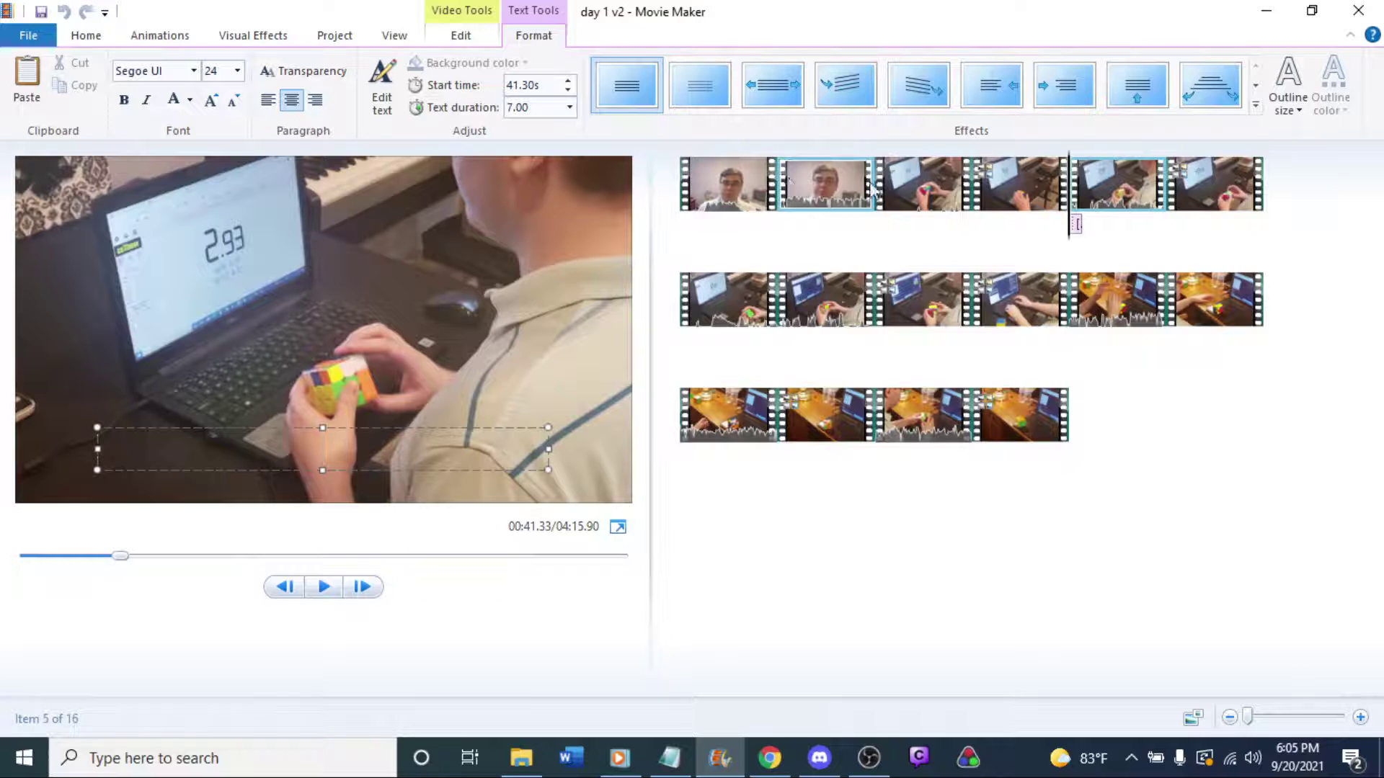
Enter "surprisingly good solve" as the text of the new caption.
{"action": "type", "text": "su"}
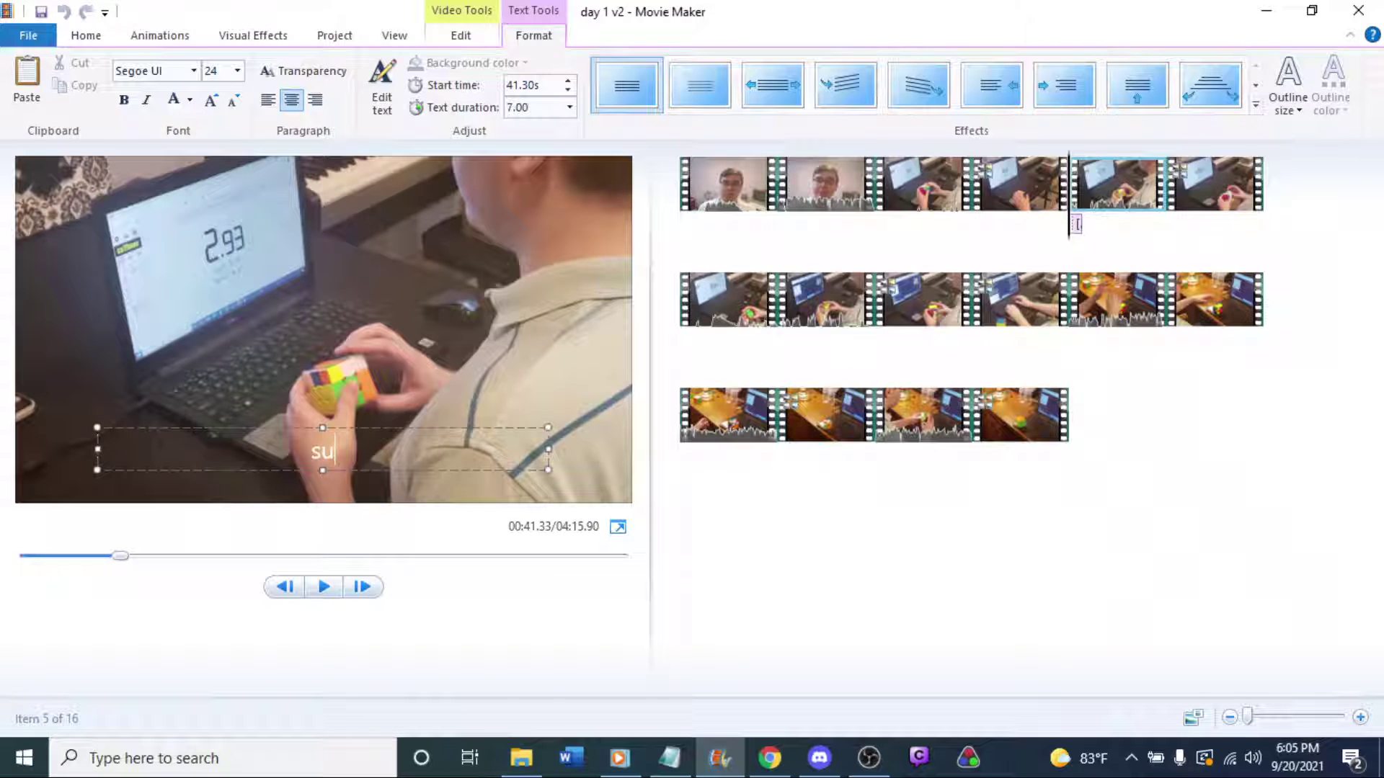
{"action": "type", "text": "rprisingly"}
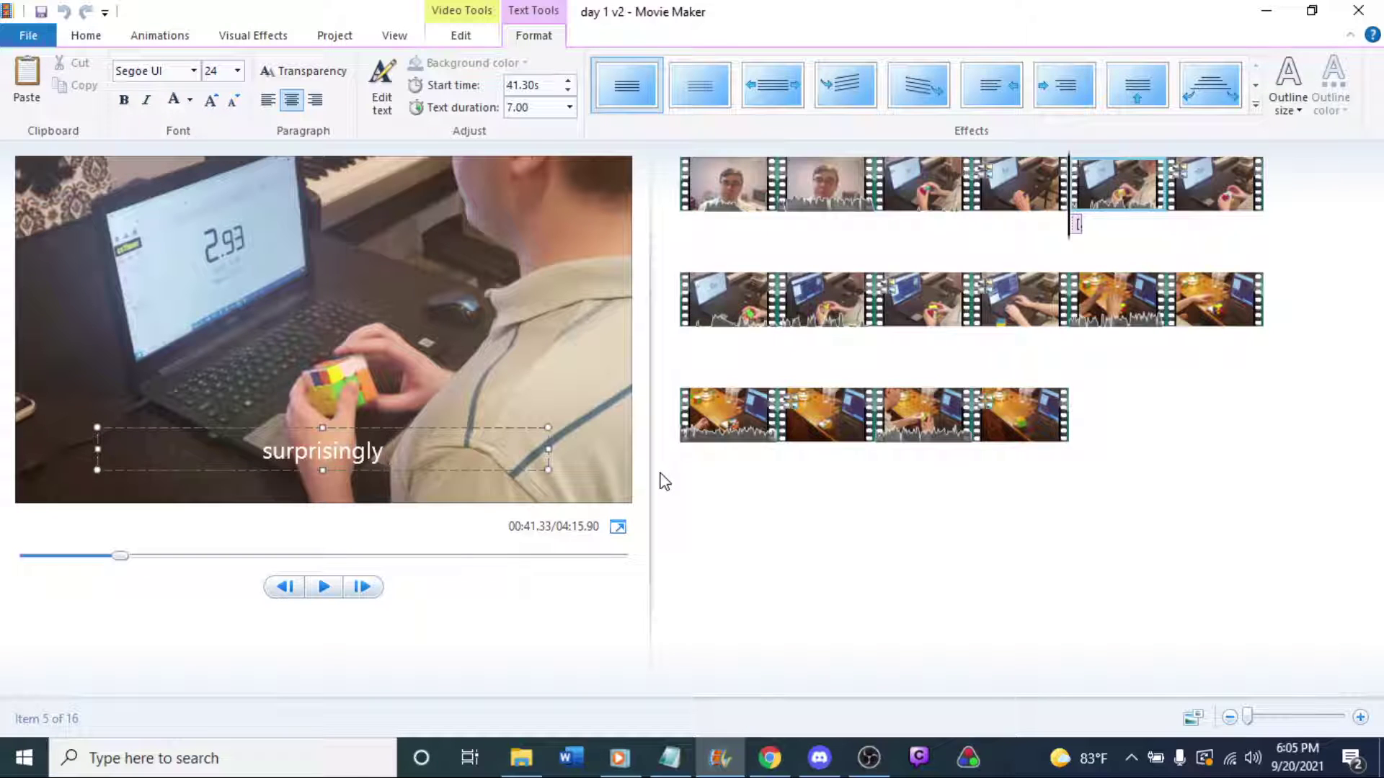
{"action": "type", "text": "good solve"}
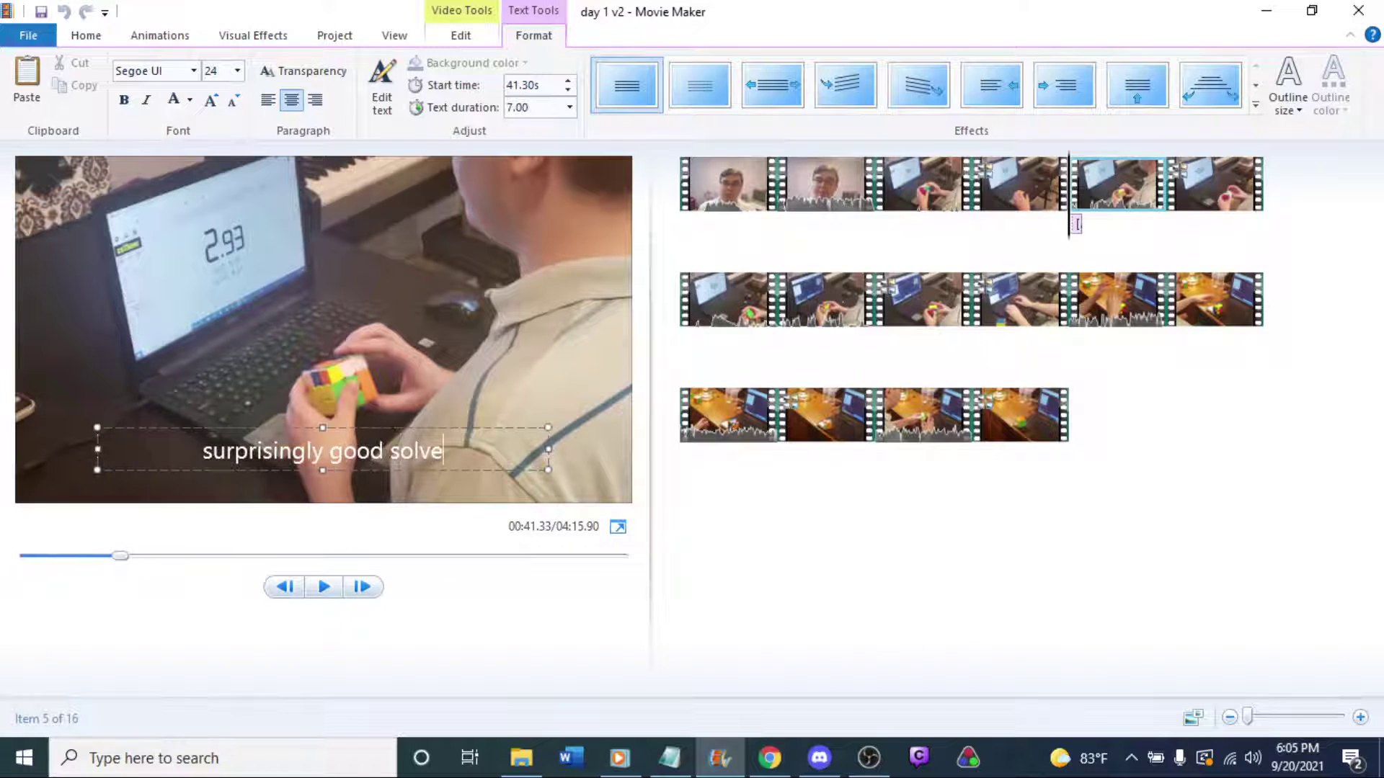
Set the caption's font size to 28 and align its text to the left.
{"action": "left_click", "coordinate": [464, 425]}
{"action": "left_click", "coordinate": [237, 70]}
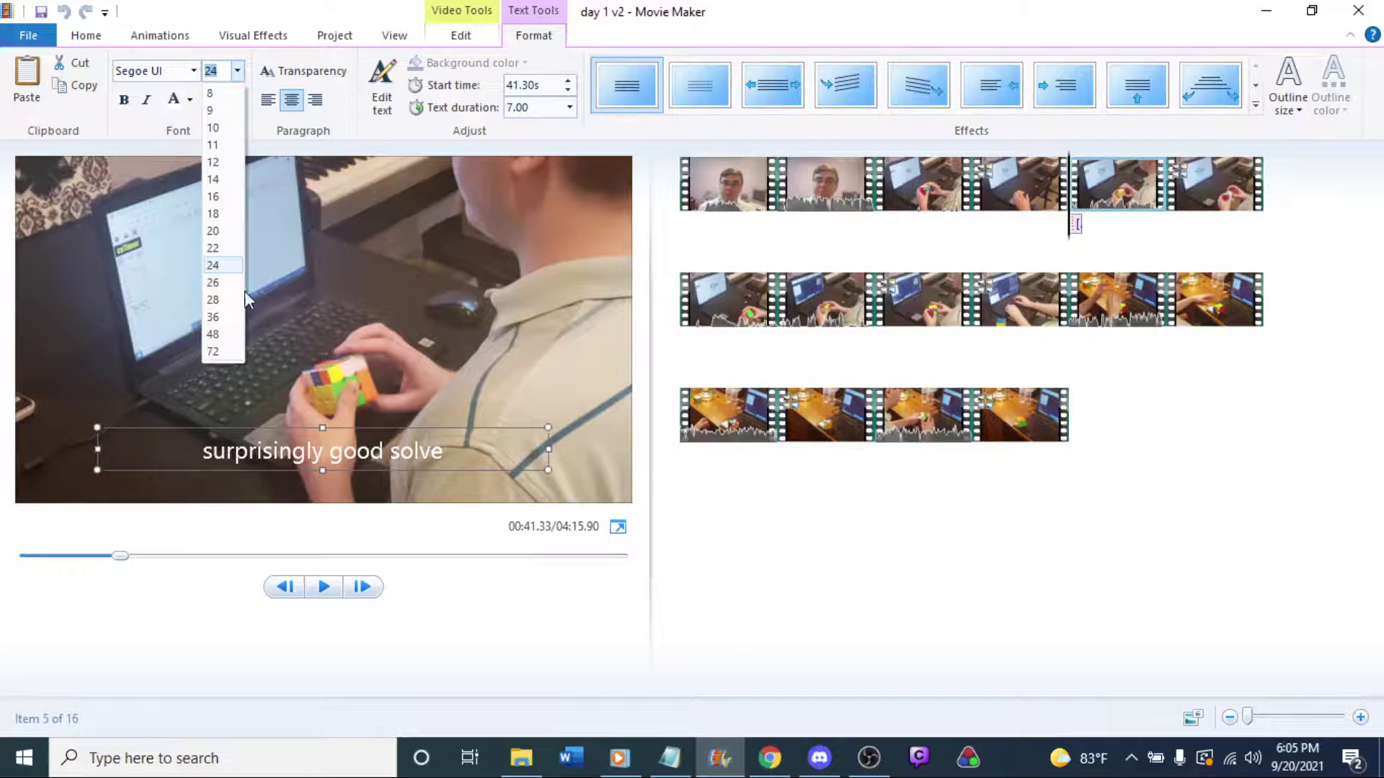
{"action": "left_click", "coordinate": [213, 300]}
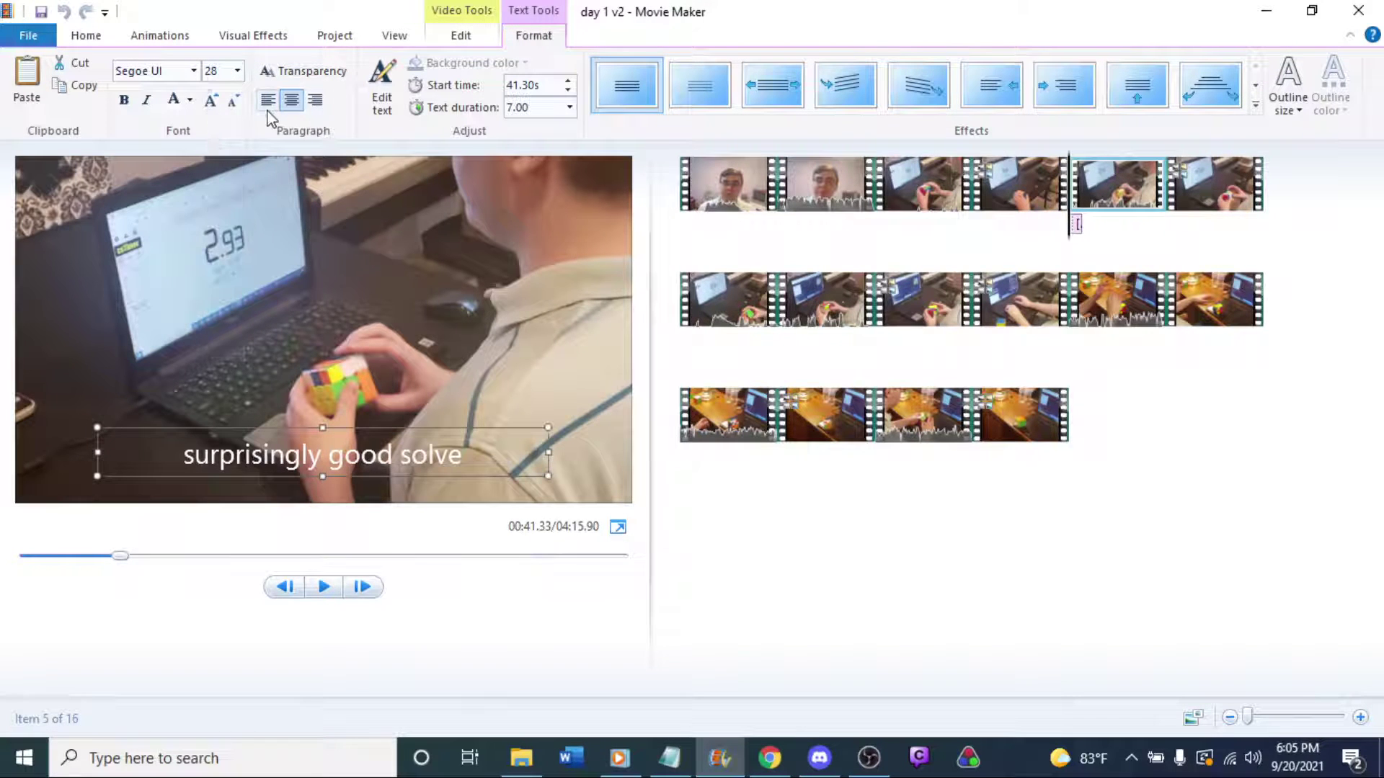
{"action": "left_click", "coordinate": [267, 105]}
Give the caption text a thick black outline.
{"action": "left_click", "coordinate": [1287, 85]}
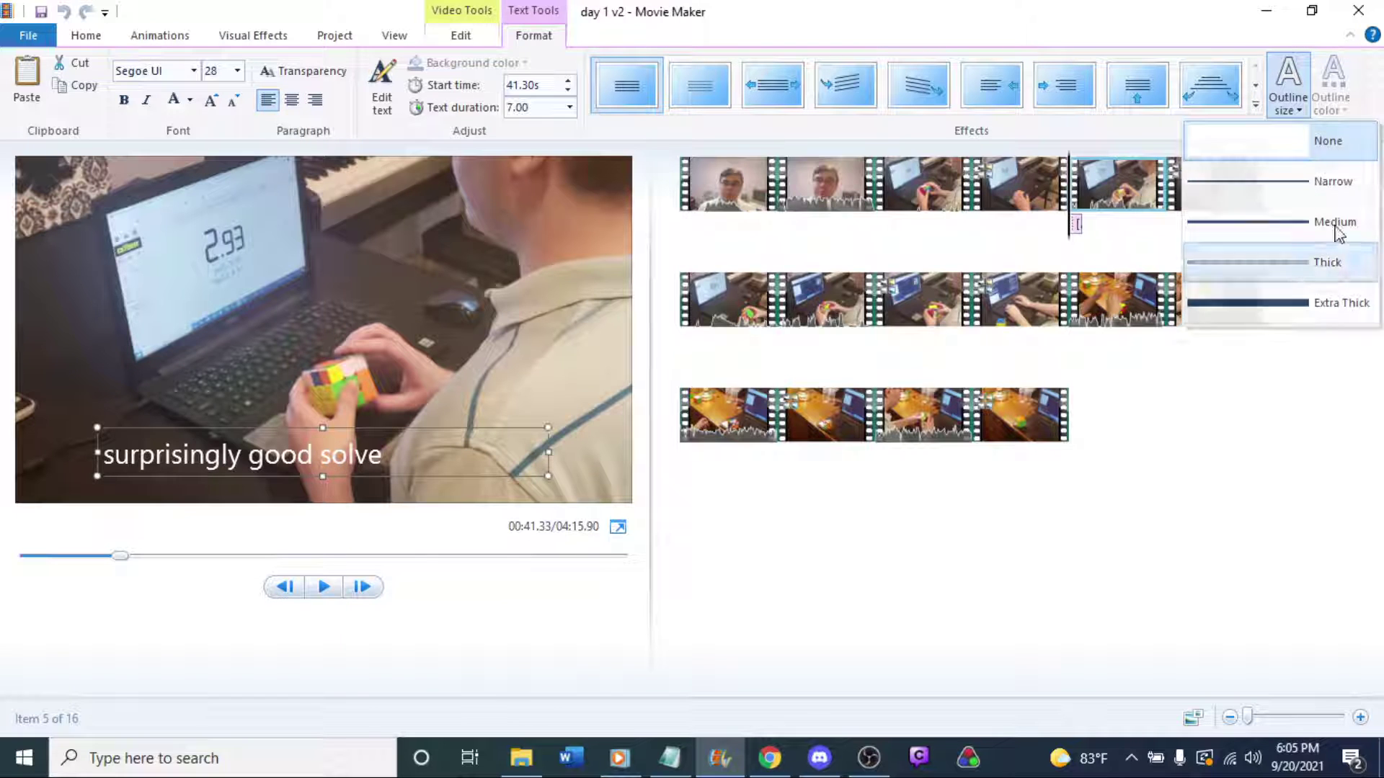
{"action": "left_click", "coordinate": [1333, 259]}
{"action": "left_click", "coordinate": [1337, 112]}
{"action": "left_click", "coordinate": [1232, 148]}
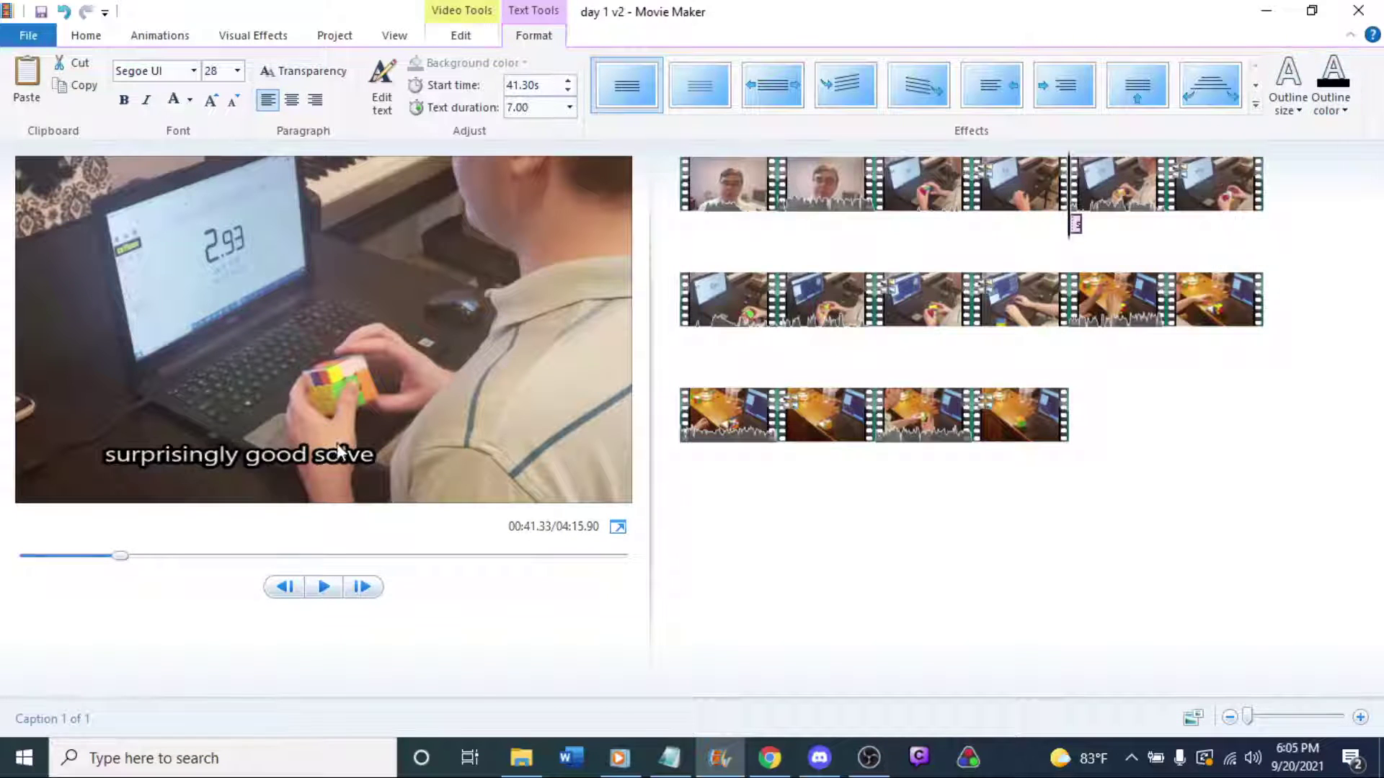
Move the caption to the upper-left corner of the video frame and break it into two lines after "surprisingly".
{"action": "left_click_drag", "start_coordinate": [304, 424], "coordinate": [195, 138]}
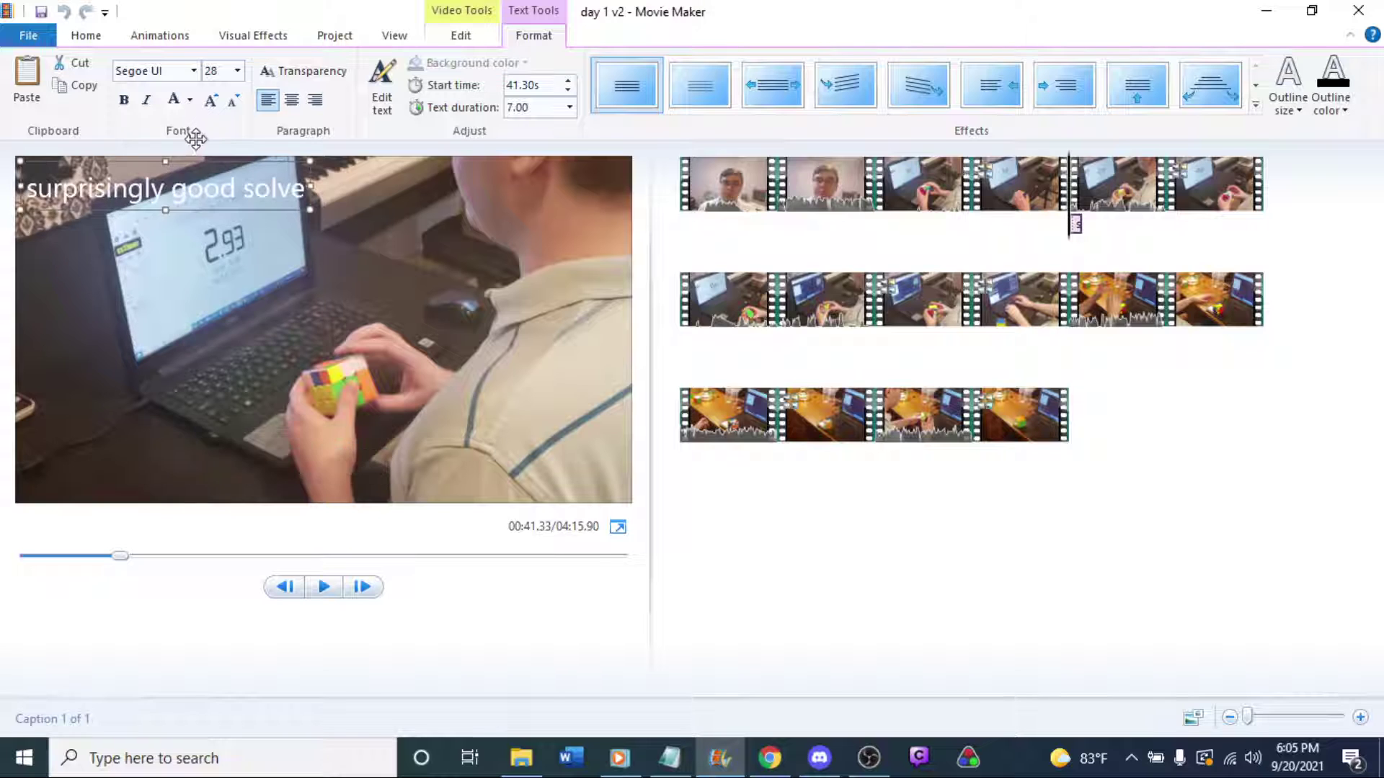
{"action": "left_click", "coordinate": [177, 187]}
{"action": "key", "text": "Return"}
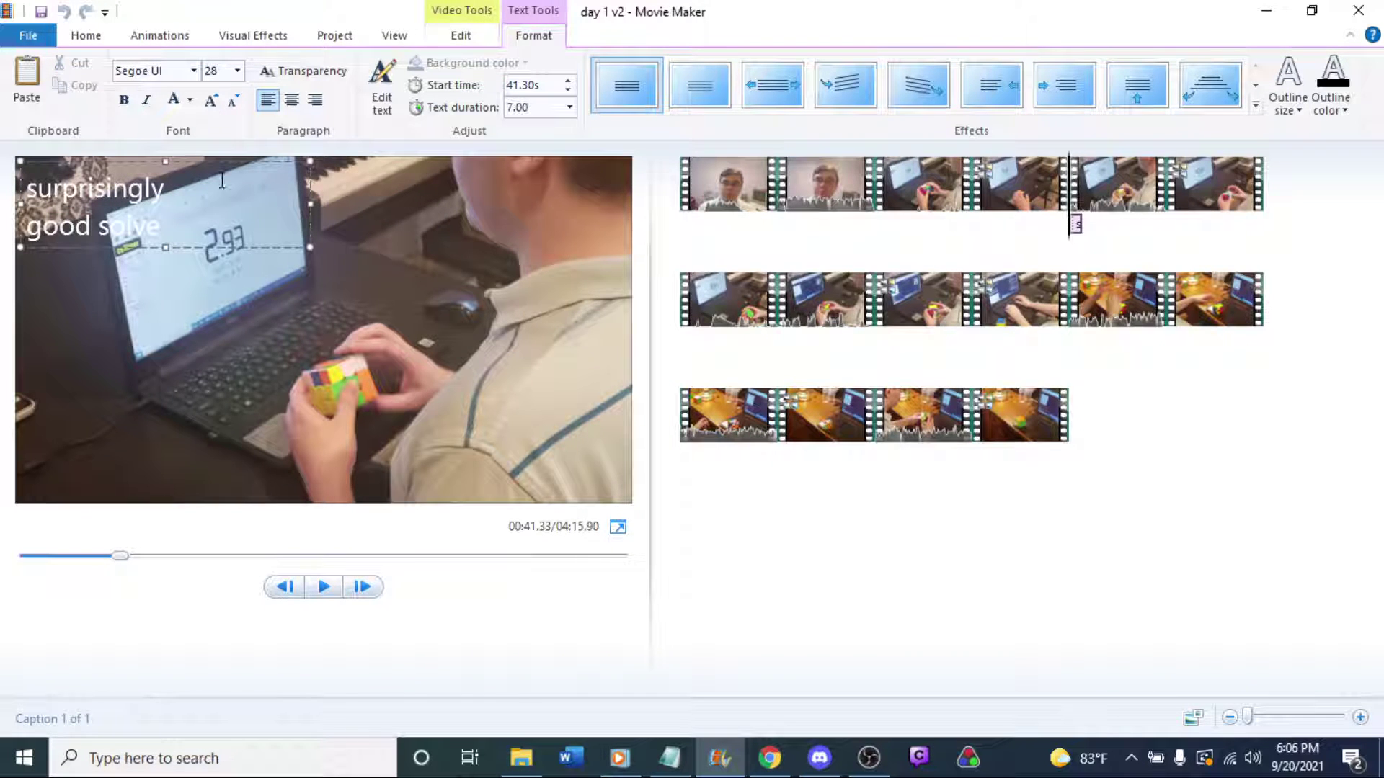
{"action": "left_click", "coordinate": [370, 365]}
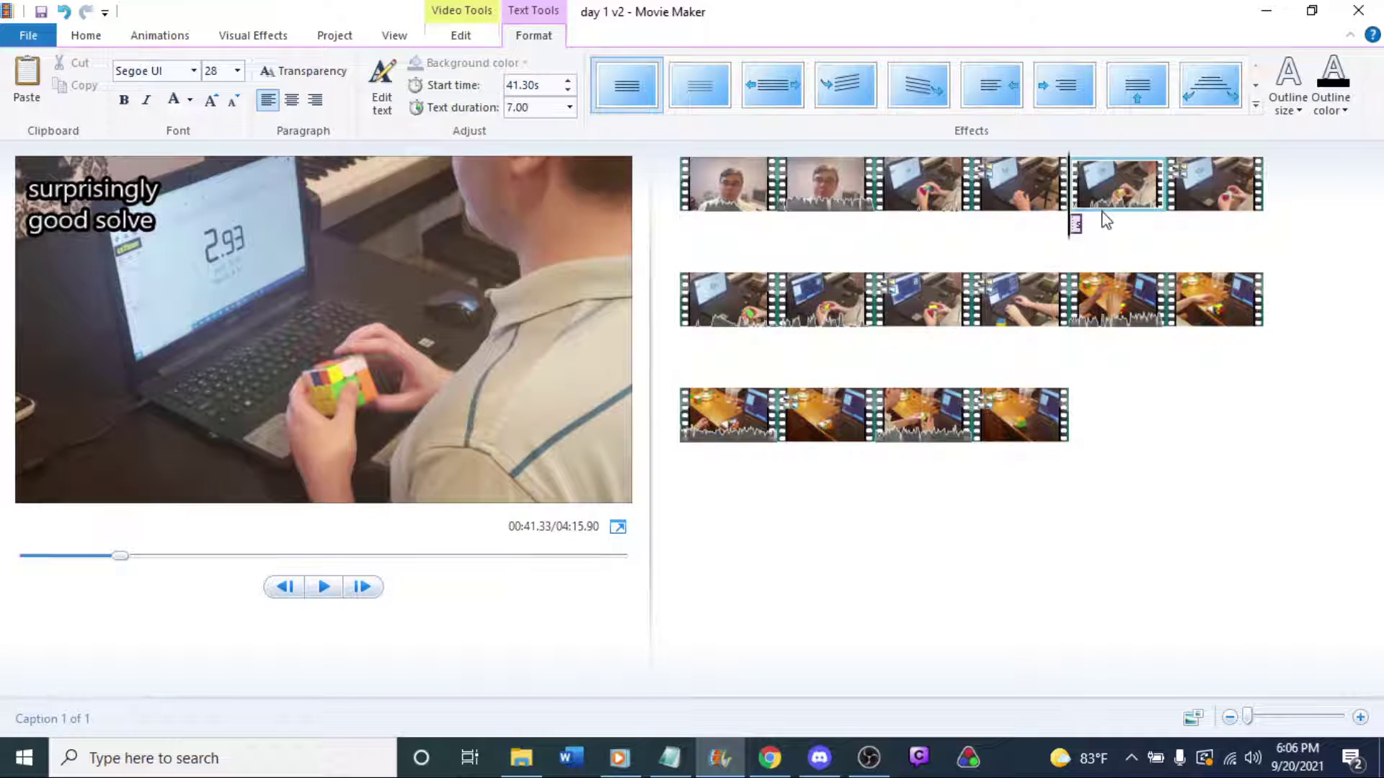
Play the captioned solve on an enlarged timeline and find the end of the solve at about 46 seconds.
{"action": "key", "text": "space"}
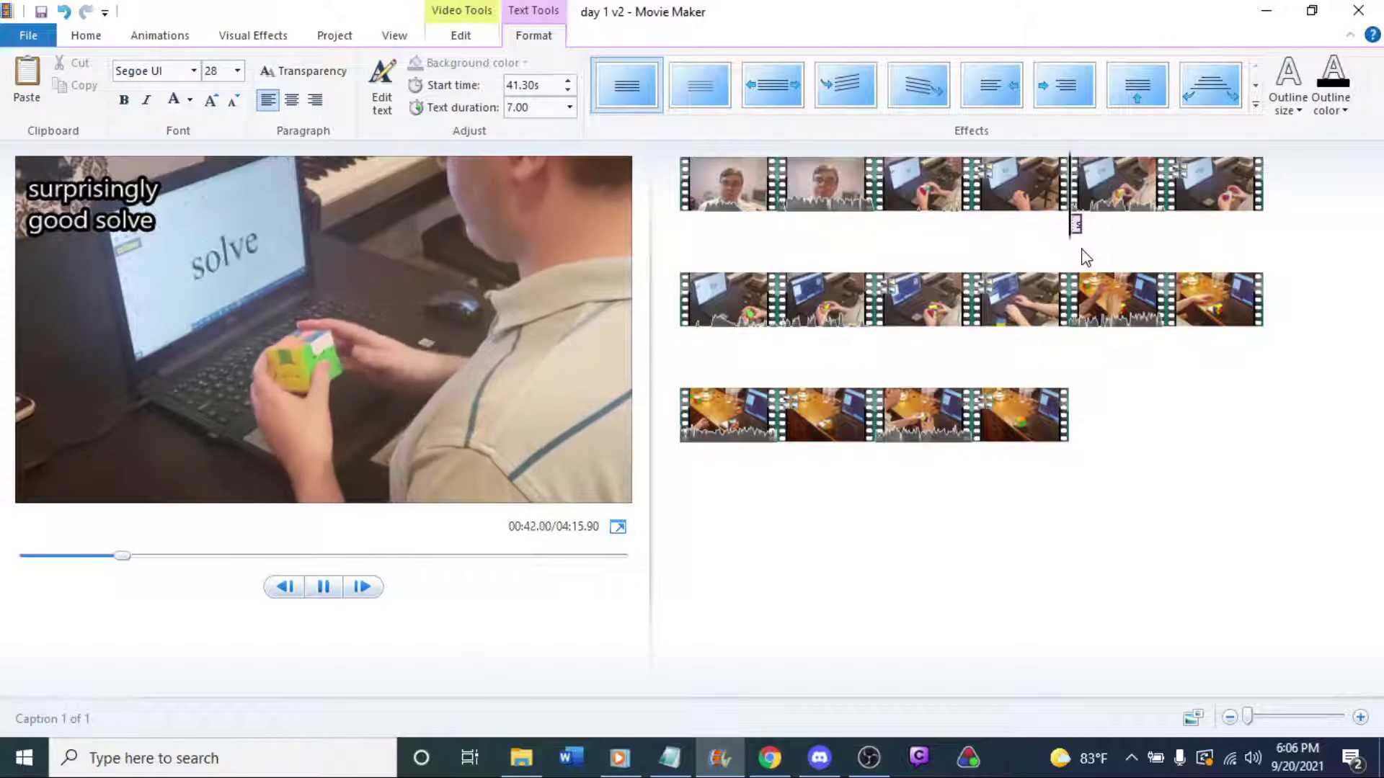
{"action": "key", "text": "space"}
{"action": "left_click_drag", "start_coordinate": [1249, 717], "coordinate": [1342, 717]}
{"action": "key", "text": "space"}
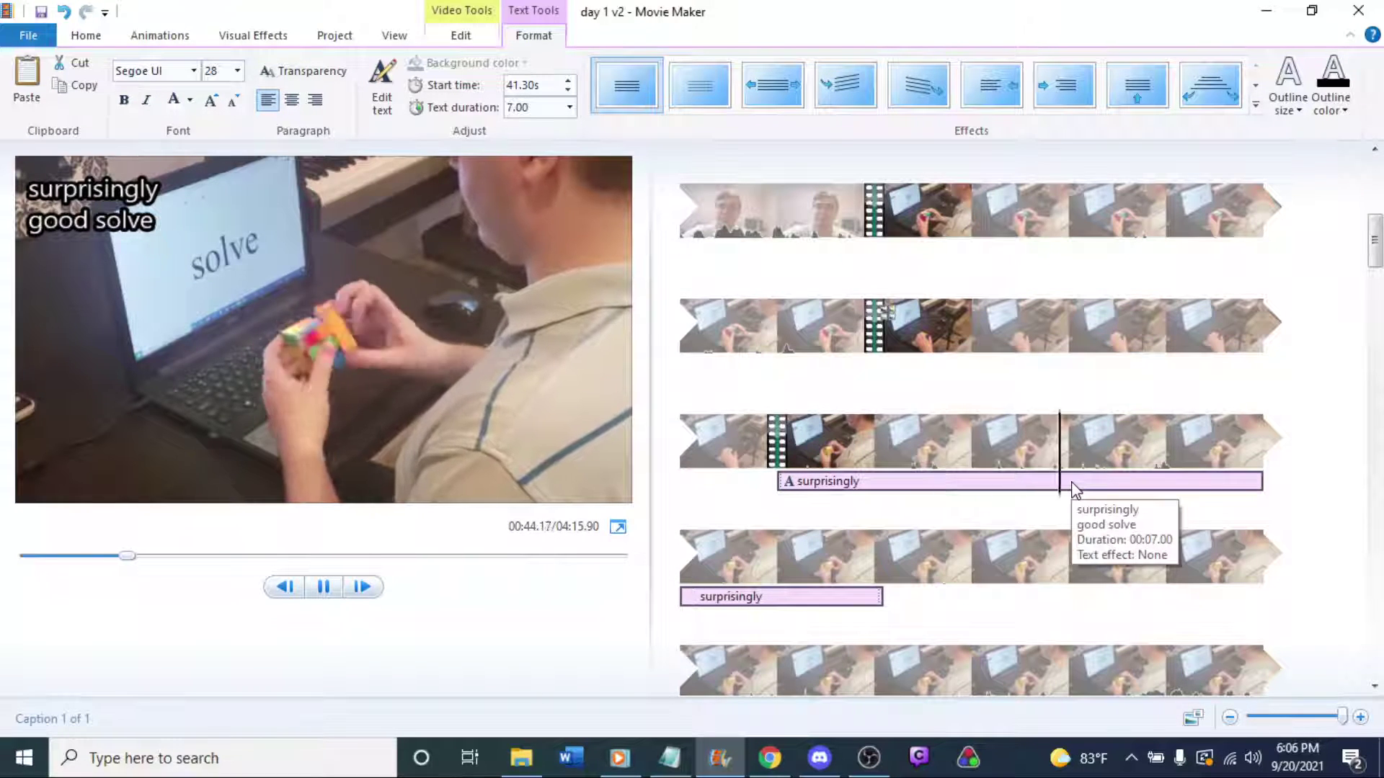
{"action": "key", "text": "space"}
{"action": "key", "text": "space"}
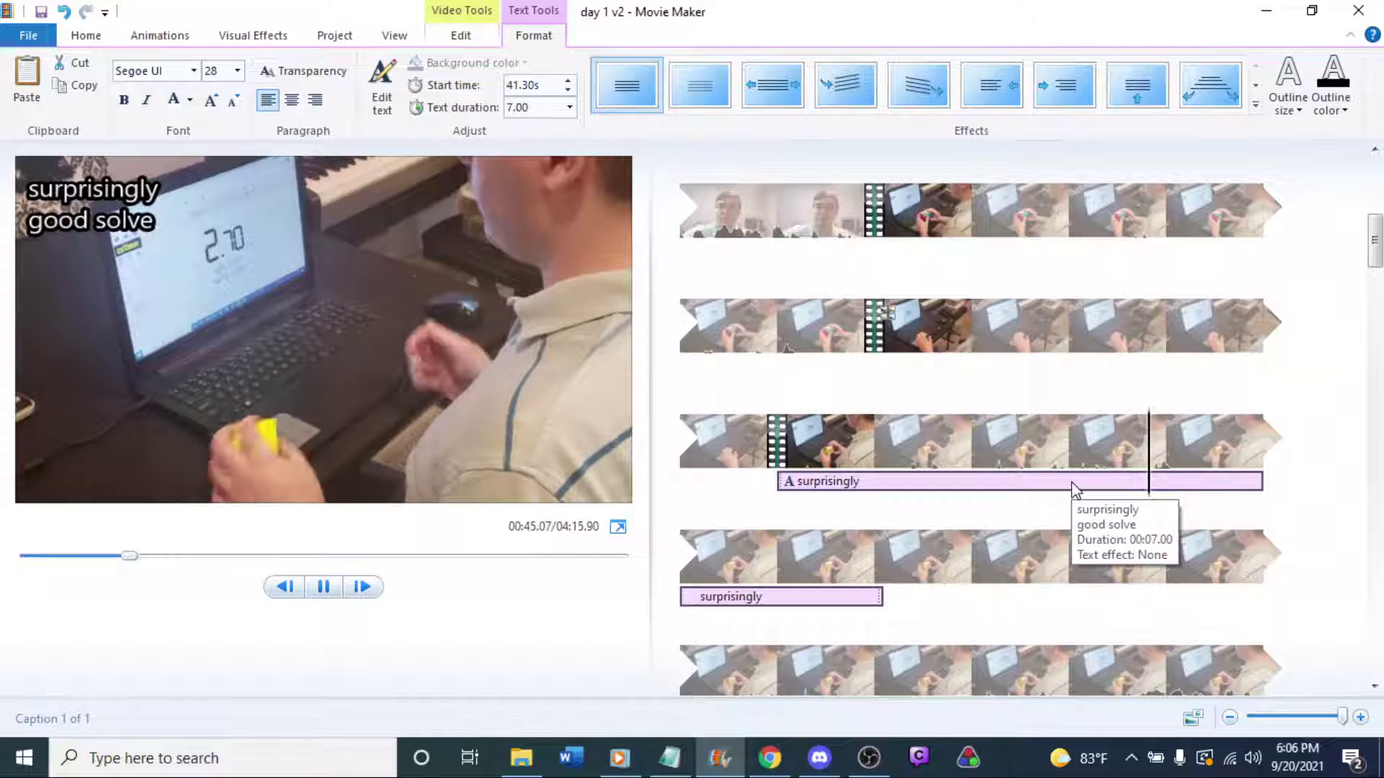
{"action": "key", "text": "space"}
{"action": "key", "text": "space"}
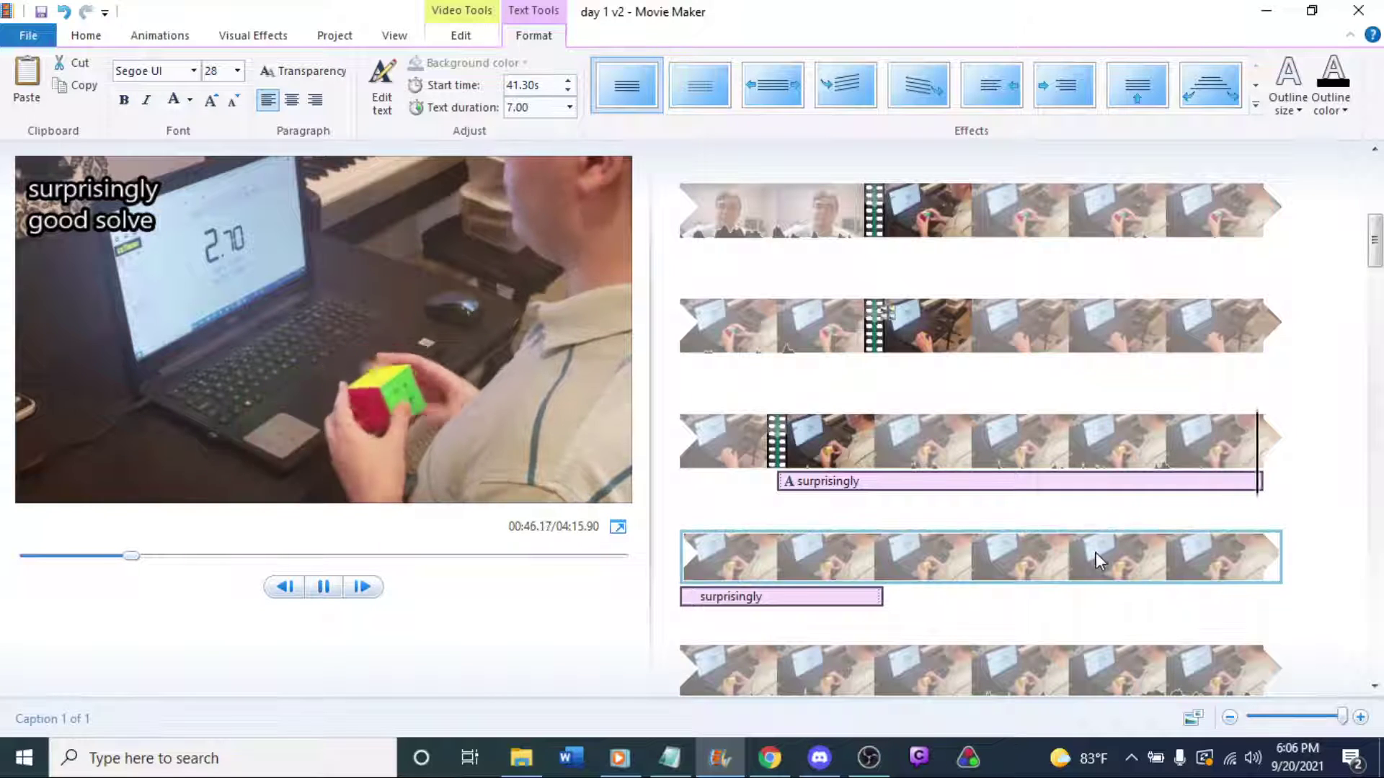
{"action": "key", "text": "space"}
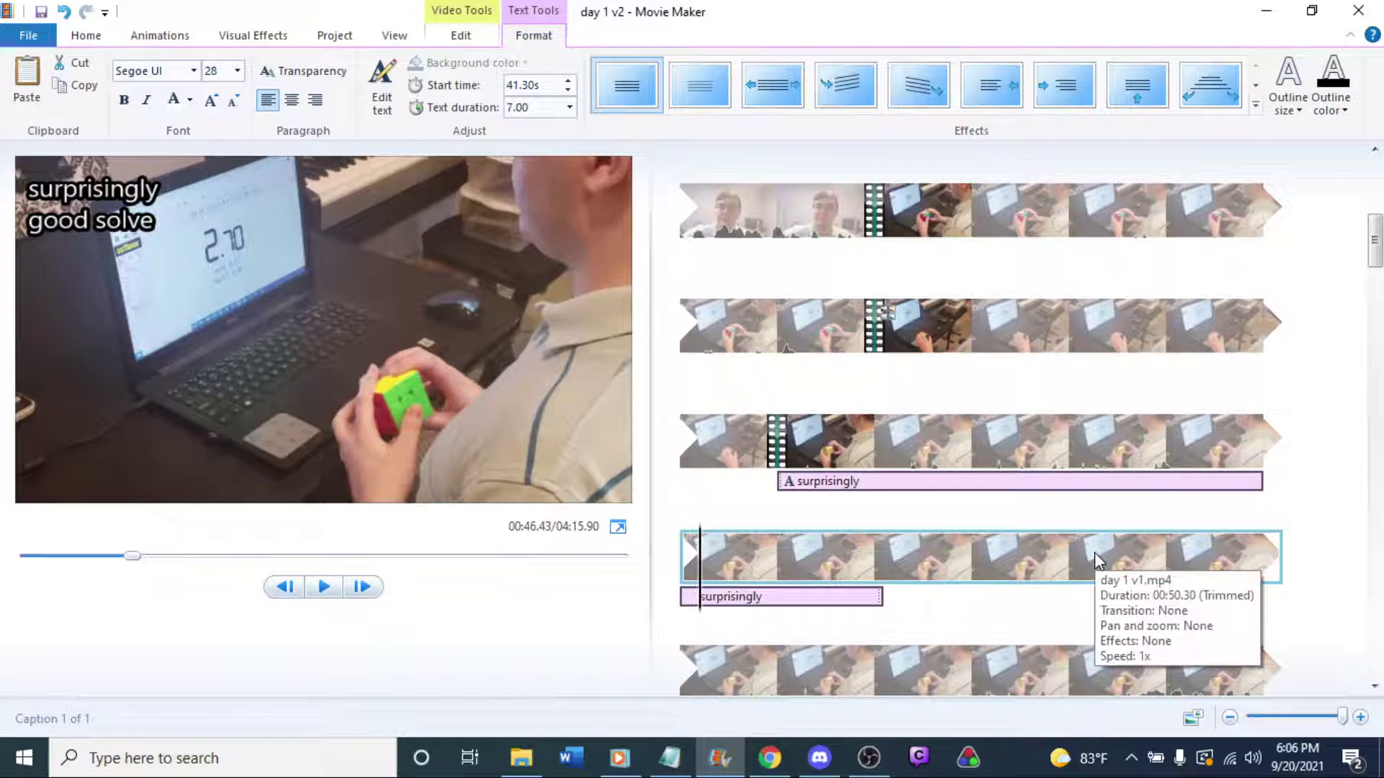
Split the fifth clip just after the solve ends, at 46.47 s.
{"action": "right_click", "coordinate": [707, 581]}
{"action": "left_click", "coordinate": [703, 584]}
{"action": "key", "text": "space"}
{"action": "left_click", "coordinate": [694, 560]}
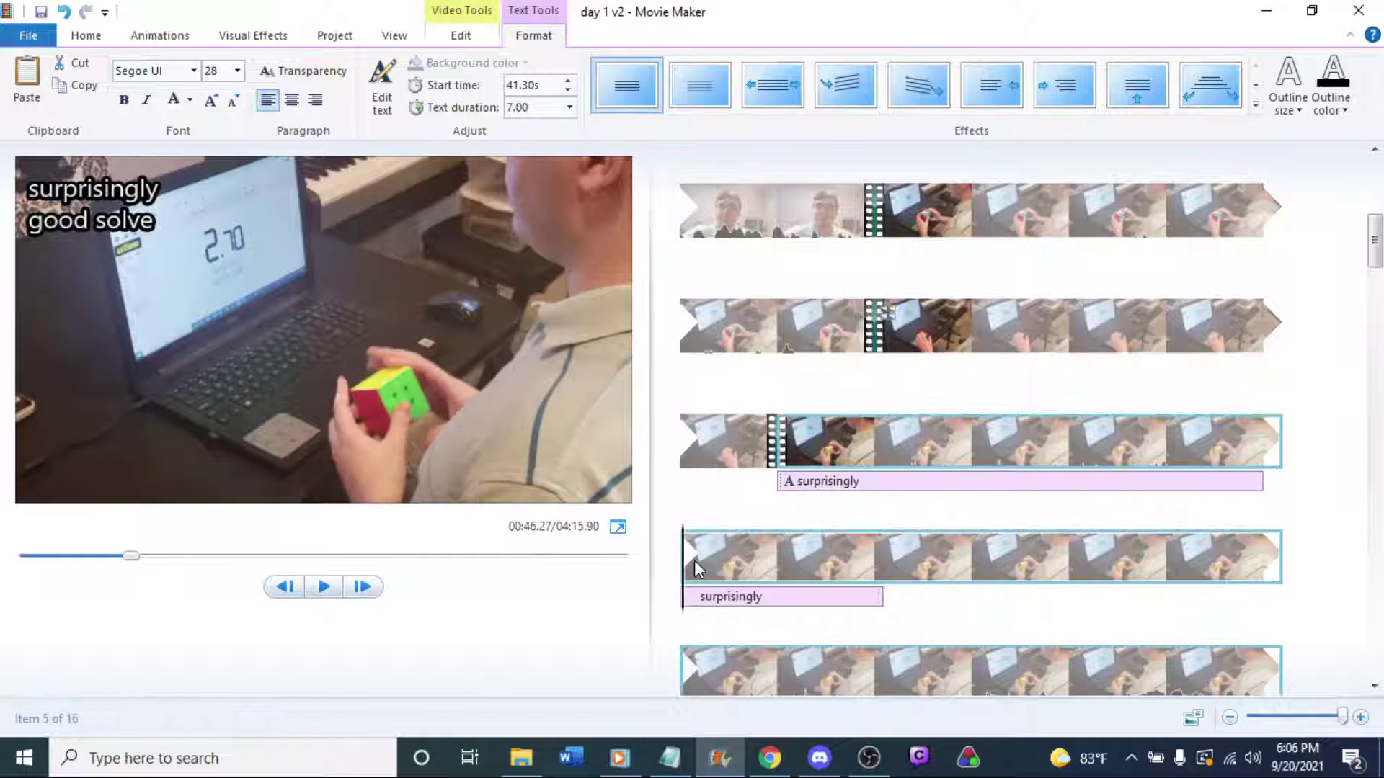
{"action": "right_click", "coordinate": [708, 570]}
{"action": "left_click", "coordinate": [753, 506]}
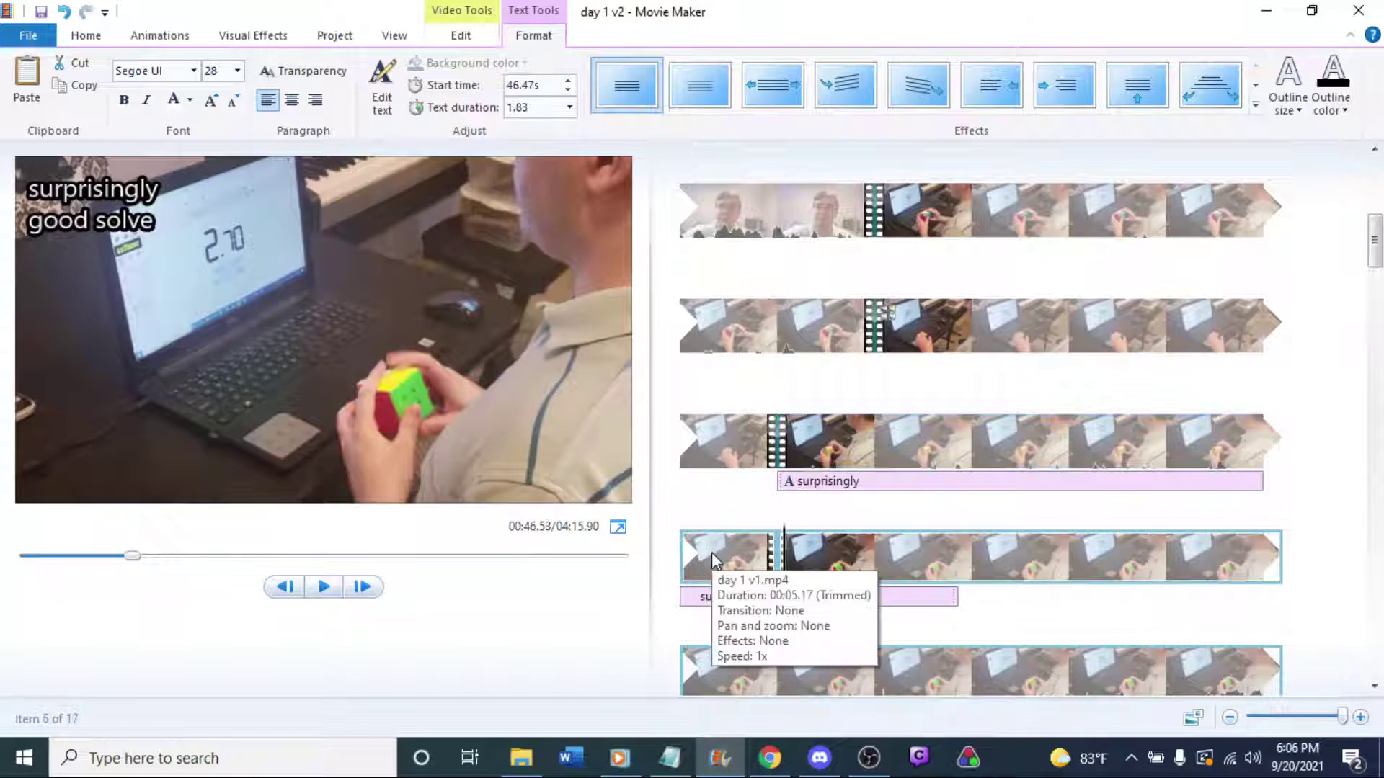
Delete the leftover "surprisingly good solve" caption that starts at the 46.47 s split, keeping the caption on the solve itself.
{"action": "left_click", "coordinate": [825, 481]}
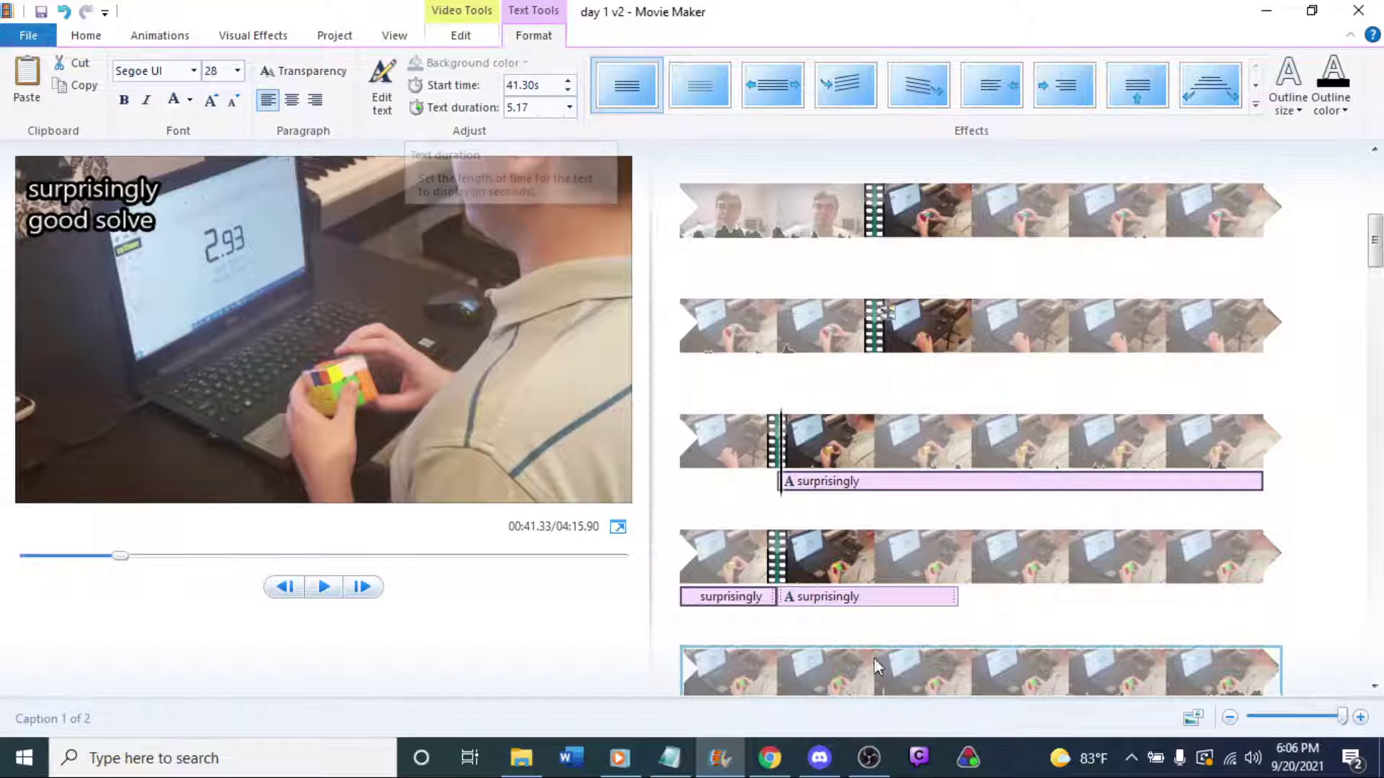
{"action": "left_click", "coordinate": [843, 600]}
{"action": "key", "text": "Delete"}
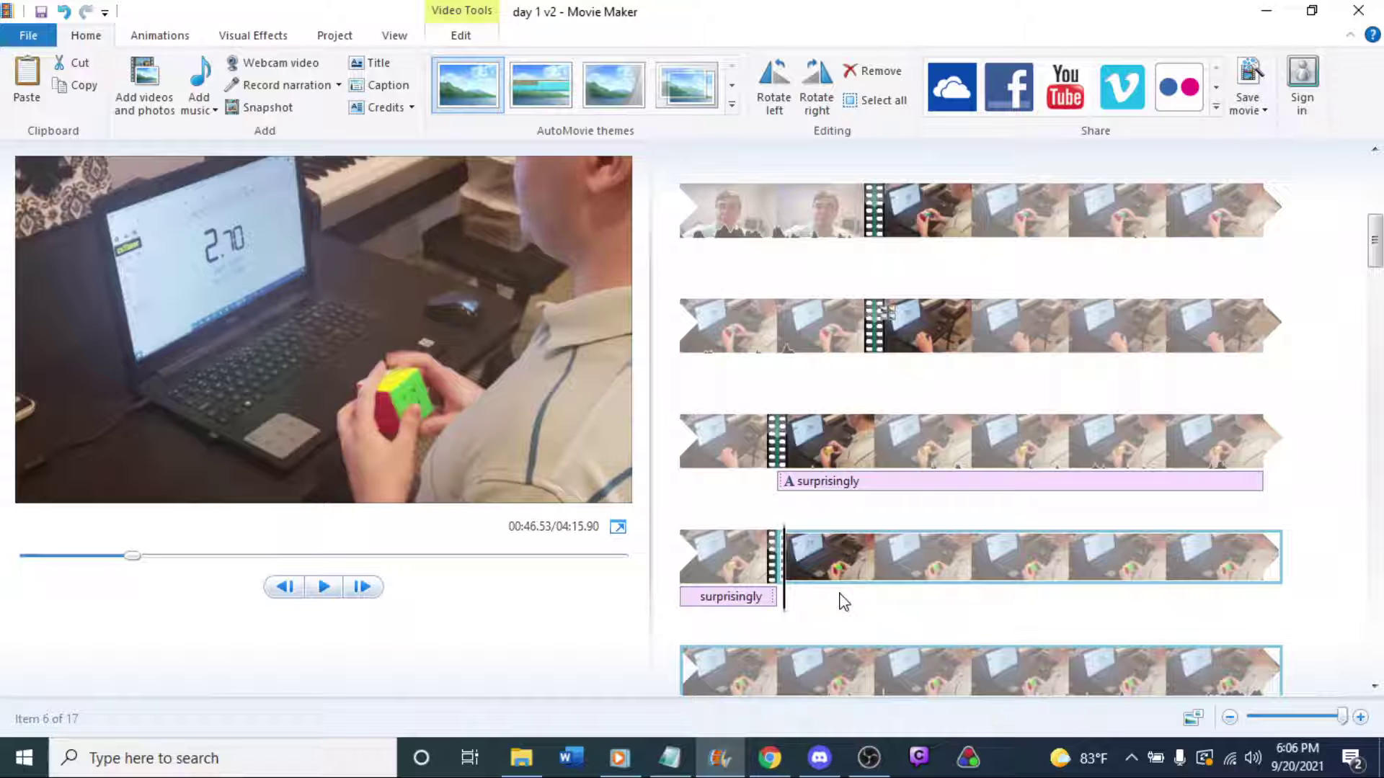
Play the video from just before the captioned solve and review the following clips up to about 2:36.
{"action": "left_click", "coordinate": [812, 459]}
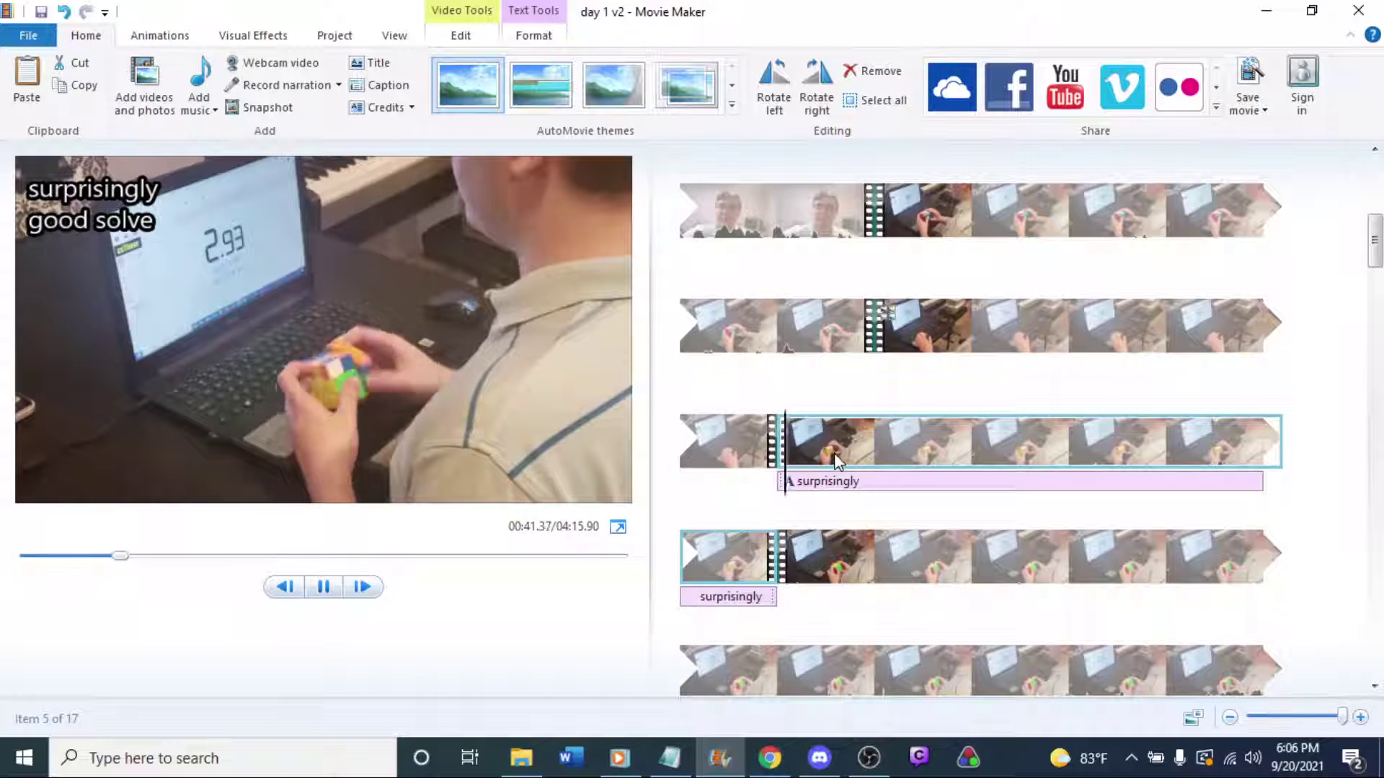
{"action": "left_click", "coordinate": [721, 447]}
{"action": "key", "text": "space"}
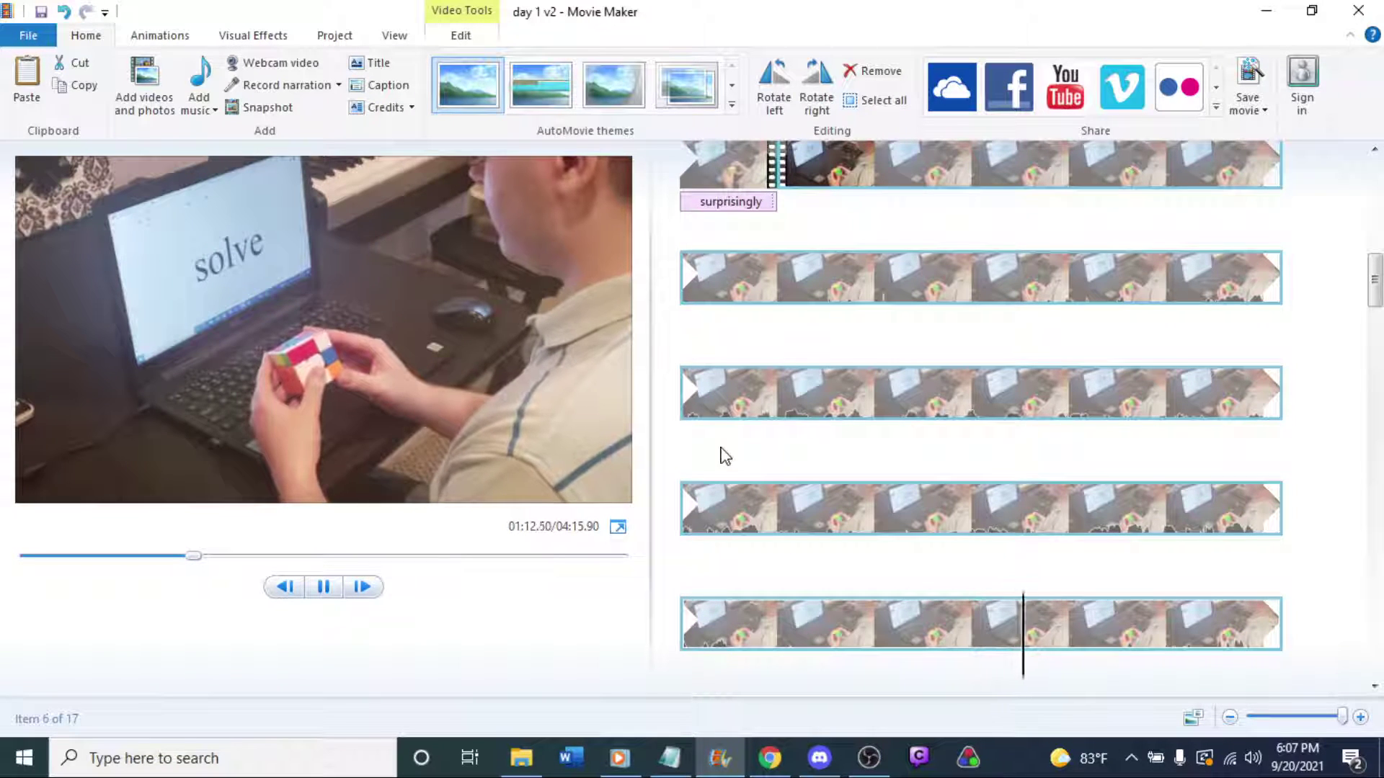
{"action": "key", "text": "space"}
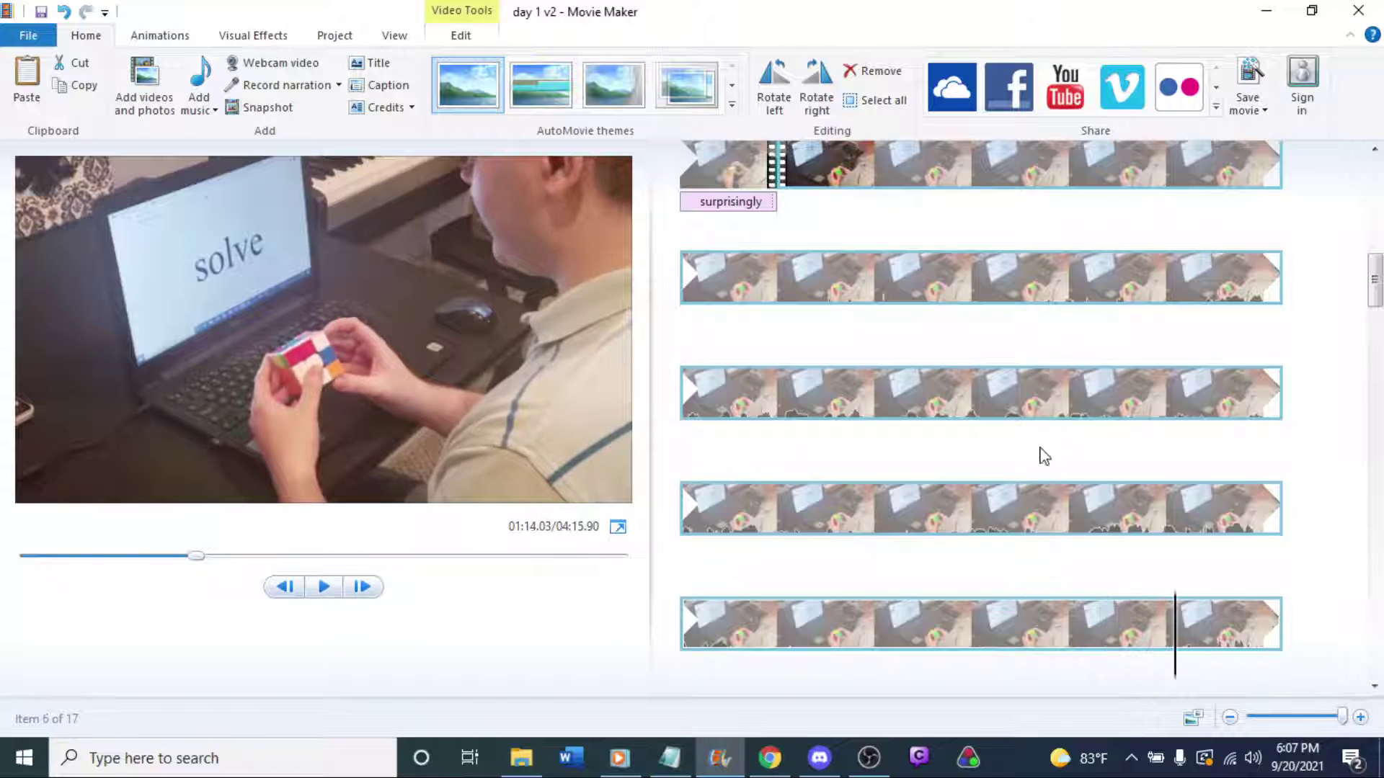
{"action": "left_click", "coordinate": [1066, 396]}
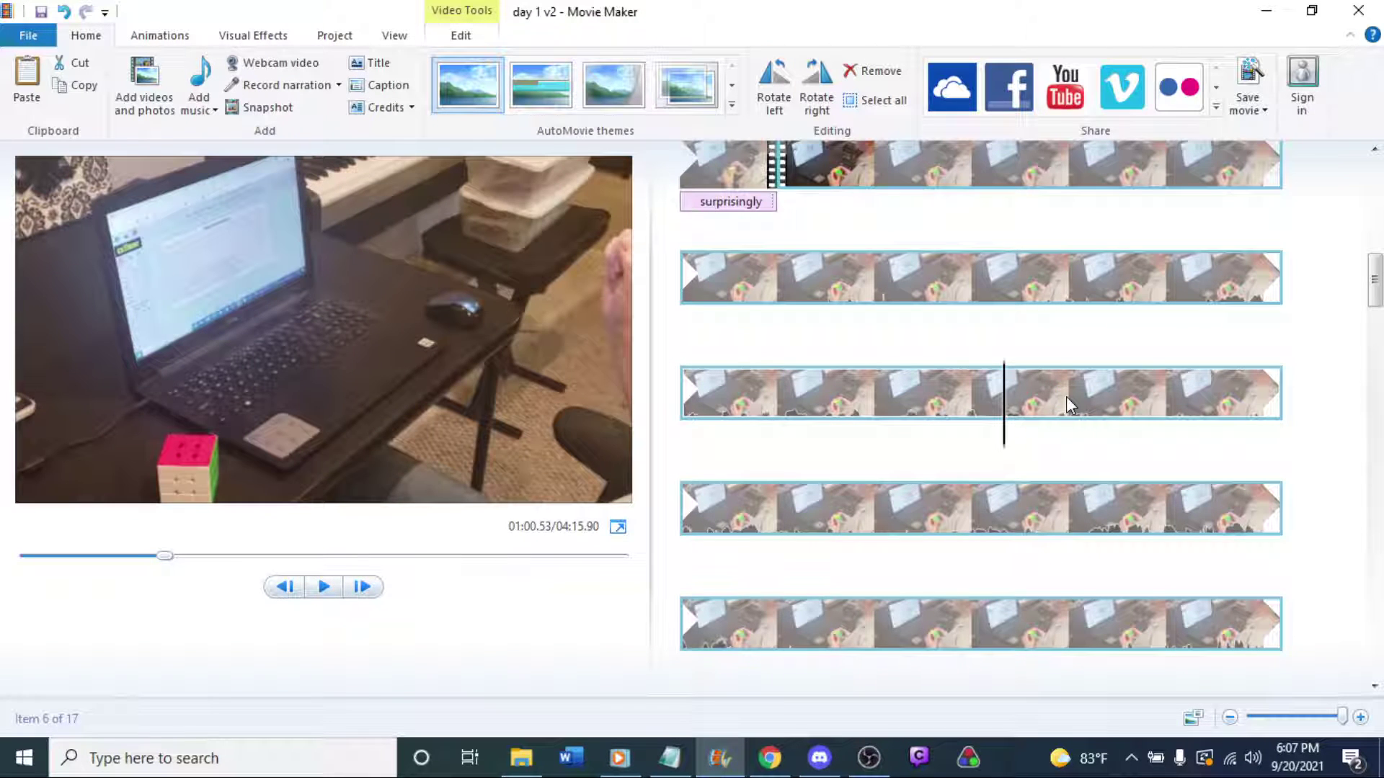
{"action": "key", "text": "space"}
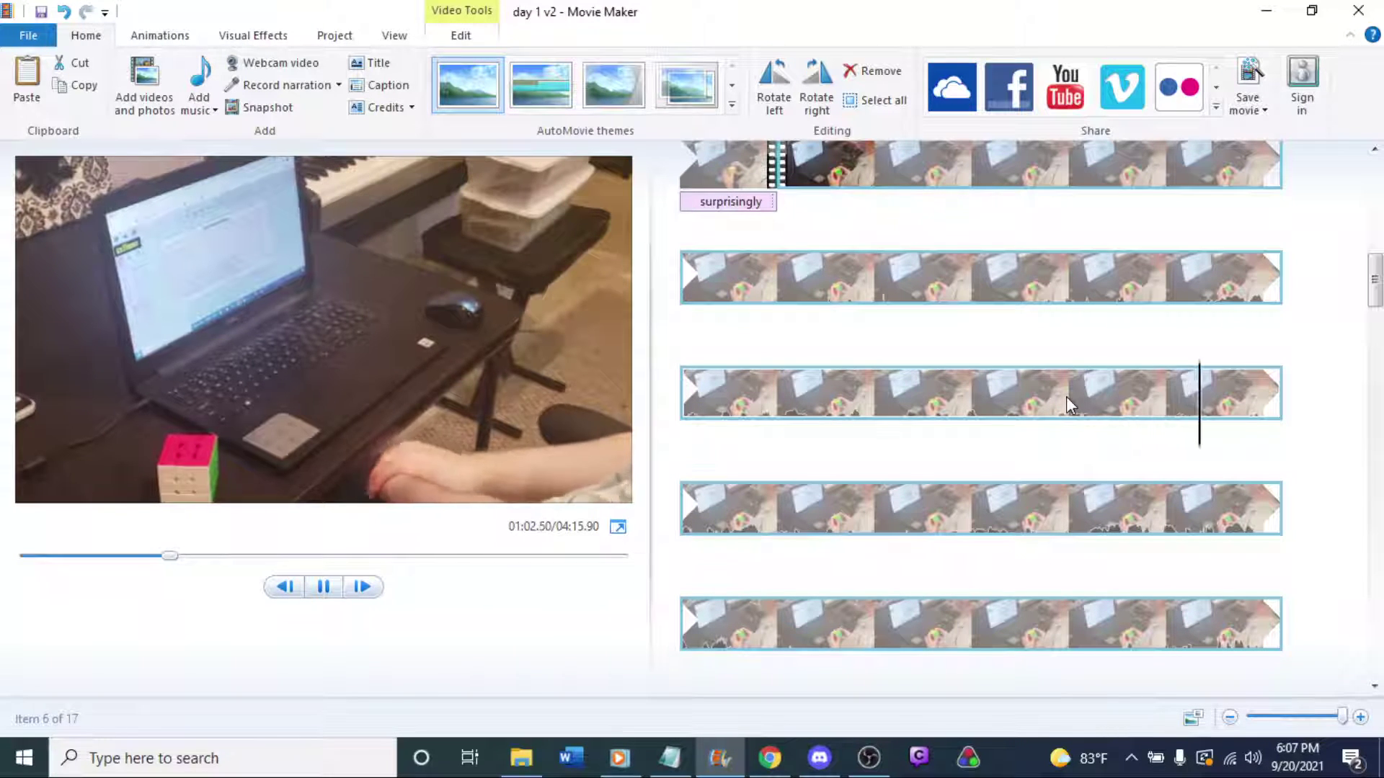
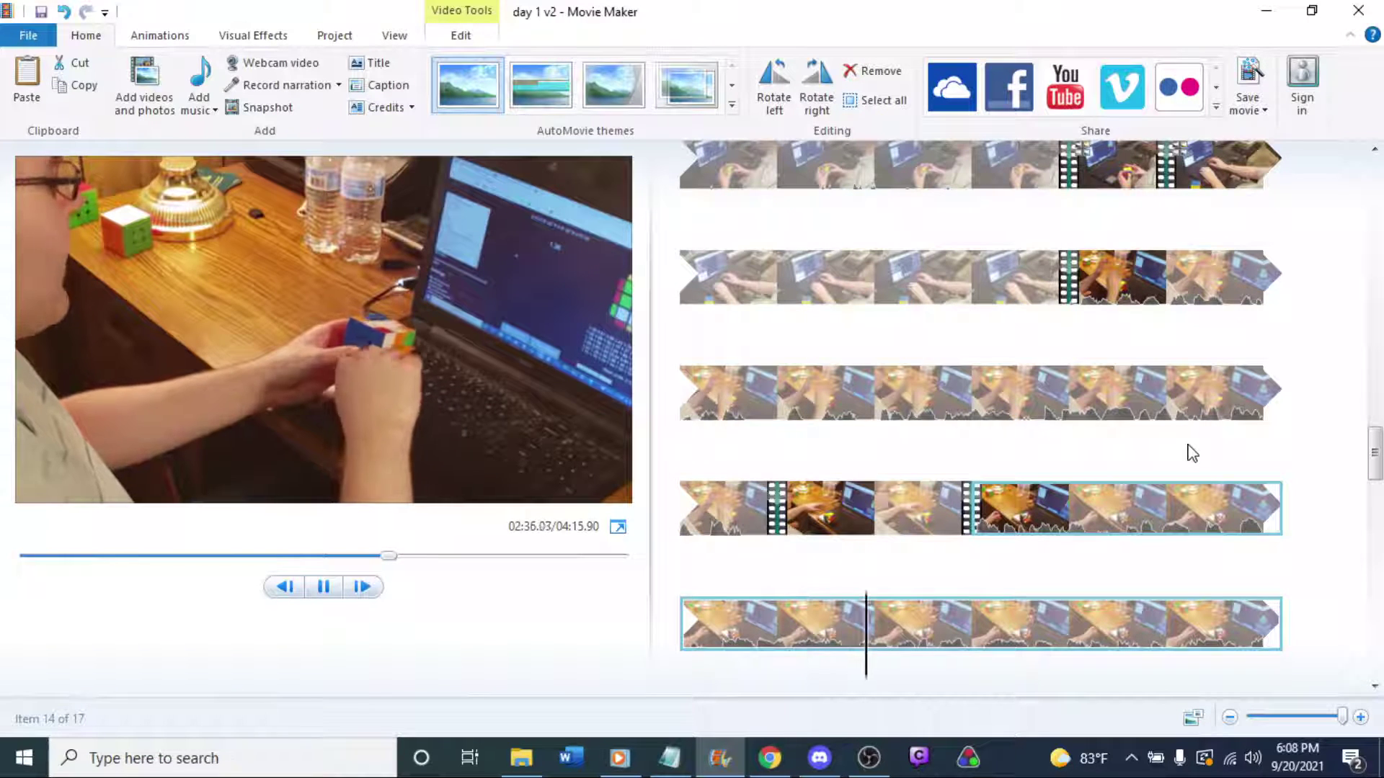
Replay the end of the twelfth clip around 2:27 to 2:29 and look for footage to cut after the solve.
{"action": "left_click", "coordinate": [1156, 397]}
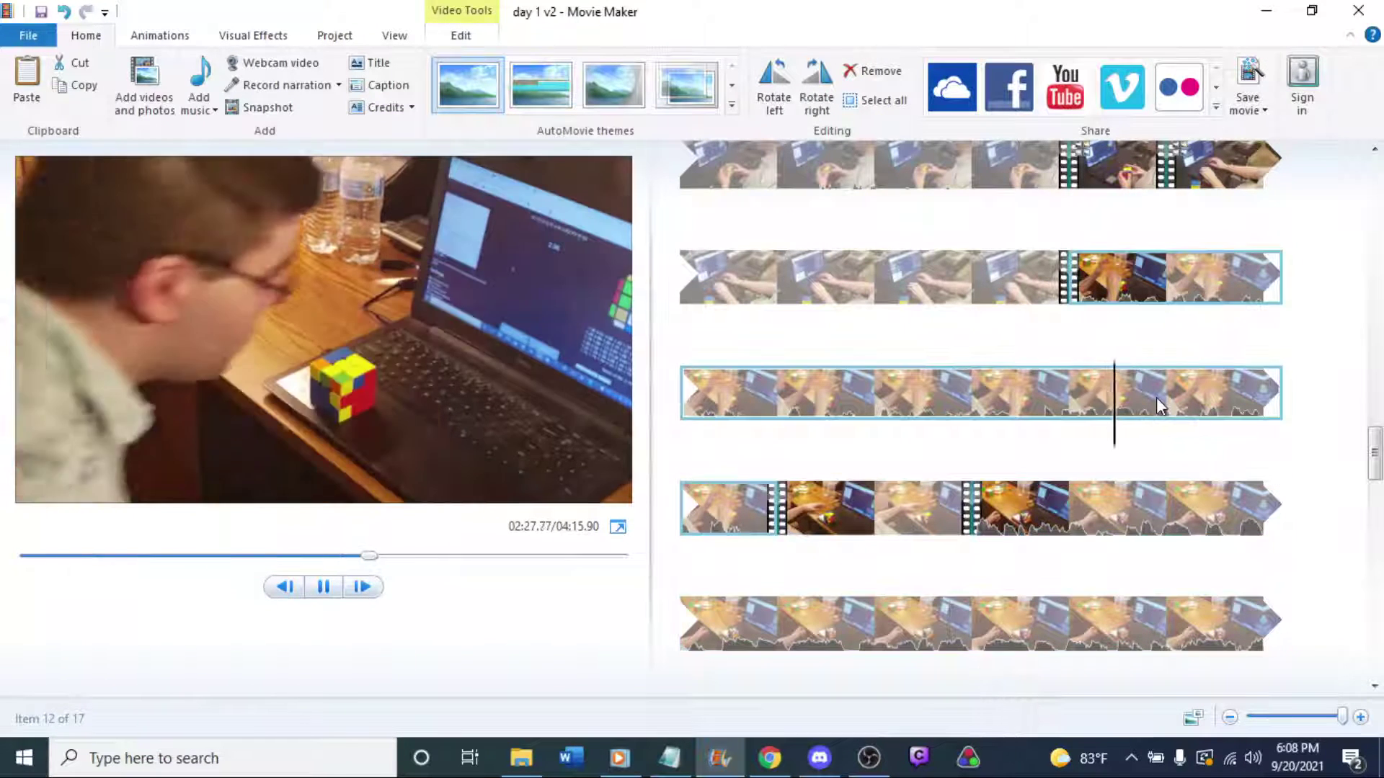
{"action": "left_click", "coordinate": [1012, 385]}
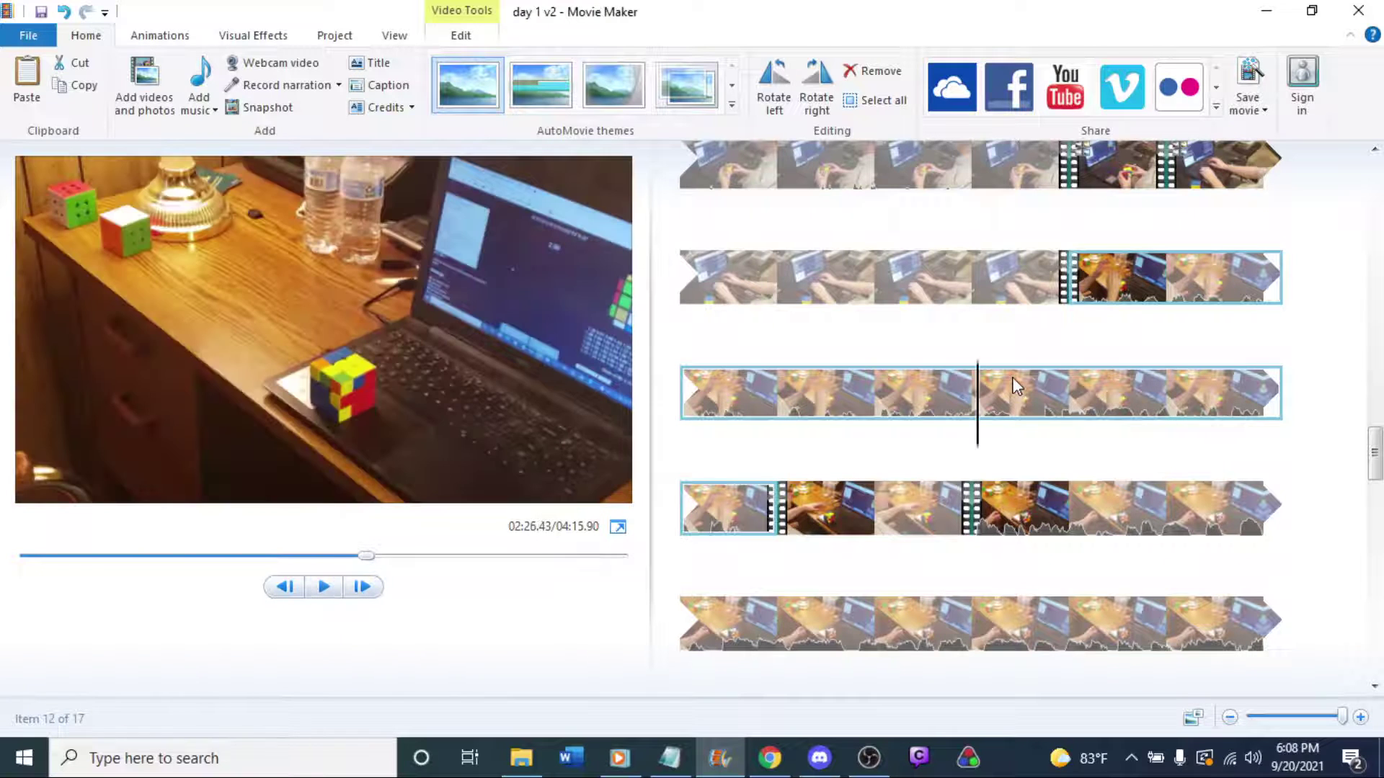
{"action": "left_click", "coordinate": [1089, 391]}
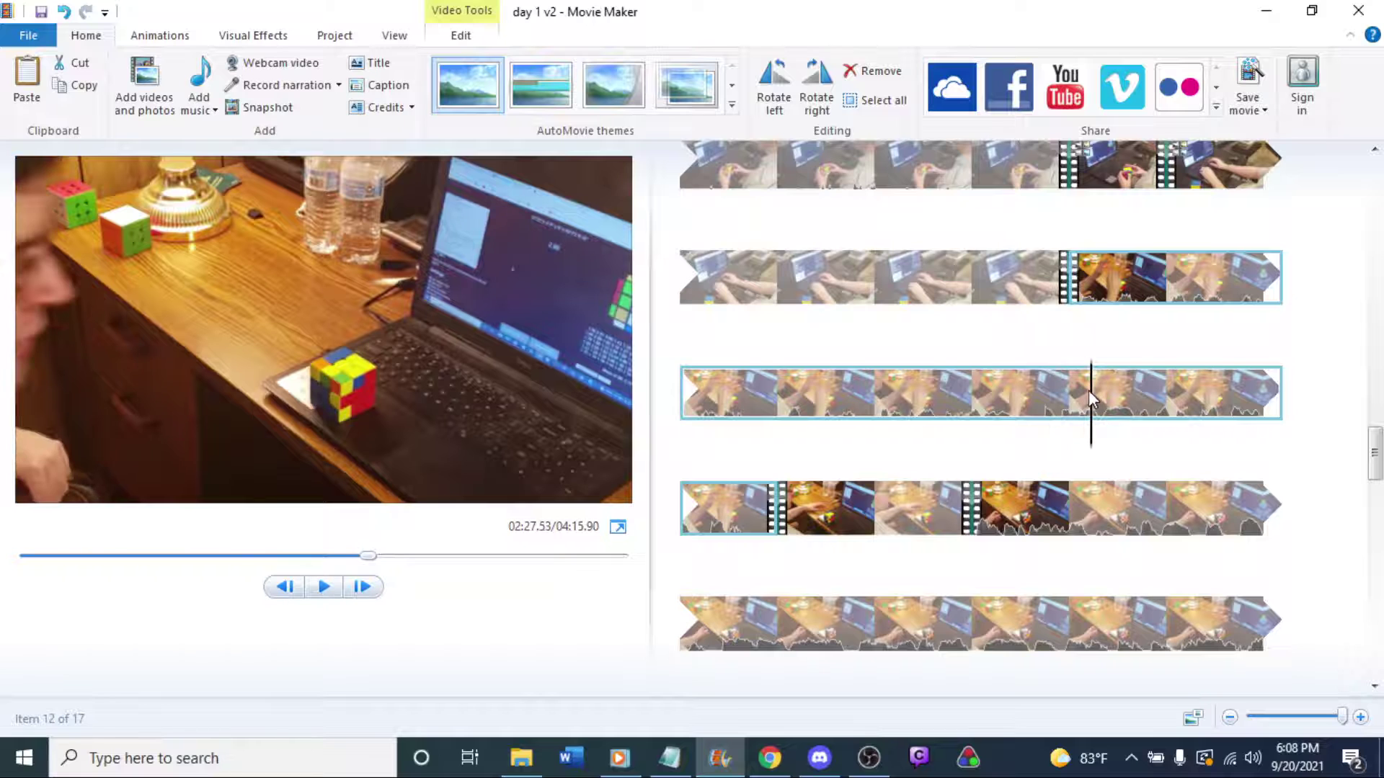
{"action": "key", "text": "space"}
{"action": "key", "text": "space"}
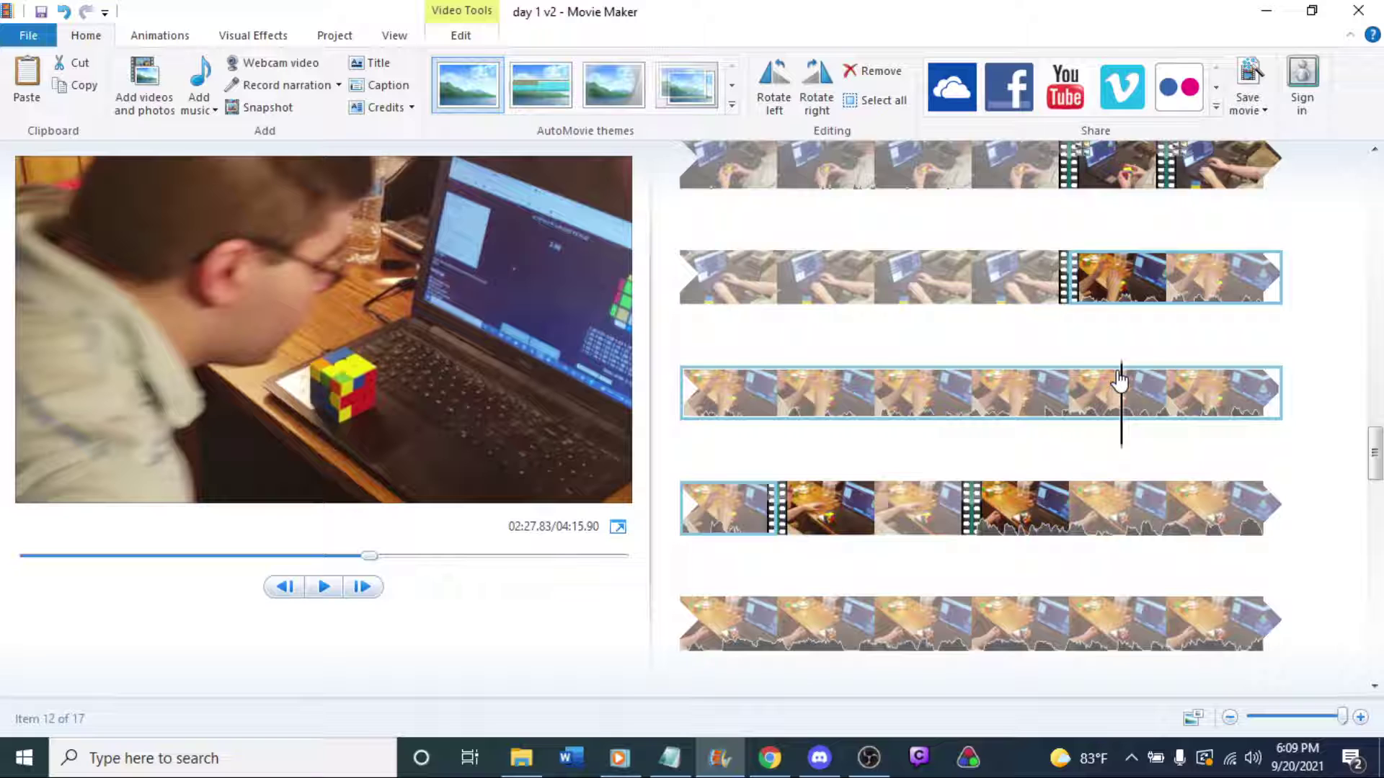
{"action": "left_click", "coordinate": [1087, 380]}
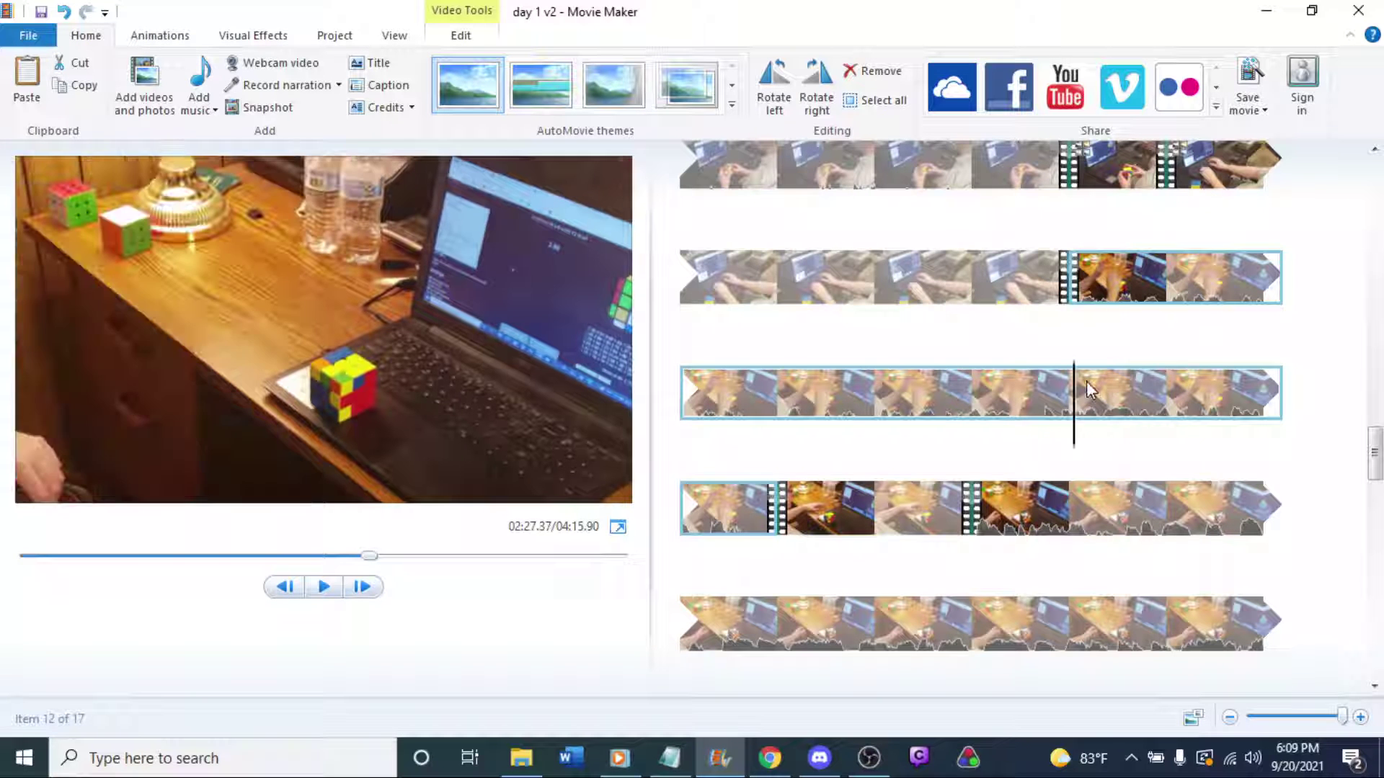
{"action": "key", "text": "space"}
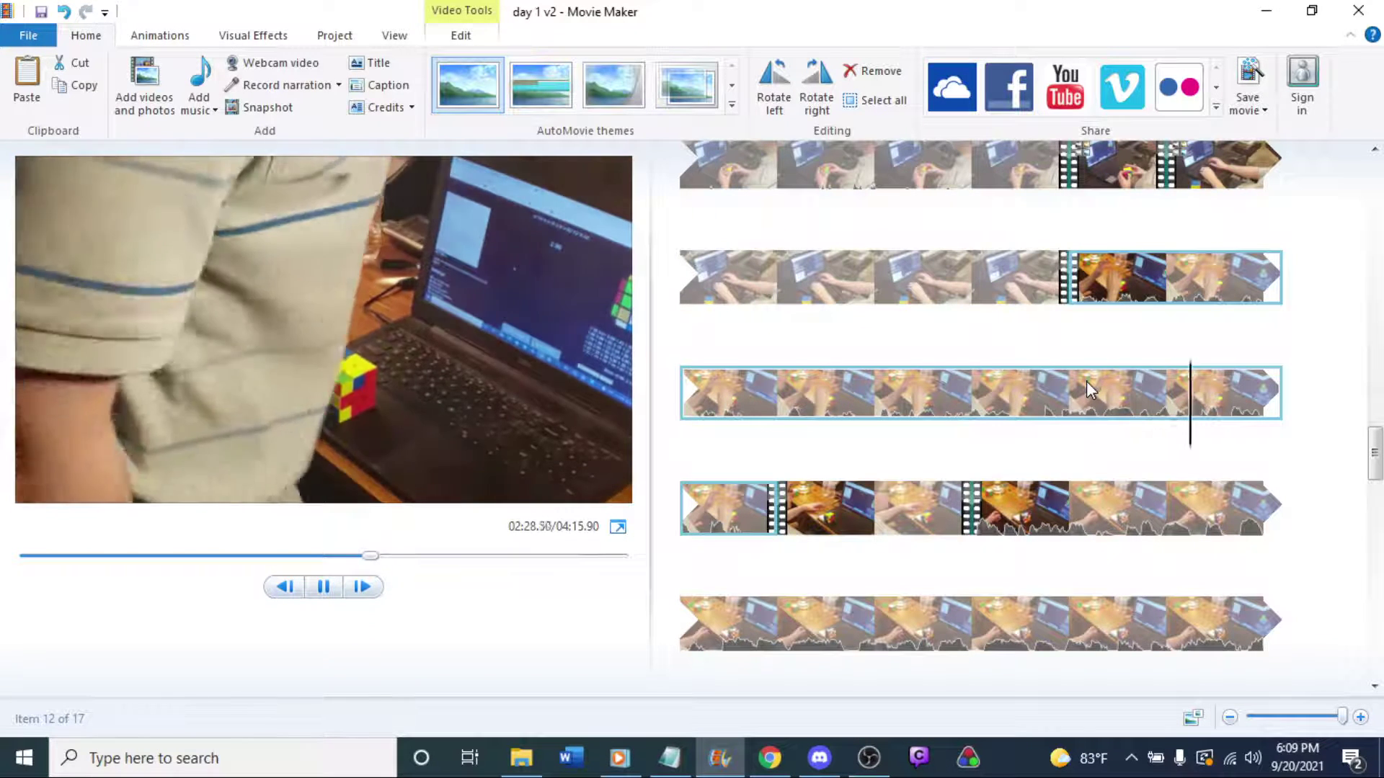
{"action": "key", "text": "space"}
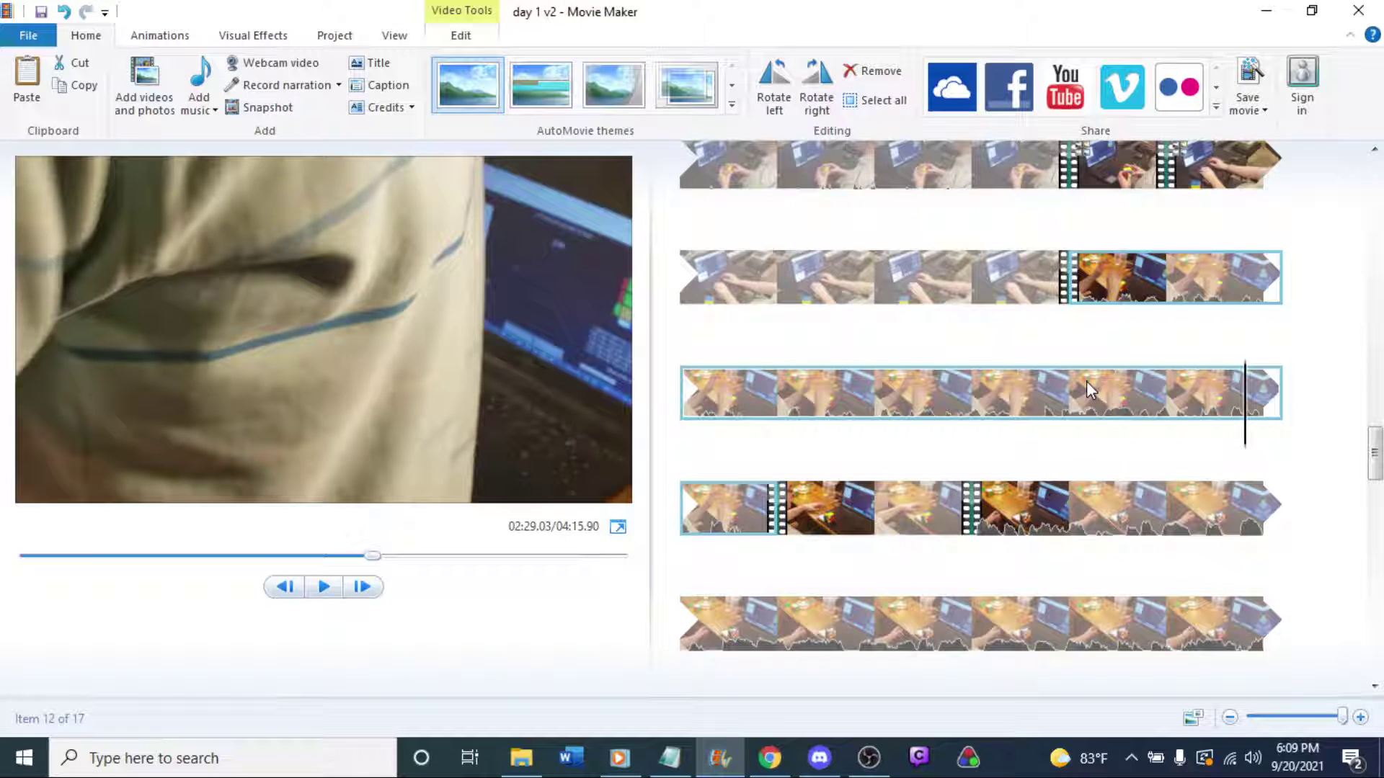
{"action": "left_click", "coordinate": [1086, 380]}
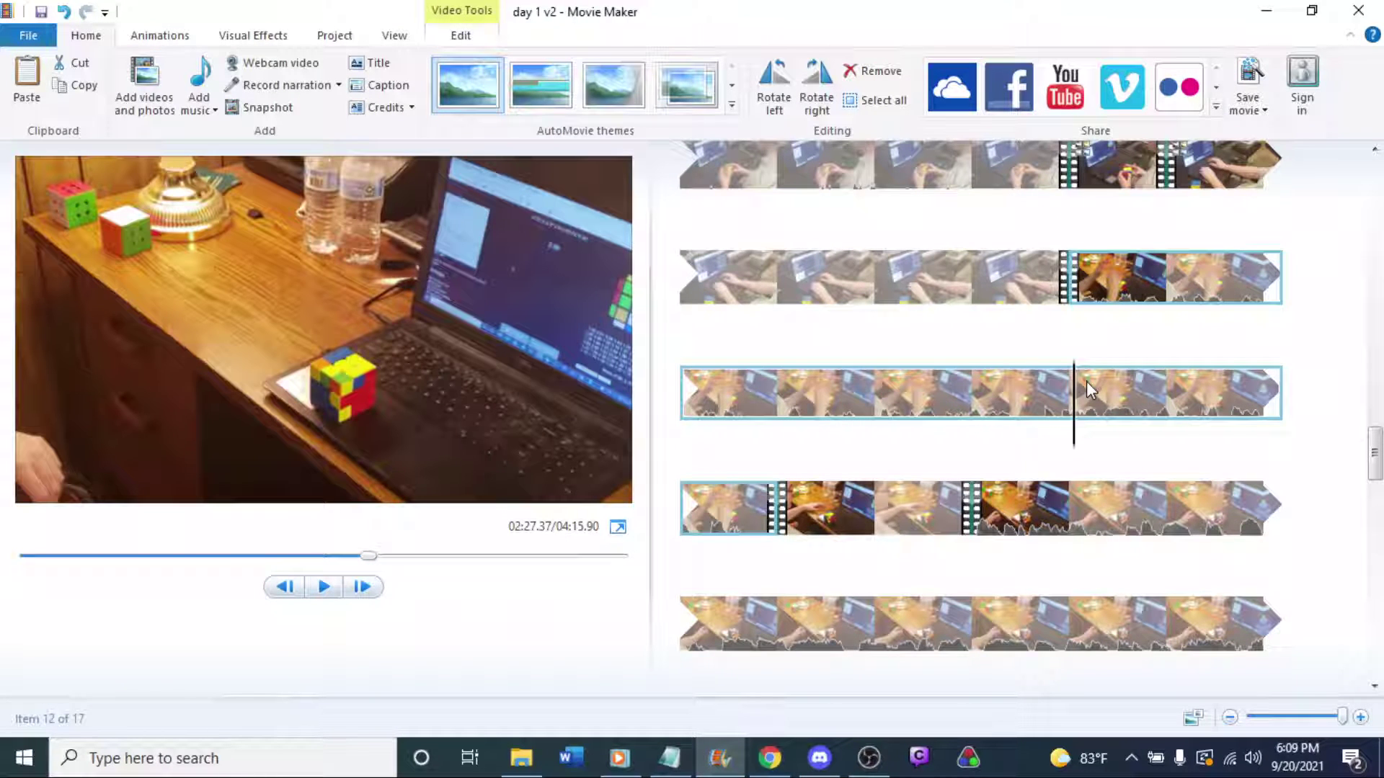
{"action": "key", "text": "space"}
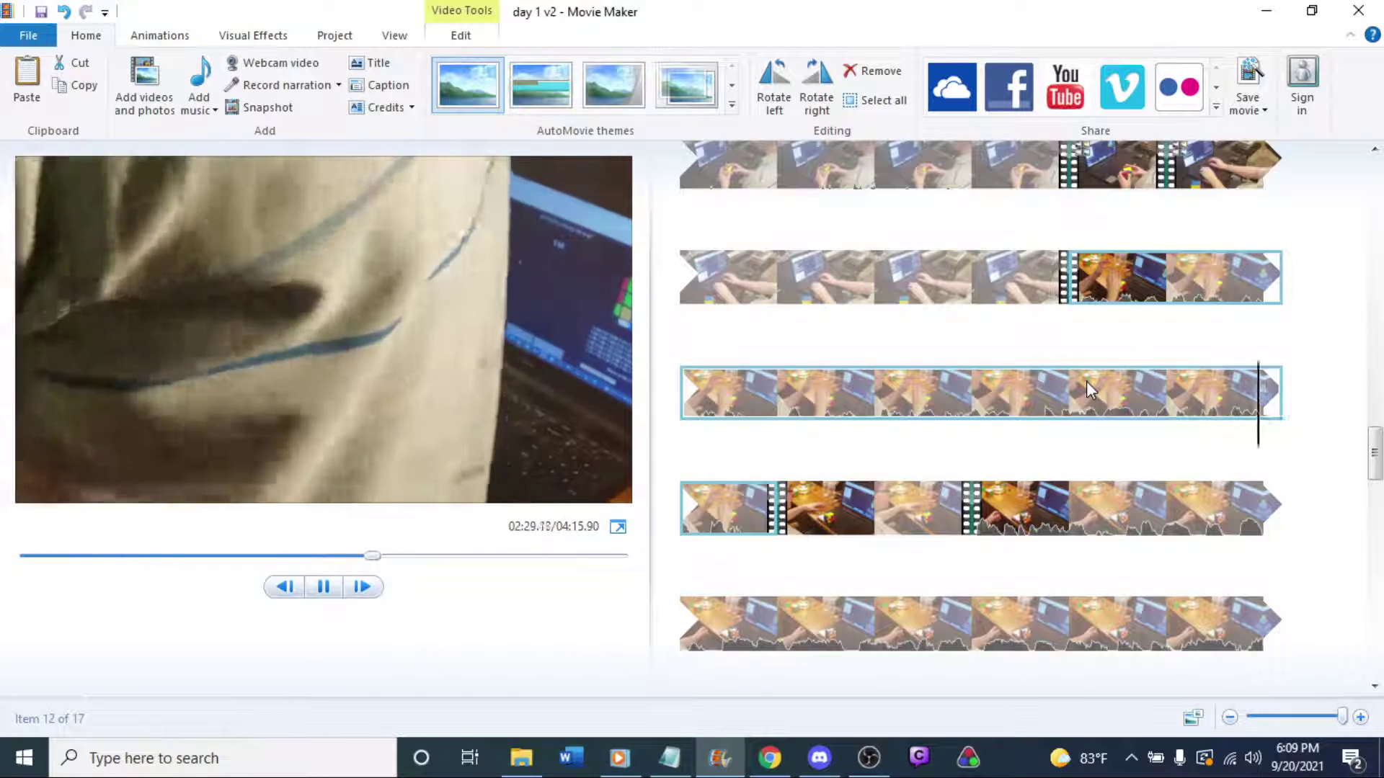
{"action": "left_click", "coordinate": [879, 389]}
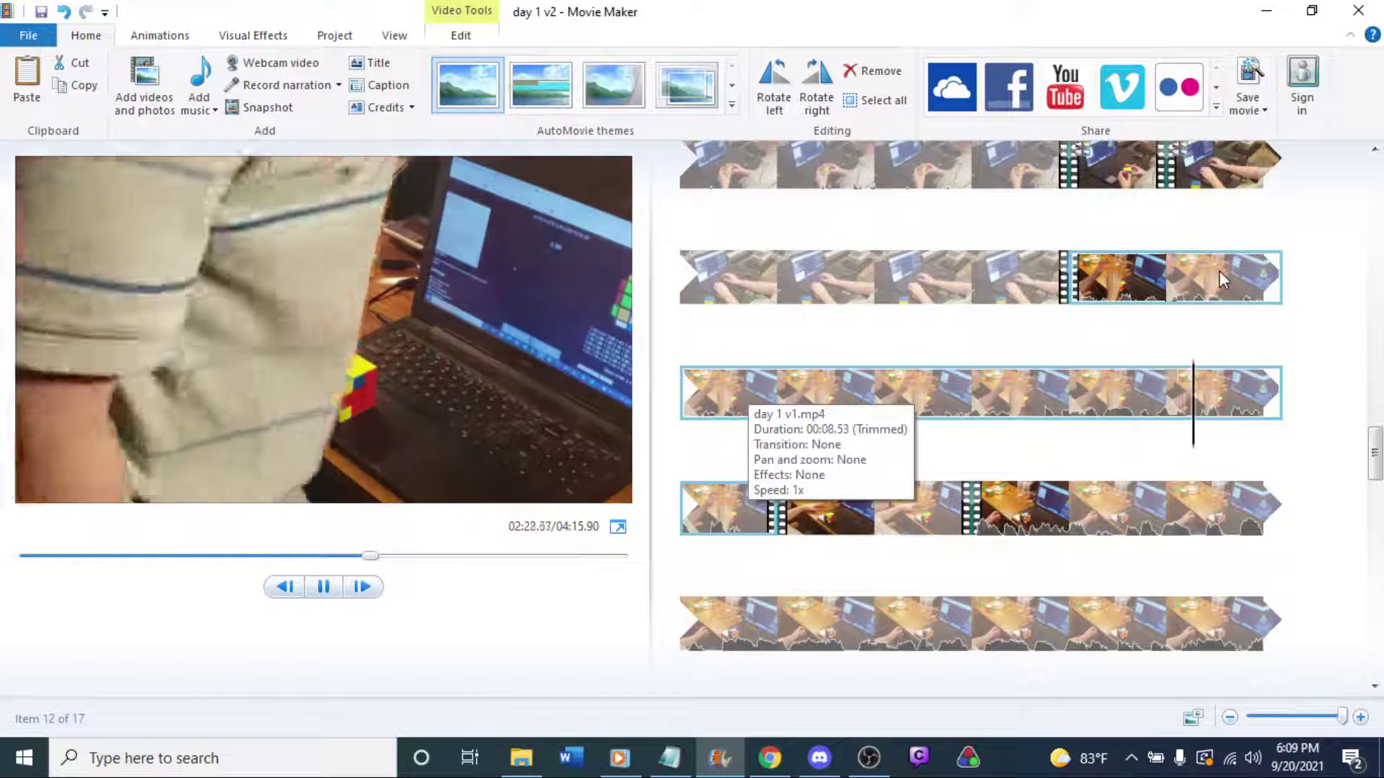
{"action": "left_click", "coordinate": [1217, 270]}
{"action": "left_click", "coordinate": [1104, 282]}
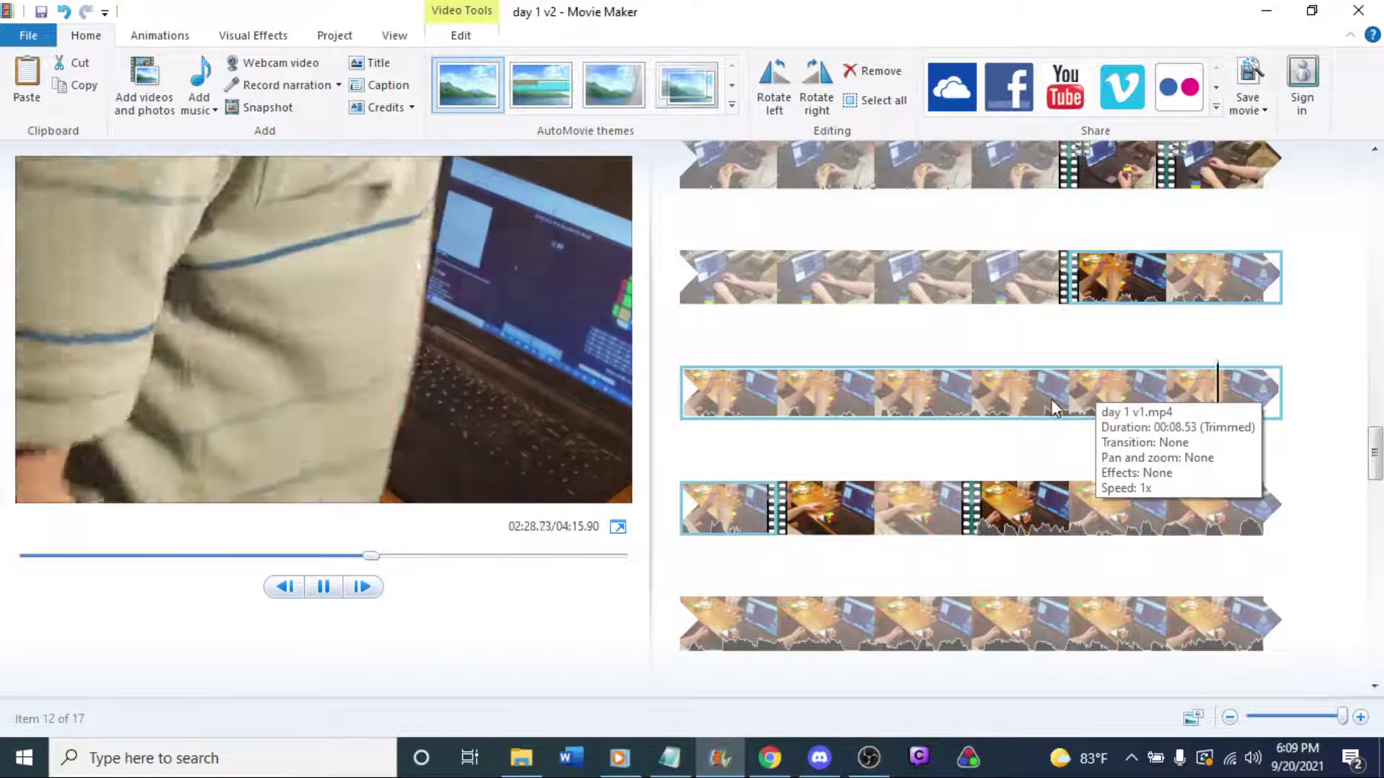
Step back and forth through the frames between about 2:26.4 and 2:27.3 to find the exact cut point.
{"action": "left_click", "coordinate": [1047, 382]}
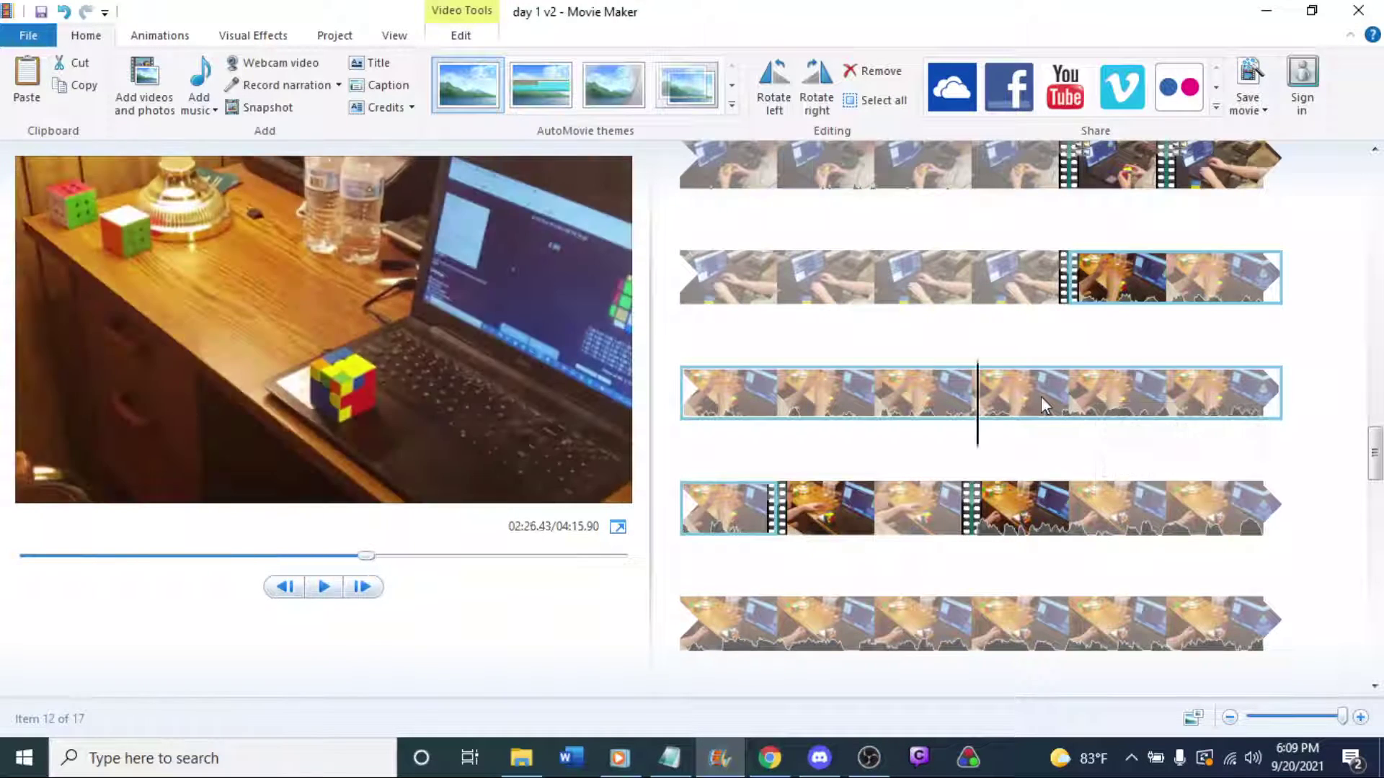
{"action": "key", "text": "space"}
{"action": "left_click_drag", "start_coordinate": [1040, 422], "coordinate": [1046, 423]}
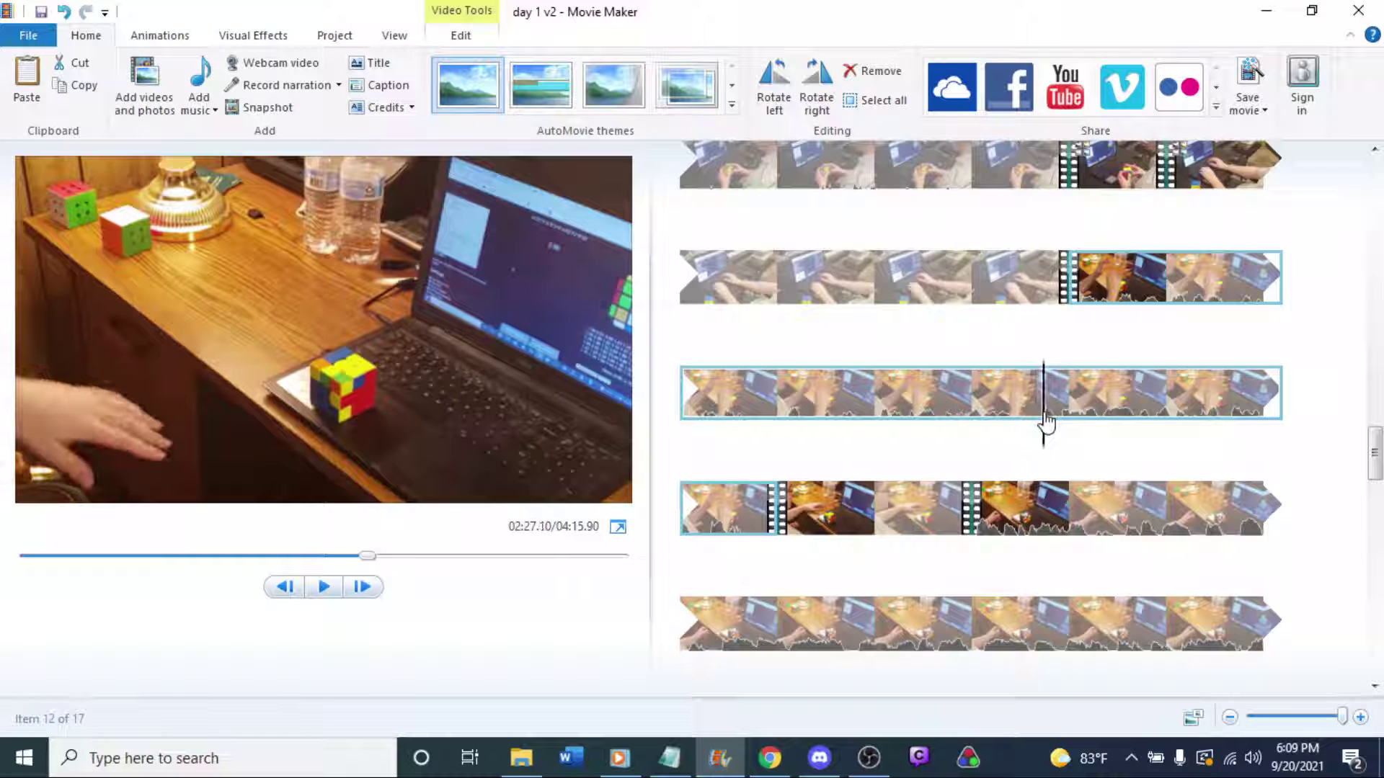
{"action": "key", "text": "j"}
{"action": "key", "text": "j"}
{"action": "key", "text": "j"}
{"action": "key", "text": "j"}
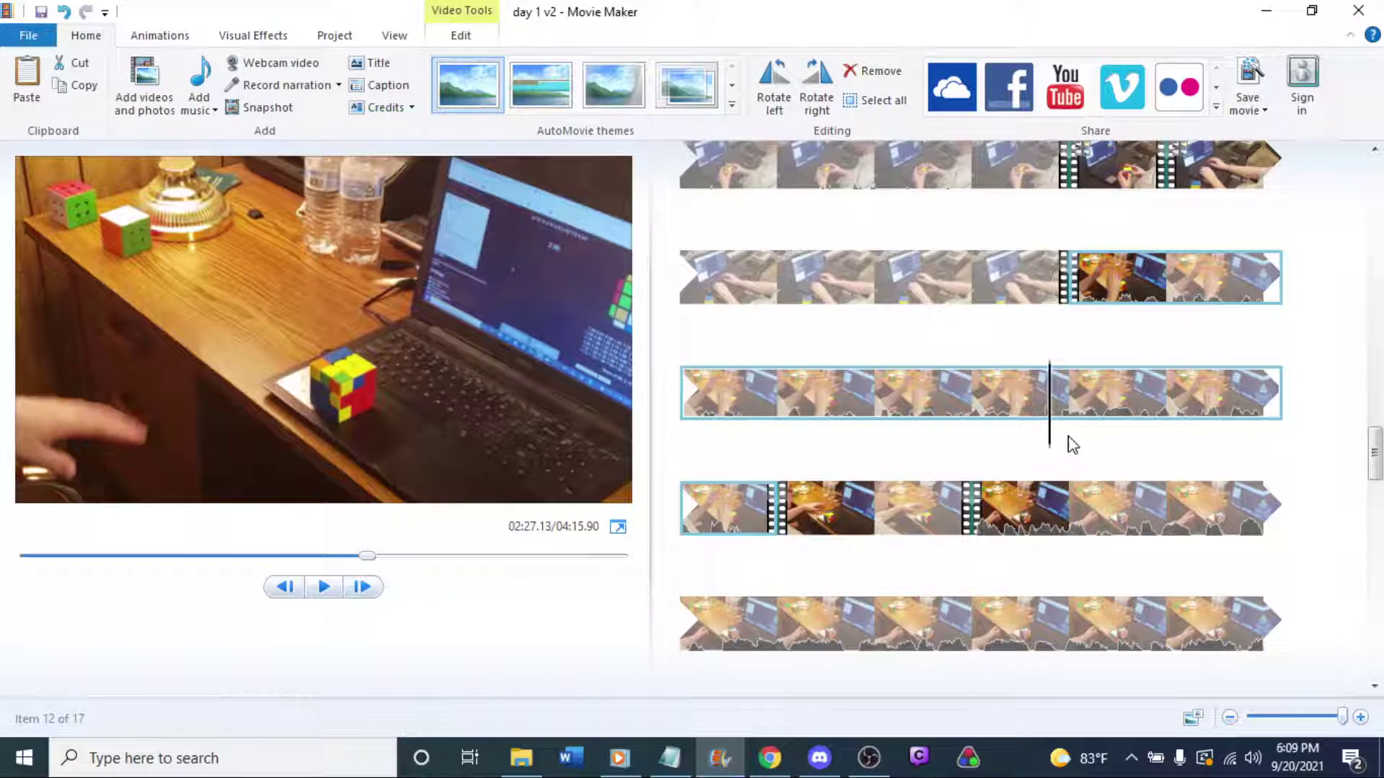
{"action": "key", "text": "j"}
{"action": "key", "text": "j"}
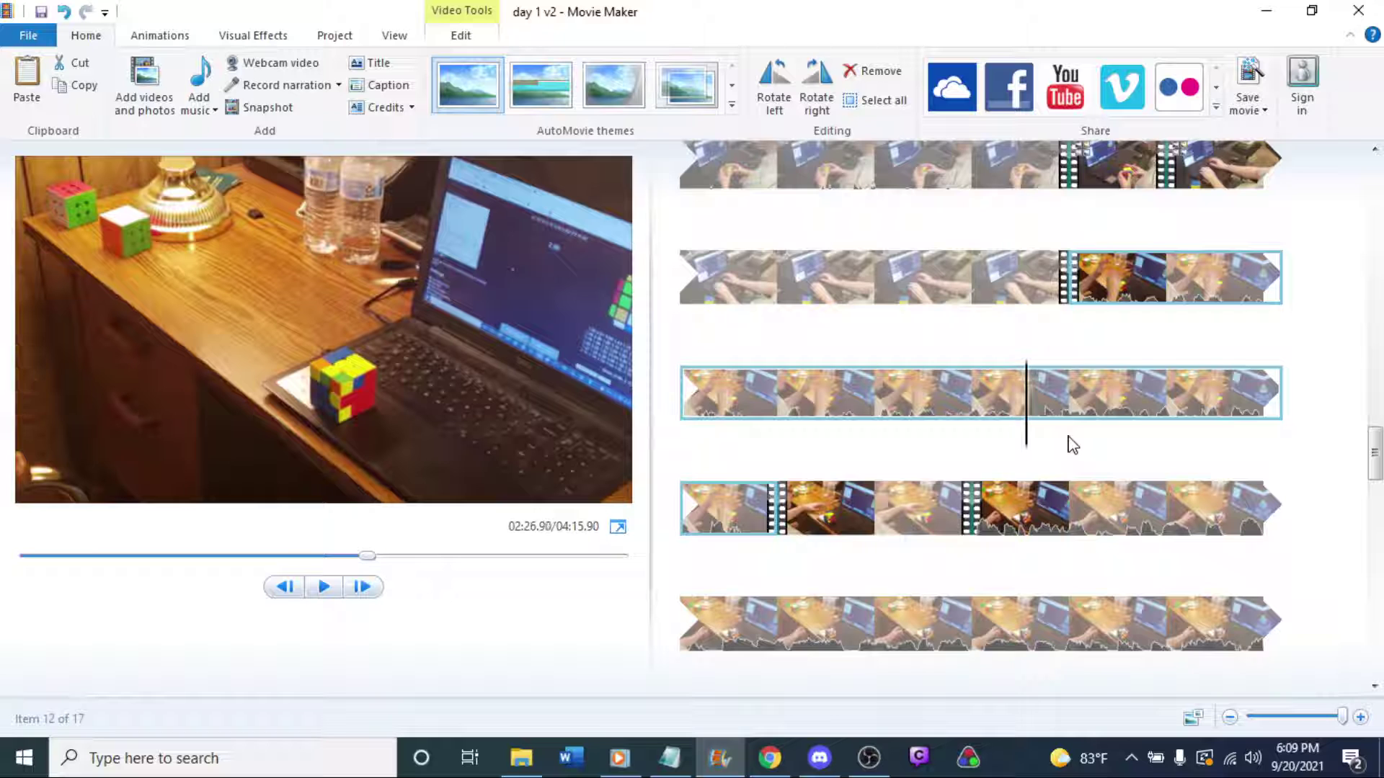
{"action": "key", "text": "space"}
{"action": "key", "text": "space"}
{"action": "key", "text": "j"}
{"action": "key", "text": "j"}
{"action": "key", "text": "j"}
{"action": "key", "text": "j"}
{"action": "key", "text": "j"}
{"action": "key", "text": "j"}
{"action": "key", "text": "j"}
{"action": "key", "text": "j"}
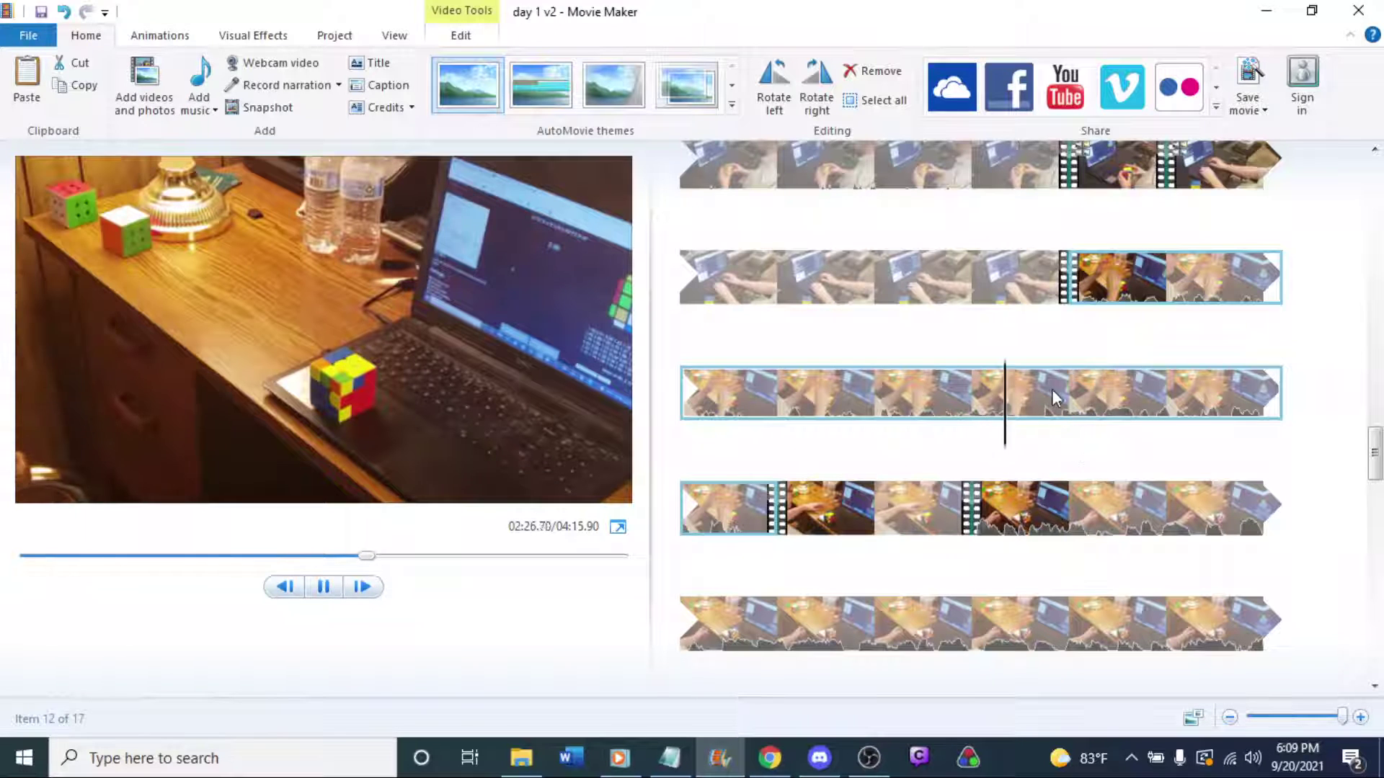
{"action": "key", "text": "space"}
{"action": "key", "text": "space"}
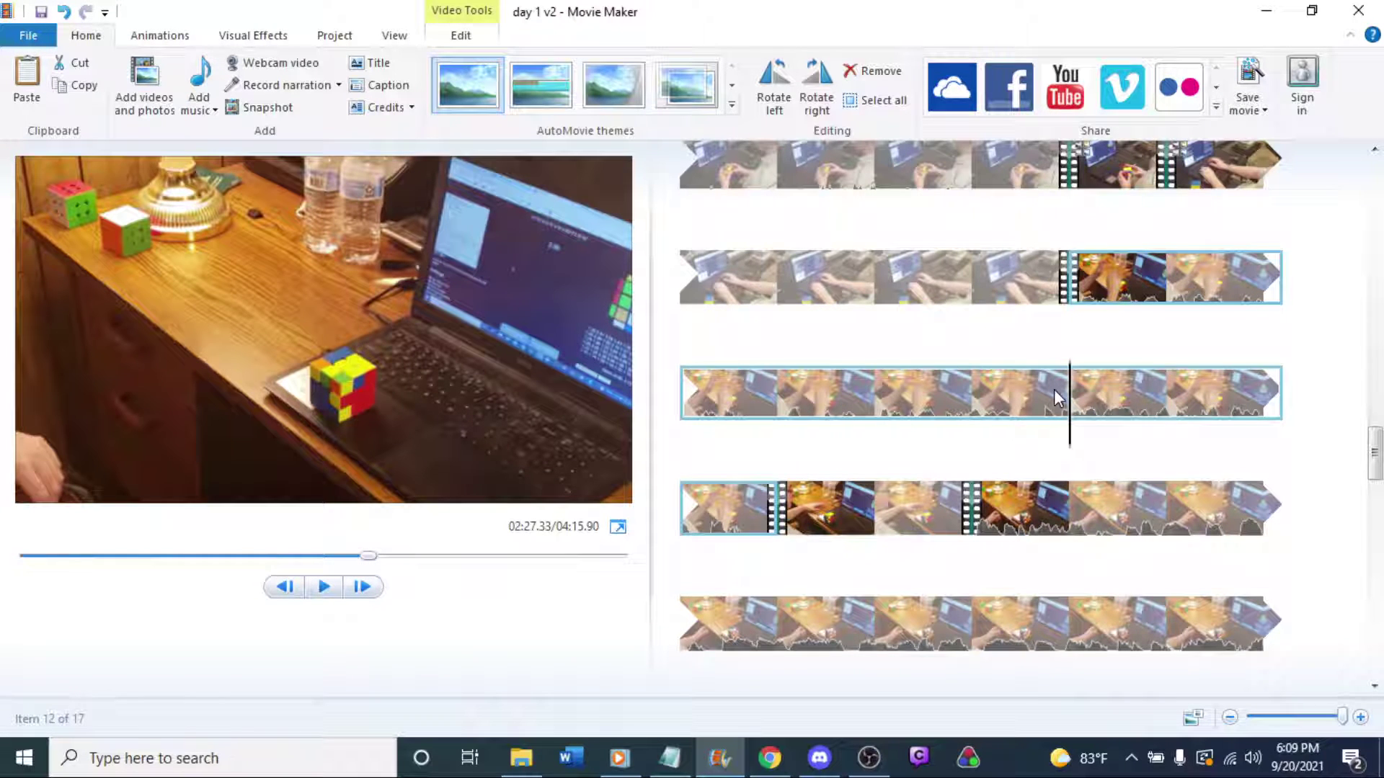
Split the twelfth clip at 2:27.07 and remove the part after the split.
{"action": "left_click_drag", "start_coordinate": [1069, 432], "coordinate": [1040, 432]}
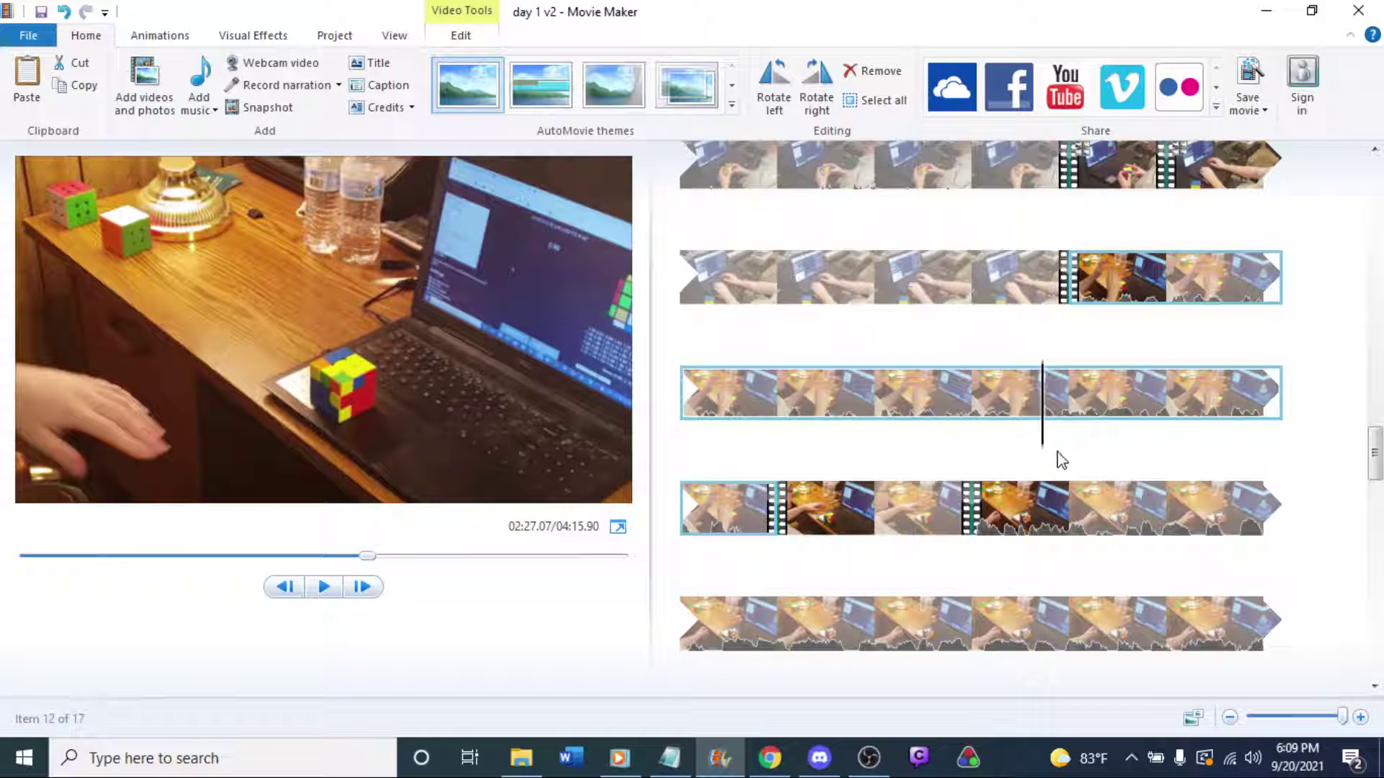
{"action": "right_click", "coordinate": [1045, 435]}
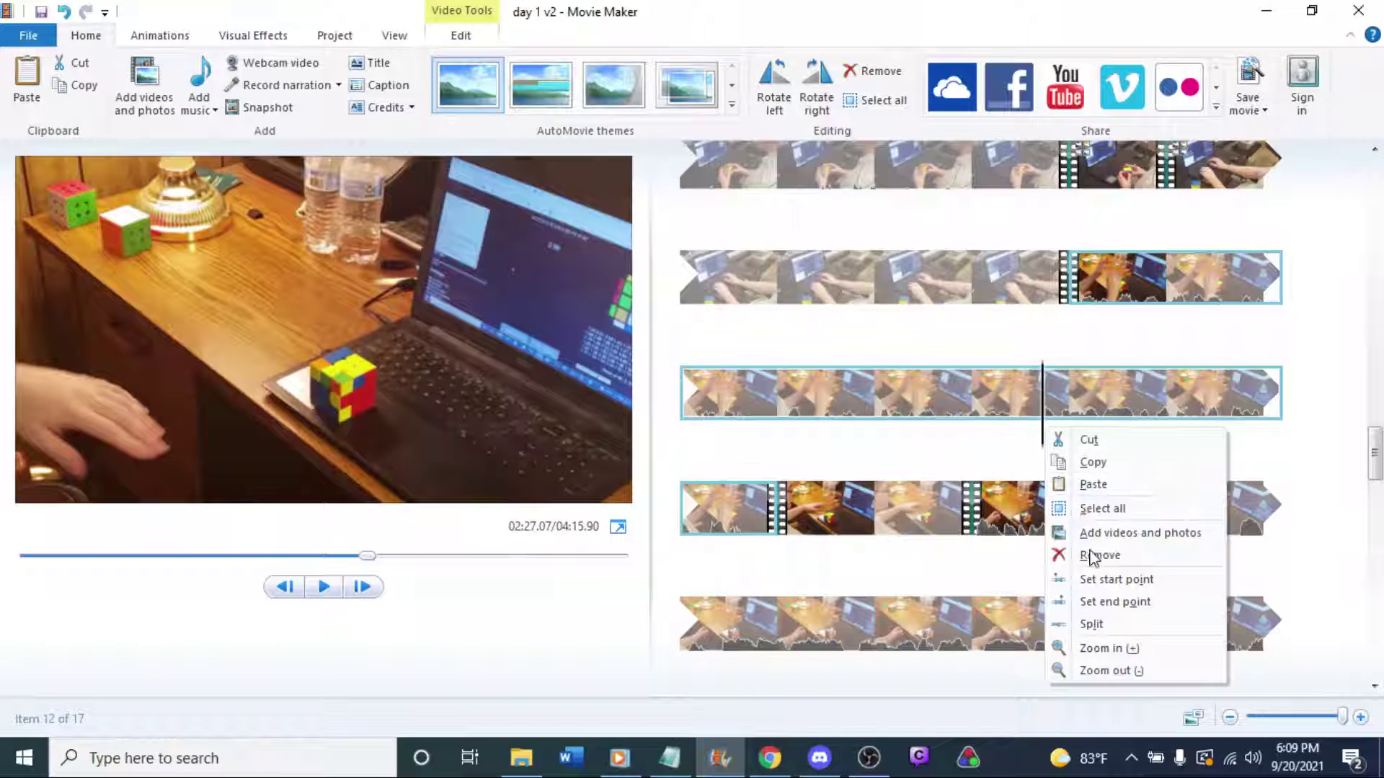
{"action": "left_click", "coordinate": [1084, 624]}
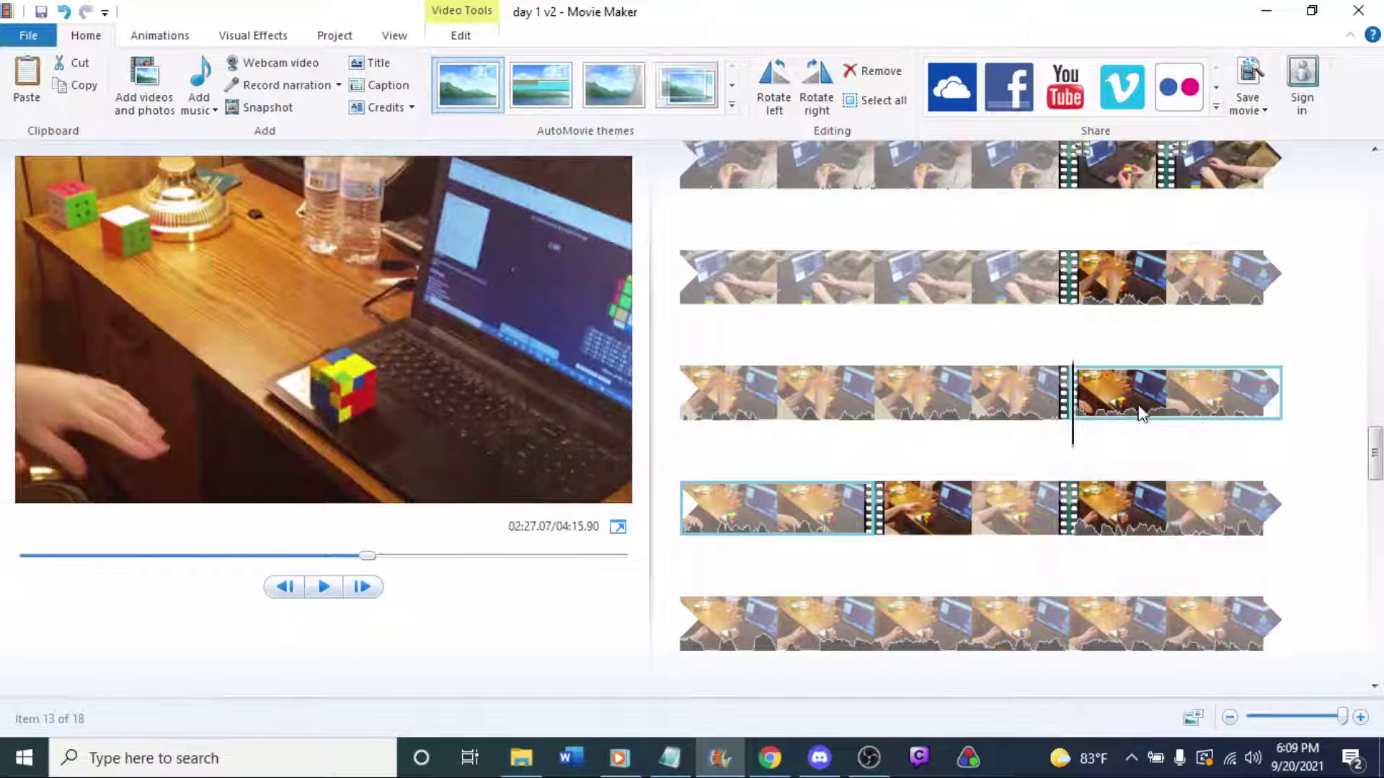
{"action": "key", "text": "Delete"}
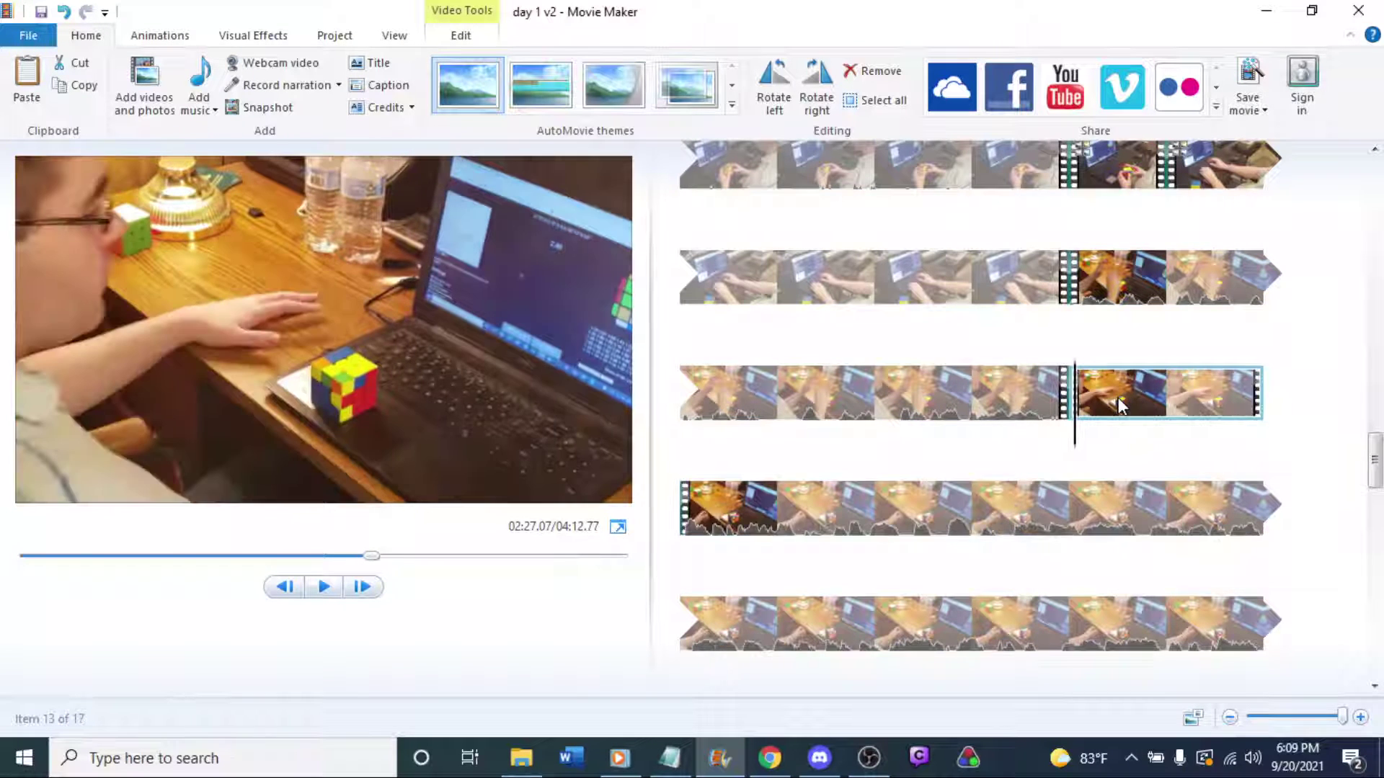
Play the video from before the new cut and review the following solves up to about 3:09.
{"action": "left_click", "coordinate": [978, 278]}
{"action": "key", "text": "space"}
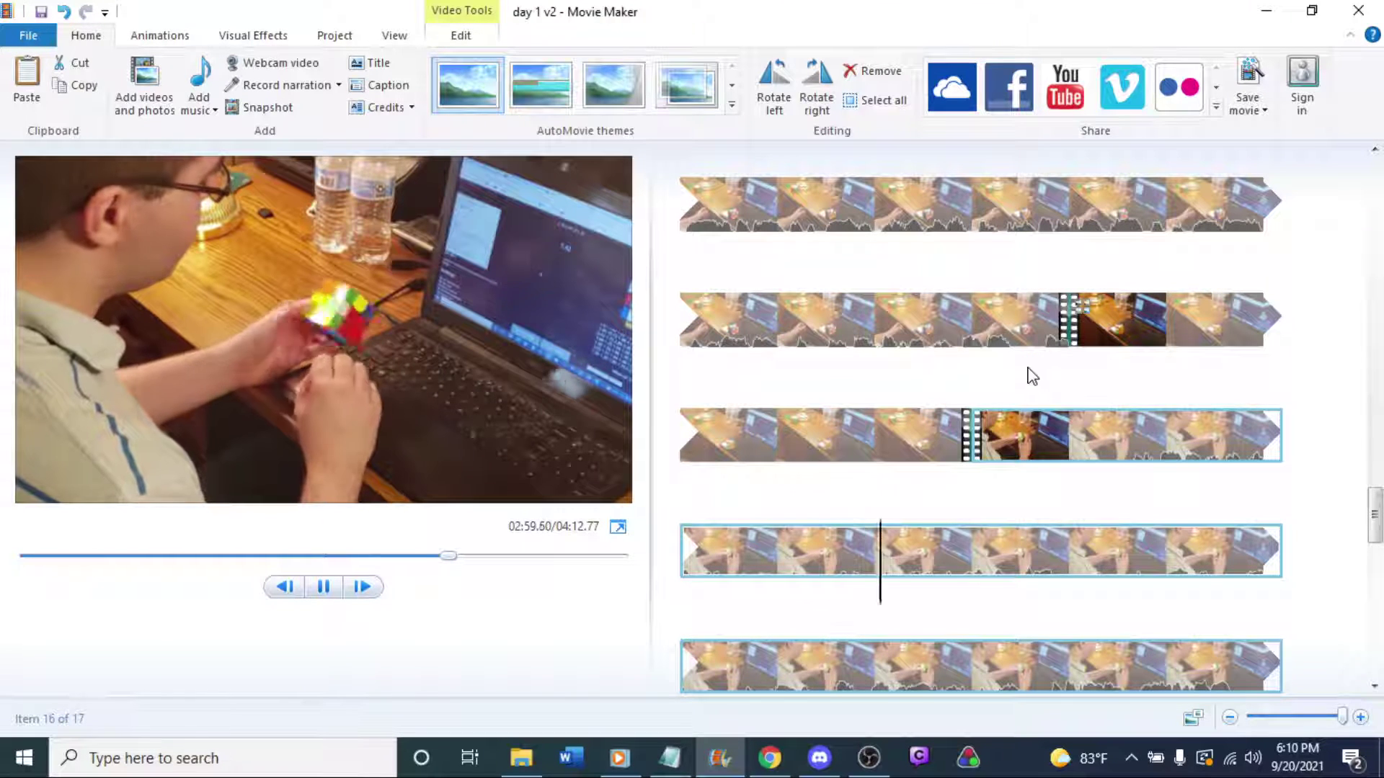
{"action": "scroll", "coordinate": [1134, 422], "scroll_direction": "down", "scroll_amount": 1}
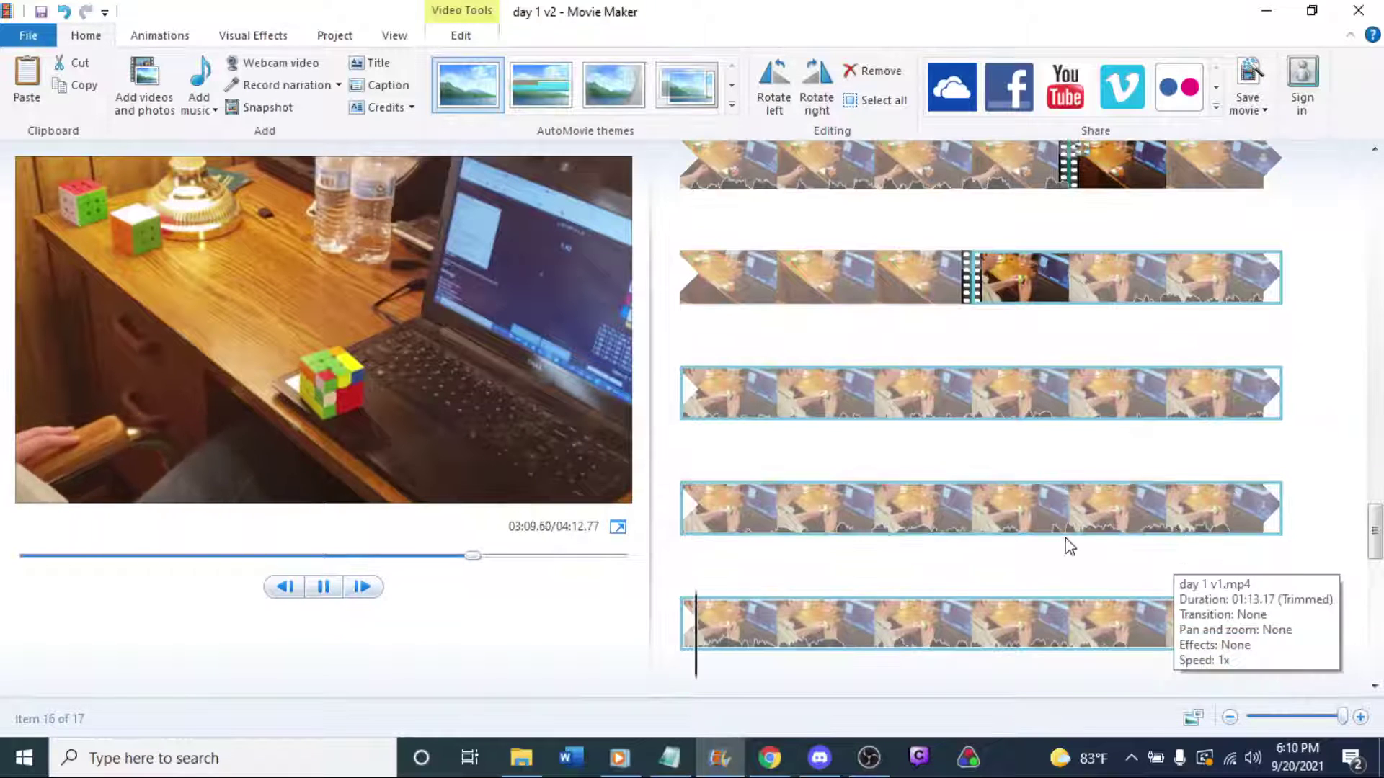
Replay the footage between about 3:08 and 3:09 and split the sixteenth clip at 3:08.03.
{"action": "key", "text": "space"}
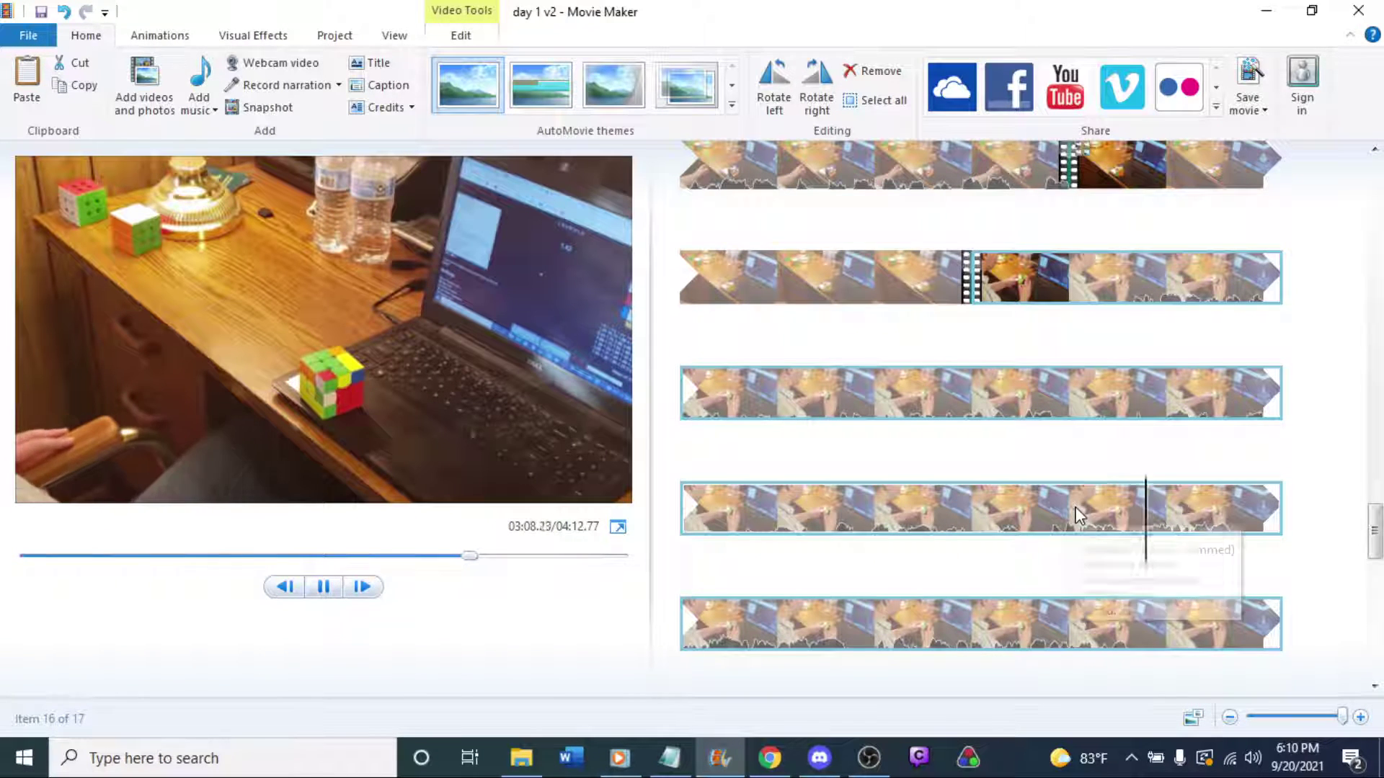
{"action": "left_click", "coordinate": [1174, 506]}
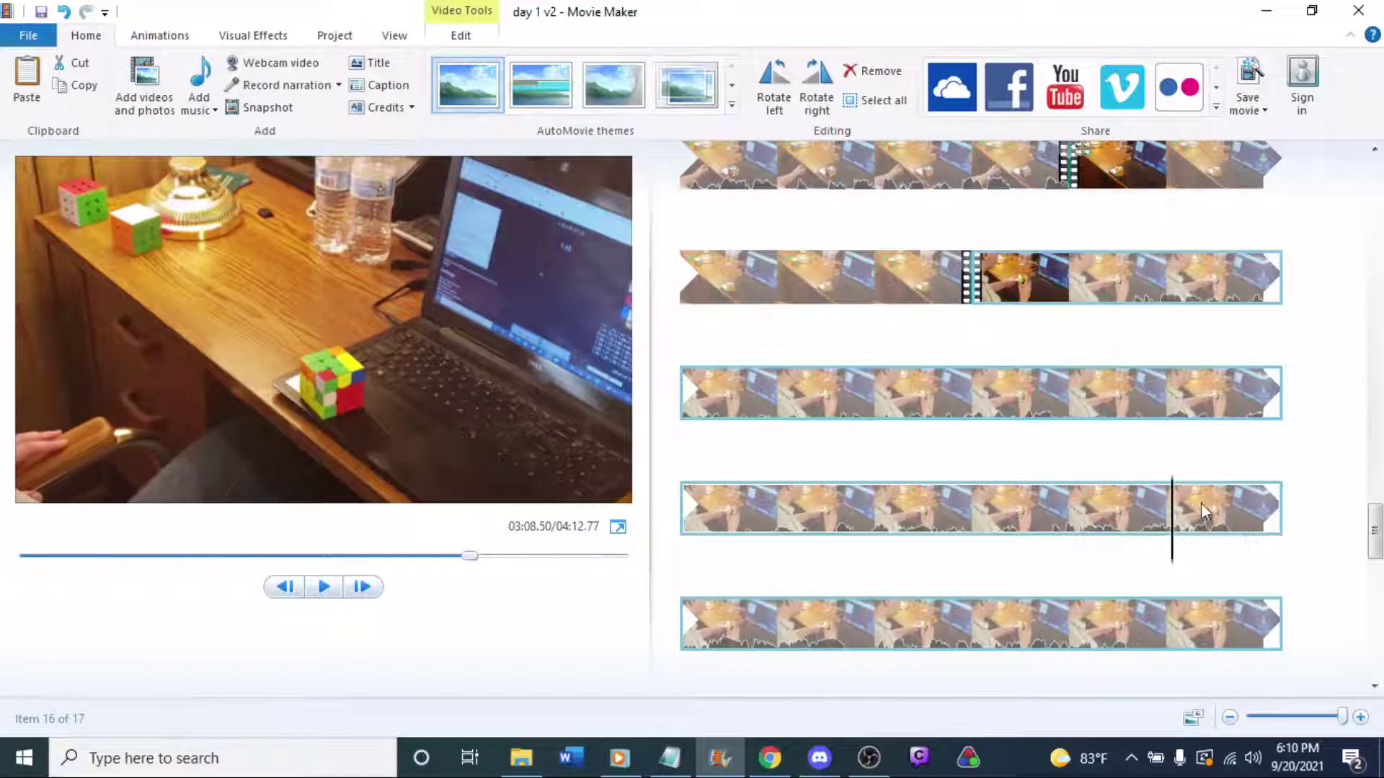
{"action": "key", "text": "space"}
{"action": "key", "text": "space"}
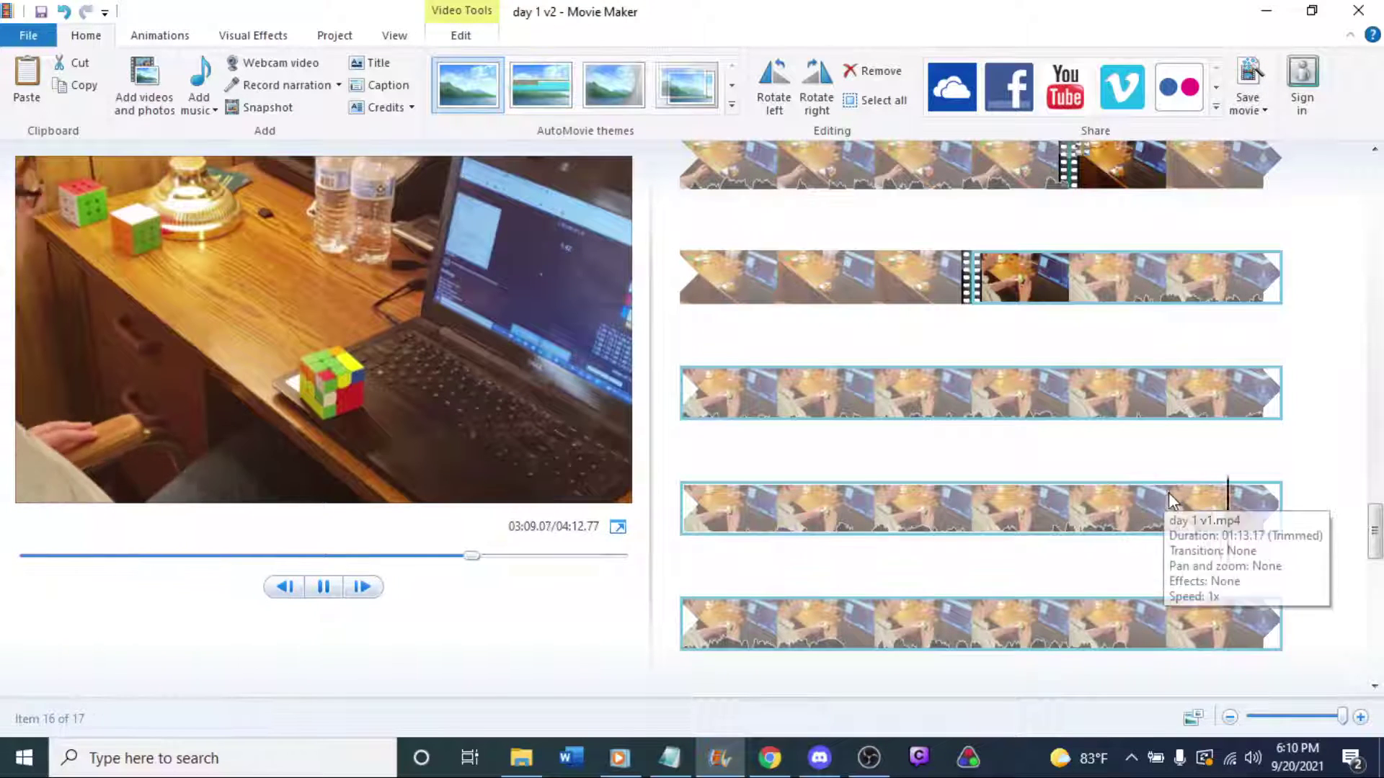
{"action": "left_click", "coordinate": [1125, 528]}
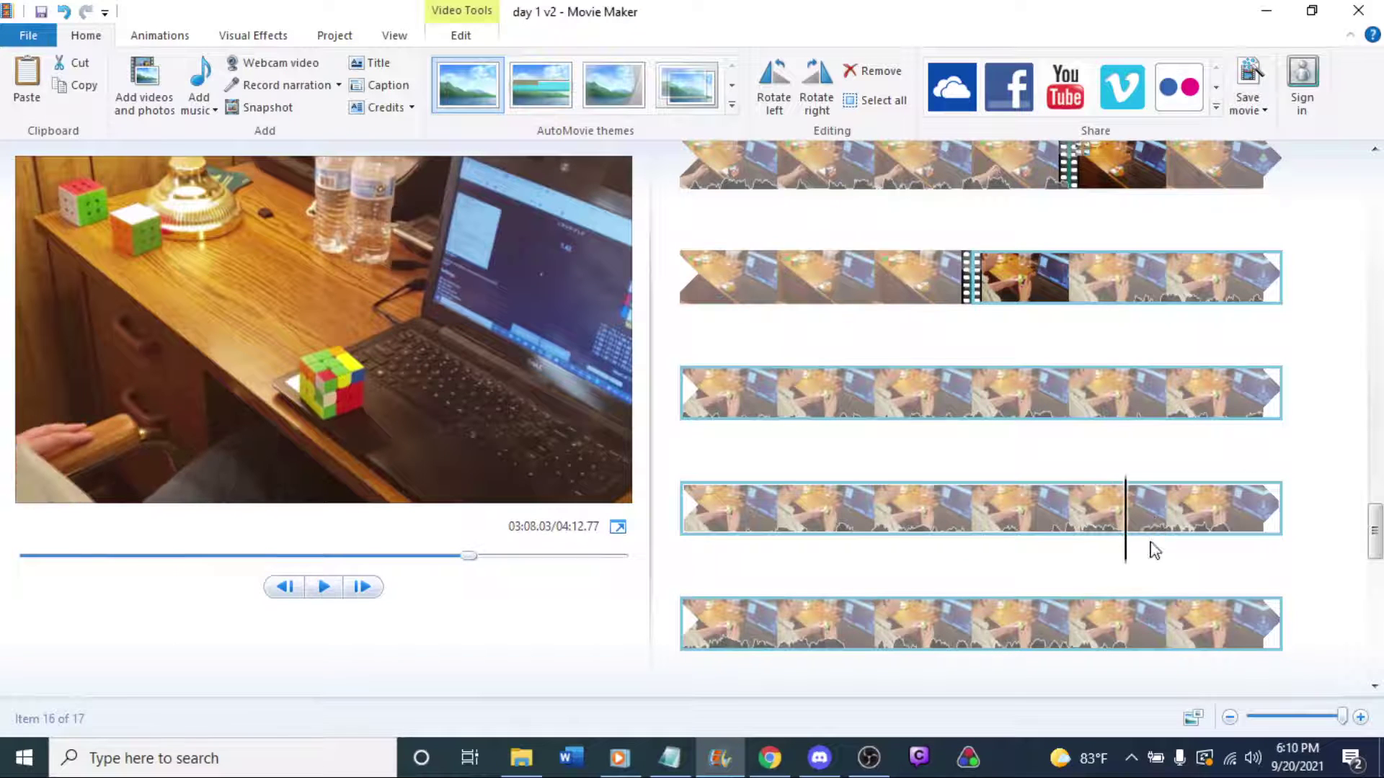
{"action": "left_click_drag", "start_coordinate": [1131, 563], "coordinate": [1128, 562]}
{"action": "right_click", "coordinate": [1128, 557]}
{"action": "left_click", "coordinate": [1161, 485]}
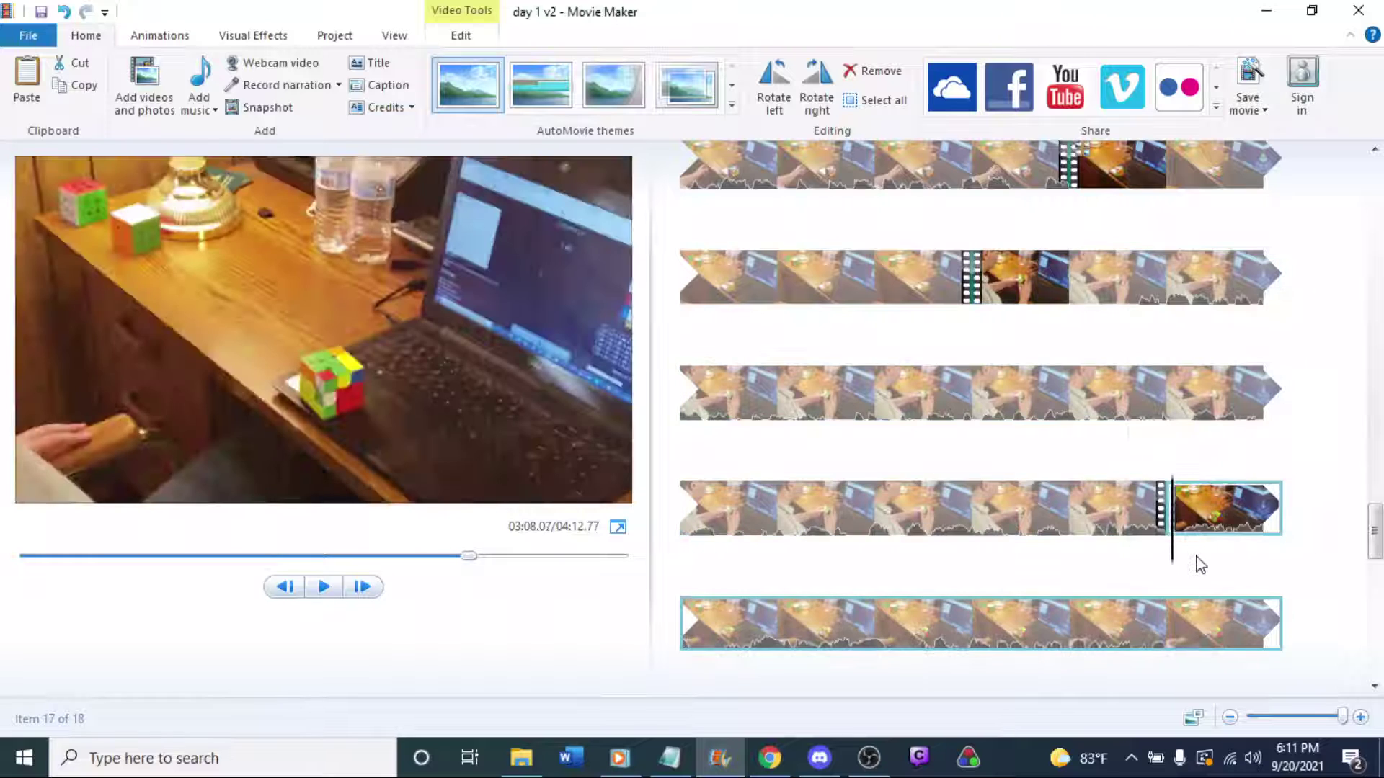
Split the seventeenth clip at 3:08.17 and remove the short piece before that split.
{"action": "key", "text": "Right"}
{"action": "key", "text": "Right"}
{"action": "key", "text": "Right"}
{"action": "right_click", "coordinate": [1184, 550]}
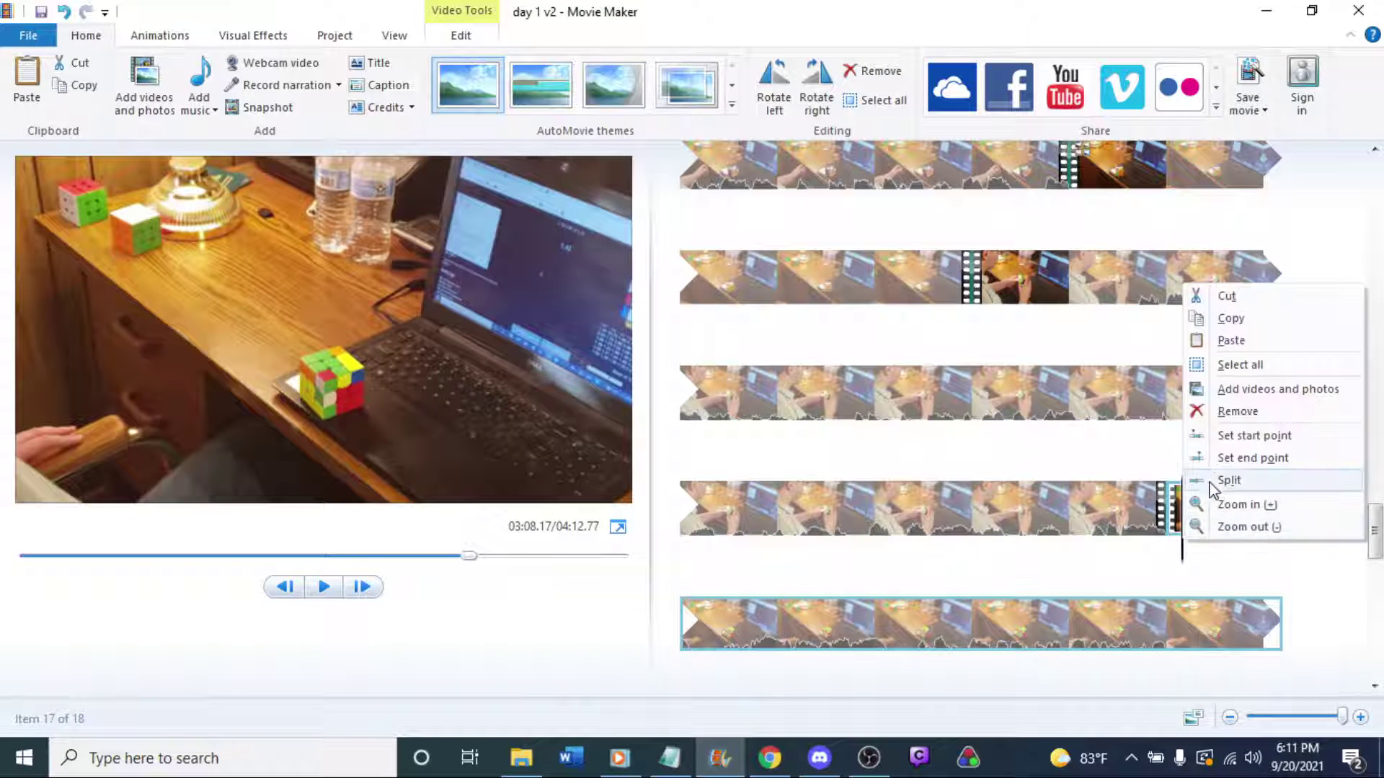
{"action": "left_click", "coordinate": [1202, 479]}
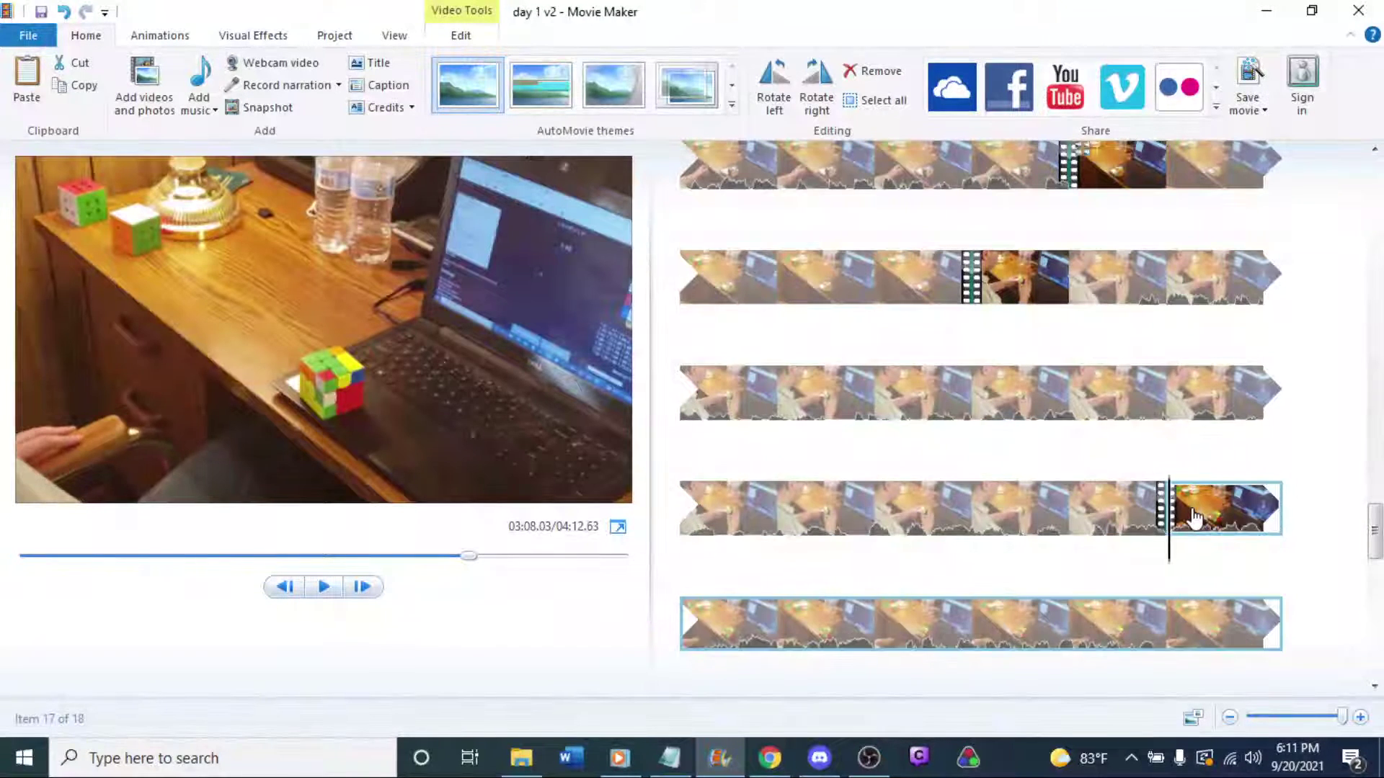
{"action": "key", "text": "Delete"}
Play on from the cut and split the seventeenth clip at 3:08.97, before the person leans into view.
{"action": "key", "text": "space"}
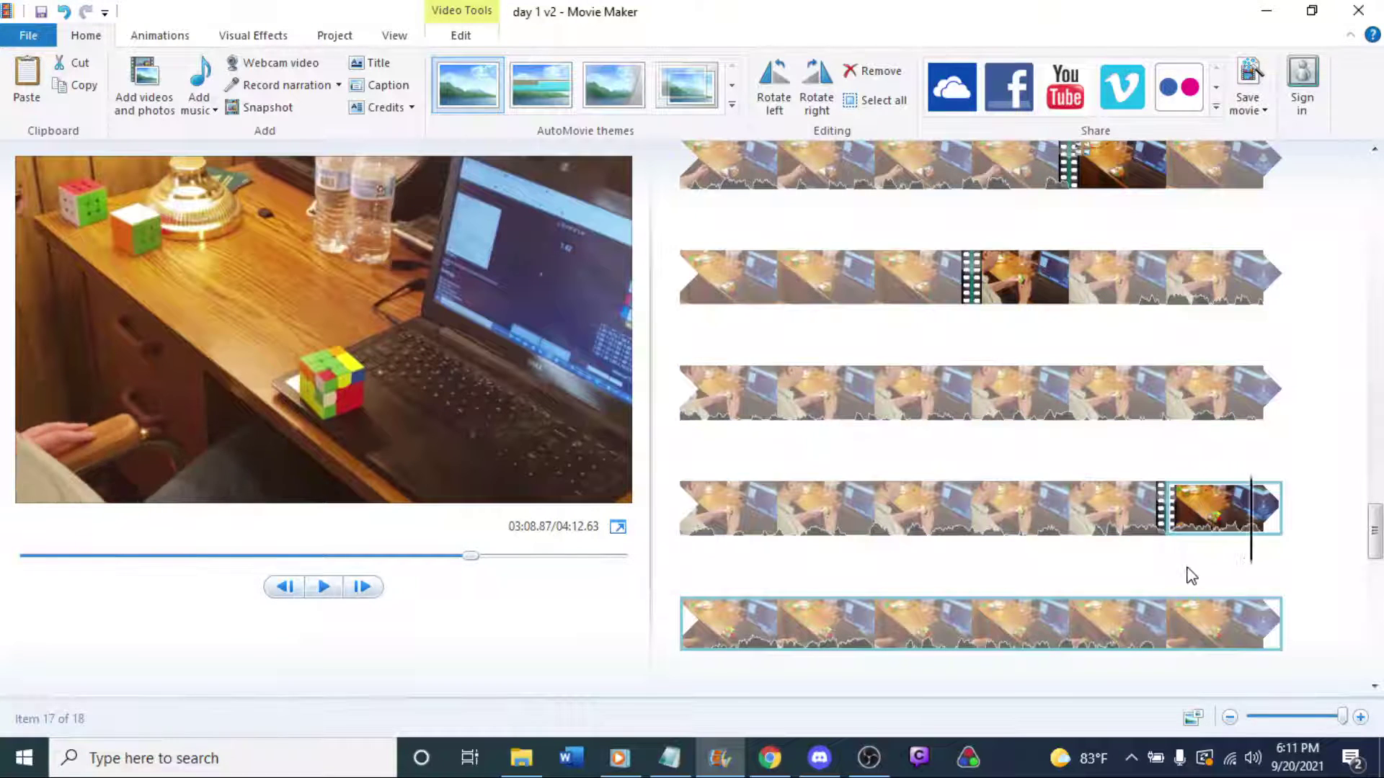
{"action": "key", "text": "space"}
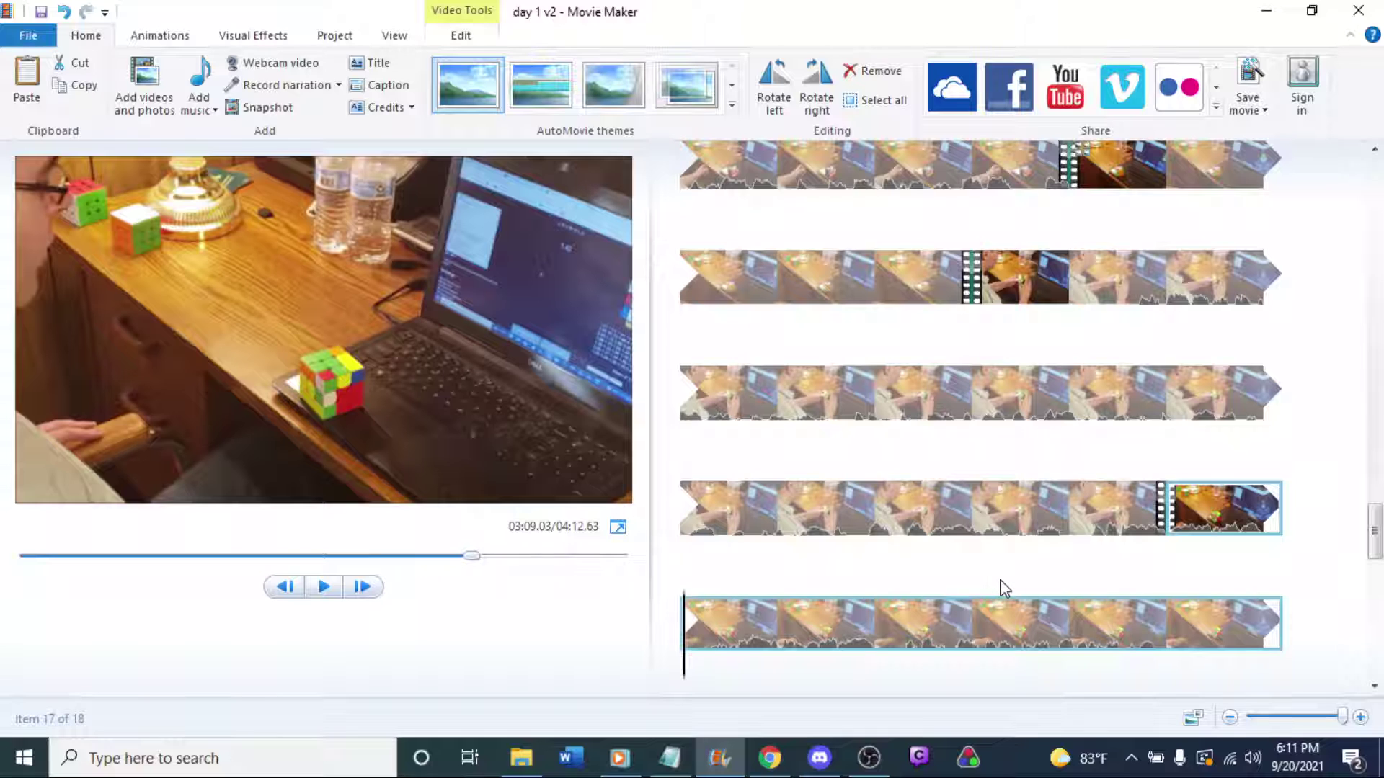
{"action": "right_click", "coordinate": [1140, 599]}
{"action": "left_click", "coordinate": [1259, 551]}
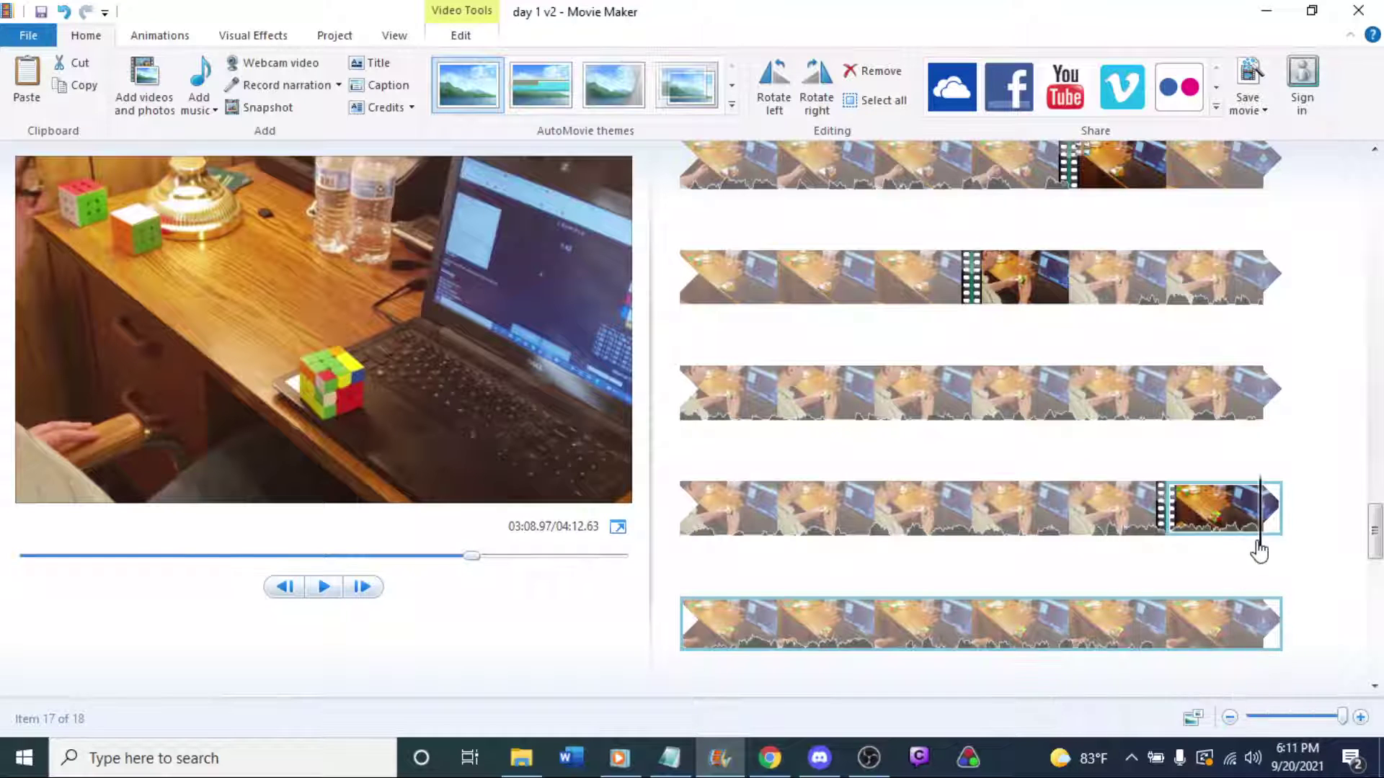
{"action": "right_click", "coordinate": [1259, 551]}
{"action": "left_click", "coordinate": [1171, 479]}
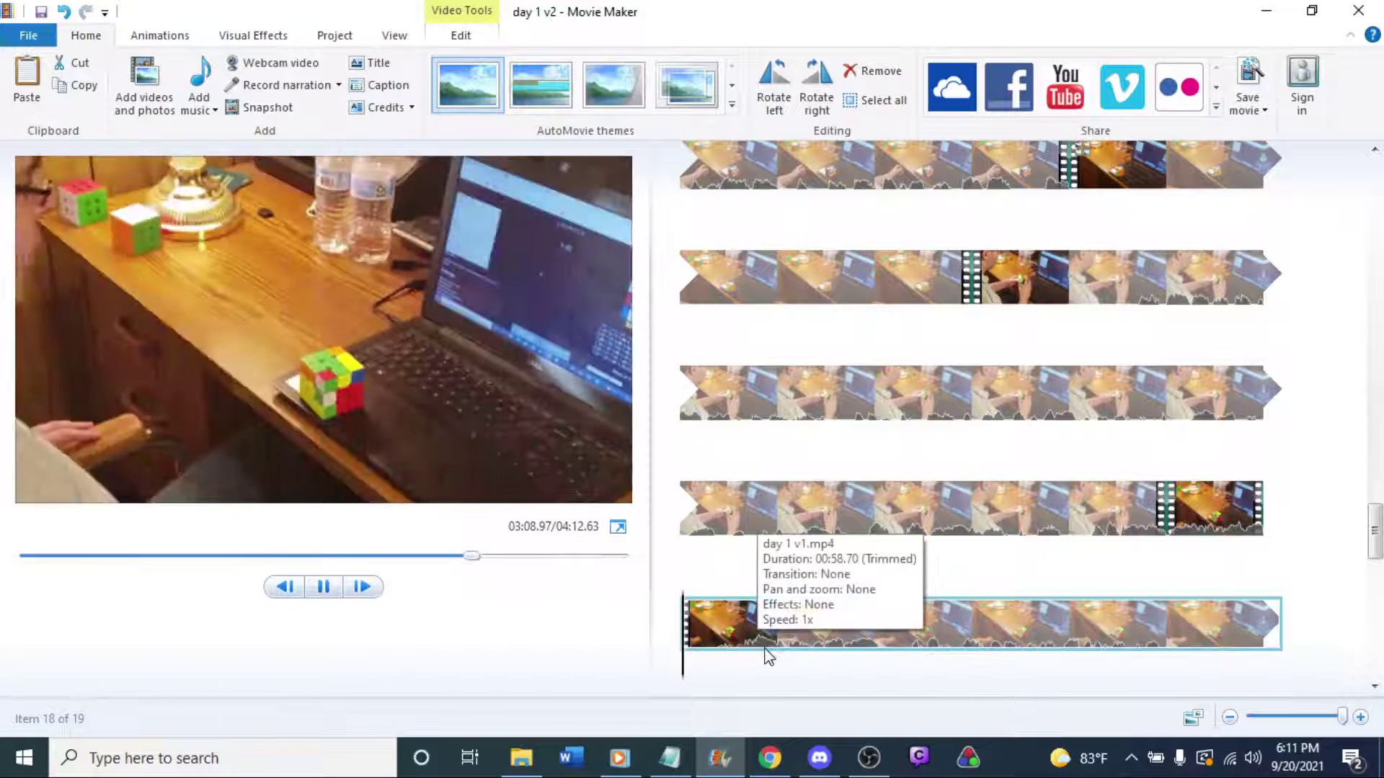
Split the eighteenth clip at 3:09.30 and remove the footage between 3:08.97 and that split.
{"action": "left_click", "coordinate": [714, 659]}
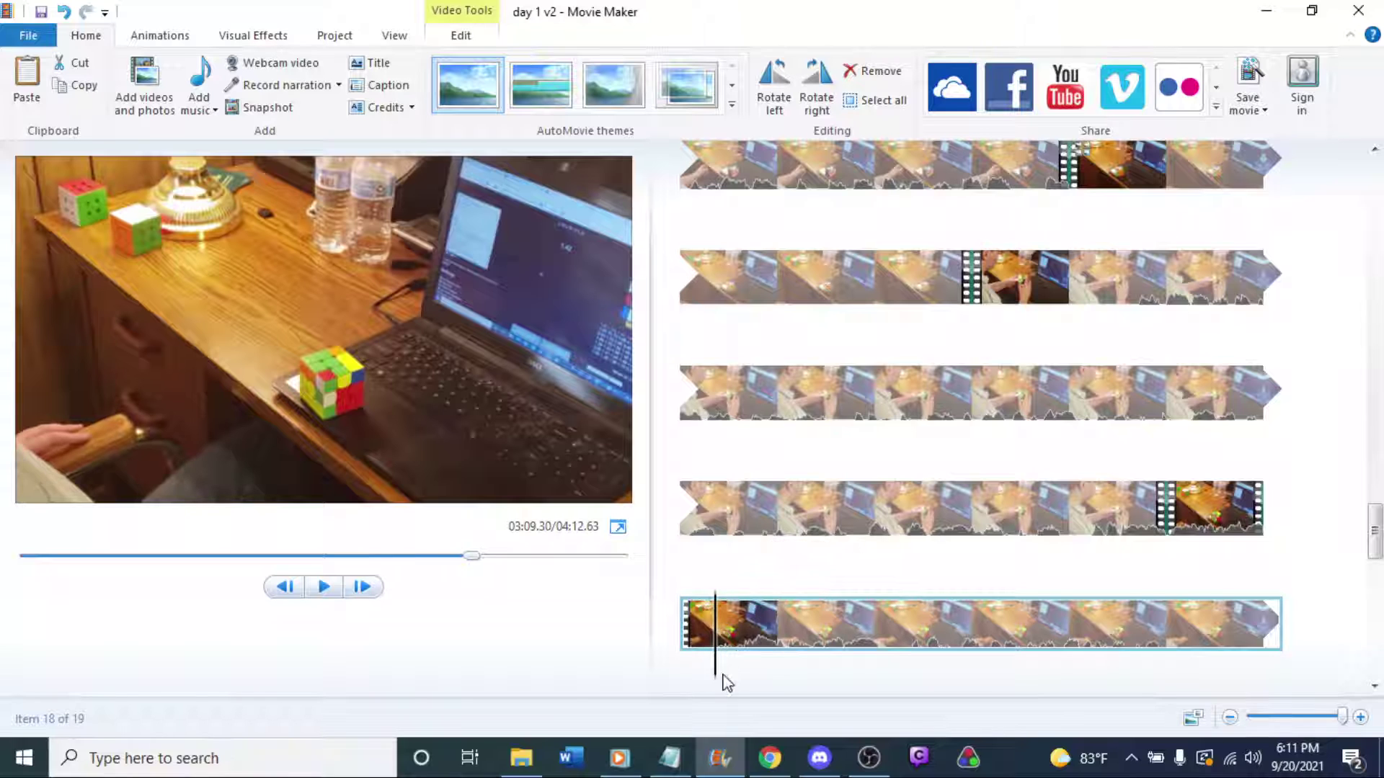
{"action": "right_click", "coordinate": [715, 674]}
{"action": "left_click", "coordinate": [762, 606]}
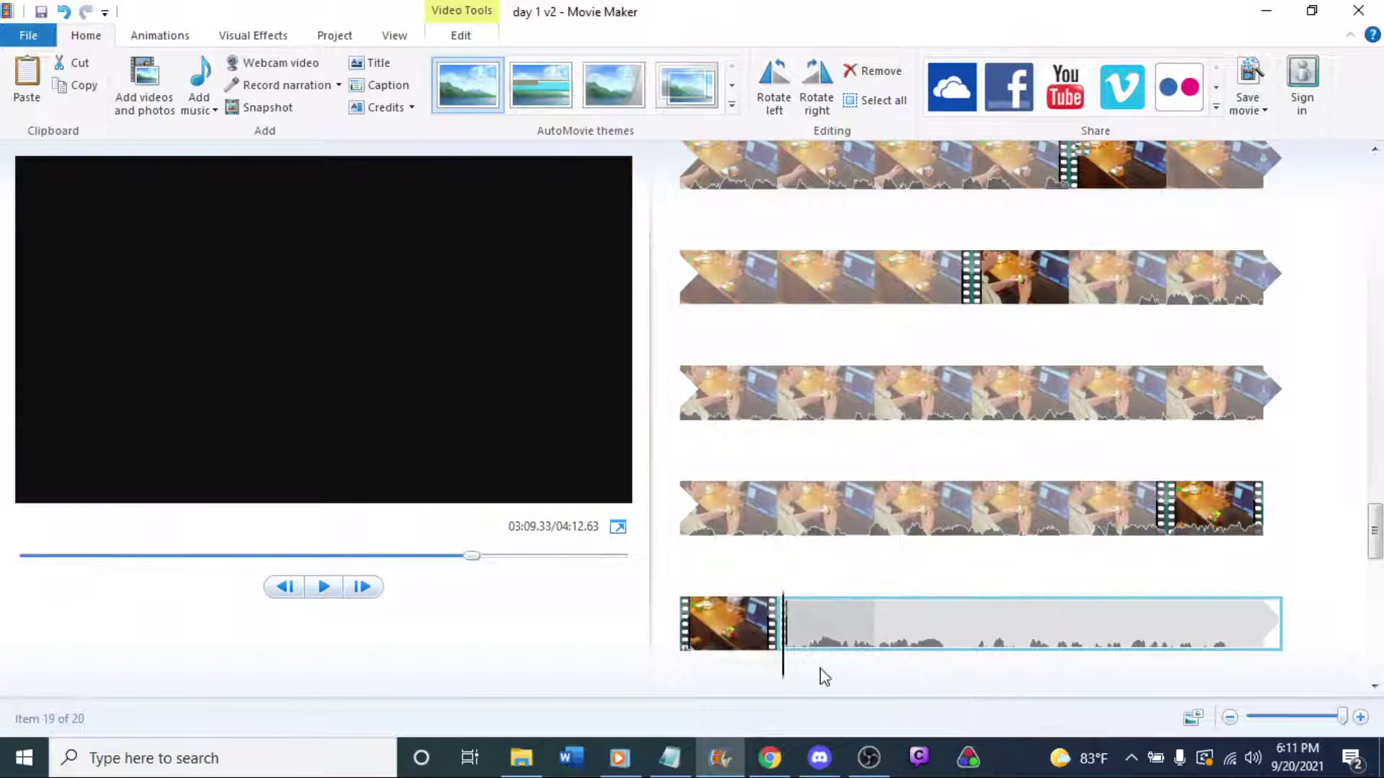
{"action": "key", "text": "Delete"}
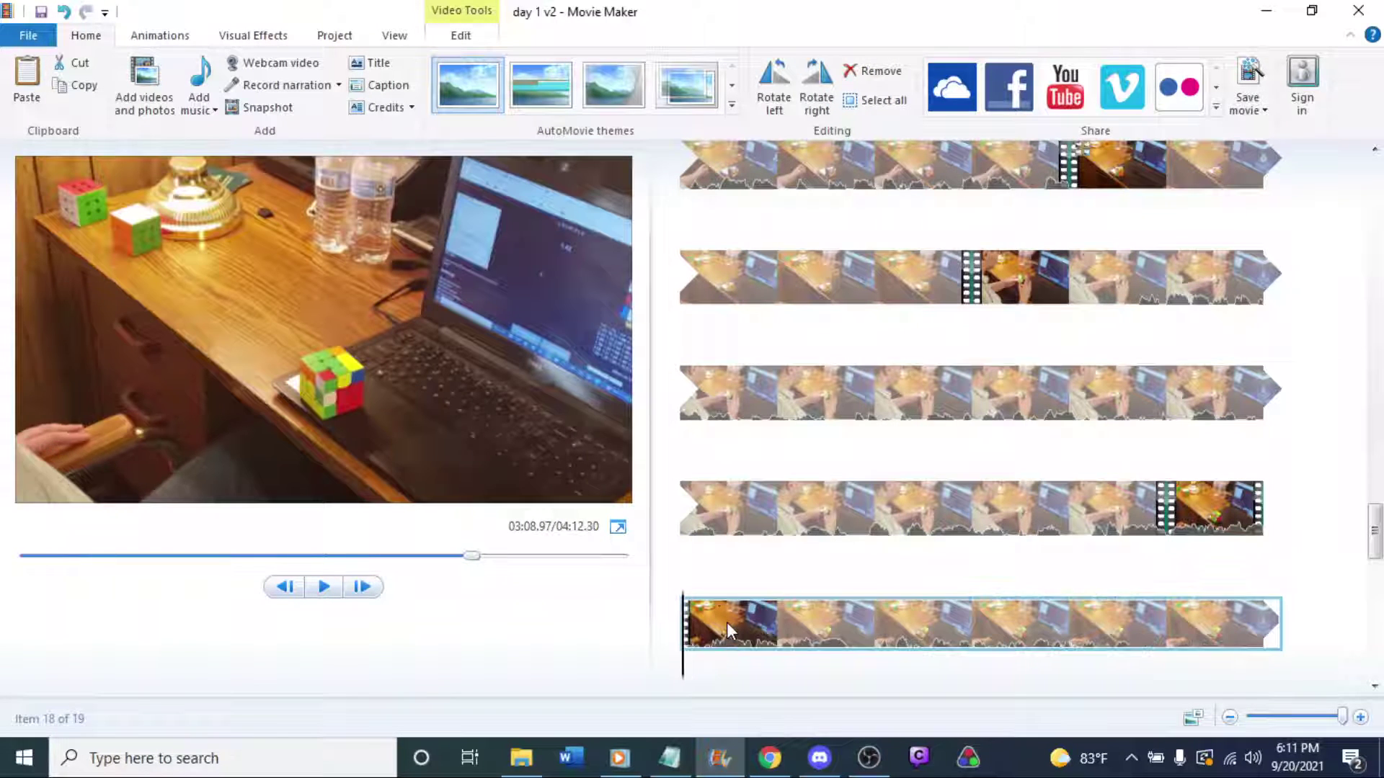
Replay the transitions around the short seventeenth clip between about 3:07 and 3:11 to check how smoothly the cuts play.
{"action": "left_click", "coordinate": [1117, 519]}
{"action": "key", "text": "space"}
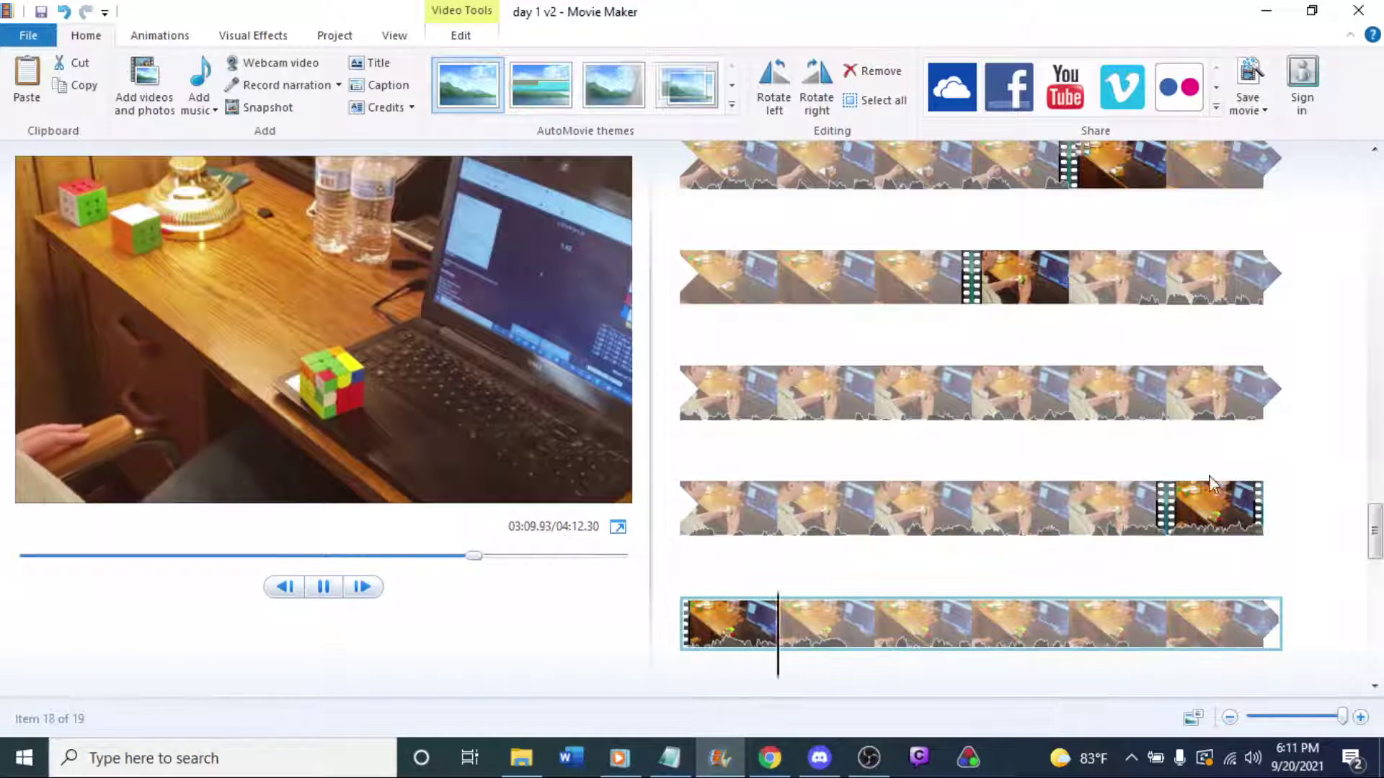
{"action": "left_click", "coordinate": [1230, 501]}
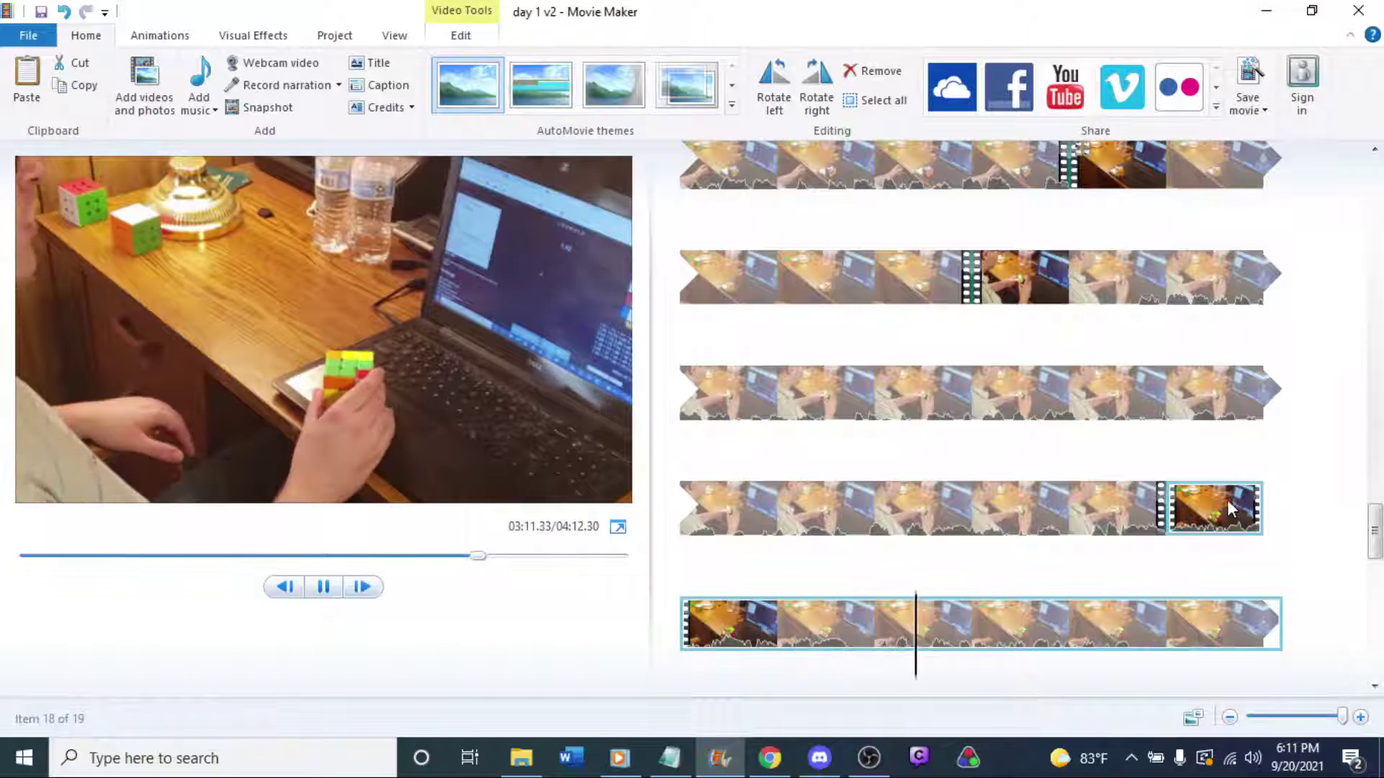
{"action": "left_click", "coordinate": [1074, 505]}
{"action": "key", "text": "space"}
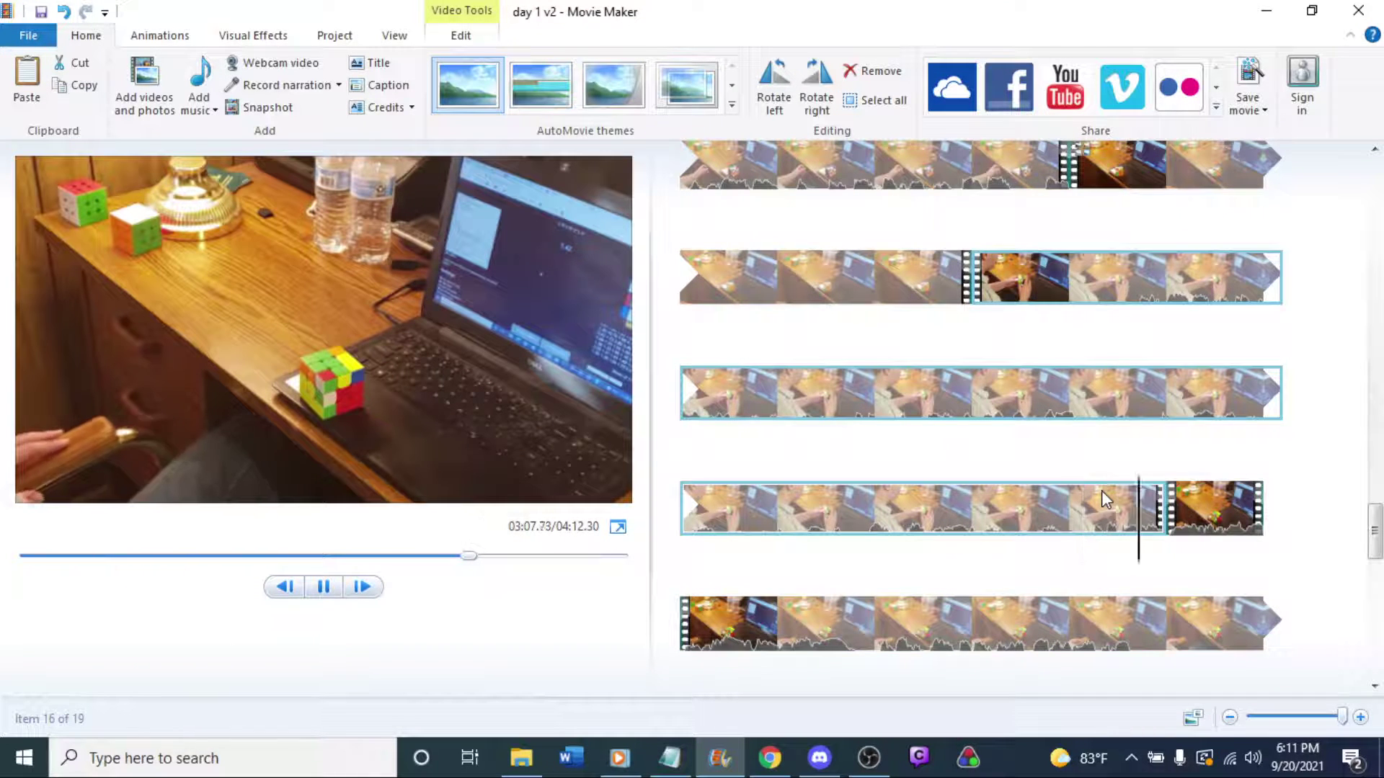
{"action": "left_click", "coordinate": [782, 508]}
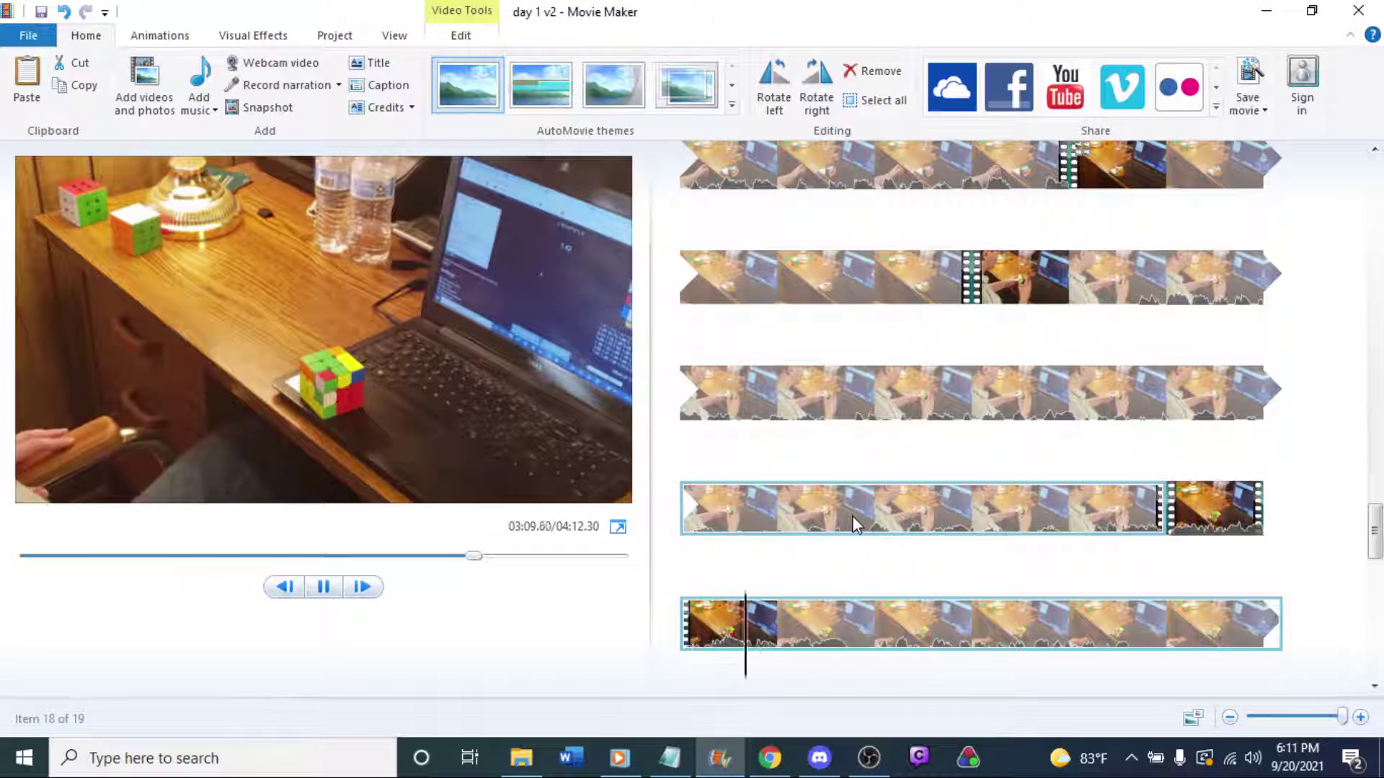
{"action": "key", "text": "space"}
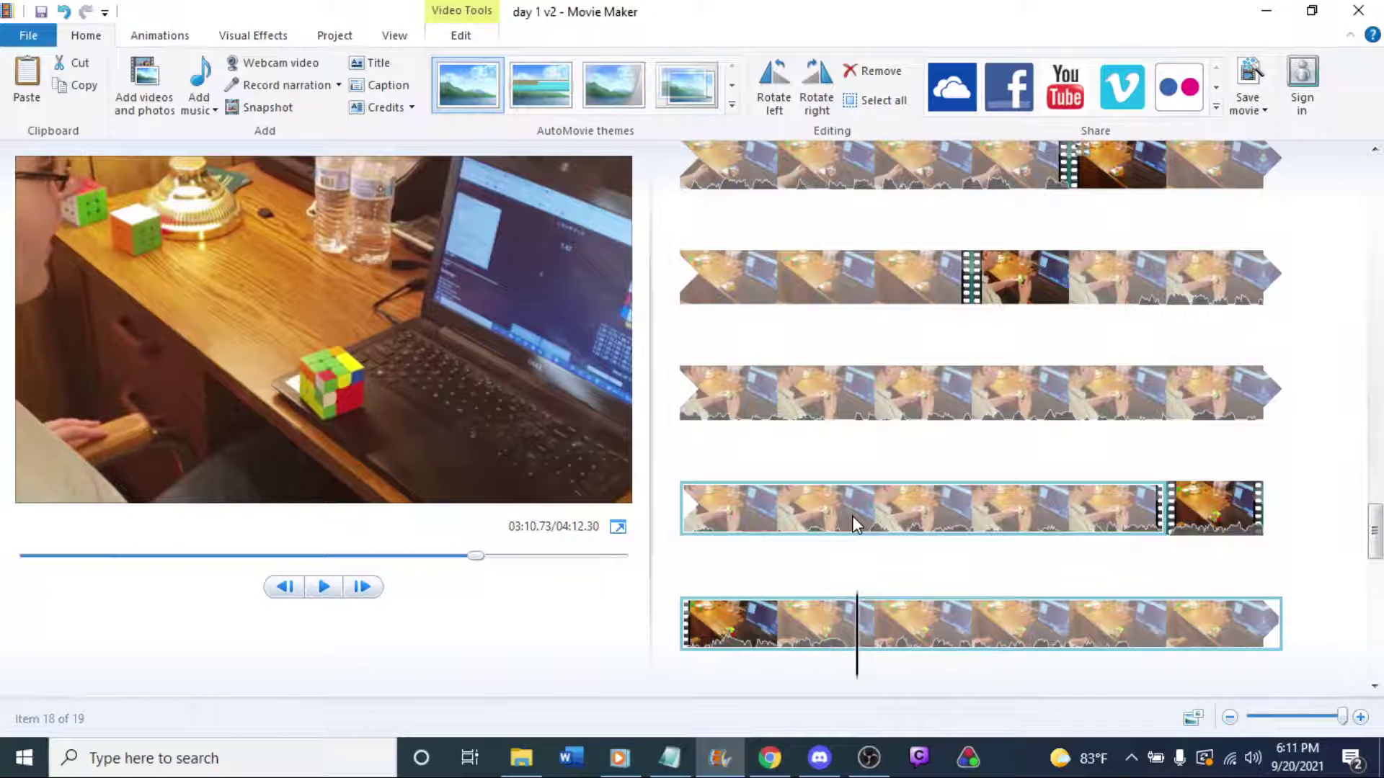
{"action": "left_click", "coordinate": [1207, 502]}
{"action": "key", "text": "space"}
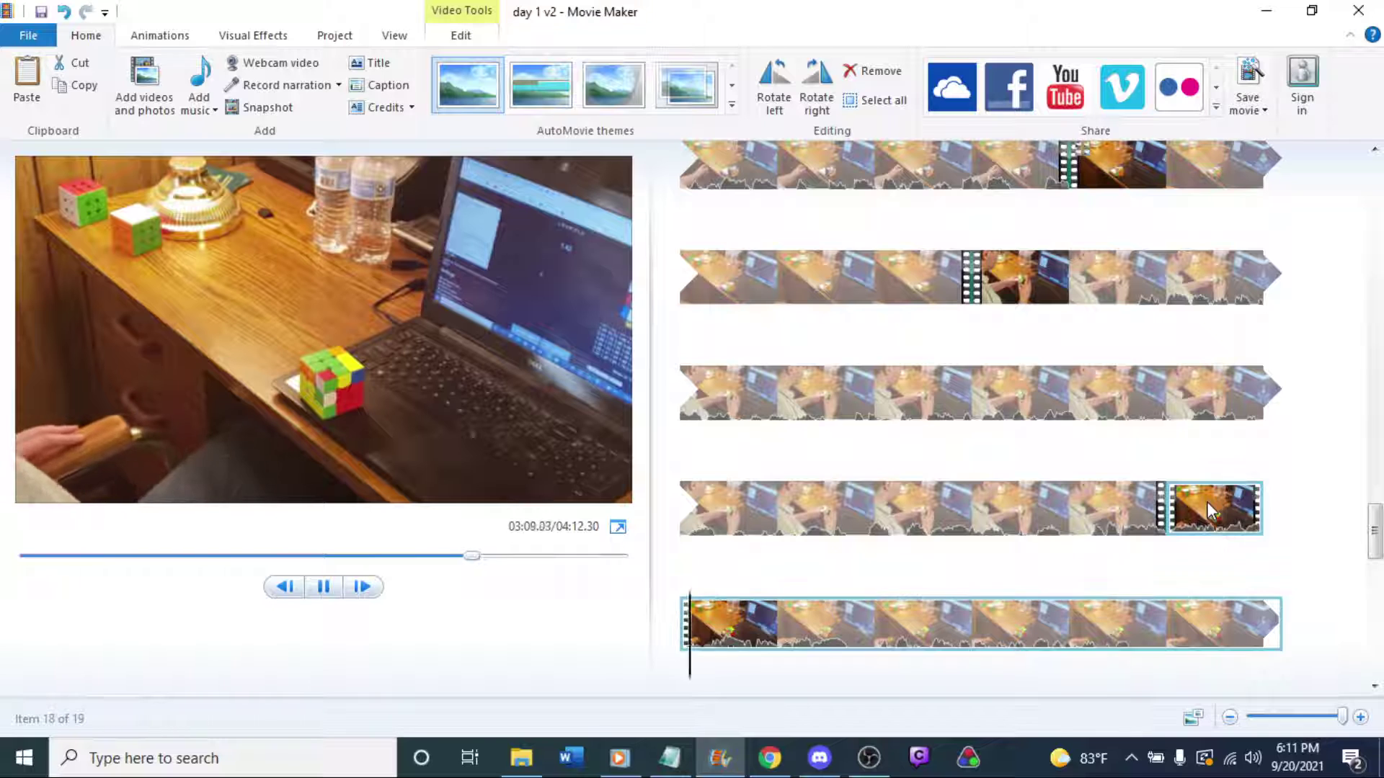
{"action": "left_click", "coordinate": [1206, 502]}
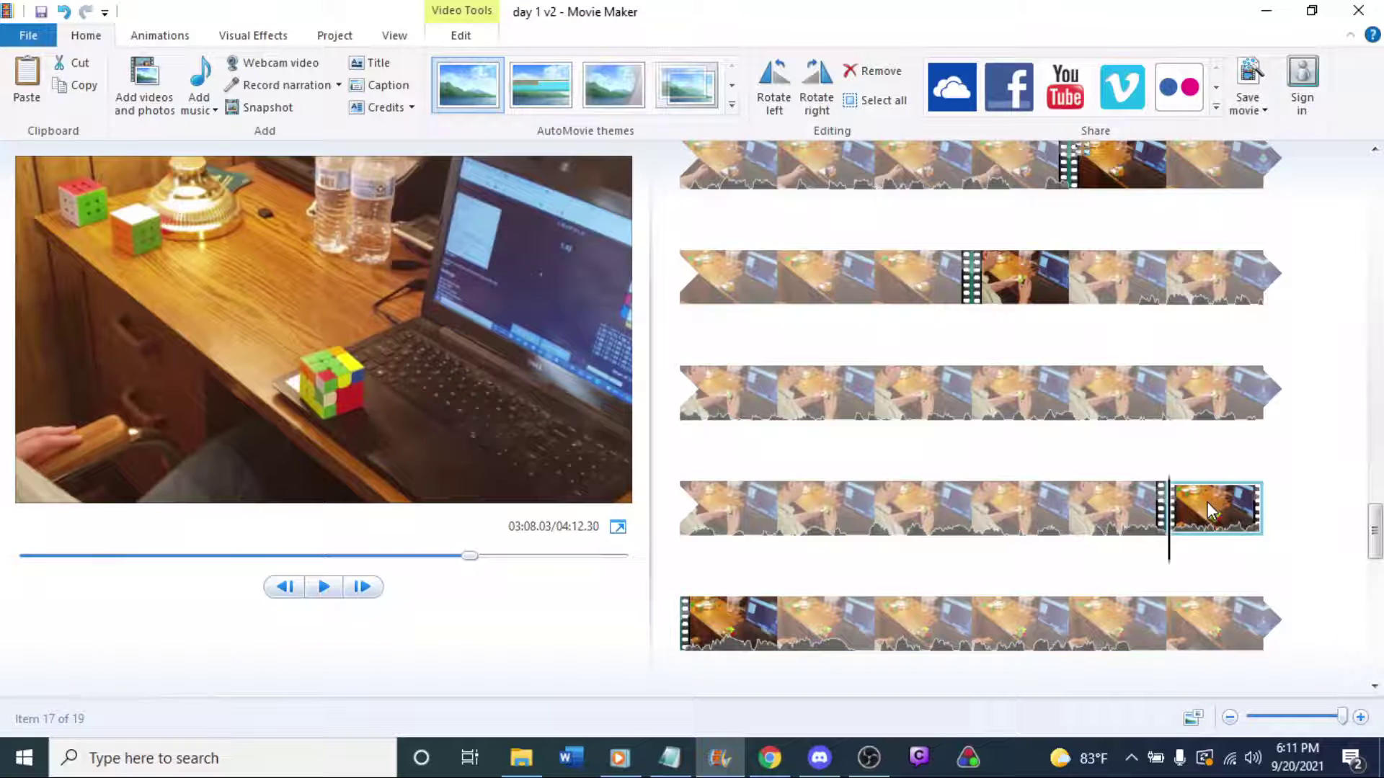
{"action": "key", "text": "space"}
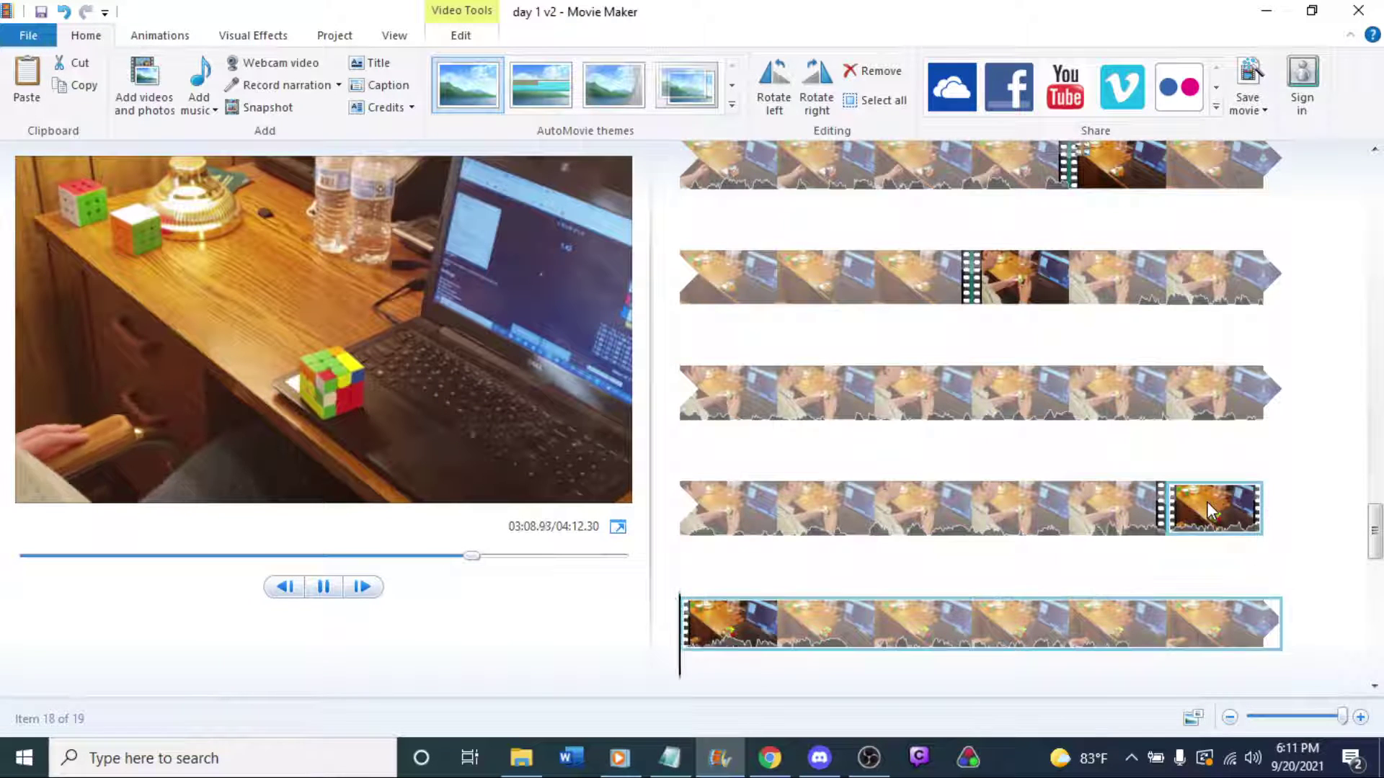
{"action": "left_click", "coordinate": [1258, 521]}
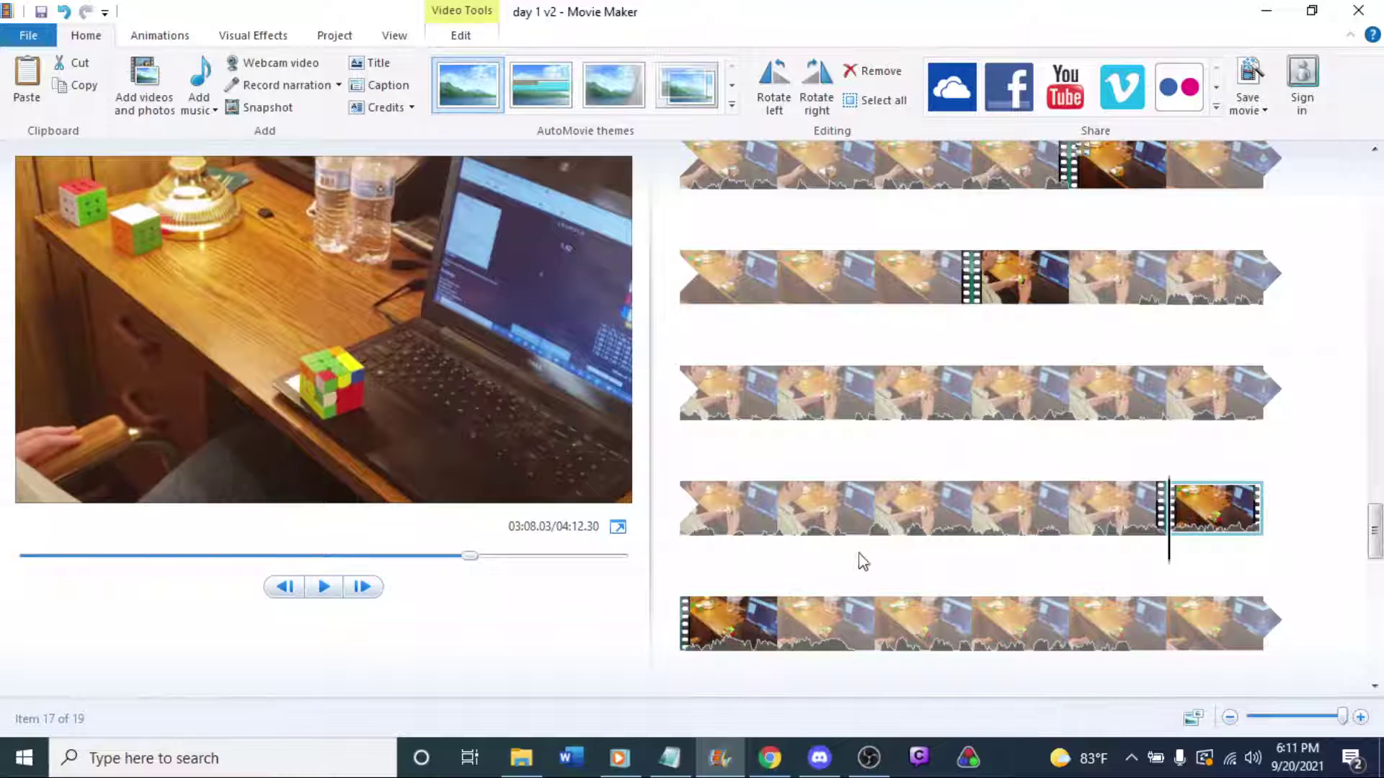
Step back to the end of the seventeenth clip, split it at 3:08.87 and remove the leftover frames after the split.
{"action": "left_click", "coordinate": [697, 649]}
{"action": "key", "text": "space"}
{"action": "left_click", "coordinate": [1216, 510]}
{"action": "left_click", "coordinate": [738, 630]}
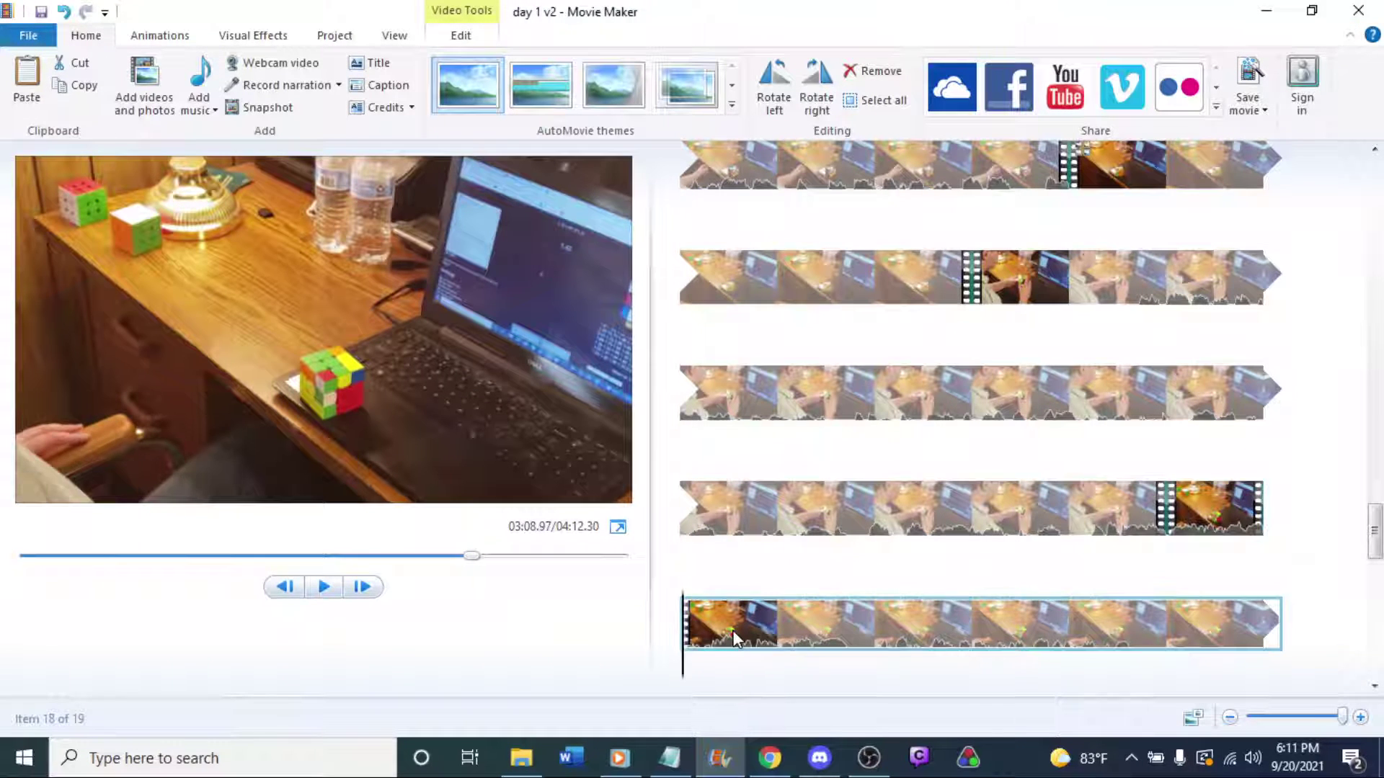
{"action": "key", "text": "j"}
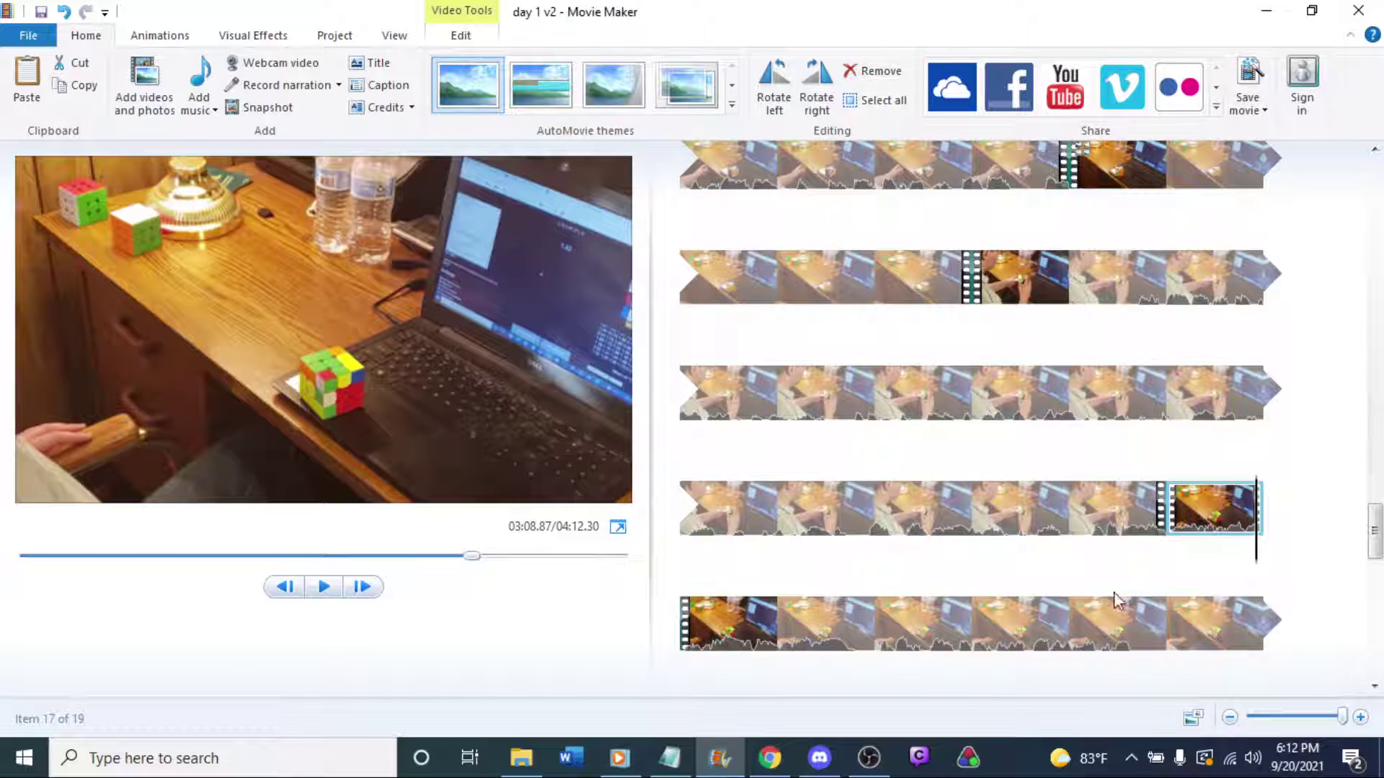
{"action": "right_click", "coordinate": [1257, 559]}
{"action": "left_click", "coordinate": [1171, 490]}
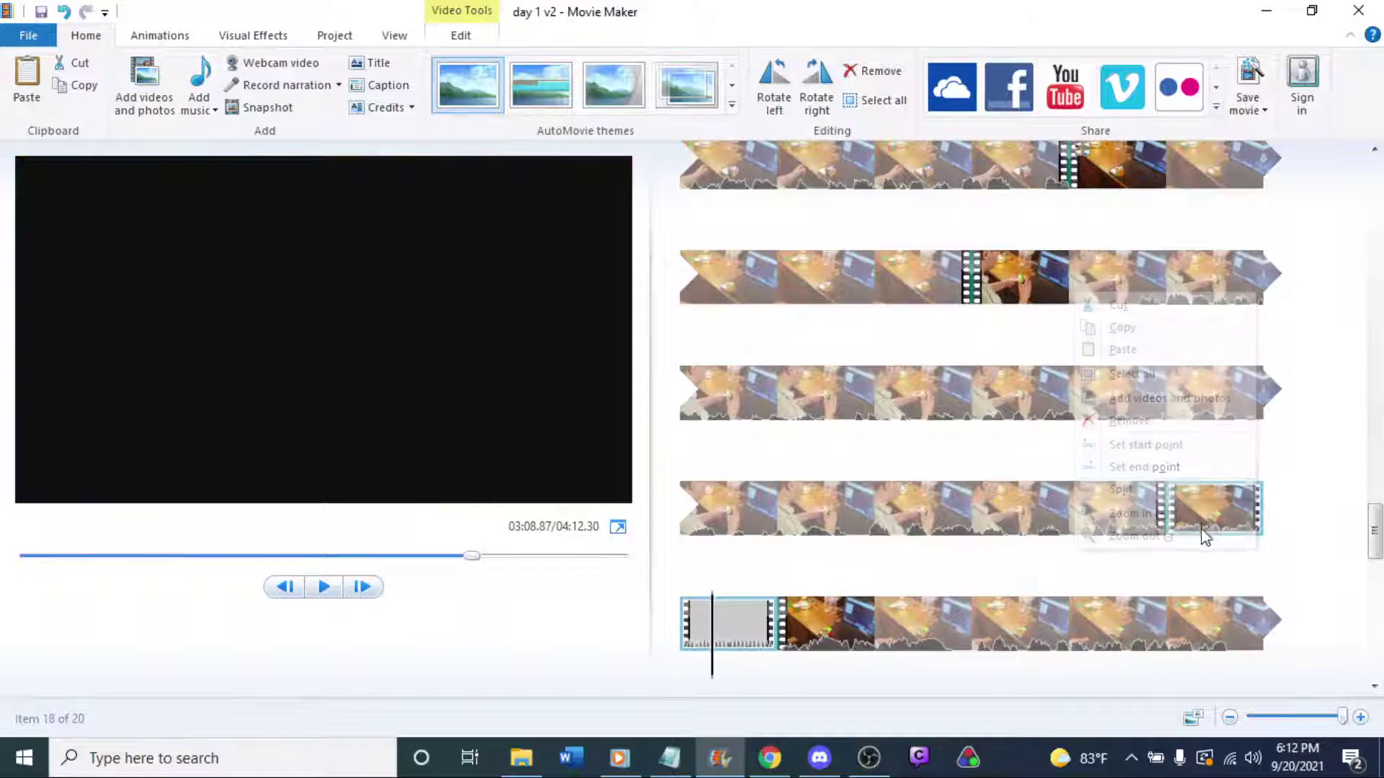
{"action": "key", "text": "Delete"}
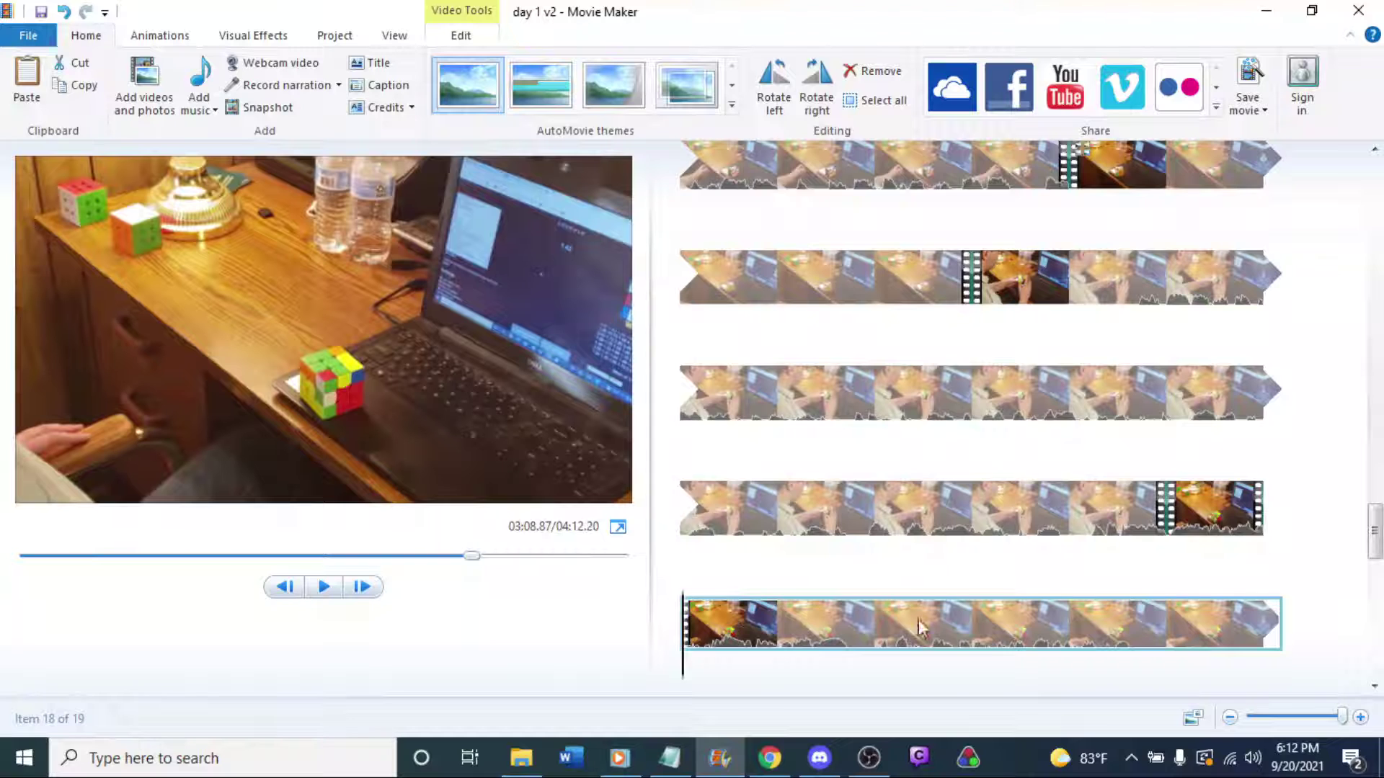
Replay the cuts before and after the seventeenth clip between about 3:07 and 3:09.
{"action": "left_click", "coordinate": [1235, 520]}
{"action": "key", "text": "space"}
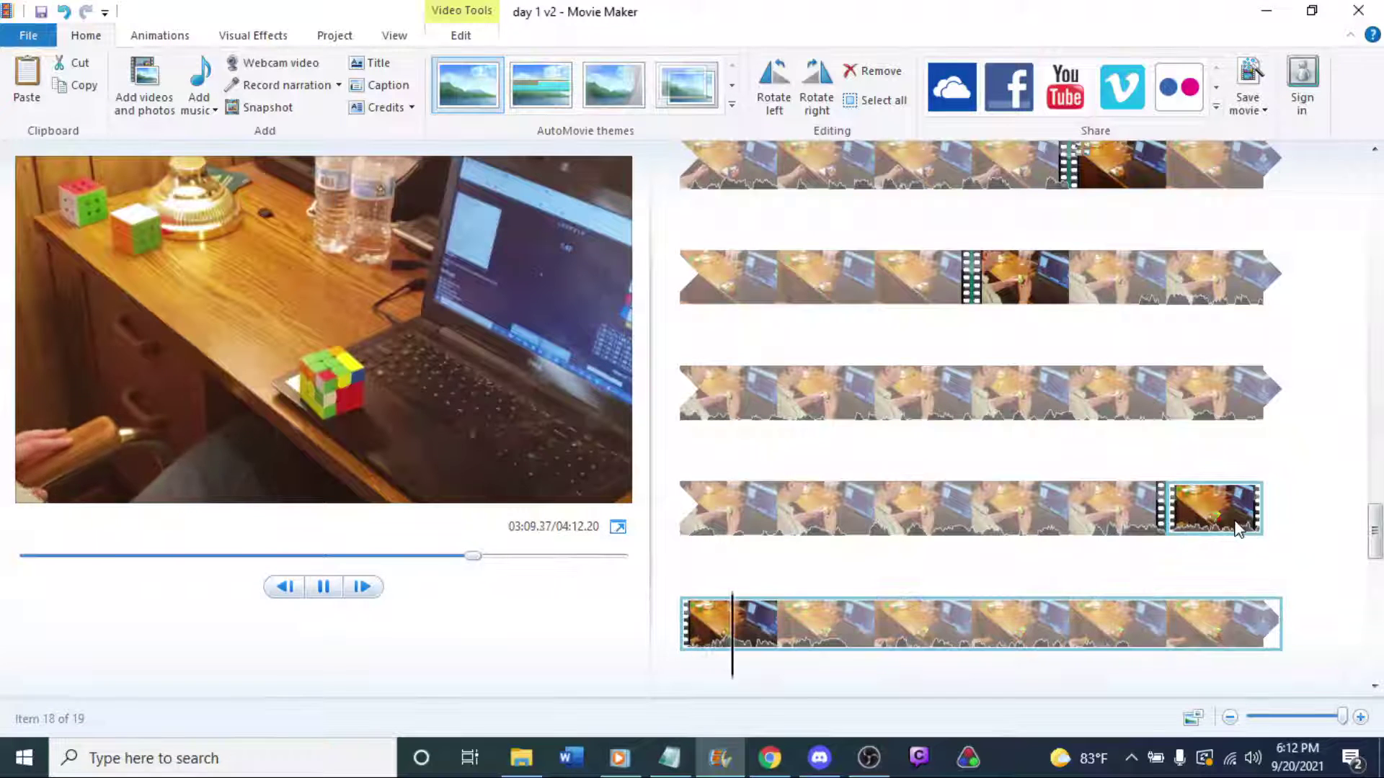
{"action": "left_click", "coordinate": [1072, 513]}
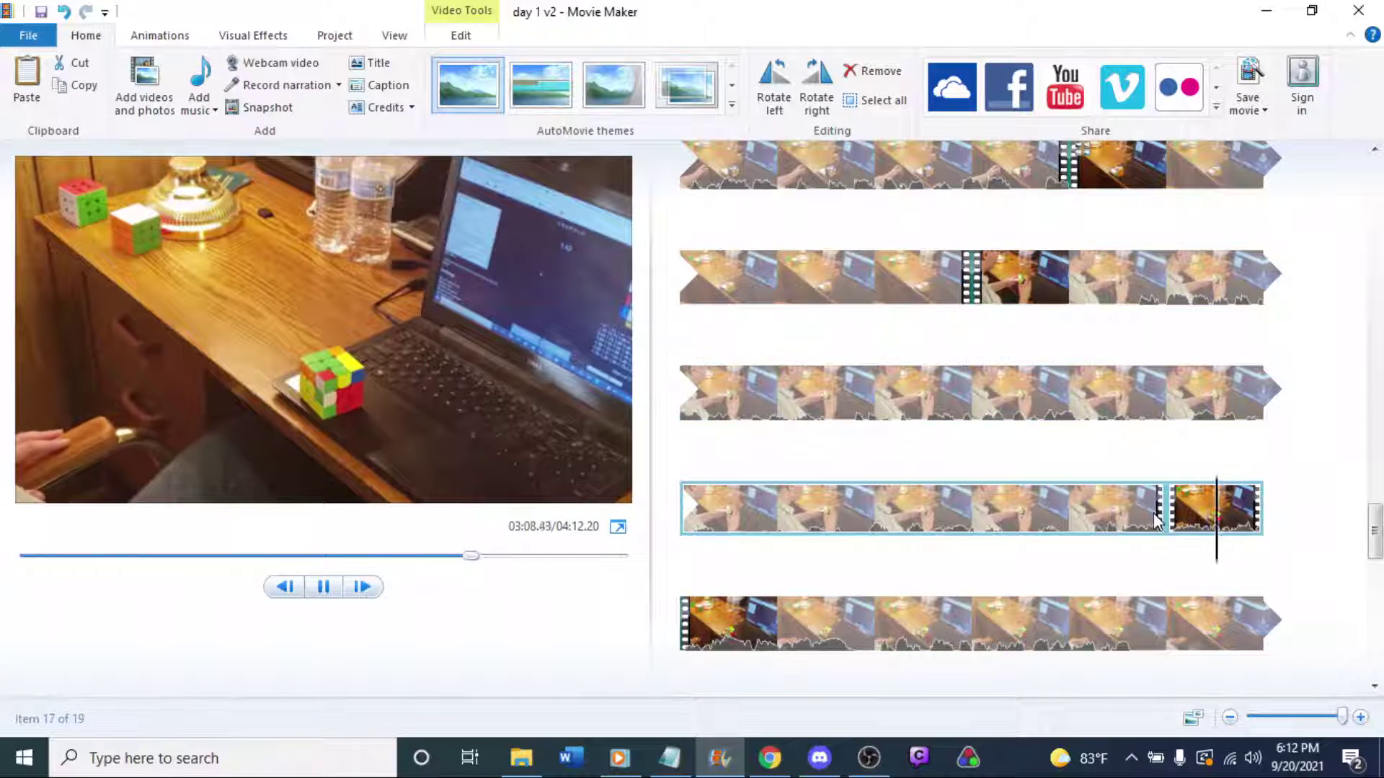
{"action": "left_click", "coordinate": [1179, 524]}
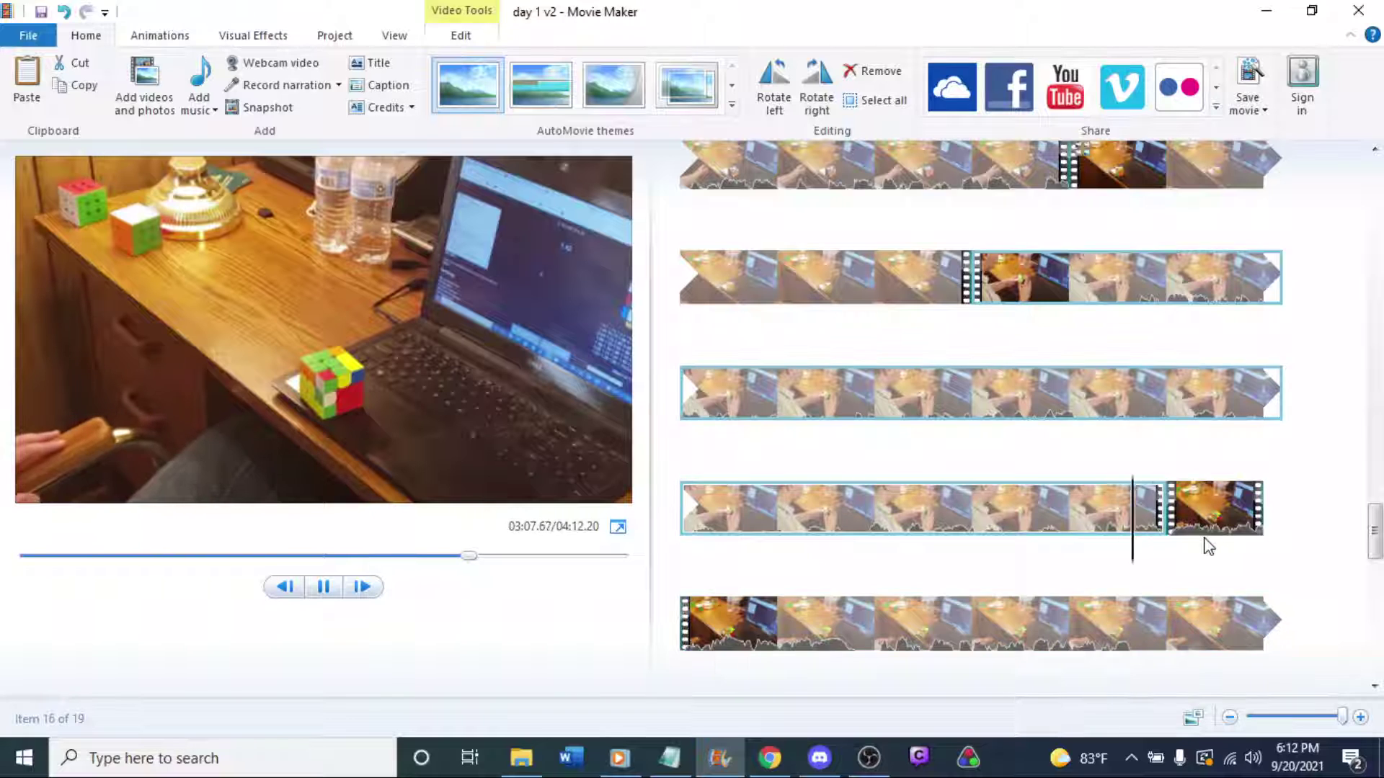
{"action": "key", "text": "space"}
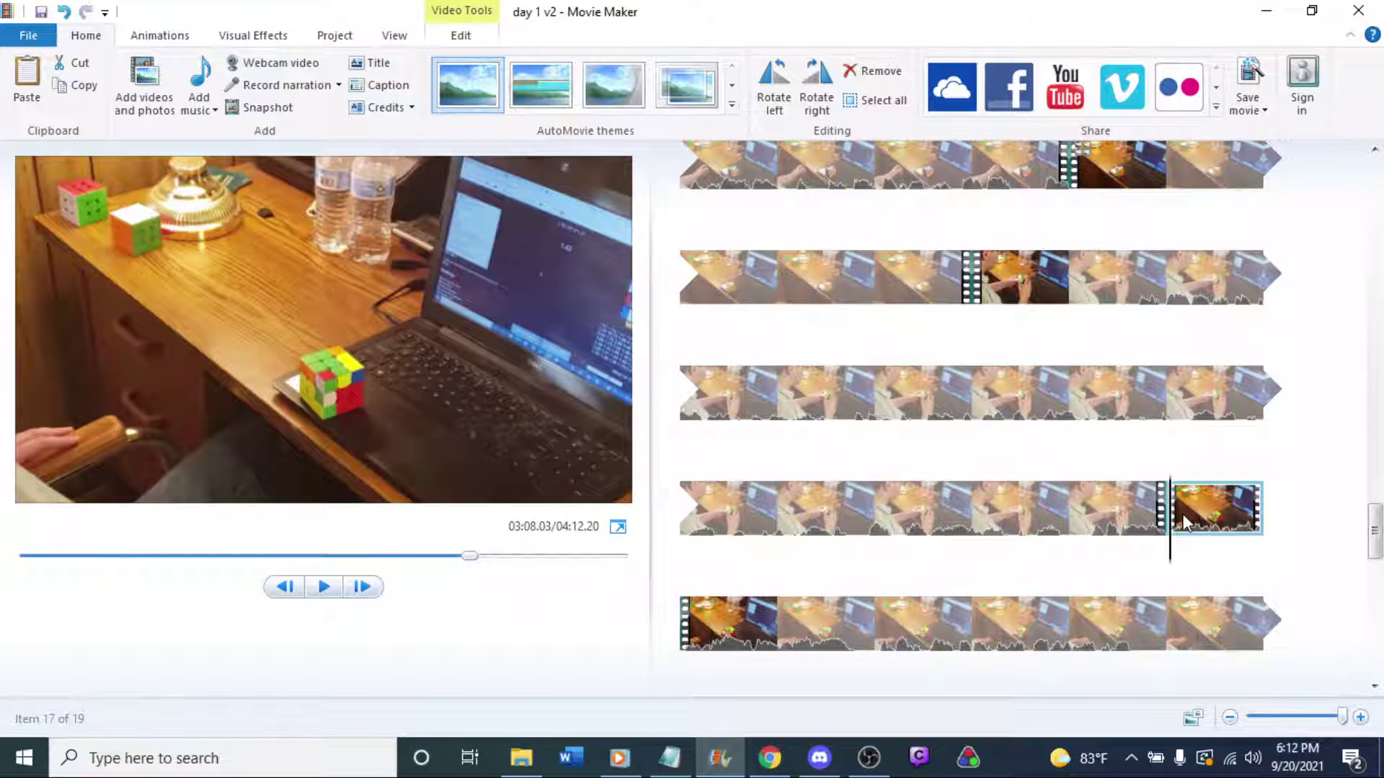
Split the sixteenth clip at 3:07.97, remove its last frames after the split and replay the transition.
{"action": "key", "text": "j"}
{"action": "key", "text": "j"}
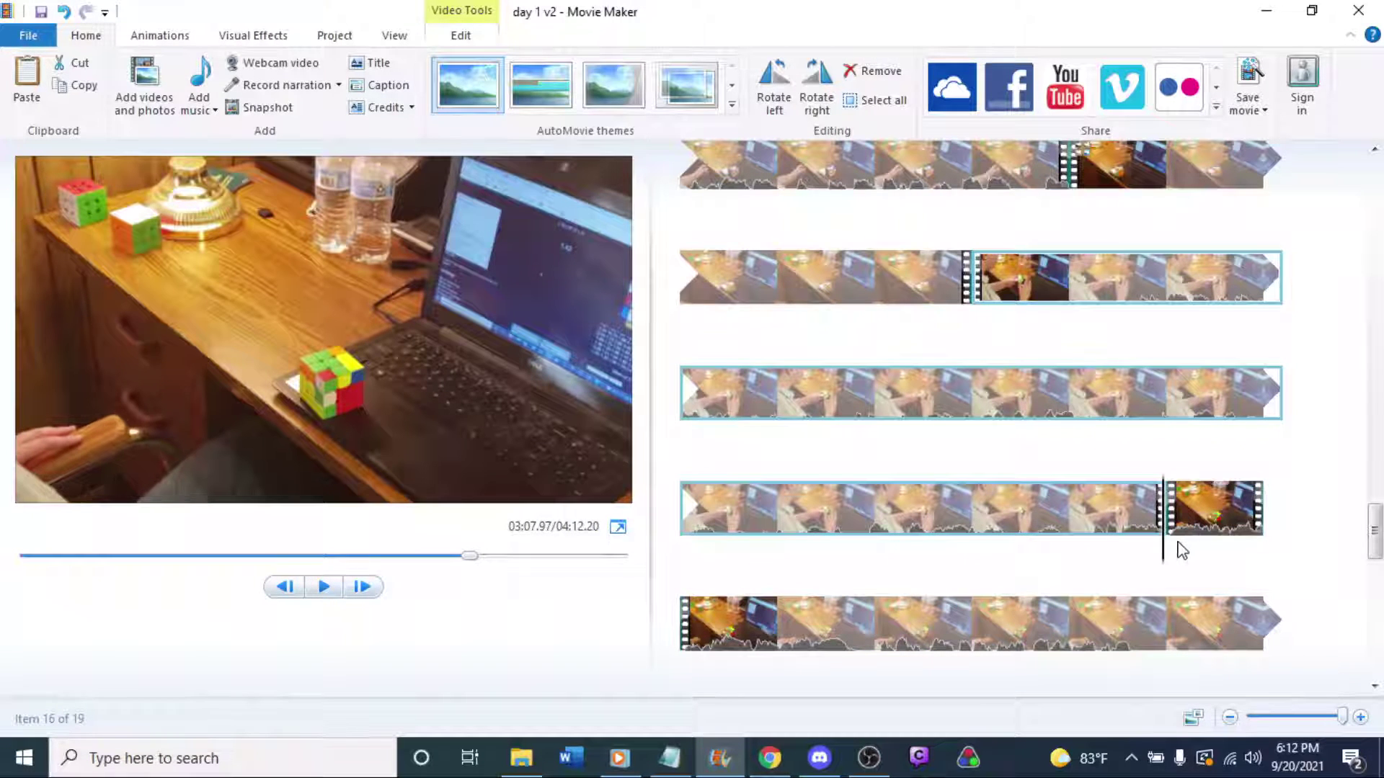
{"action": "key", "text": "j"}
{"action": "key", "text": "l"}
{"action": "right_click", "coordinate": [1168, 556]}
{"action": "left_click", "coordinate": [1200, 502]}
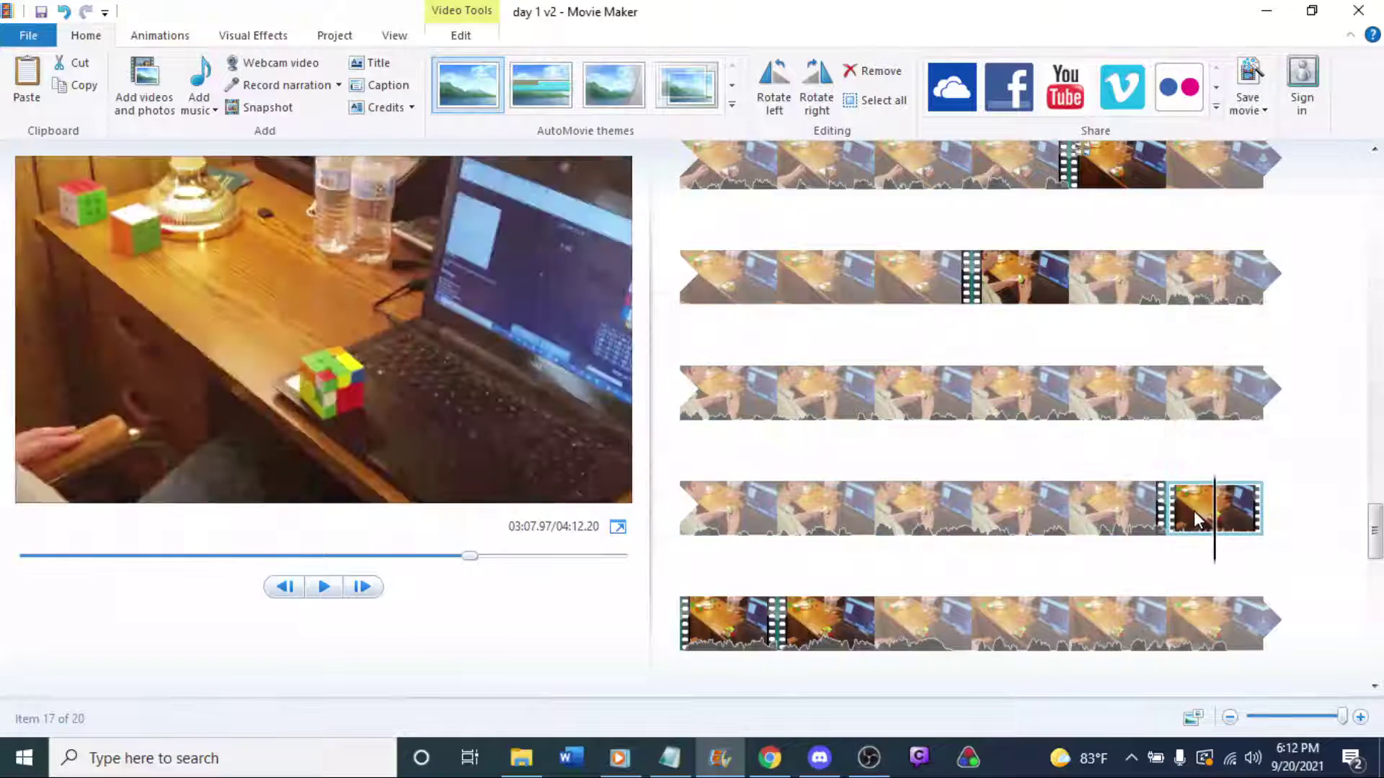
{"action": "key", "text": "Delete"}
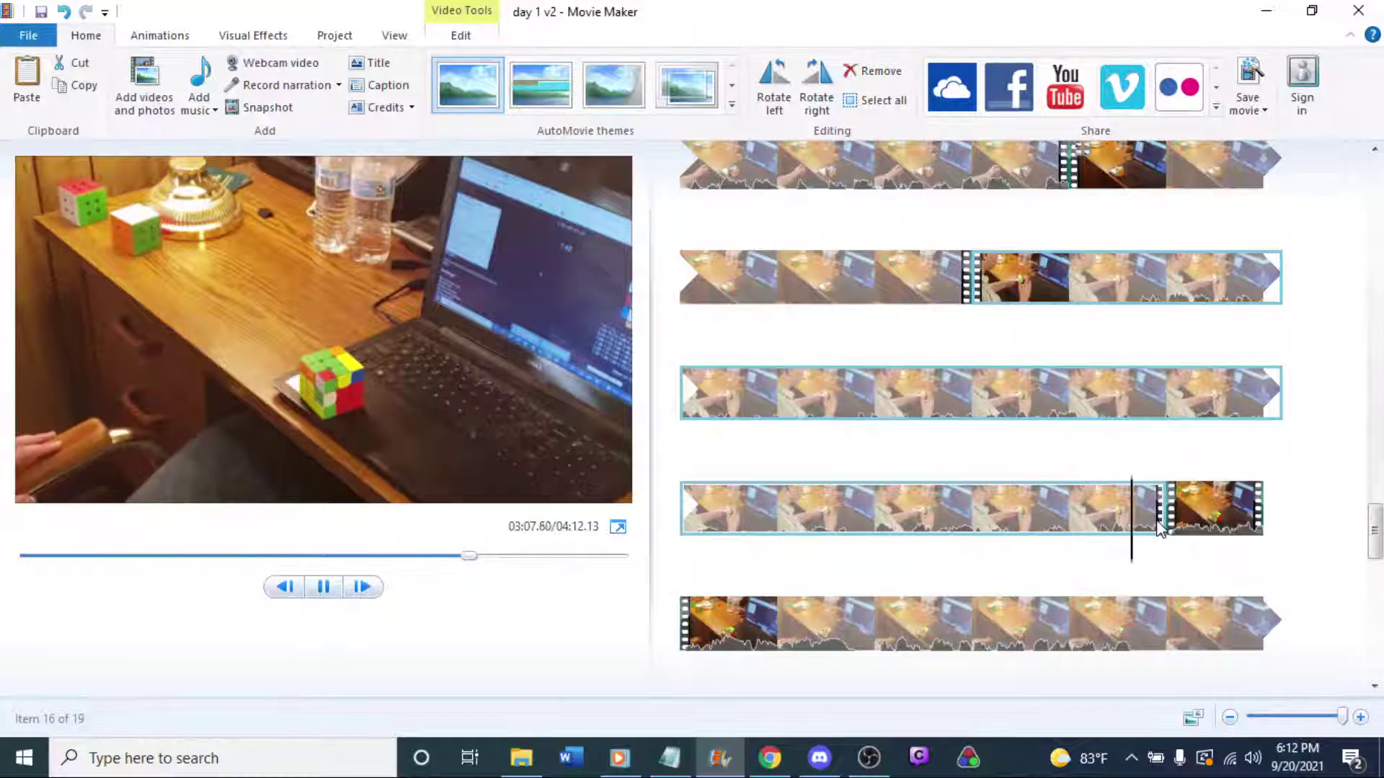
{"action": "left_click", "coordinate": [1221, 500]}
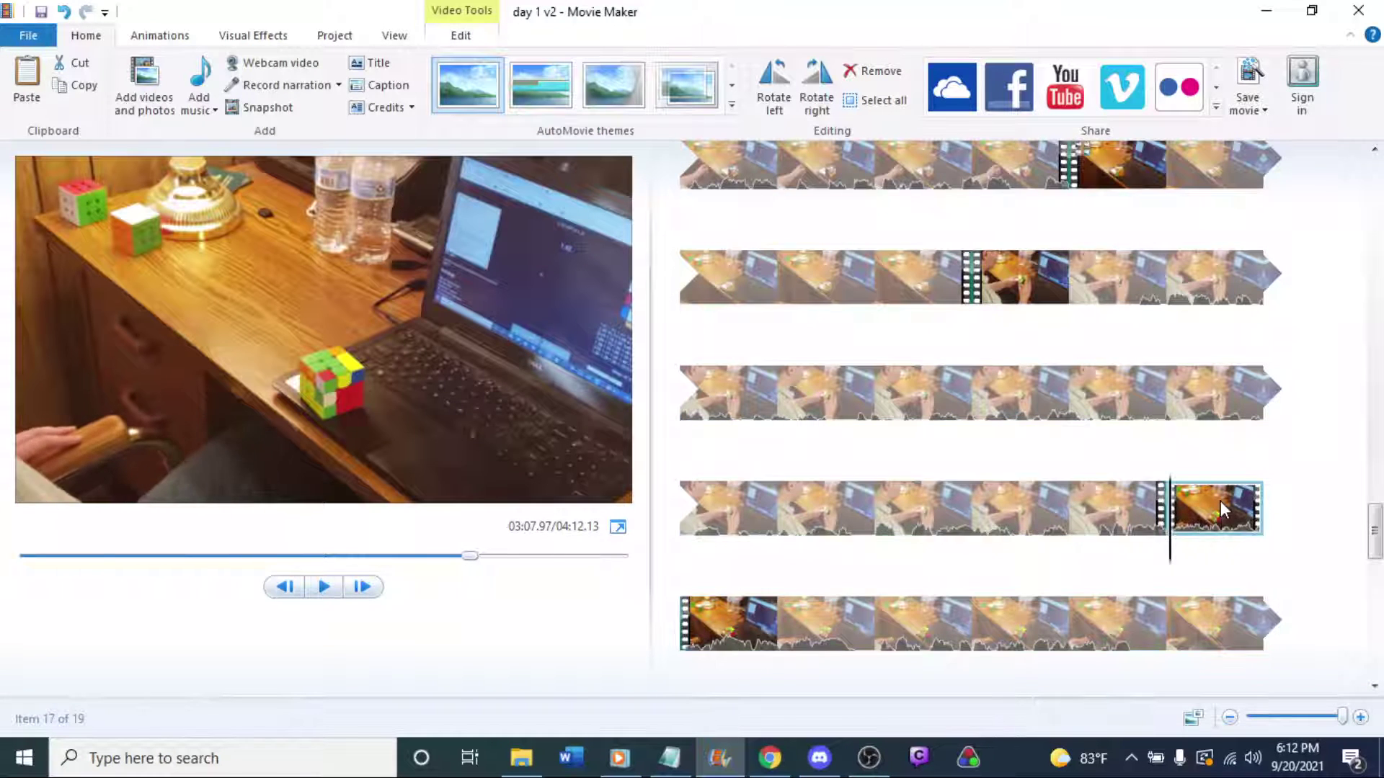
Try to split the sixteenth clip at 3:07.90, remove the frames after the split and play the cut.
{"action": "left_click", "coordinate": [1145, 505]}
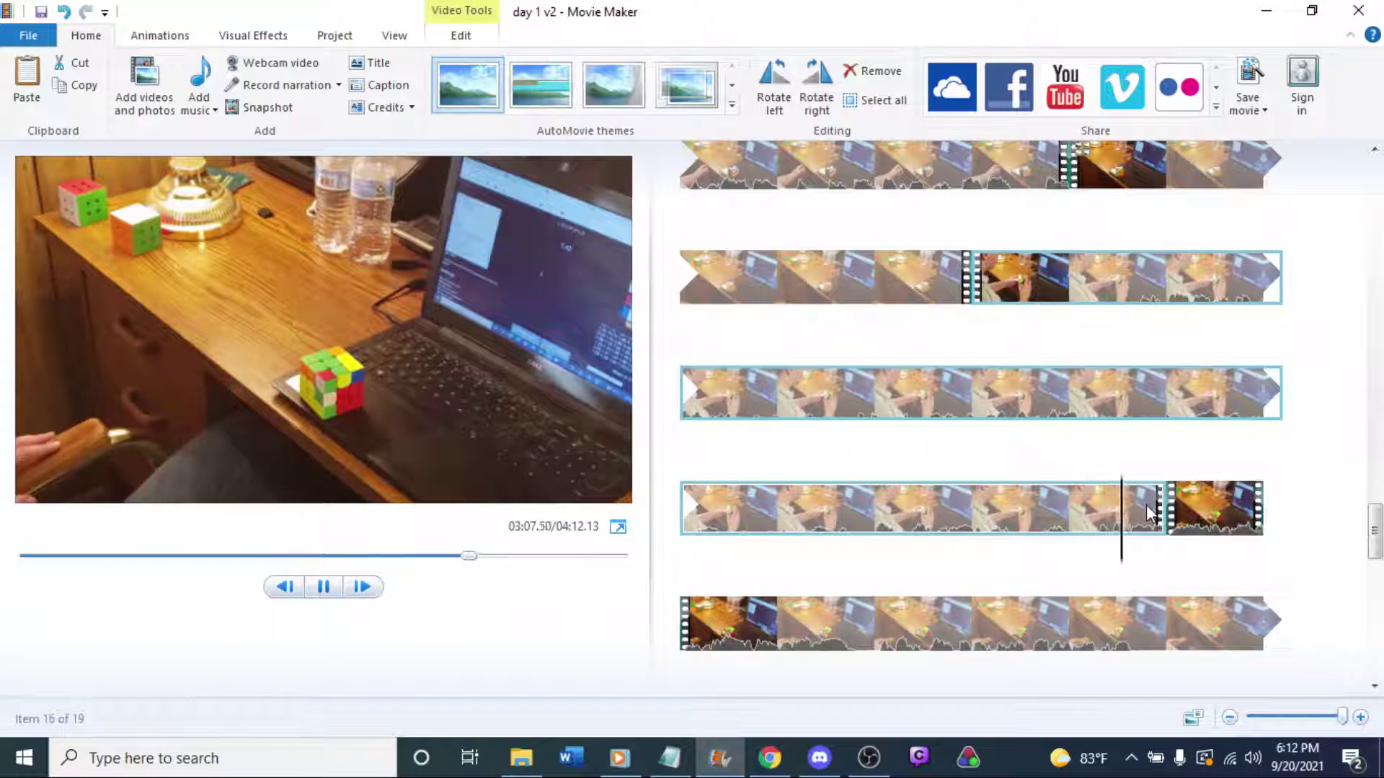
{"action": "left_click", "coordinate": [1197, 500]}
{"action": "left_click", "coordinate": [1163, 508], "text": "shift"}
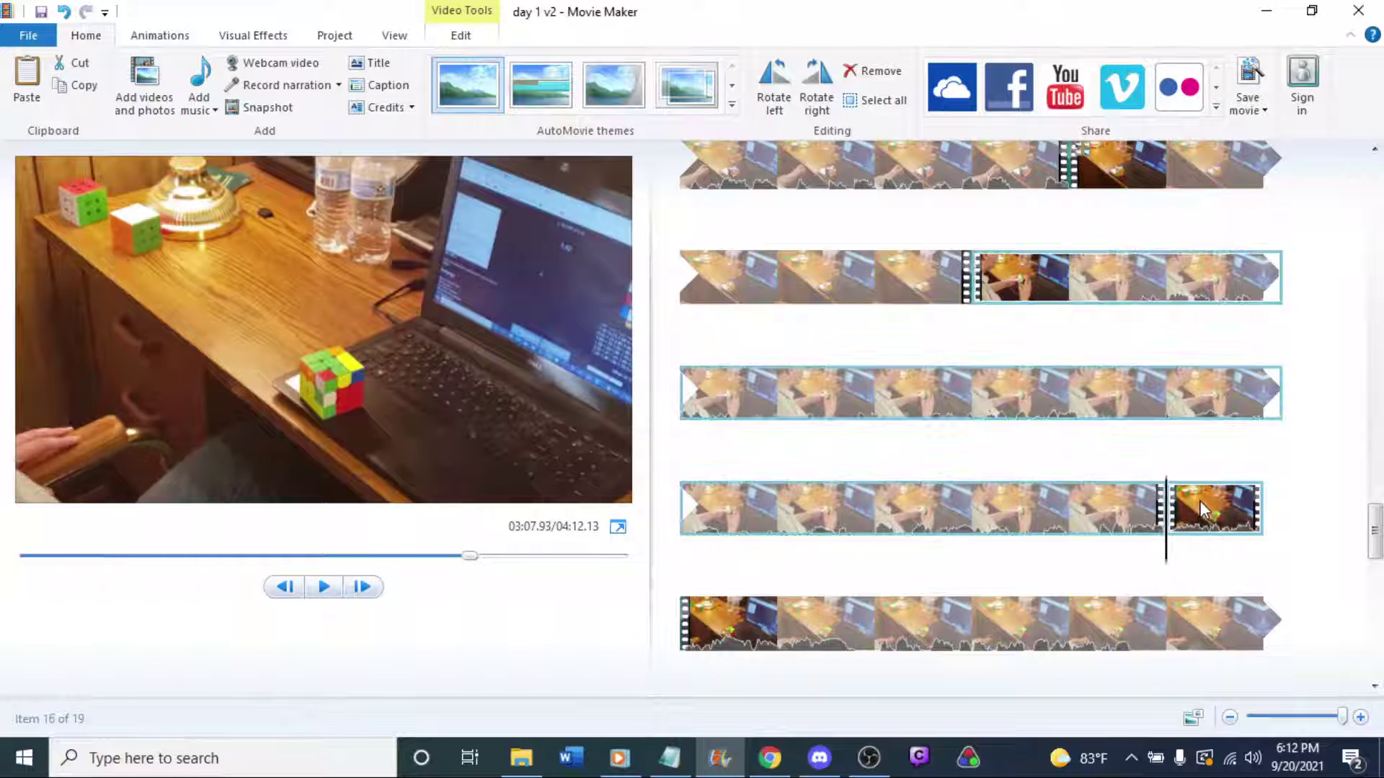
{"action": "right_click", "coordinate": [1163, 544]}
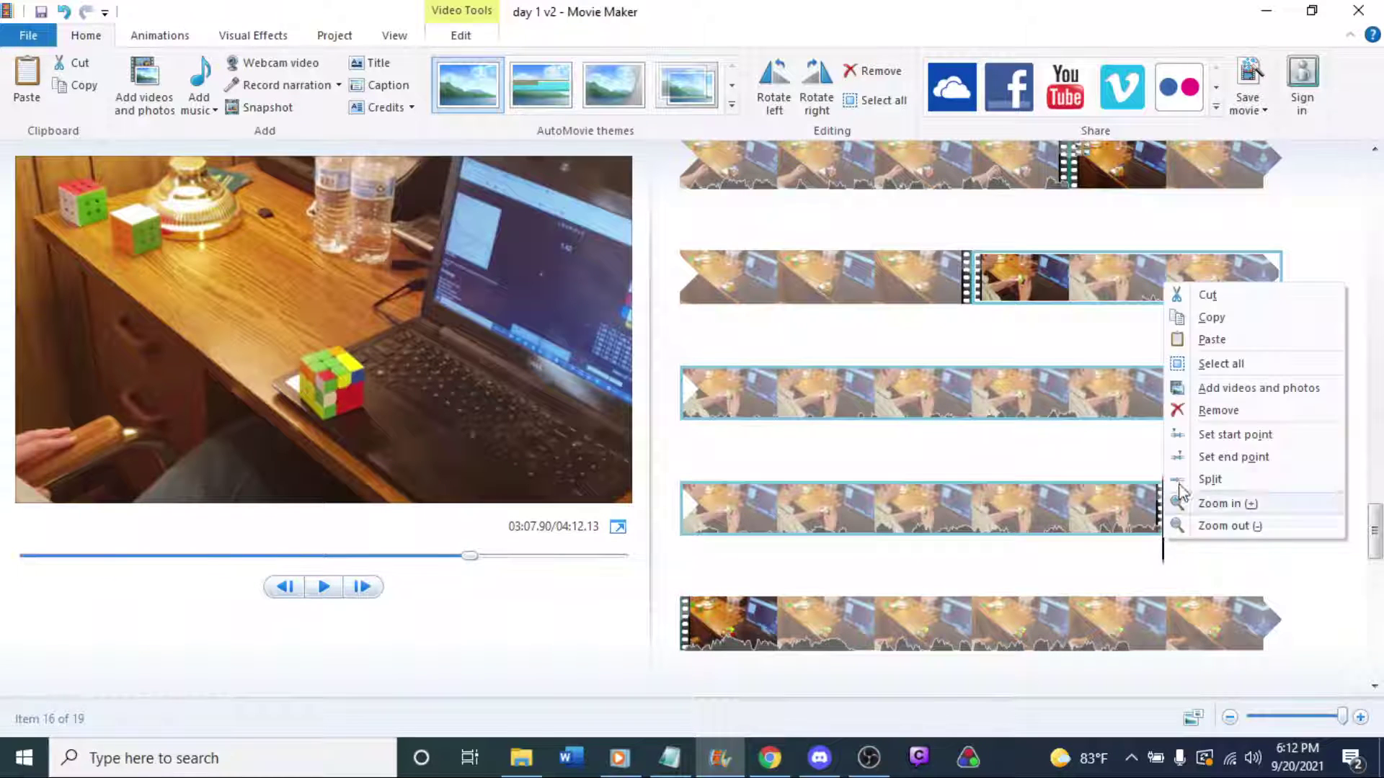
{"action": "left_click", "coordinate": [1189, 479]}
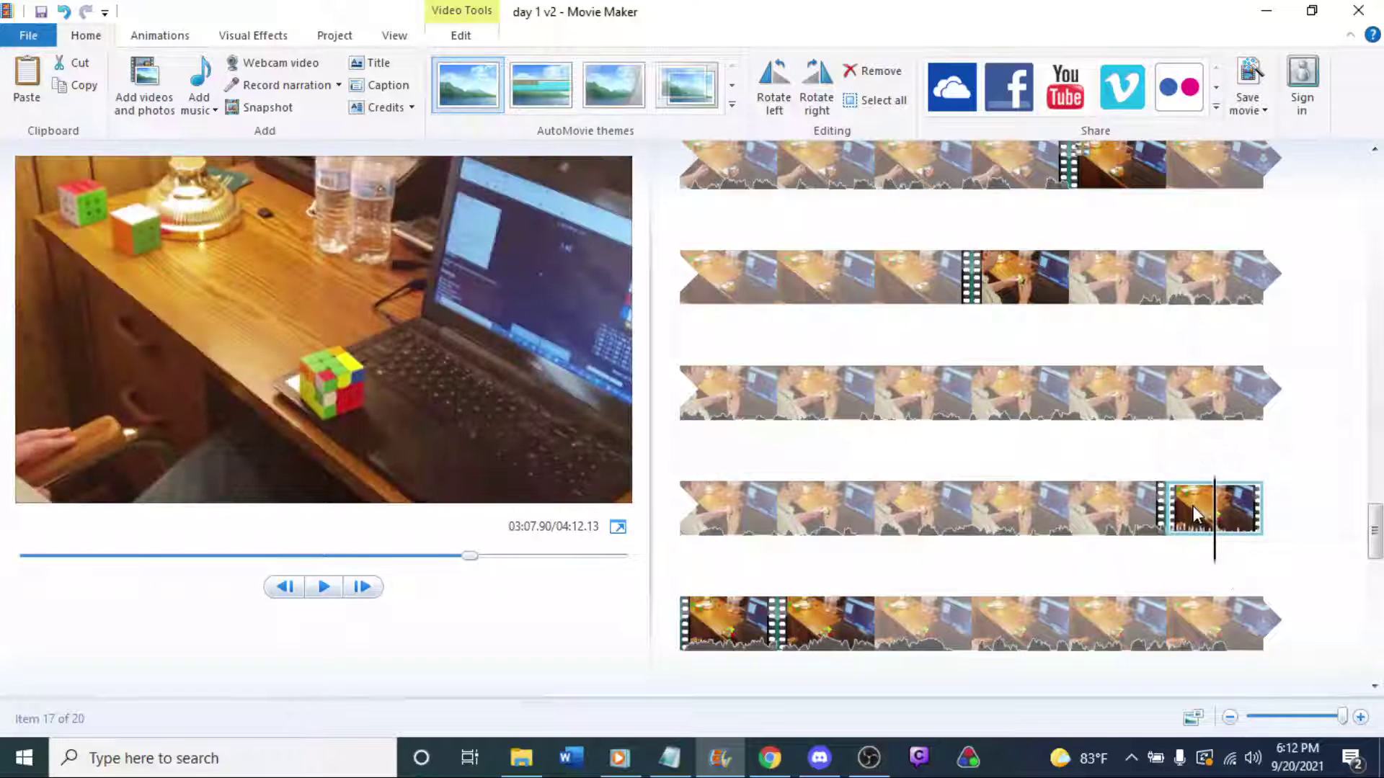
{"action": "key", "text": "Delete"}
{"action": "key", "text": "space"}
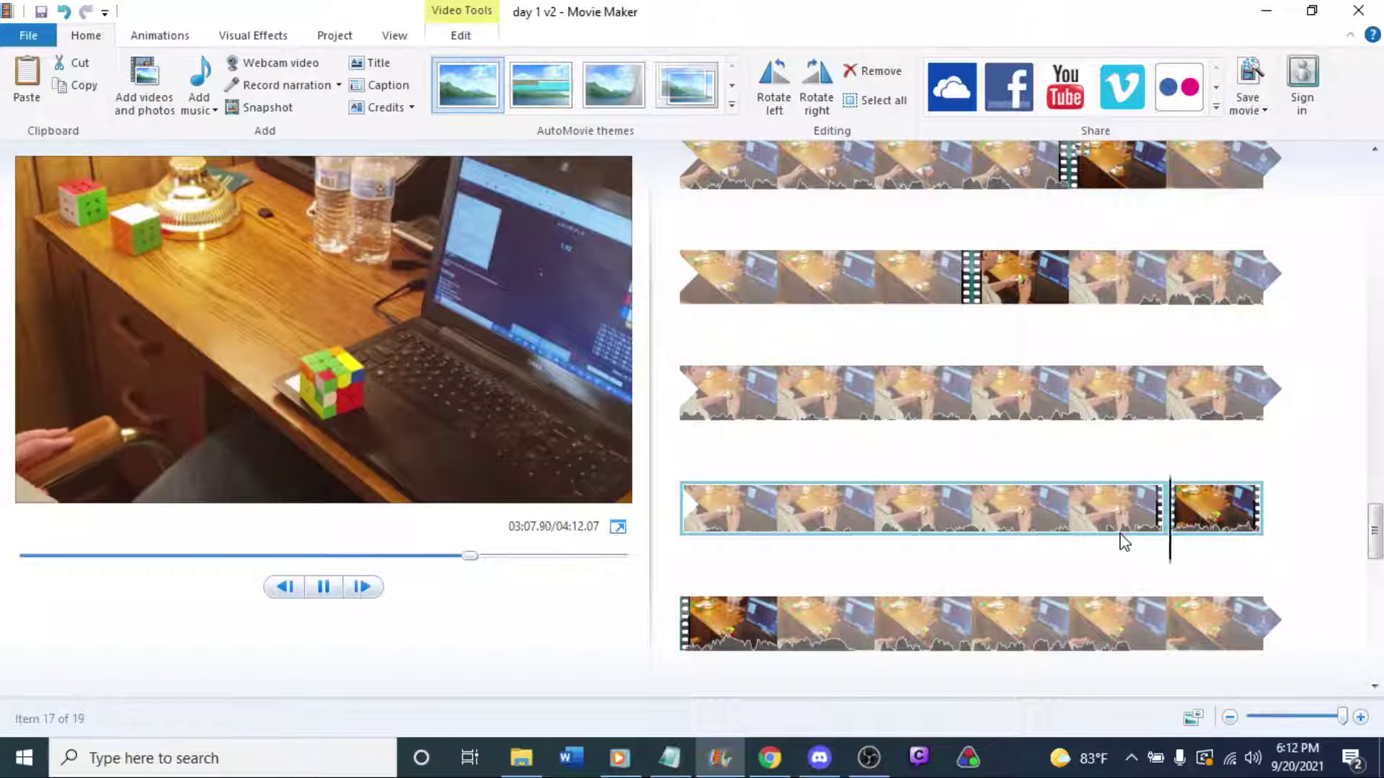
Replay the transitions around the seventeenth clip between about 3:06 and 3:09 to check the cuts.
{"action": "left_click", "coordinate": [975, 517]}
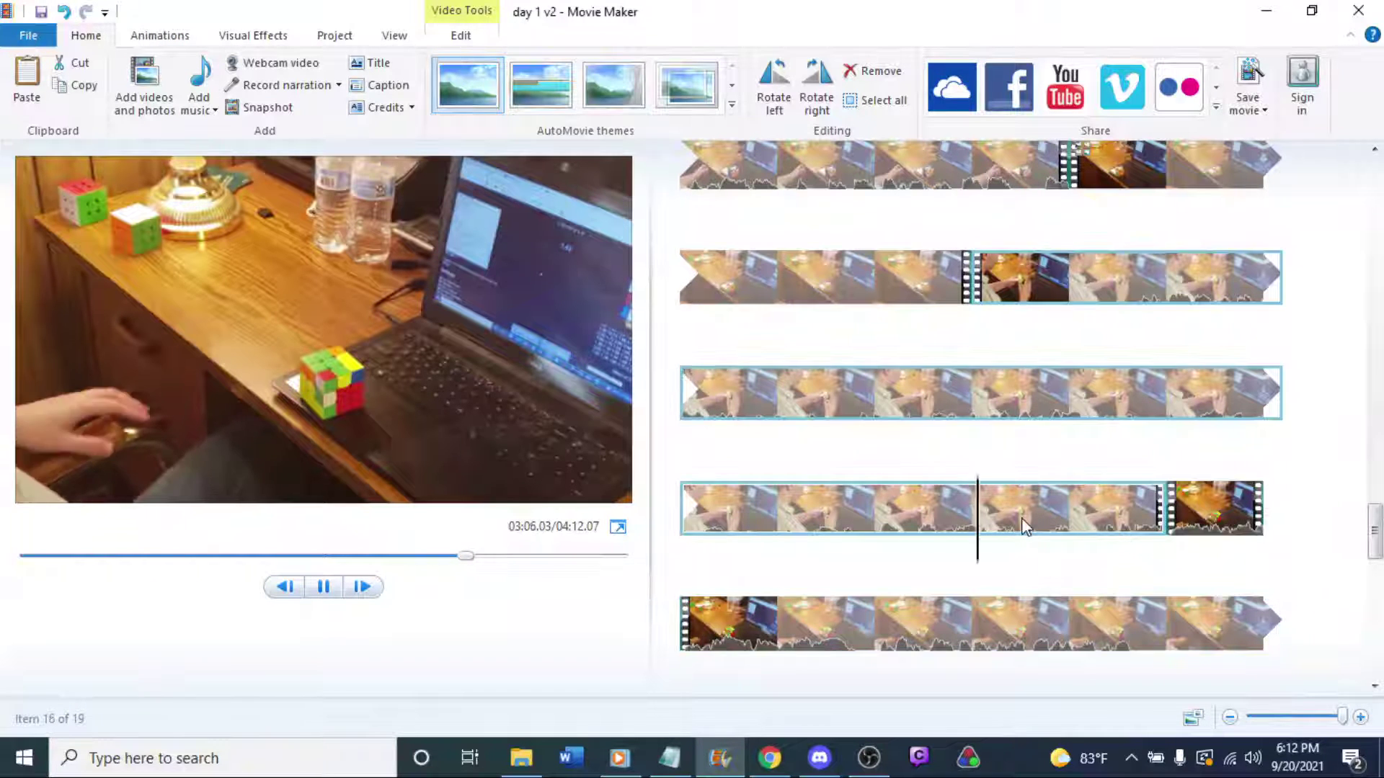
{"action": "left_click", "coordinate": [1022, 517]}
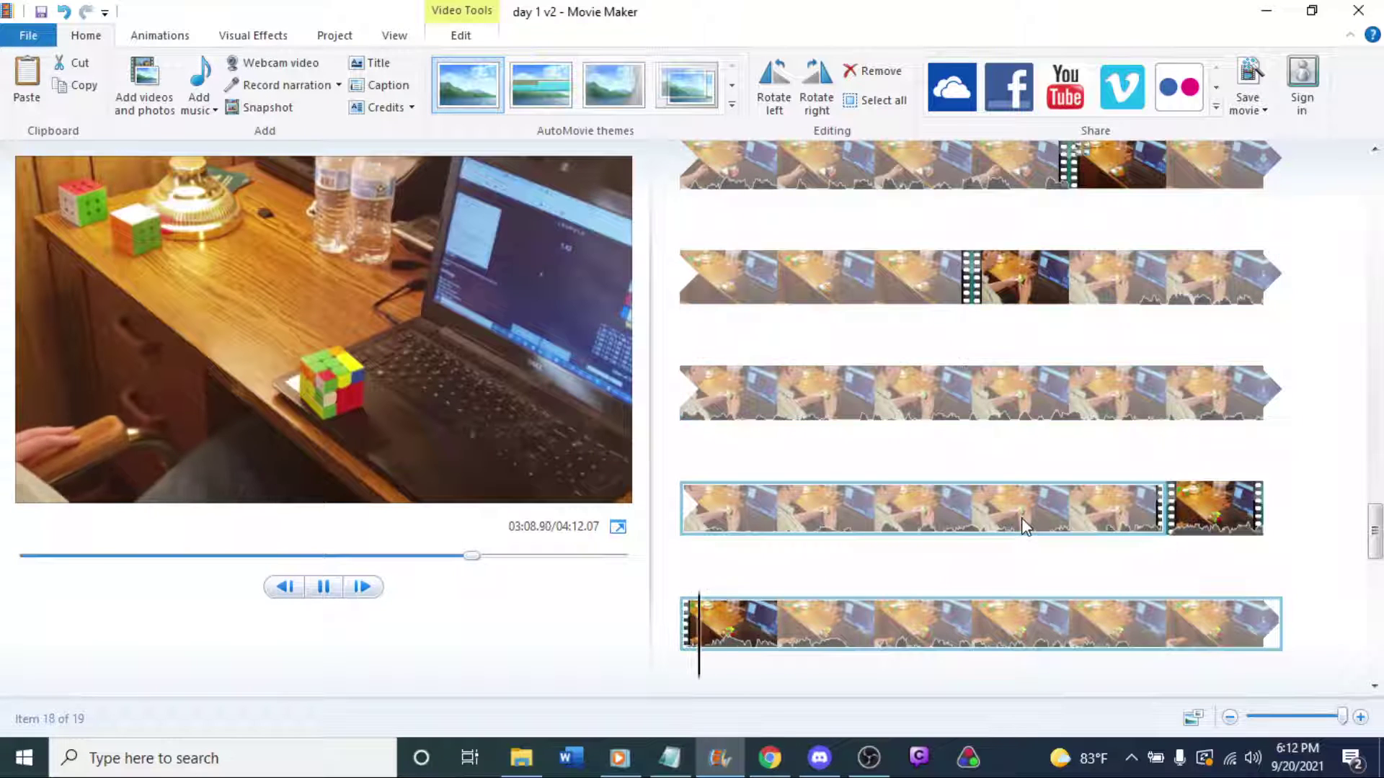
{"action": "left_click", "coordinate": [978, 517]}
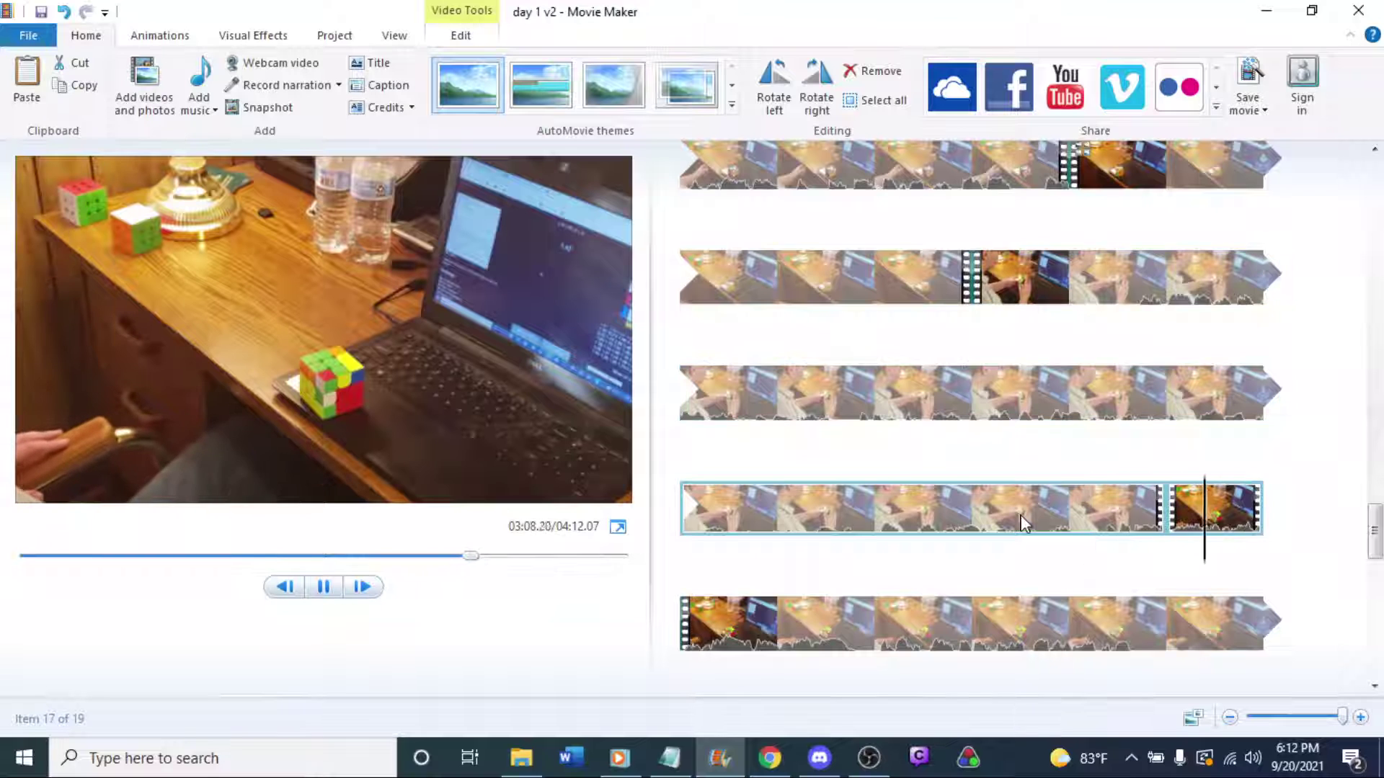
Undo the recent splits and removals around 3:07 to 3:09, restoring the sixteenth clip to its full footage.
{"action": "key", "text": "m"}
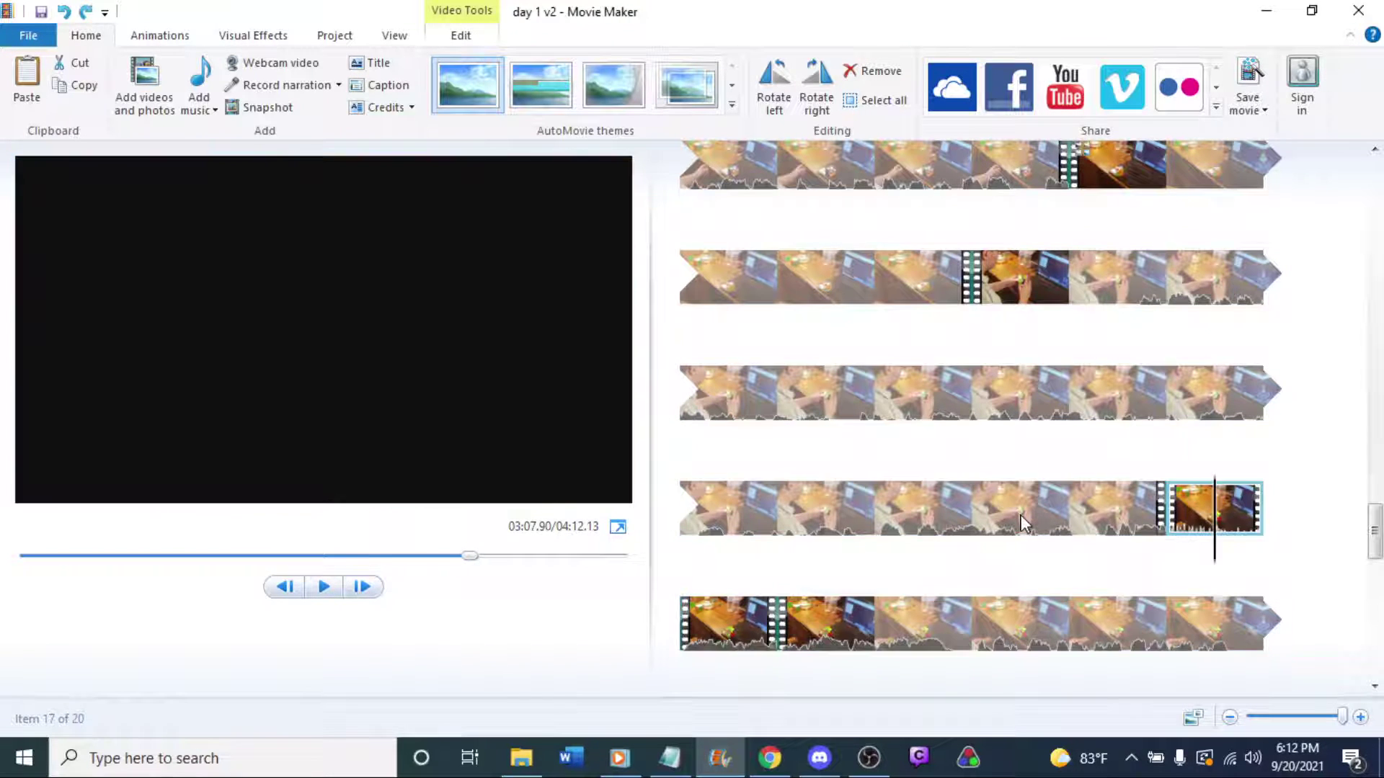
{"action": "key", "text": "Left"}
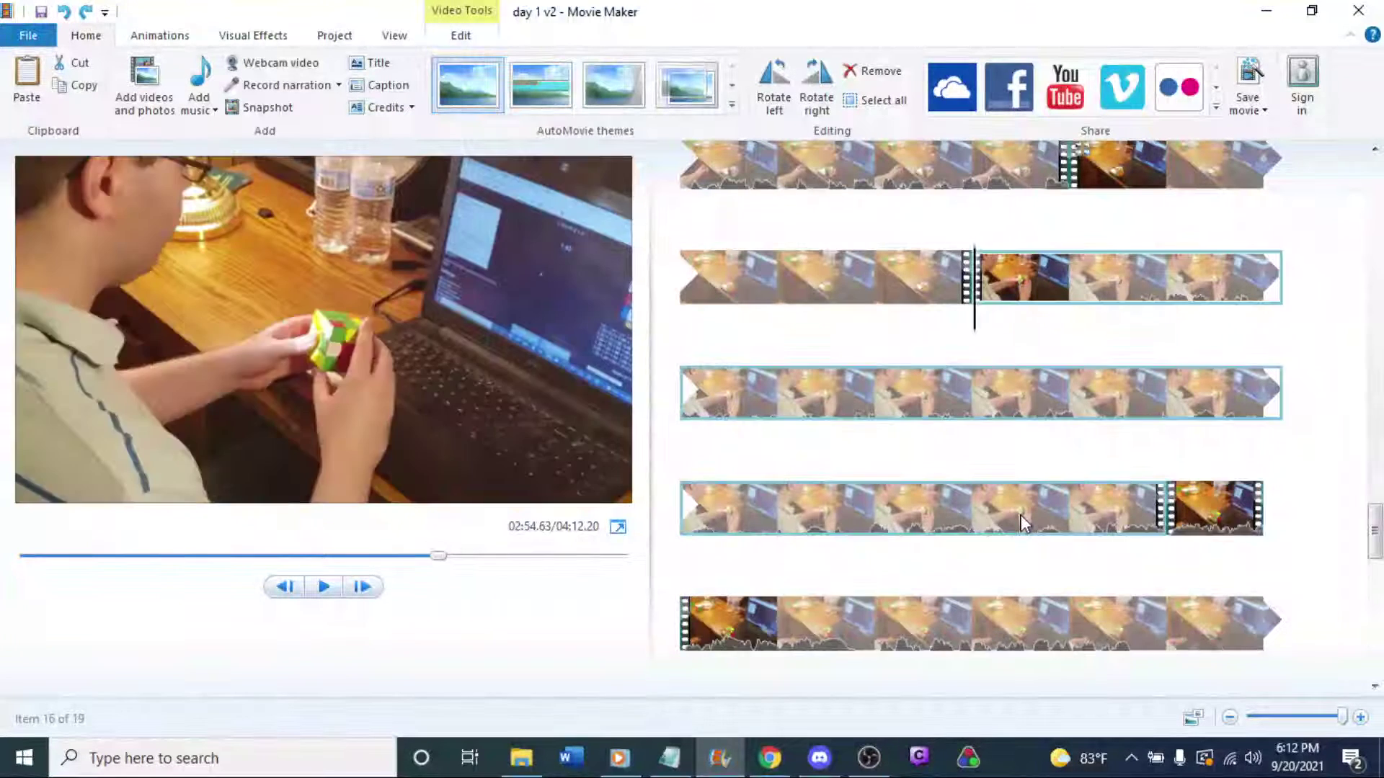
{"action": "key", "text": "ctrl+z"}
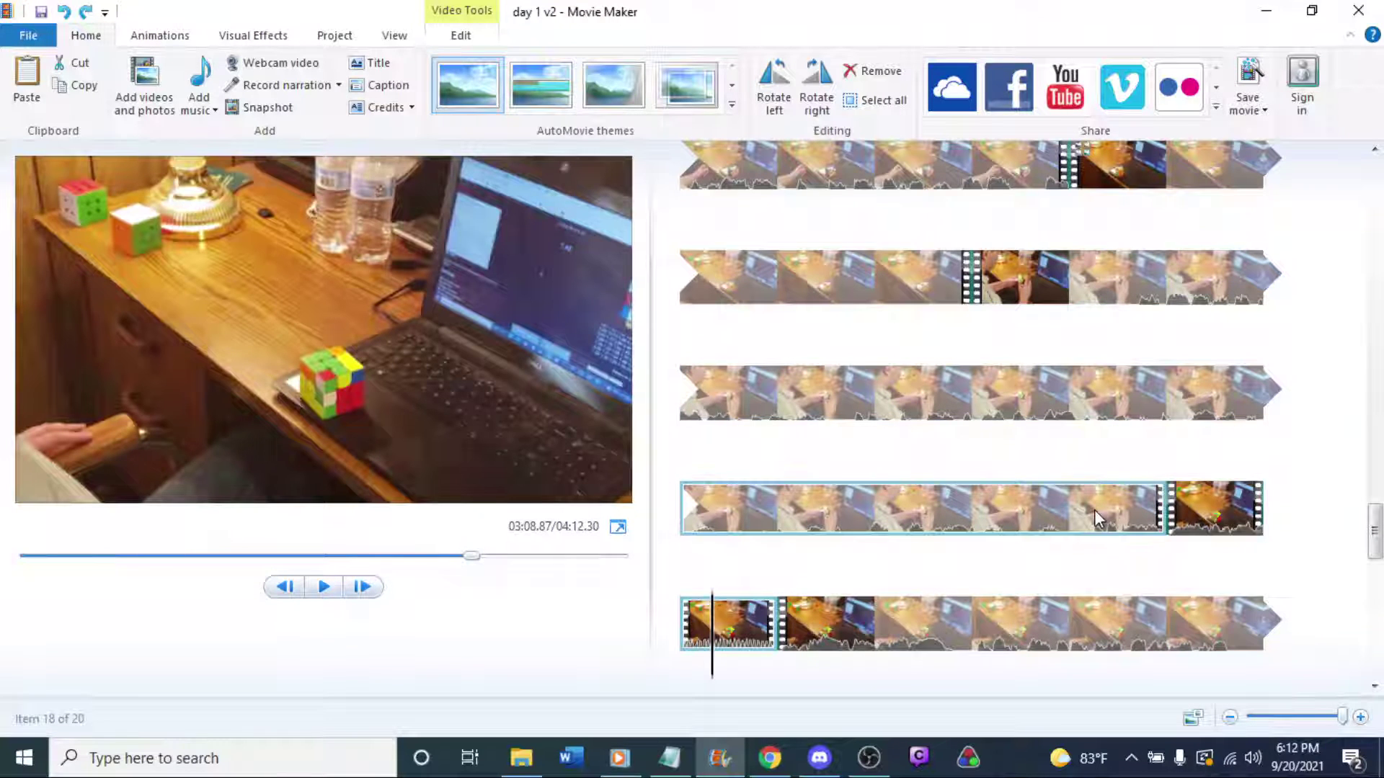
{"action": "key", "text": "ctrl+z"}
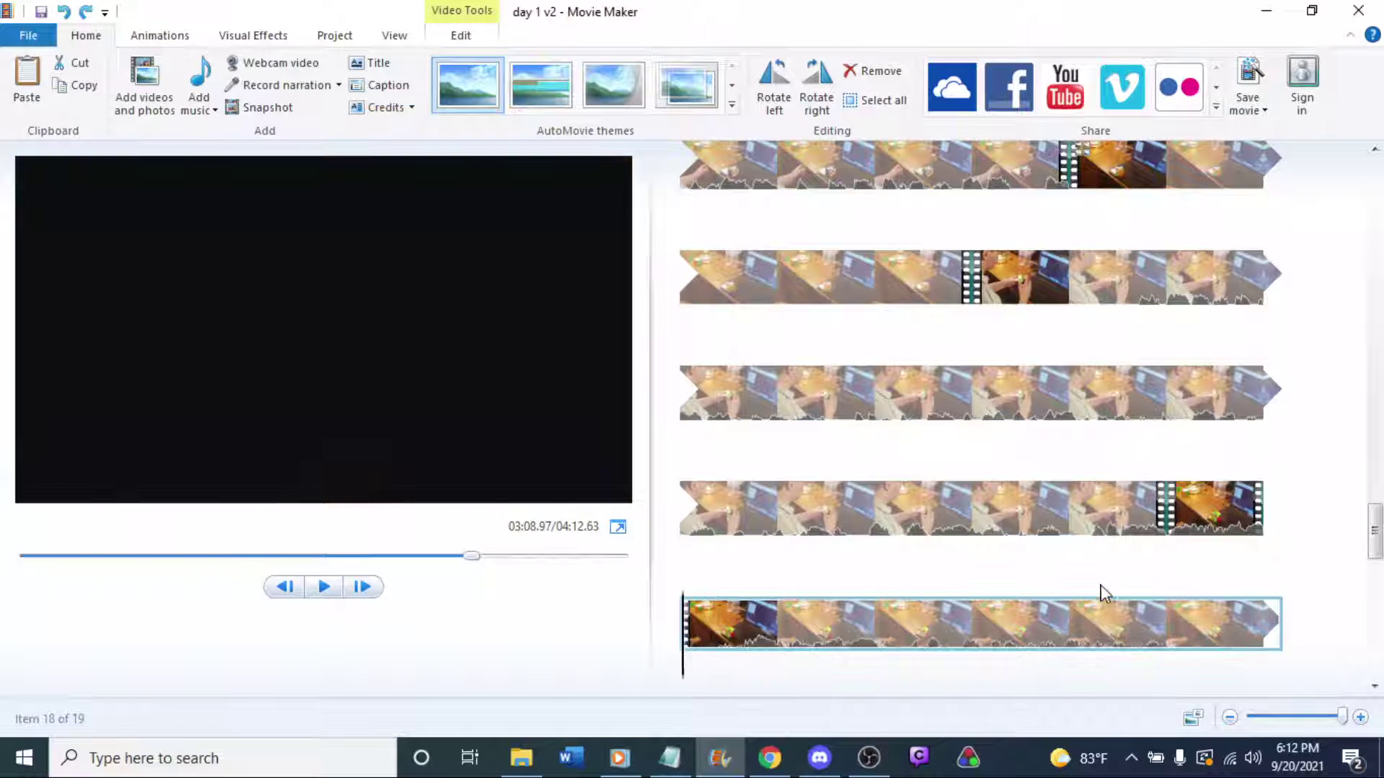
{"action": "key", "text": "ctrl+z"}
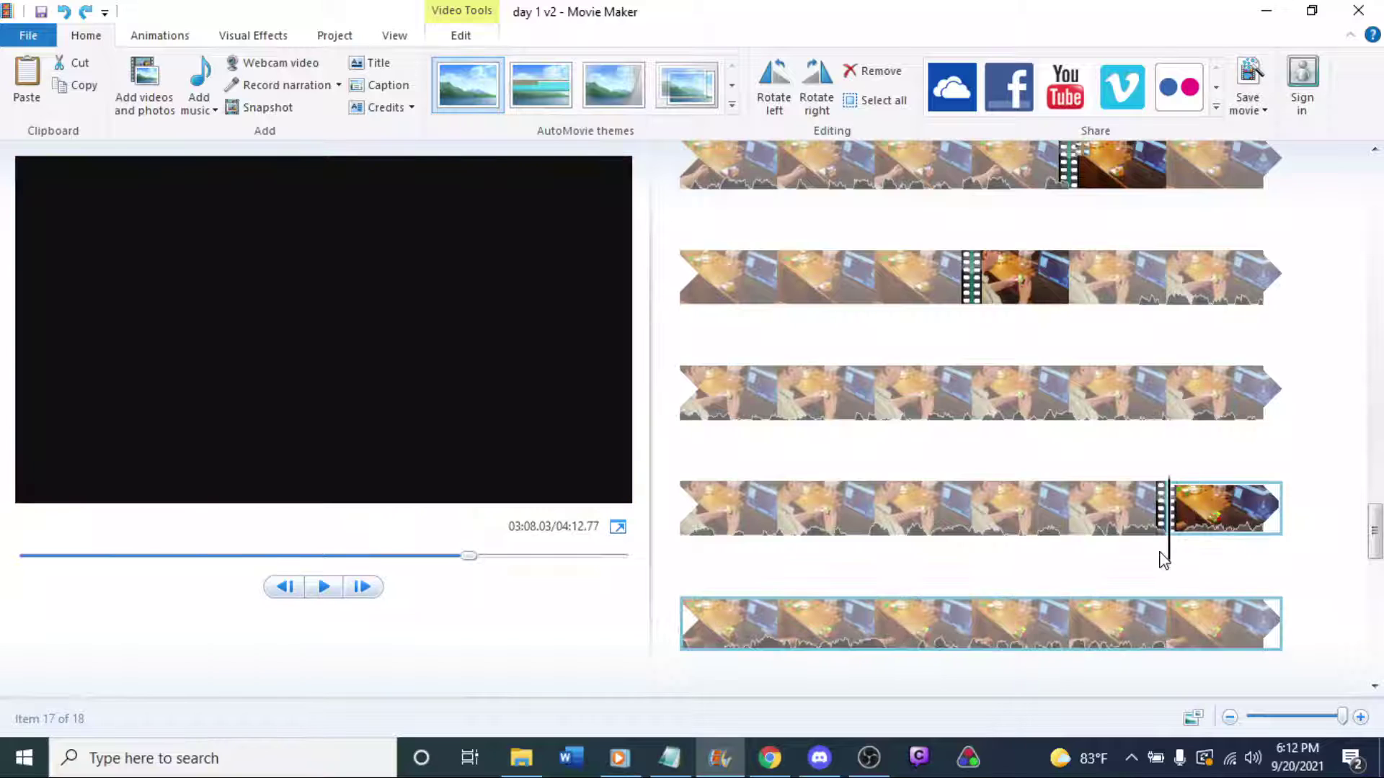
{"action": "key", "text": "ctrl+z"}
Play the restored sixteenth clip from before 3:09 to about 3:17 to review the footage after the solve.
{"action": "left_click", "coordinate": [1072, 506]}
{"action": "key", "text": "space"}
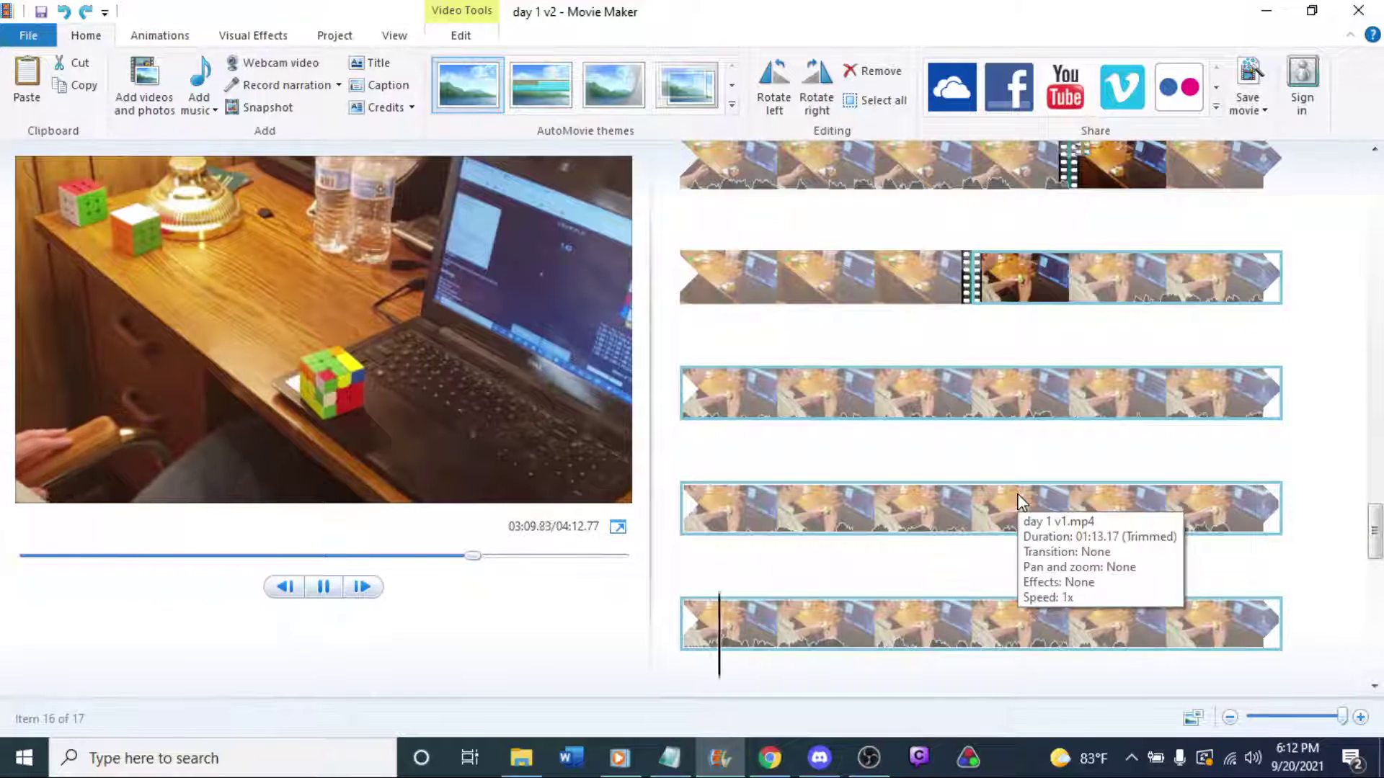
{"action": "left_click", "coordinate": [974, 530]}
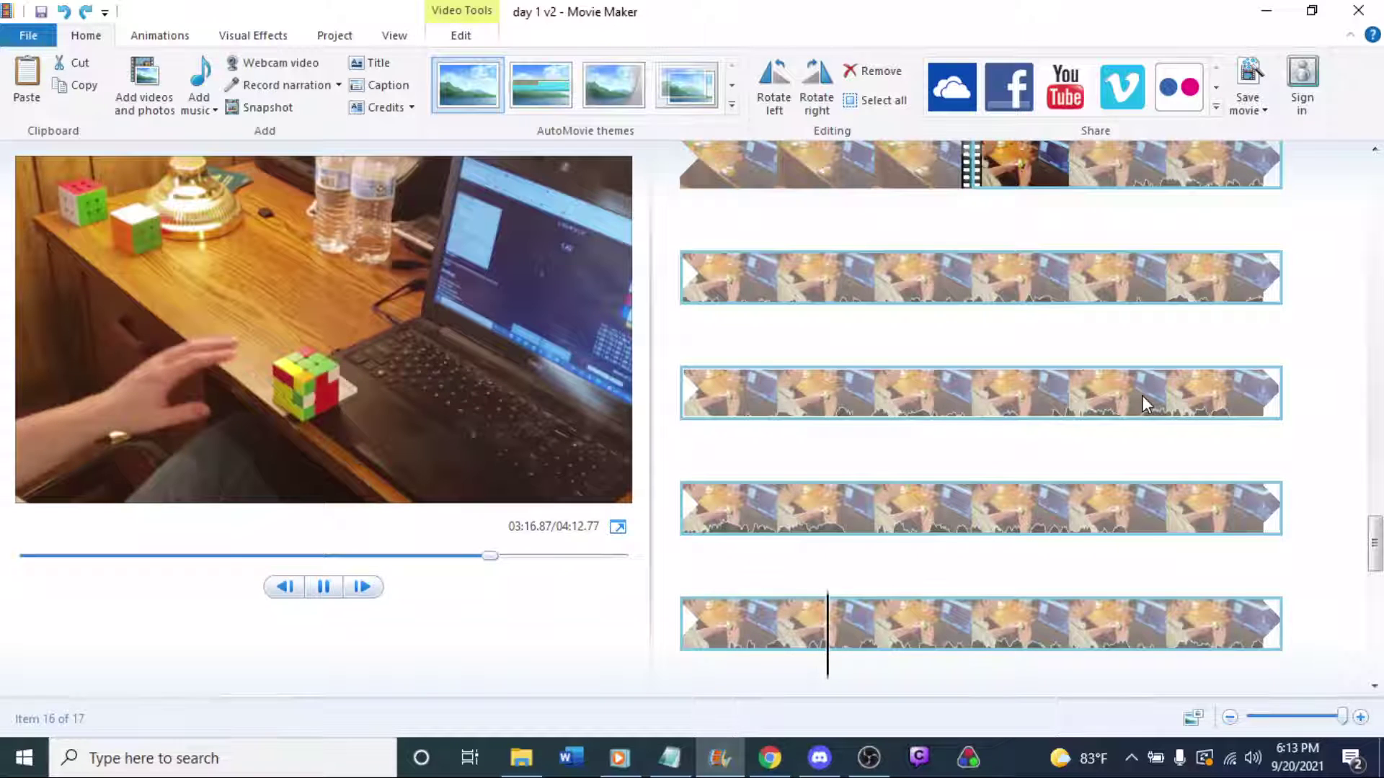
Find the moment just after the solver leans out of view and split the sixteenth clip at 3:07.27.
{"action": "left_click", "coordinate": [1074, 407]}
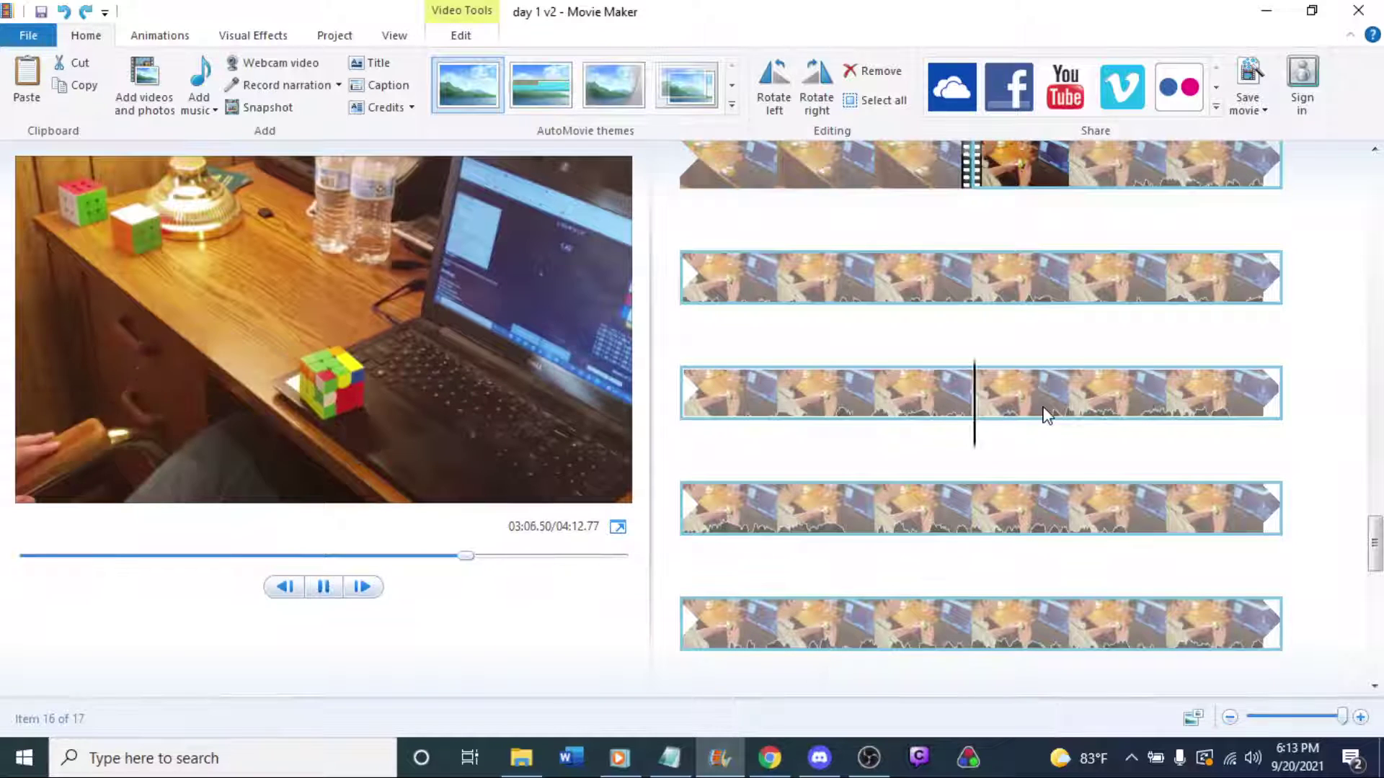
{"action": "key", "text": "space"}
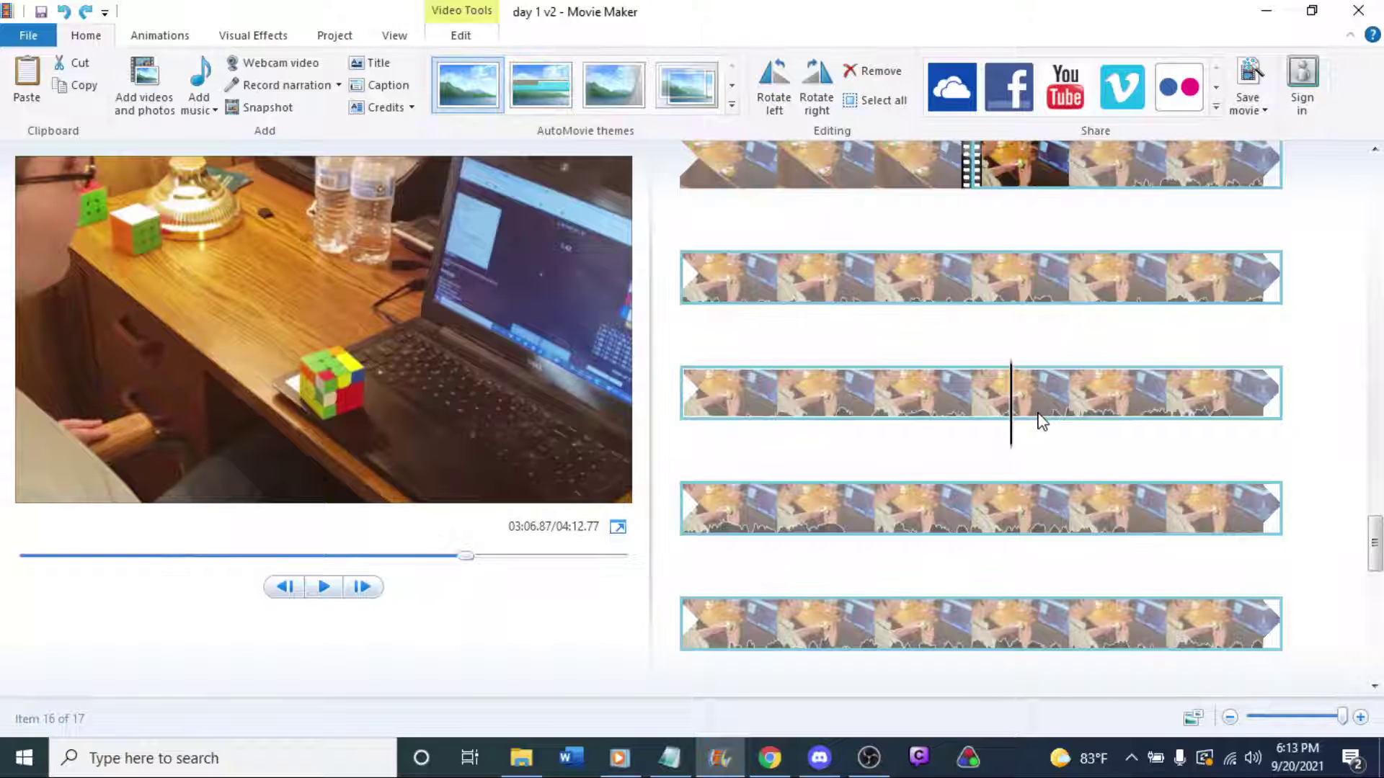
{"action": "key", "text": "space"}
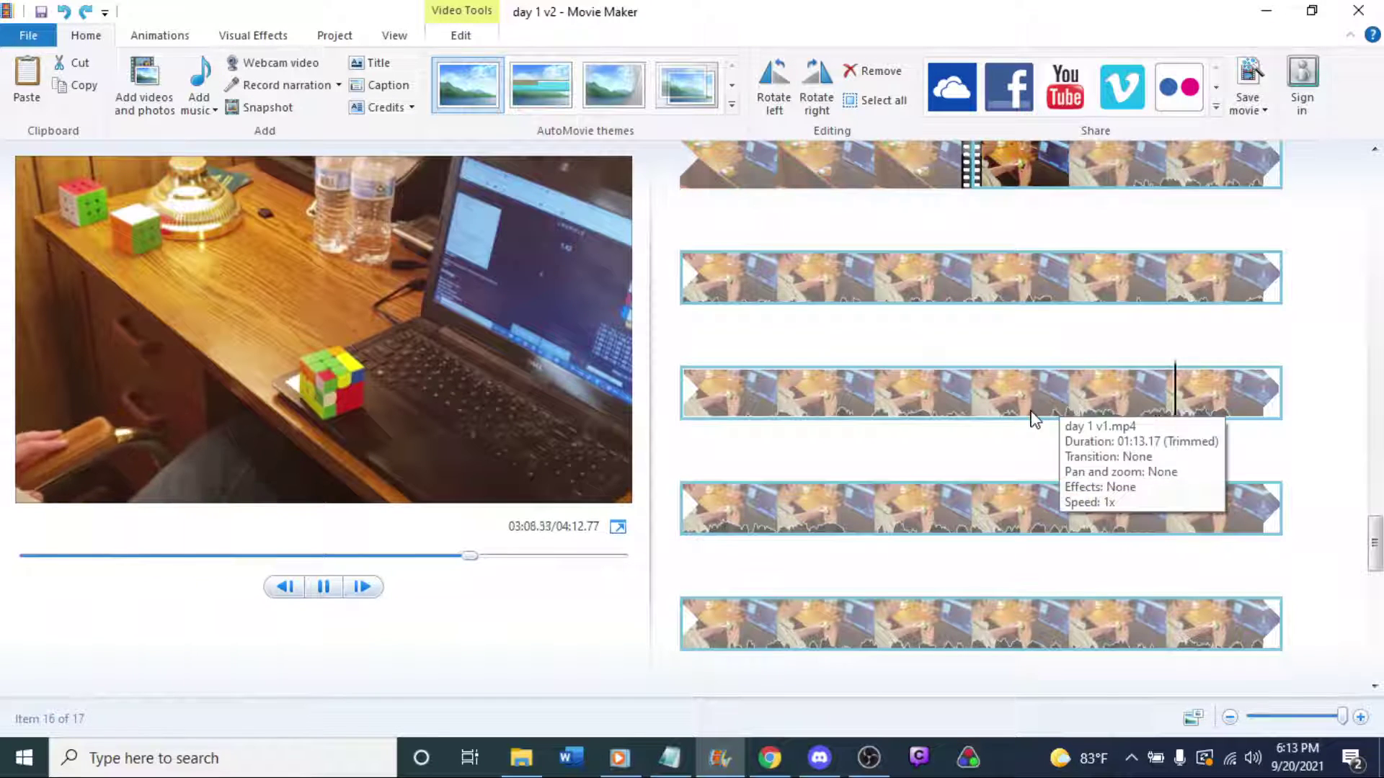
{"action": "left_click", "coordinate": [980, 433]}
{"action": "key", "text": "space"}
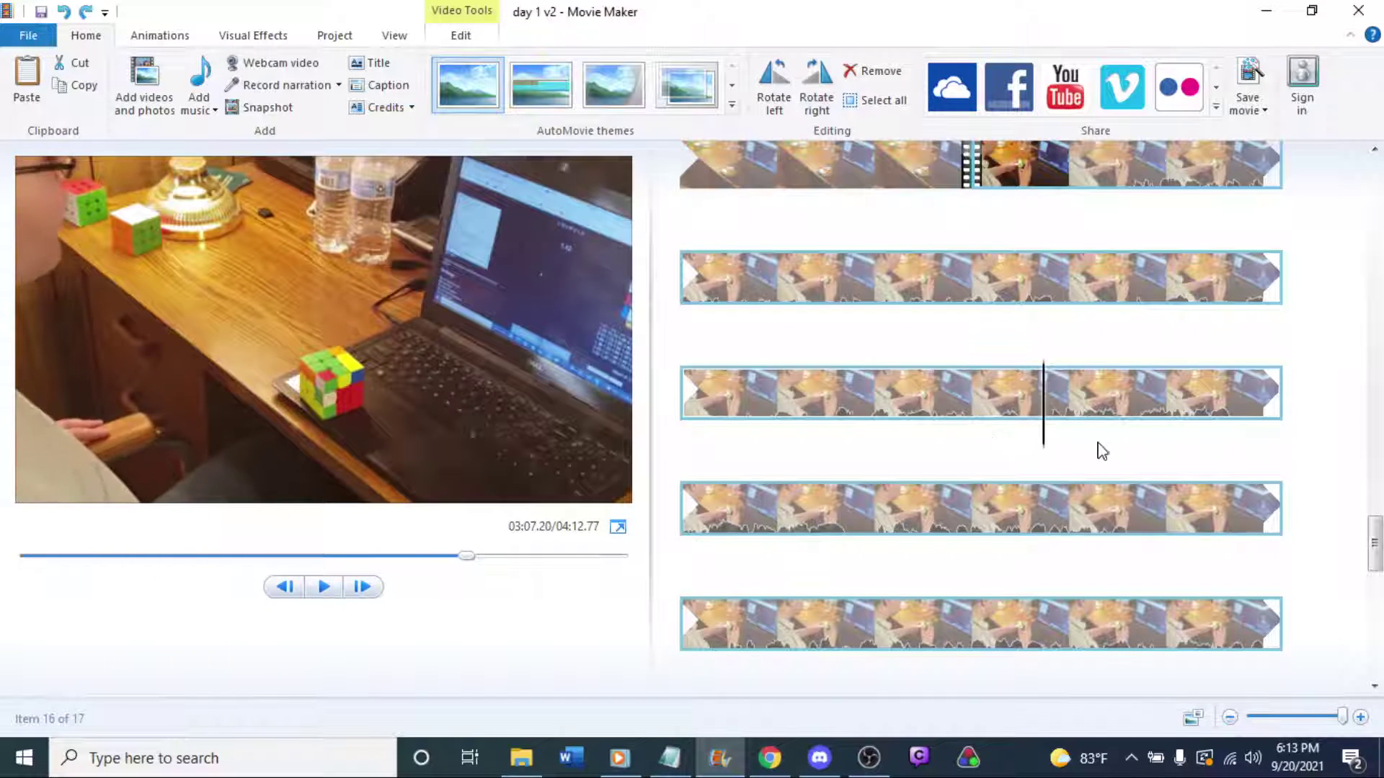
{"action": "key", "text": "l"}
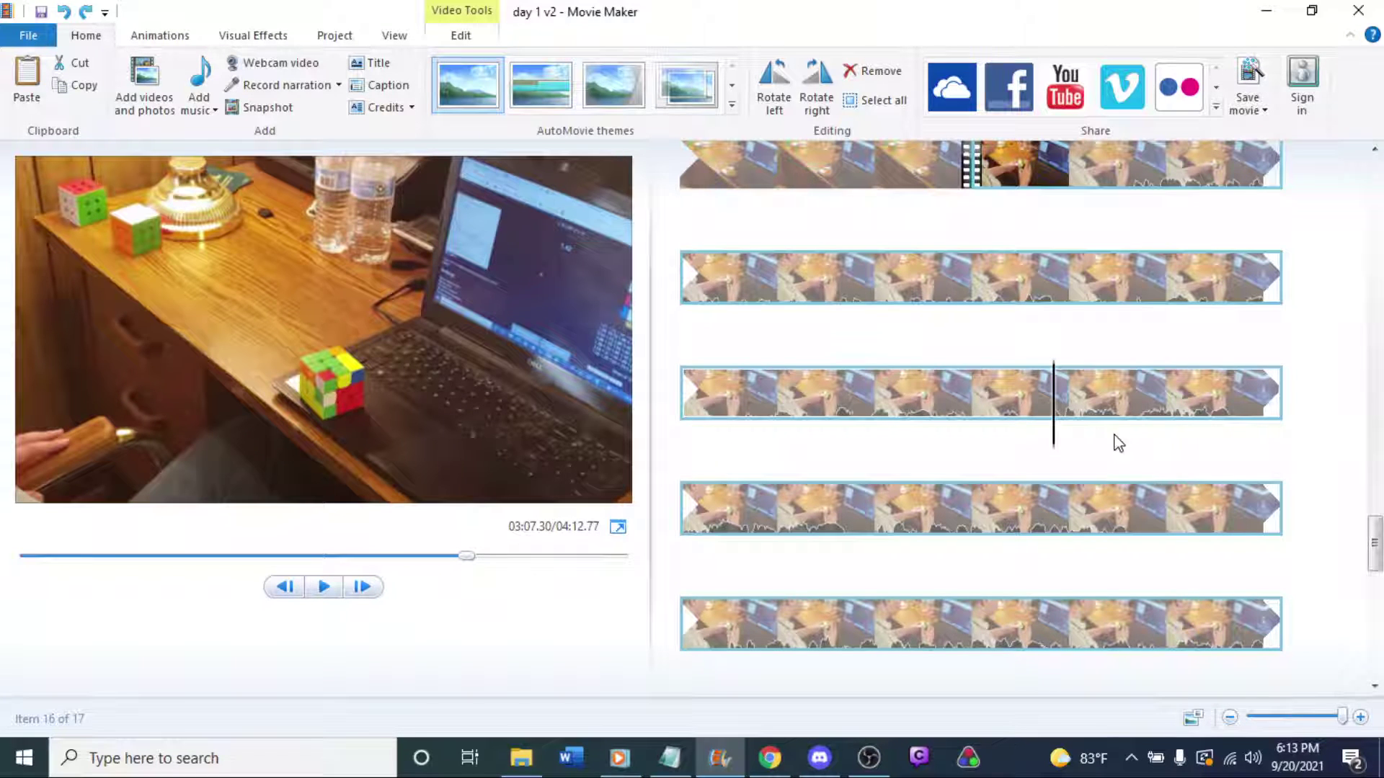
{"action": "right_click", "coordinate": [1052, 440]}
{"action": "left_click", "coordinate": [1116, 629]}
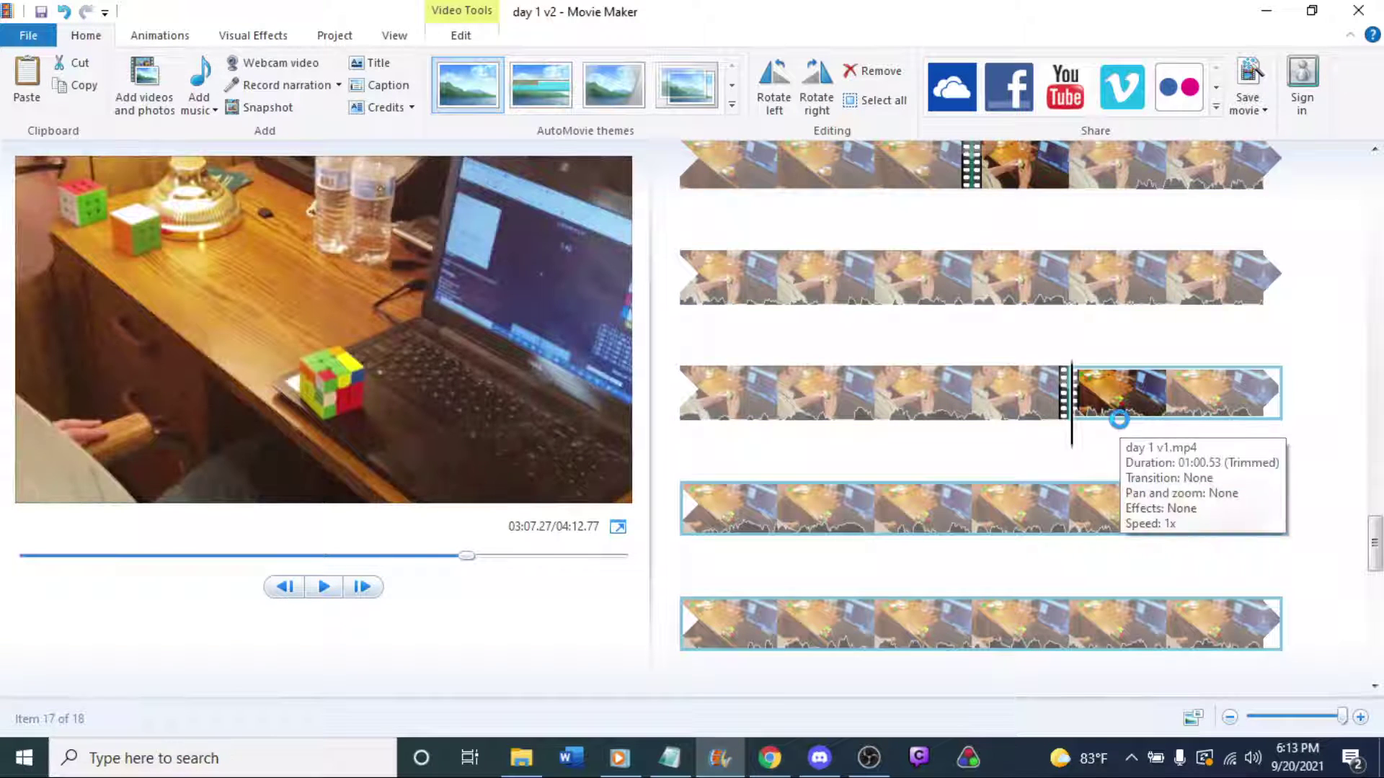
Switch to File Explorer, open the Day 1 folder inside winter variation video and maximize the window.
{"action": "left_click", "coordinate": [520, 758]}
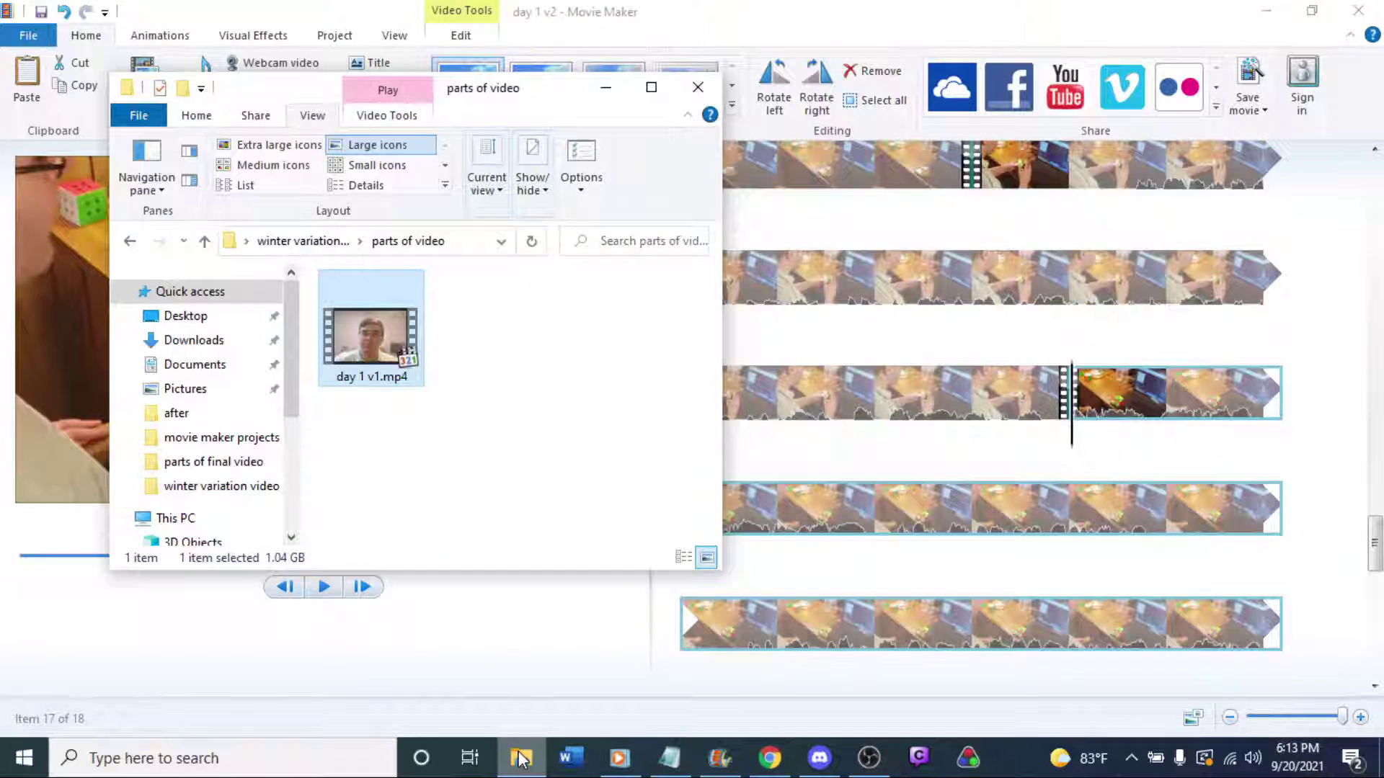
{"action": "left_click", "coordinate": [301, 242]}
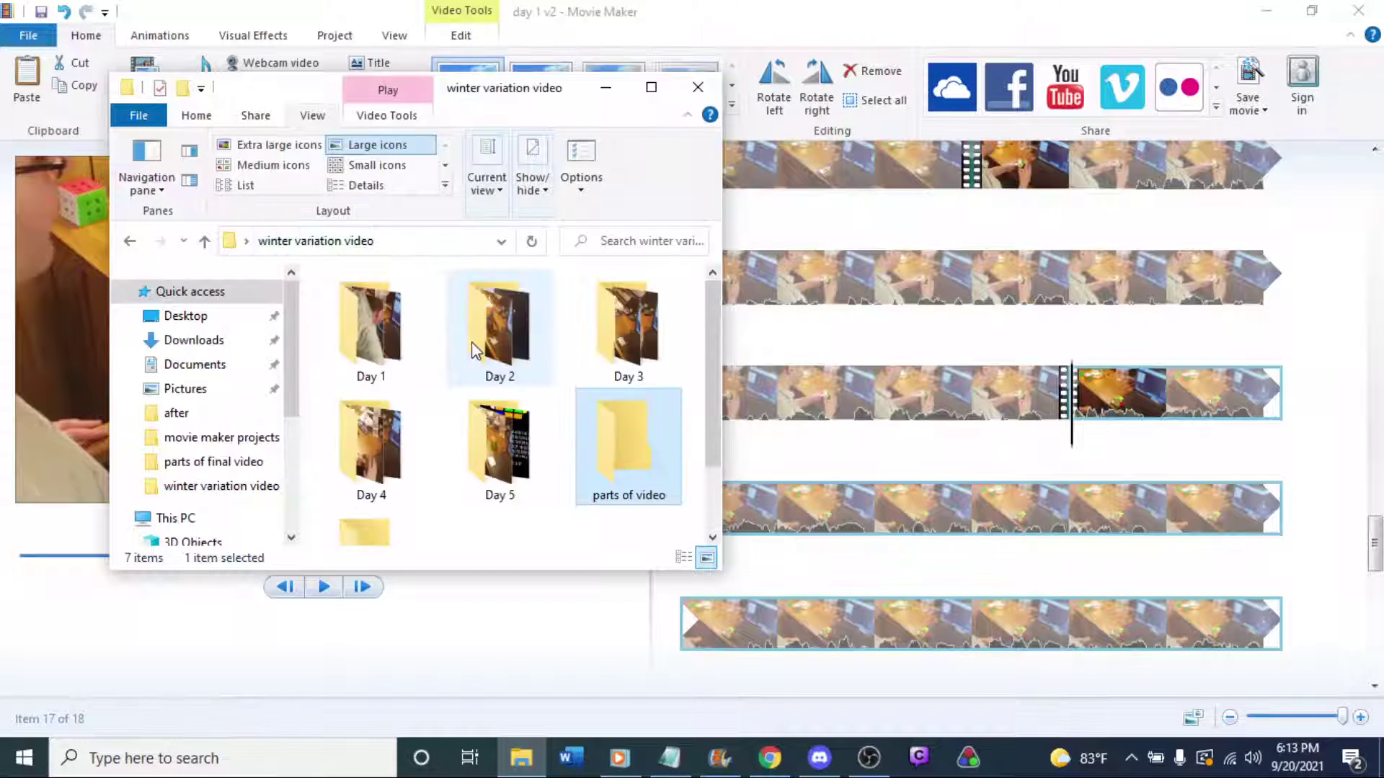
{"action": "double_click", "coordinate": [395, 353]}
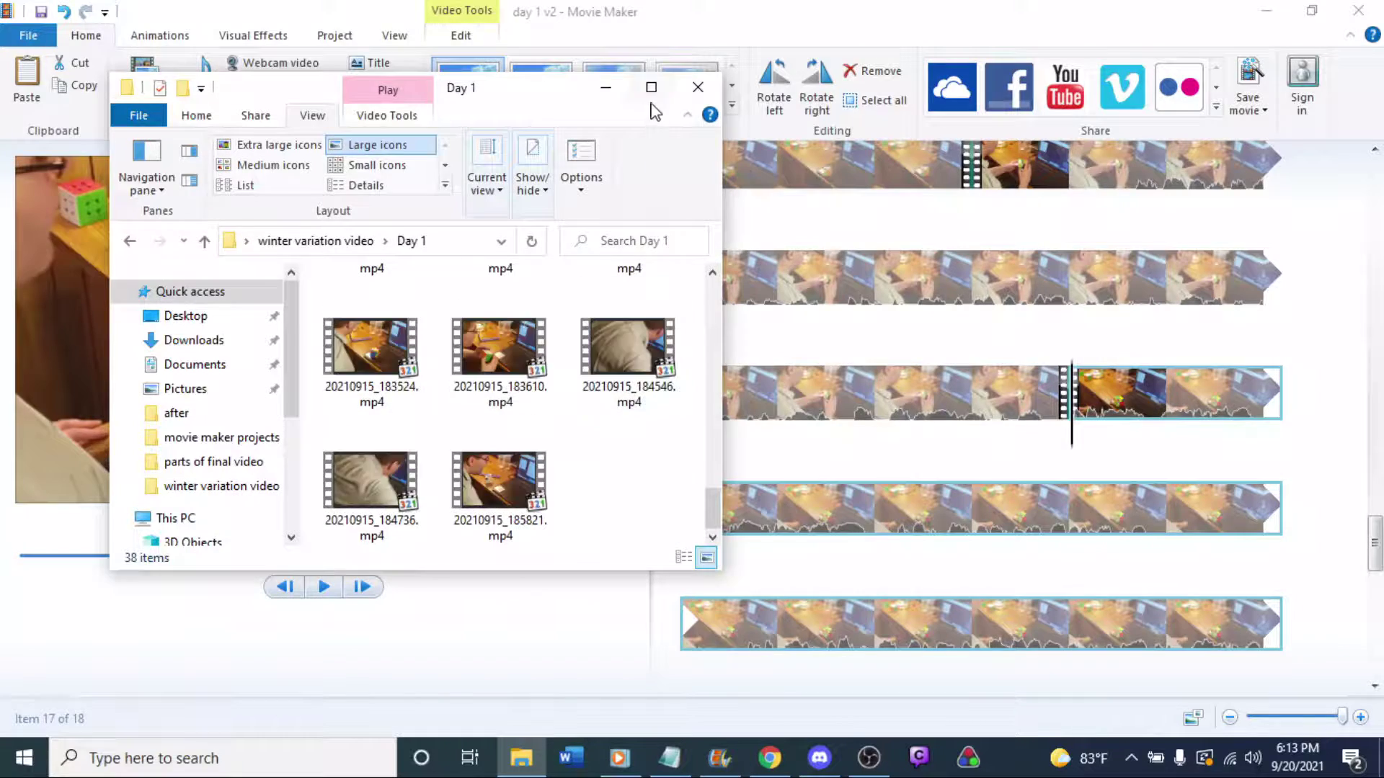
{"action": "left_click", "coordinate": [651, 87]}
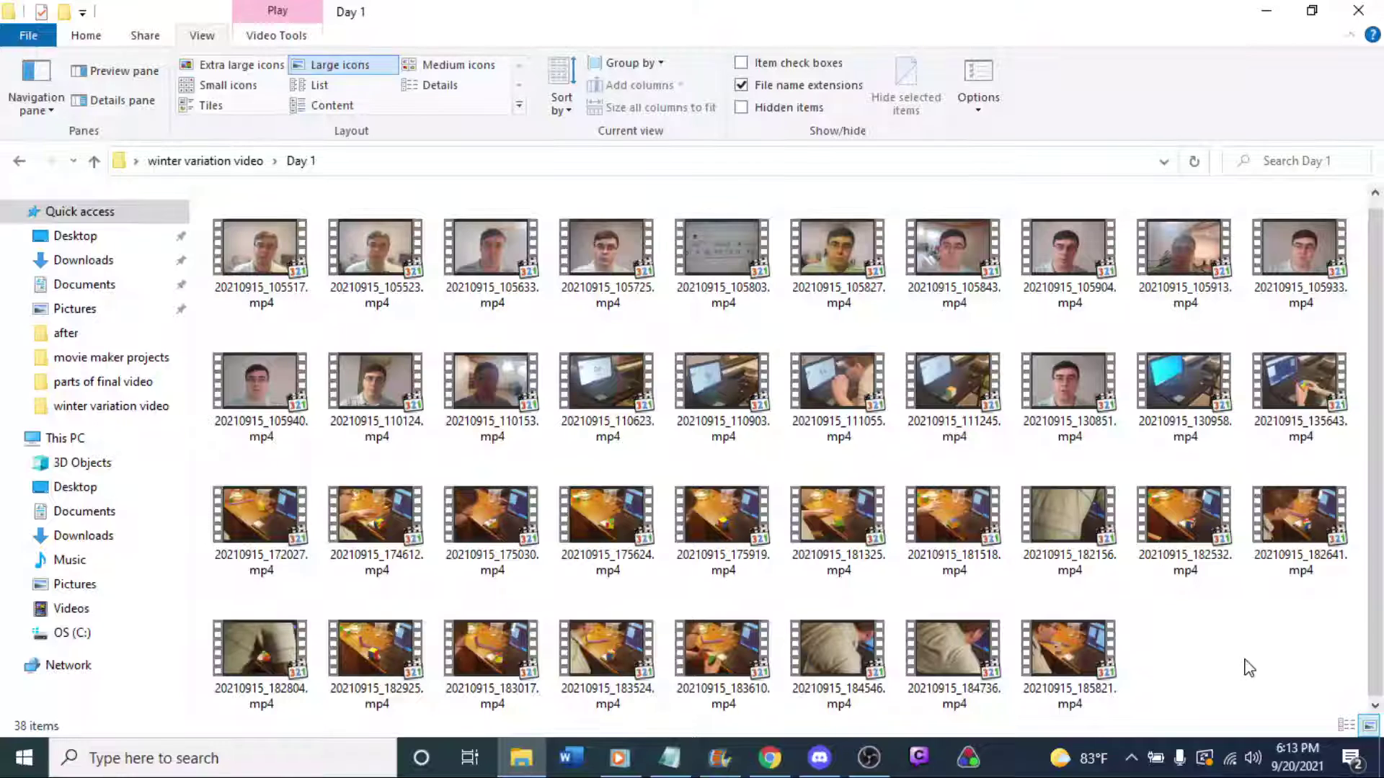
Open 20210915_174612.mp4 in Media Player Classic, examine its ending from about 4:09, and close the player.
{"action": "double_click", "coordinate": [365, 519]}
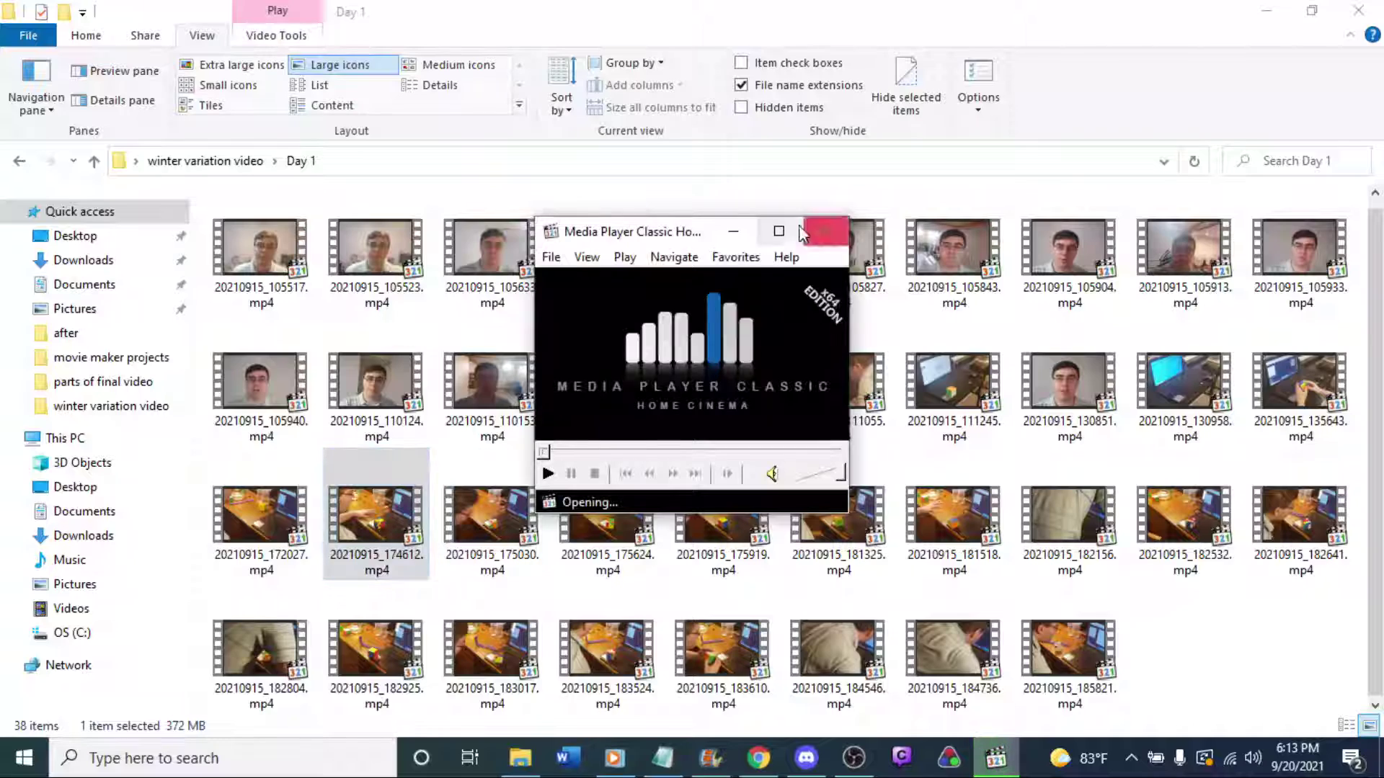
{"action": "left_click", "coordinate": [798, 229]}
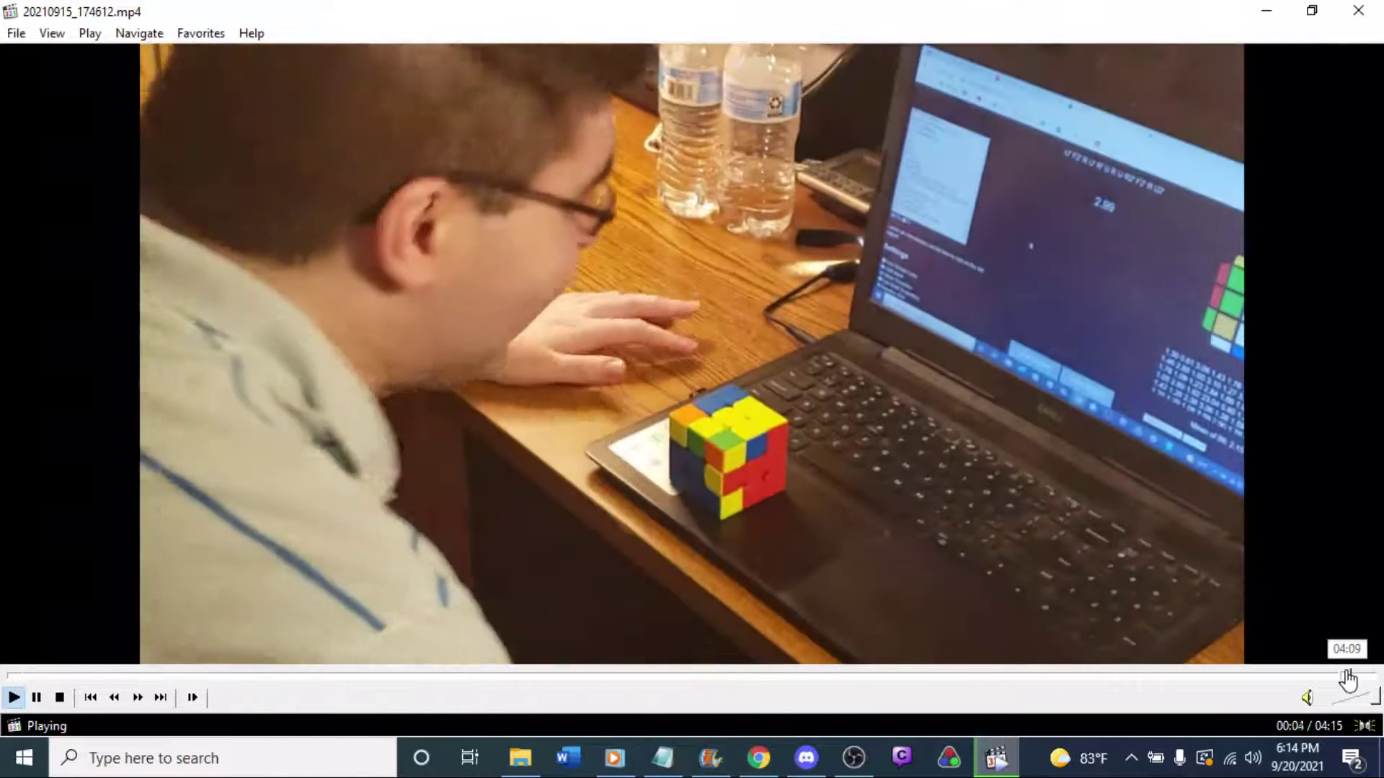
{"action": "left_click", "coordinate": [1346, 675]}
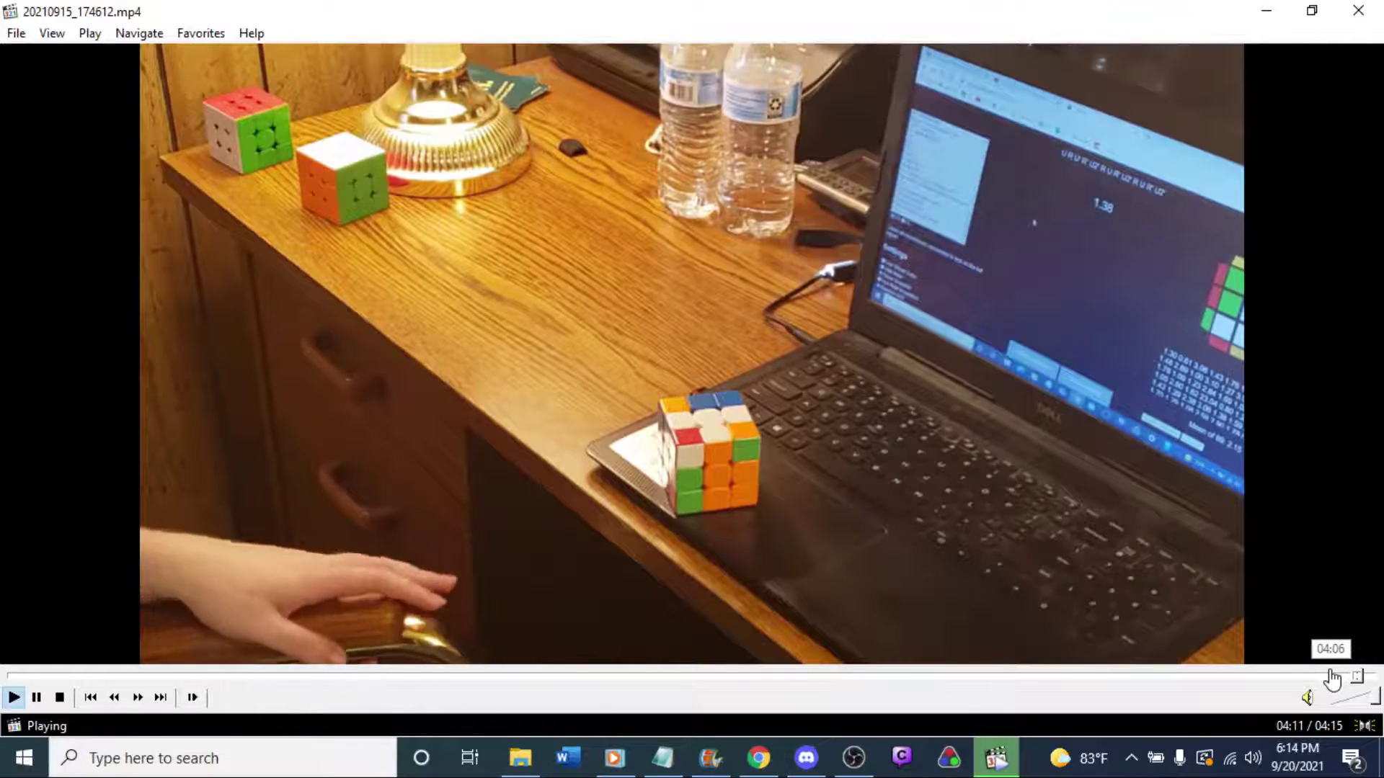
{"action": "key", "text": "space"}
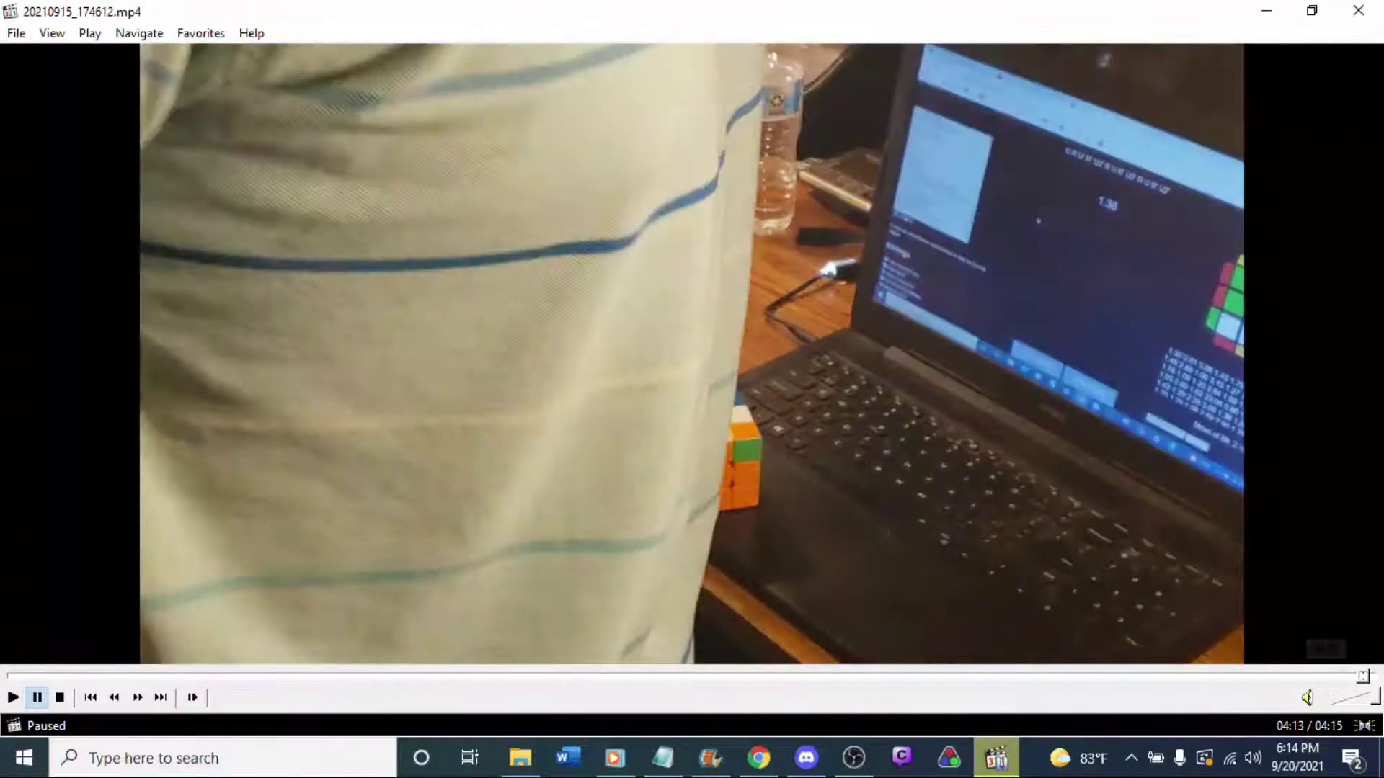
{"action": "left_click", "coordinate": [1357, 11]}
Open 20210915_175030.mp4, examine its final seconds and the footage around 5:26, and leave the player.
{"action": "double_click", "coordinate": [474, 497]}
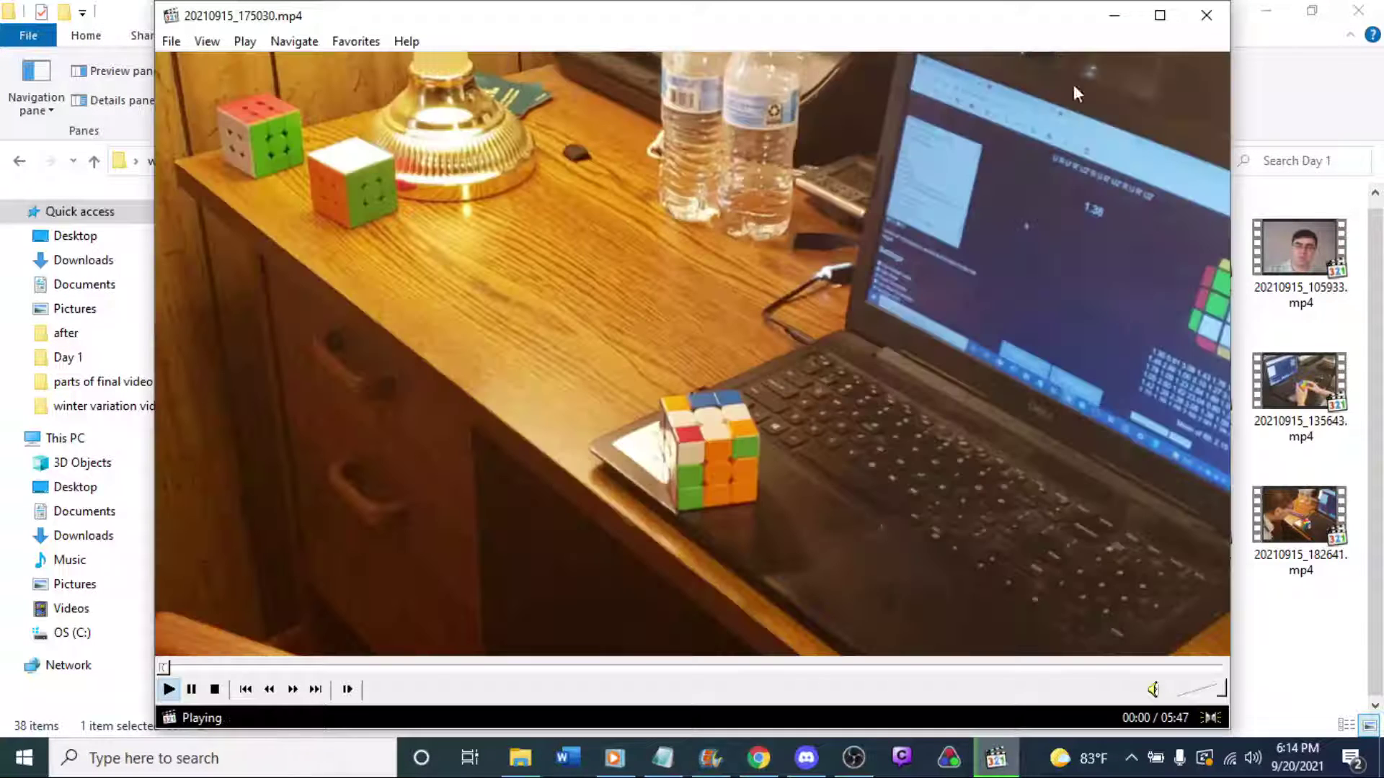
{"action": "left_click", "coordinate": [1159, 15]}
{"action": "left_click", "coordinate": [1344, 677]}
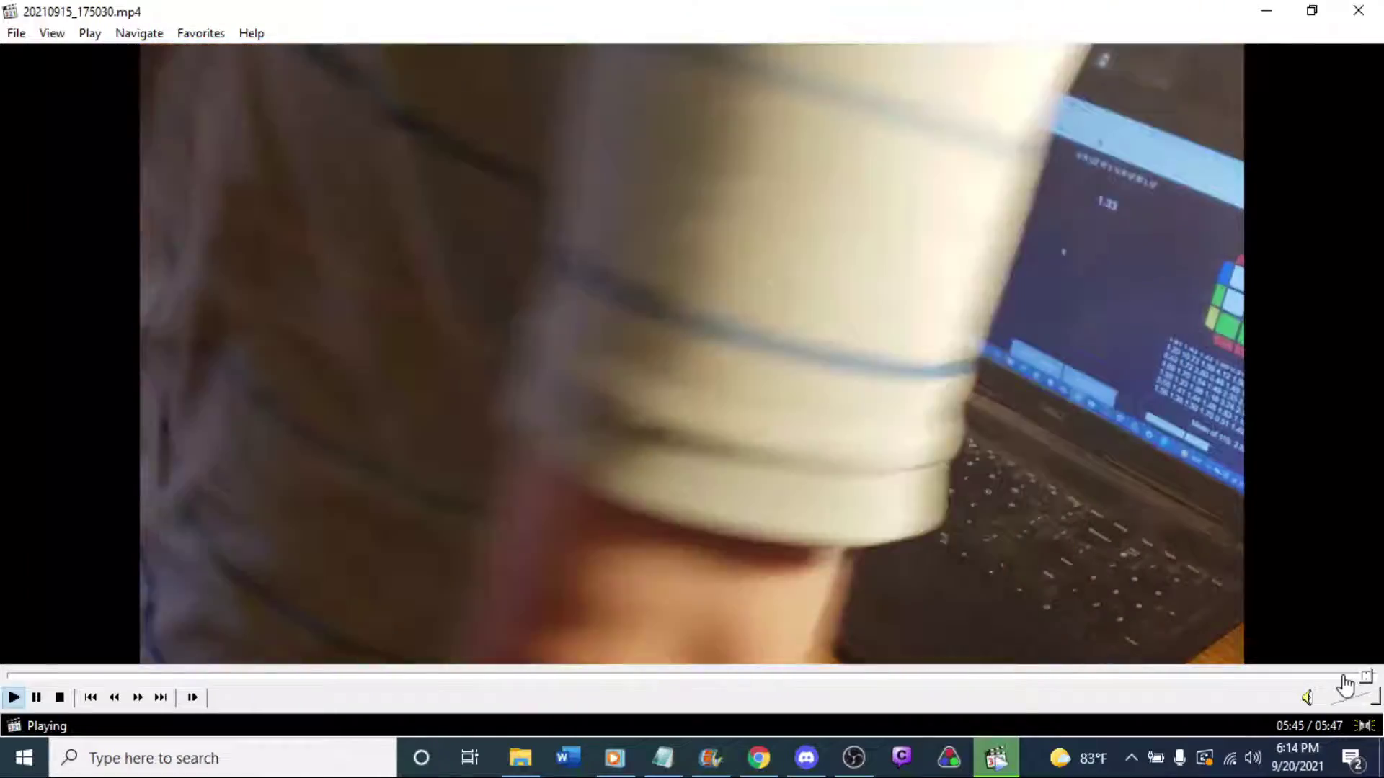
{"action": "left_click", "coordinate": [1288, 677]}
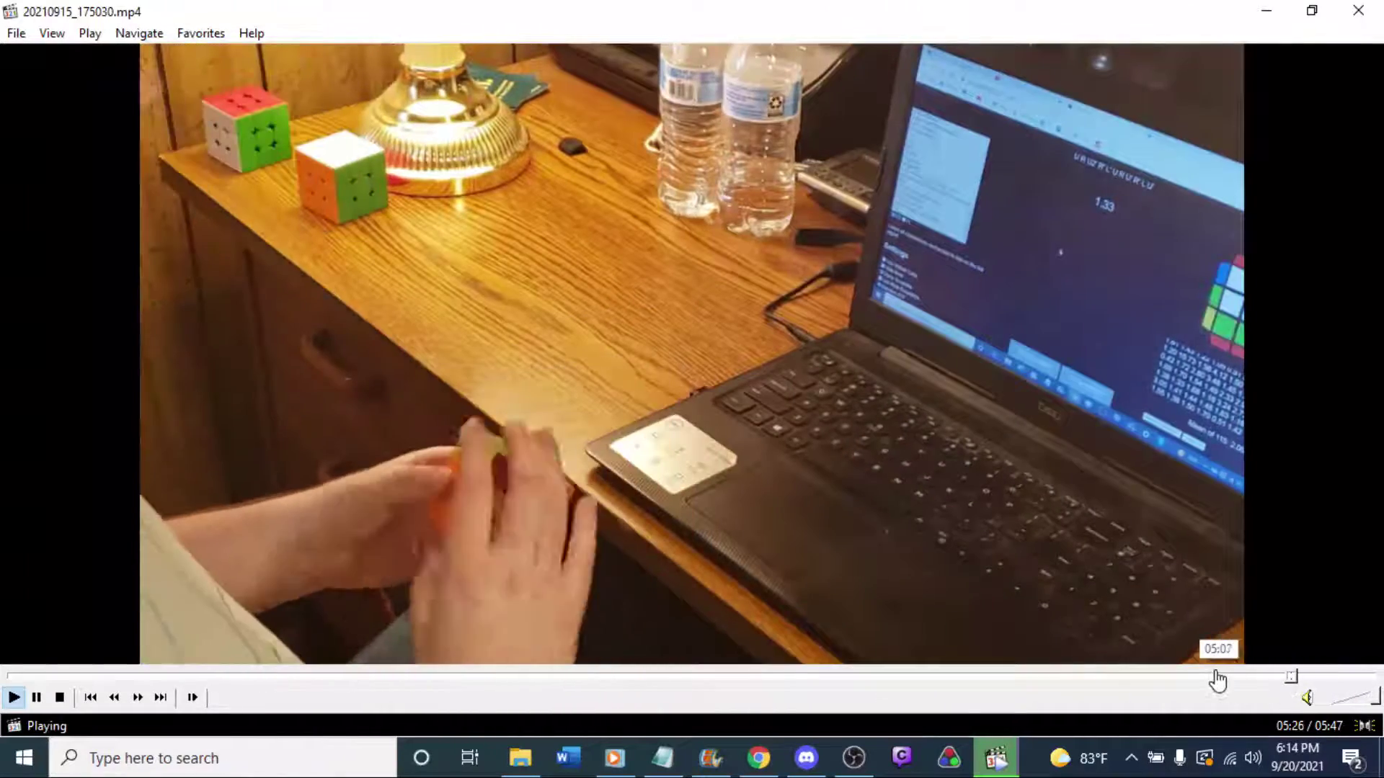
{"action": "left_click", "coordinate": [853, 558]}
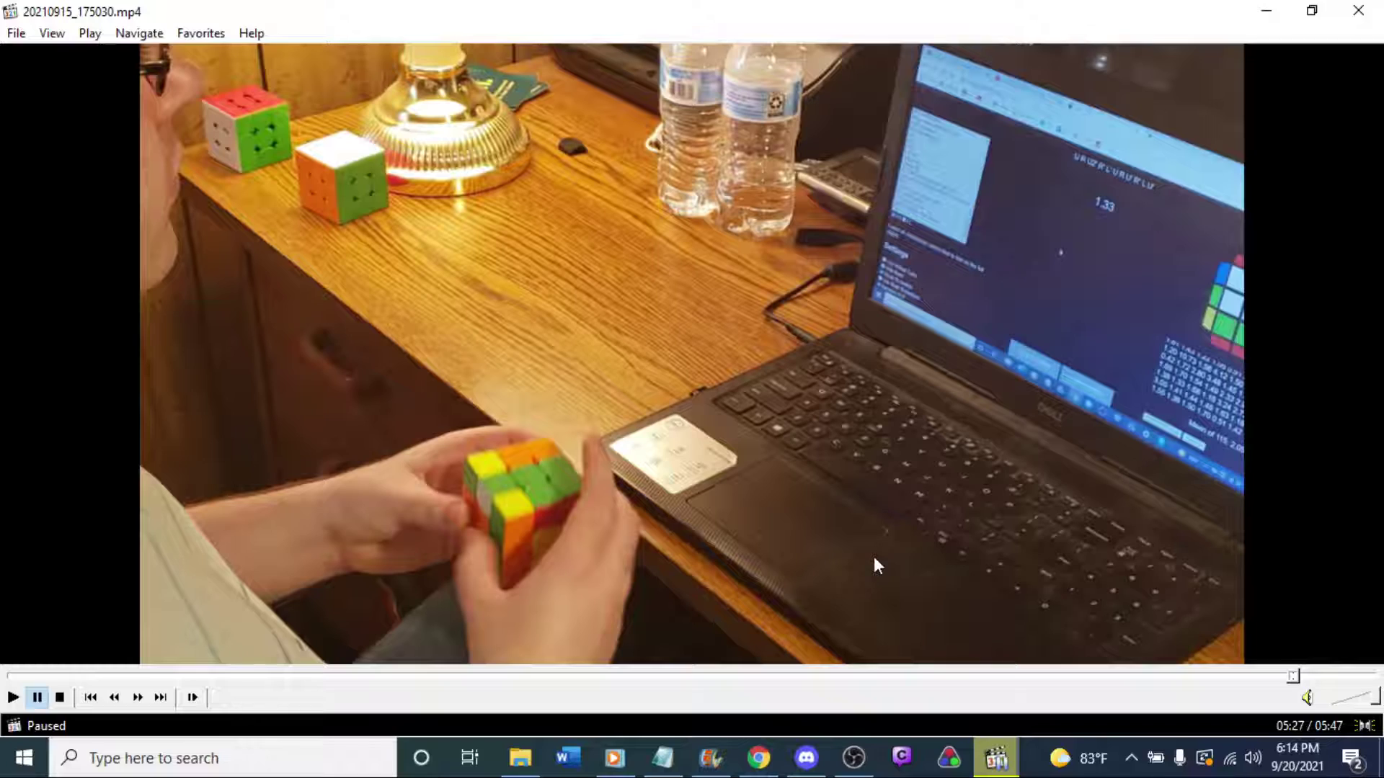
{"action": "left_click", "coordinate": [1275, 9]}
Open 20210915_175624.mp4 from the Day 1 folder, examine its closing seconds around 2:47, and close the player.
{"action": "double_click", "coordinate": [581, 537]}
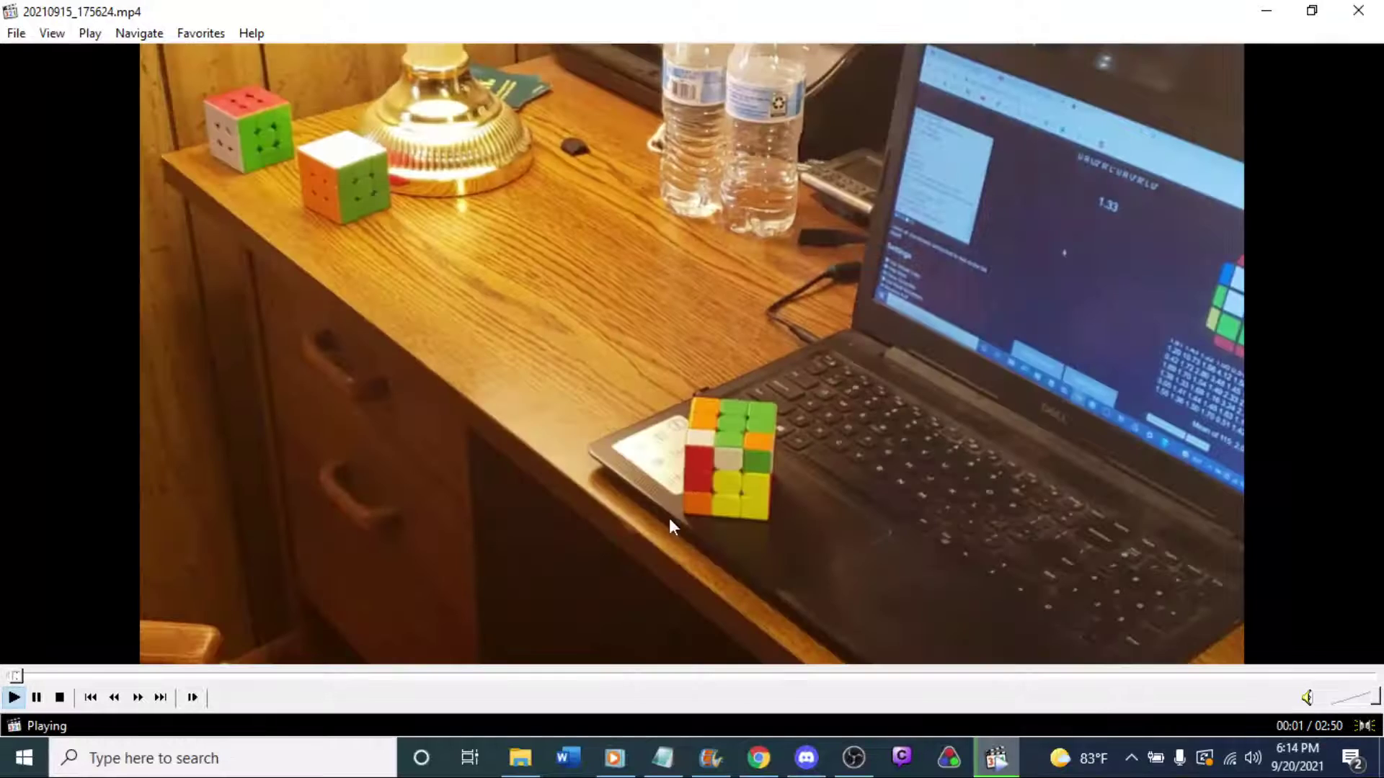
{"action": "left_click", "coordinate": [1351, 673]}
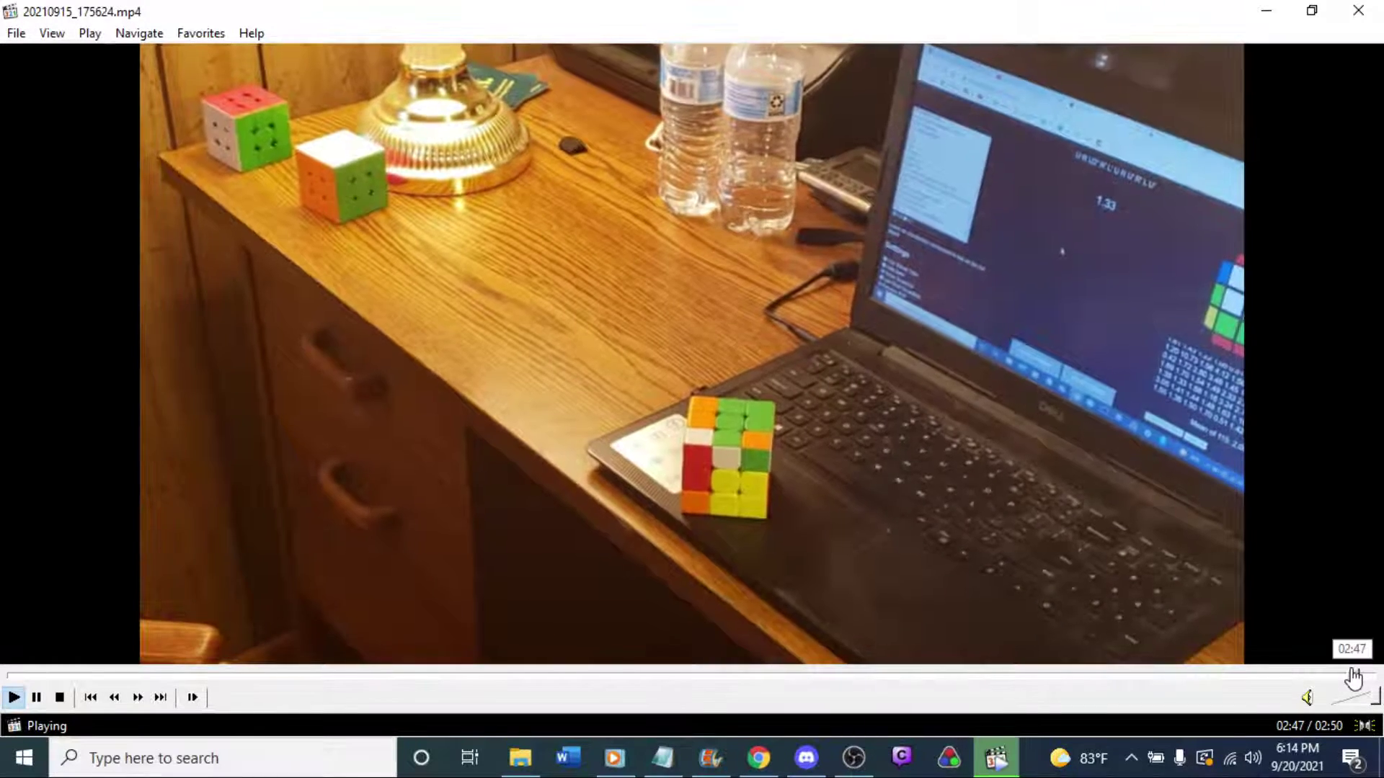
{"action": "left_click", "coordinate": [1307, 674]}
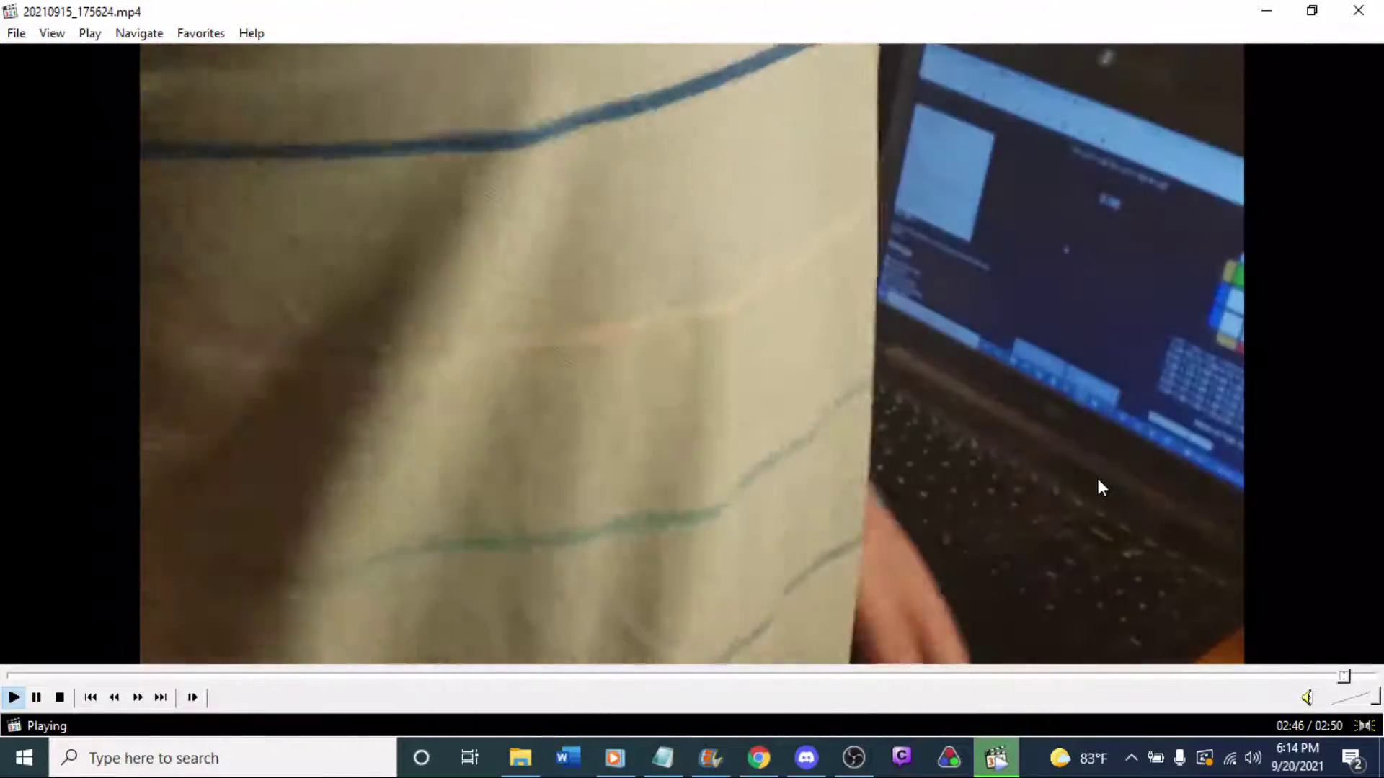
{"action": "key", "text": "alt+F4"}
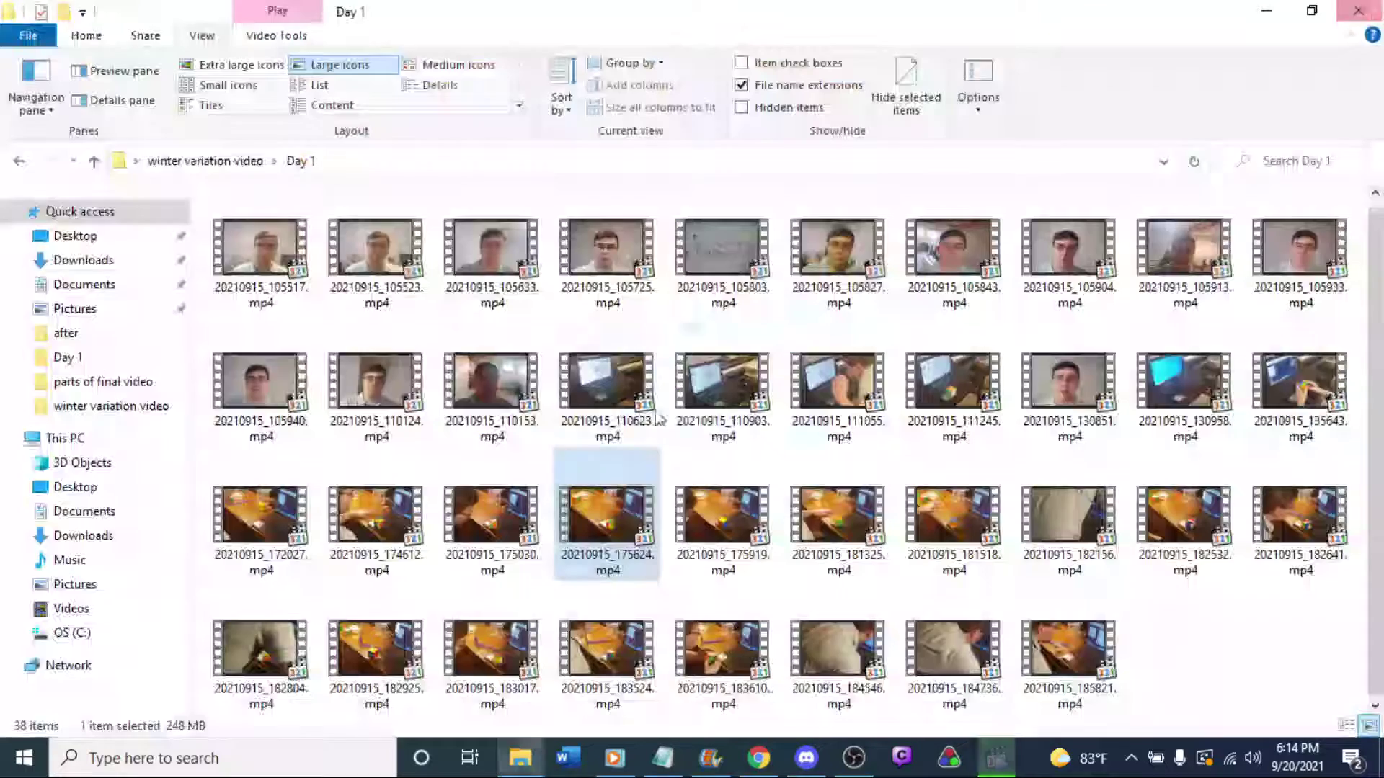
Open 20210915_175919.mp4 in a maximized player, examine its ending and the footage around 11:07, and leave the player.
{"action": "left_click", "coordinate": [737, 522]}
{"action": "double_click", "coordinate": [737, 522]}
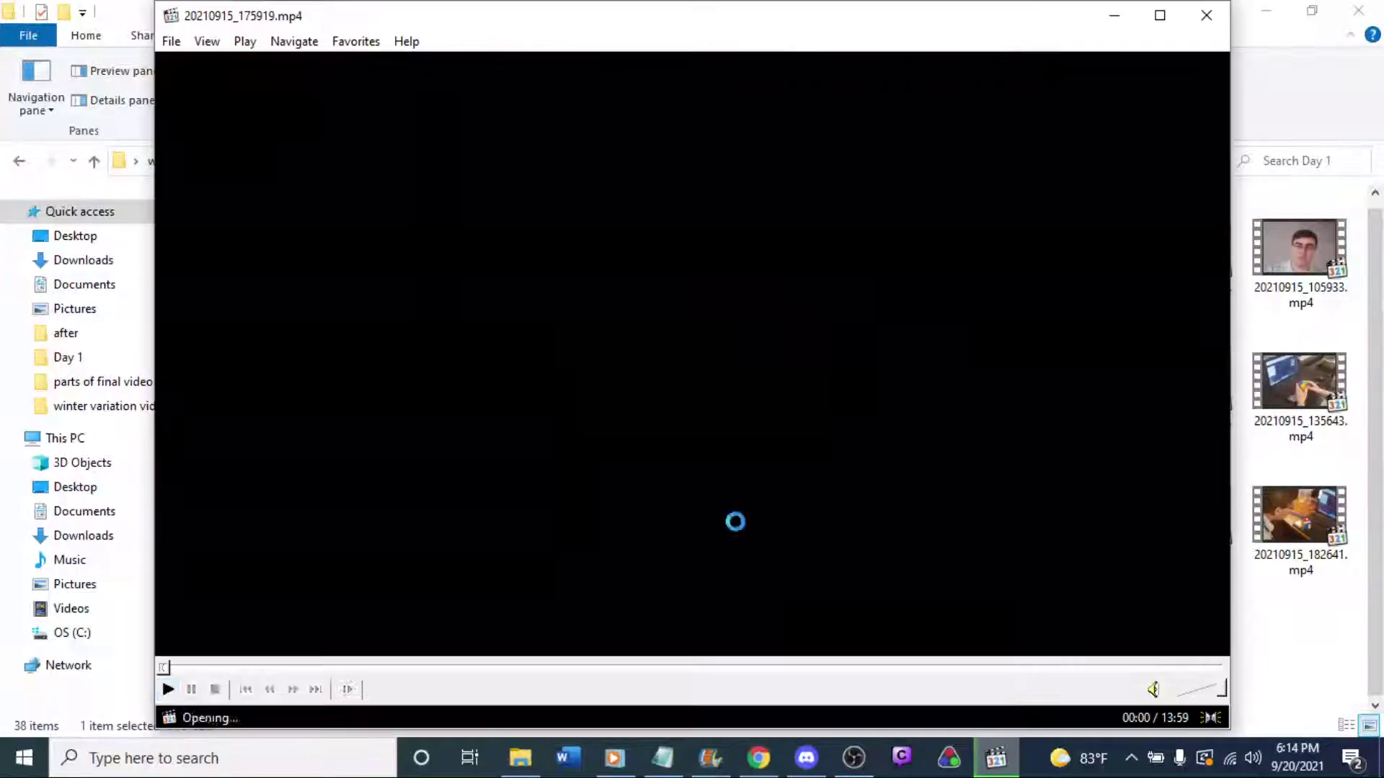
{"action": "left_click", "coordinate": [1153, 22]}
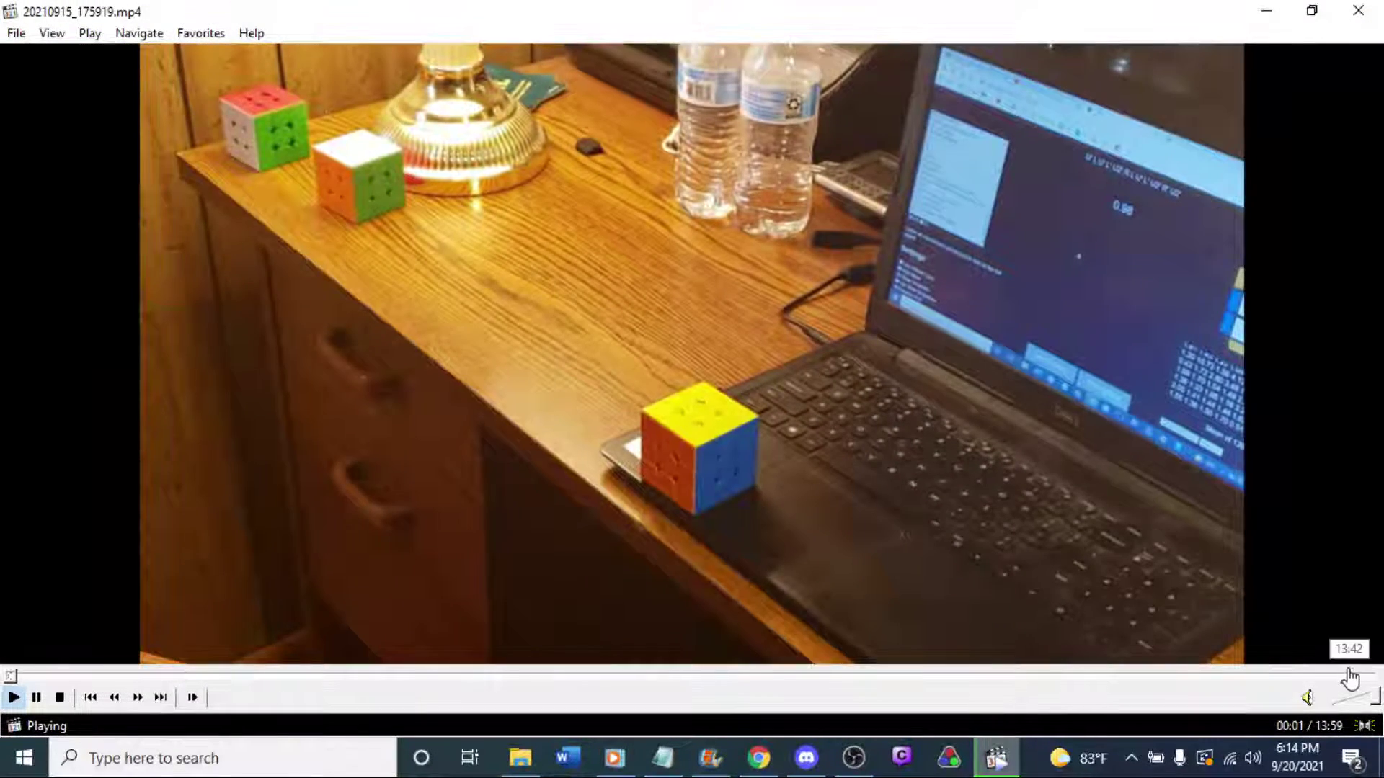
{"action": "left_click", "coordinate": [1349, 671]}
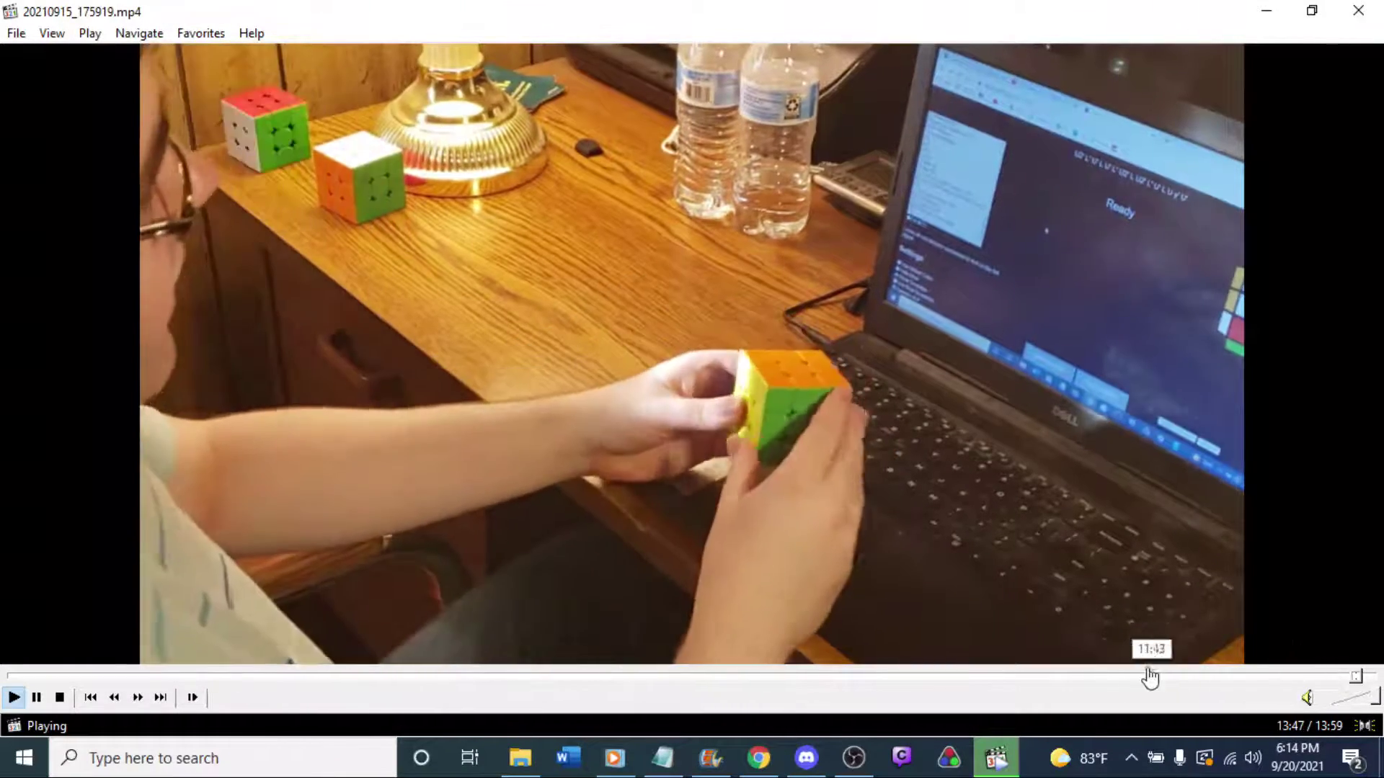
{"action": "left_click", "coordinate": [1091, 676]}
{"action": "left_click", "coordinate": [1289, 89]}
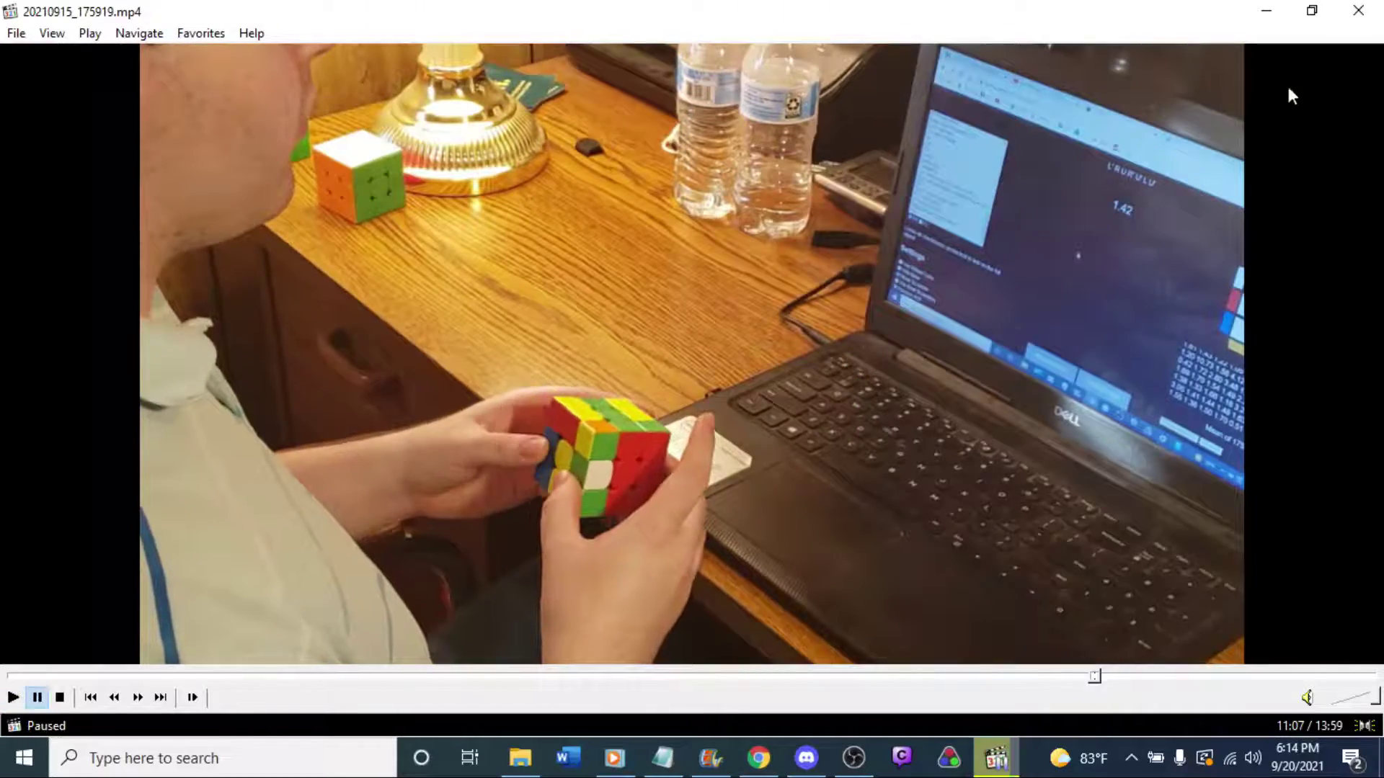
{"action": "left_click", "coordinate": [1281, 18]}
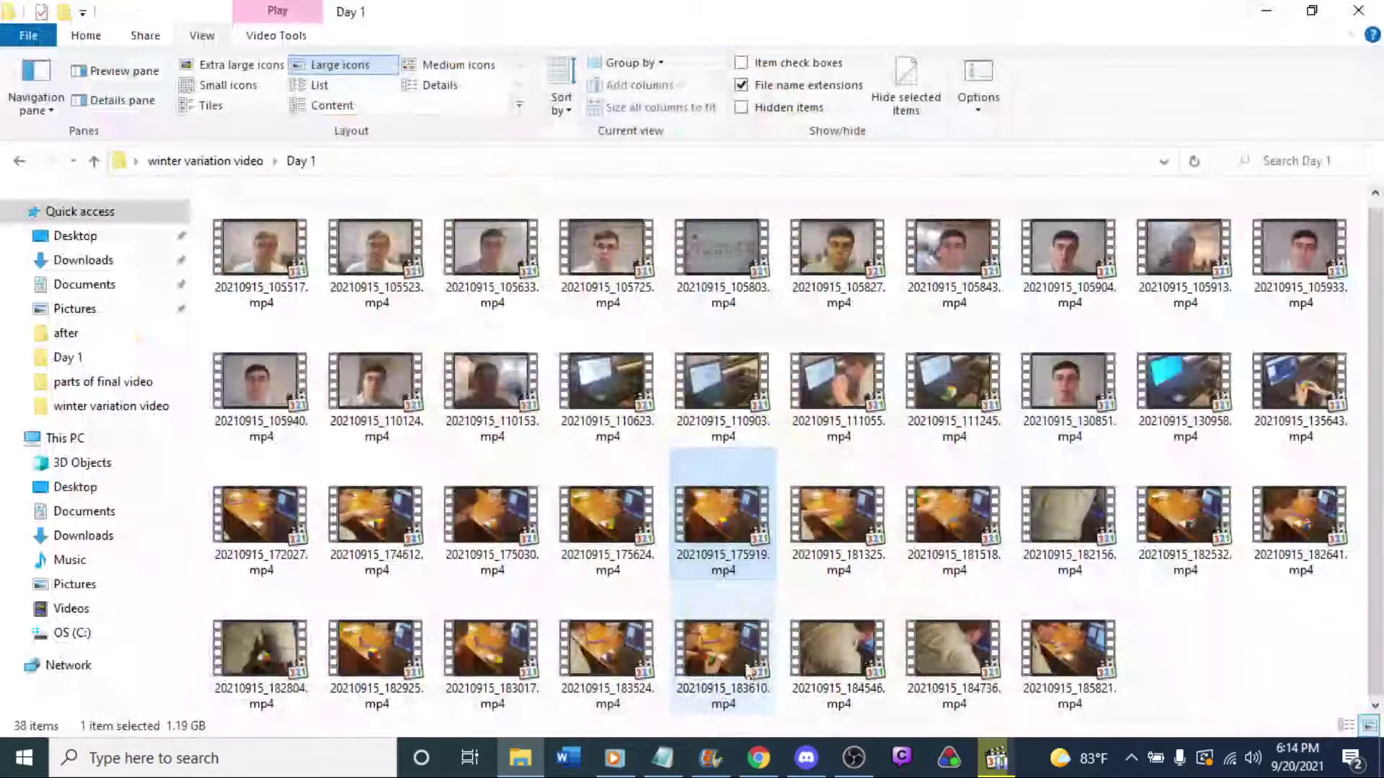
Shrink the Day 1 folder window, locate 20210915_175919.mp4 among the recordings, and switch back to Movie Maker.
{"action": "left_click_drag", "start_coordinate": [922, 8], "coordinate": [404, 140]}
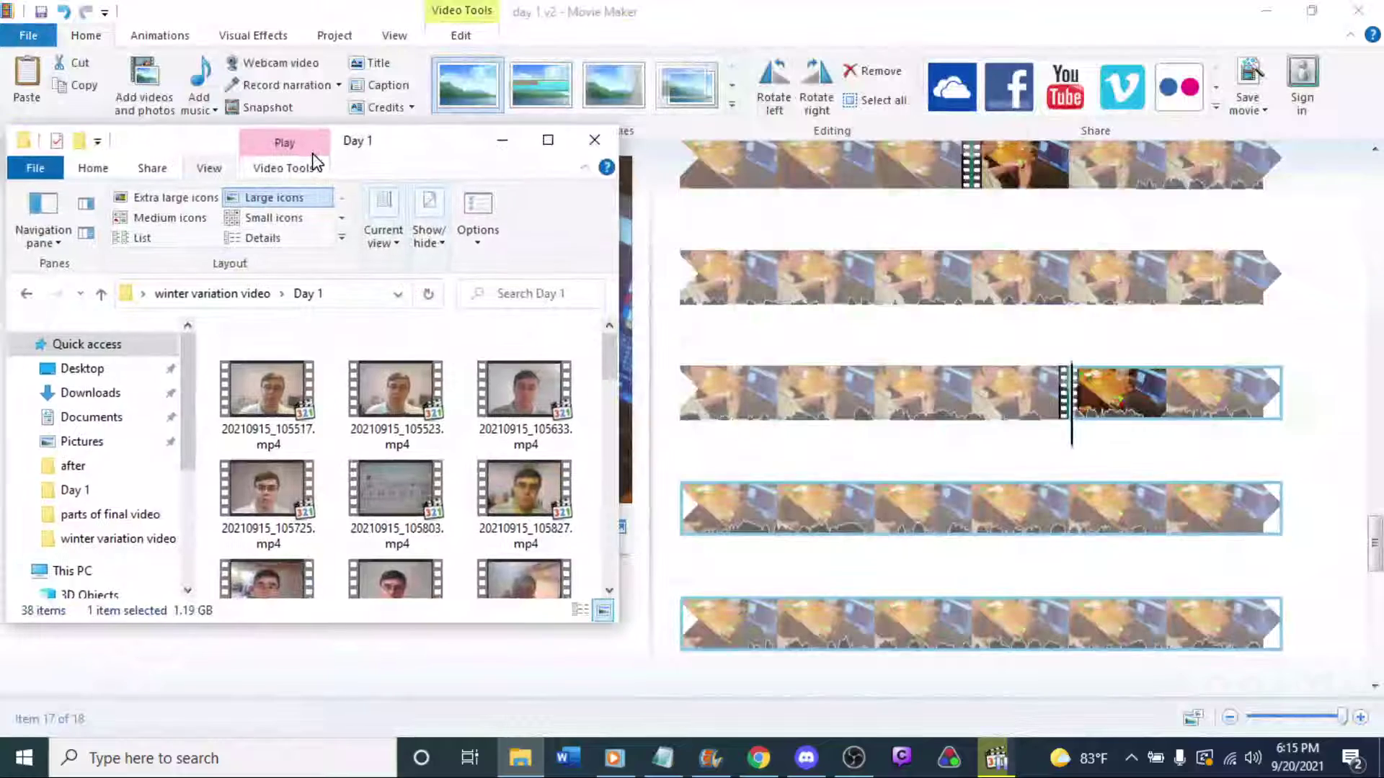
{"action": "scroll", "coordinate": [443, 425], "scroll_direction": "down", "scroll_amount": 10}
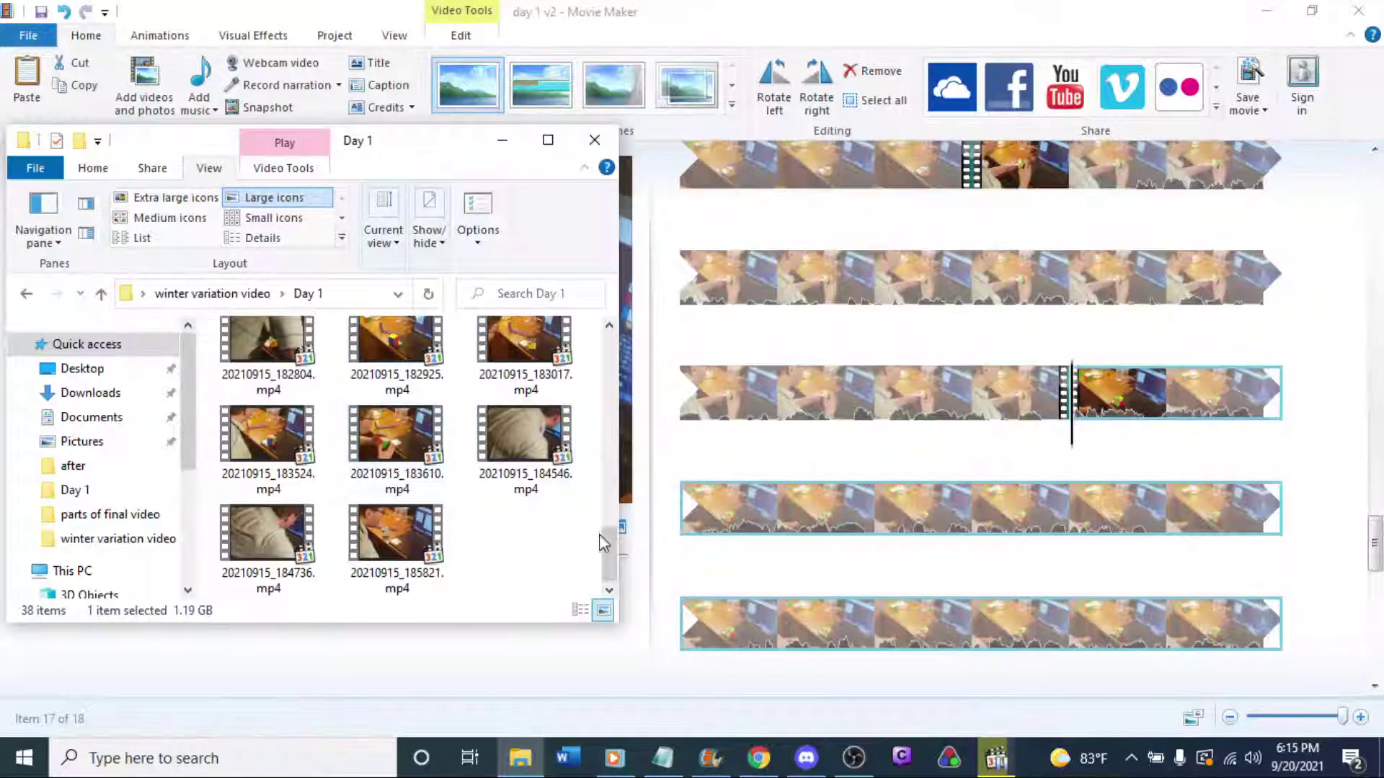
{"action": "scroll", "coordinate": [461, 534], "scroll_direction": "up", "scroll_amount": 4}
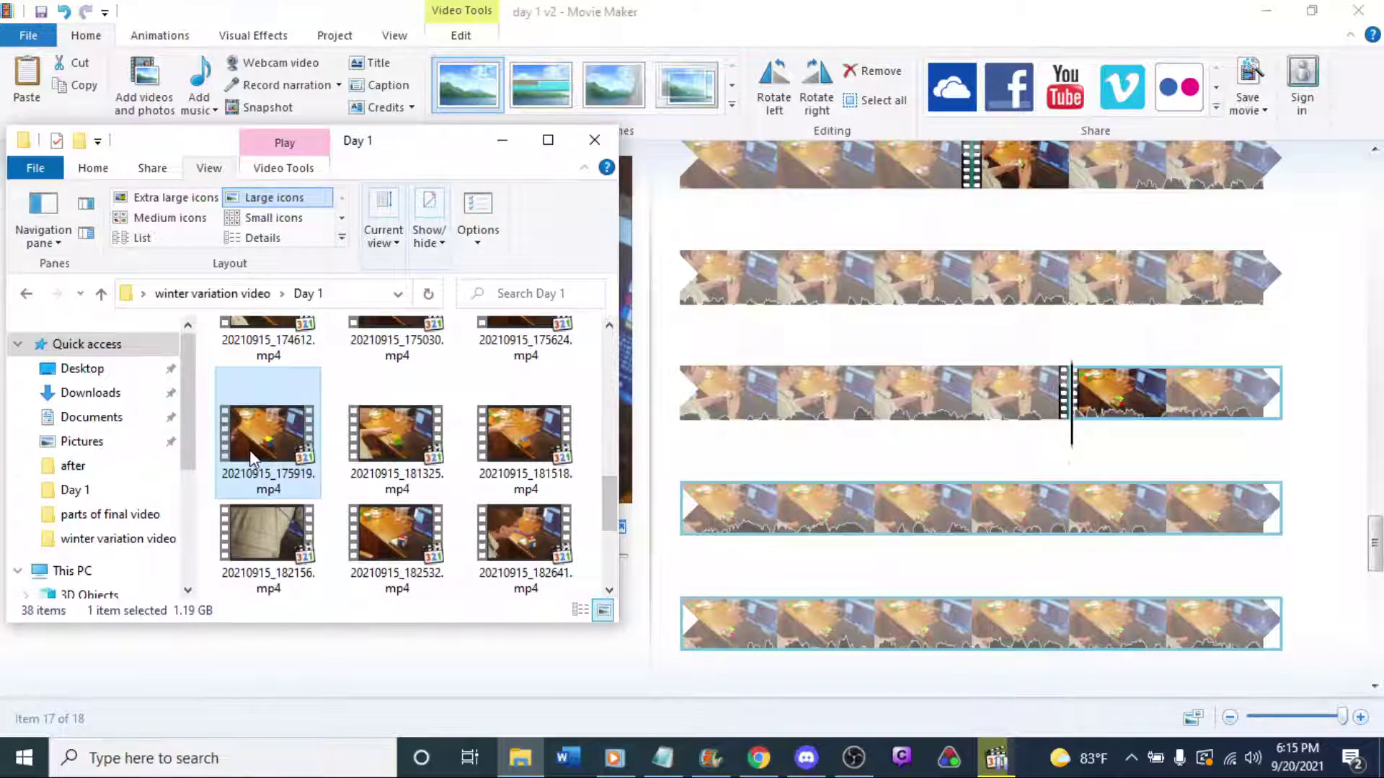
{"action": "left_click", "coordinate": [1122, 431]}
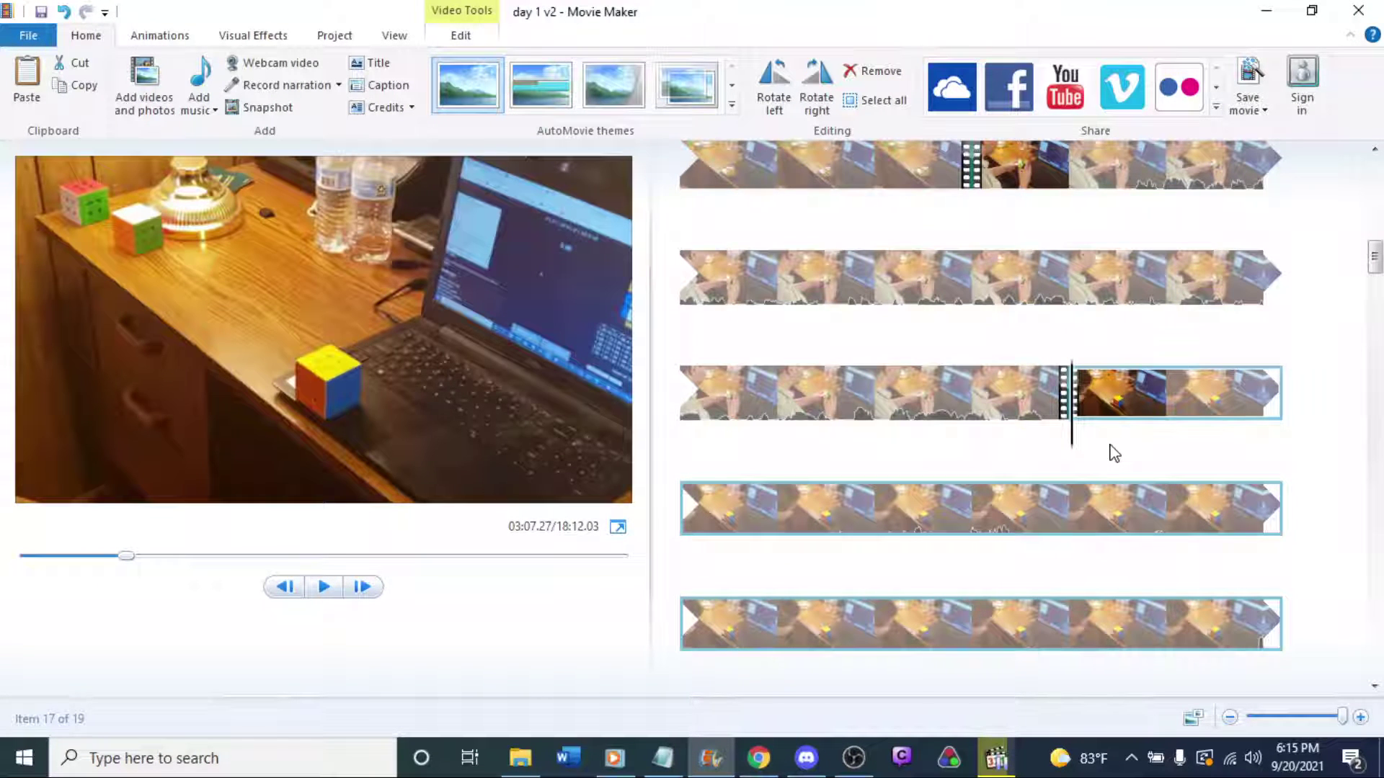
Examine the seventeenth clip's late footage, working backwards from about 16:20 to 15:21, for the start of the usable part.
{"action": "scroll", "coordinate": [1108, 454], "scroll_direction": "down", "scroll_amount": 10}
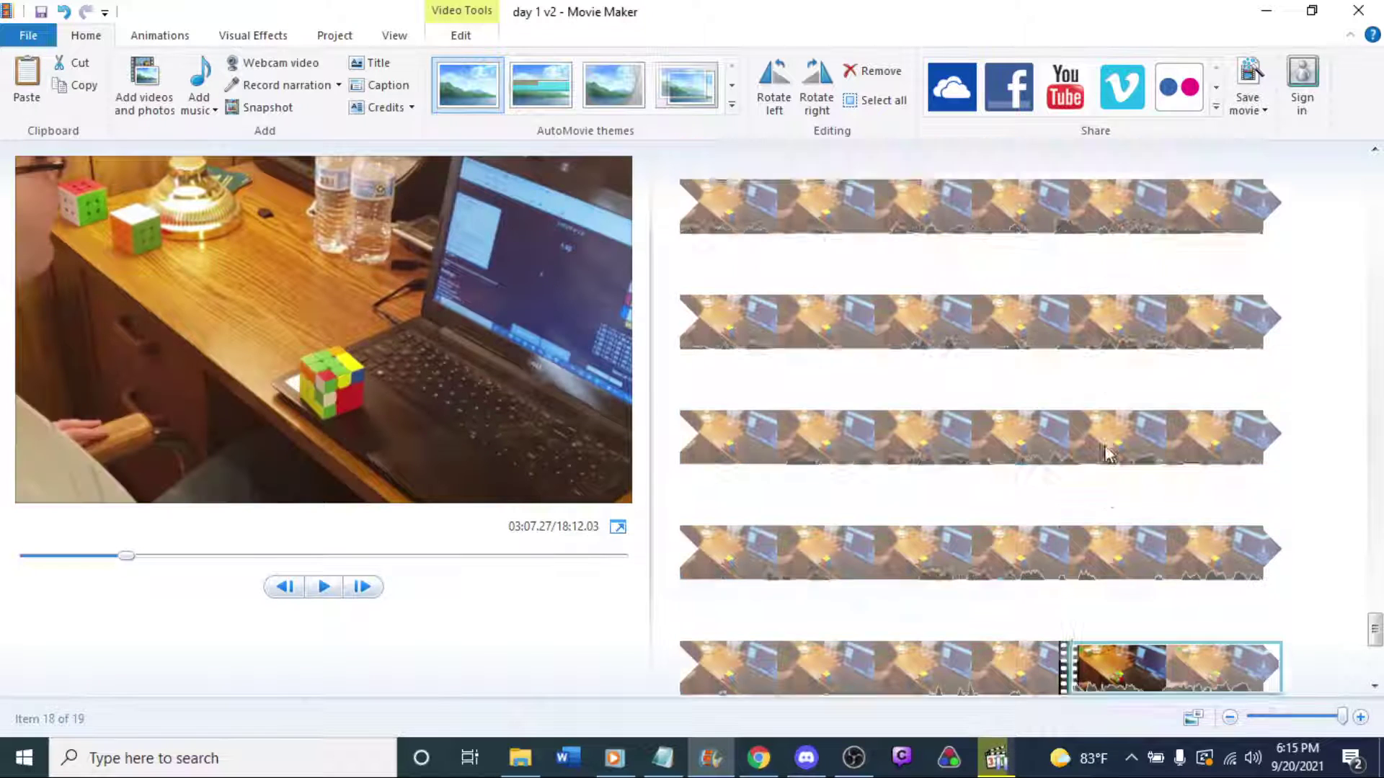
{"action": "left_click", "coordinate": [880, 622]}
{"action": "key", "text": "space"}
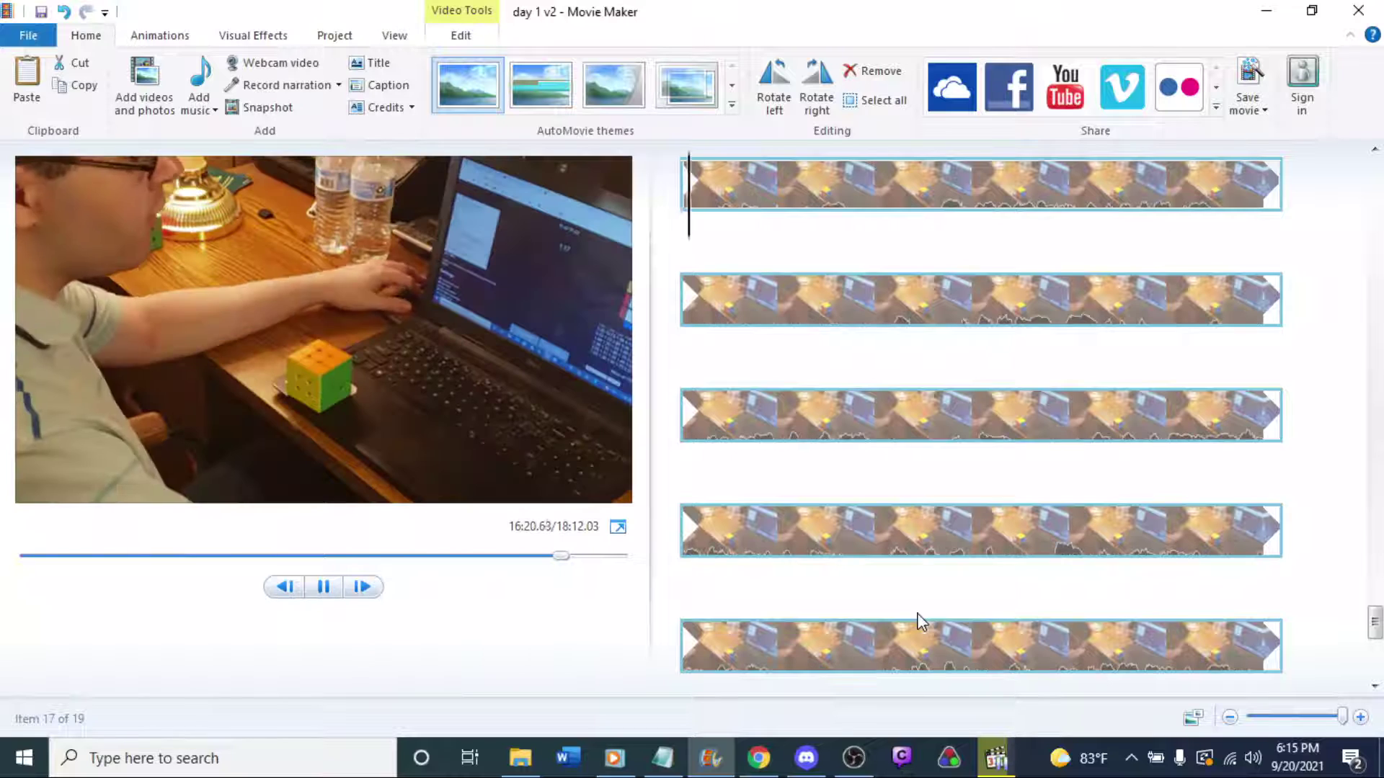
{"action": "key", "text": "space"}
{"action": "key", "text": "space"}
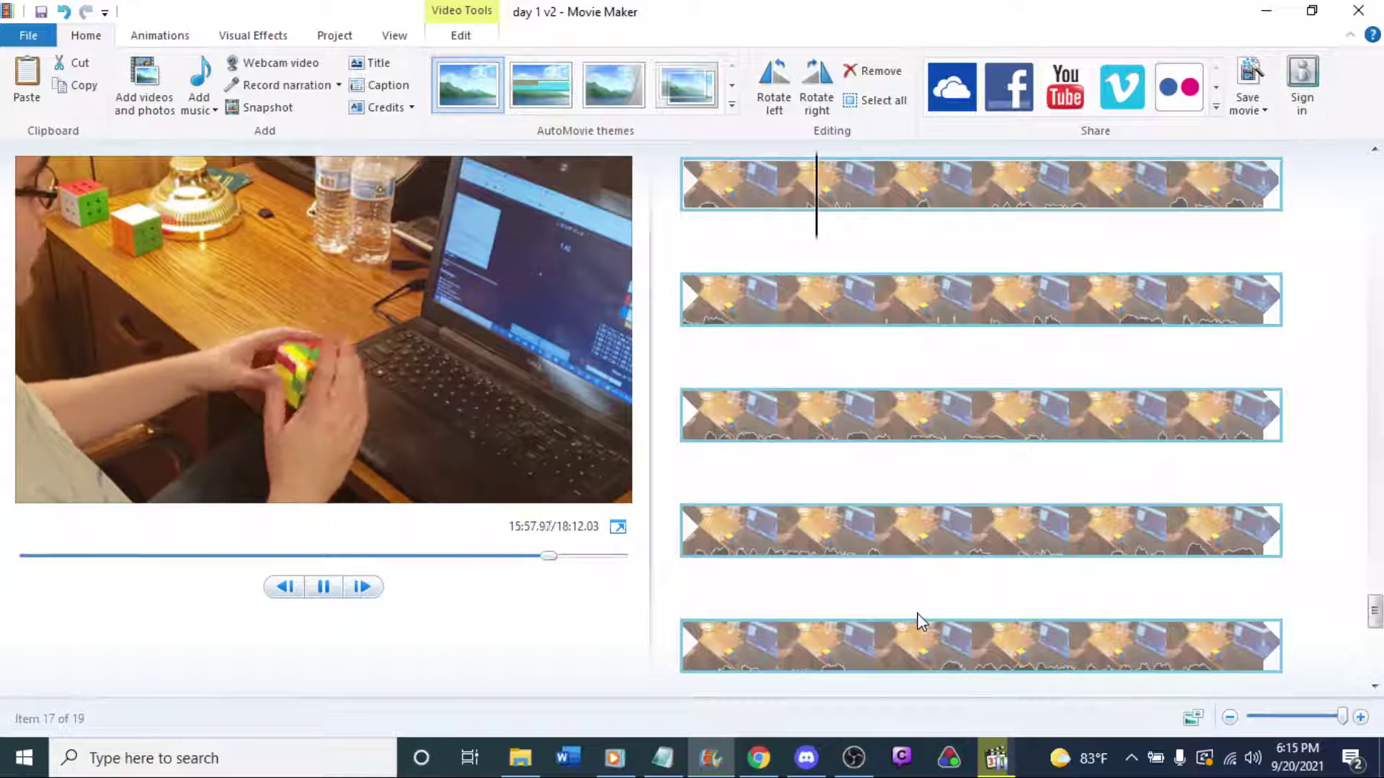
{"action": "key", "text": "Up"}
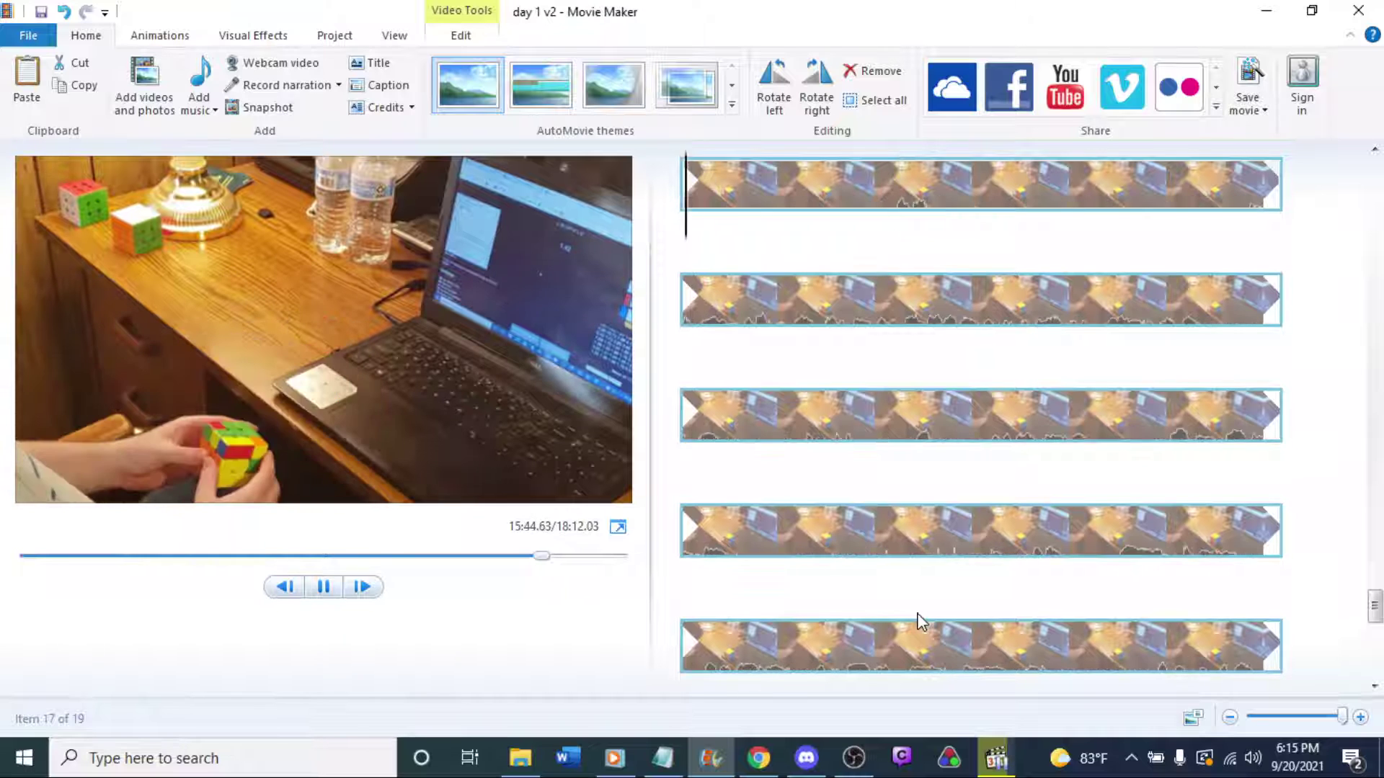
{"action": "key", "text": "space"}
{"action": "key", "text": "Up"}
{"action": "key", "text": "Up"}
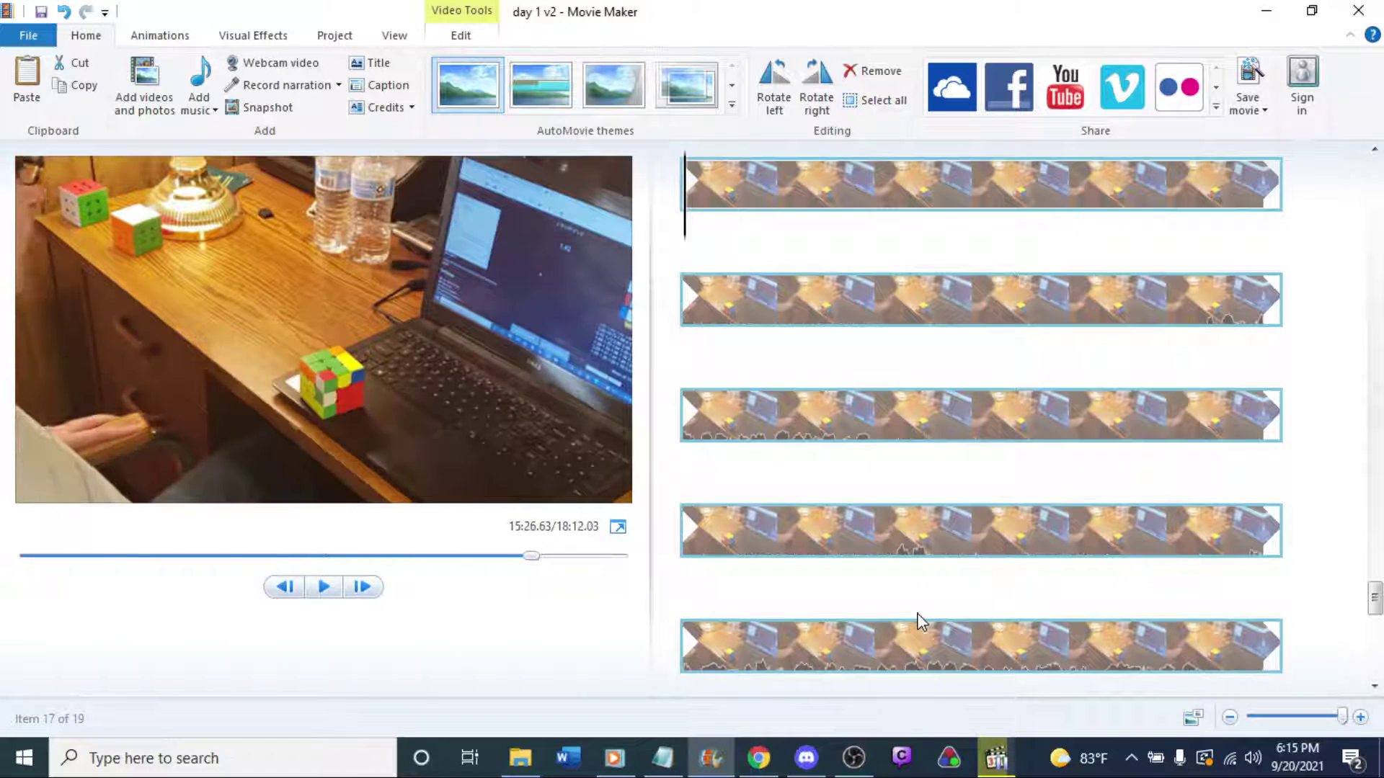
{"action": "key", "text": "Up"}
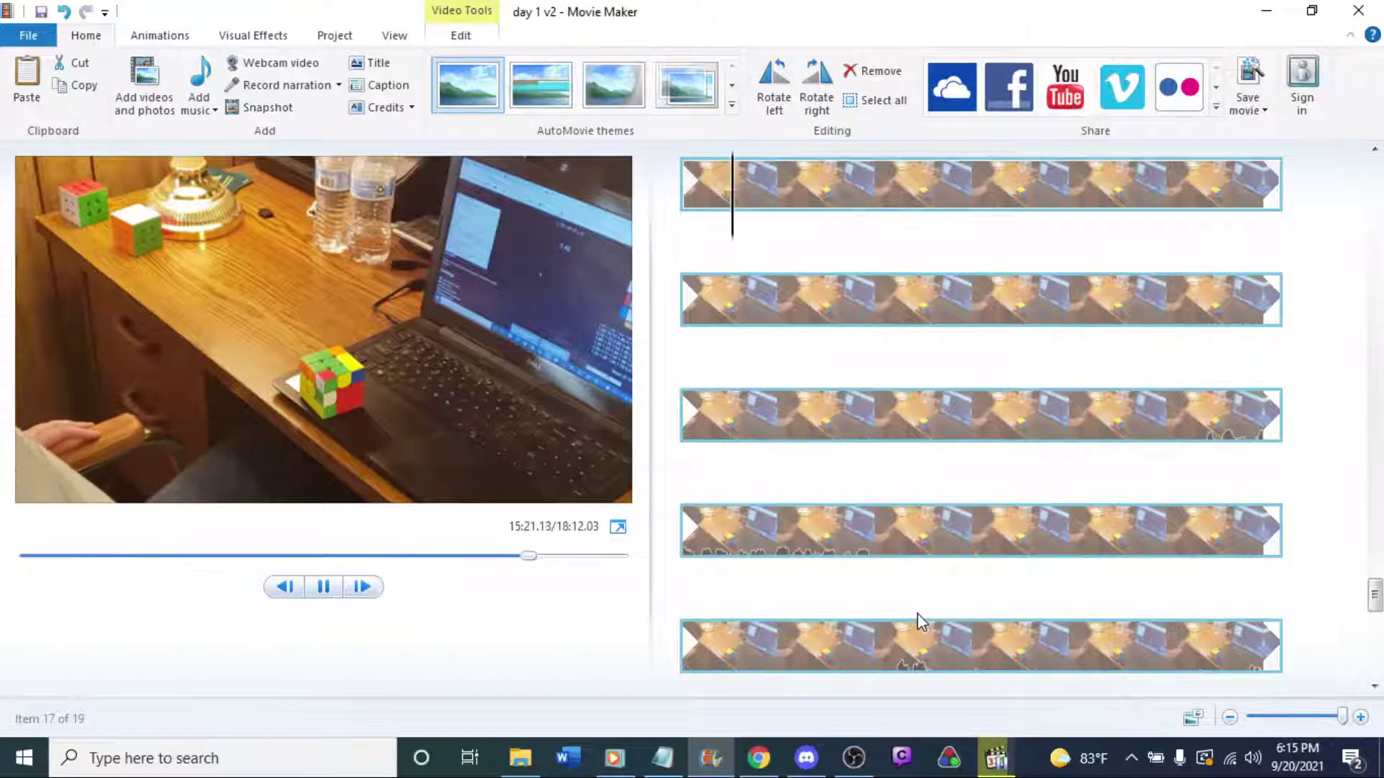
Split the seventeenth clip at 15:01.43, where the solver leans out of view, and remove the footage before the split.
{"action": "scroll", "coordinate": [919, 621], "scroll_direction": "up", "scroll_amount": 5}
{"action": "left_click", "coordinate": [807, 343]}
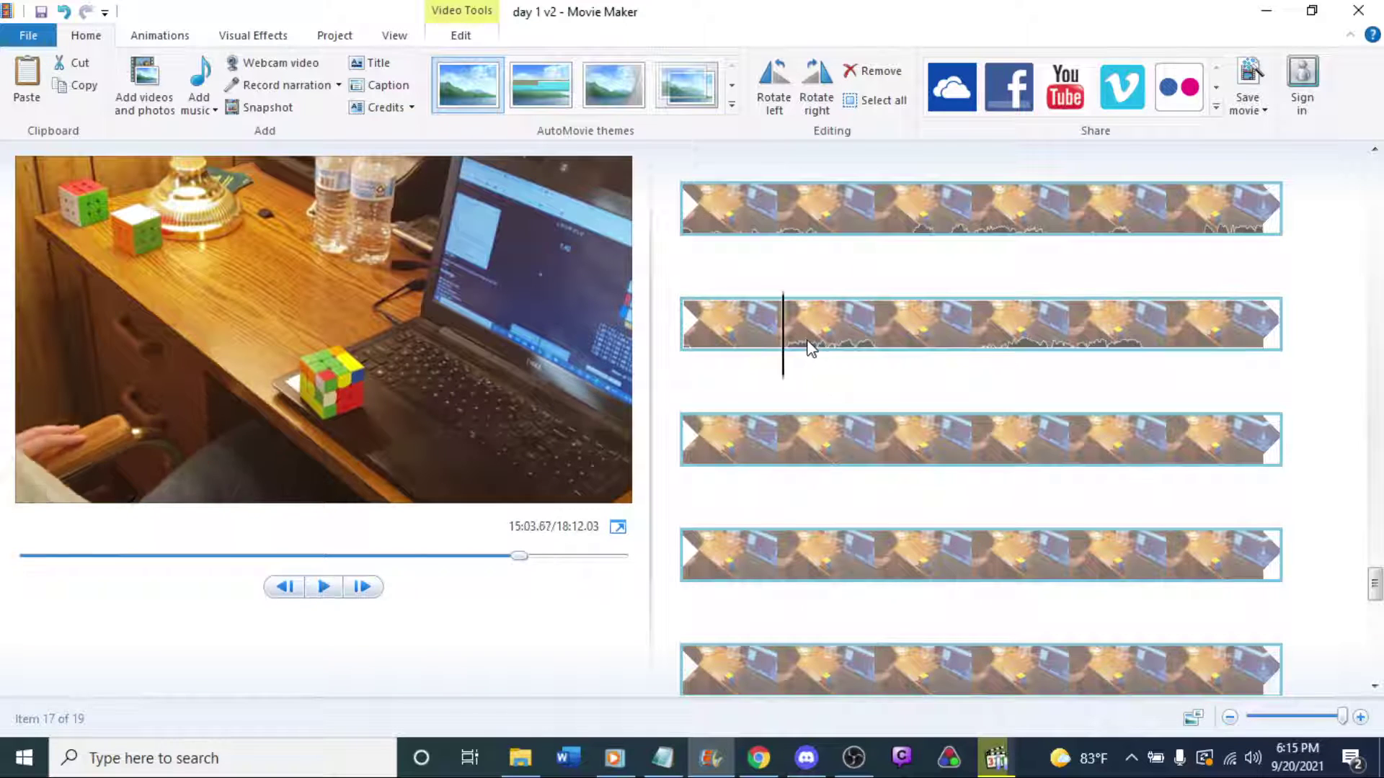
{"action": "scroll", "coordinate": [980, 490], "scroll_direction": "up", "scroll_amount": 3}
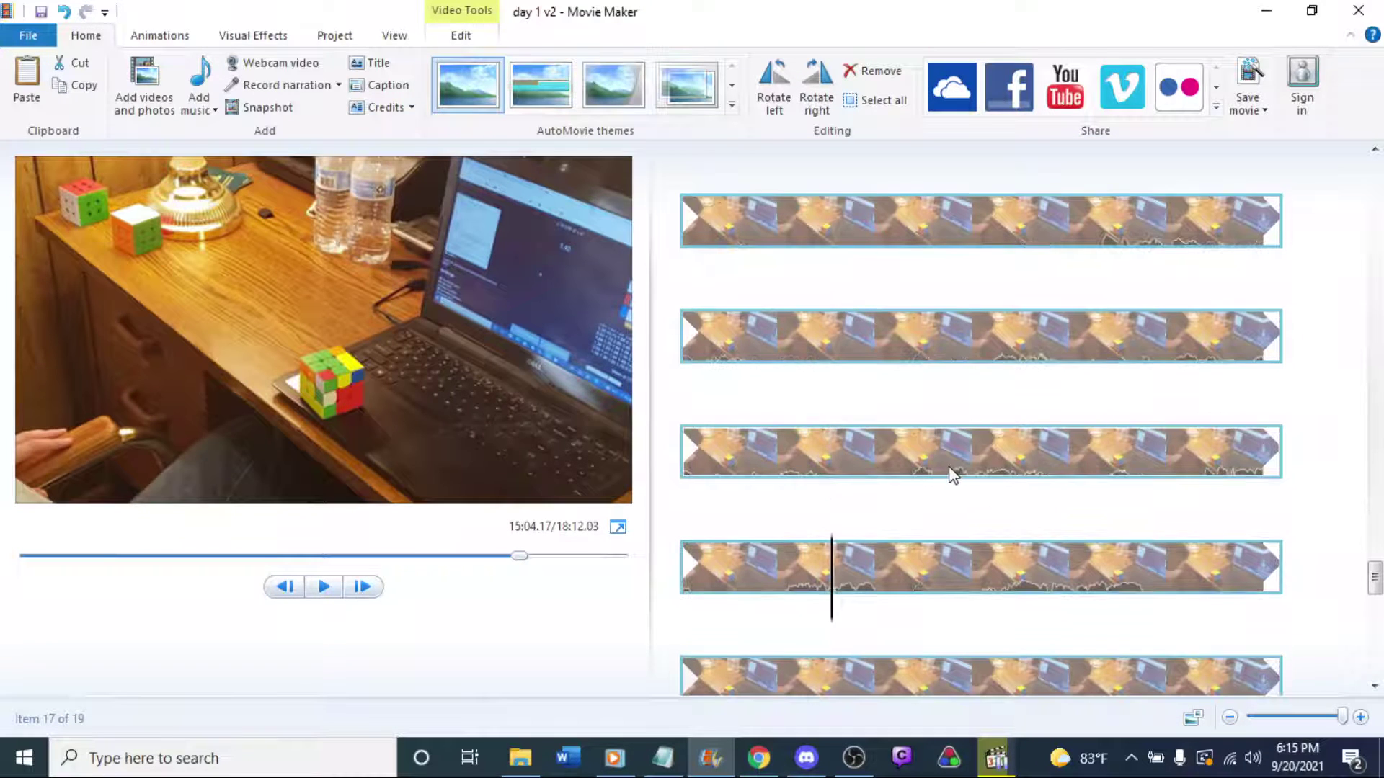
{"action": "key", "text": "Up"}
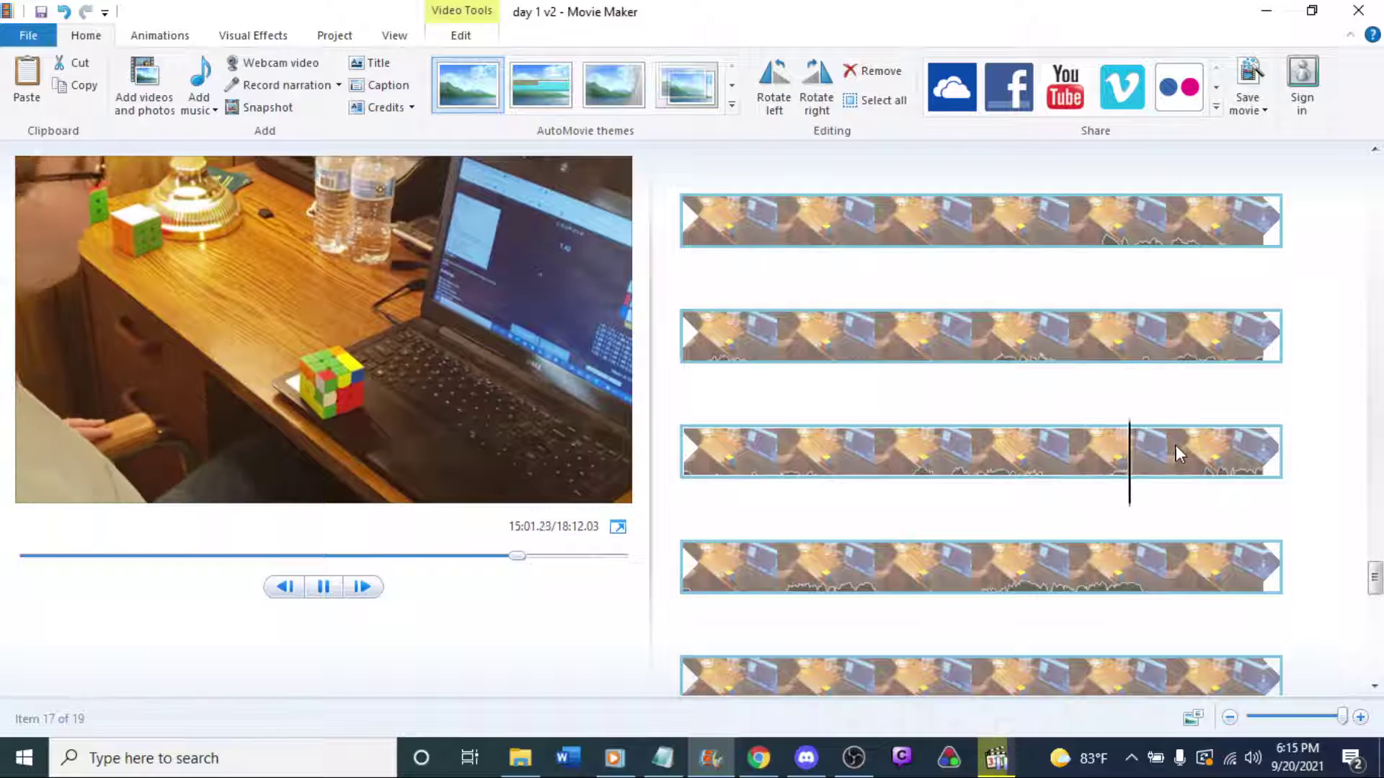
{"action": "left_click", "coordinate": [1196, 455]}
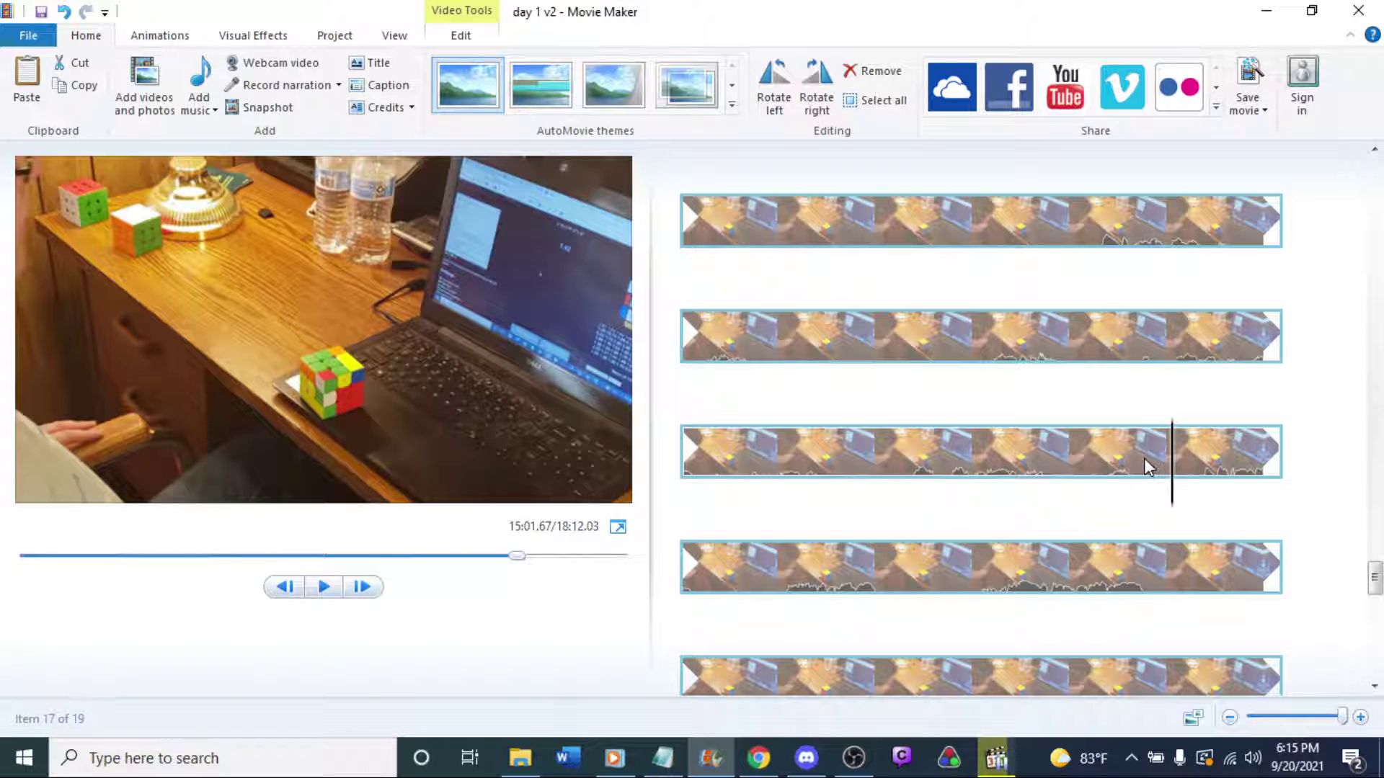
{"action": "mouse_move", "coordinate": [1148, 466]}
{"action": "left_mouse_down"}
{"action": "mouse_move", "coordinate": [1072, 485]}
{"action": "mouse_move", "coordinate": [1145, 488]}
{"action": "left_mouse_up"}
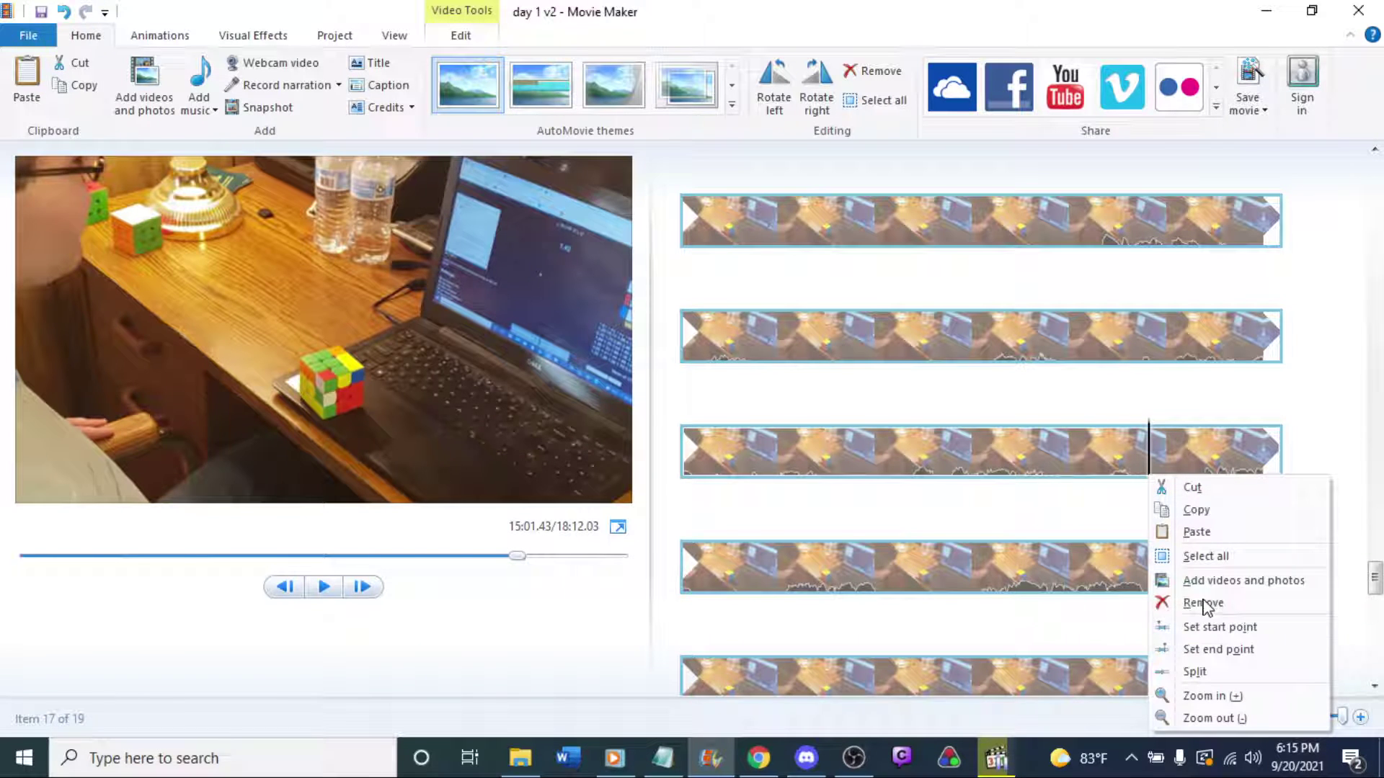
{"action": "left_click", "coordinate": [1194, 672]}
{"action": "key", "text": "Delete"}
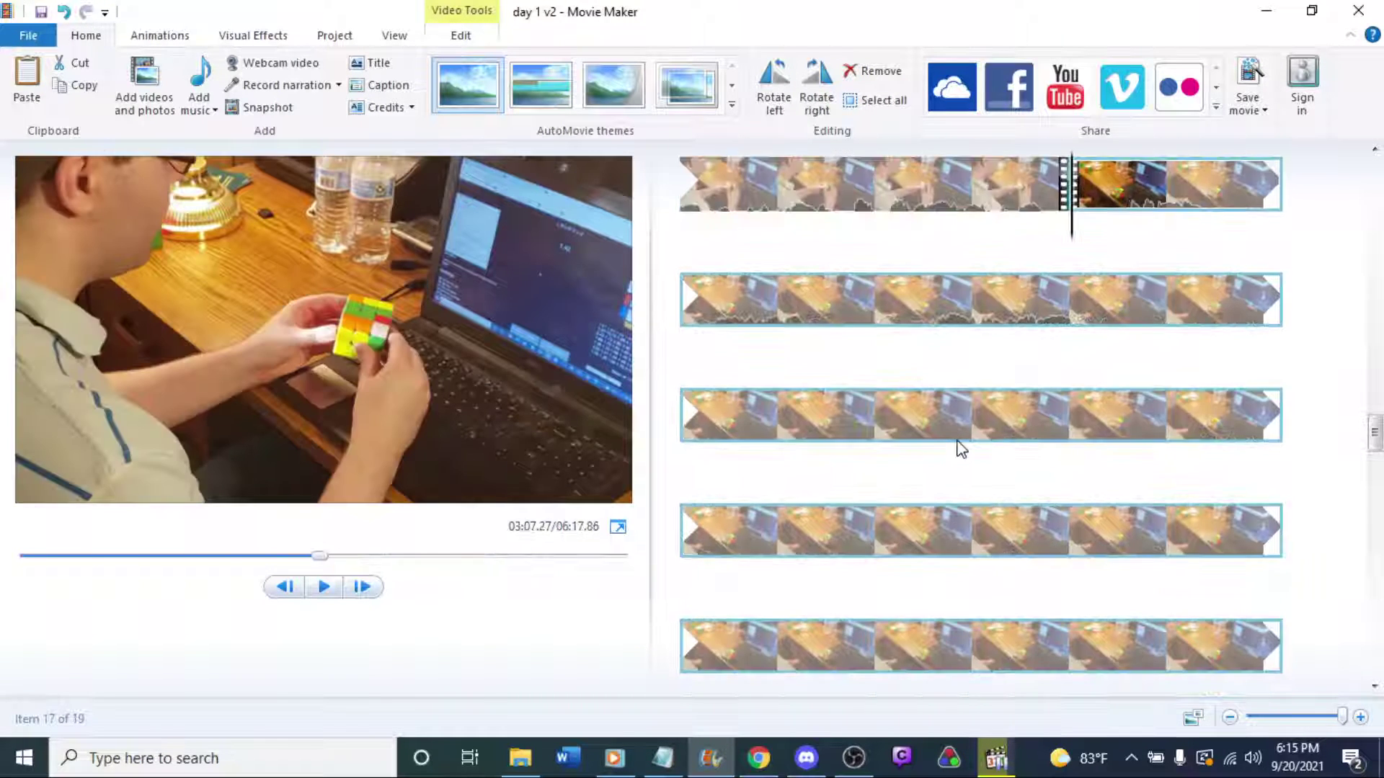
Check the new start of the seventeenth clip, split it at about 3:07.47, and remove the short opening piece.
{"action": "key", "text": "space"}
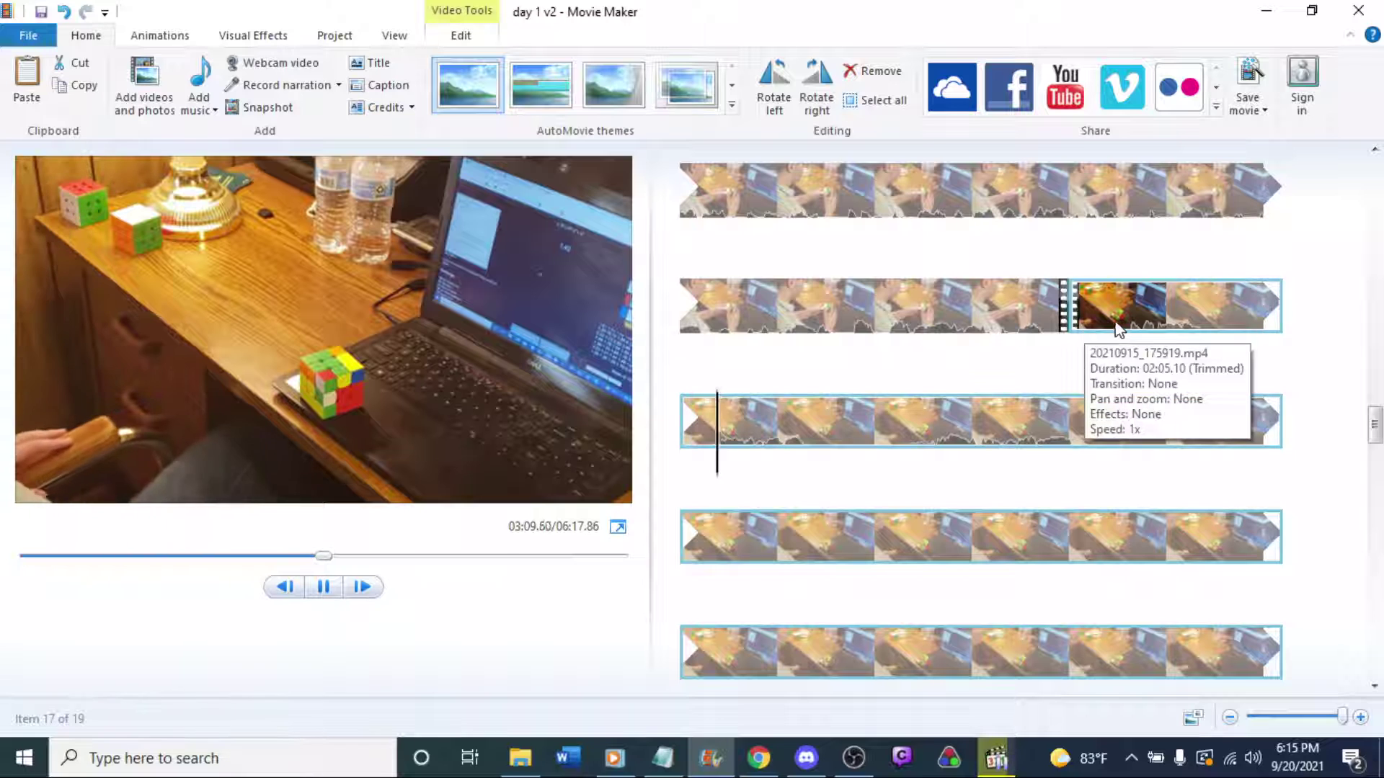
{"action": "left_click", "coordinate": [1040, 305]}
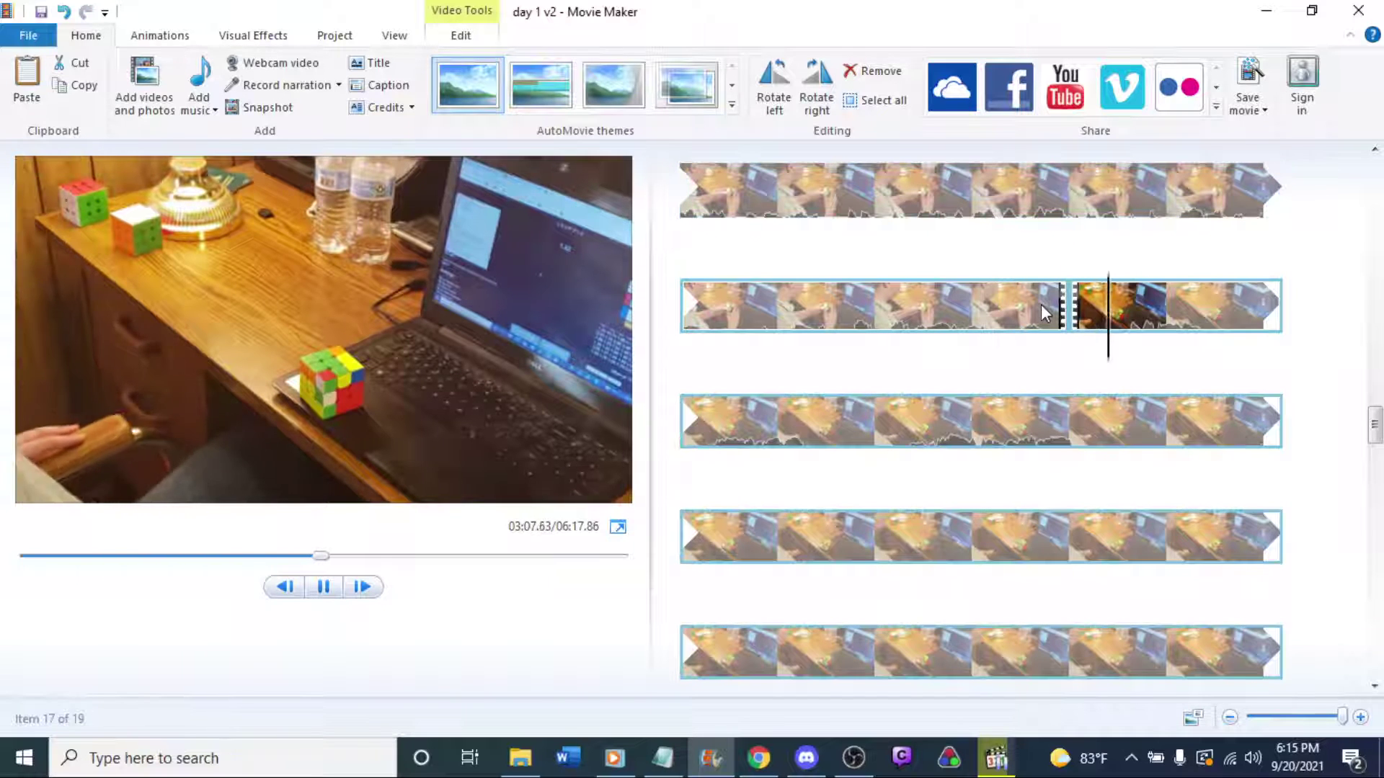
{"action": "left_click", "coordinate": [1081, 330]}
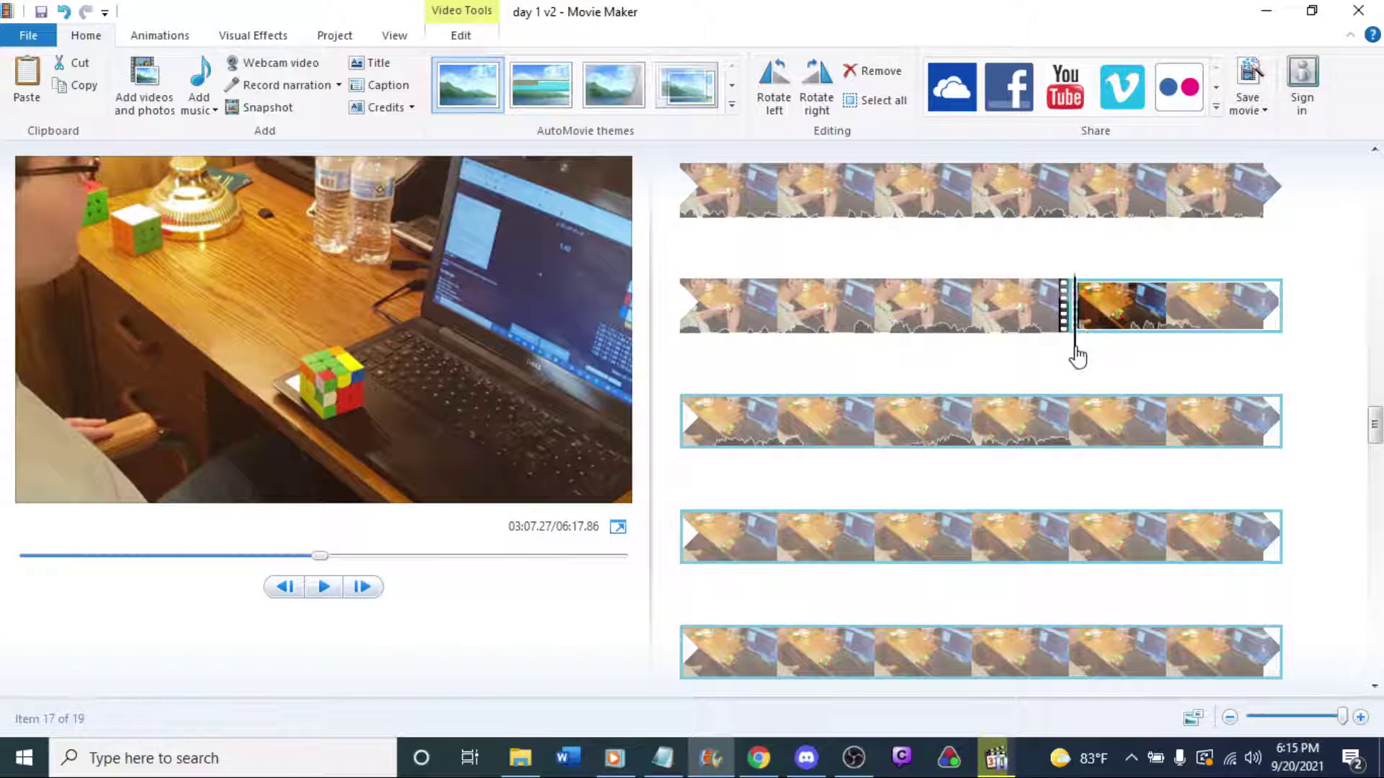
{"action": "right_click", "coordinate": [1087, 348]}
{"action": "left_click", "coordinate": [1138, 544]}
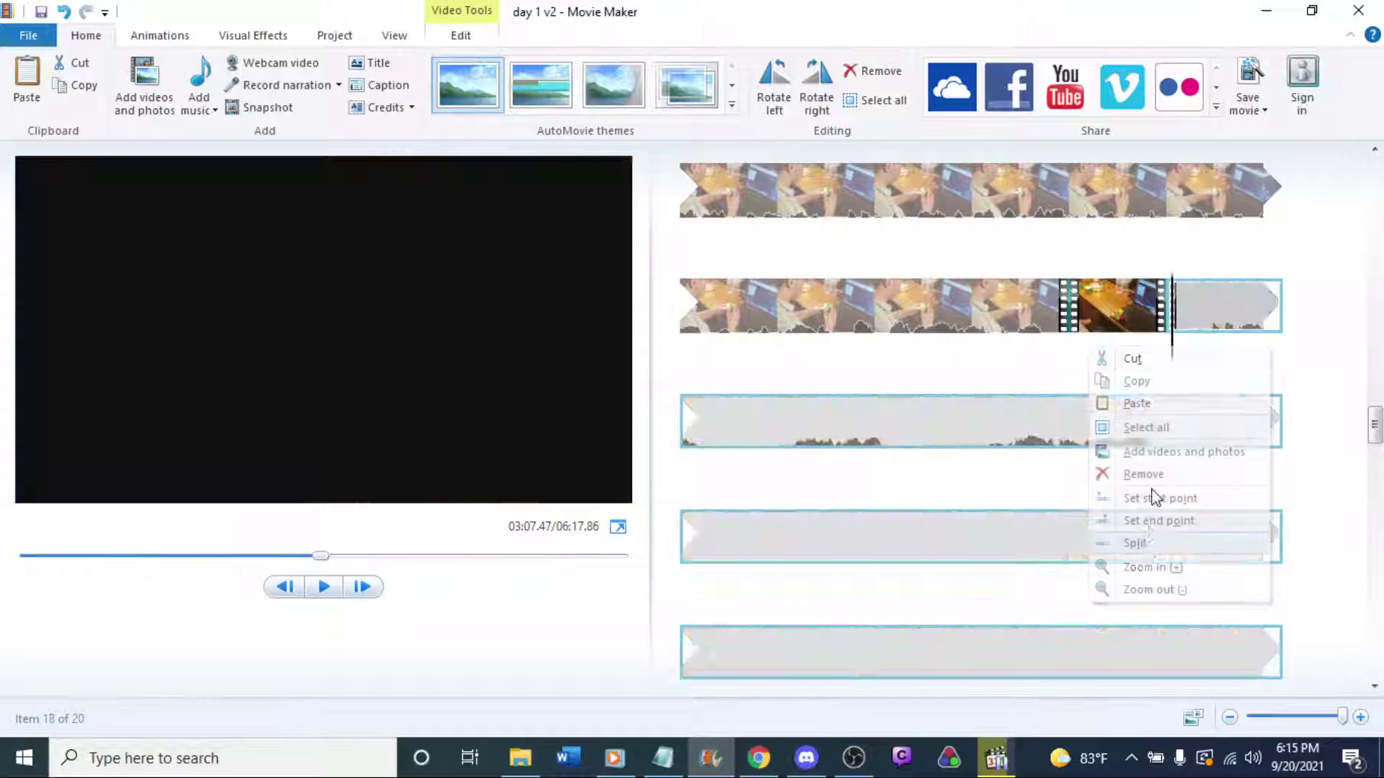
Split the seventeenth clip at 3:13.37, after the solver leans back out of view, and remove the footage following the split.
{"action": "key", "text": "space"}
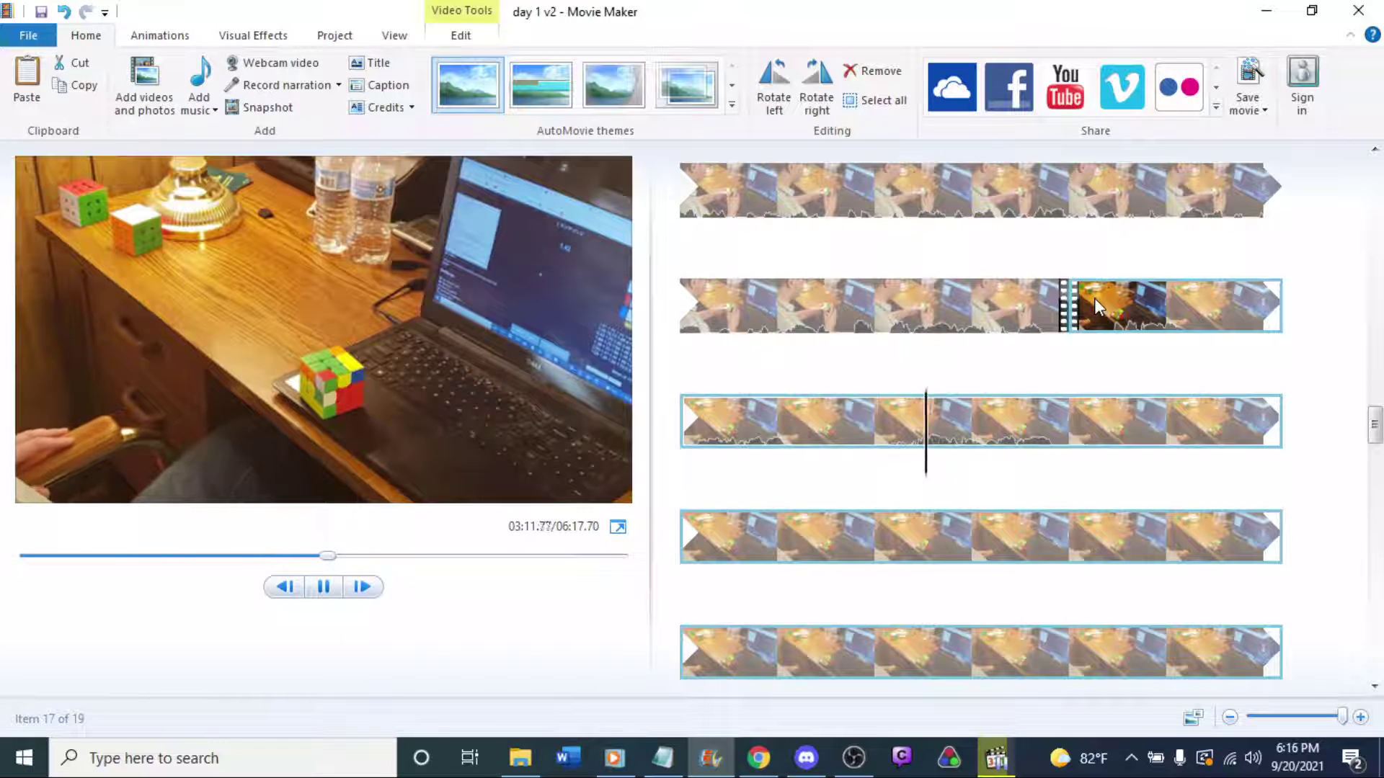
{"action": "key", "text": "space"}
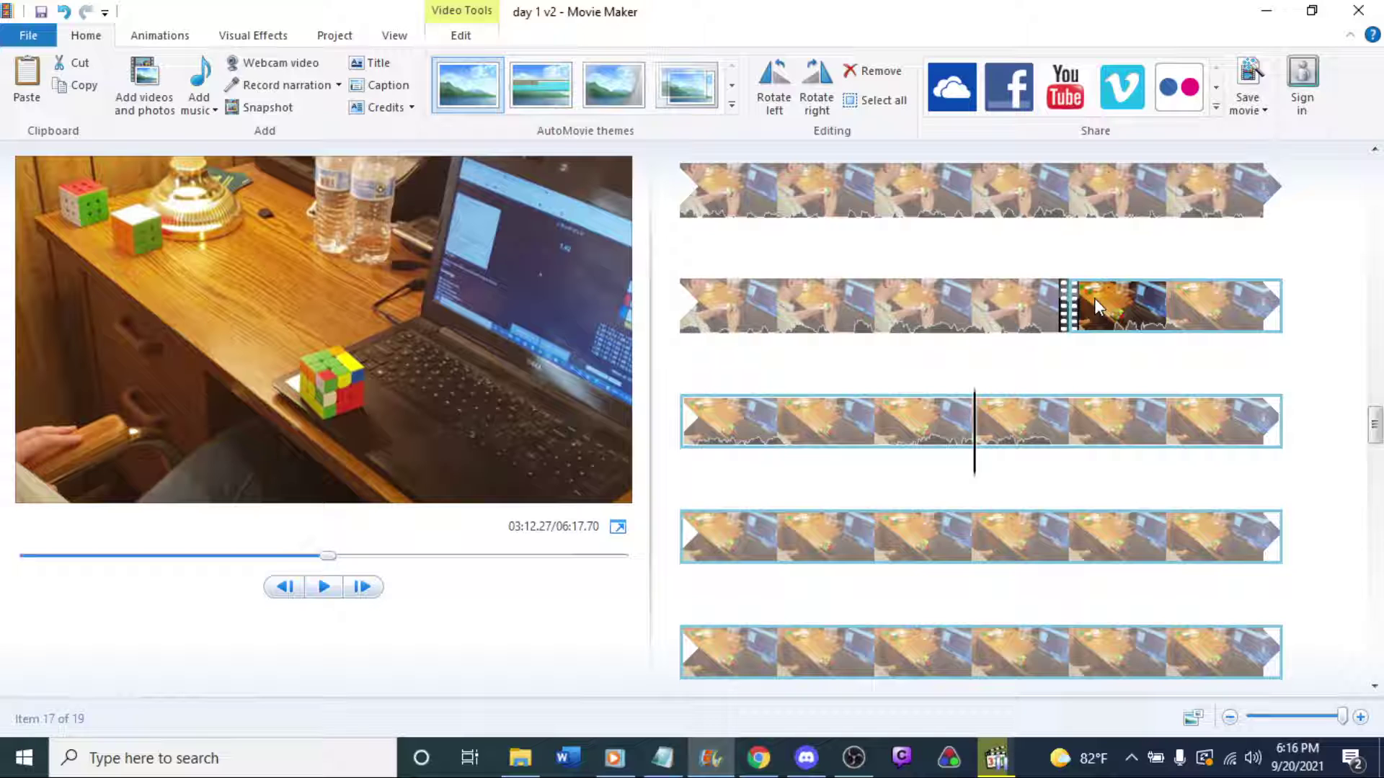
{"action": "key", "text": "space"}
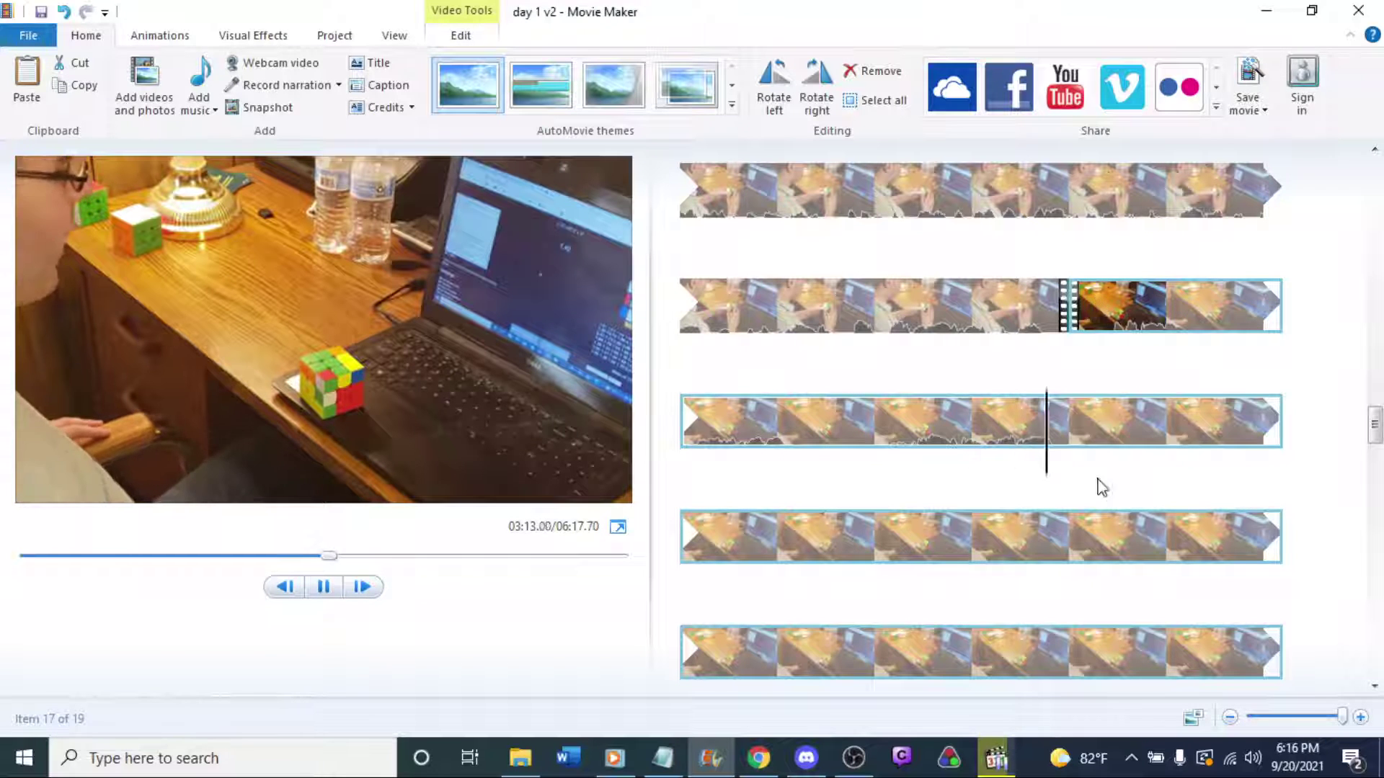
{"action": "key", "text": "space"}
{"action": "key", "text": "space"}
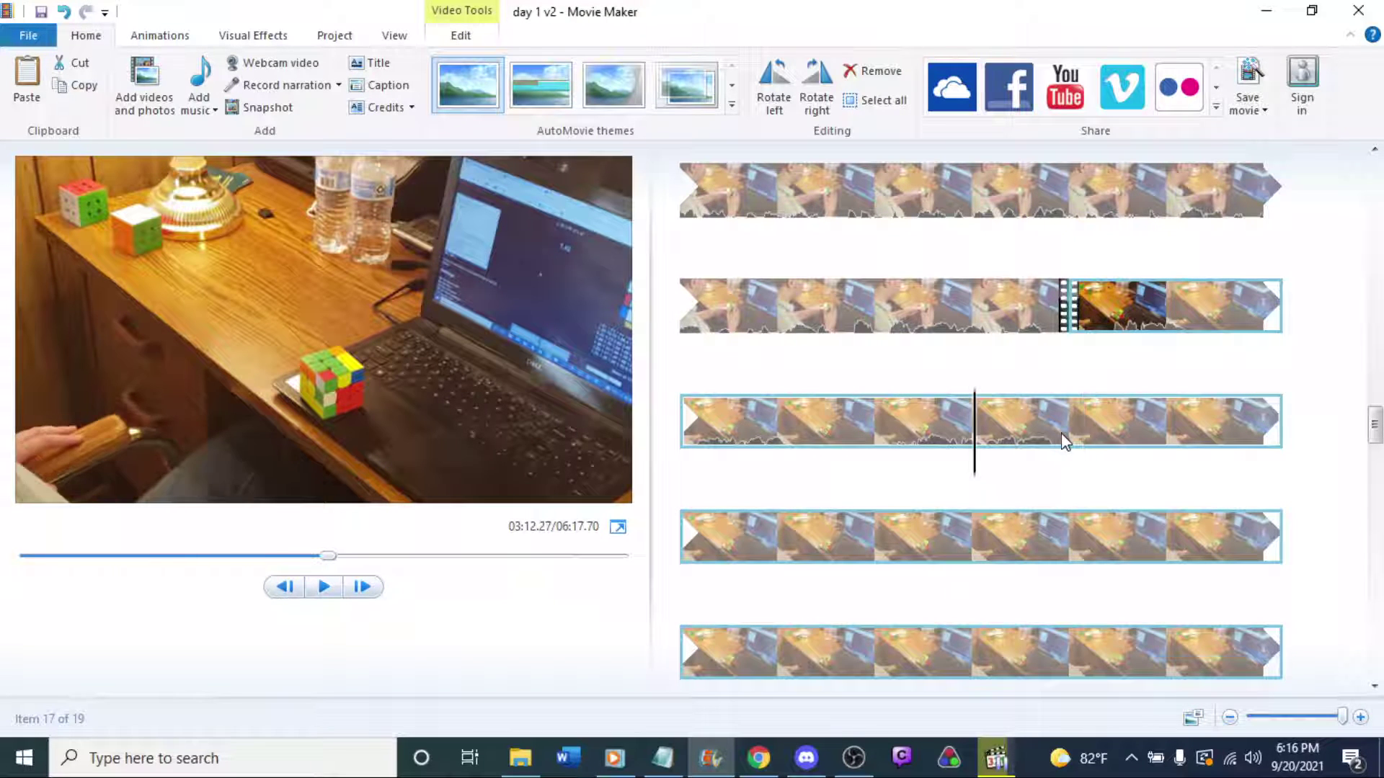
{"action": "key", "text": "space"}
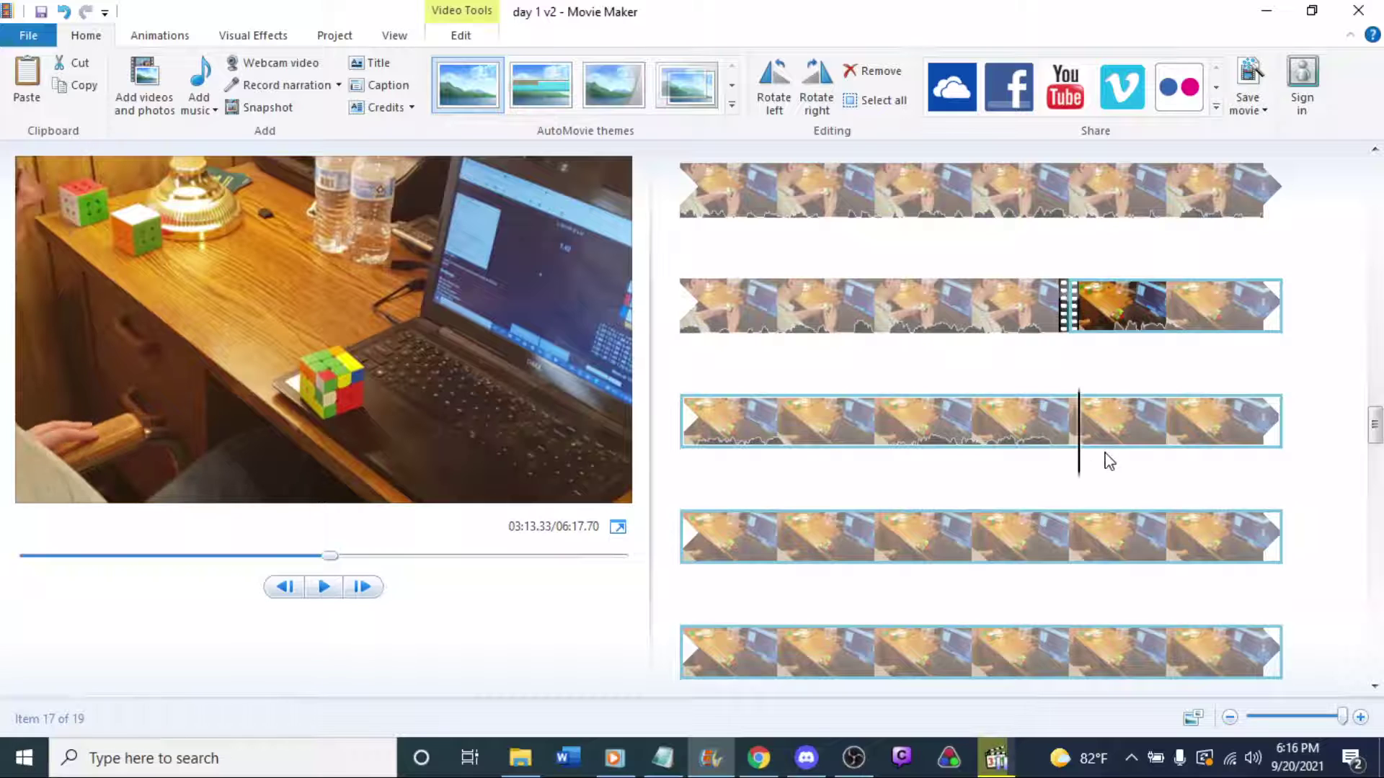
{"action": "left_click", "coordinate": [1093, 467]}
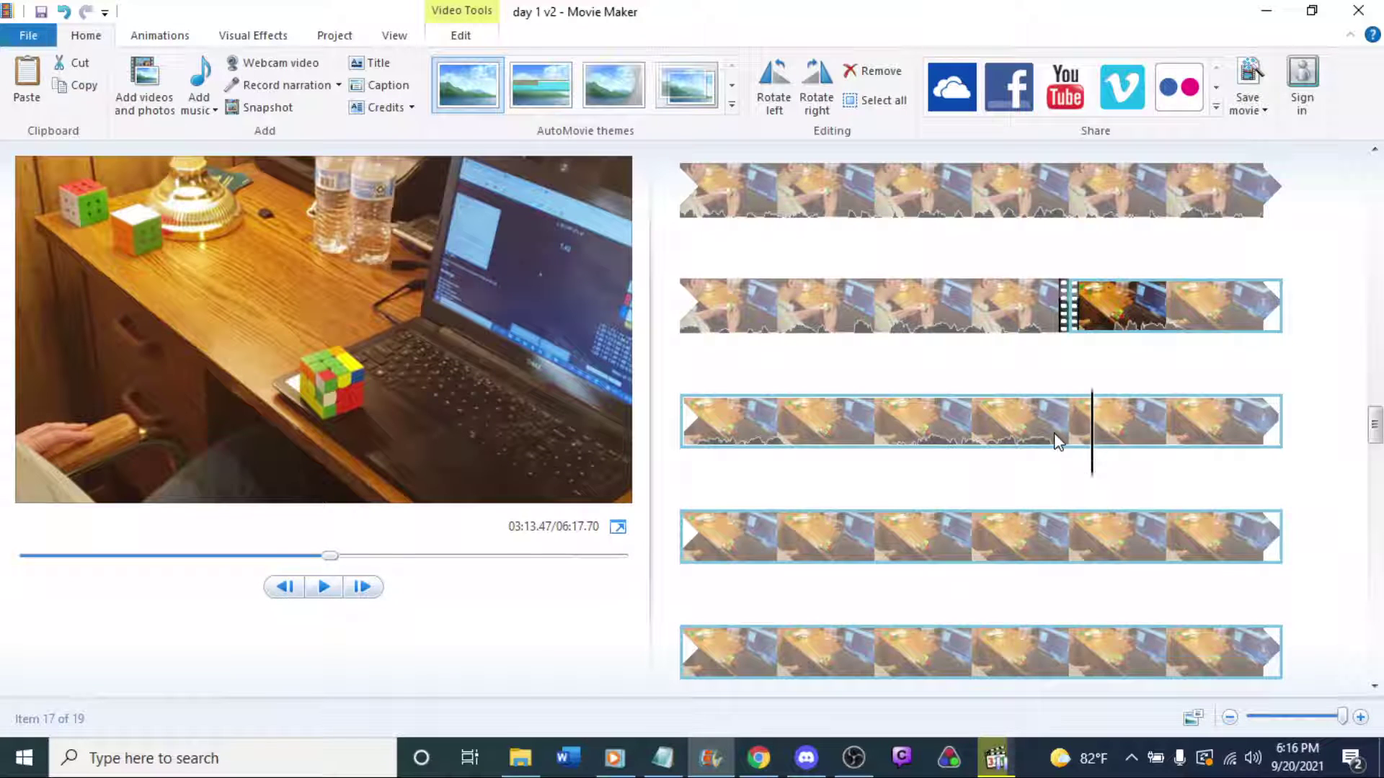
{"action": "key", "text": "space"}
{"action": "key", "text": "space"}
{"action": "key", "text": "space"}
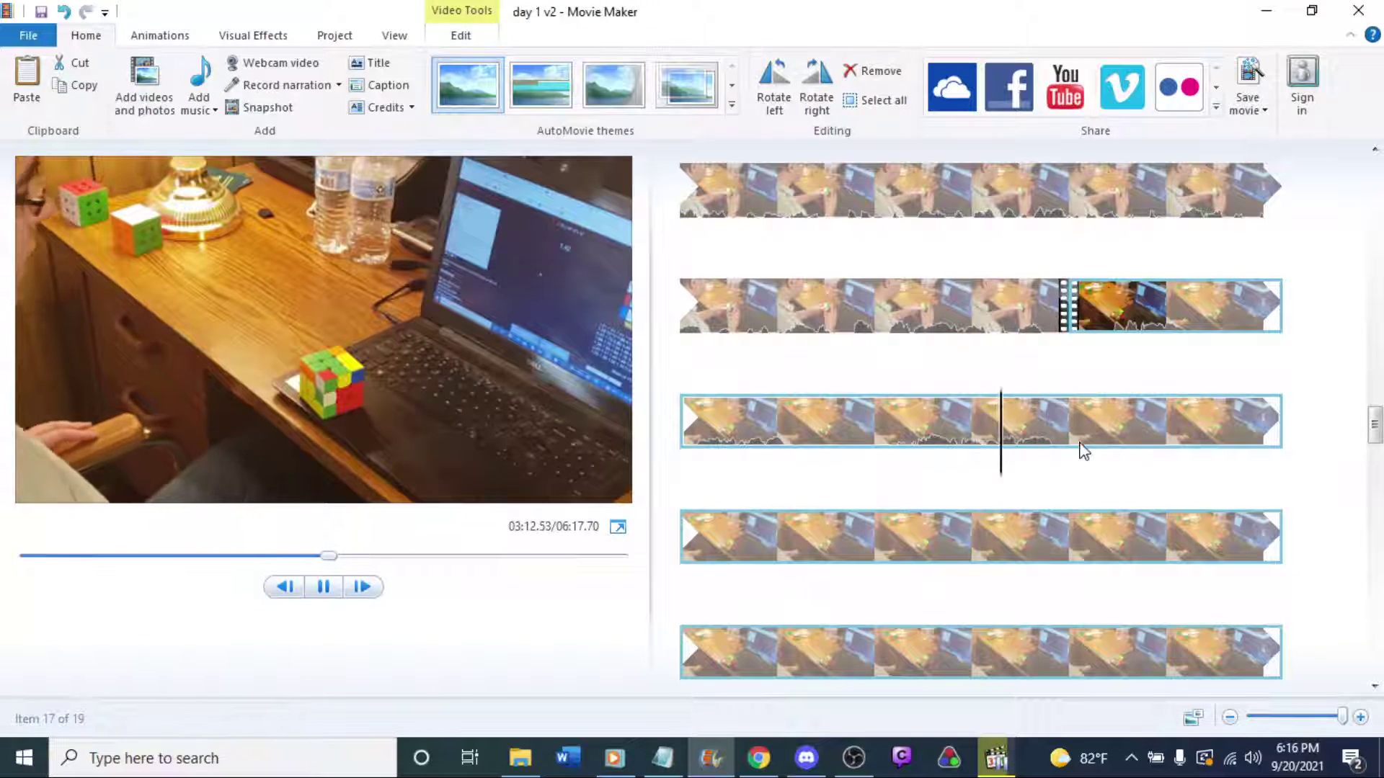
{"action": "key", "text": "space"}
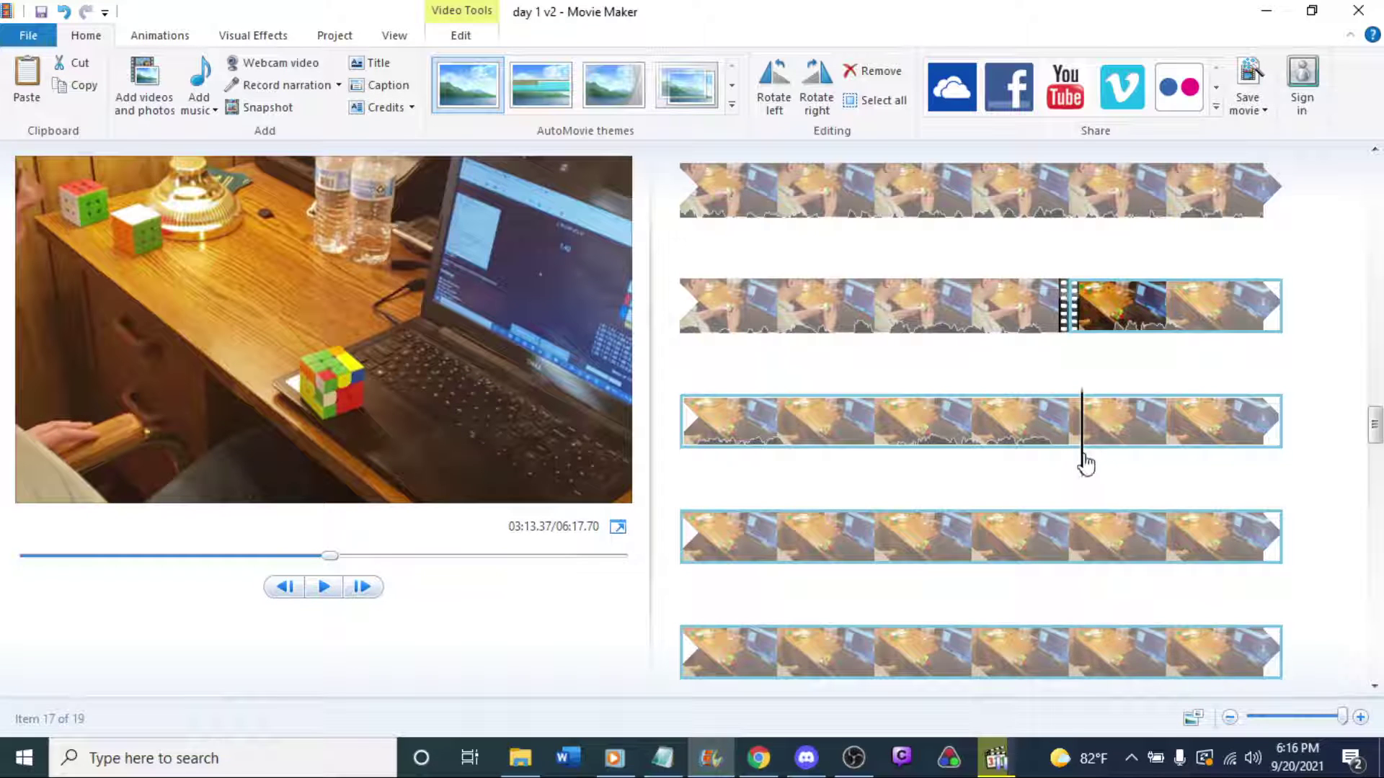
{"action": "right_click", "coordinate": [1086, 465]}
{"action": "left_click", "coordinate": [1128, 652]}
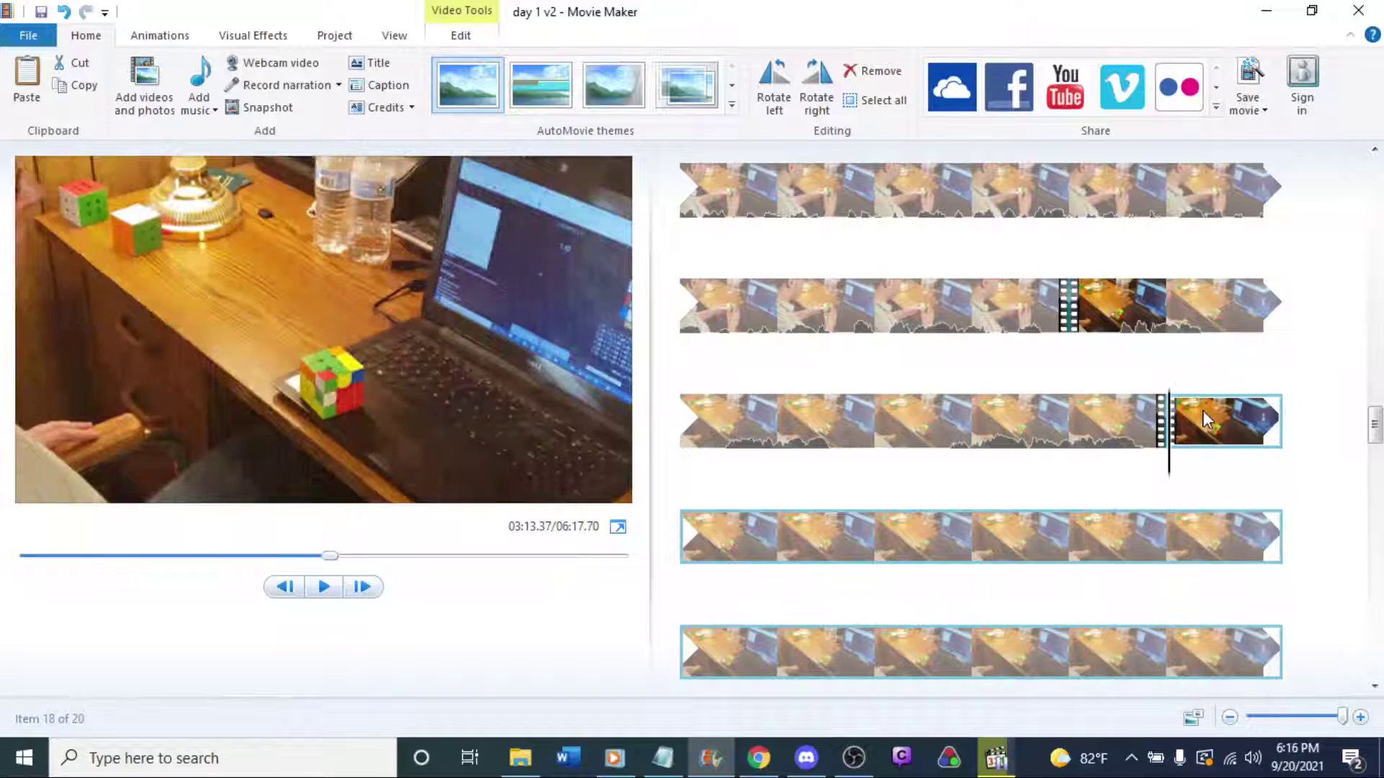
{"action": "key", "text": "ctrl+z"}
Replay the joins before and after the seventeenth clip, from about 3:07 to 3:13, to check how smoothly they cut.
{"action": "key", "text": "space"}
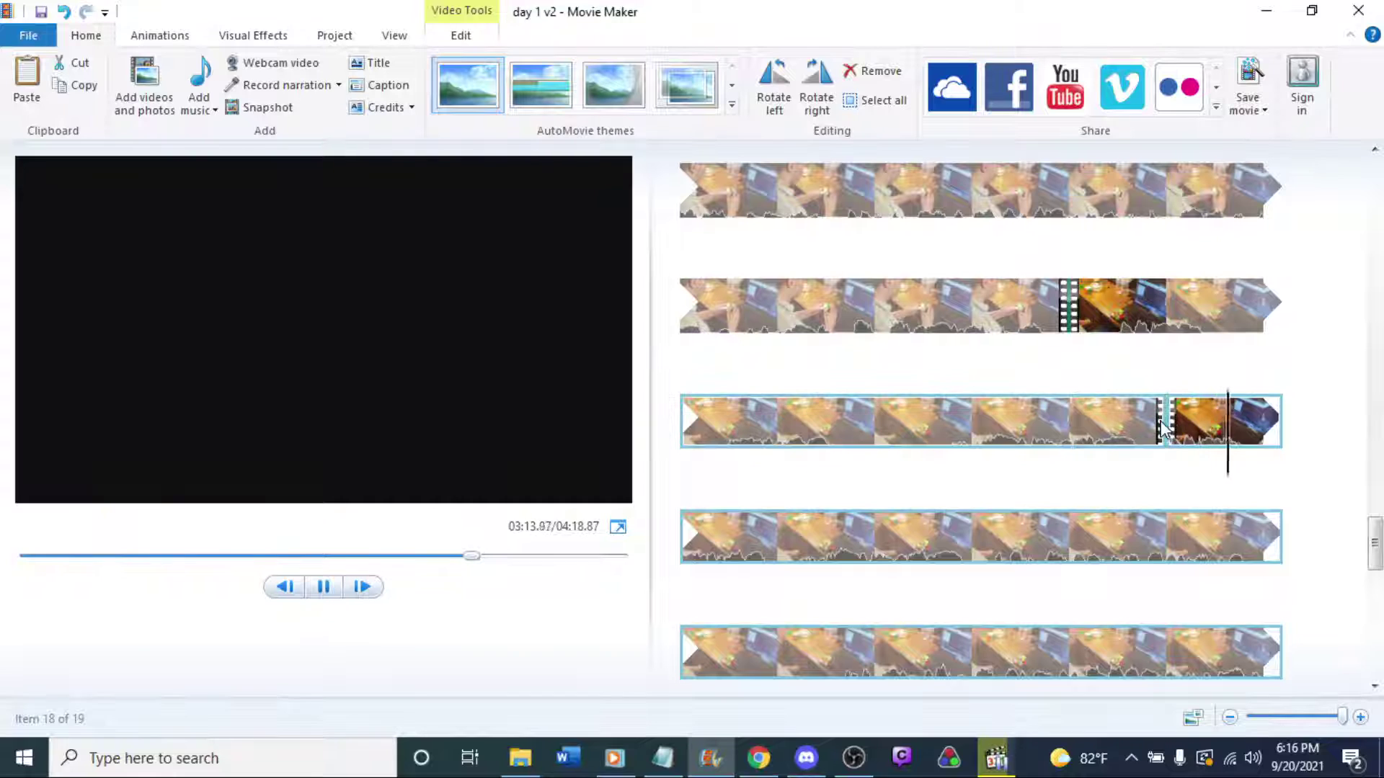
{"action": "left_click", "coordinate": [972, 303]}
{"action": "scroll", "coordinate": [990, 304], "scroll_direction": "up", "scroll_amount": 1}
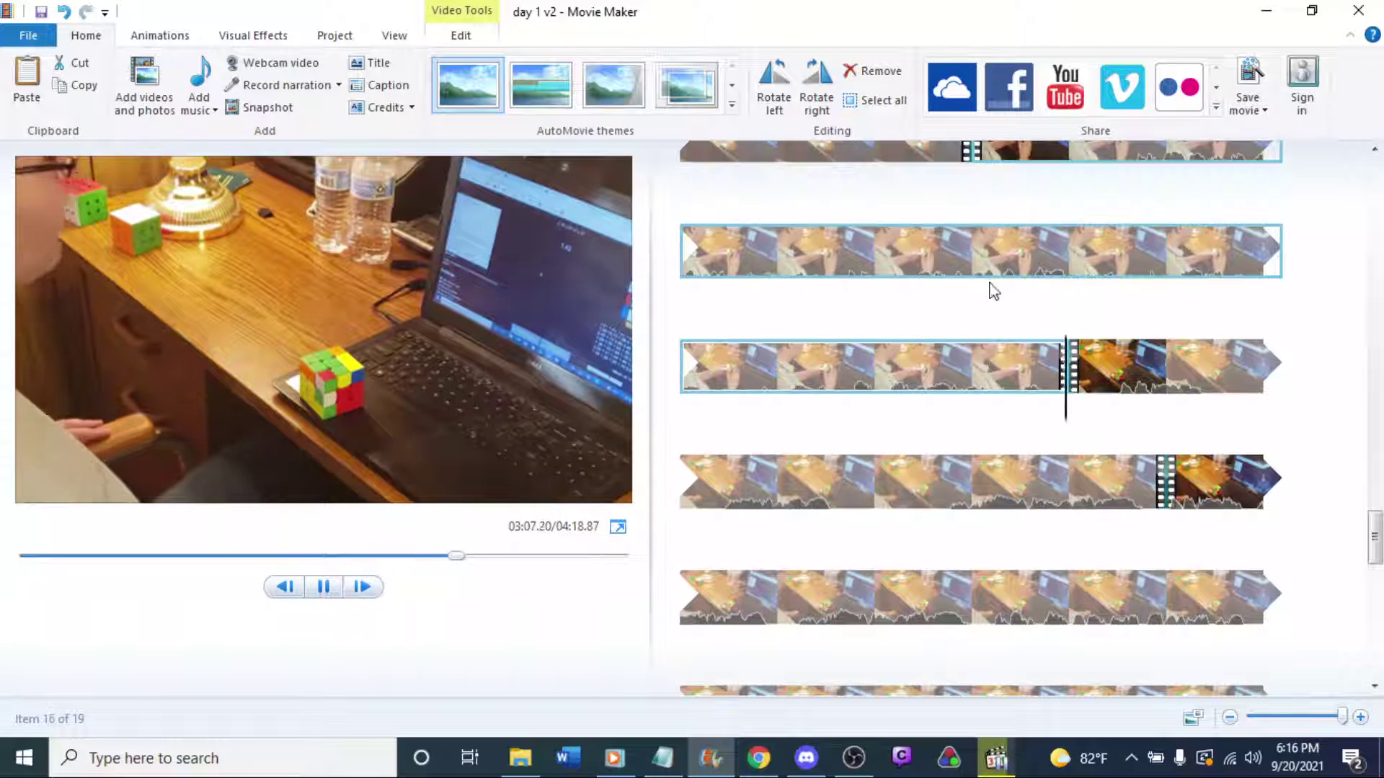
{"action": "key", "text": "space"}
{"action": "left_click", "coordinate": [1156, 249]}
{"action": "key", "text": "space"}
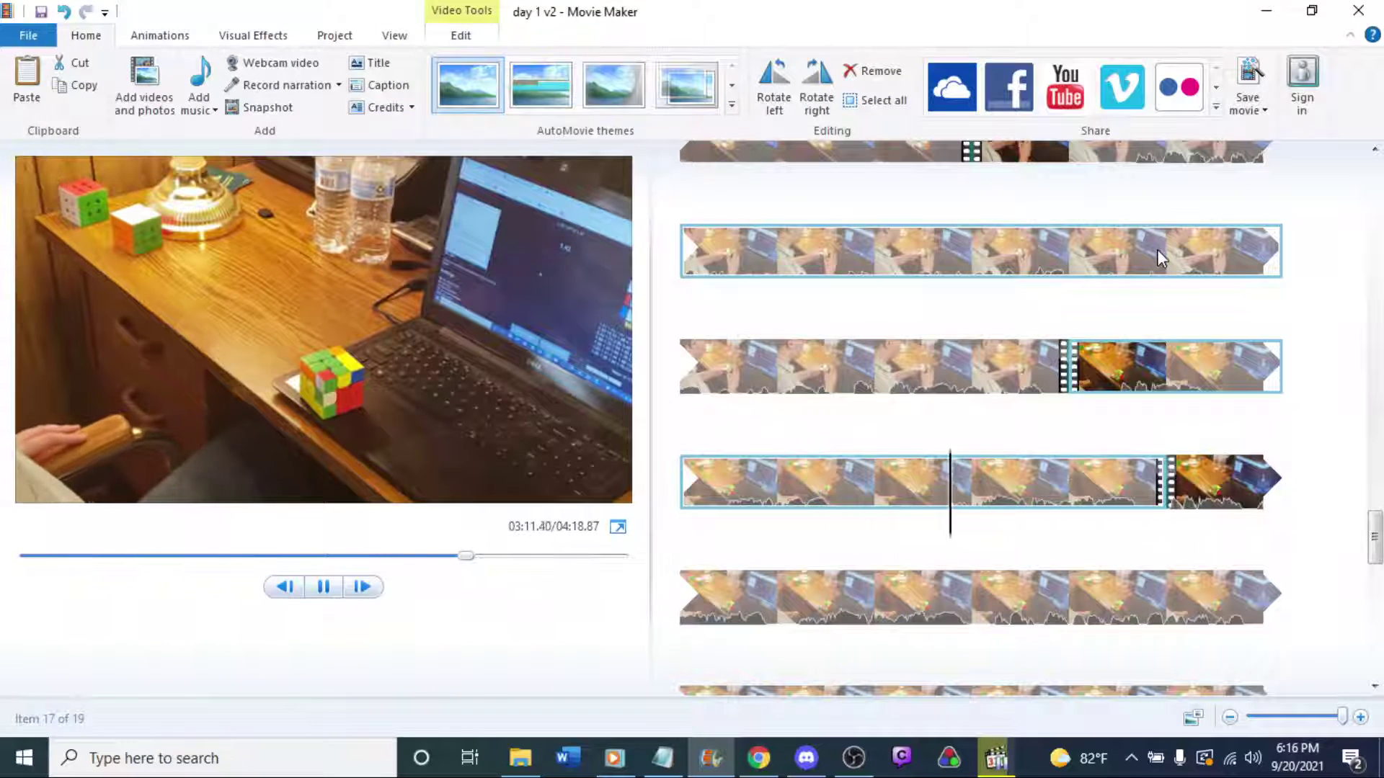
{"action": "key", "text": "space"}
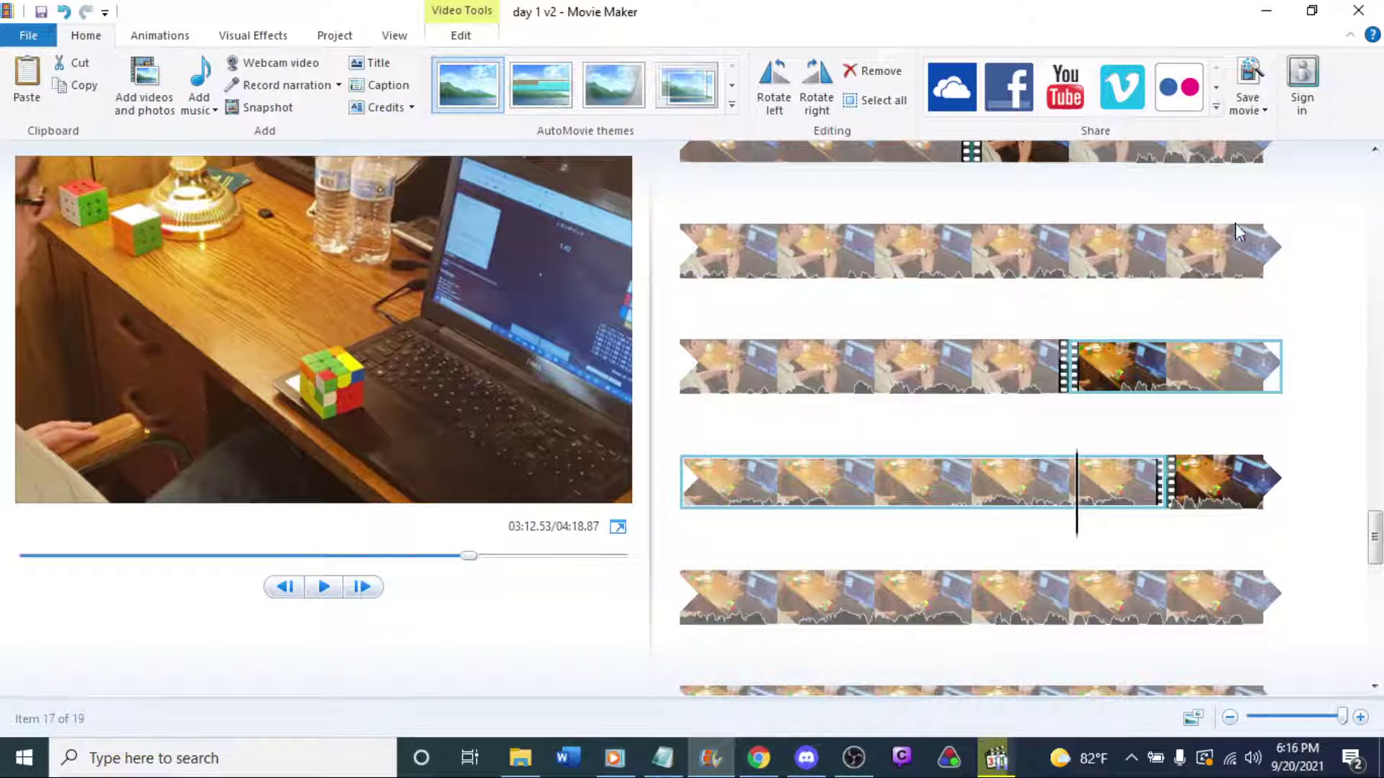
{"action": "left_click", "coordinate": [1143, 357]}
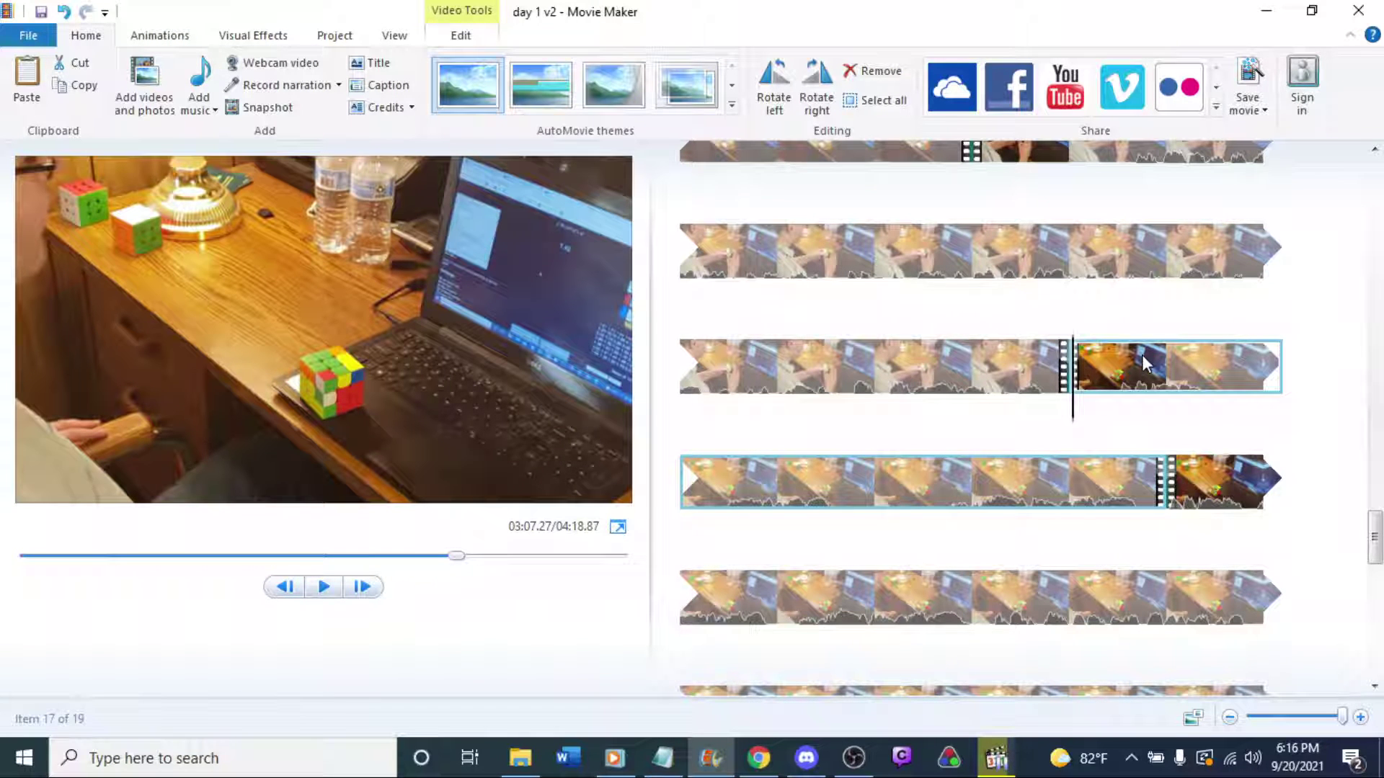
{"action": "key", "text": "space"}
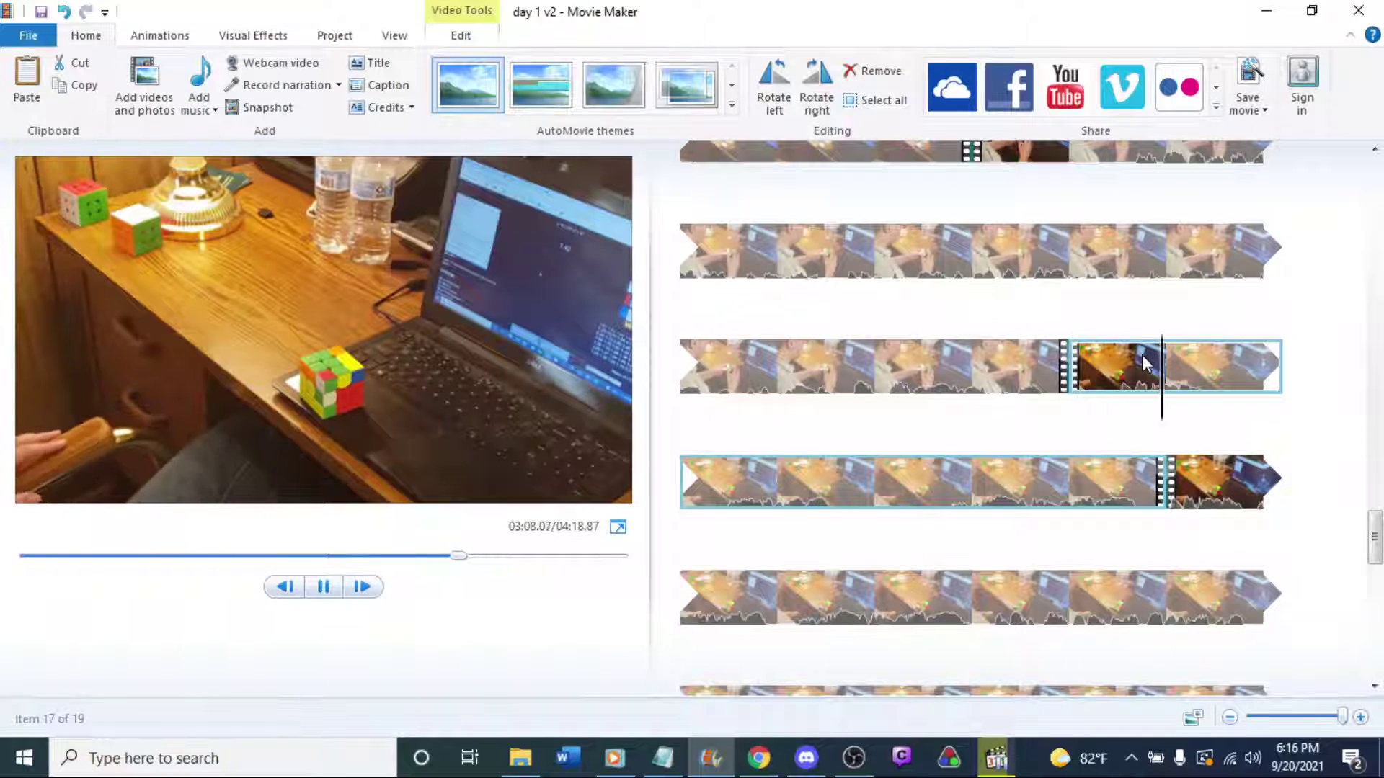
Split the eighteenth clip at 3:17.53, where the solver is out of view, and remove its opening piece.
{"action": "key", "text": "space"}
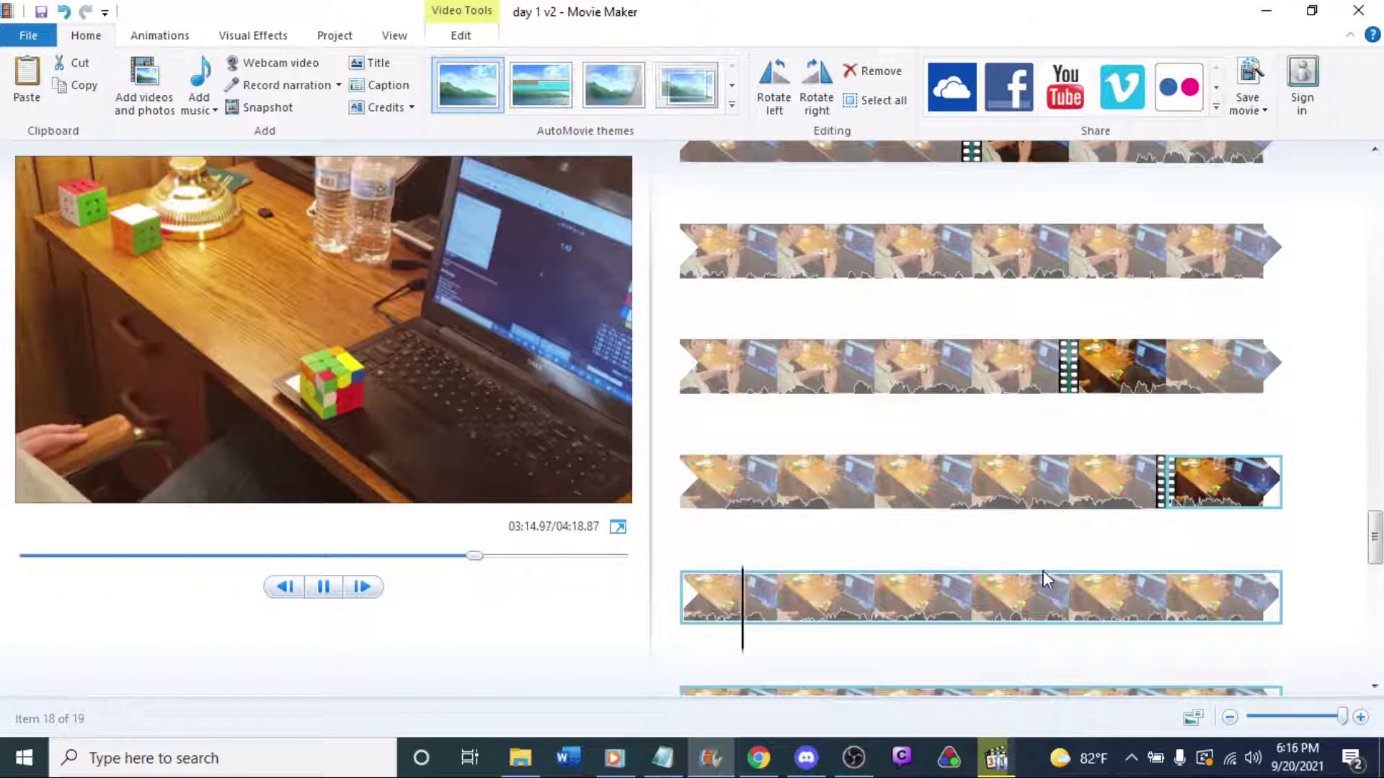
{"action": "scroll", "coordinate": [981, 586], "scroll_direction": "down", "scroll_amount": 2}
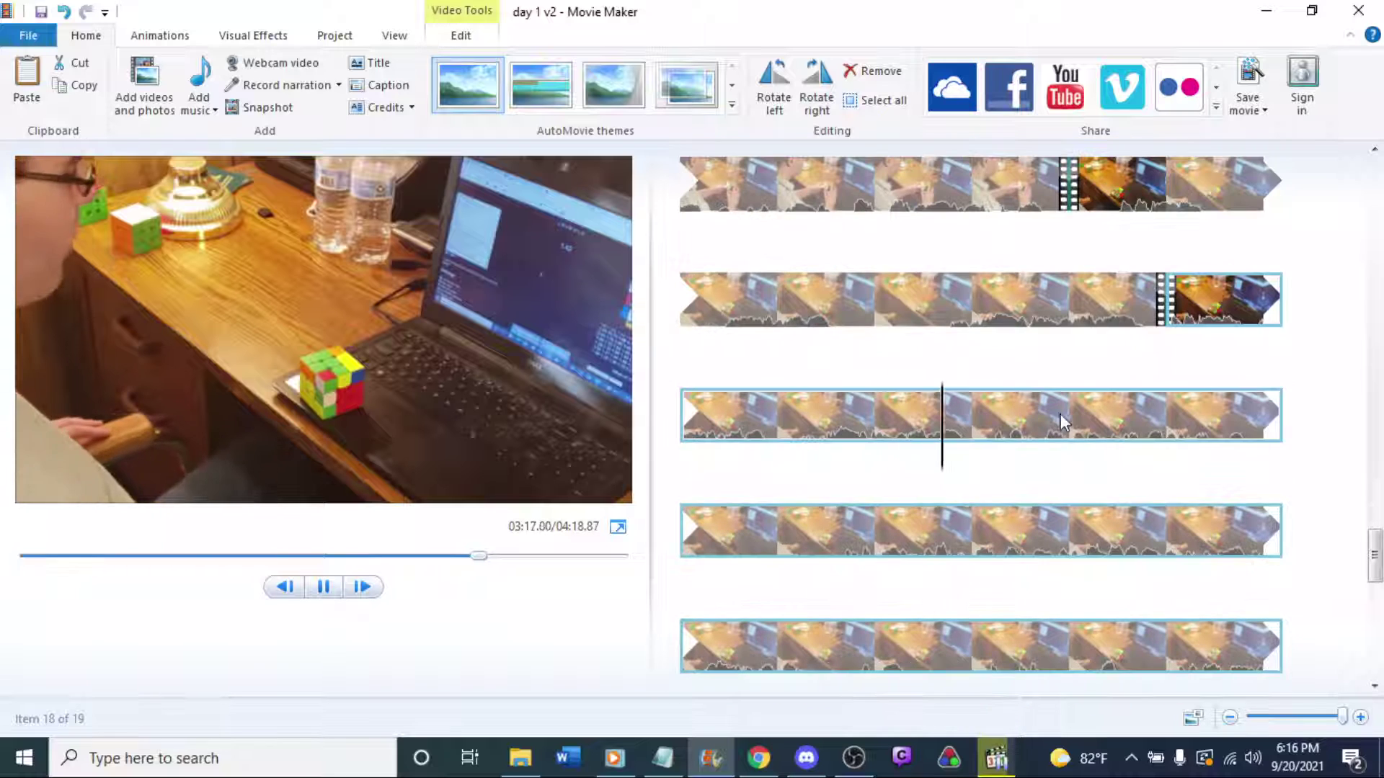
{"action": "key", "text": "space"}
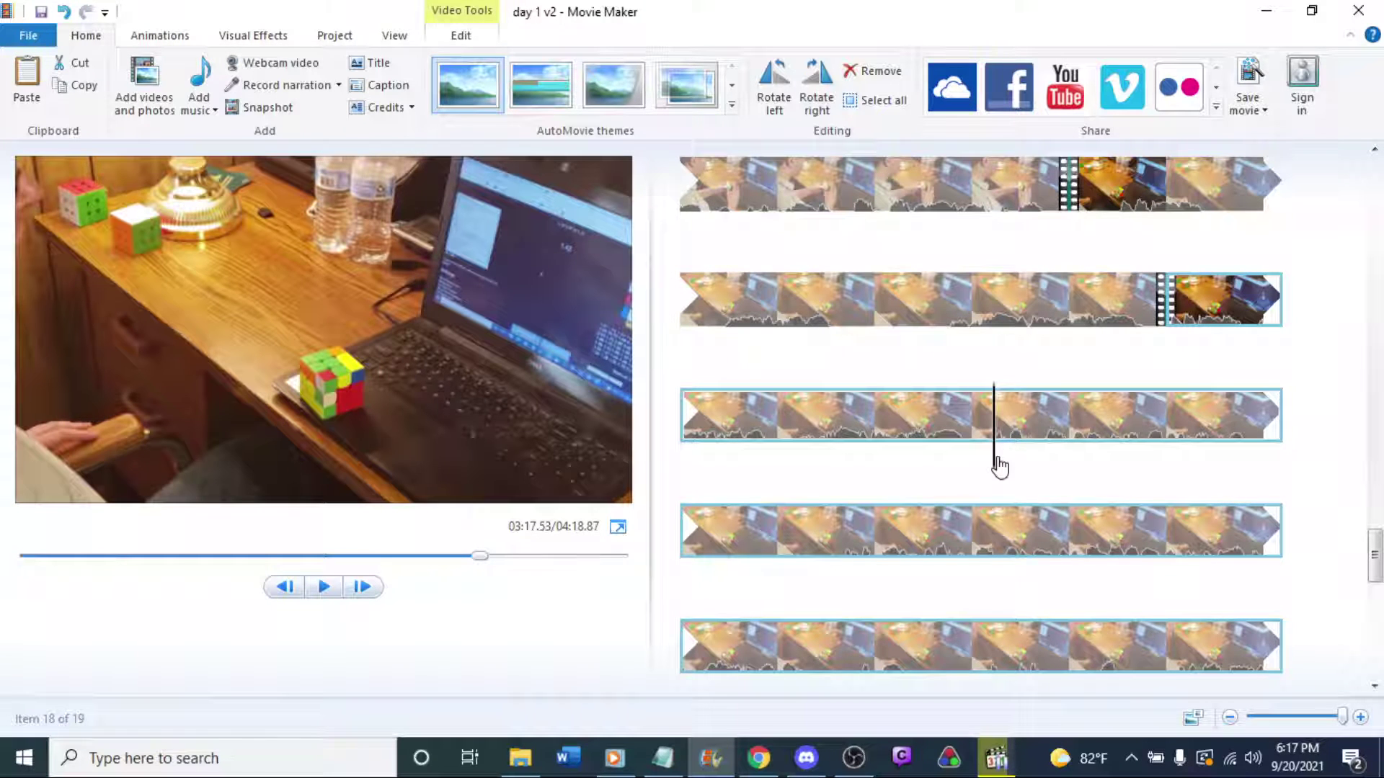
{"action": "right_click", "coordinate": [997, 467]}
{"action": "left_click", "coordinate": [1044, 651]}
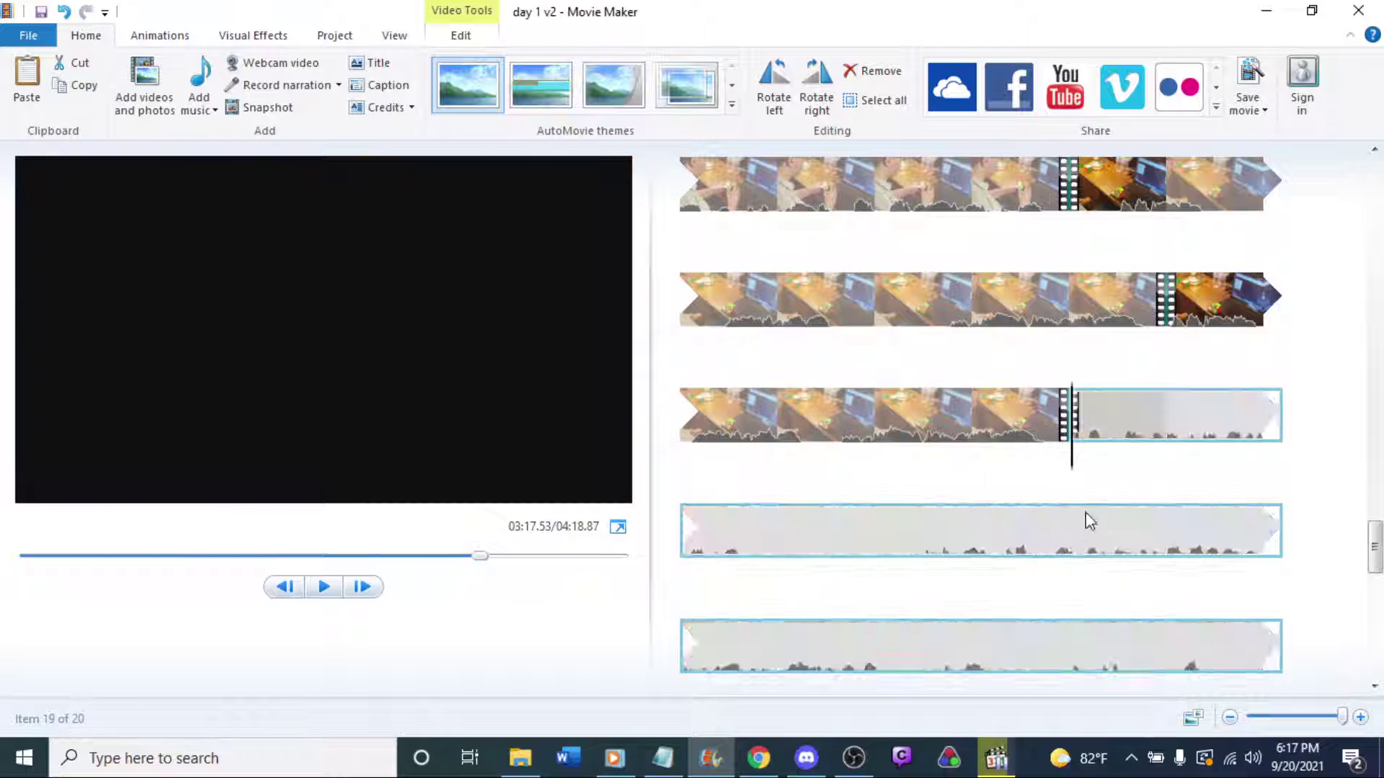
{"action": "key", "text": "Delete"}
Check the join into the seventeenth clip, split that clip at about 3:07.43, and remove the short opening piece.
{"action": "scroll", "coordinate": [932, 399], "scroll_direction": "up", "scroll_amount": 2}
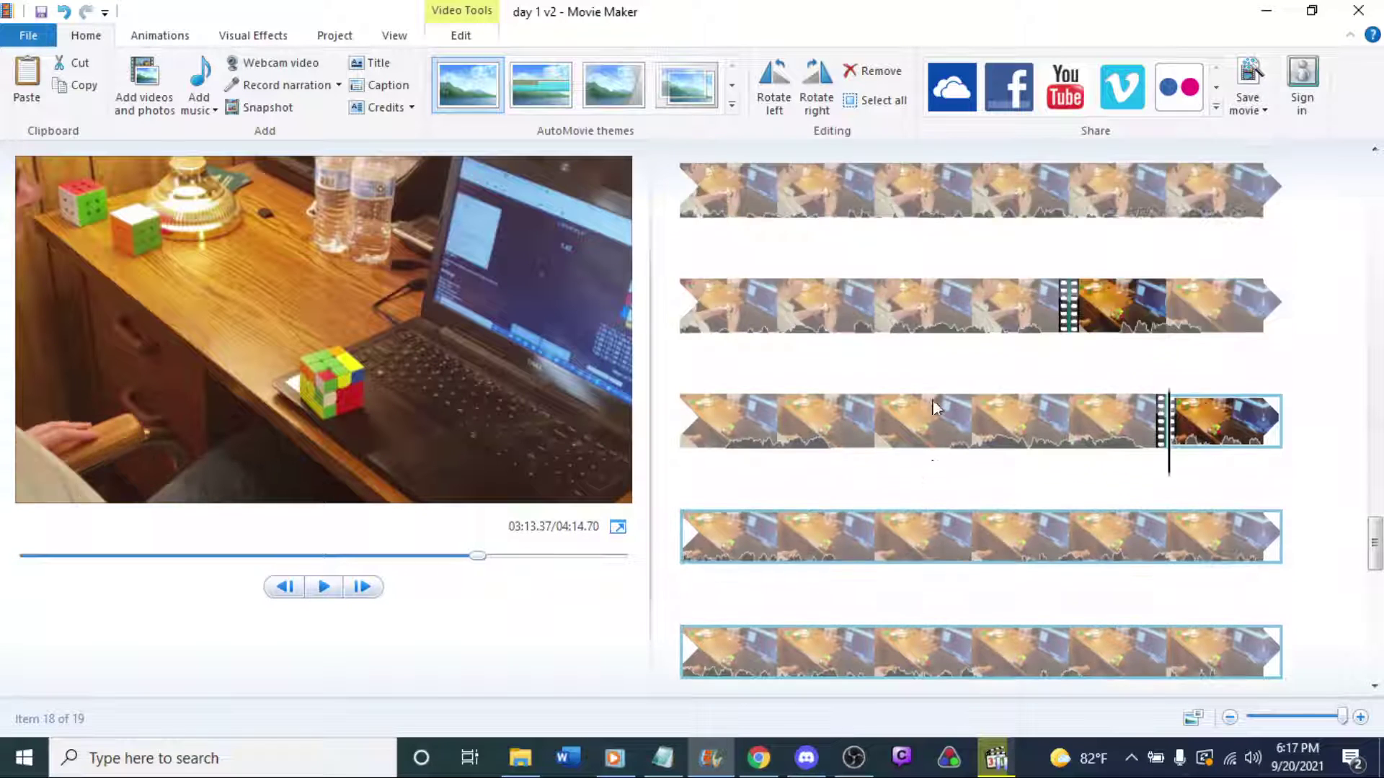
{"action": "left_click", "coordinate": [1000, 326]}
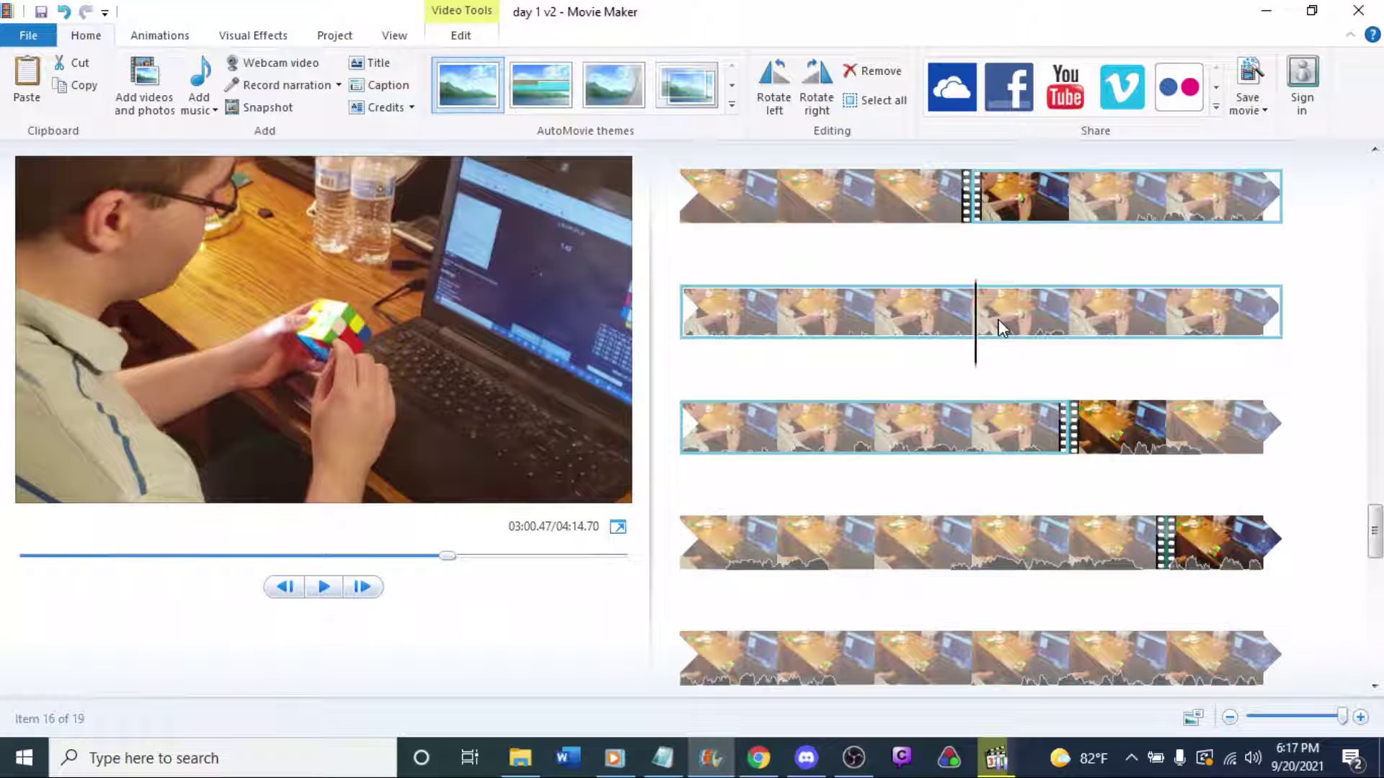
{"action": "key", "text": "space"}
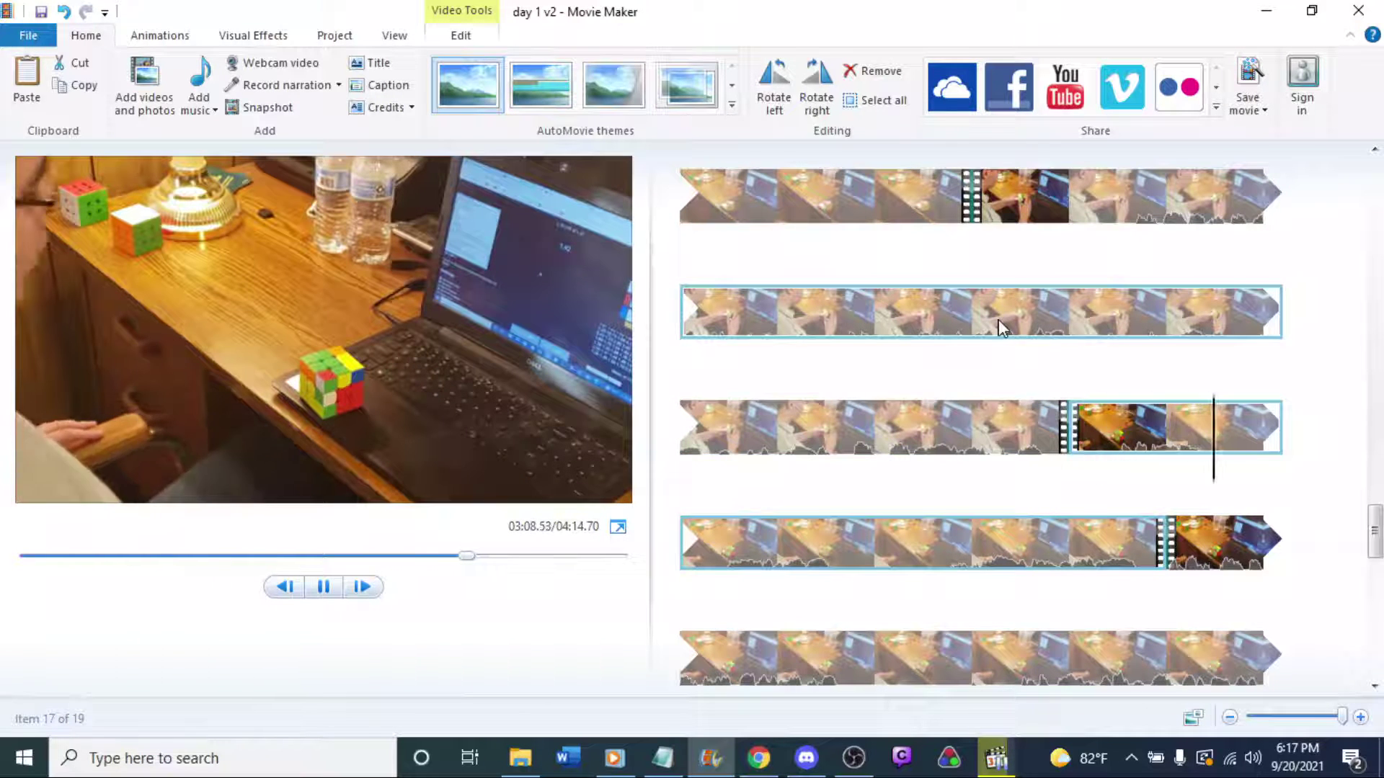
{"action": "left_click", "coordinate": [872, 428]}
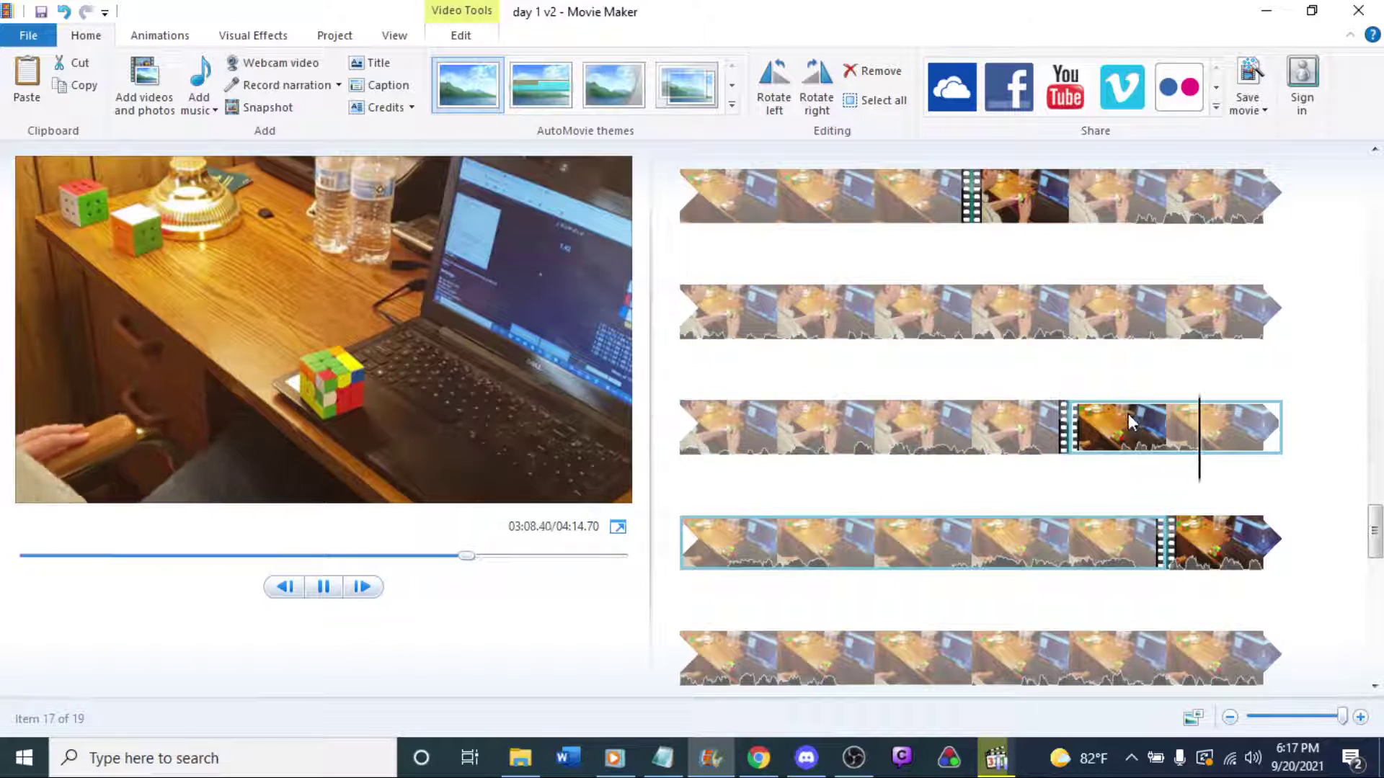
{"action": "left_click_drag", "start_coordinate": [1065, 465], "coordinate": [1092, 469]}
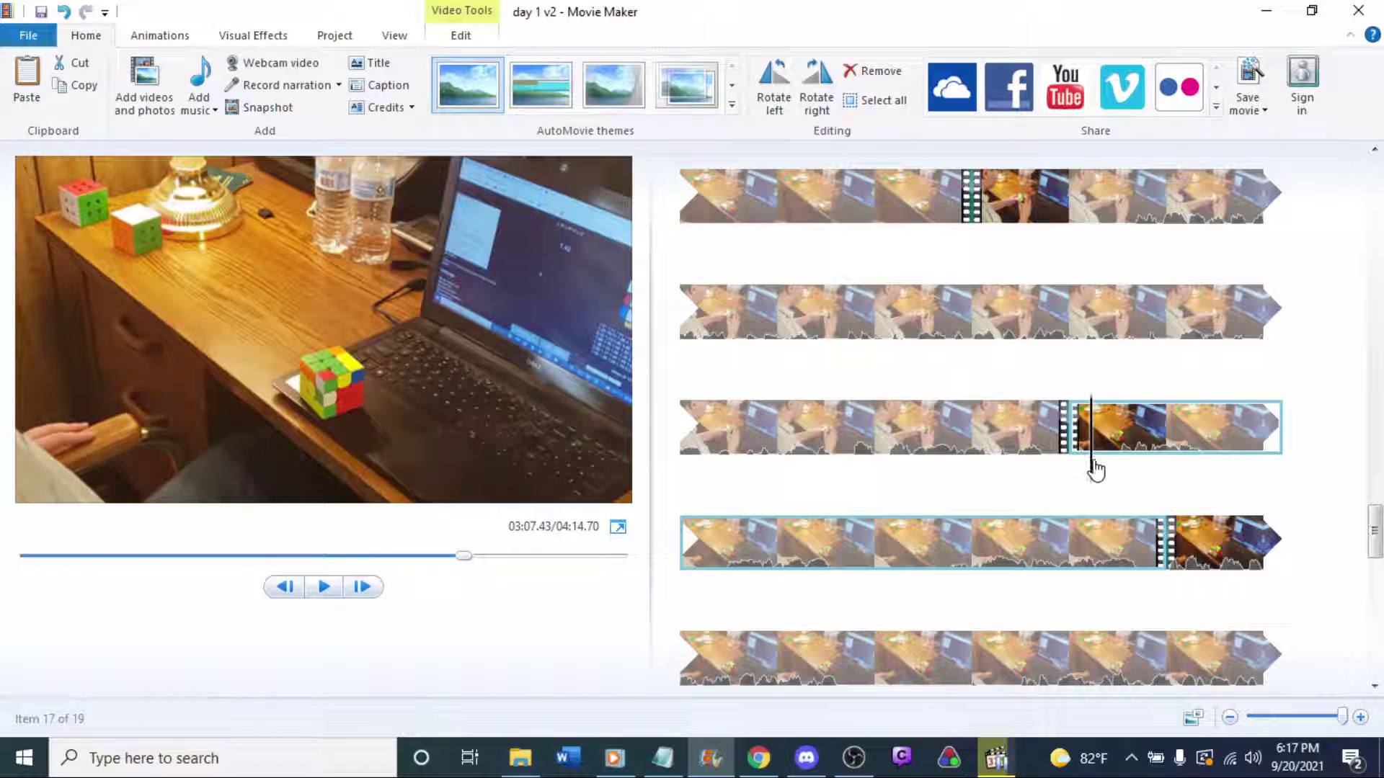
{"action": "right_click", "coordinate": [1094, 465]}
{"action": "left_click", "coordinate": [1144, 654]}
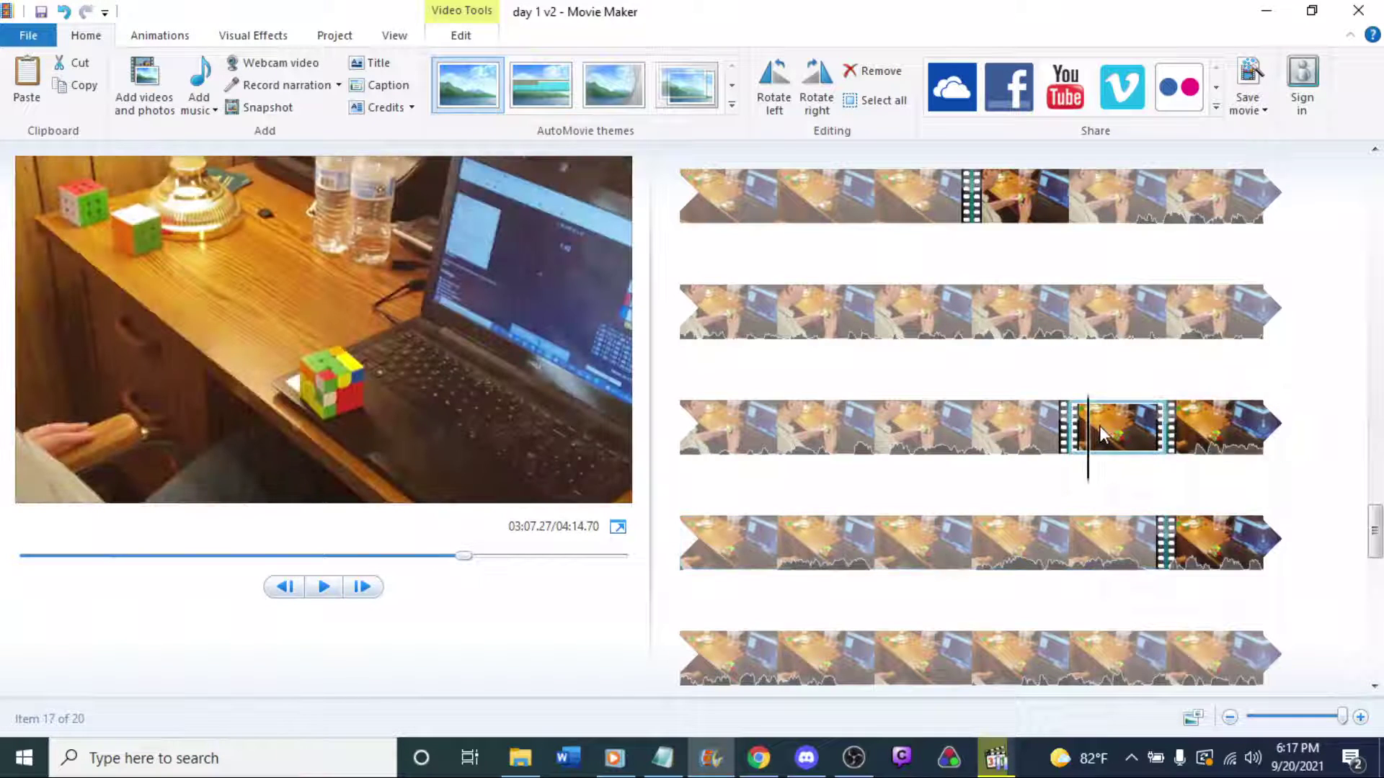
{"action": "key", "text": "Delete"}
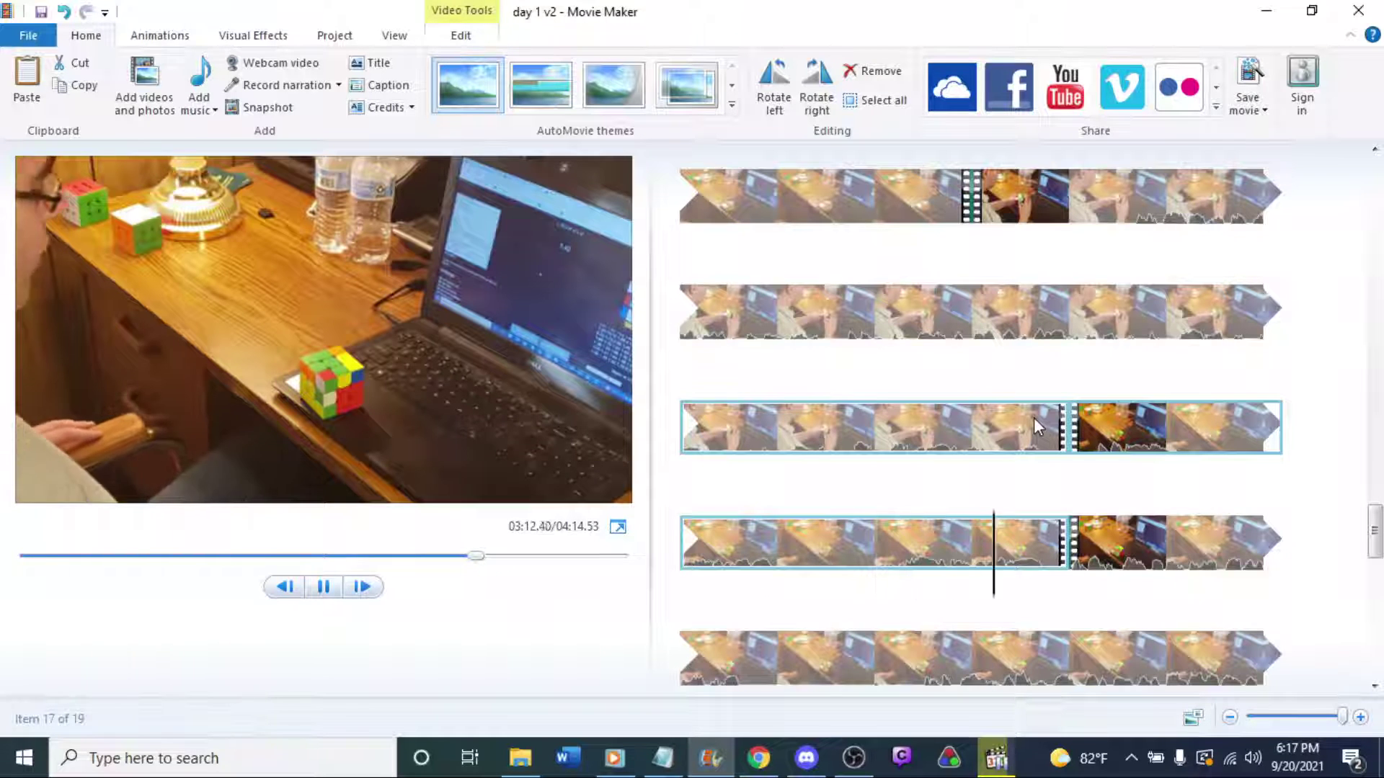
Review the join into the eighteenth clip and the remaining footage up to about 4:12 in the final clip.
{"action": "key", "text": "space"}
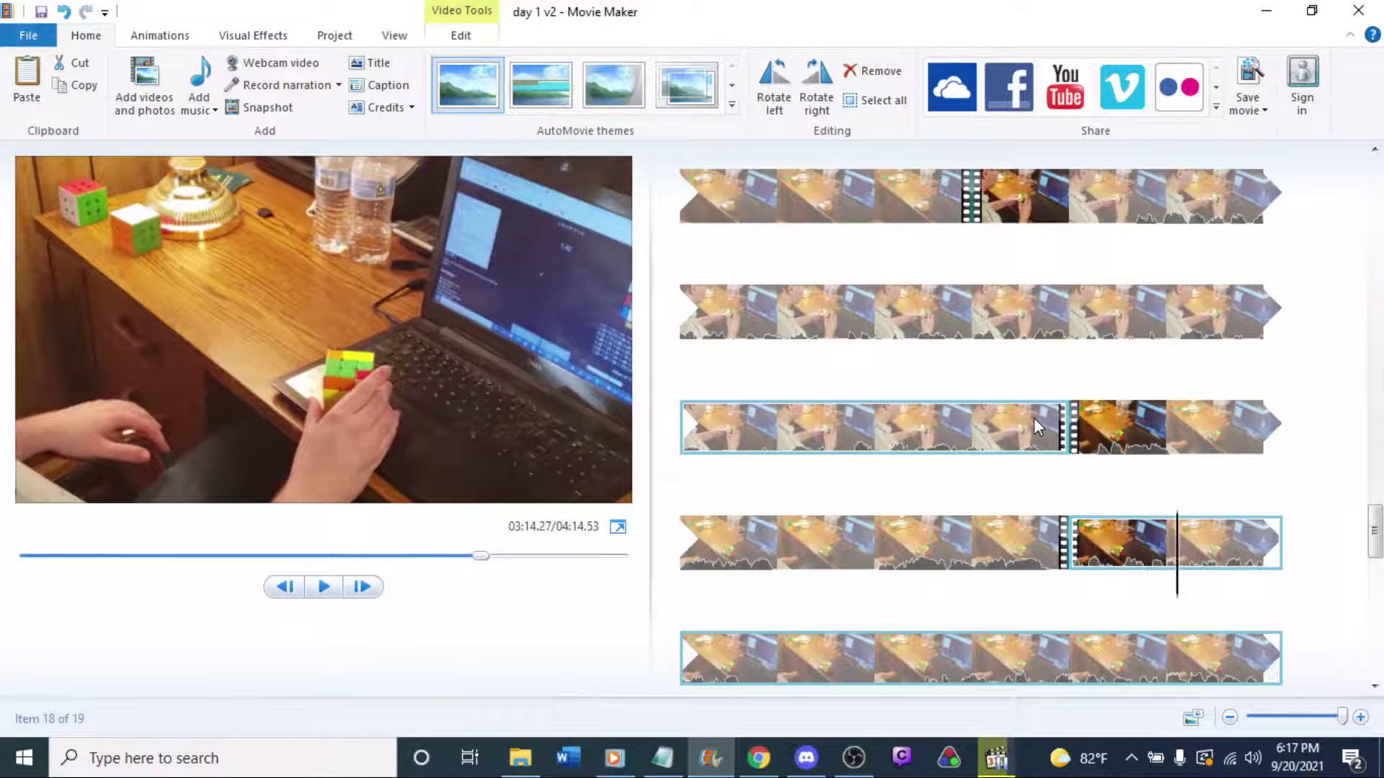
{"action": "key", "text": "space"}
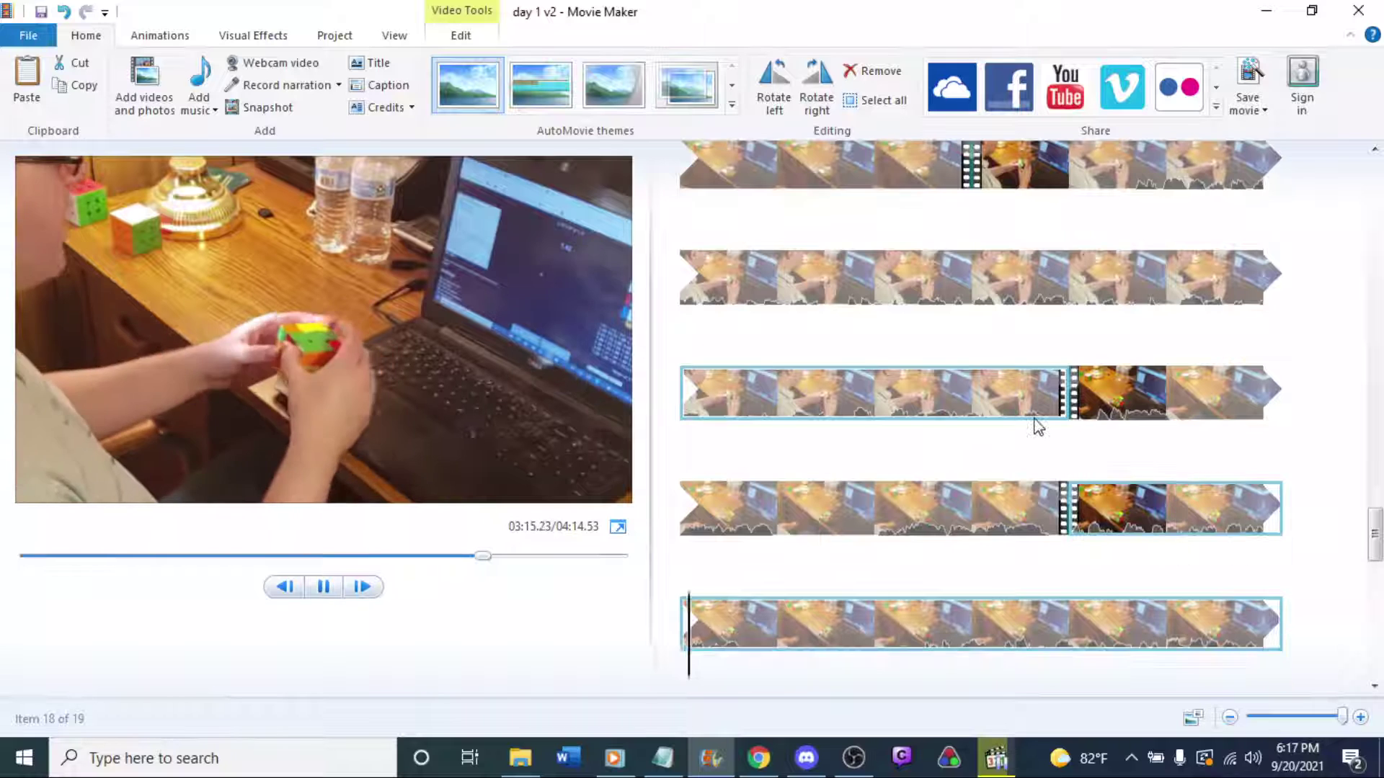
{"action": "key", "text": "space"}
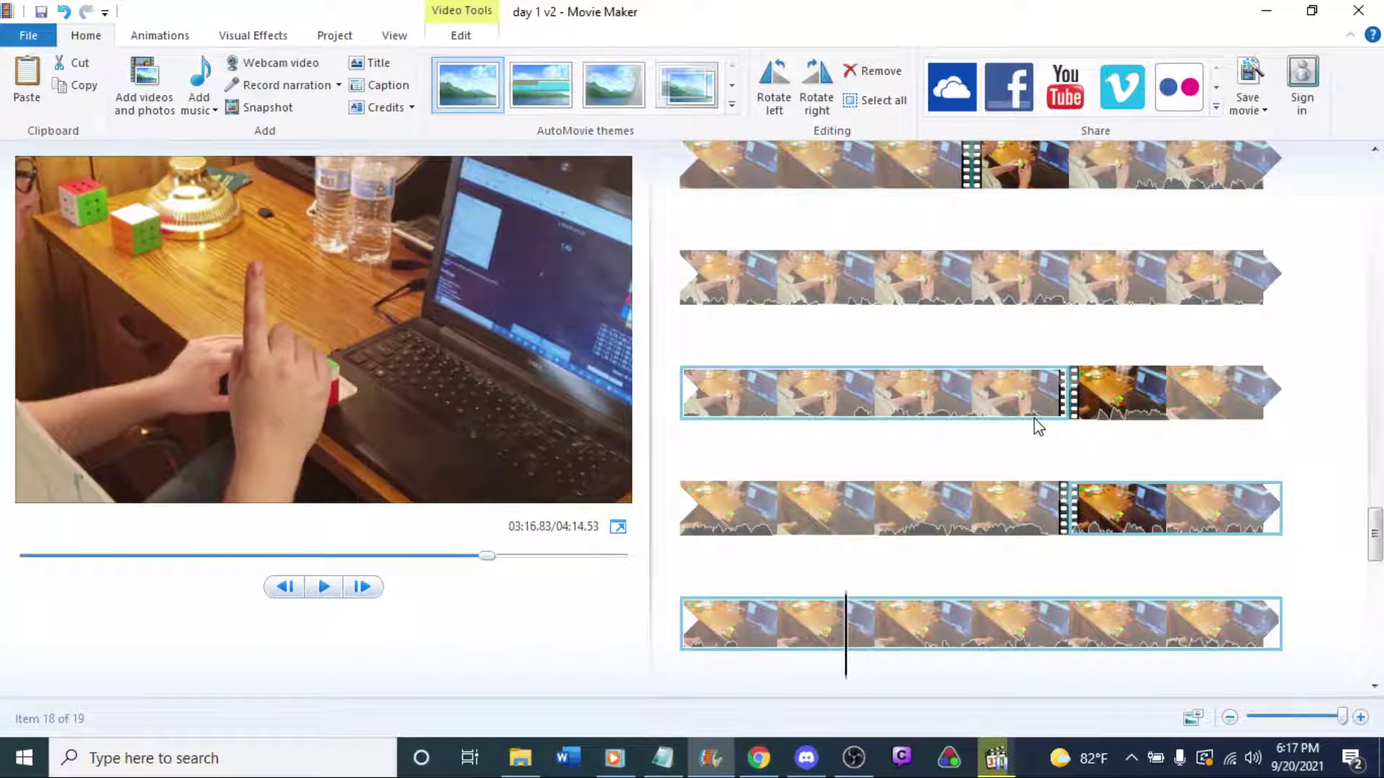
{"action": "key", "text": "space"}
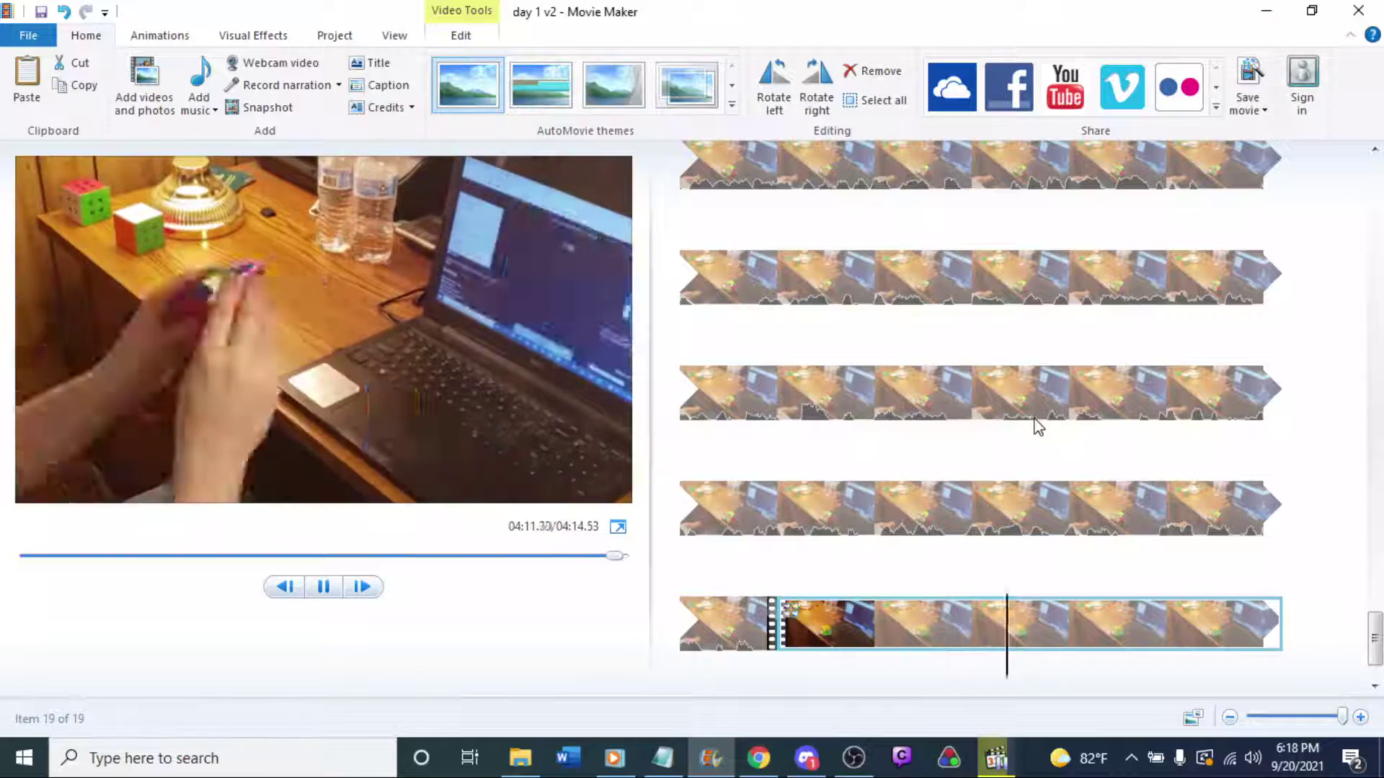
{"action": "key", "text": "space"}
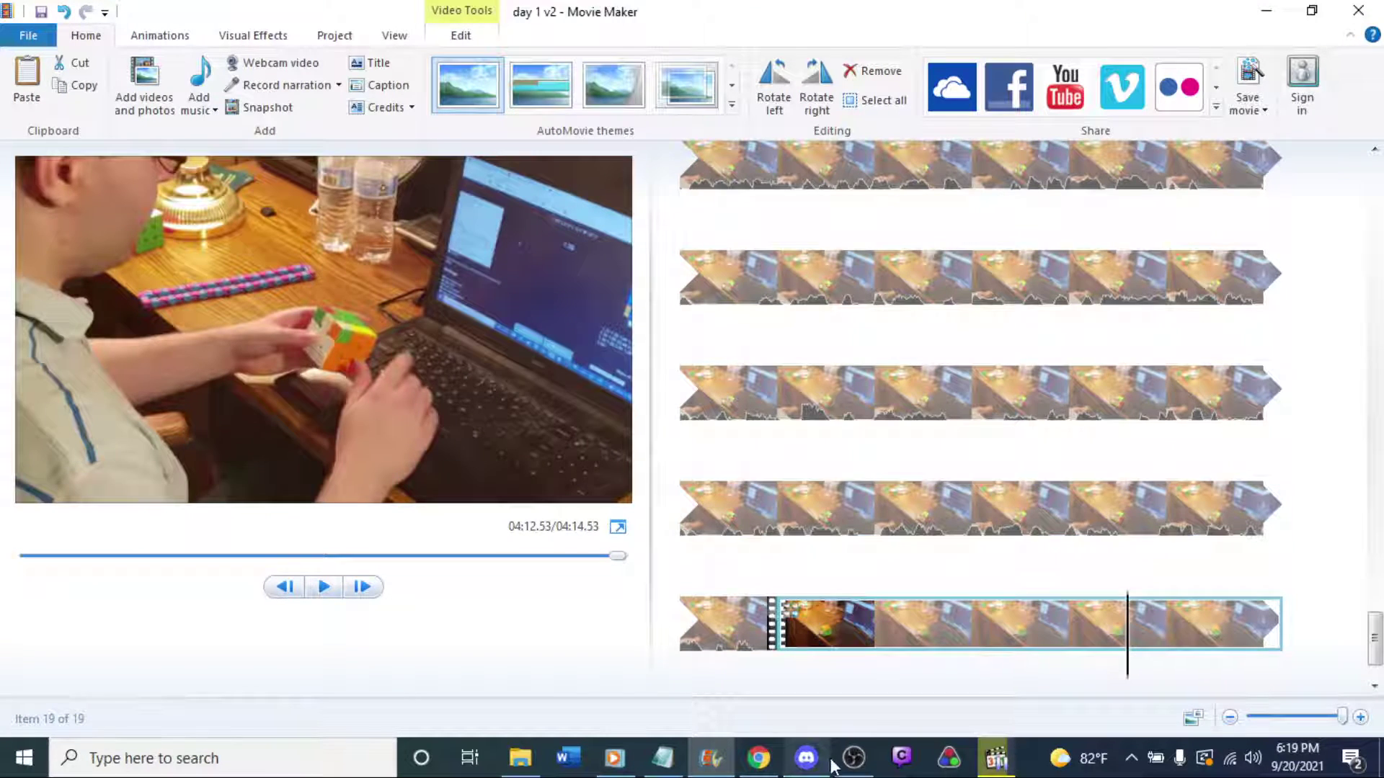
{"action": "left_click", "coordinate": [852, 762]}
{"action": "left_click", "coordinate": [852, 762]}
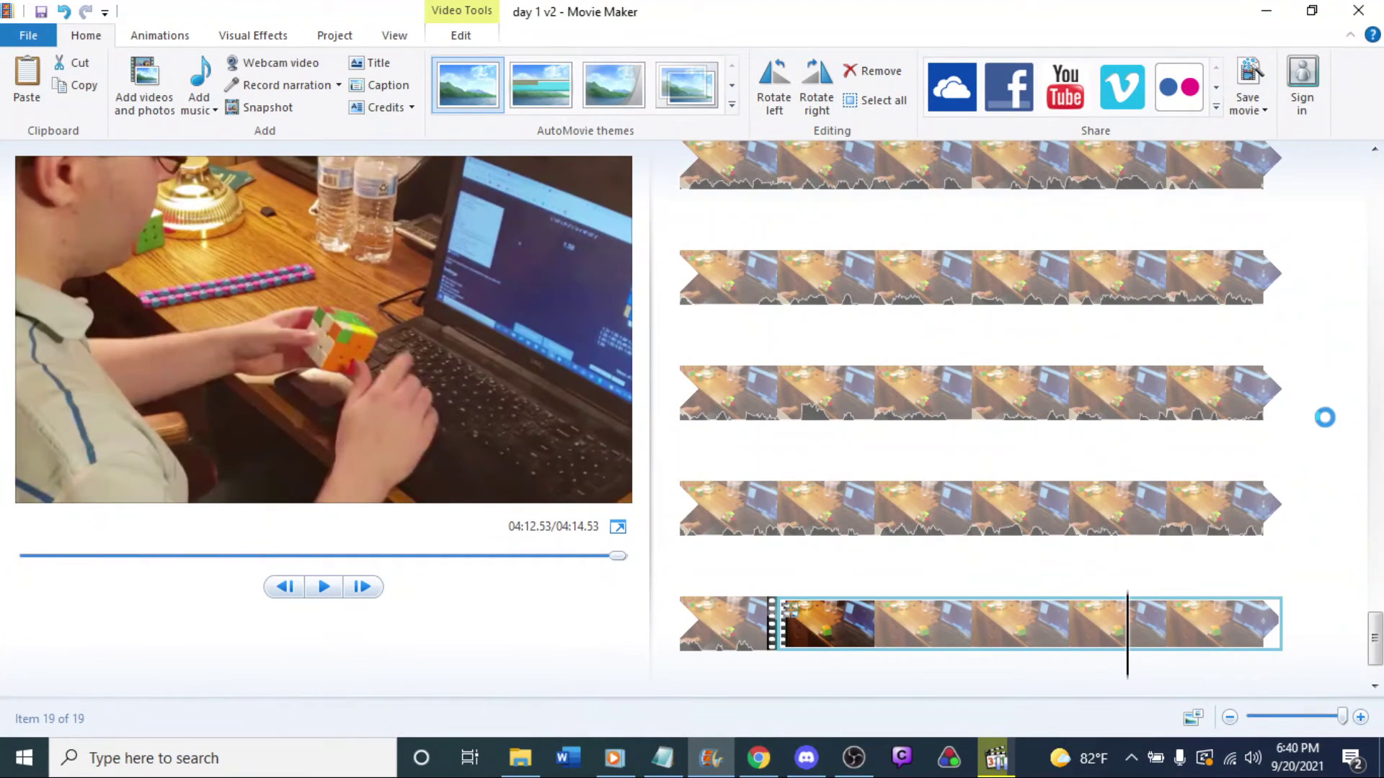
{"action": "left_click", "coordinate": [851, 770]}
{"action": "left_click", "coordinate": [850, 769]}
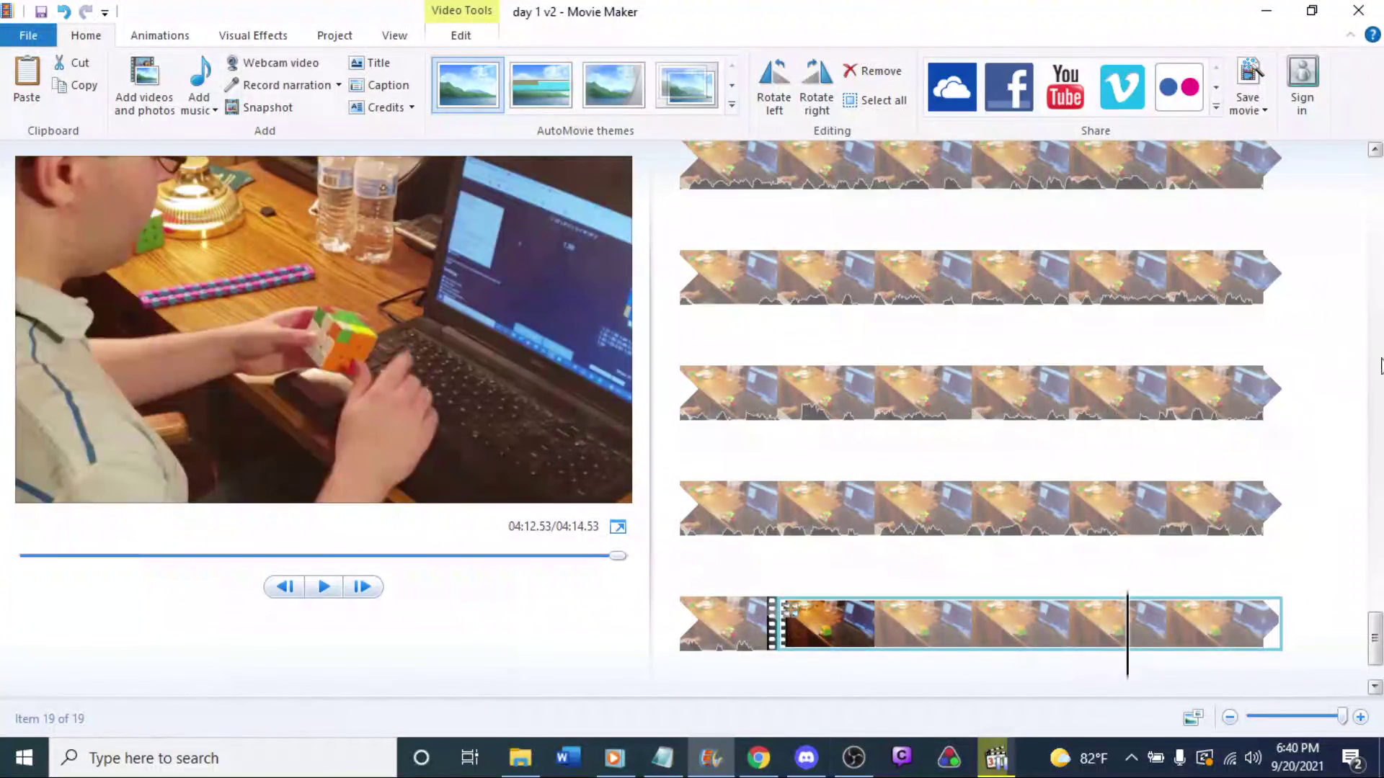